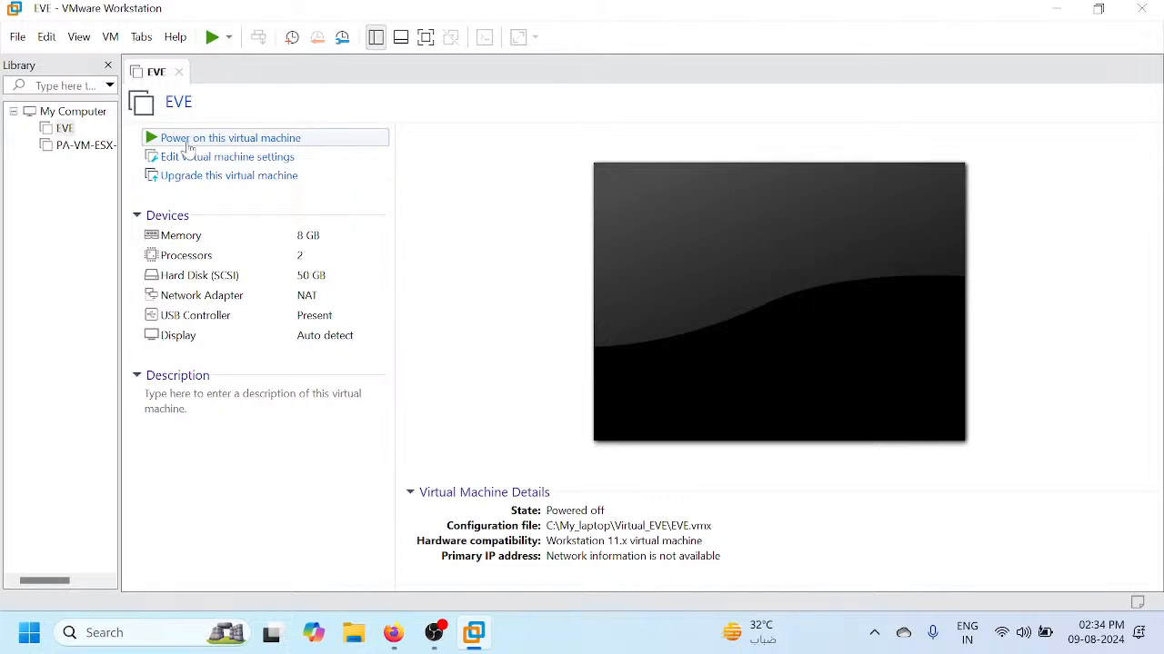
- Power on the EVE virtual machine and open its web interface at 192.168.159.128 in a maximized Chrome window
left_click(244, 140)
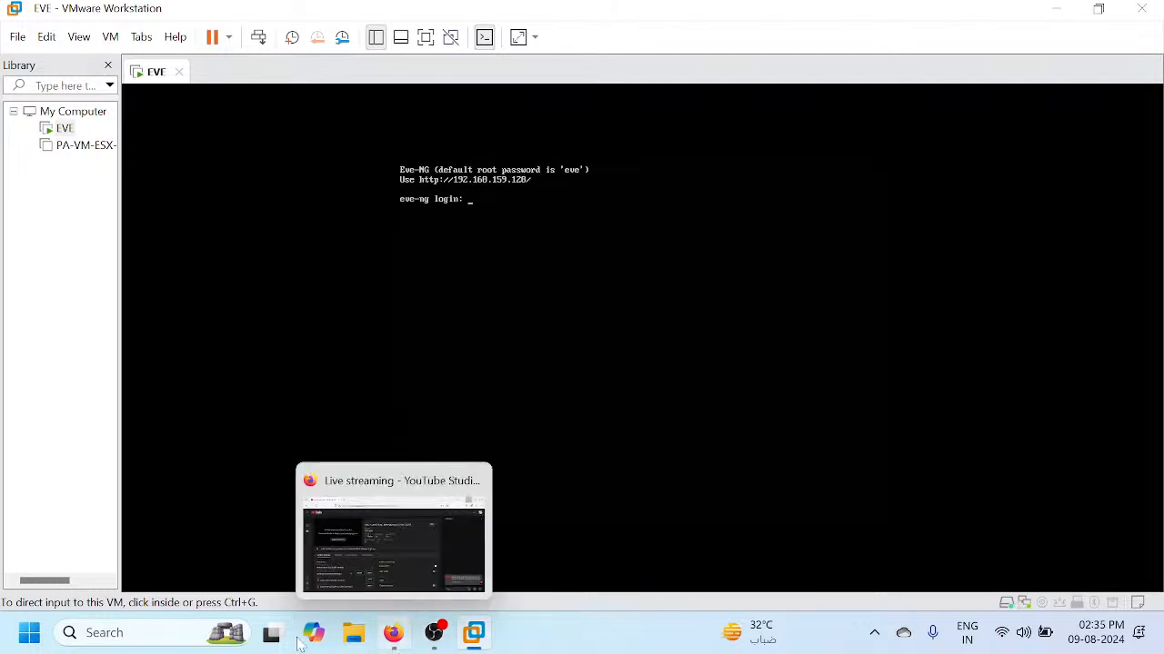
left_click(104, 633)
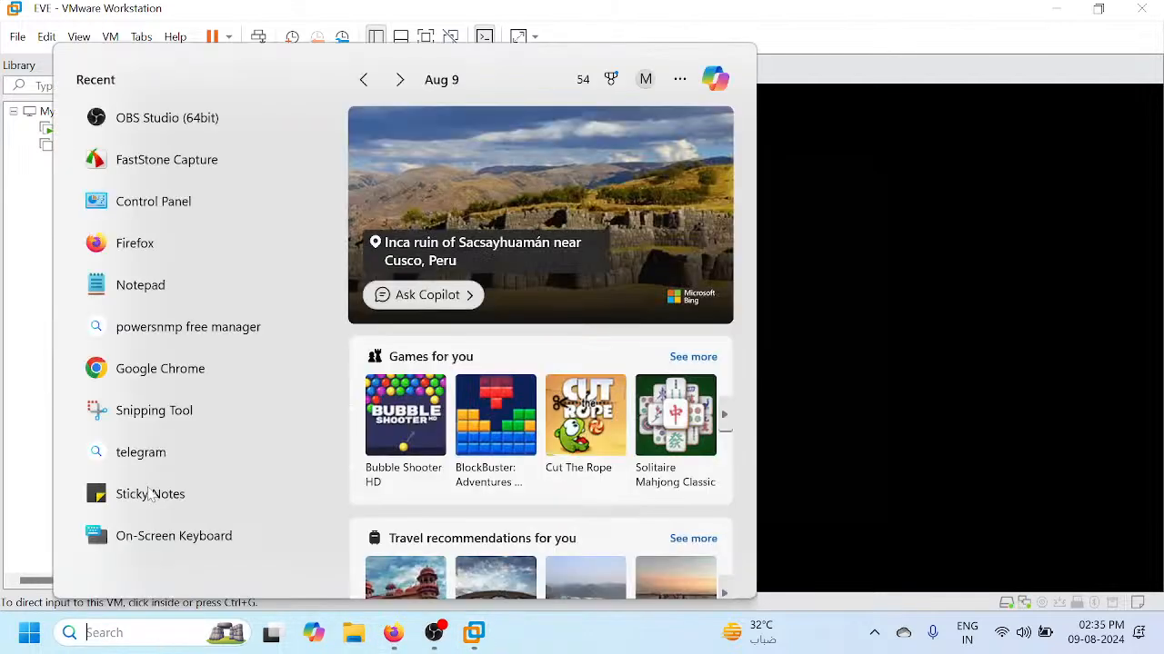
left_click(137, 378)
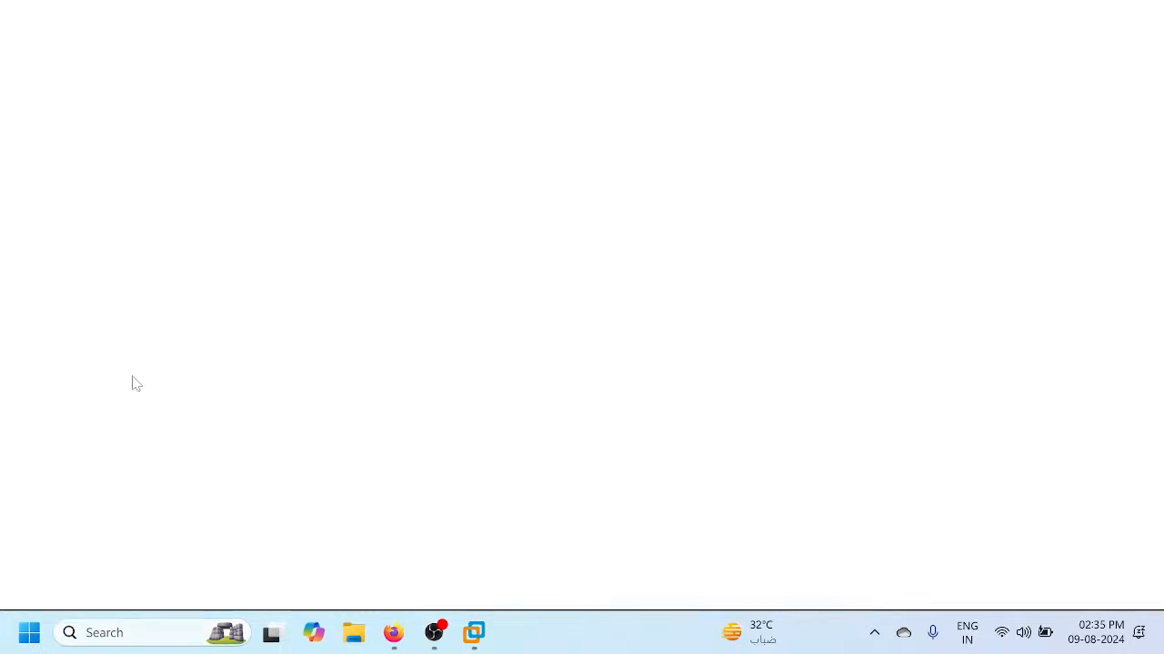
left_click_drag(393, 24, 509, 397)
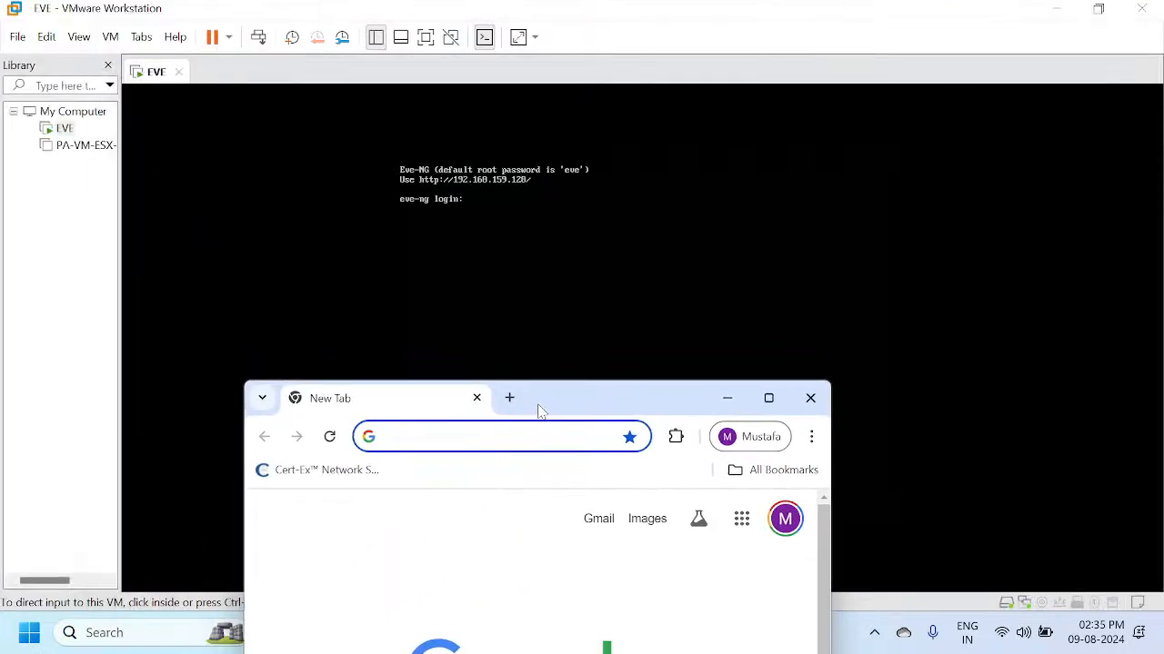
type("192.168.159.128")
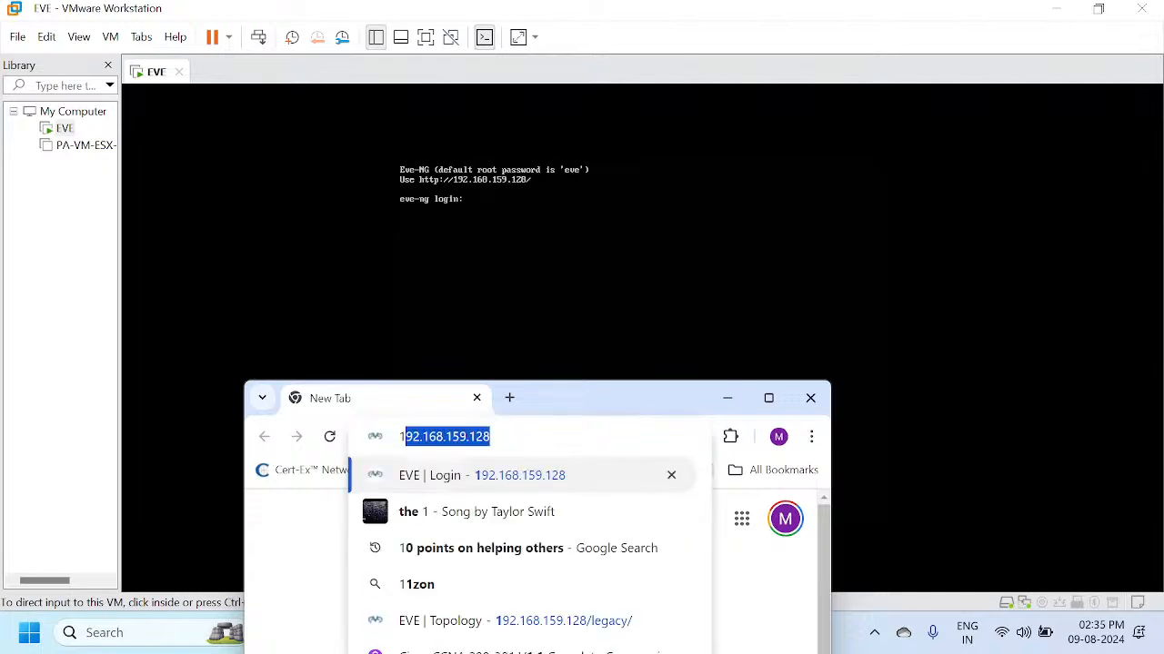
key("Return")
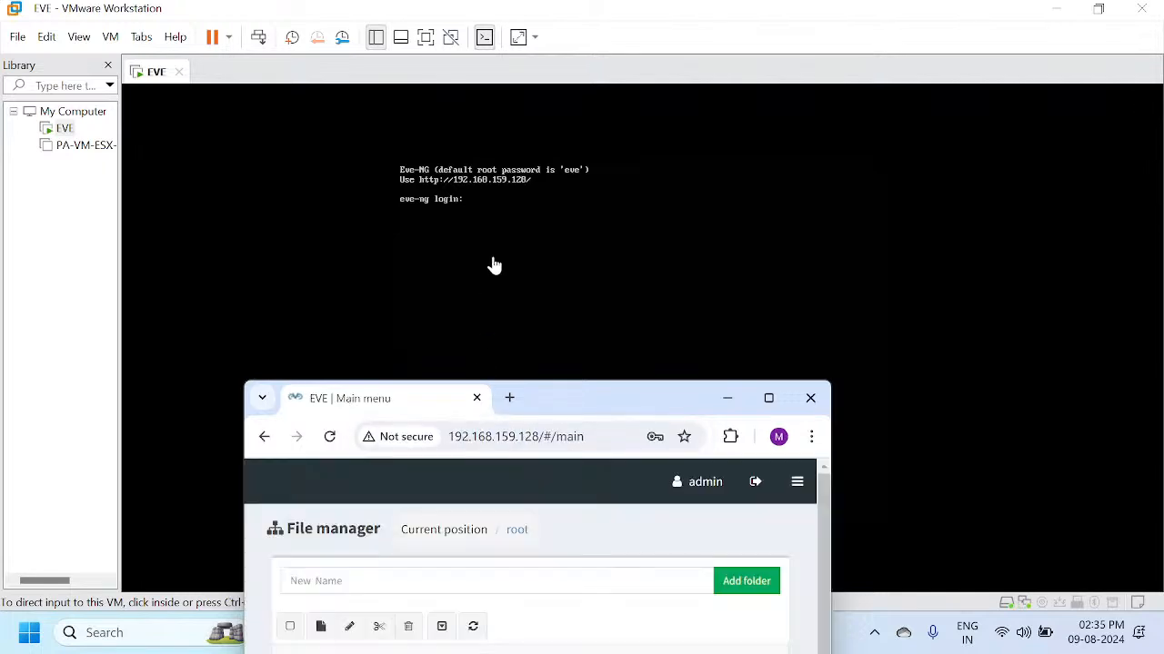
left_click(769, 398)
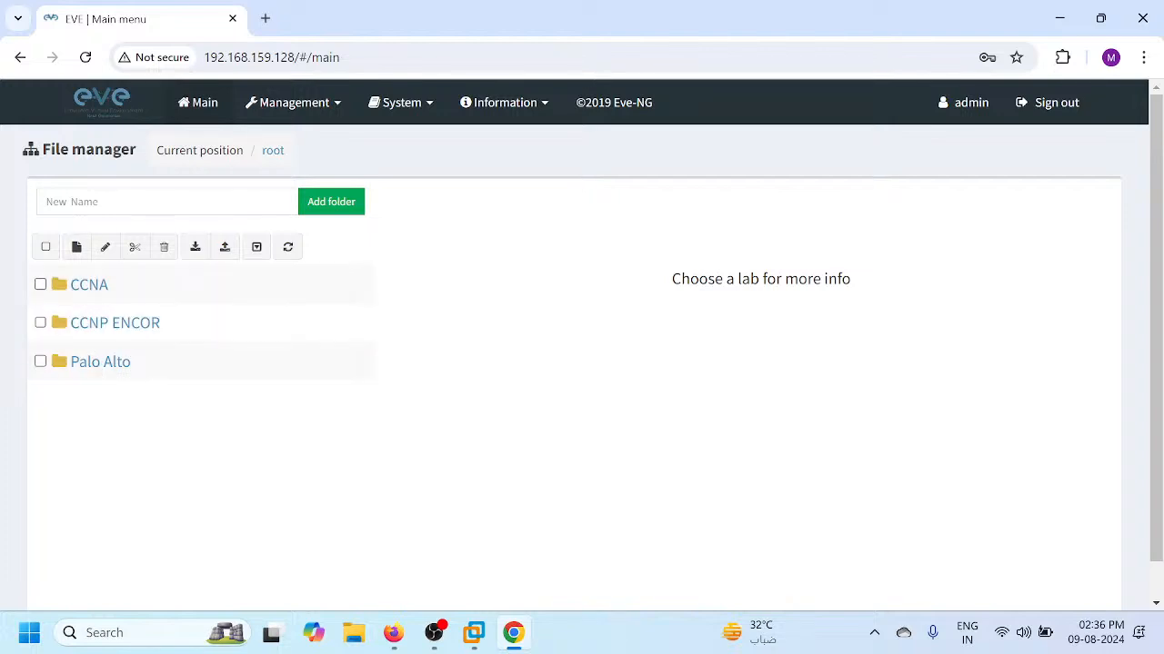
- Add a folder named CCNAV11 in the root of the file manager
left_click(100, 202)
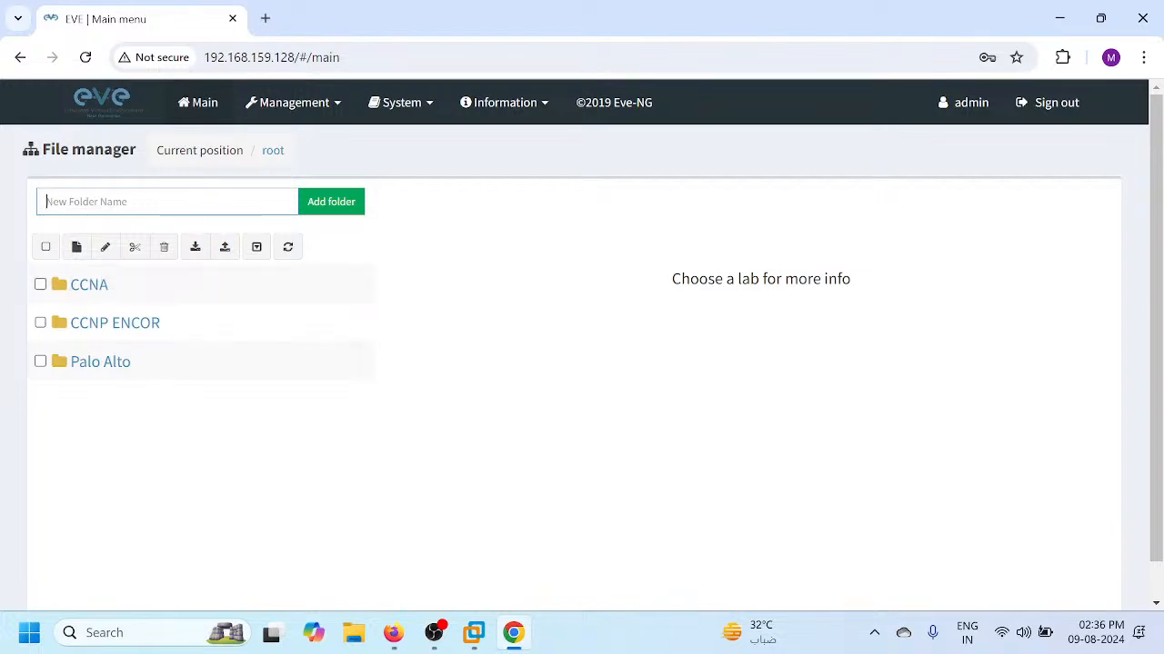
type("CCNAV1.1")
left_click(331, 211)
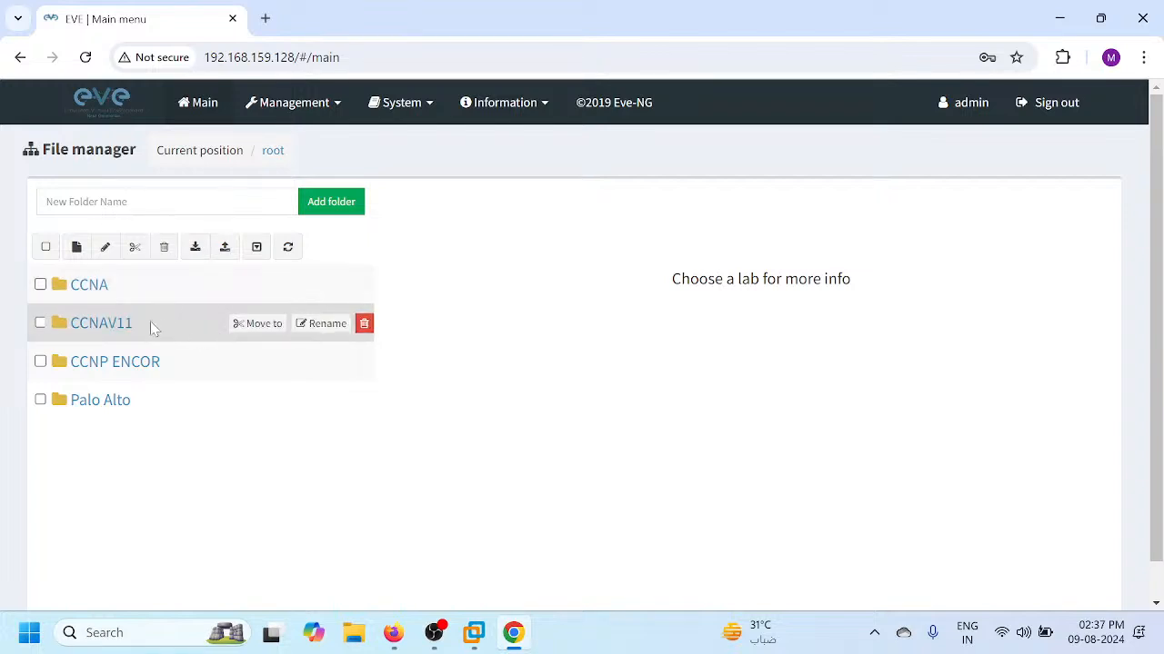
- Create a new lab named Basic Routing Lab inside the CCNAV11 folder
left_click(103, 325)
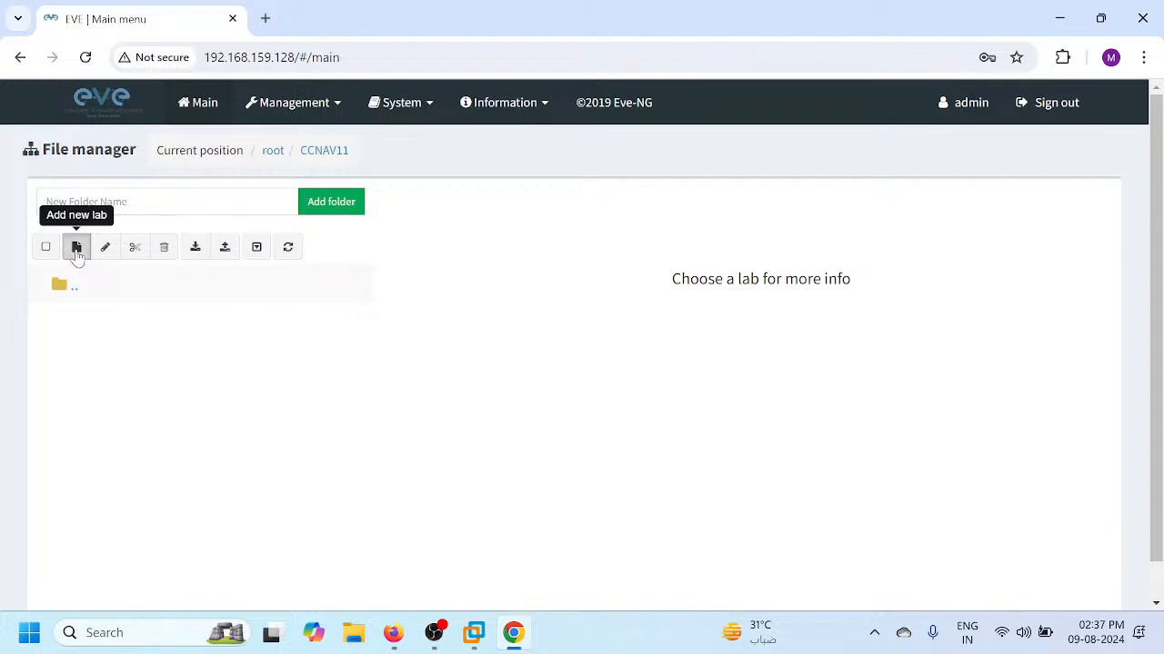
left_click(77, 254)
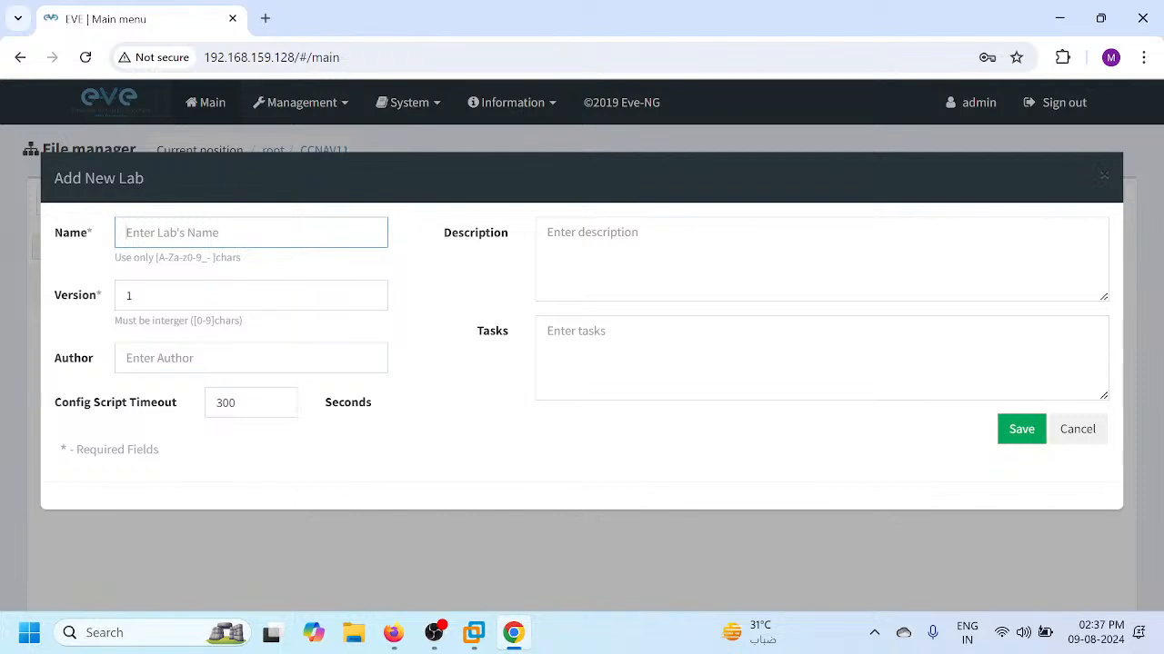
left_click(214, 233)
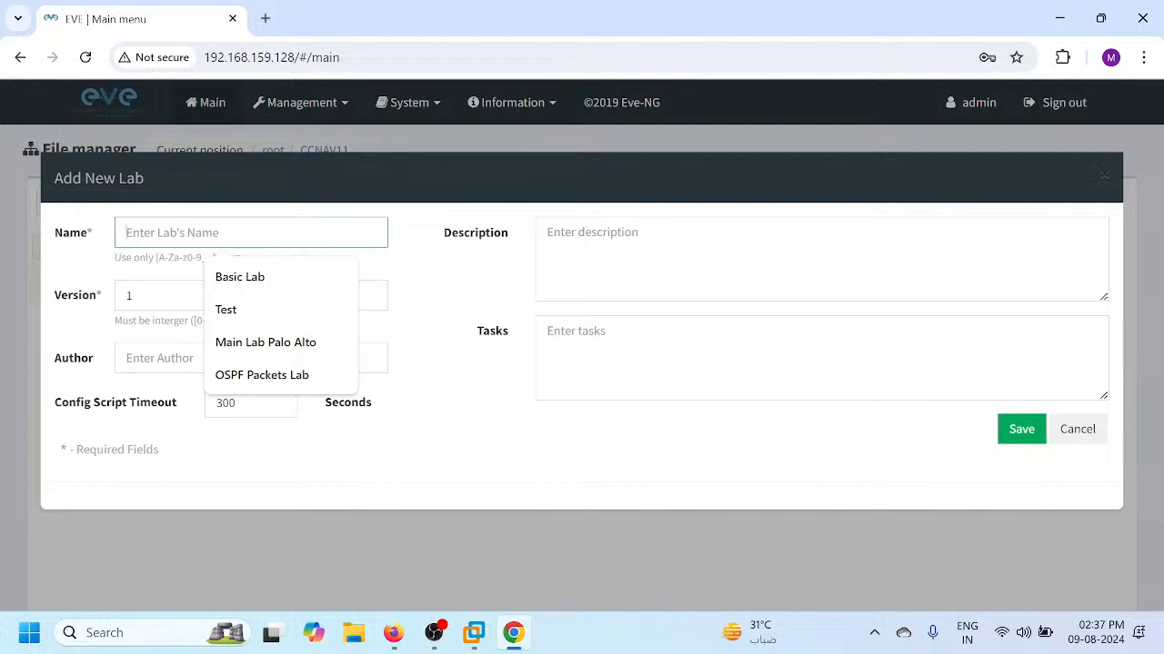
type("Basi")
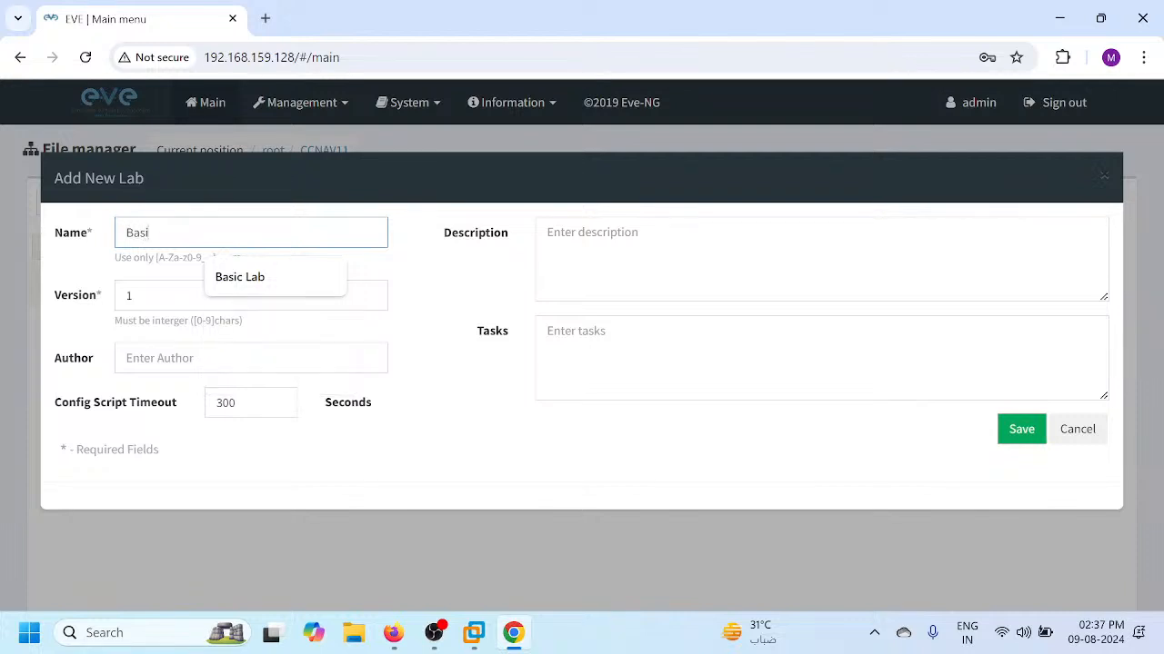
key("BackSpace")
key("BackSpace")
key("BackSpace")
type("asic Routing")
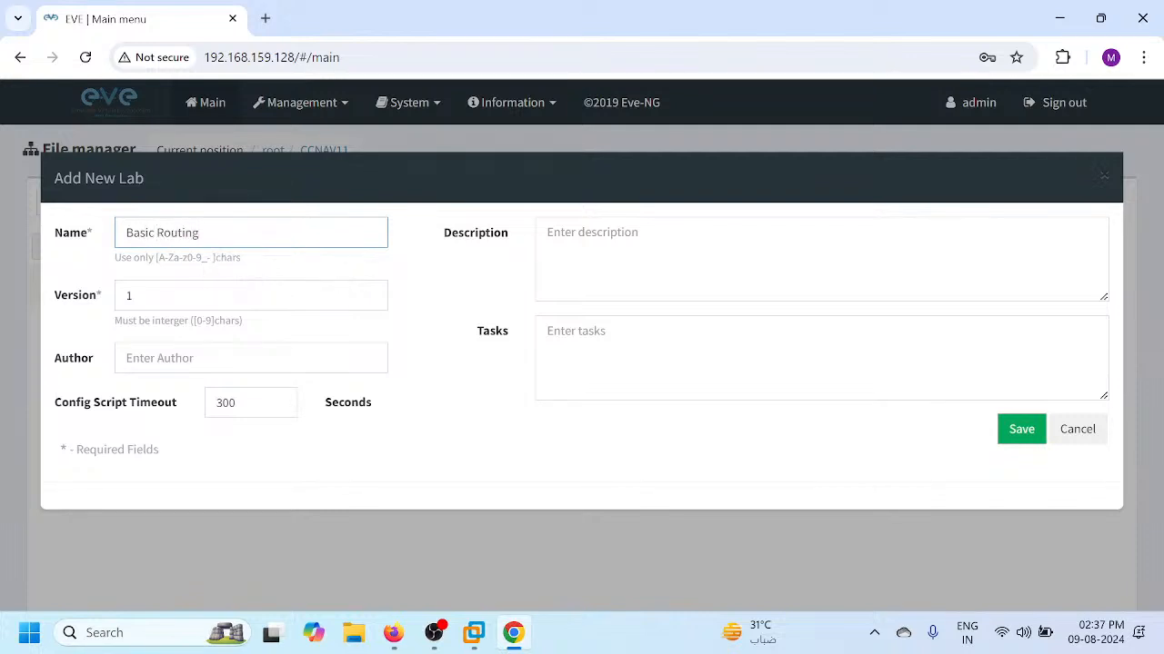
type(" Lab")
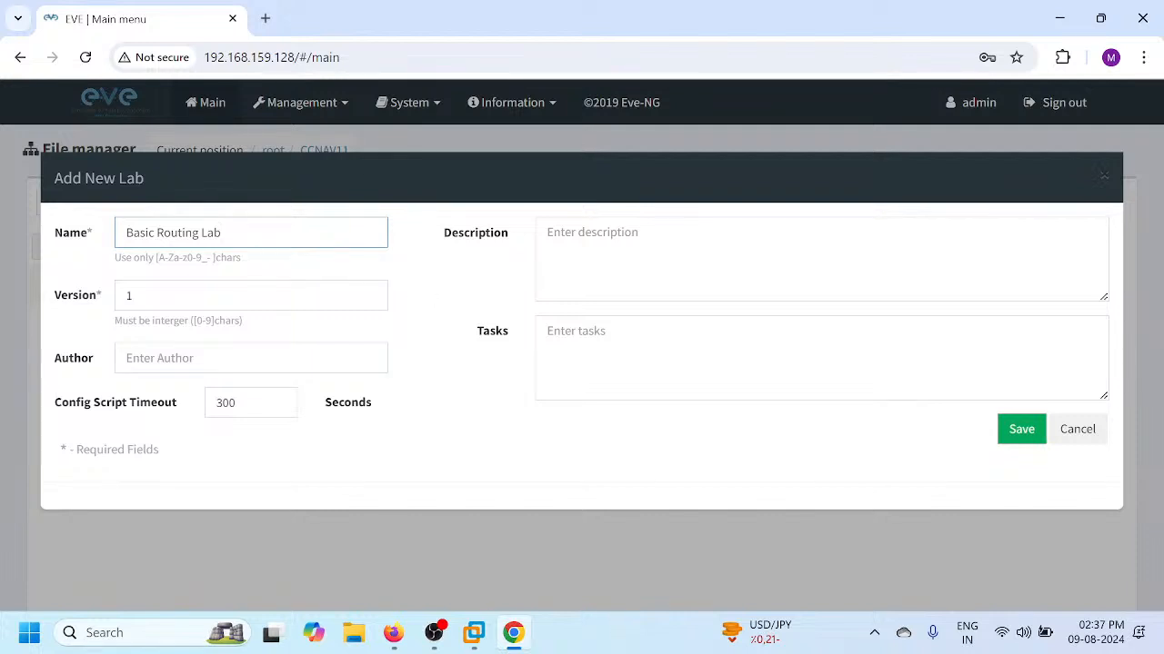
left_click(1014, 435)
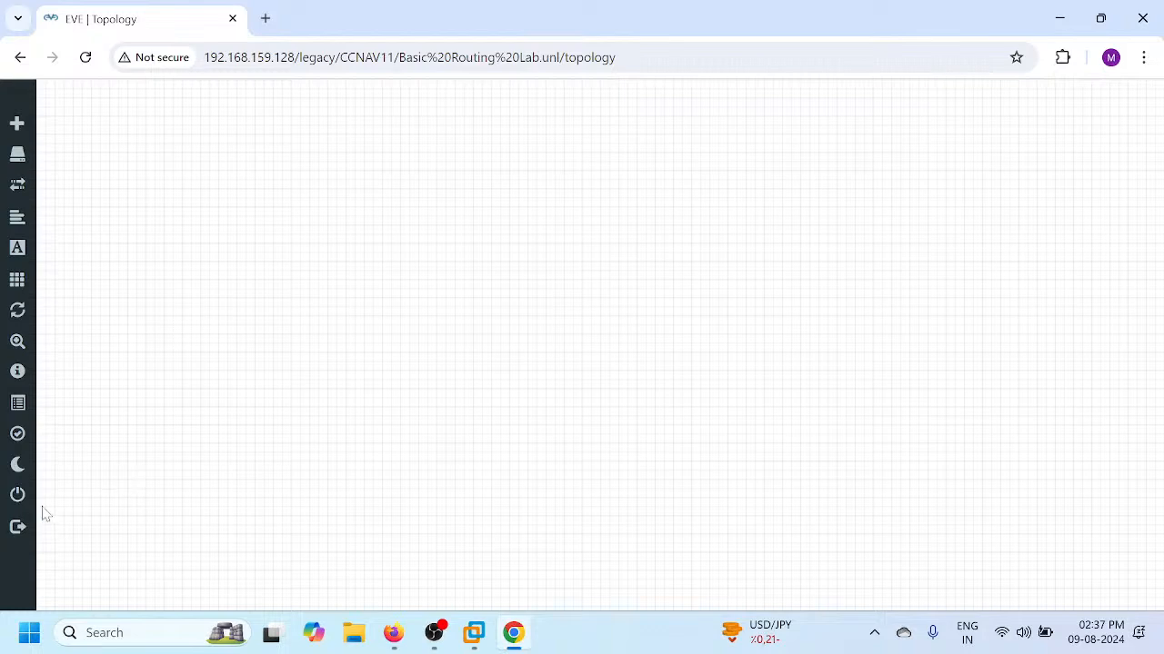
- Close the current lab and reopen Basic Routing Lab from the CCNAV11 folder
mouse_move(47, 506)
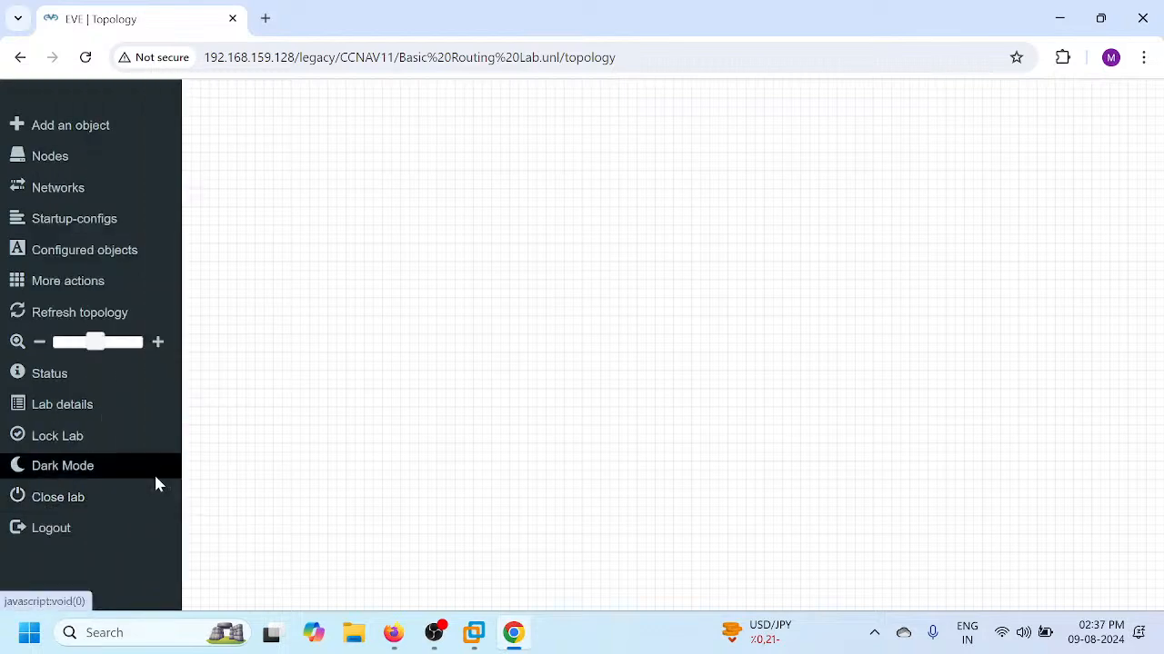
left_click(80, 500)
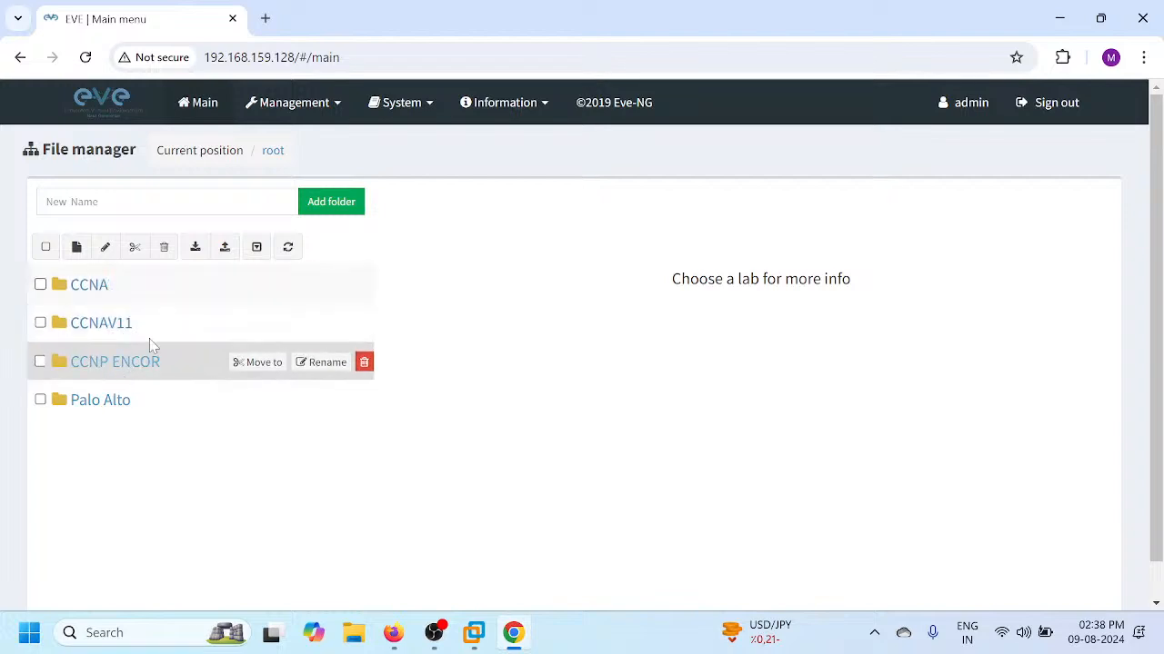
double_click(103, 324)
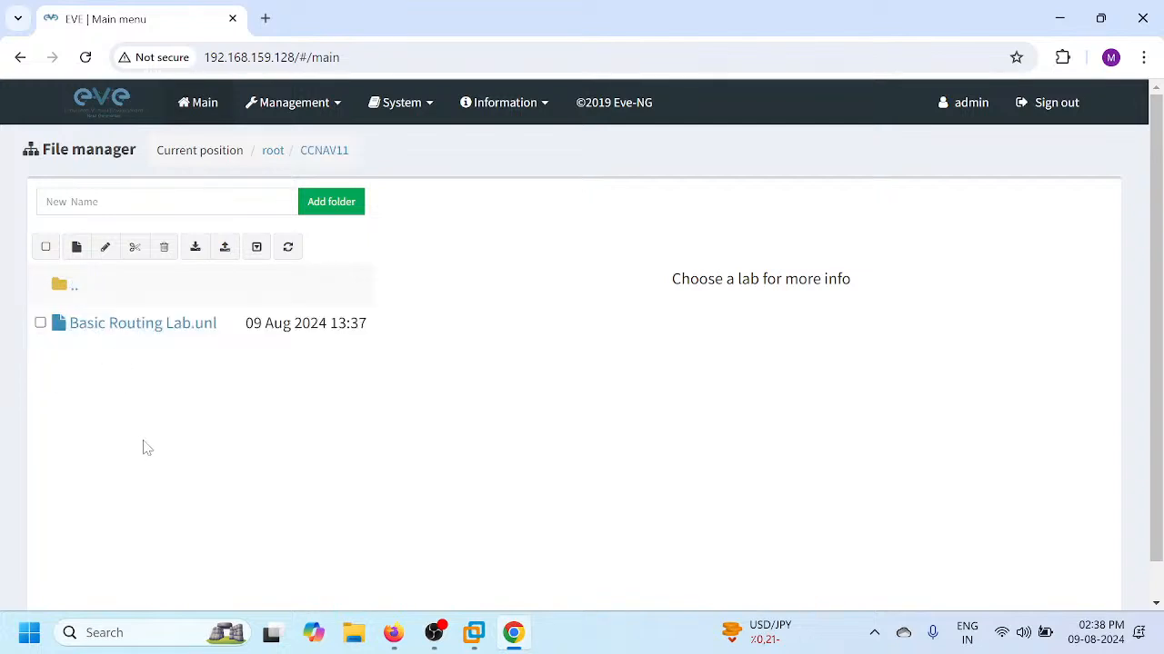
left_click(103, 327)
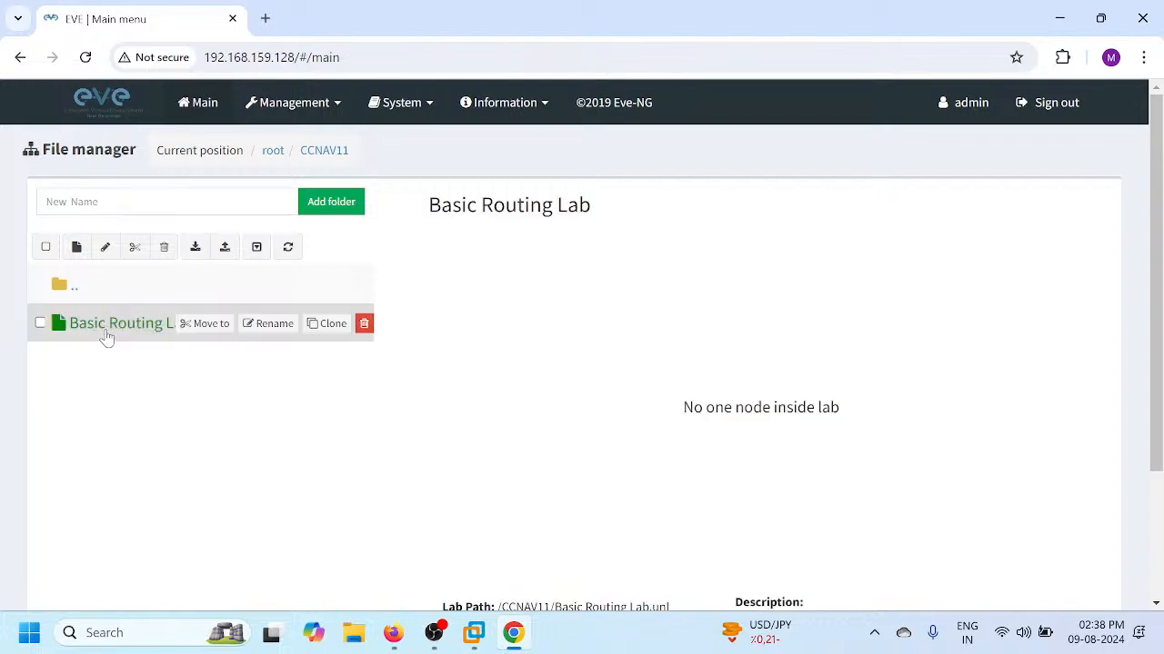
double_click(107, 329)
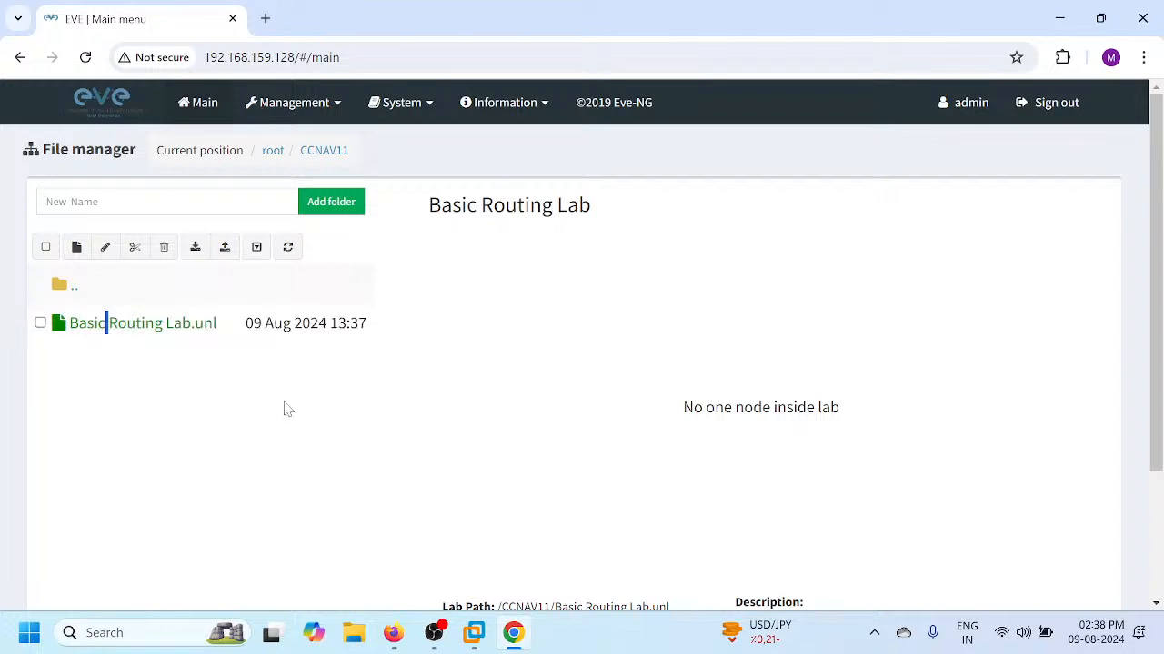
scroll(285, 408, "down", 2)
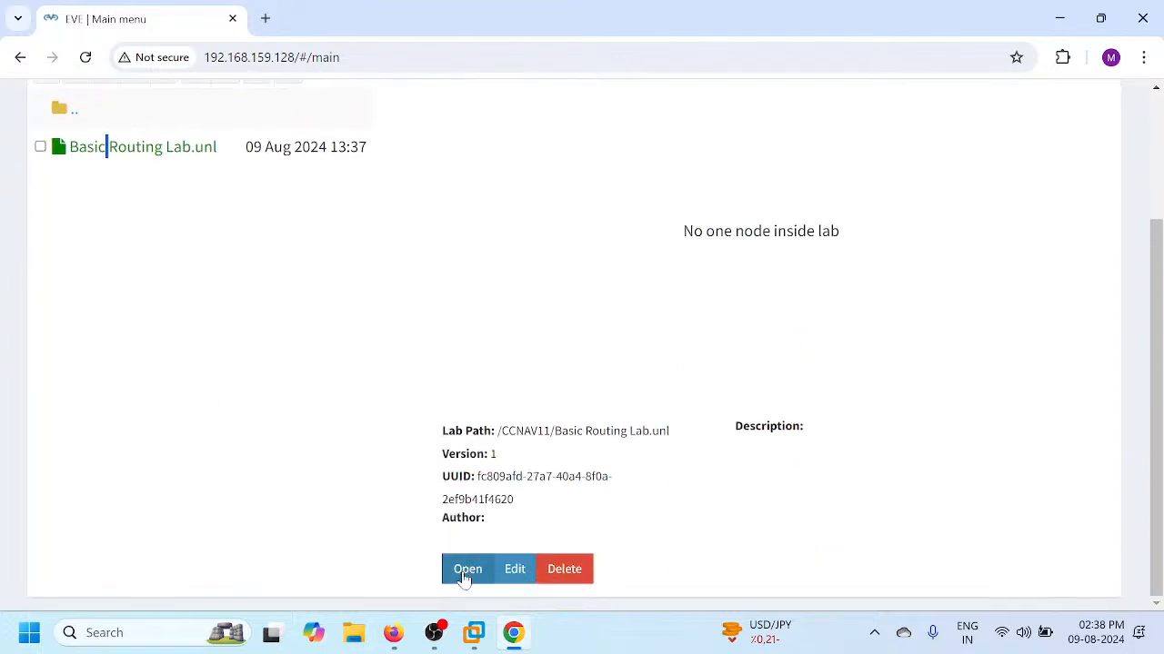
left_click(466, 573)
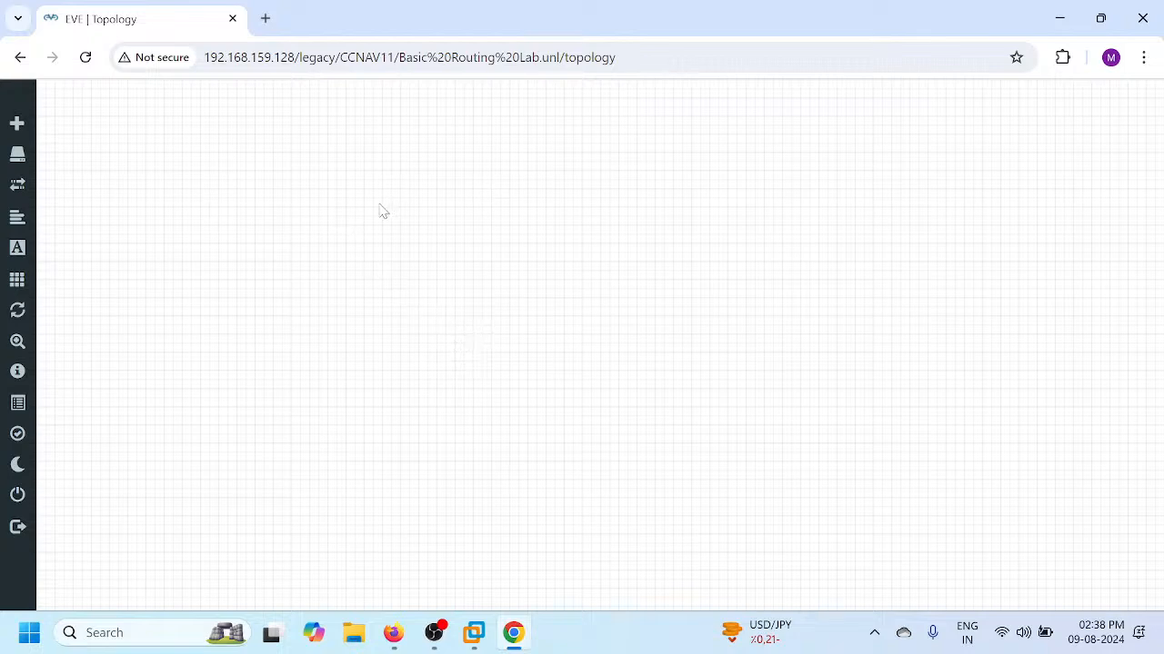
- Close Basic Routing Lab and create another lab named Small Company Network Project in the CCNAV11 folder
mouse_move(21, 530)
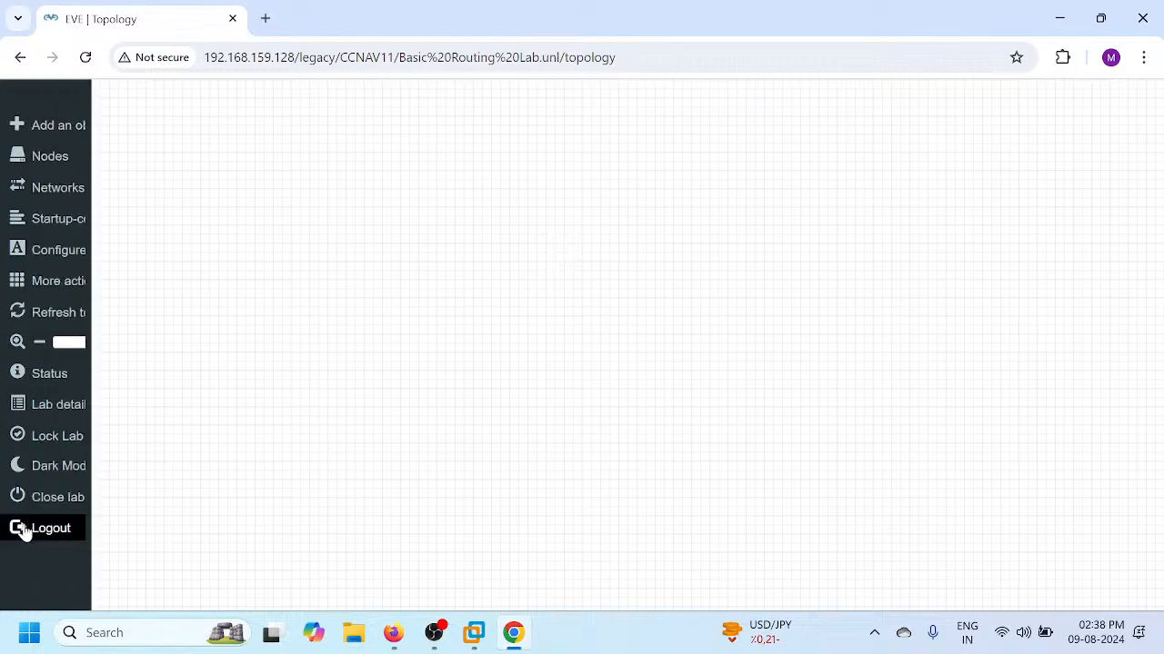
left_click(44, 504)
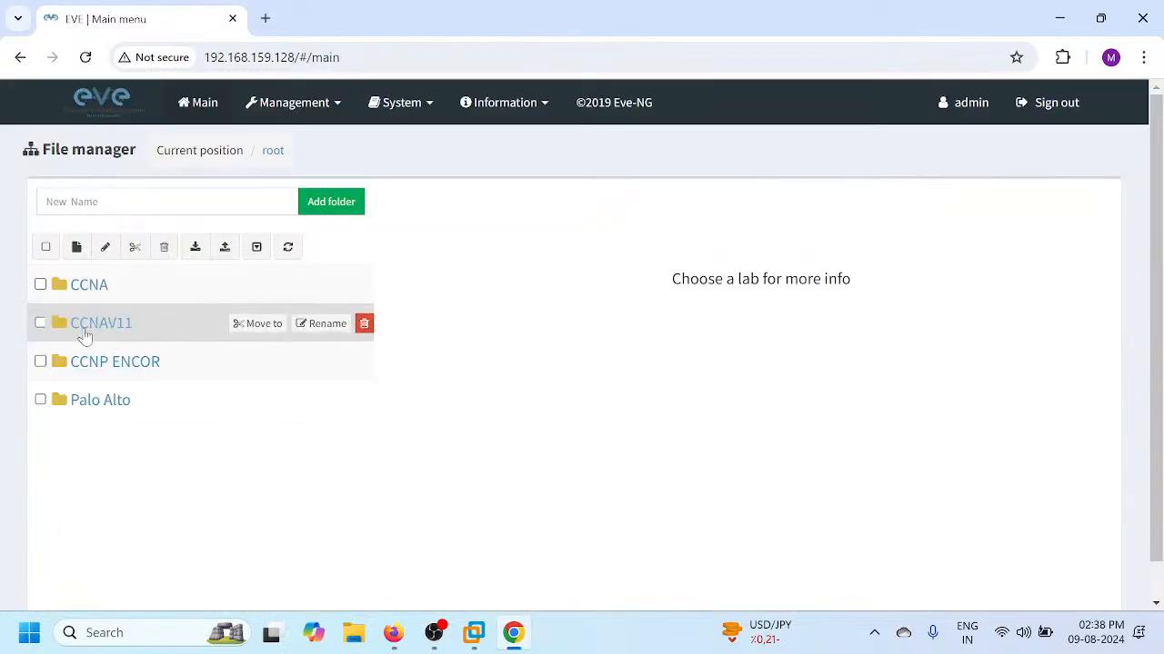
left_click(83, 328)
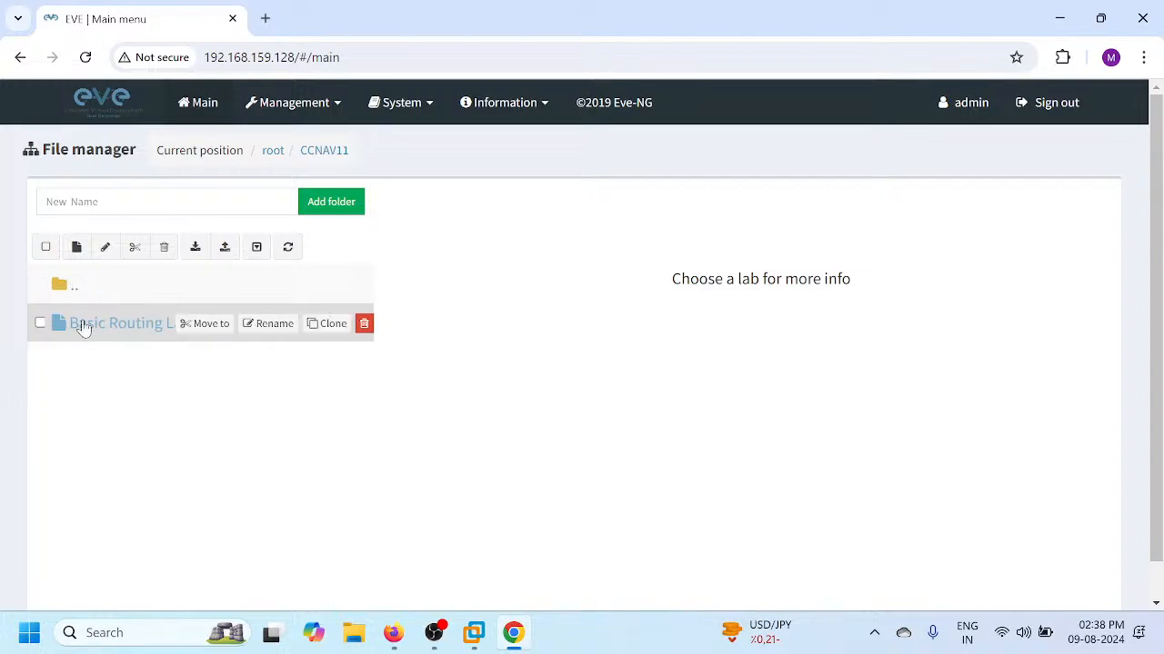
left_click(76, 246)
left_click(251, 232)
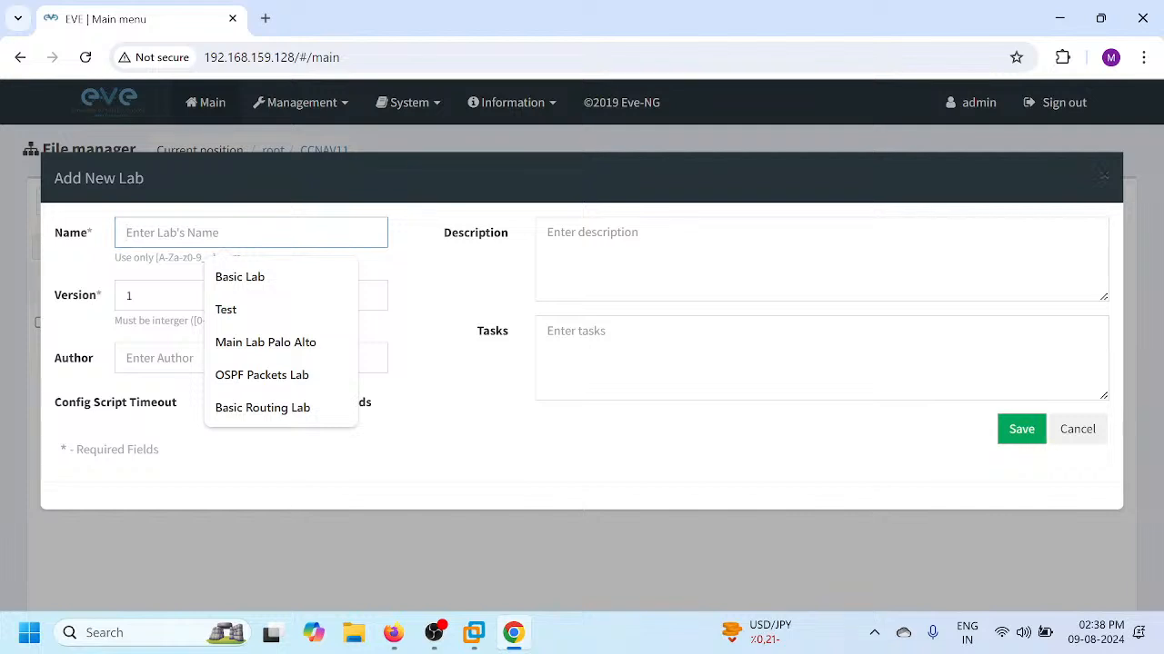
type("Small Compan")
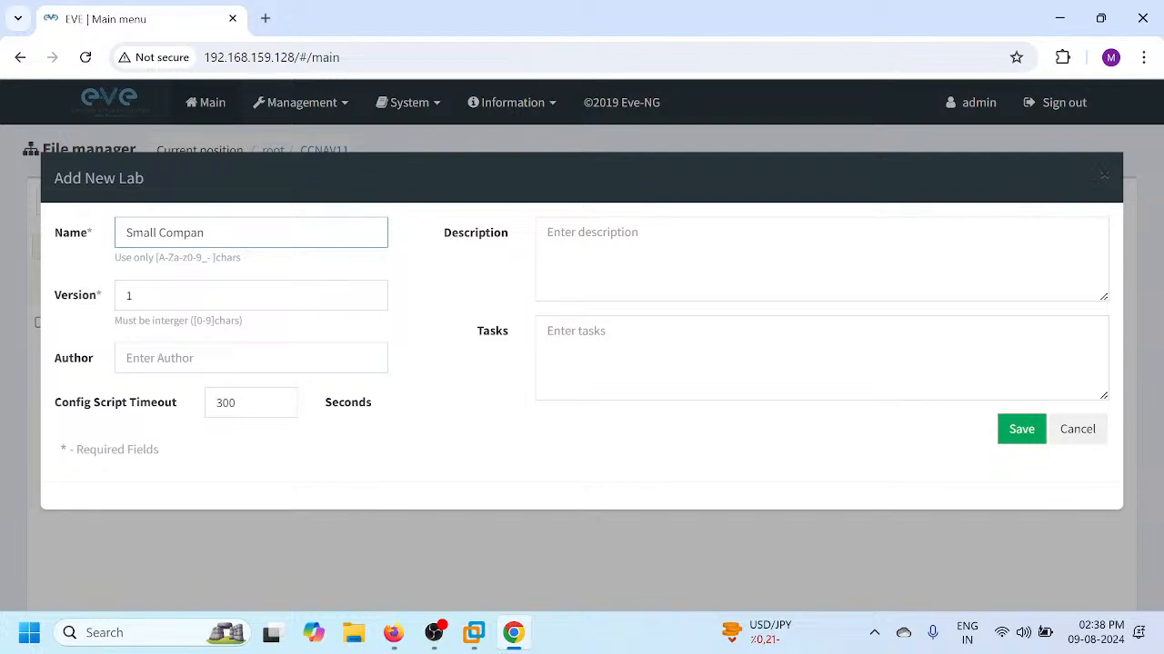
type("y Network")
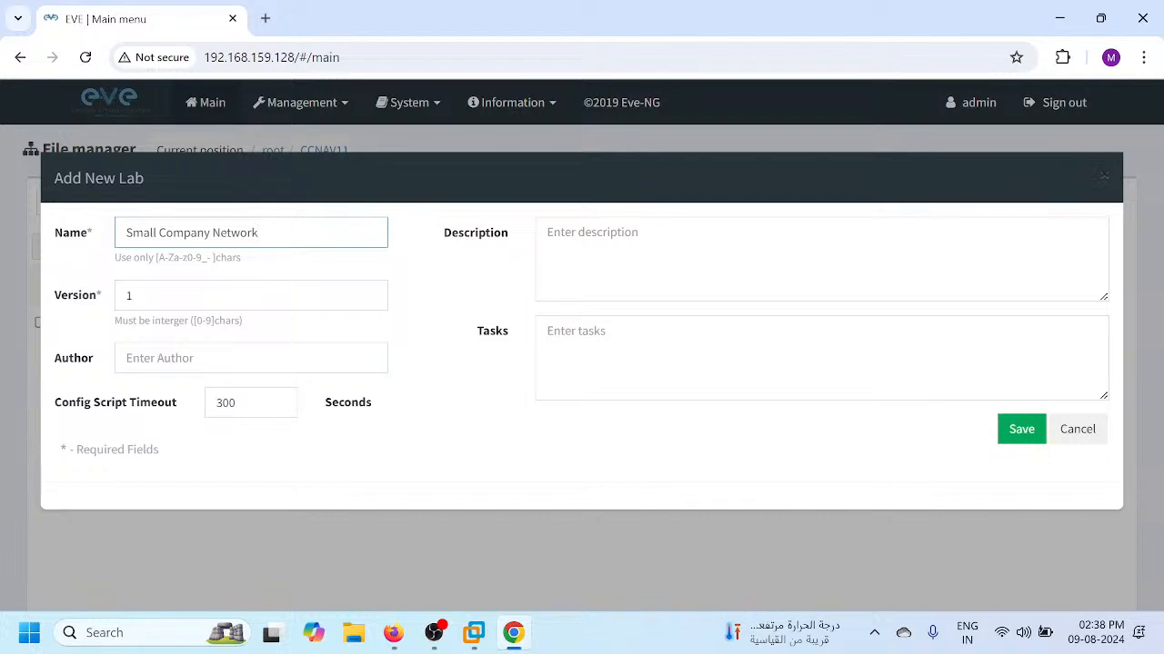
type(" Project")
left_click(1021, 429)
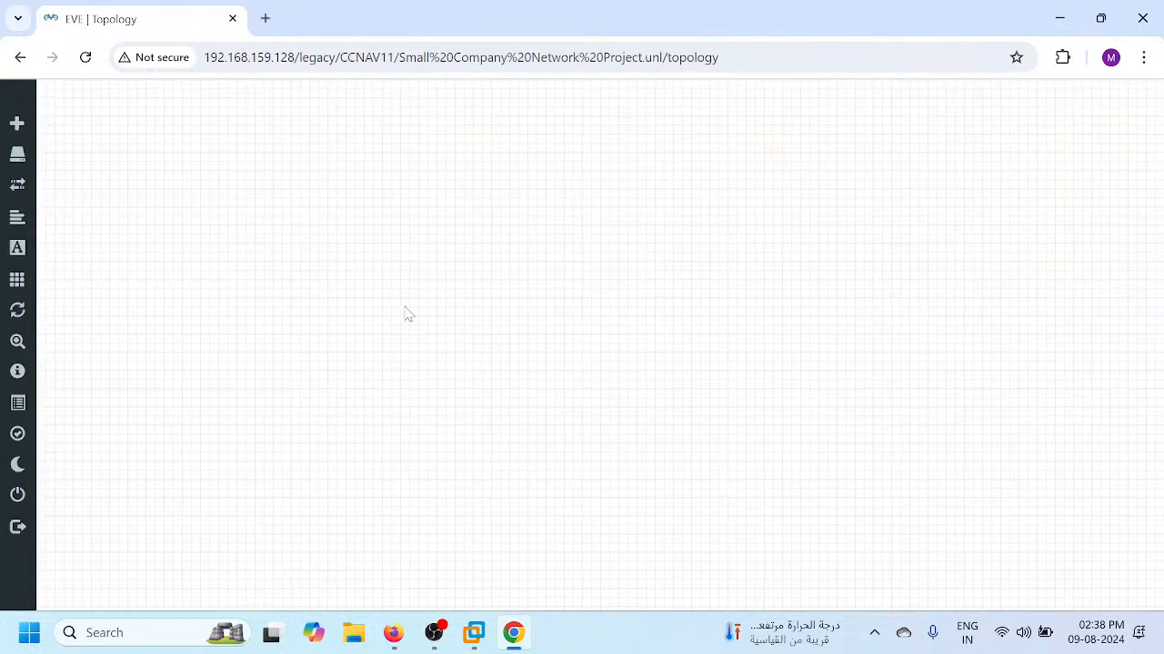
- Close the lab and show the details of Small Company Network Project in the CCNAV11 folder
left_click(41, 508)
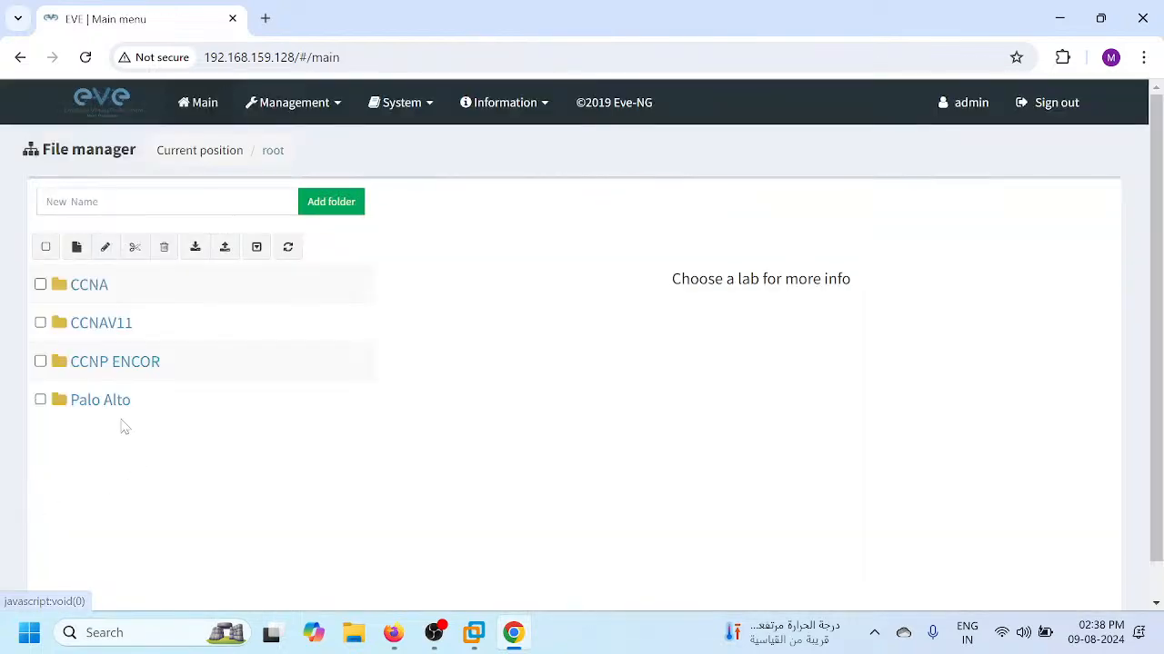
left_click(100, 331)
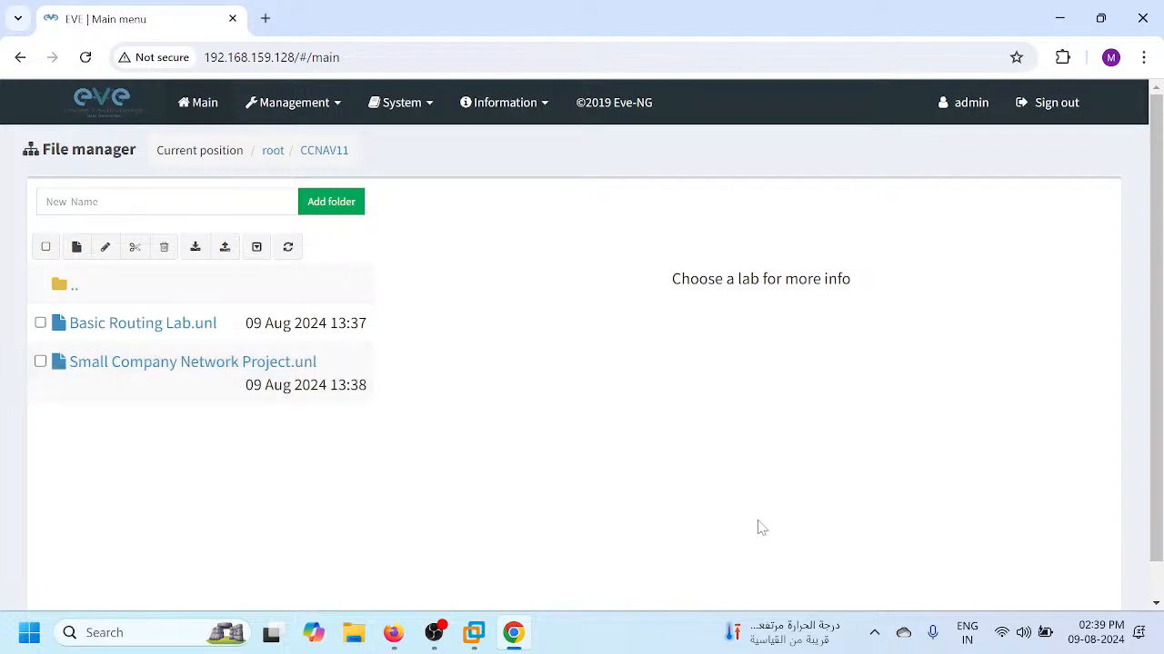
left_click(40, 362)
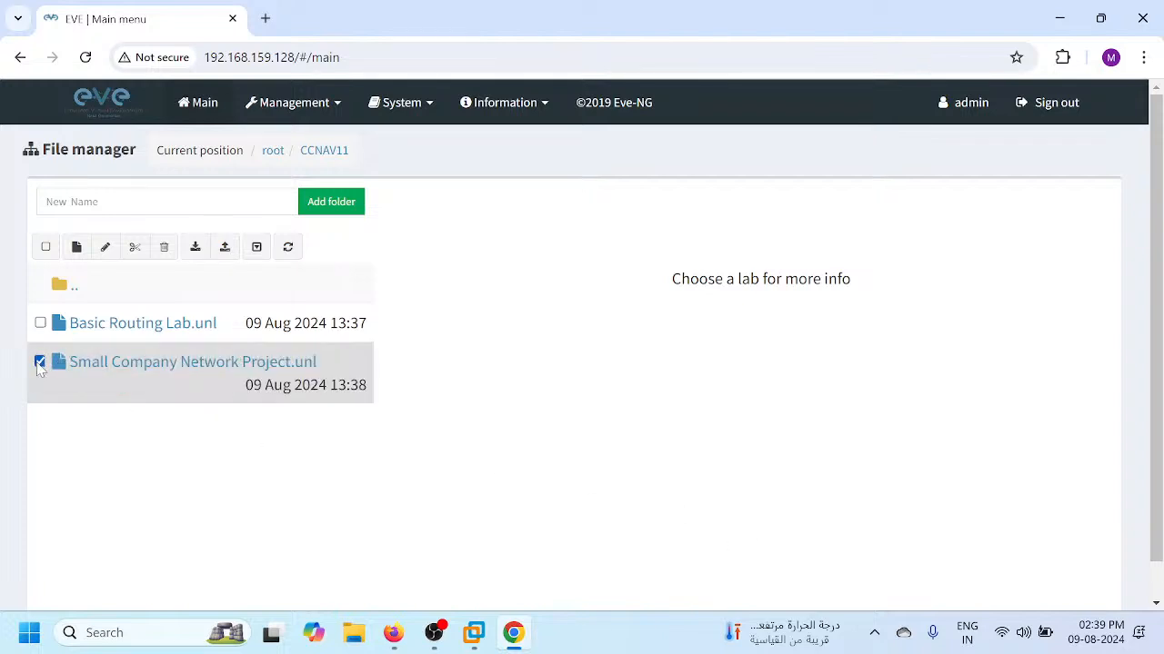
scroll(428, 498, "down", 1)
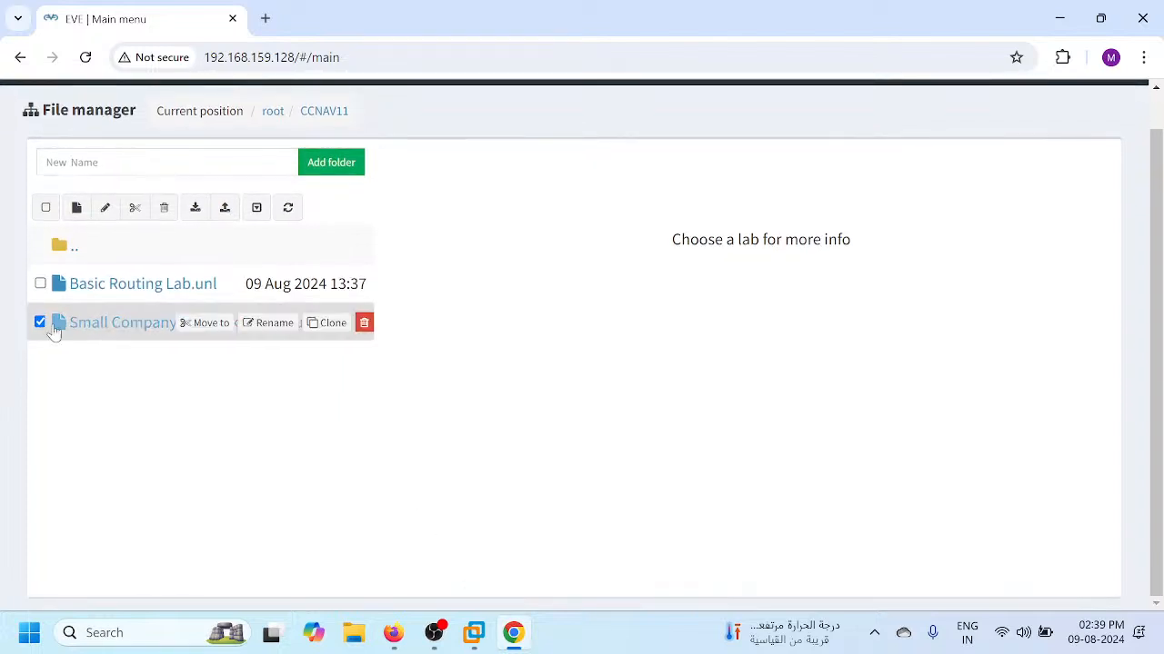
left_click(106, 329)
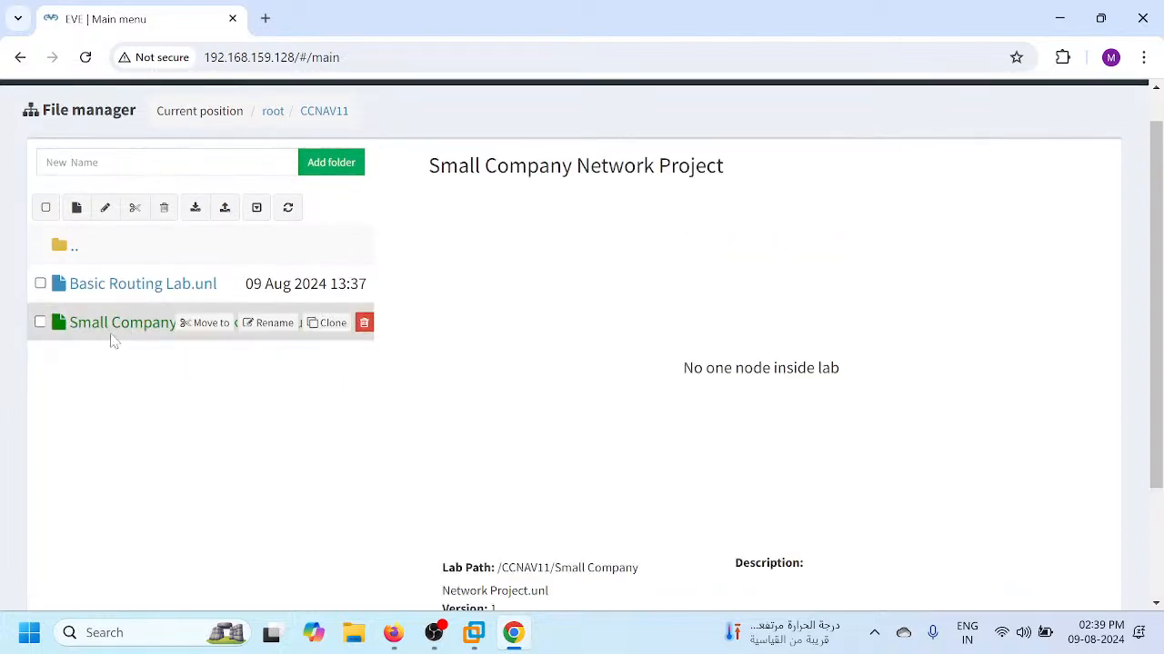
- Open the Small Company Network Project lab's topology
scroll(219, 419, "down", 3)
left_click(479, 578)
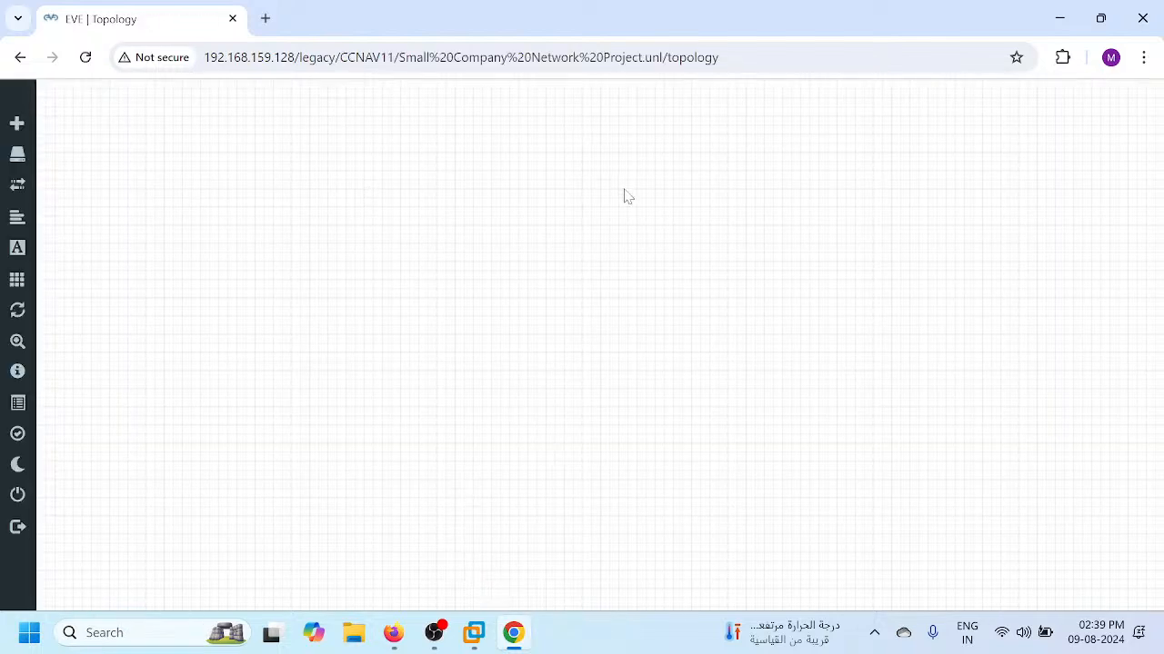
right_click(692, 170)
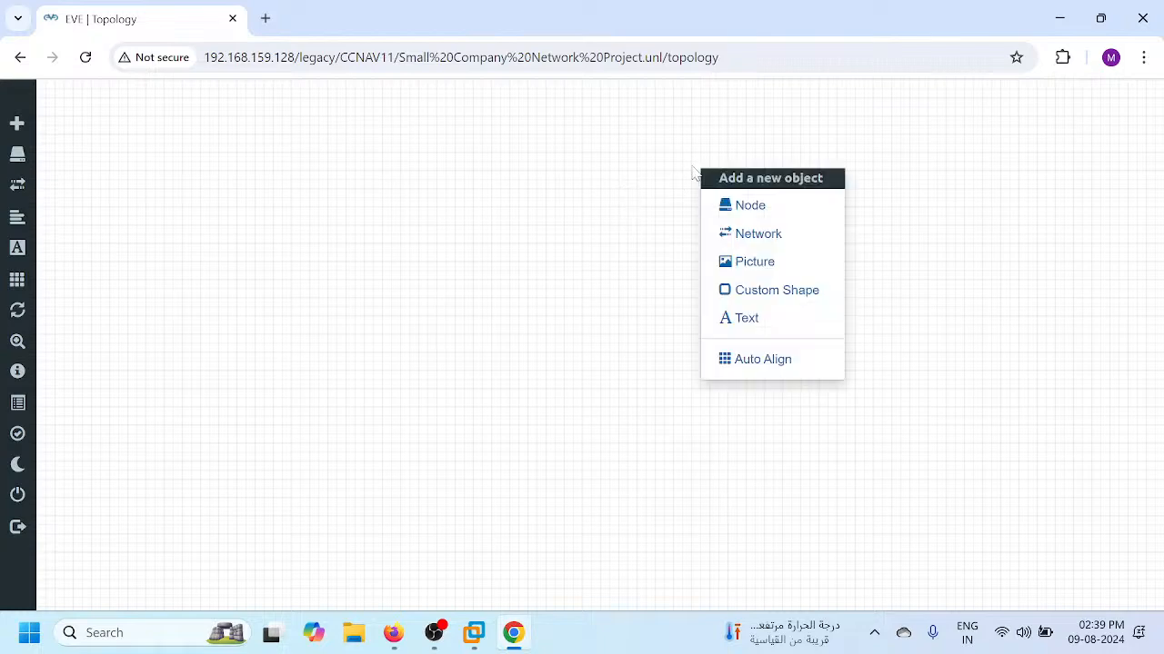
left_click(761, 208)
scroll(500, 345, "down", 5)
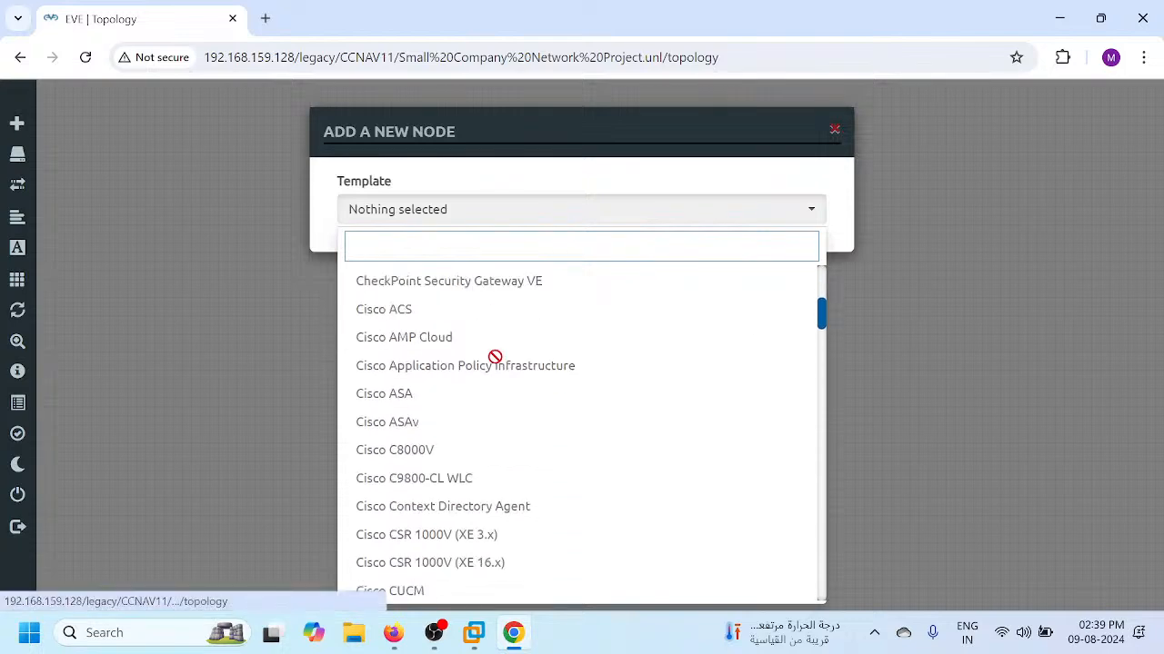
scroll(494, 357, "down", 3)
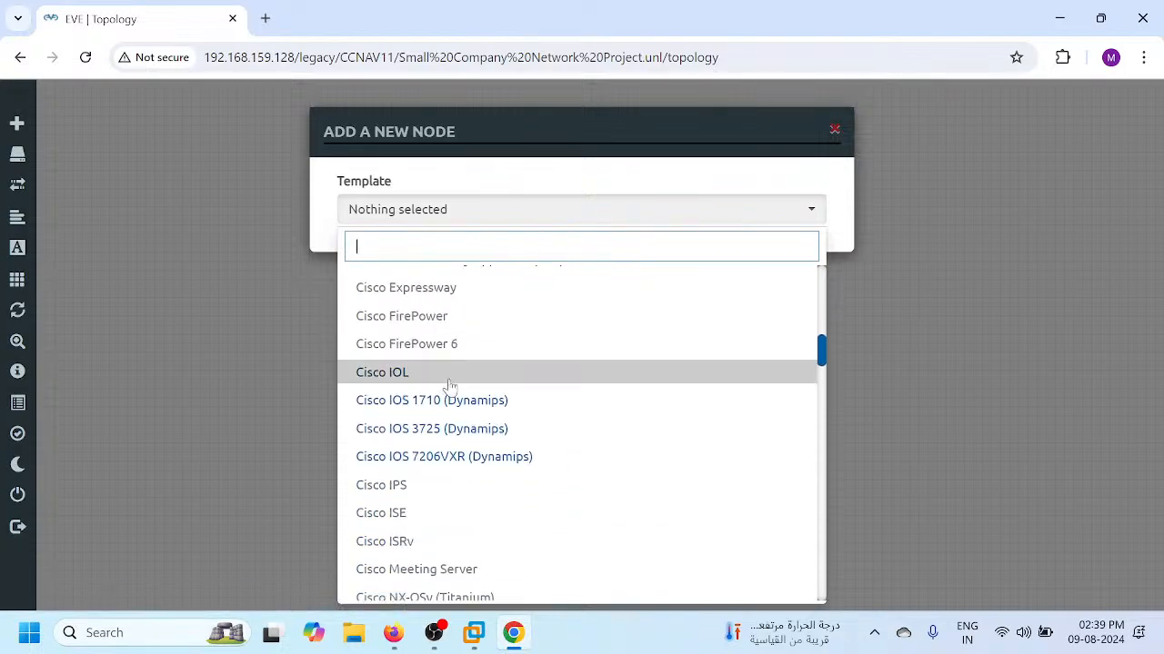
left_click(414, 463)
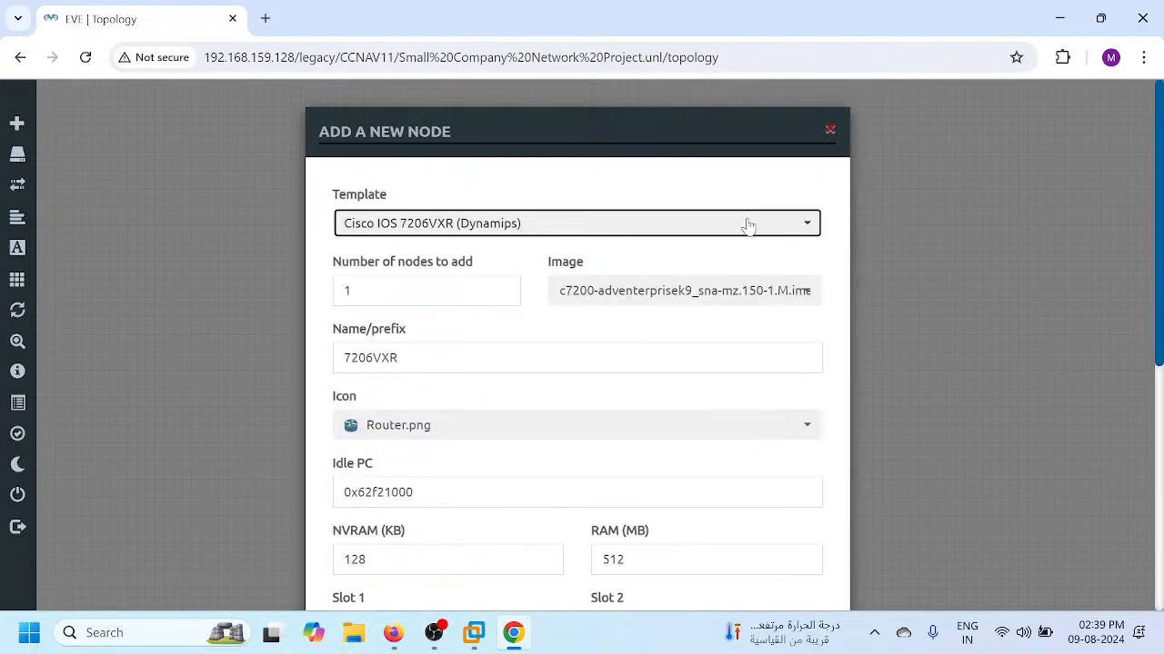
left_click(785, 230)
left_click(830, 133)
- Start adding a new node and examine the available device templates, from the Cisco and Juniper entries through Palo Alto to Virtual PC
right_click(590, 180)
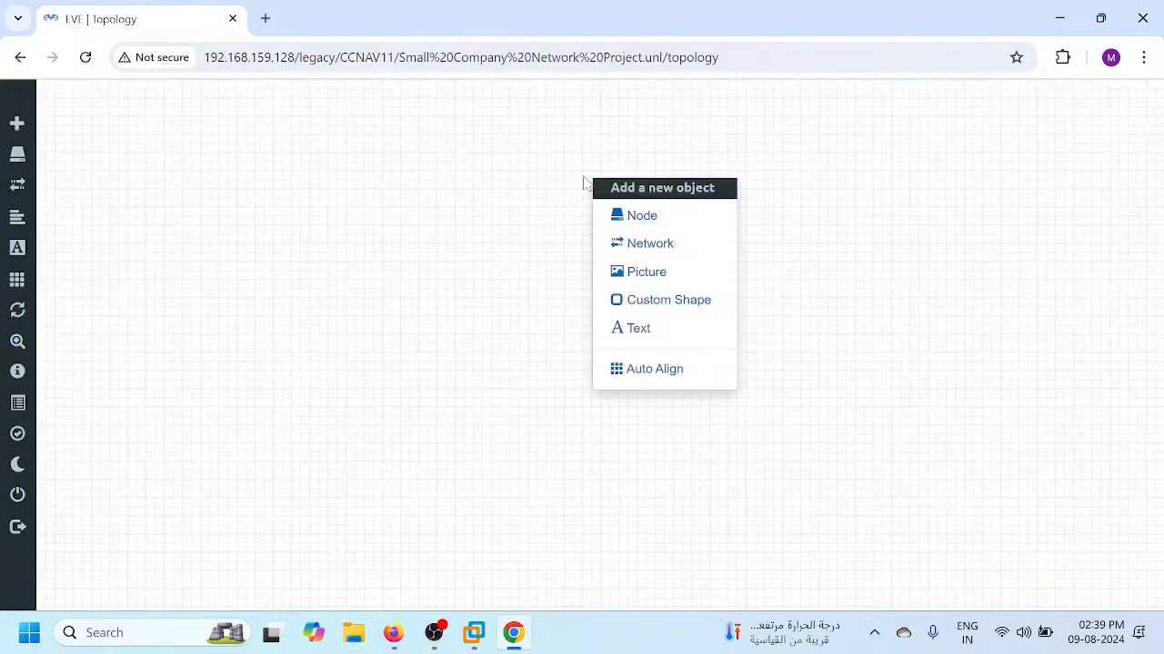
left_click(649, 220)
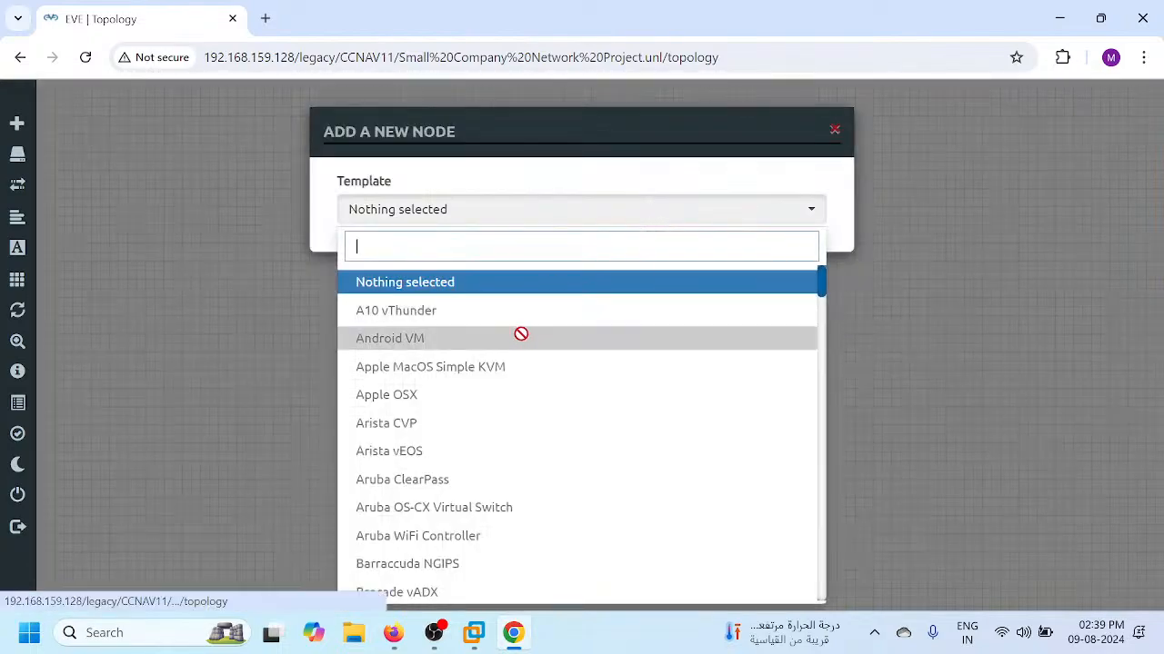
scroll(520, 331, "down", 10)
scroll(523, 346, "down", 8)
scroll(519, 367, "up", 15)
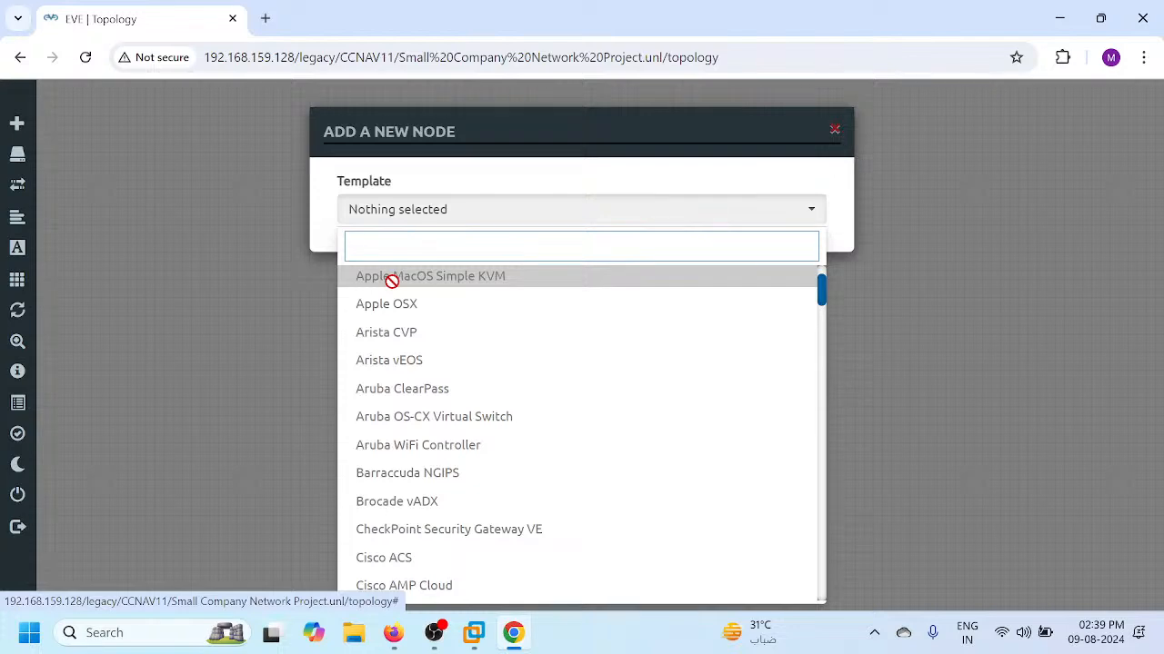
scroll(409, 363, "down", 3)
scroll(444, 323, "down", 3)
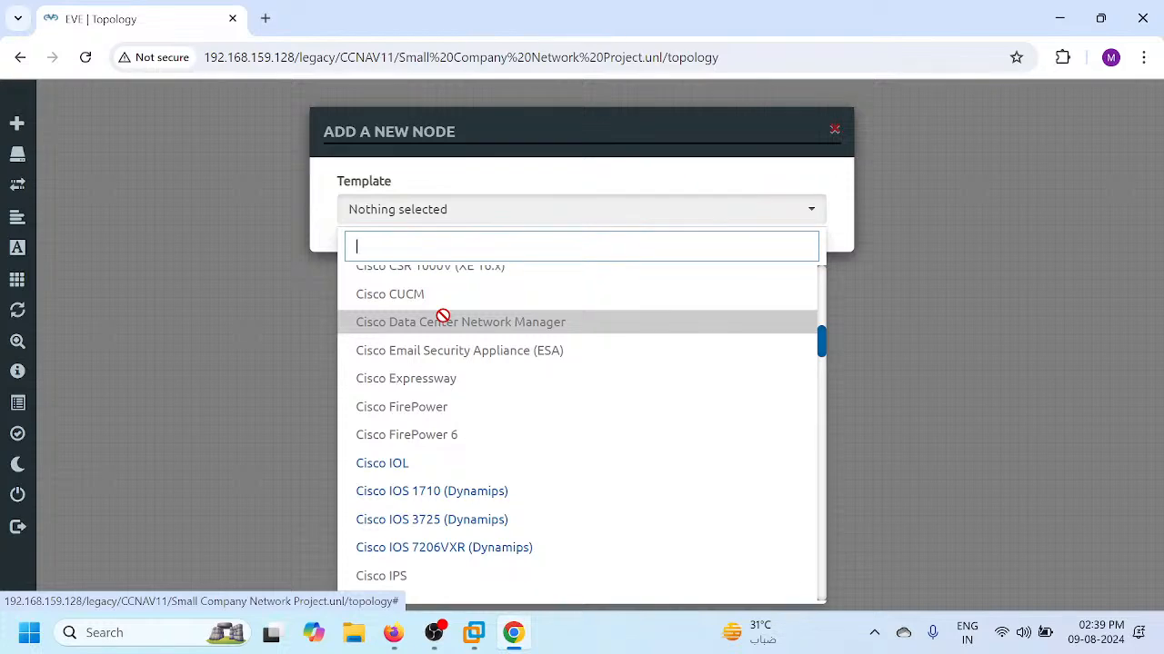
scroll(449, 361, "up", 4)
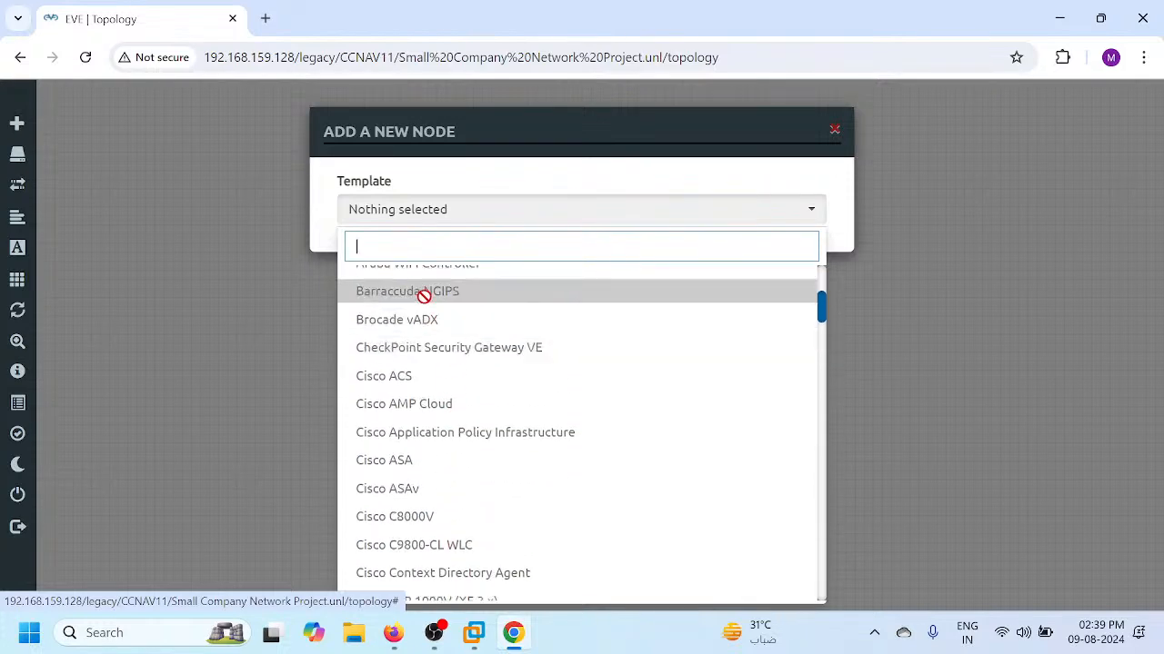
scroll(431, 428, "down", 3)
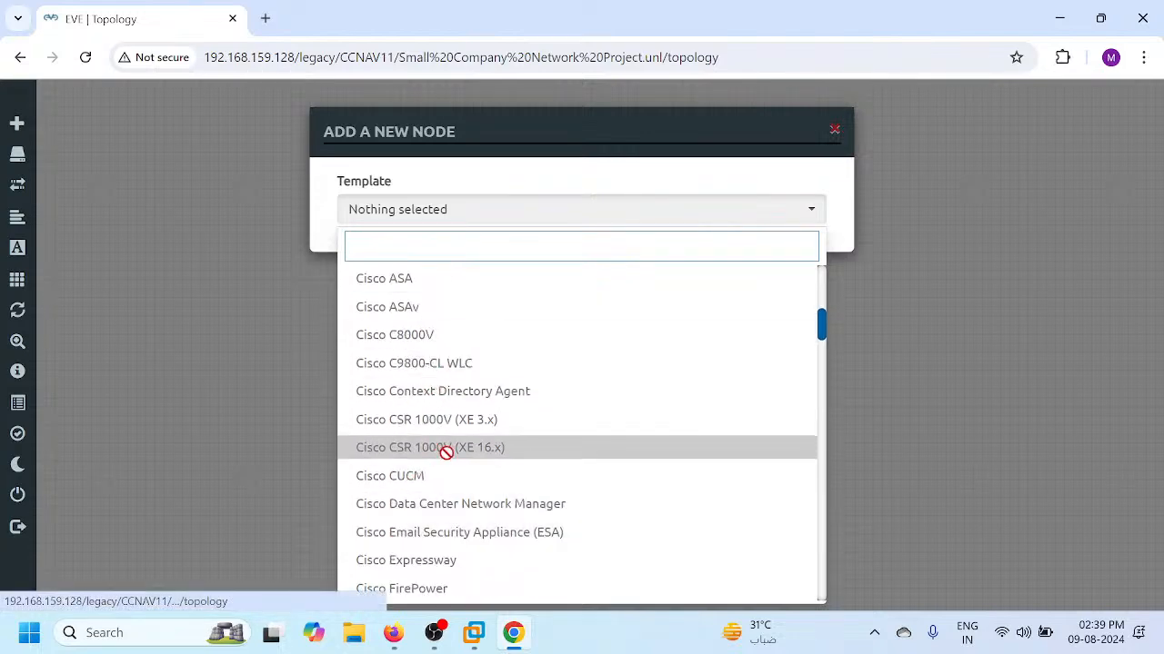
scroll(450, 469, "down", 3)
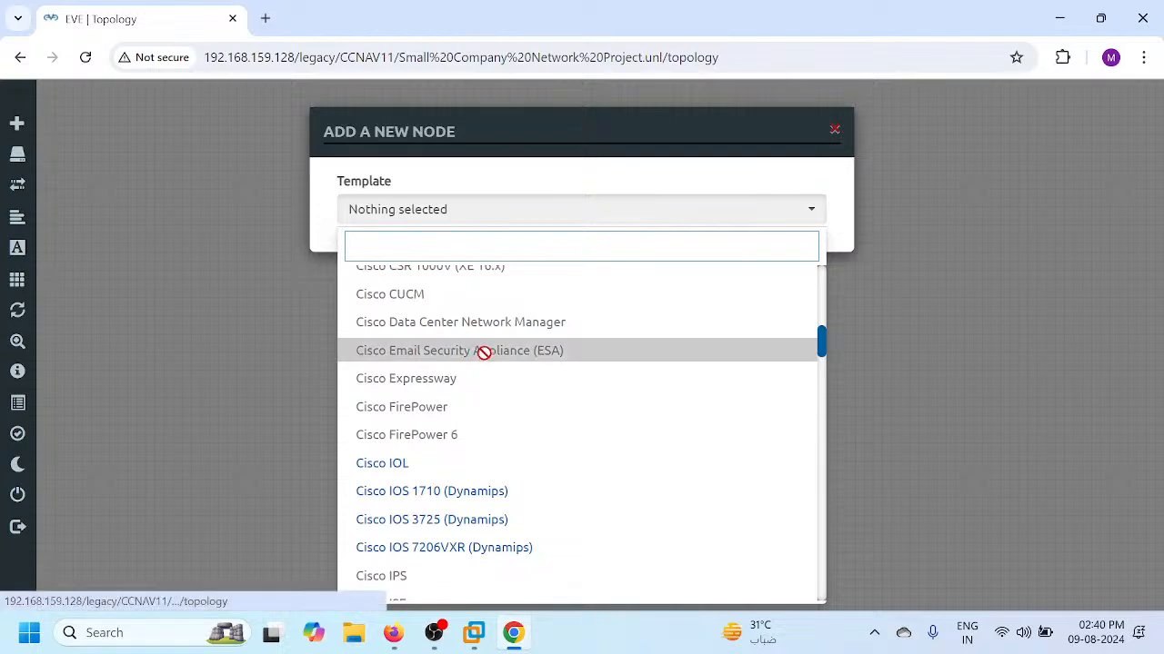
scroll(444, 293, "down", 2)
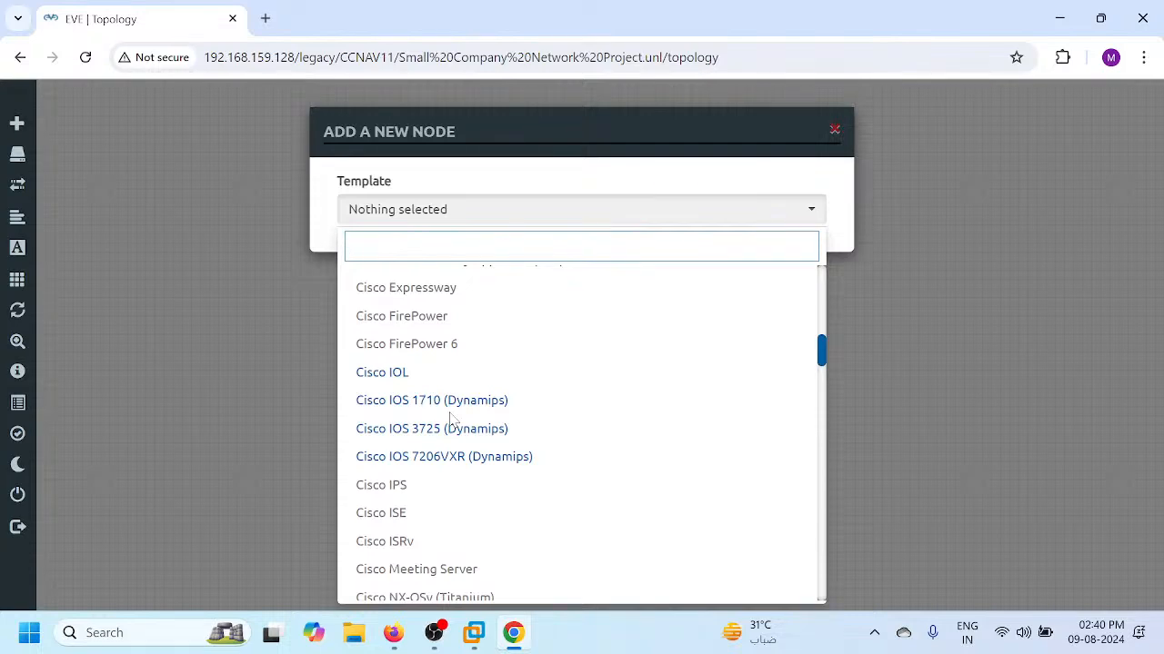
scroll(452, 418, "down", 5)
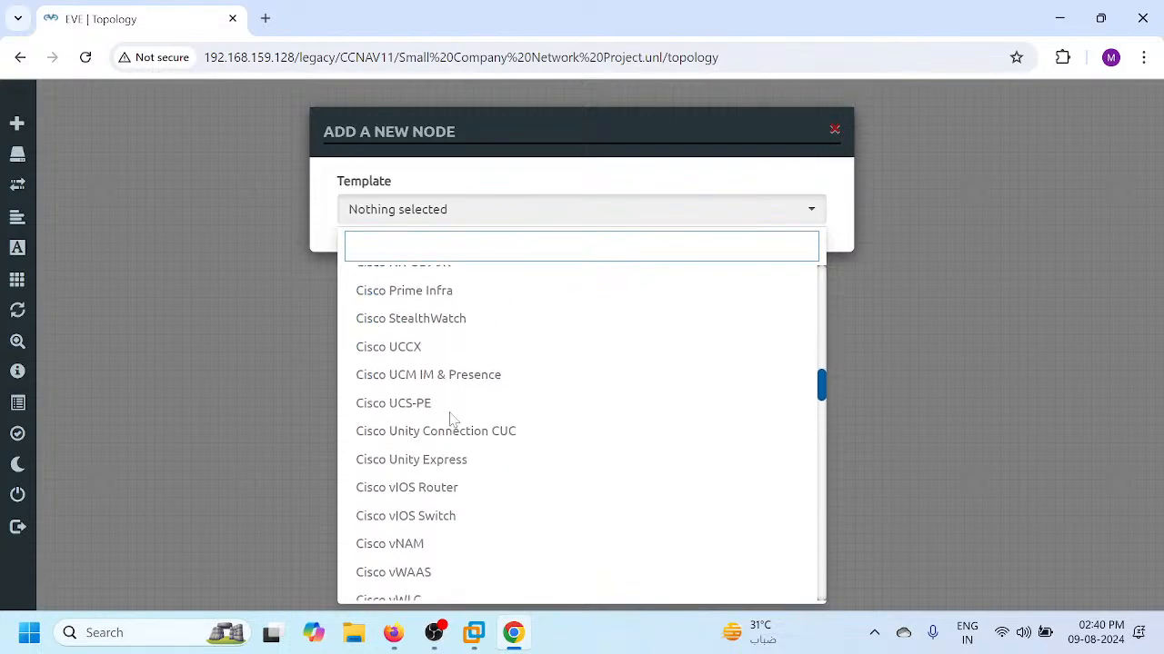
scroll(449, 412, "down", 5)
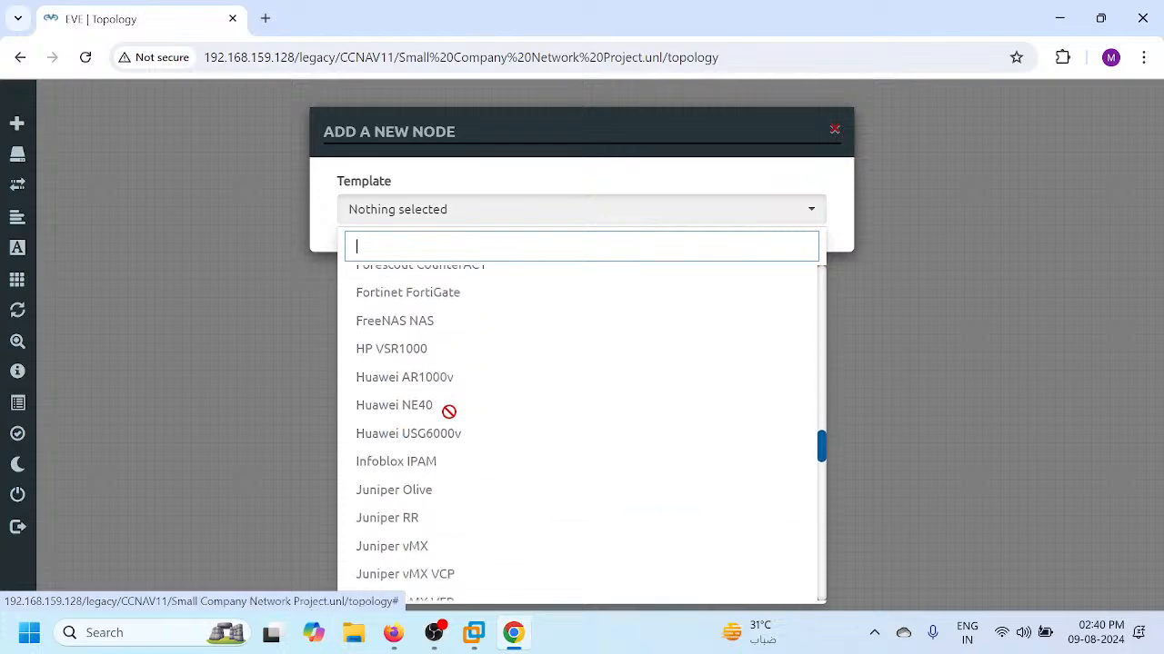
scroll(449, 411, "down", 1)
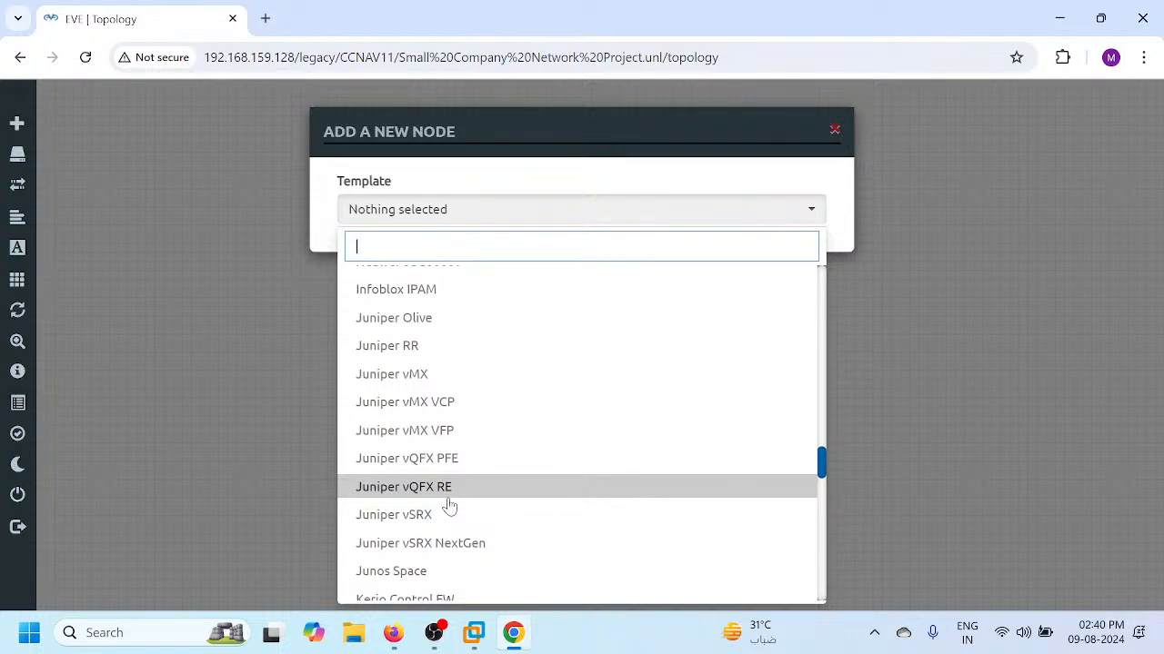
scroll(449, 506, "down", 1)
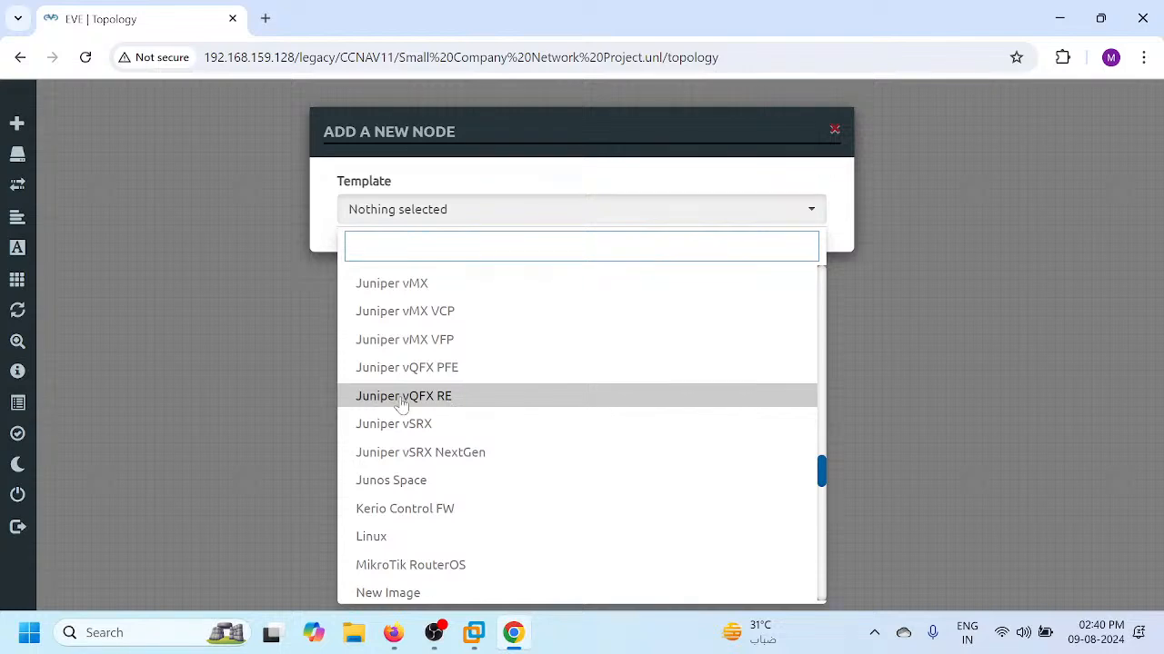
left_click_drag(397, 404, 442, 451)
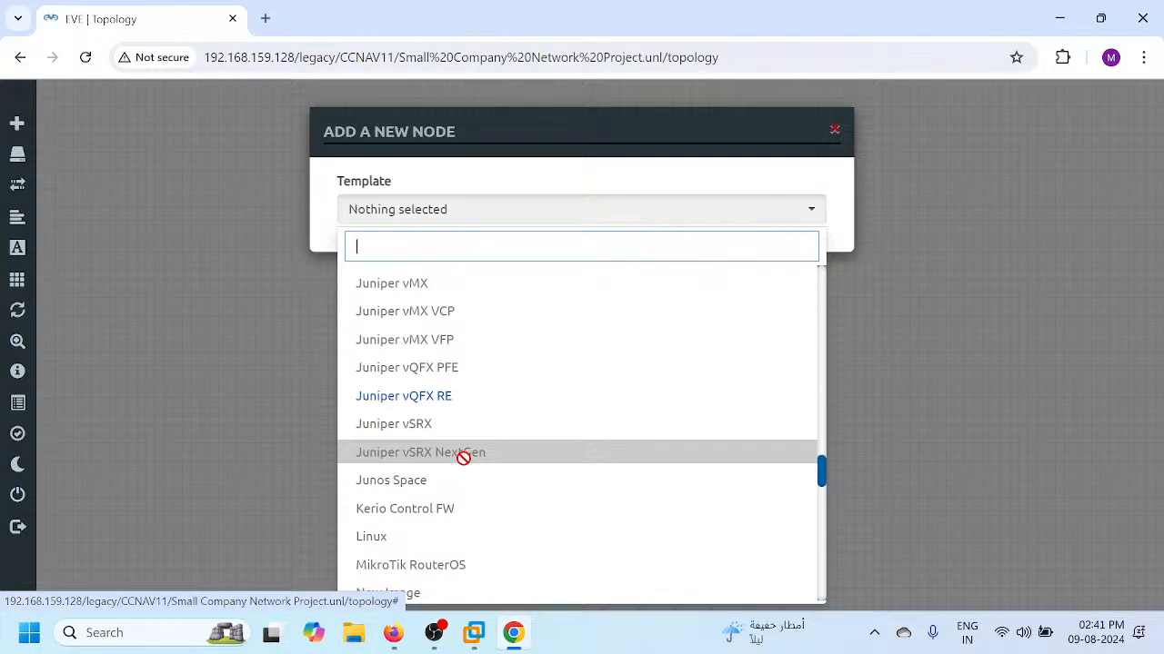
scroll(464, 457, "down", 5)
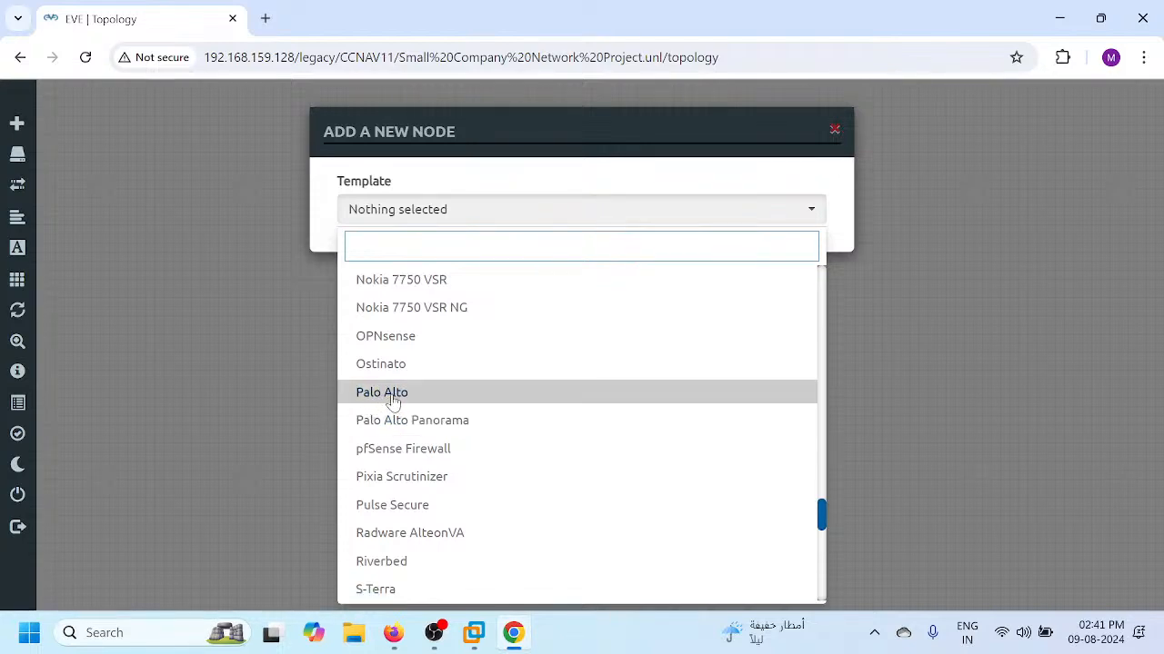
scroll(415, 562, "down", 8)
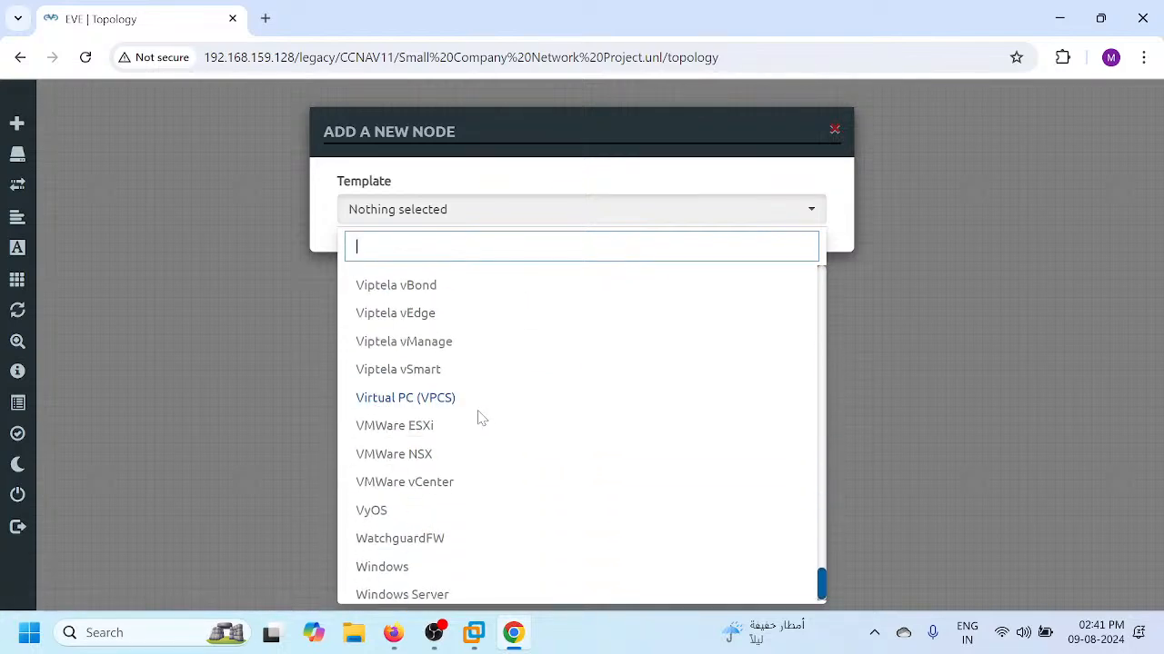
scroll(480, 414, "down", 1)
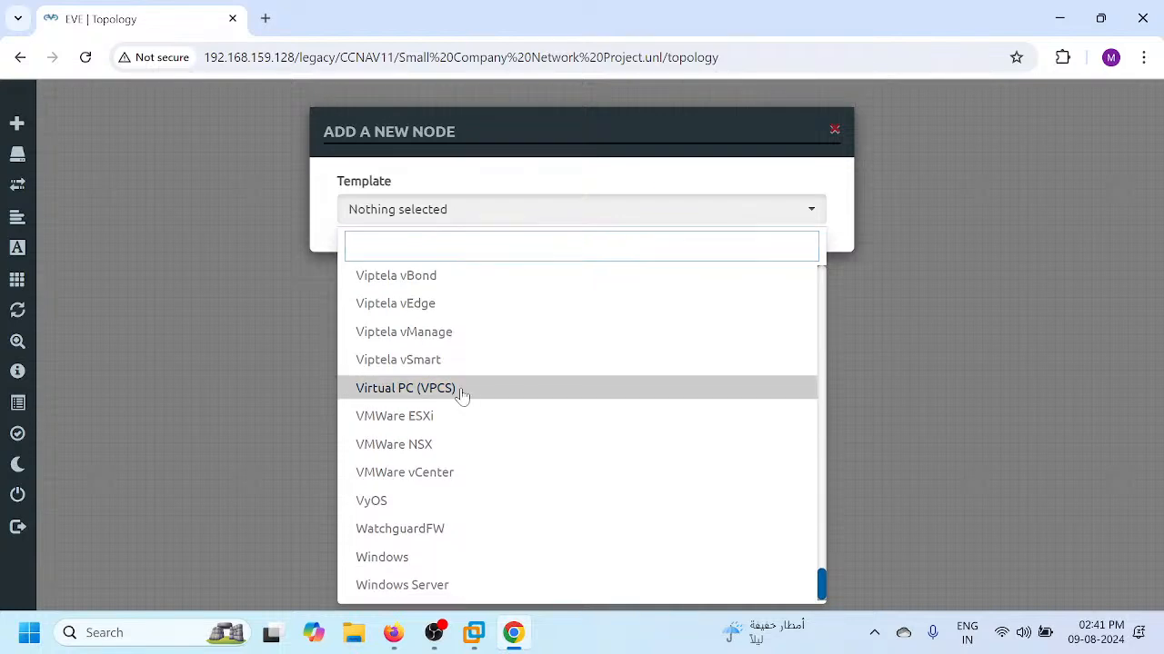
- Add five Virtual PC (VPCS) nodes with the name prefix PC and the Desktop2.png icon
left_click(460, 391)
left_click_drag(356, 291, 308, 289)
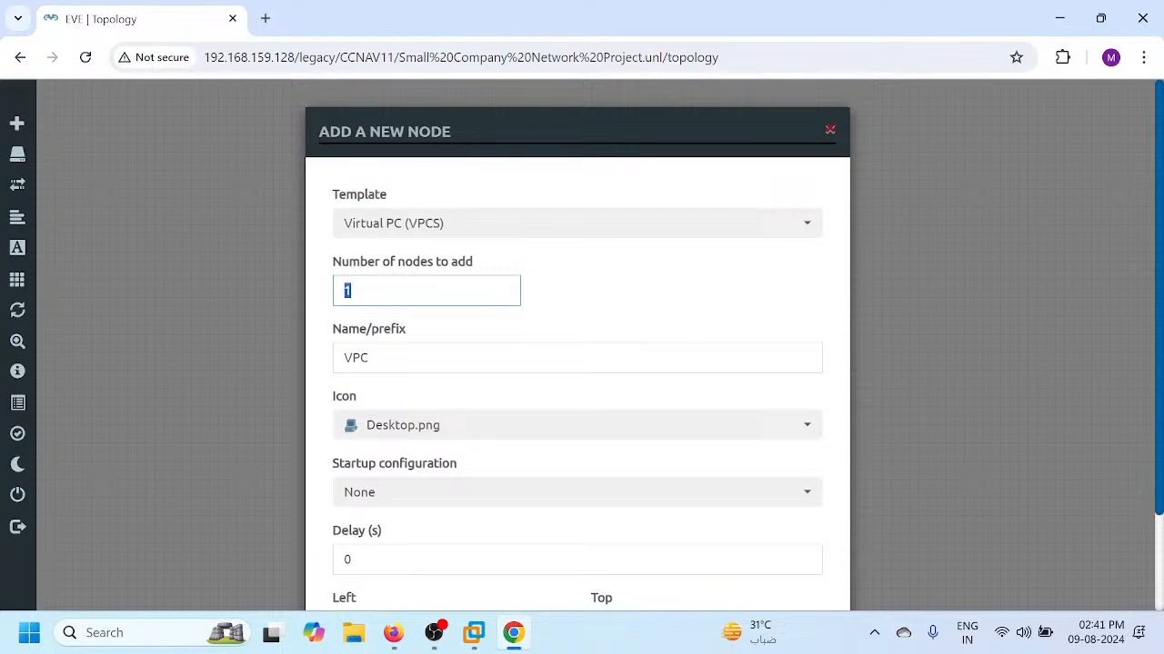
left_click_drag(371, 359, 300, 355)
type("PC")
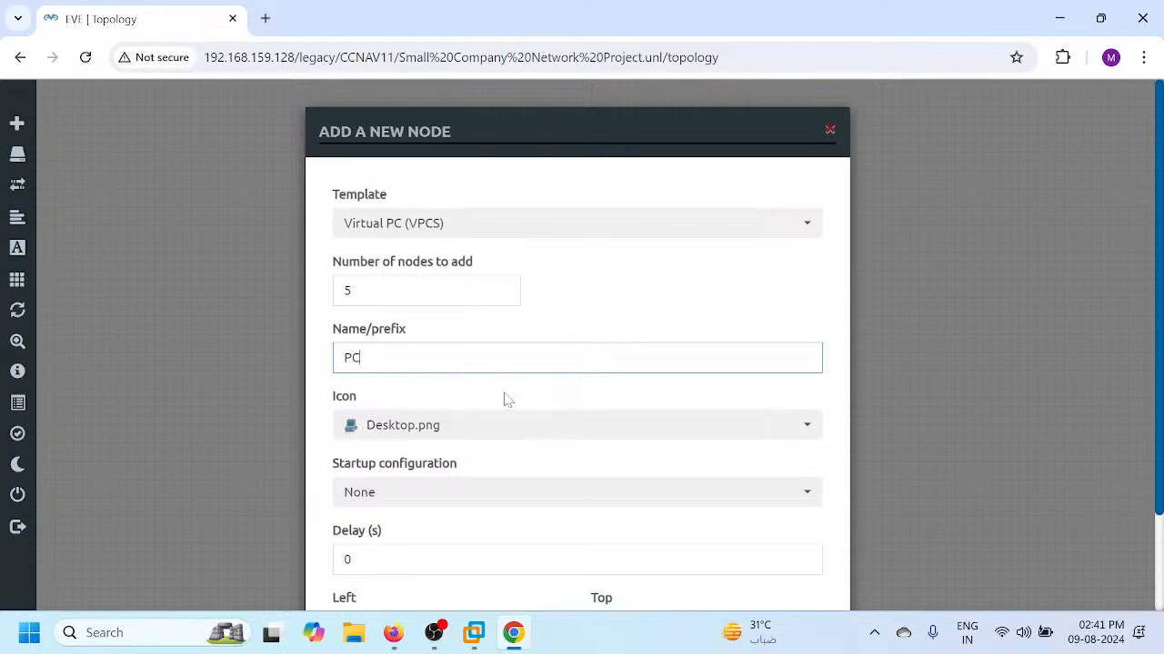
left_click(494, 427)
left_click(443, 374)
scroll(535, 494, "down", 2)
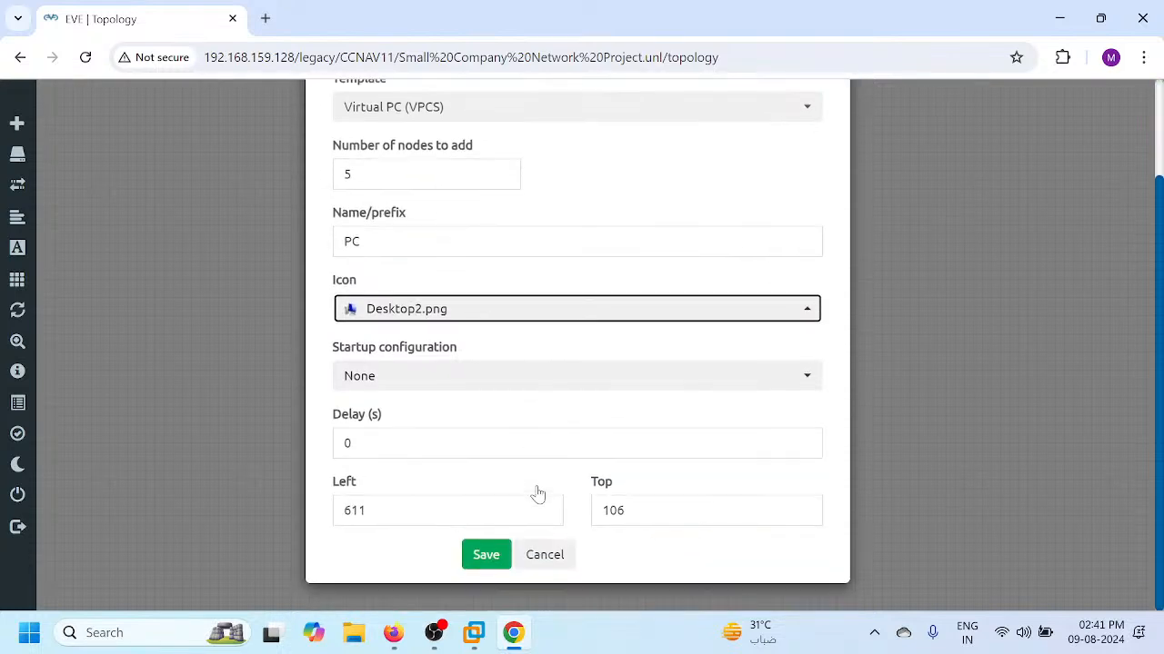
left_click(487, 557)
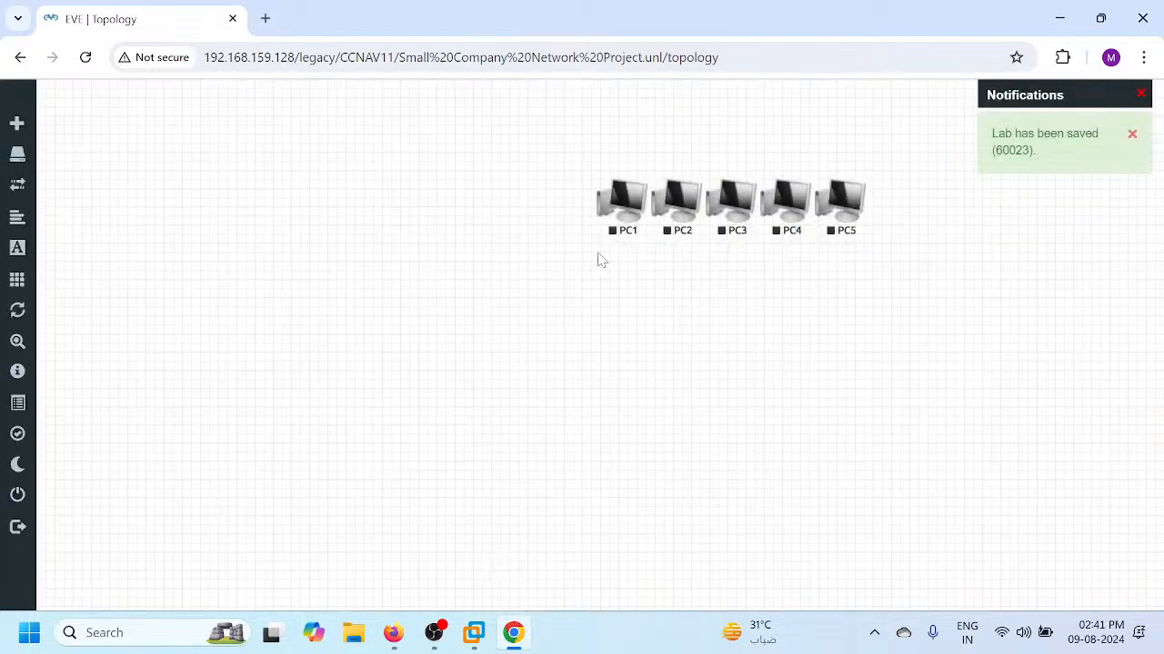
- Move all five PCs together to the lower-left area of the topology canvas and reload the page
left_click_drag(542, 141, 899, 297)
left_click_drag(791, 218, 317, 405)
left_click(444, 237)
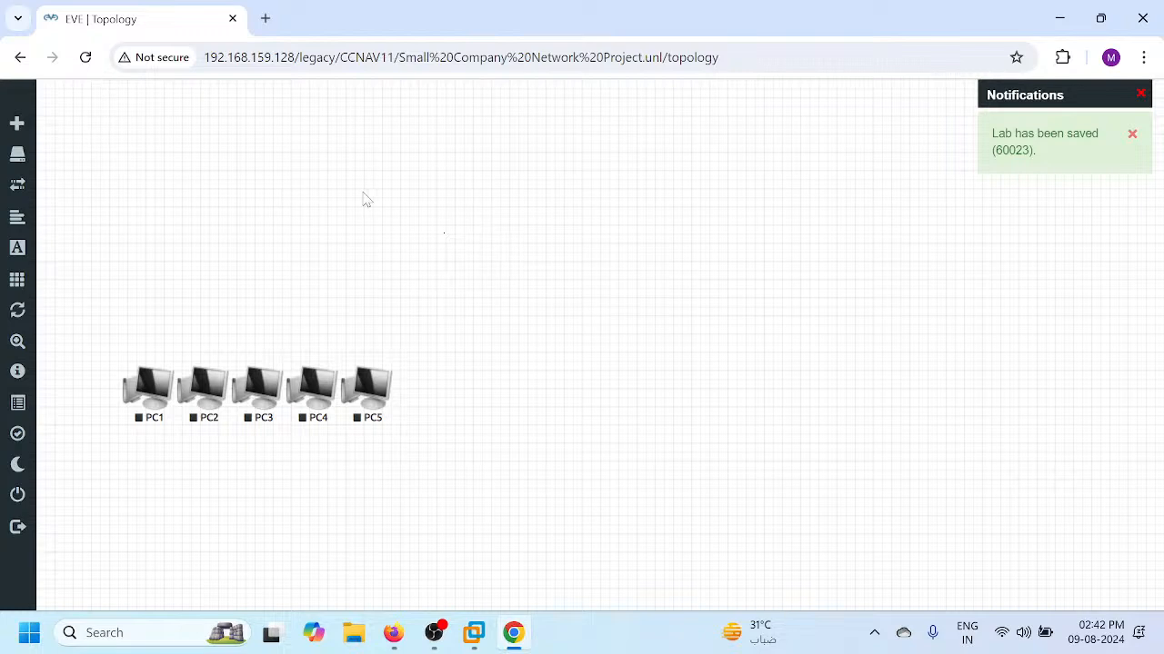
left_click(85, 57)
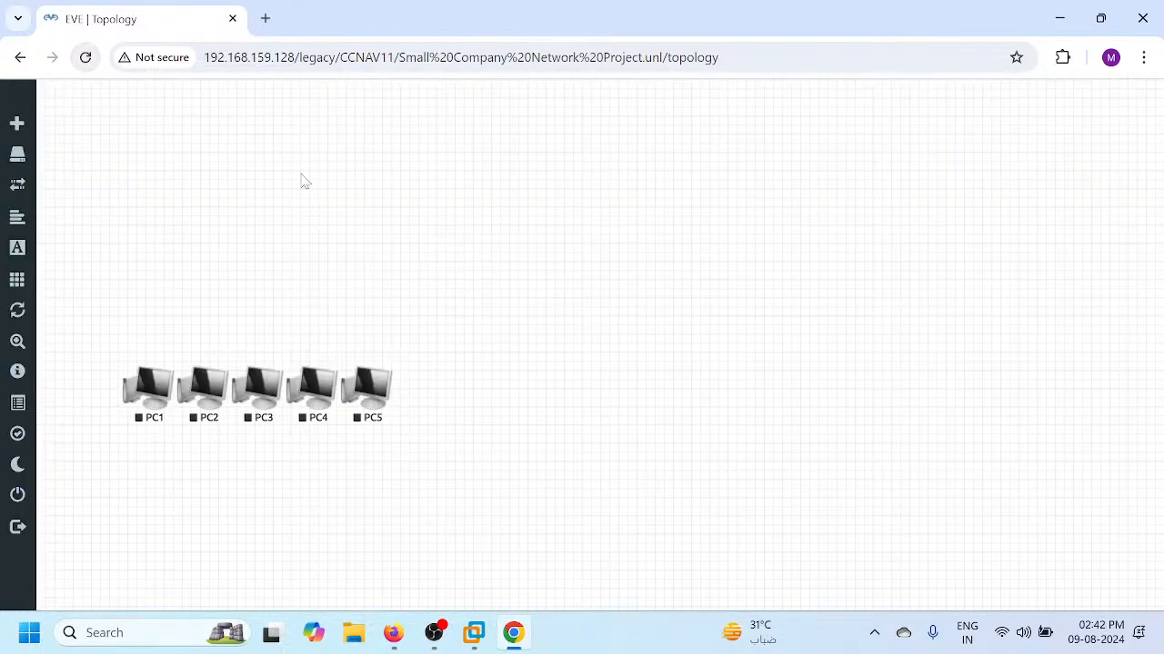
- Set up a new node entry from the Cisco IOS 7206VXR (Dynamips) template with 2 nodes and the name prefix R
right_click(410, 195)
left_click(473, 229)
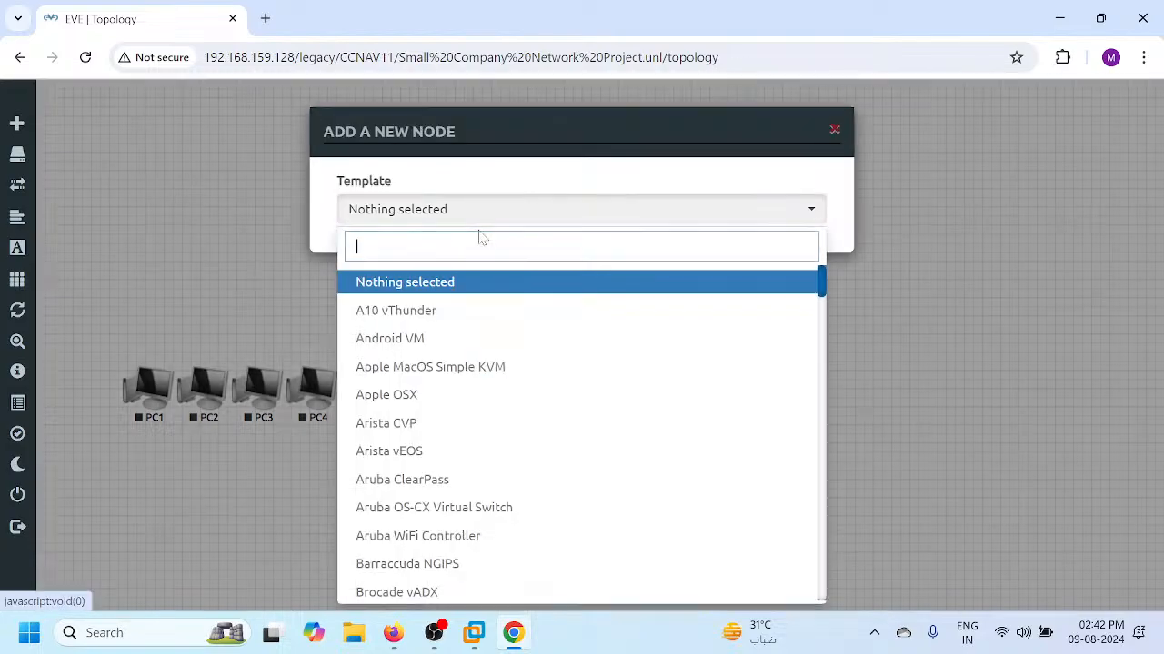
scroll(598, 451, "down", 5)
scroll(598, 451, "down", 4)
left_click(516, 365)
key("Tab")
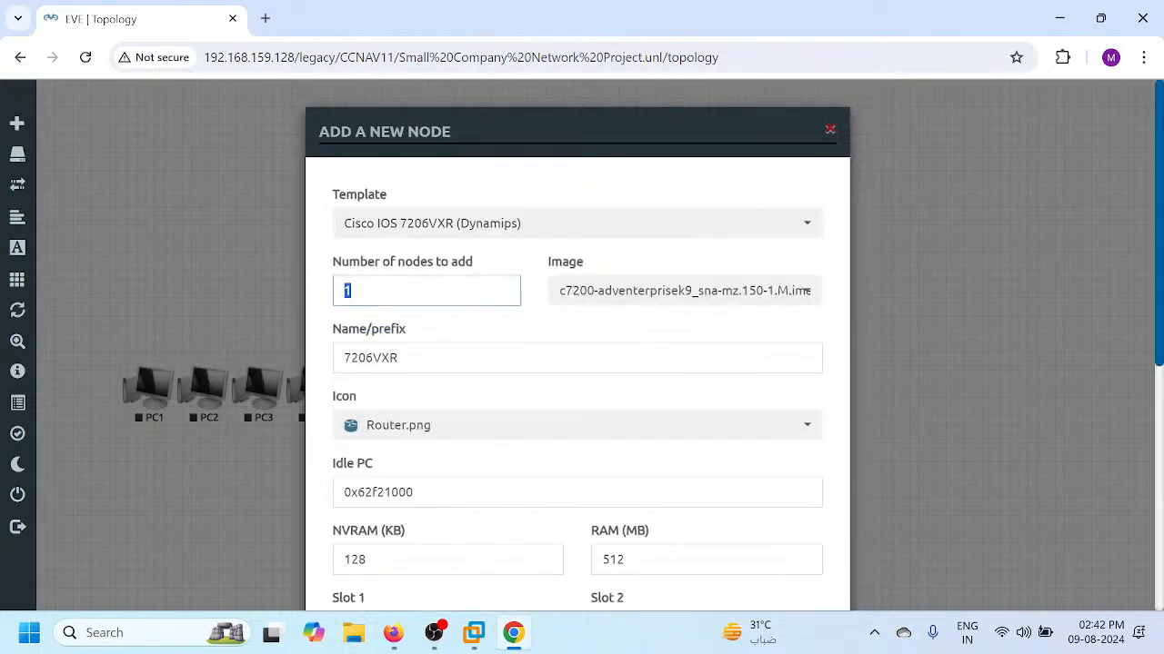
left_click_drag(405, 357, 317, 353)
type("R")
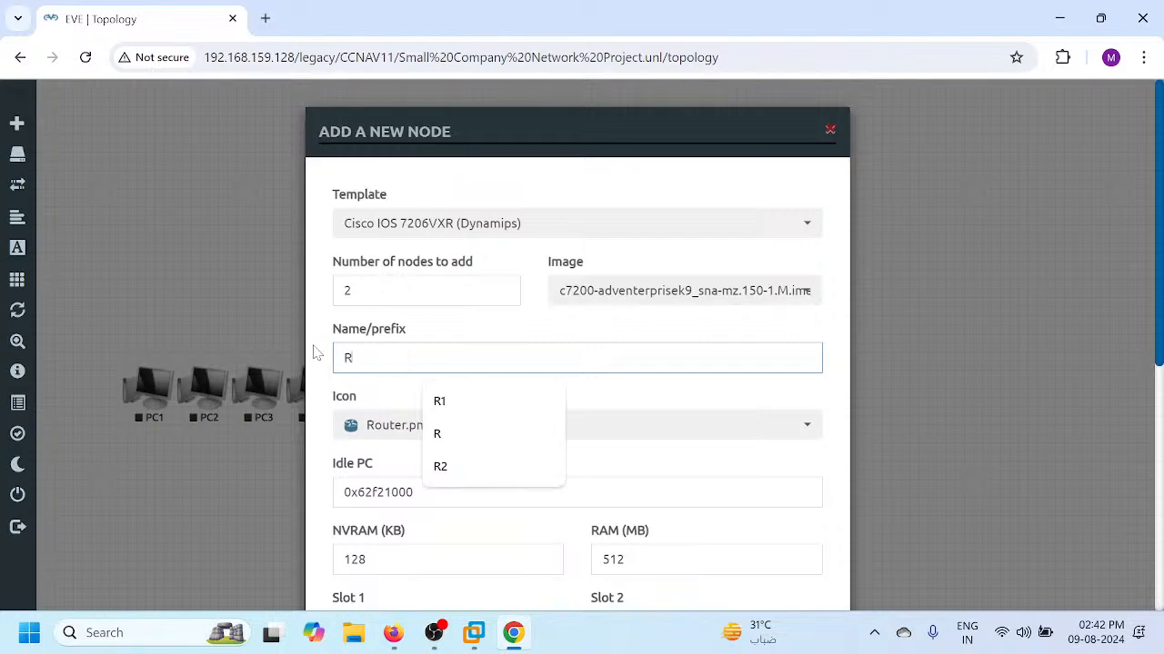
left_click(320, 398)
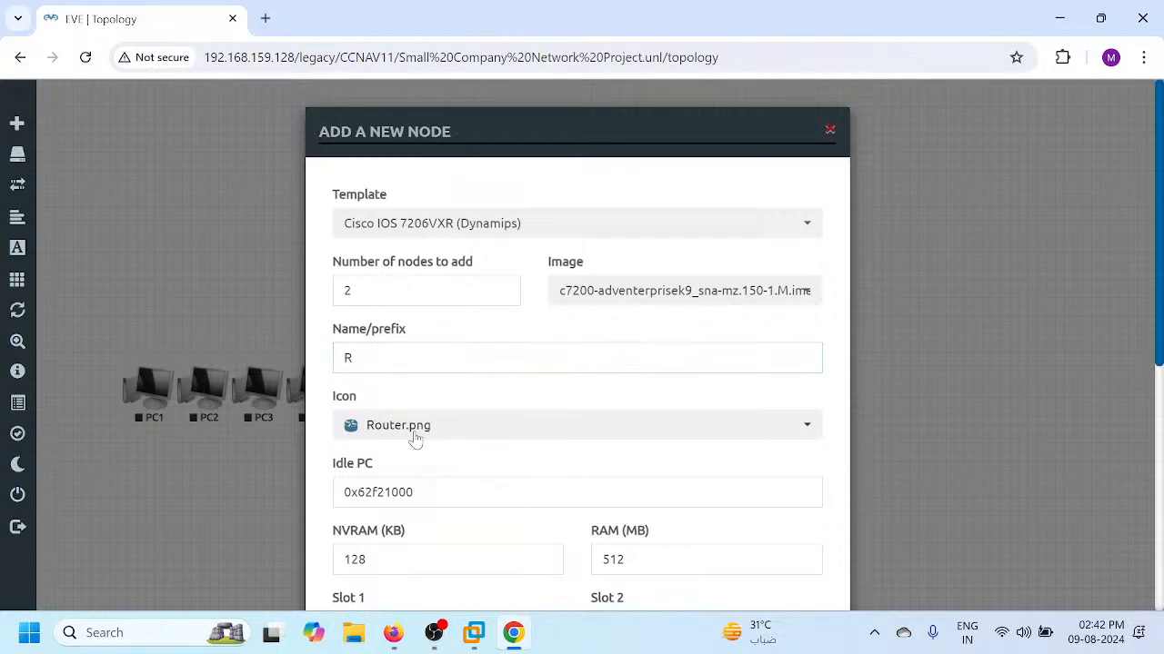
- Fit PA-FE-TX modules in slots 1 and 2 of the new routers and save them to the topology above the PCs
scroll(398, 443, "down", 2)
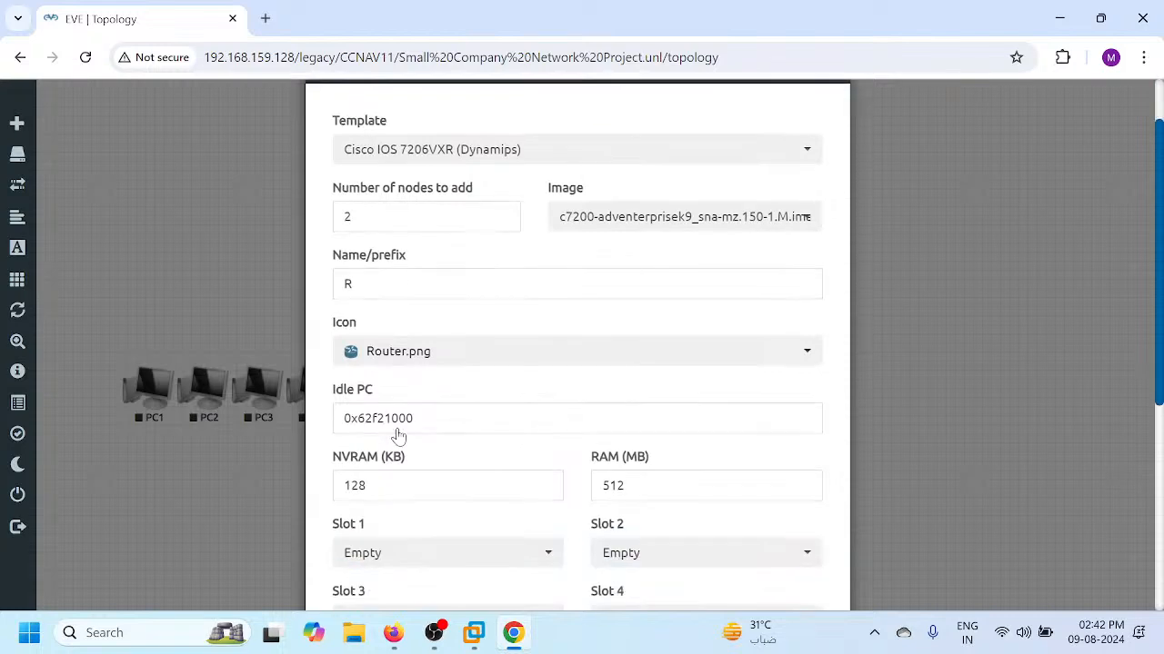
left_click(367, 449)
left_click(391, 507)
left_click(629, 460)
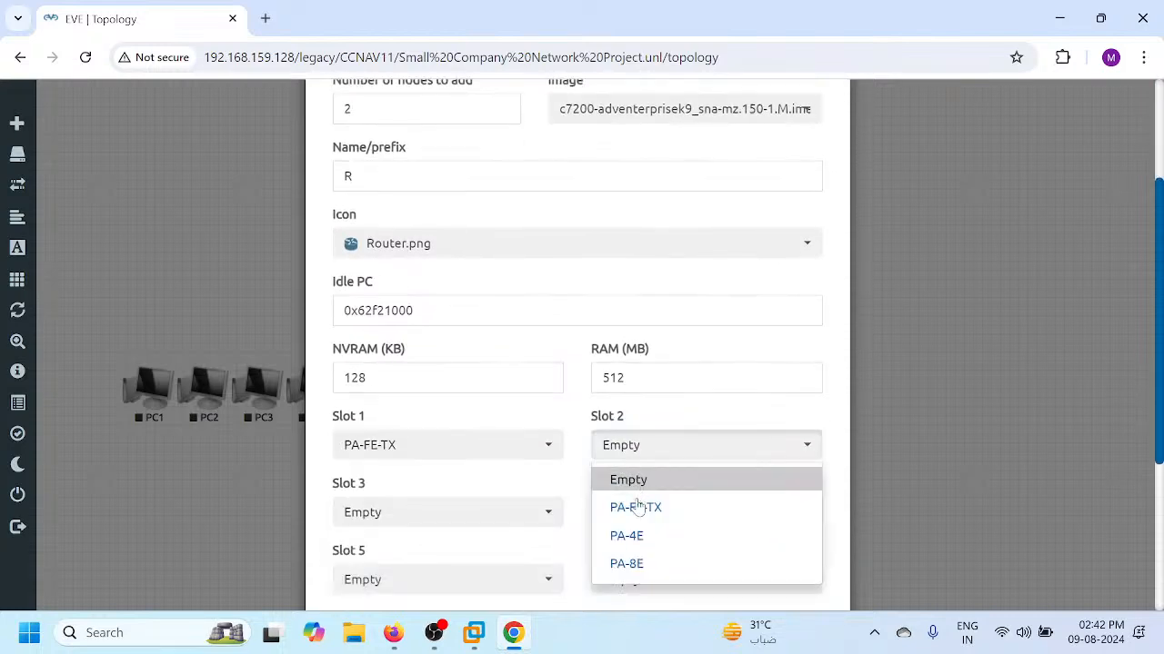
left_click(636, 507)
scroll(573, 500, "down", 3)
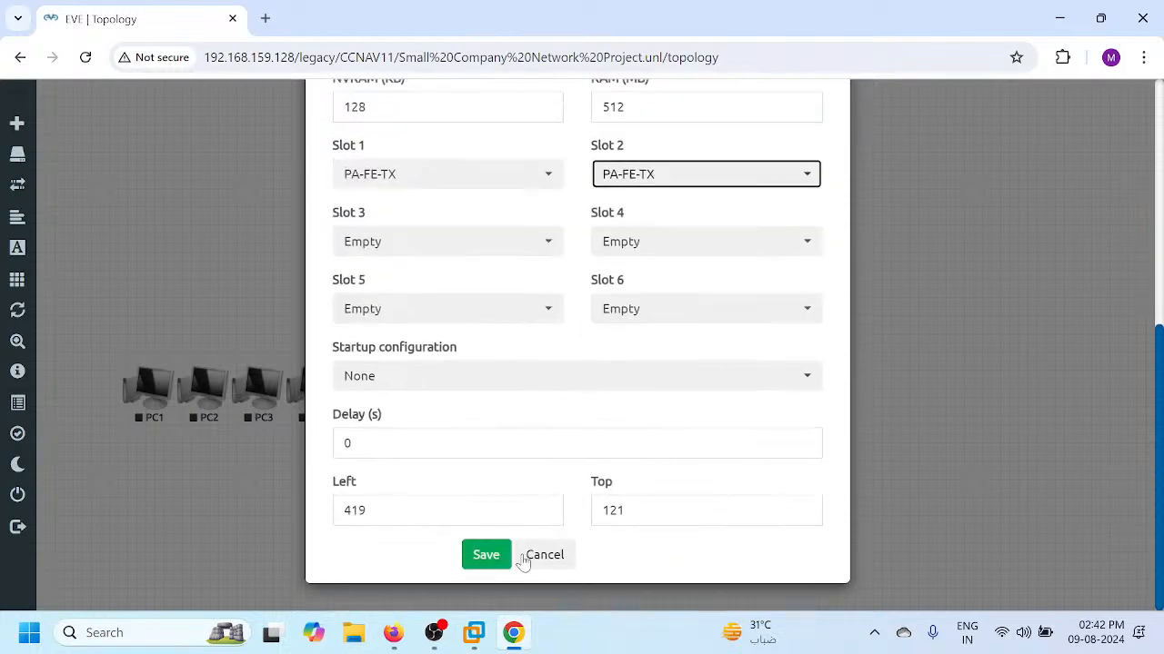
left_click(486, 555)
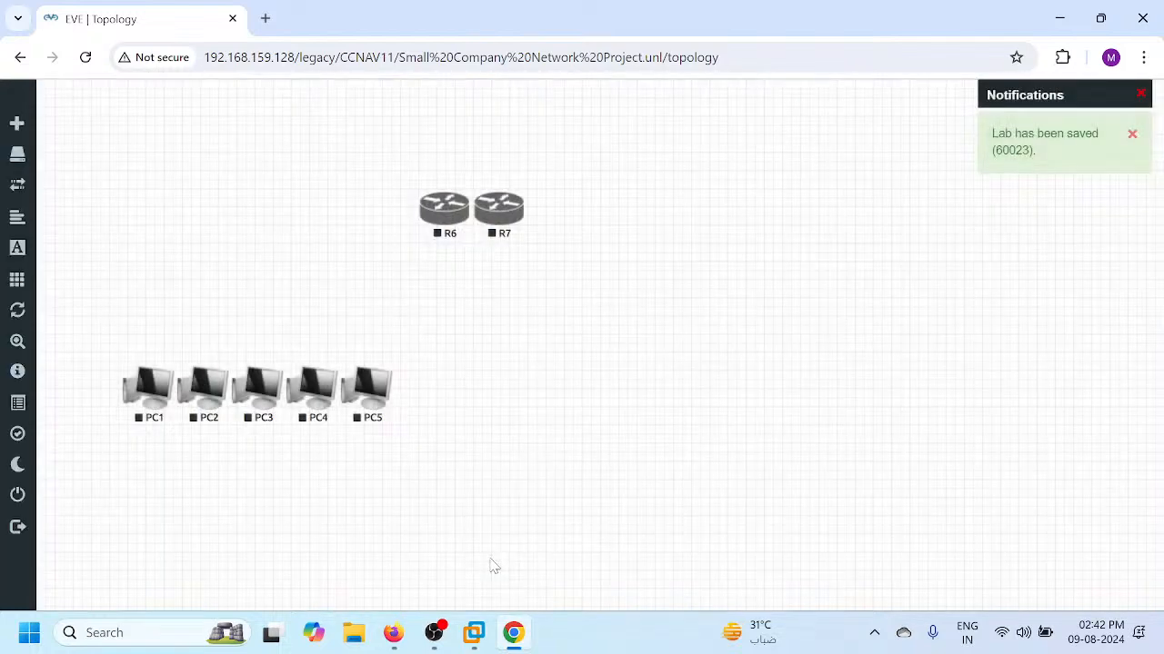
- Spread R6 and R7 apart across the upper part of the canvas and connect R6 fa0/0 to R7 fa0/0
left_click_drag(504, 218, 762, 157)
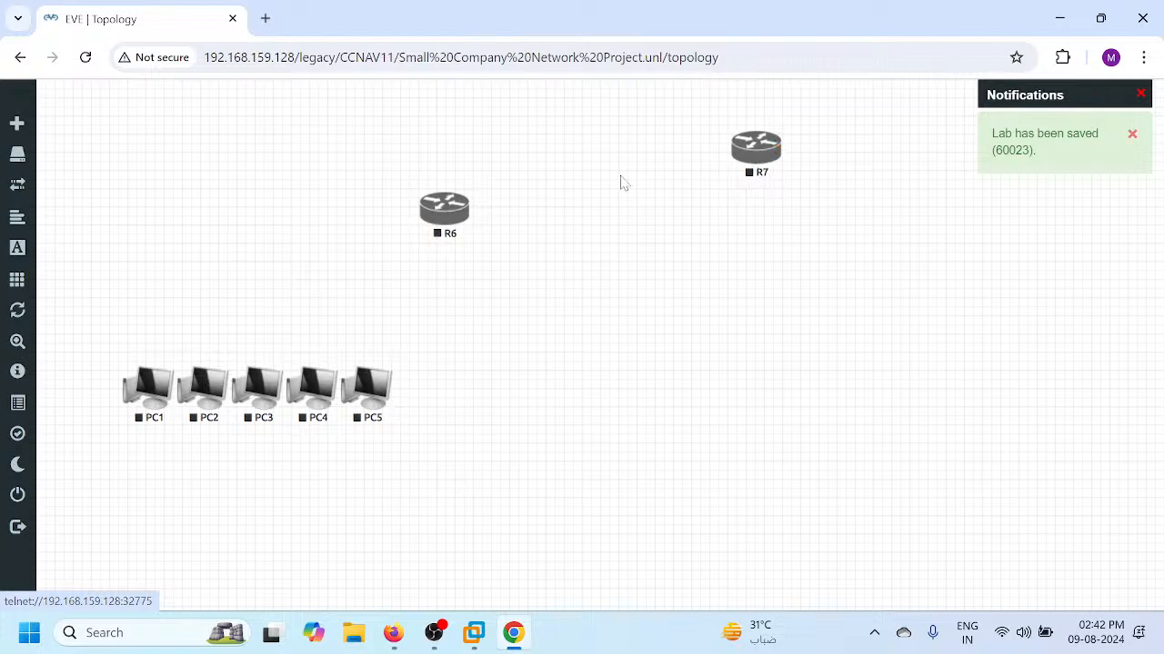
left_click_drag(437, 222, 755, 149)
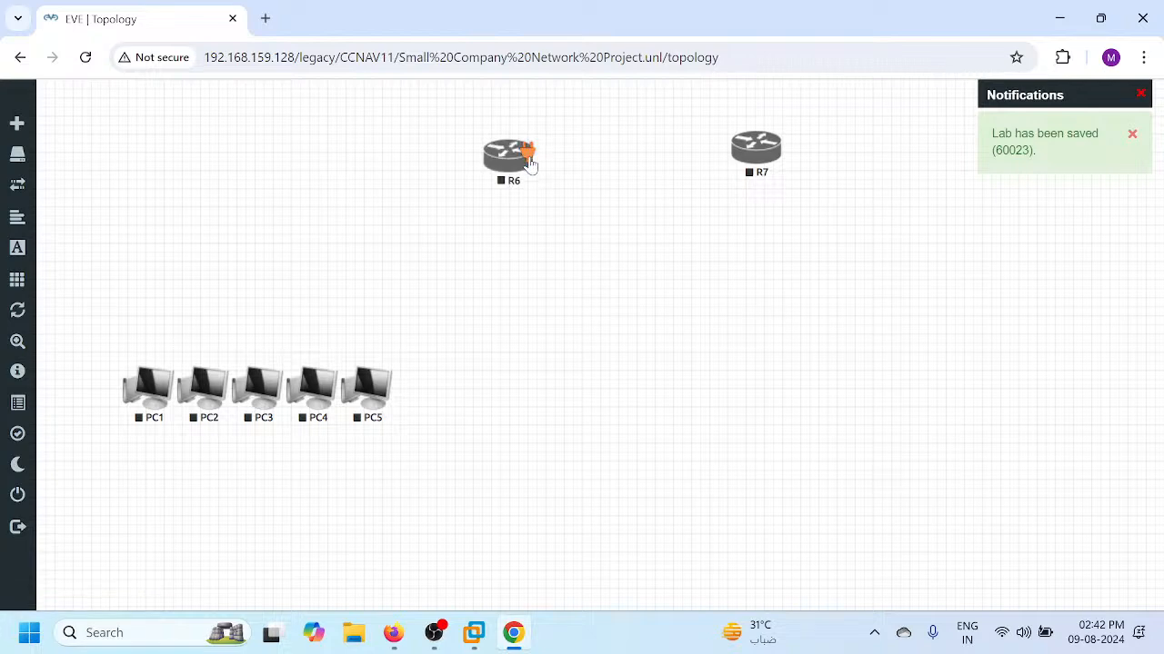
left_click_drag(531, 164, 753, 152)
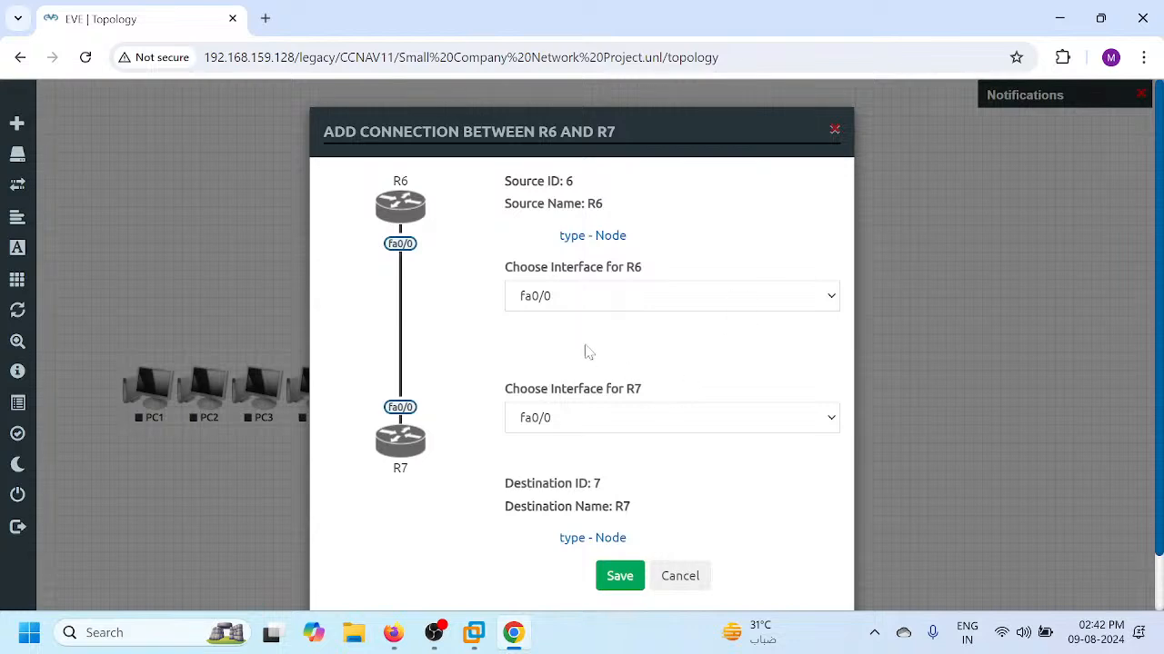
left_click(620, 578)
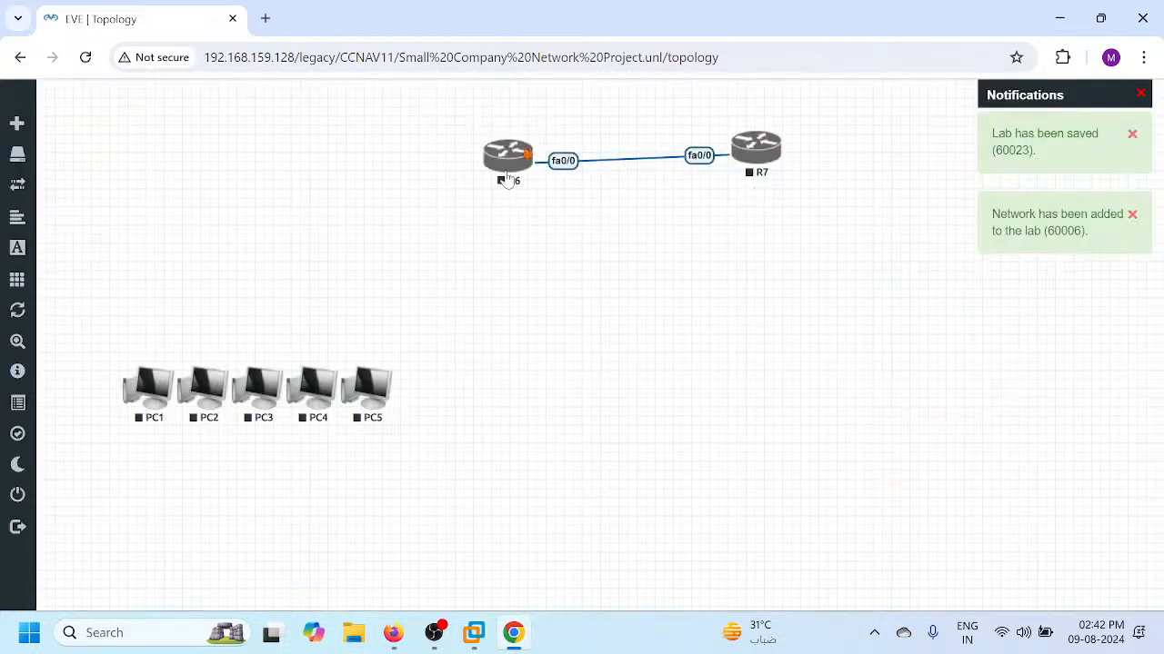
- Rename router R6 as R1 and save the node
right_click(507, 178)
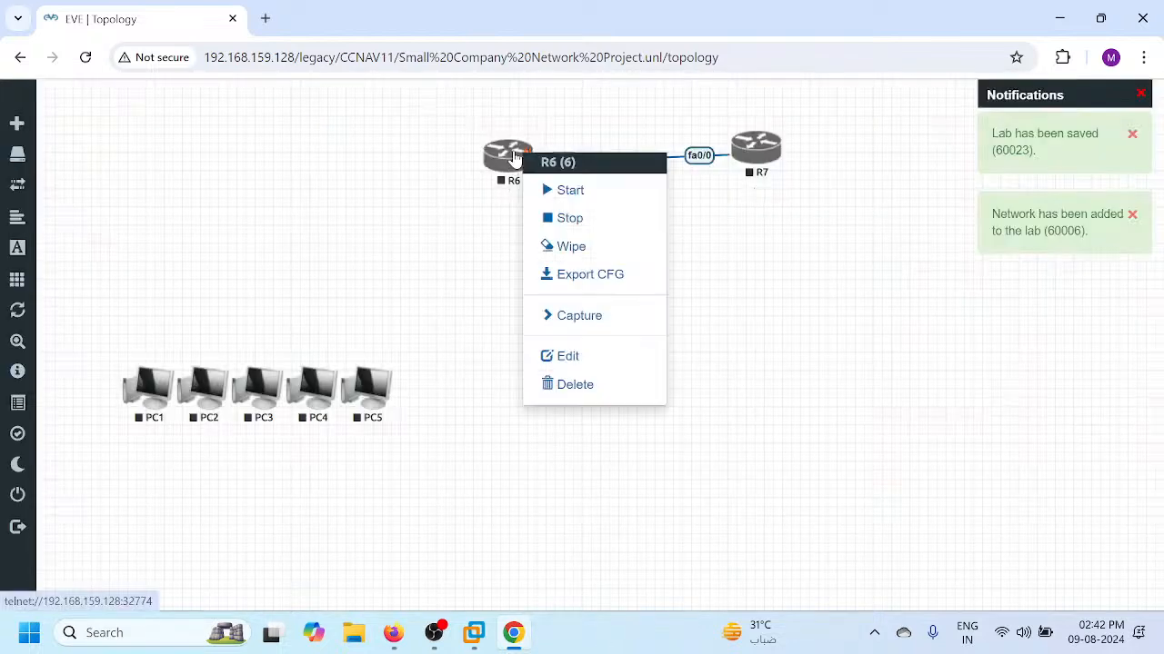
left_click(567, 357)
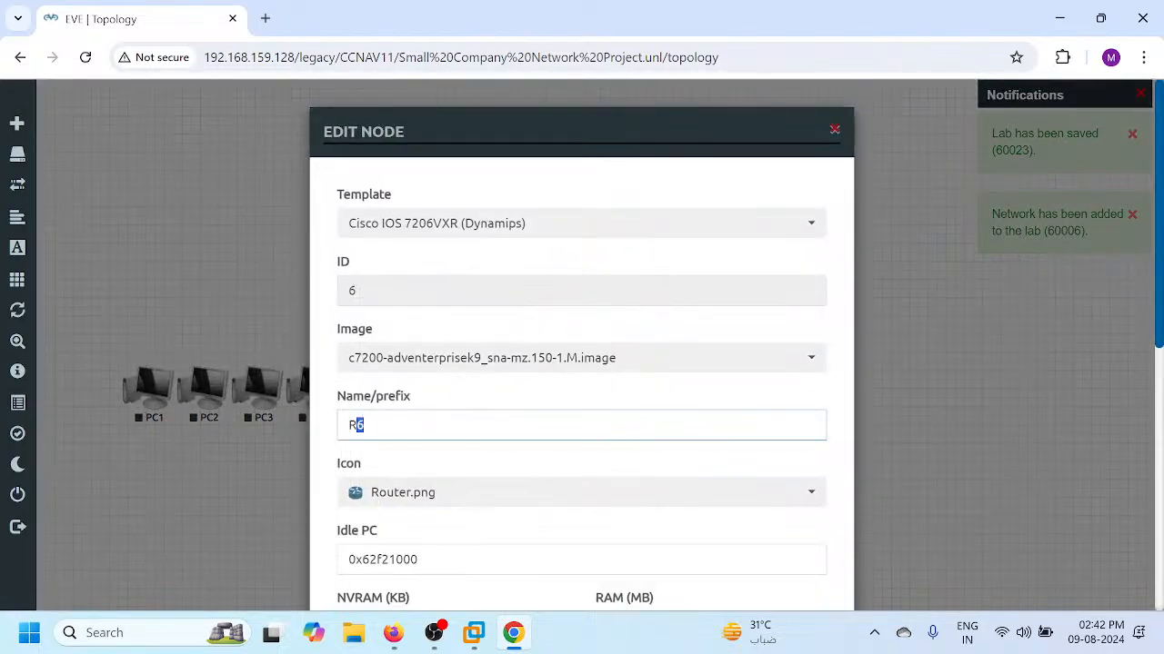
scroll(446, 464, "down", 6)
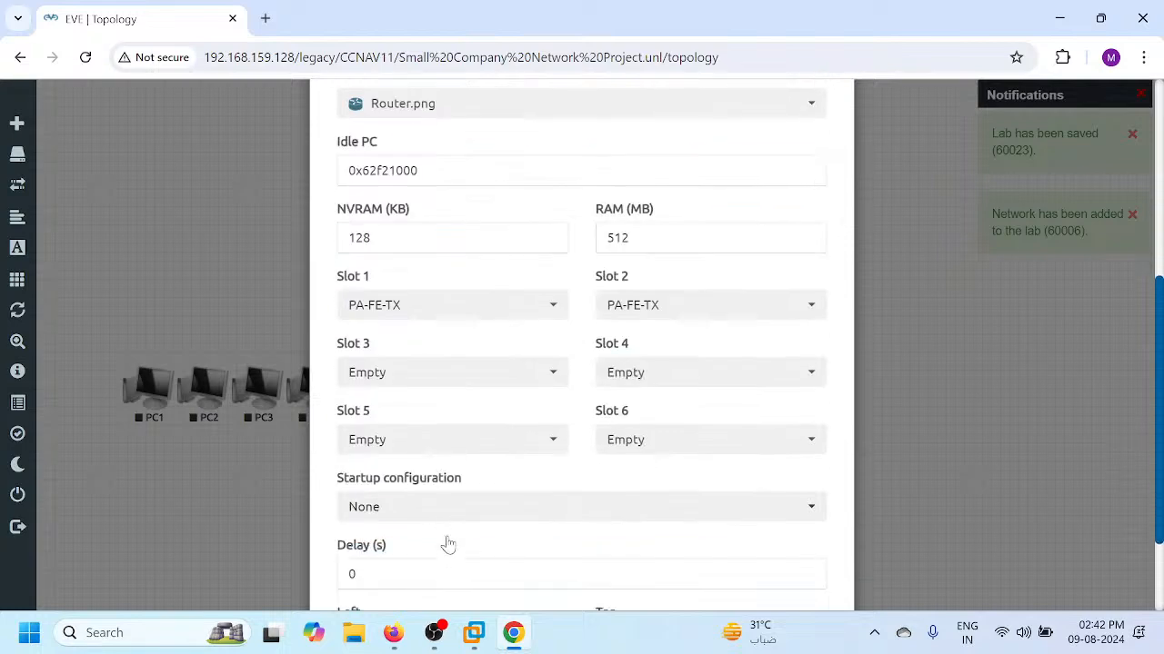
left_click(490, 555)
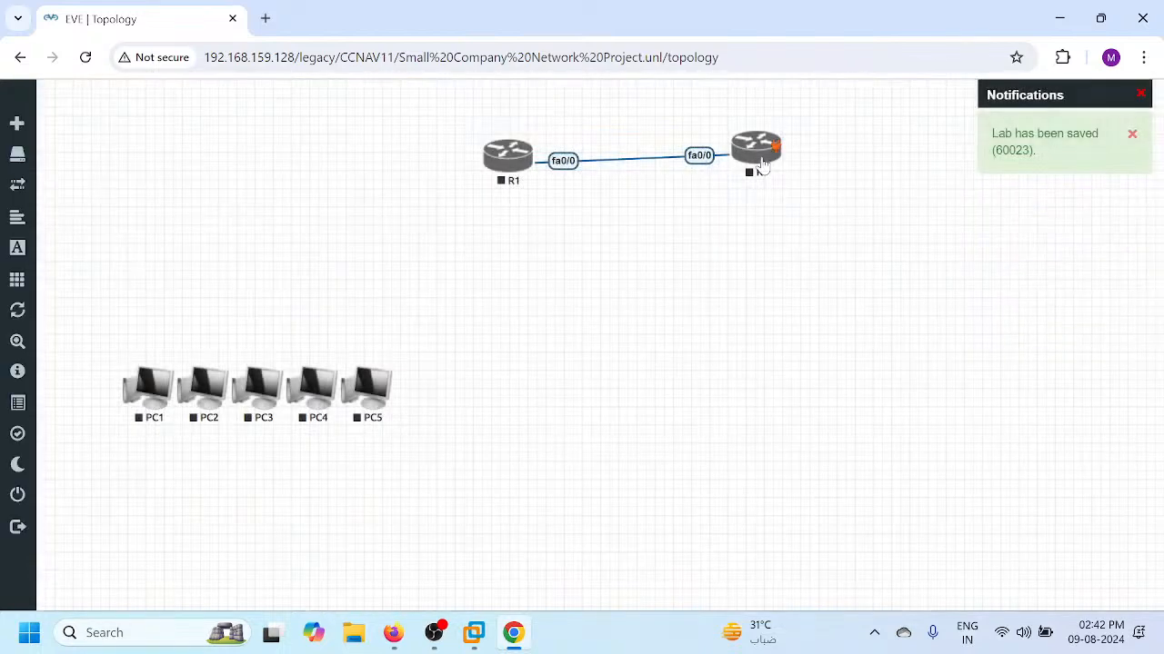
- Rename router R7 as ISP, save the node, and move R1 up slightly to level it with the ISP router
right_click(764, 157)
left_click(817, 362)
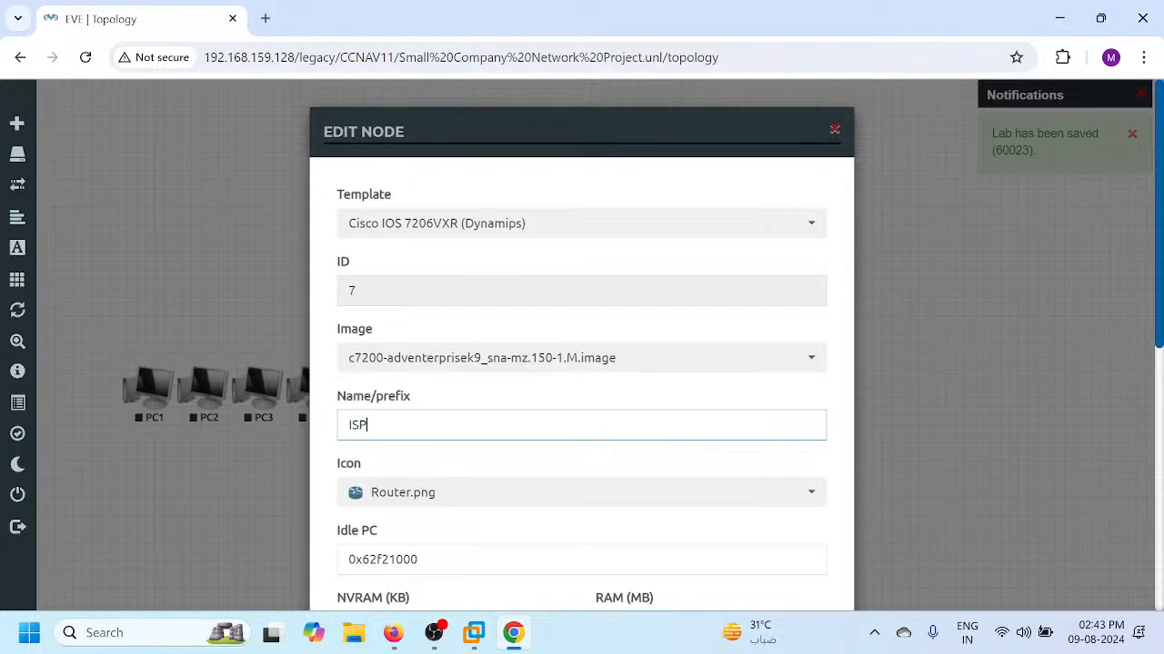
scroll(563, 389, "down", 2)
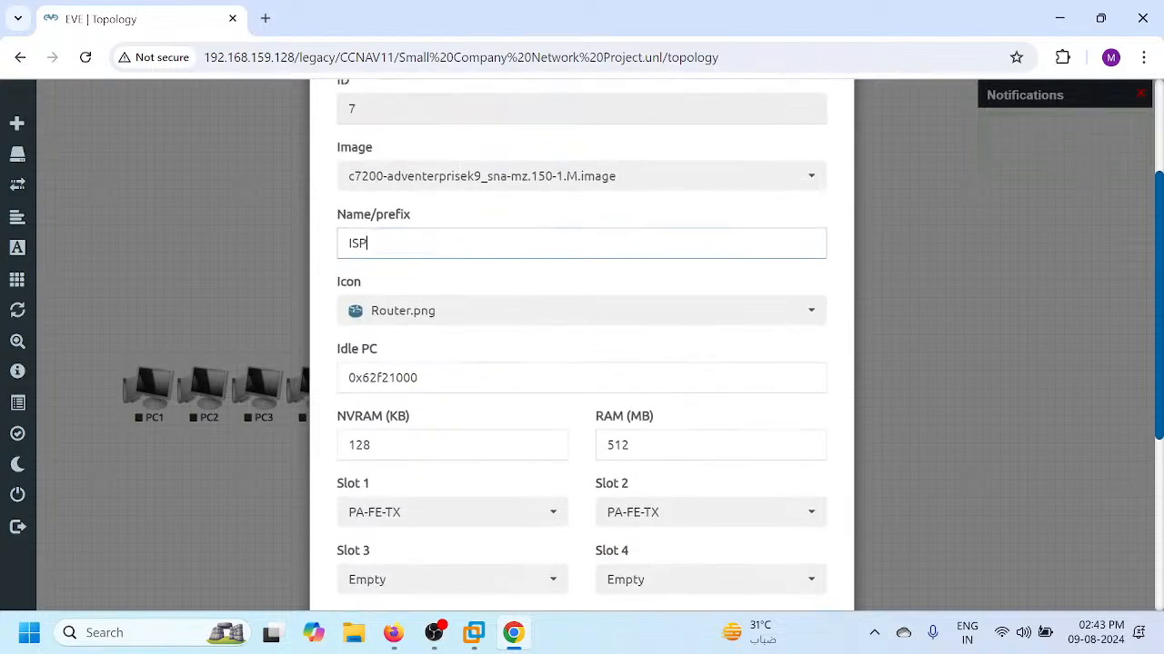
scroll(535, 408, "down", 4)
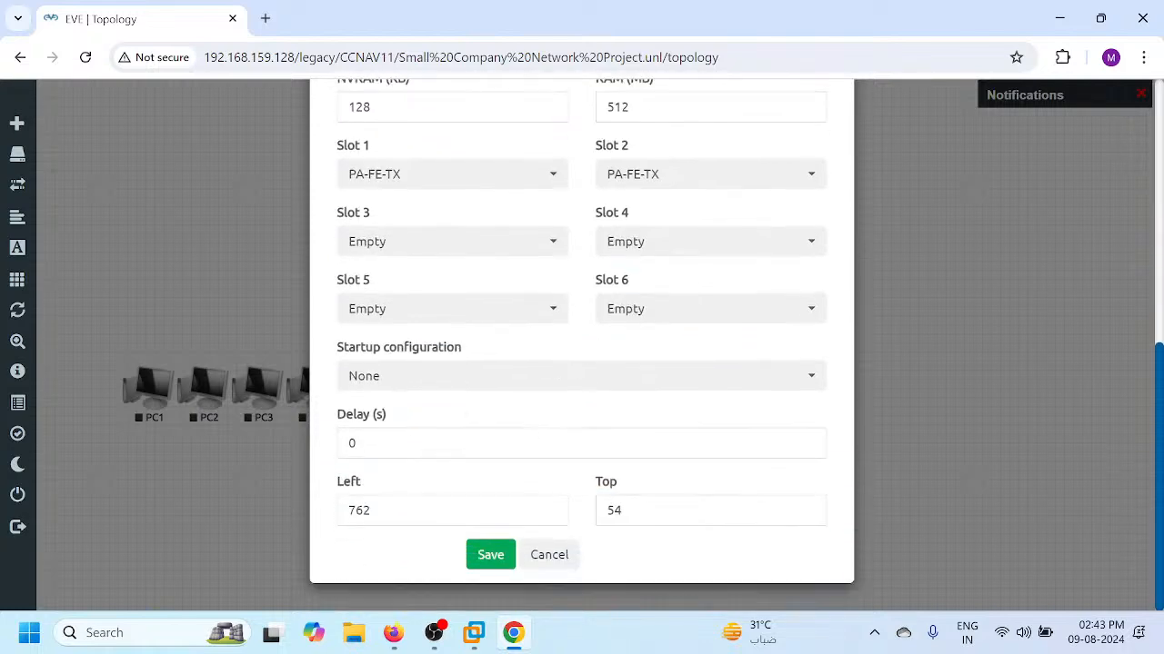
left_click(490, 556)
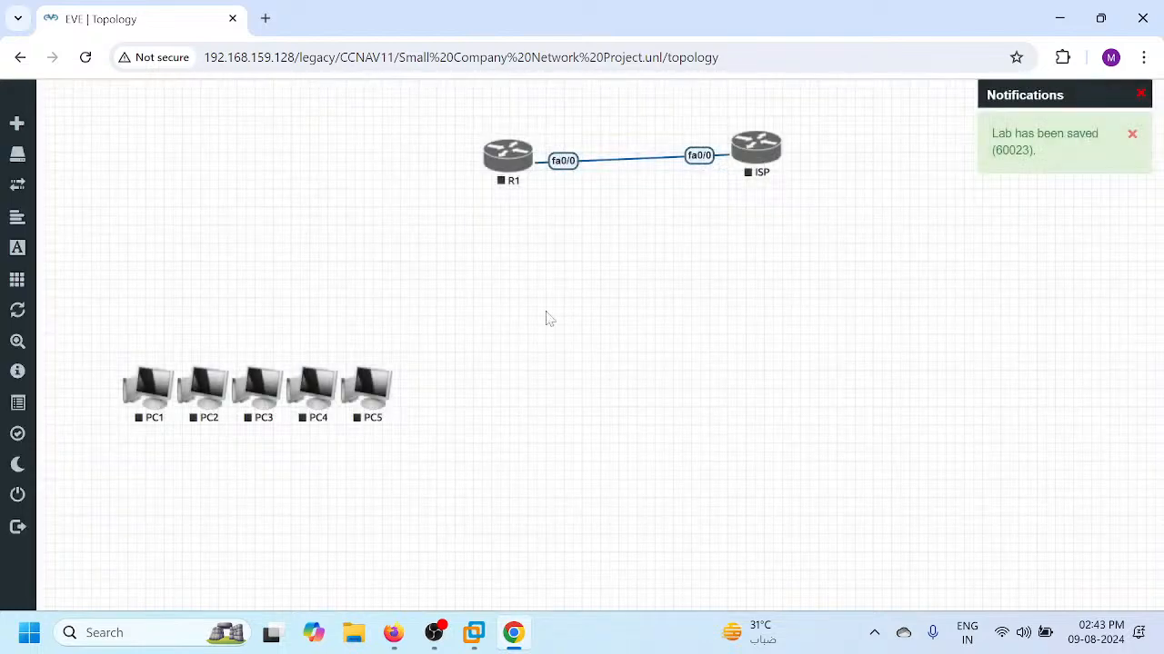
left_click_drag(502, 182, 502, 172)
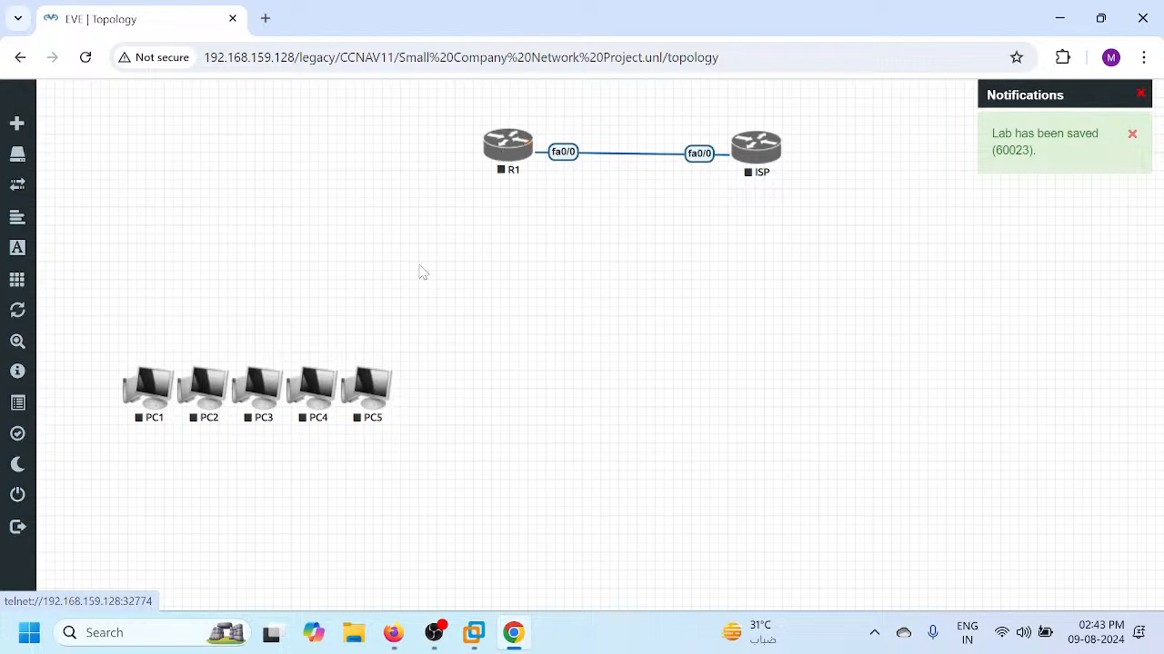
- Set up a new node between the PCs and R1 from the Cisco IOL template with the name SW1
right_click(396, 292)
left_click(426, 331)
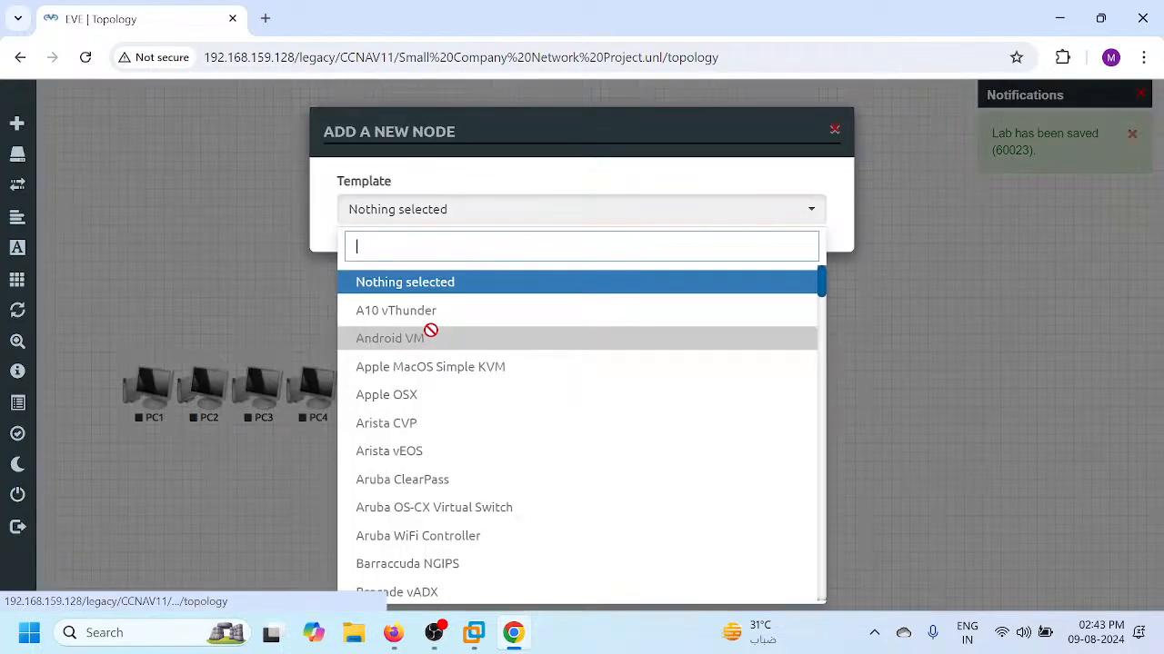
scroll(488, 411, "down", 8)
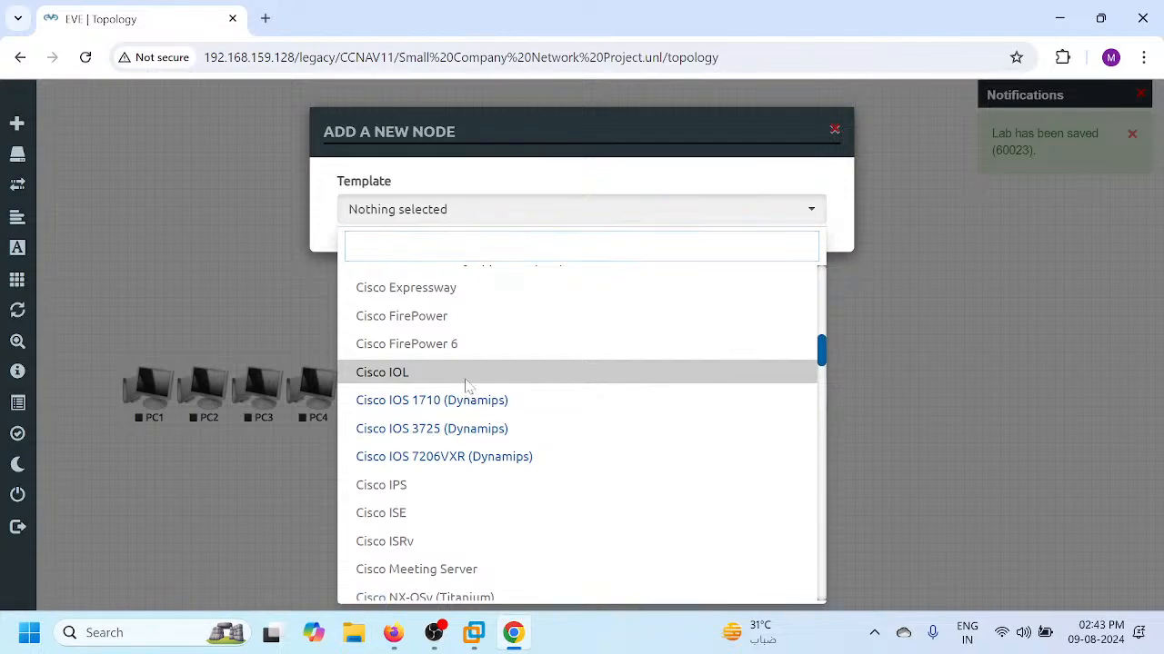
left_click(466, 382)
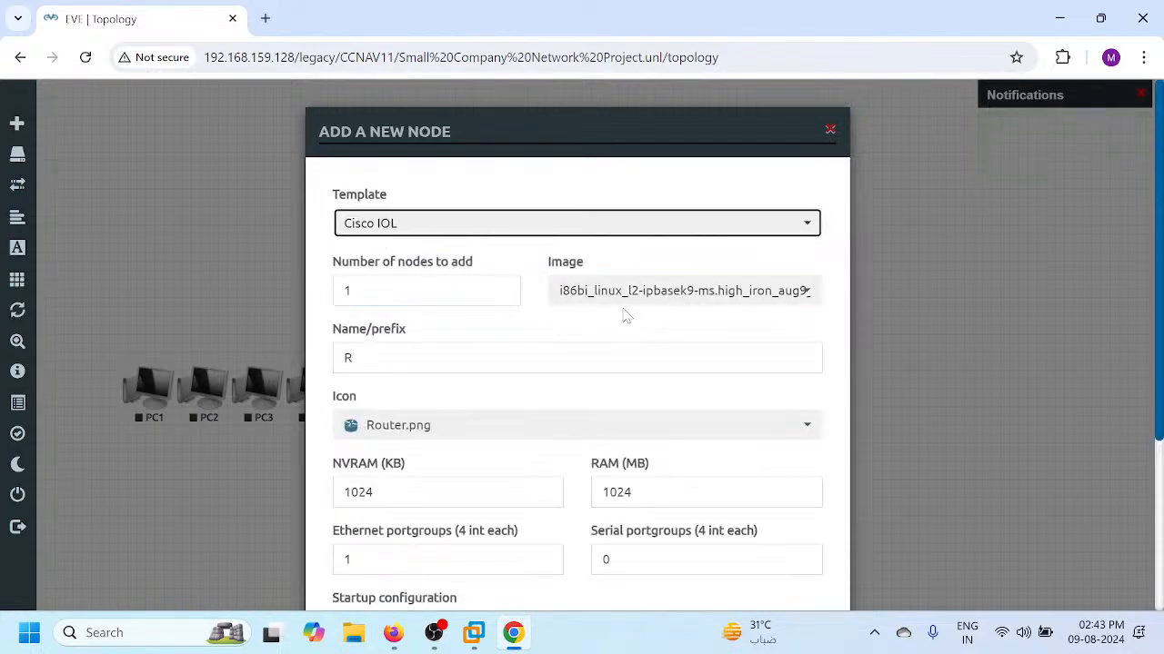
left_click_drag(361, 359, 300, 354)
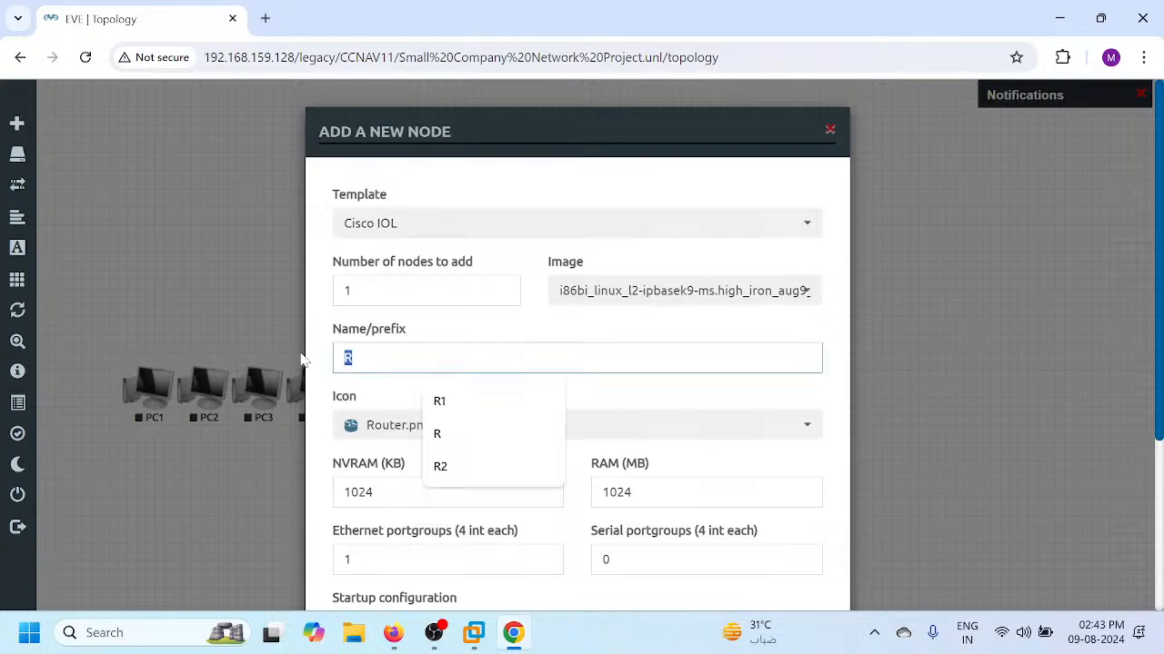
type("SW1")
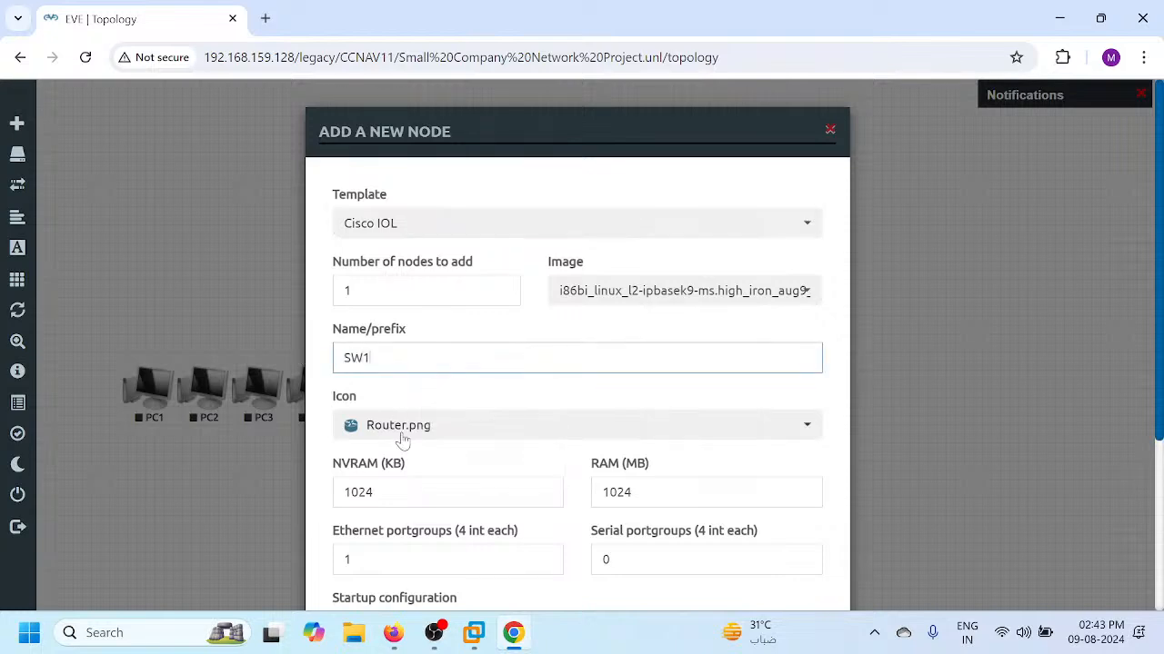
- Give the new SW1 node the Switch L32.png icon and save it to the topology
left_click(401, 435)
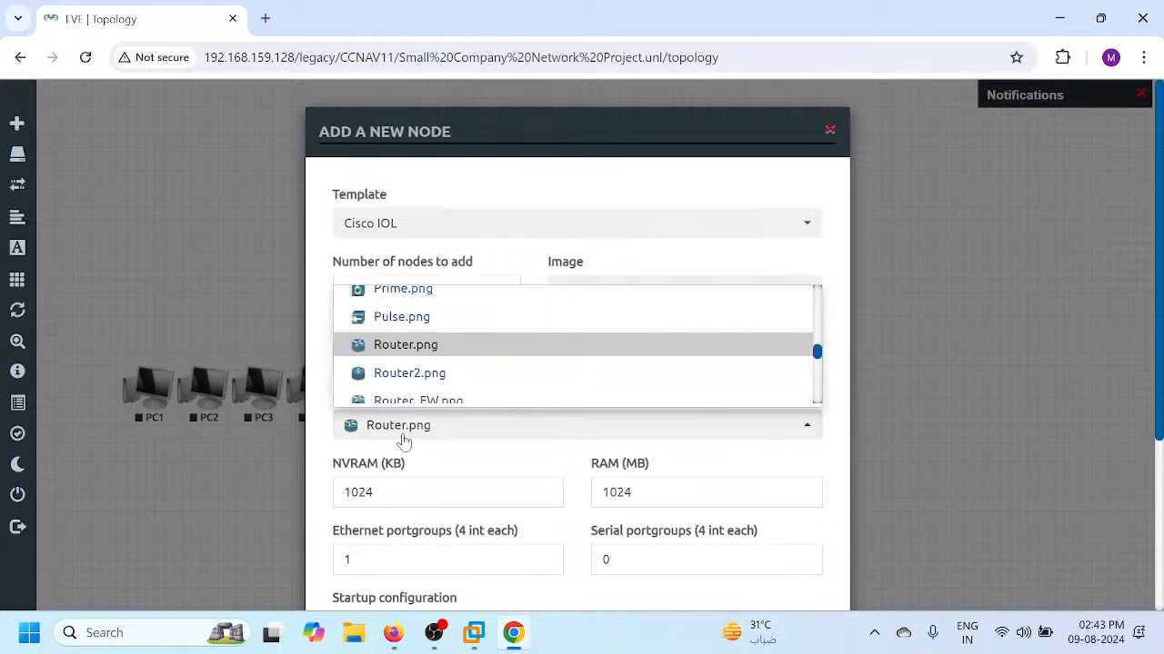
scroll(416, 364, "down", 5)
scroll(417, 368, "down", 3)
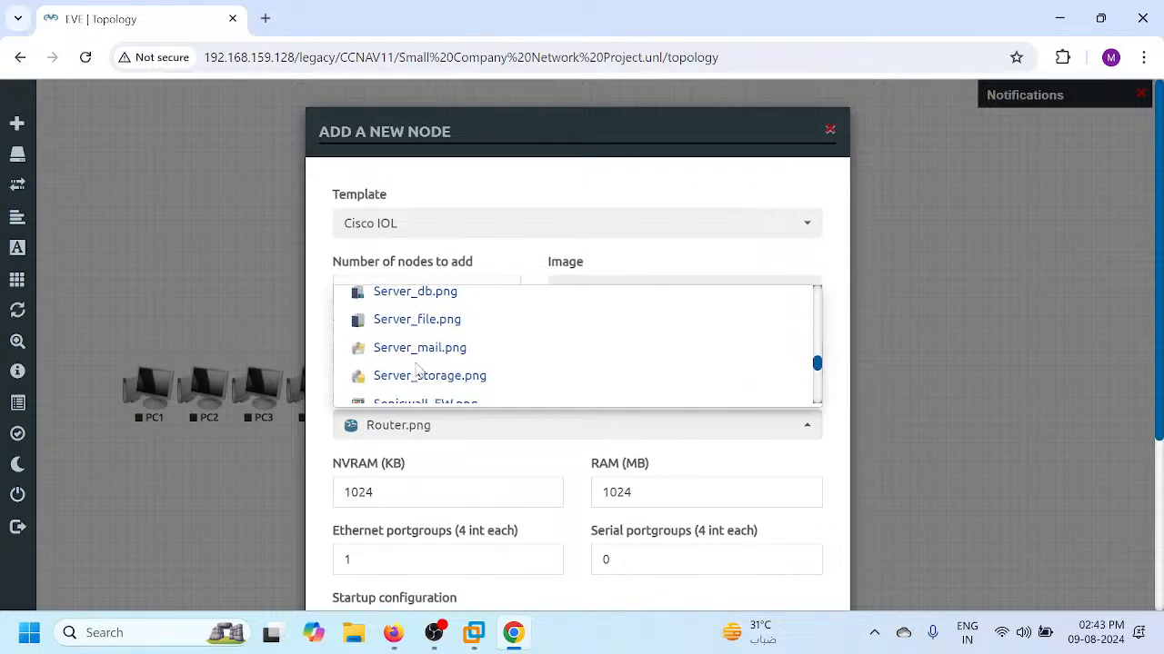
left_click(418, 334)
scroll(427, 440, "down", 1)
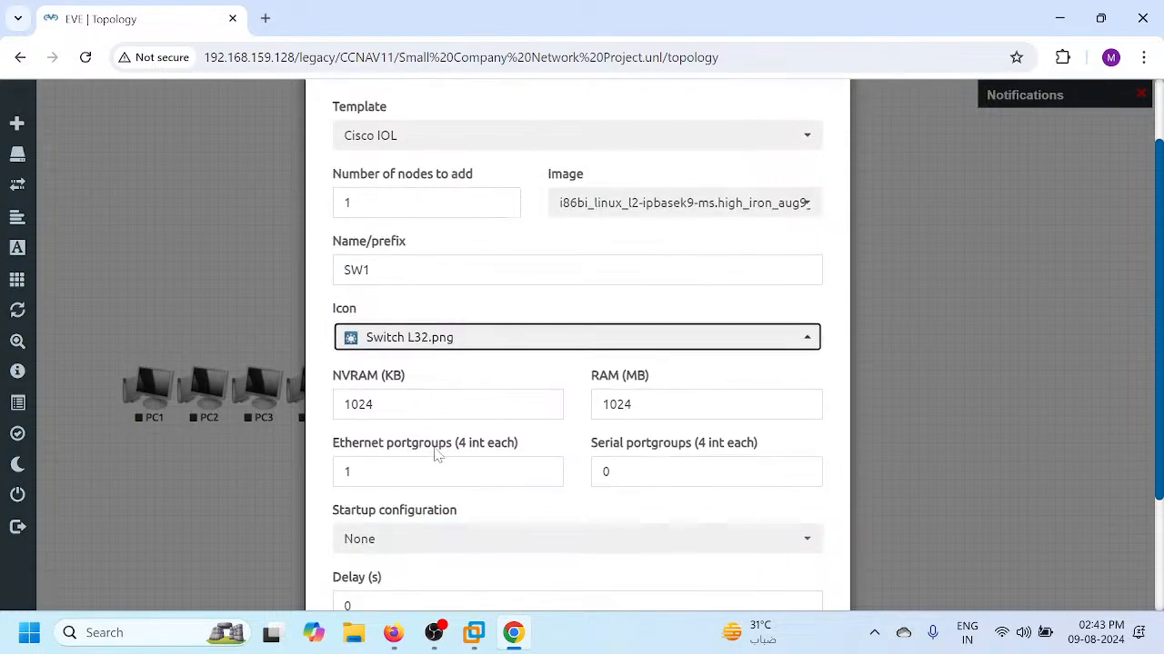
scroll(406, 357, "down", 2)
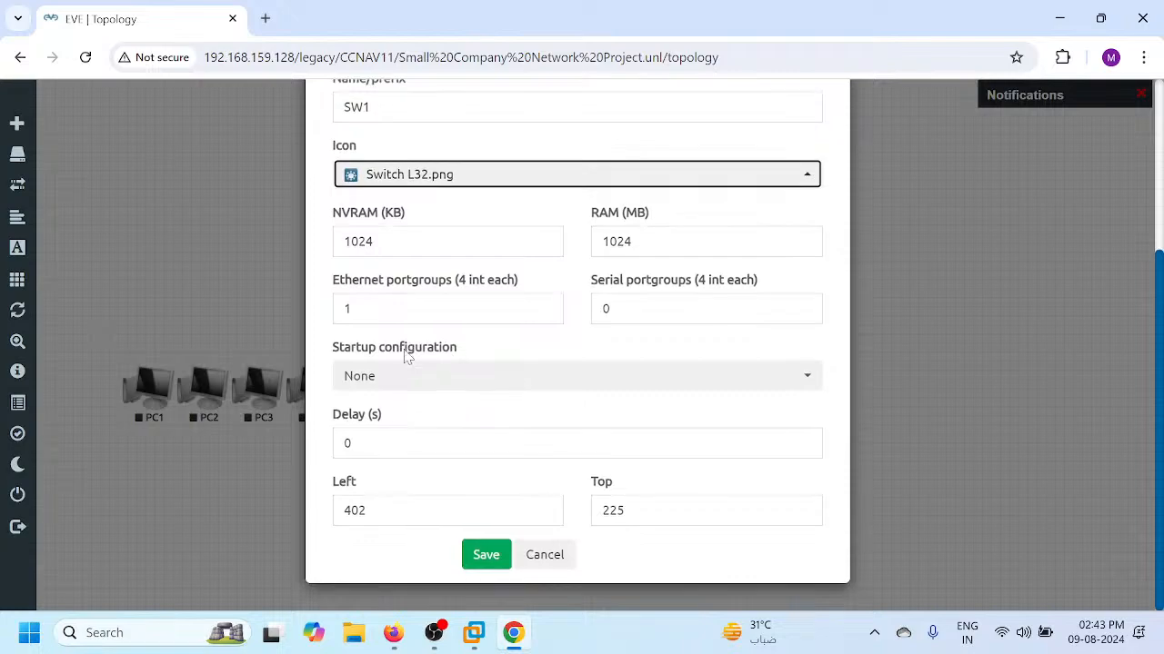
left_click(483, 557)
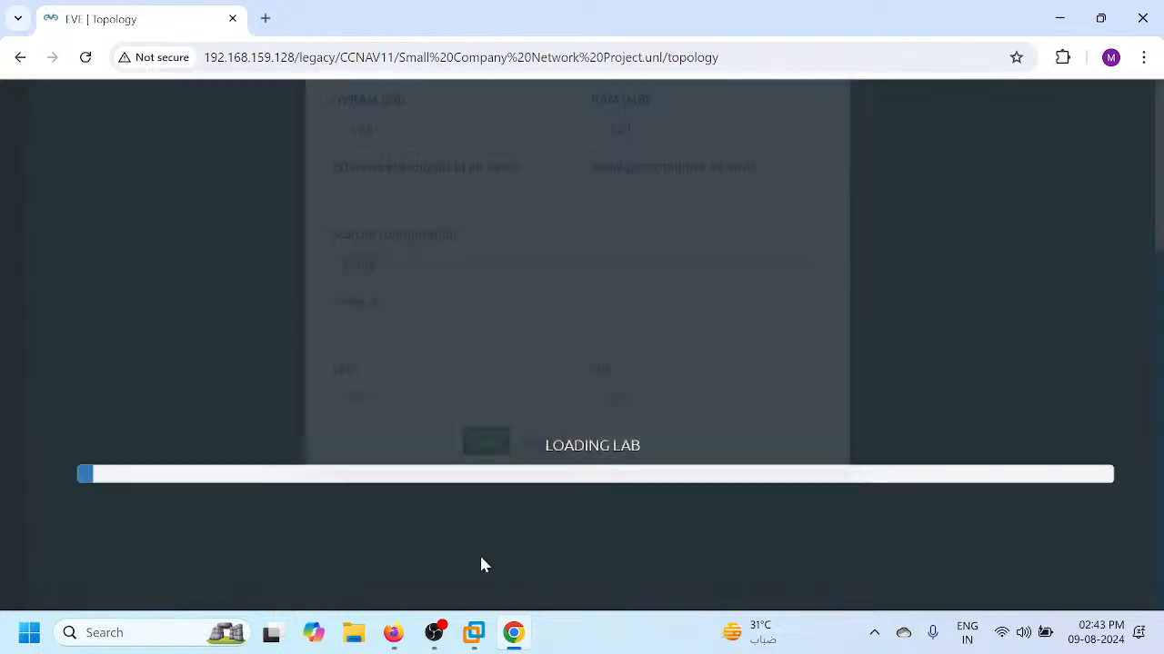
- Move SW1 above PC5 and change its icon to Switch2.png
left_click_drag(435, 317, 373, 238)
right_click(378, 235)
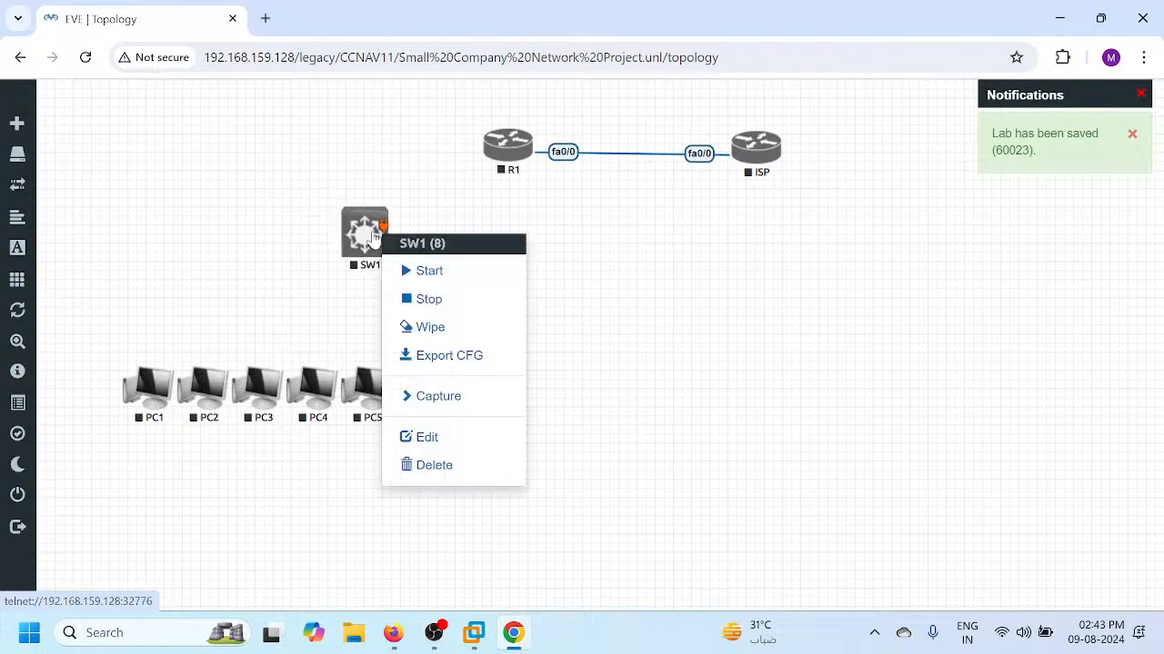
left_click(430, 437)
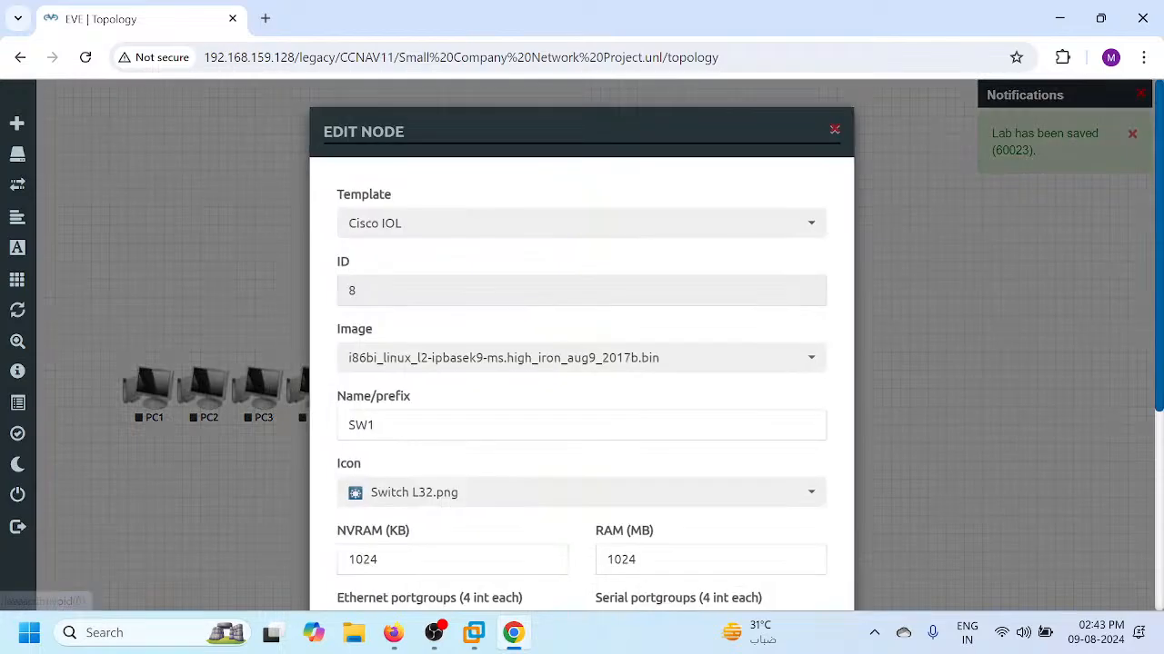
scroll(431, 411, "down", 2)
left_click(413, 401)
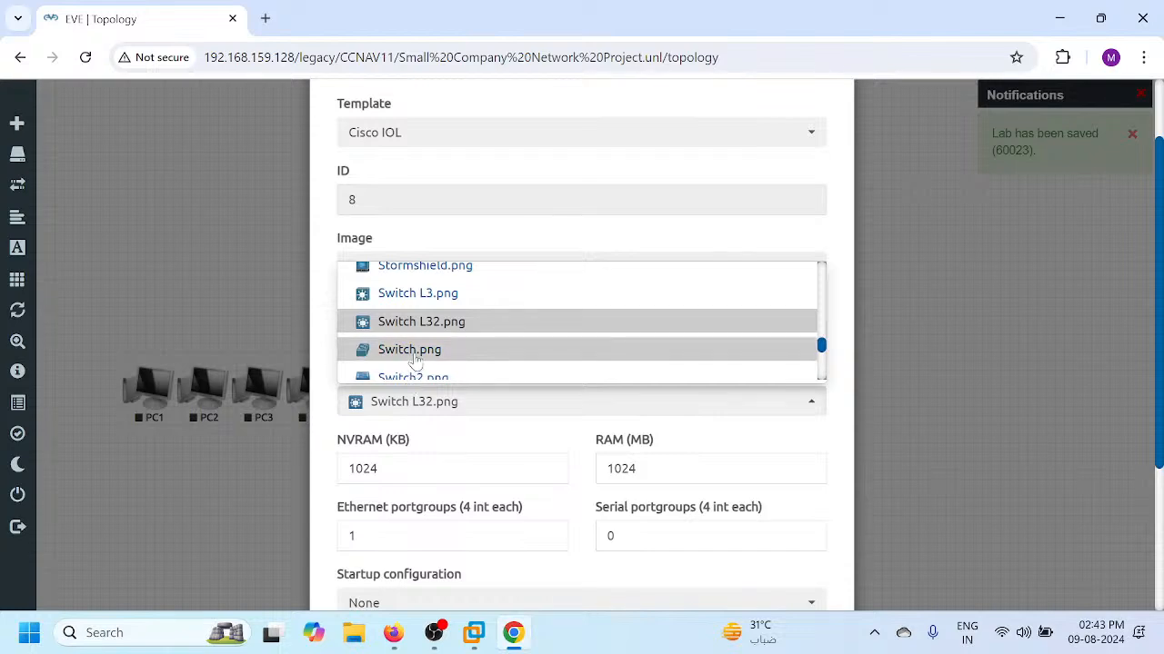
left_click(416, 349)
scroll(434, 300, "down", 1)
left_click(435, 314)
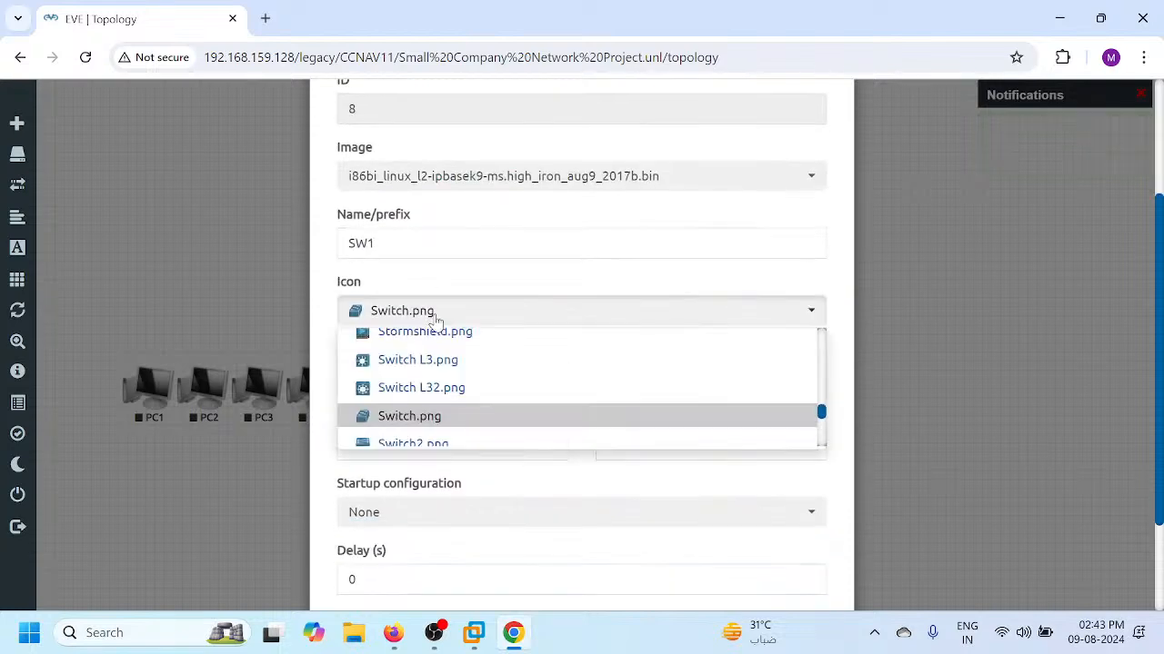
scroll(450, 384, "down", 1)
left_click(452, 362)
scroll(434, 446, "down", 2)
left_click(483, 556)
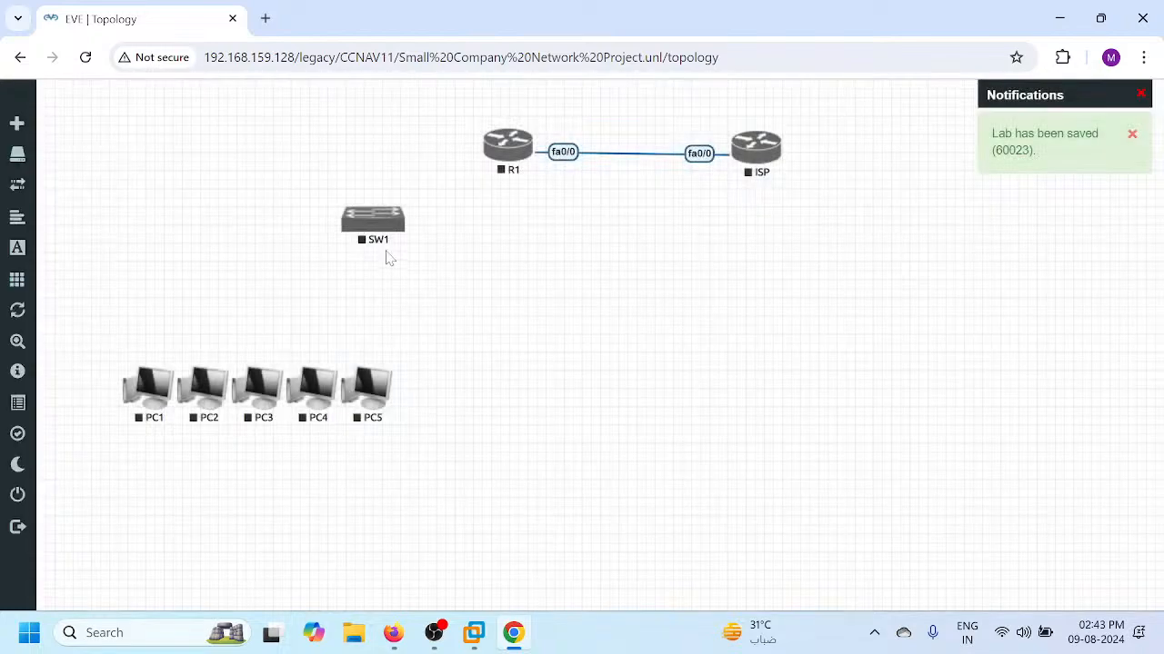
- Connect SW1 e0/0 to R1 fa1/0 and SW1 e0/1 to PC5 eth0
left_click_drag(402, 233, 511, 167)
left_click(619, 576)
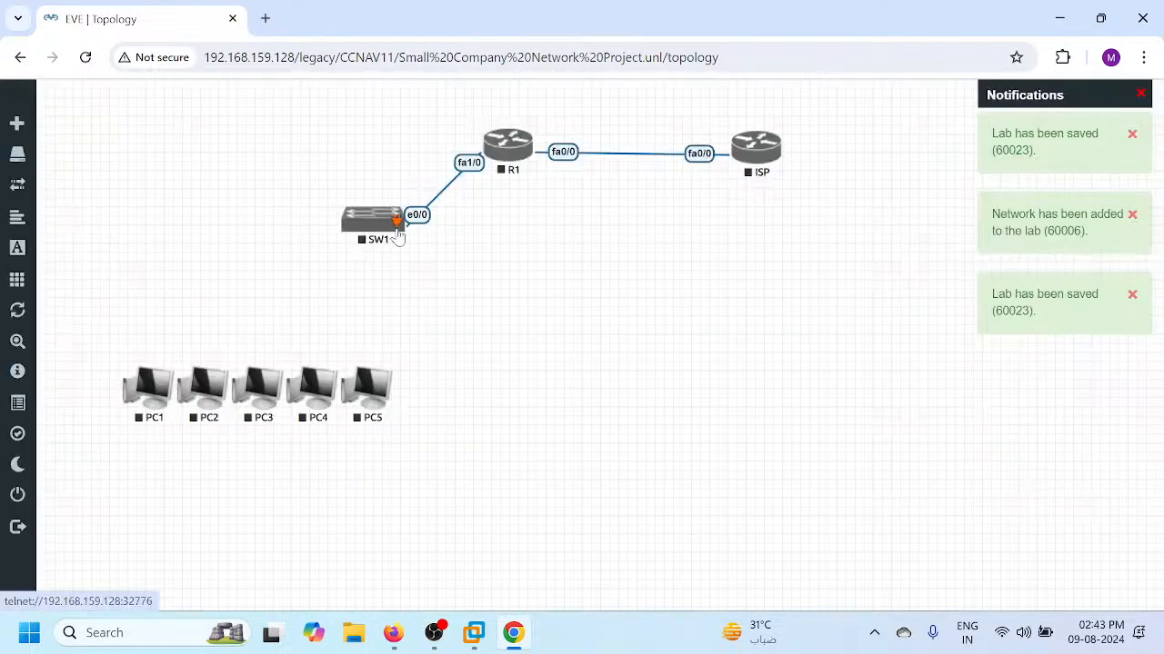
left_click_drag(398, 235, 380, 380)
left_click(629, 587)
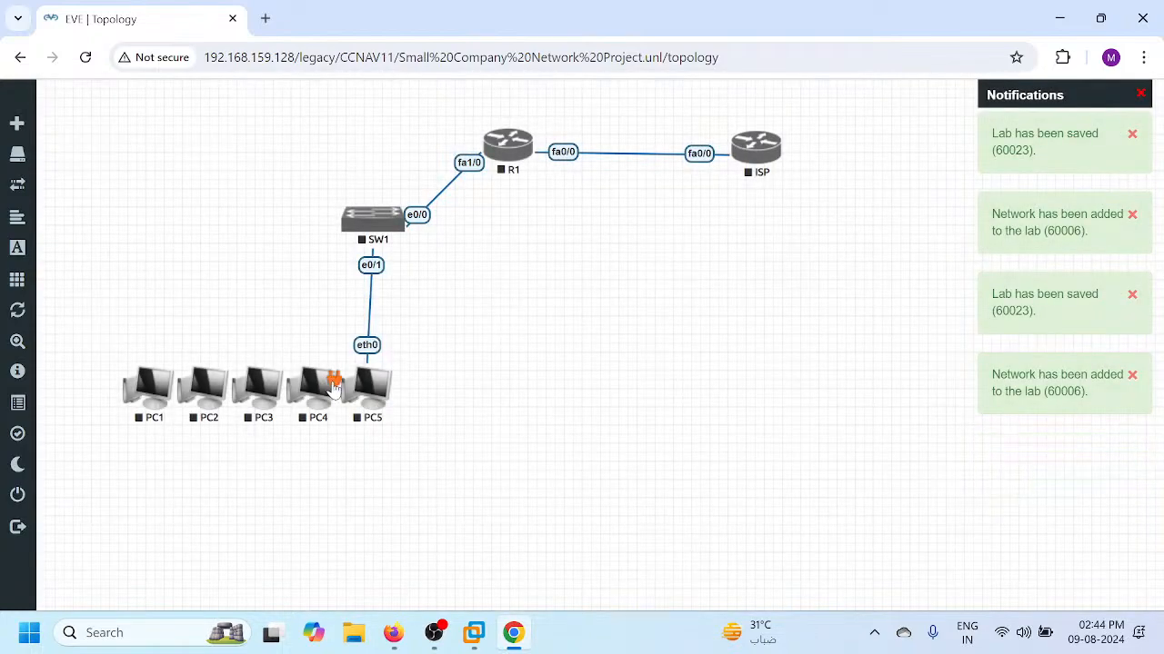
- Connect PC4 eth0 to SW1 e0/2 and PC3 eth0 to SW1 e0/3
left_click_drag(334, 386, 363, 227)
left_click(627, 586)
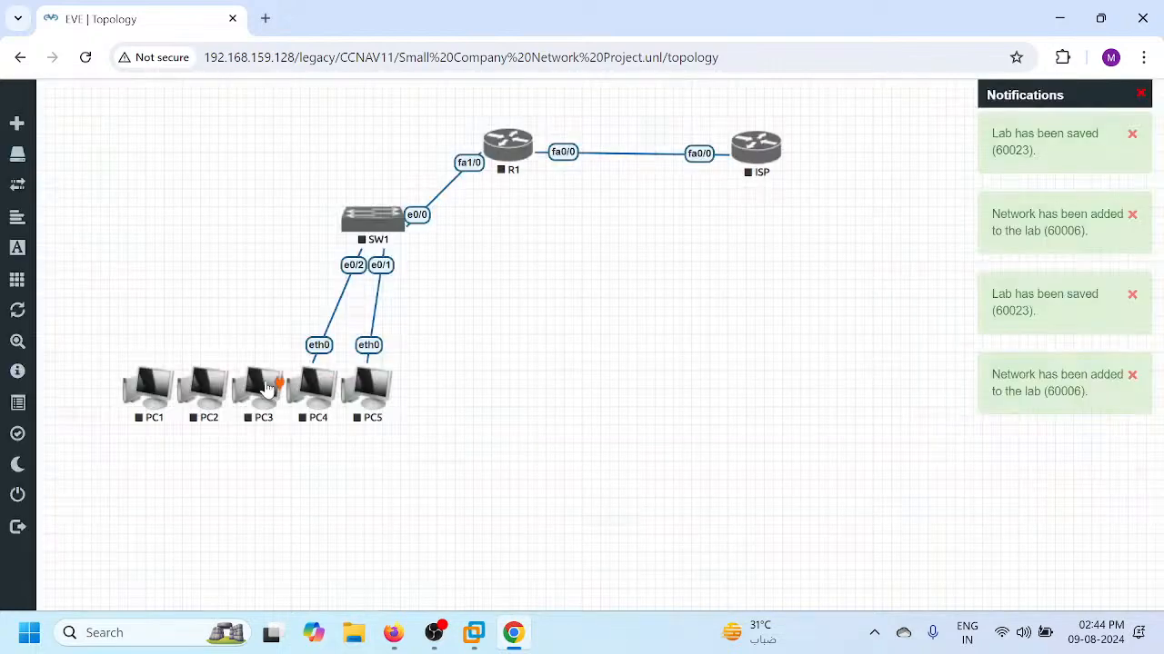
left_click_drag(277, 383, 362, 227)
left_click(622, 578)
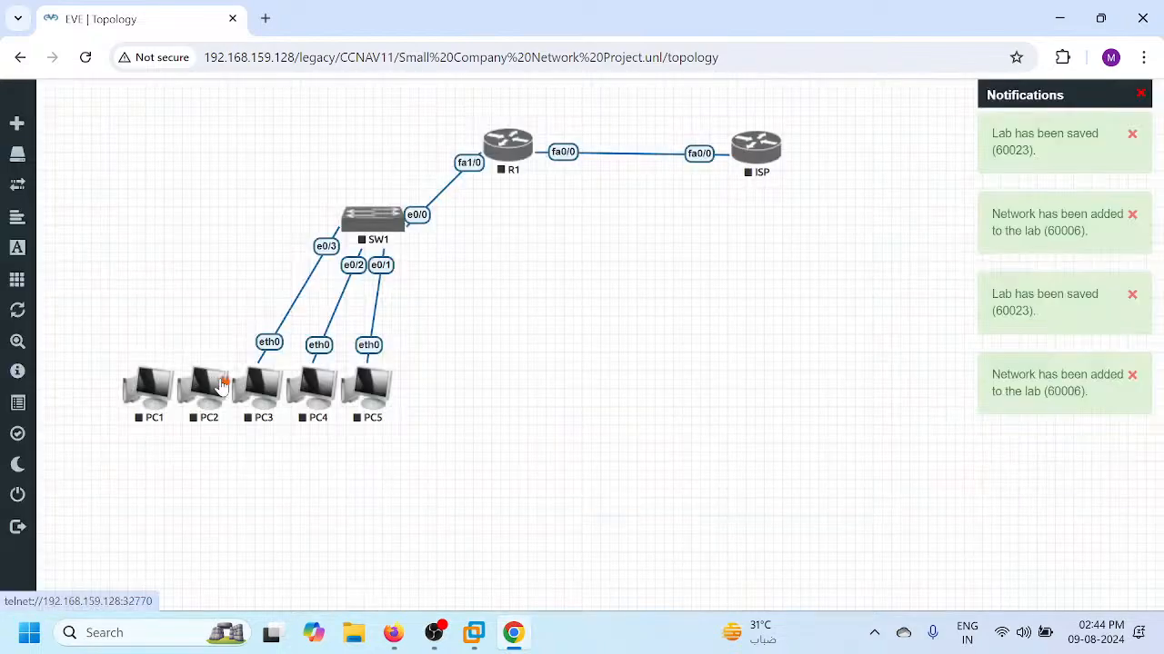
- Try to connect PC2 eth0 to SW1, then close the connection dialog
left_click_drag(222, 384, 355, 227)
left_click(627, 580)
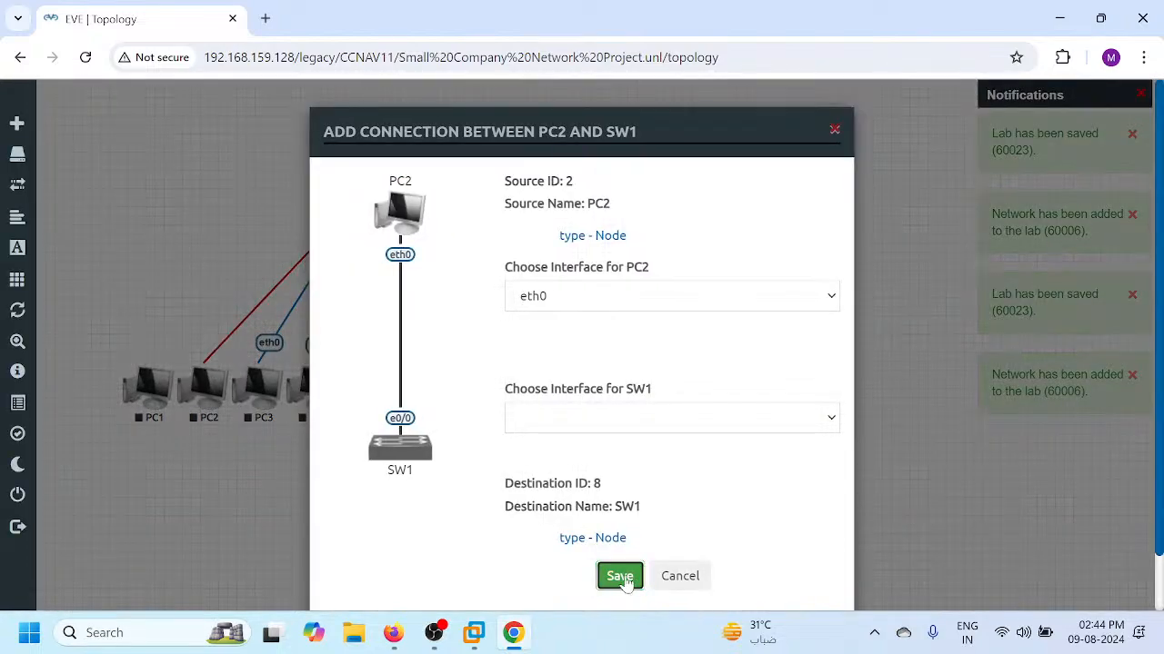
left_click(619, 584)
left_click(615, 579)
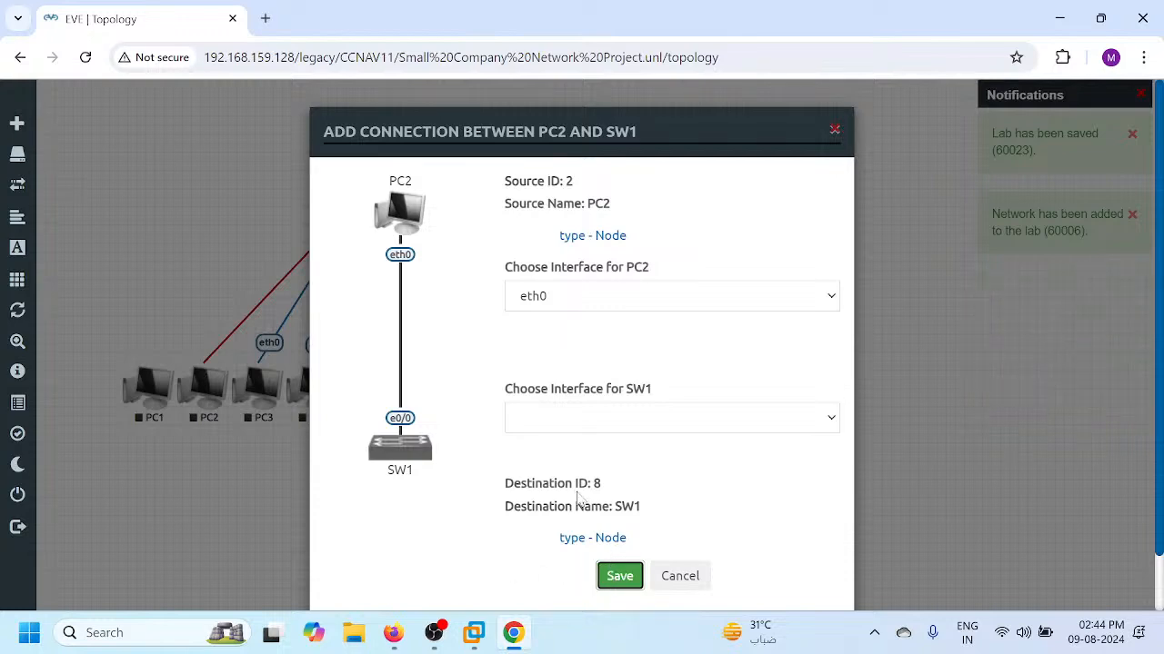
left_click(835, 131)
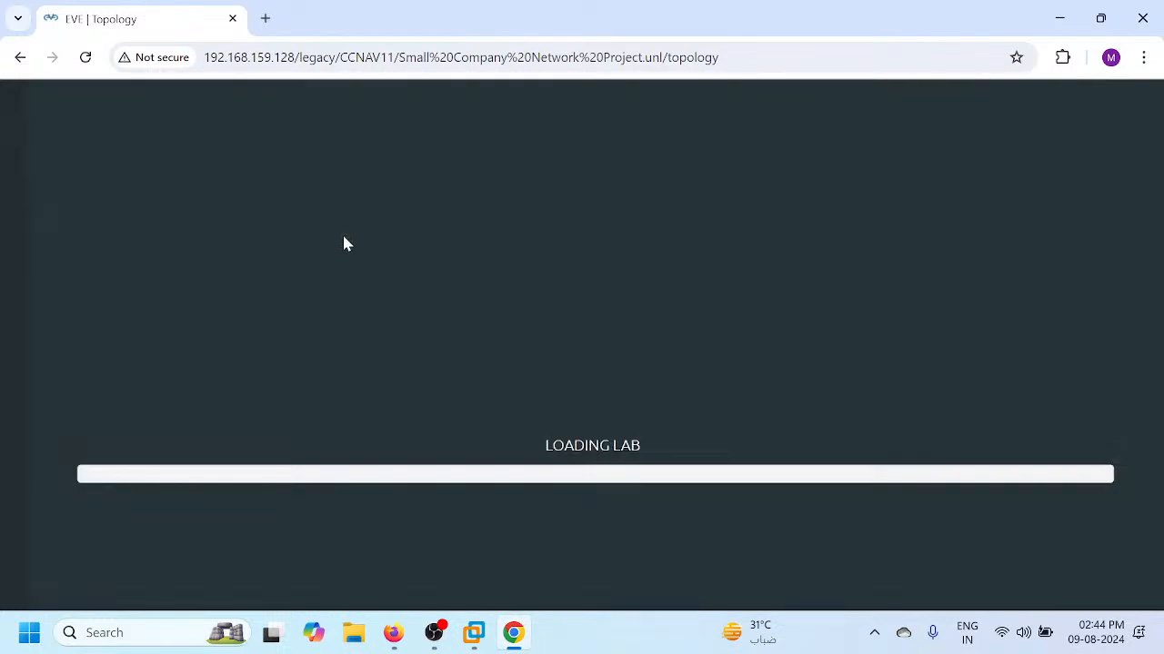
- Set SW1's Ethernet portgroups to 2 and save the node
right_click(377, 226)
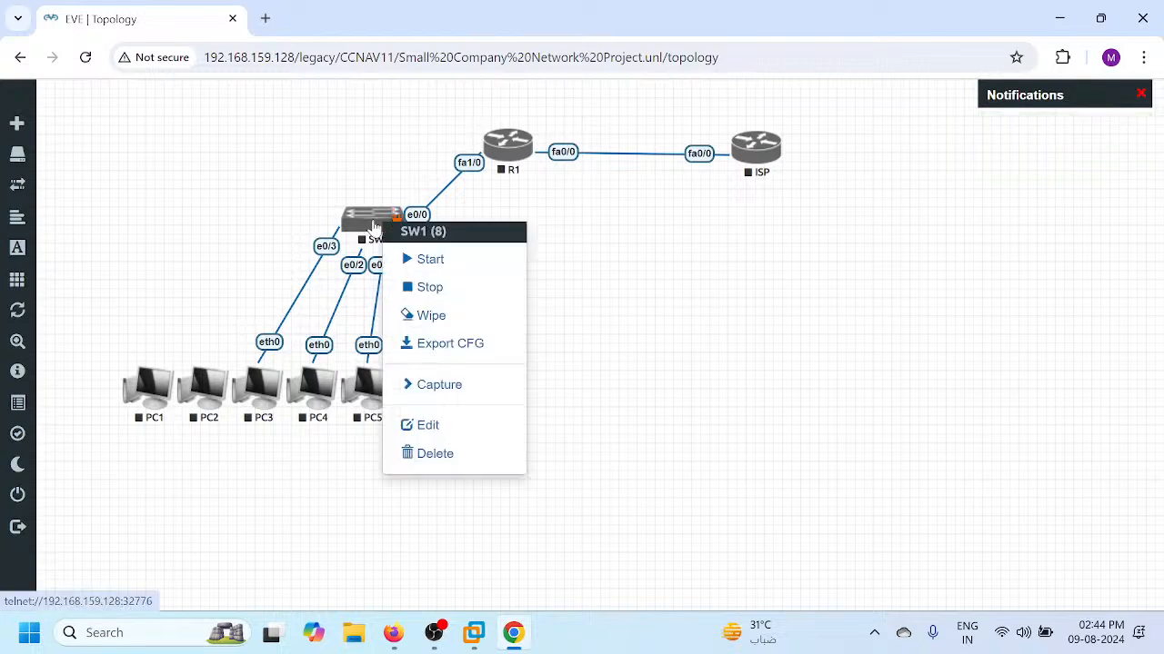
left_click(442, 431)
scroll(434, 457, "down", 3)
left_click(350, 354)
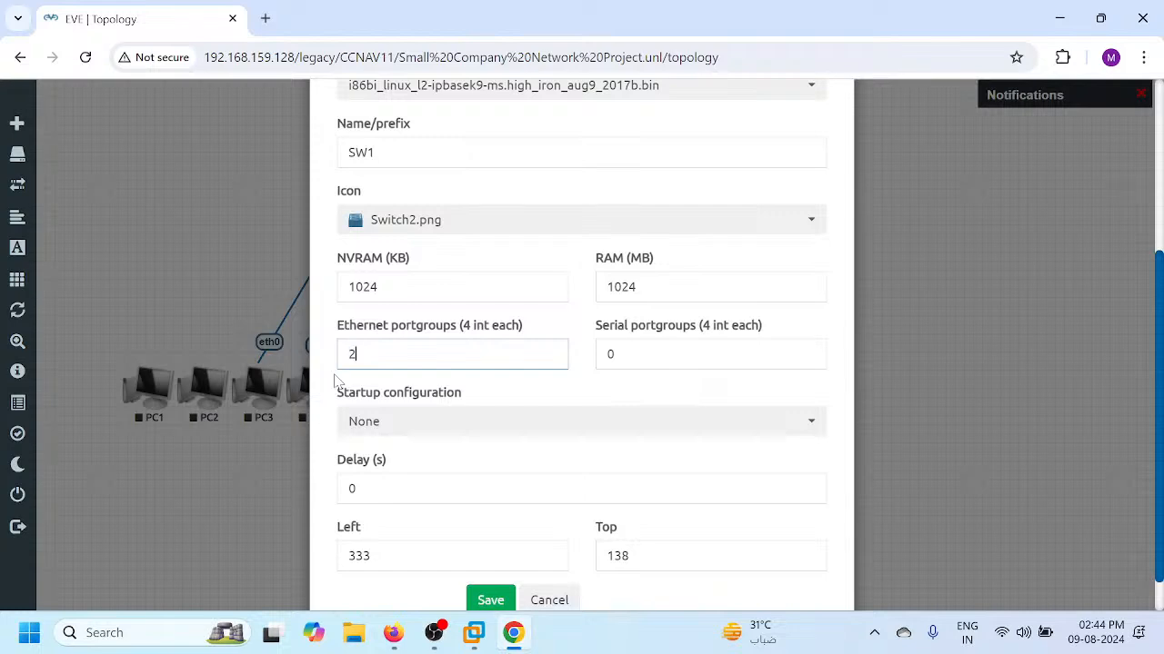
left_click(490, 601)
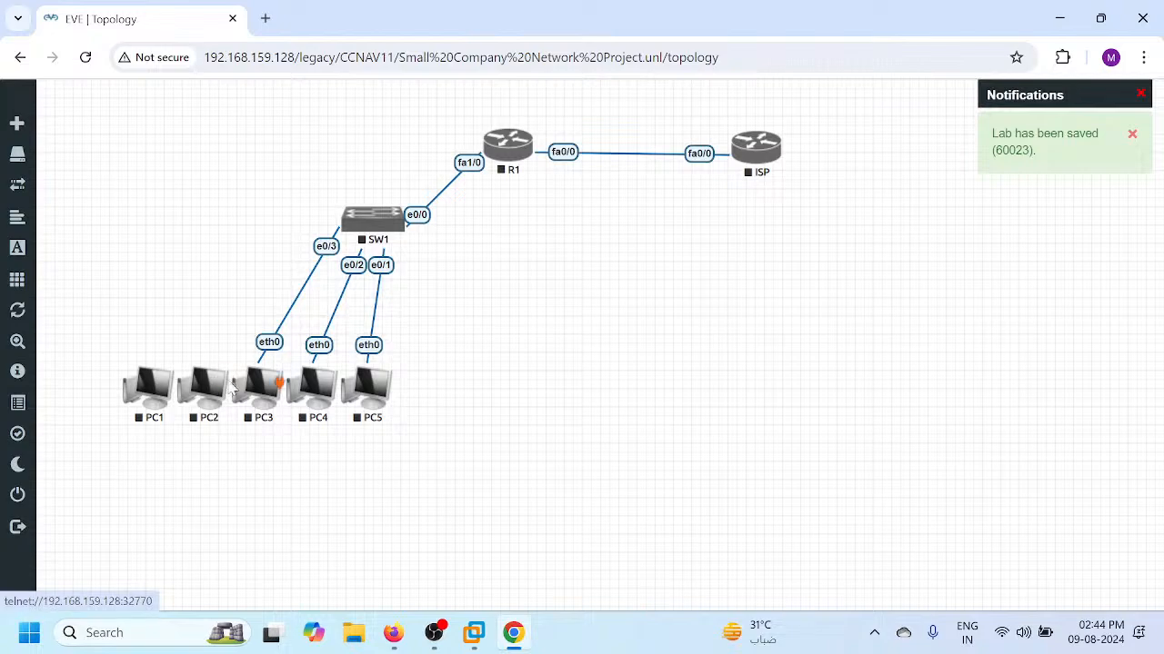
- Connect PC2 eth0 to SW1 e1/0 and PC1 eth0 to SW1 e1/1
left_click_drag(223, 379, 373, 221)
left_click(618, 577)
left_click_drag(170, 376, 368, 221)
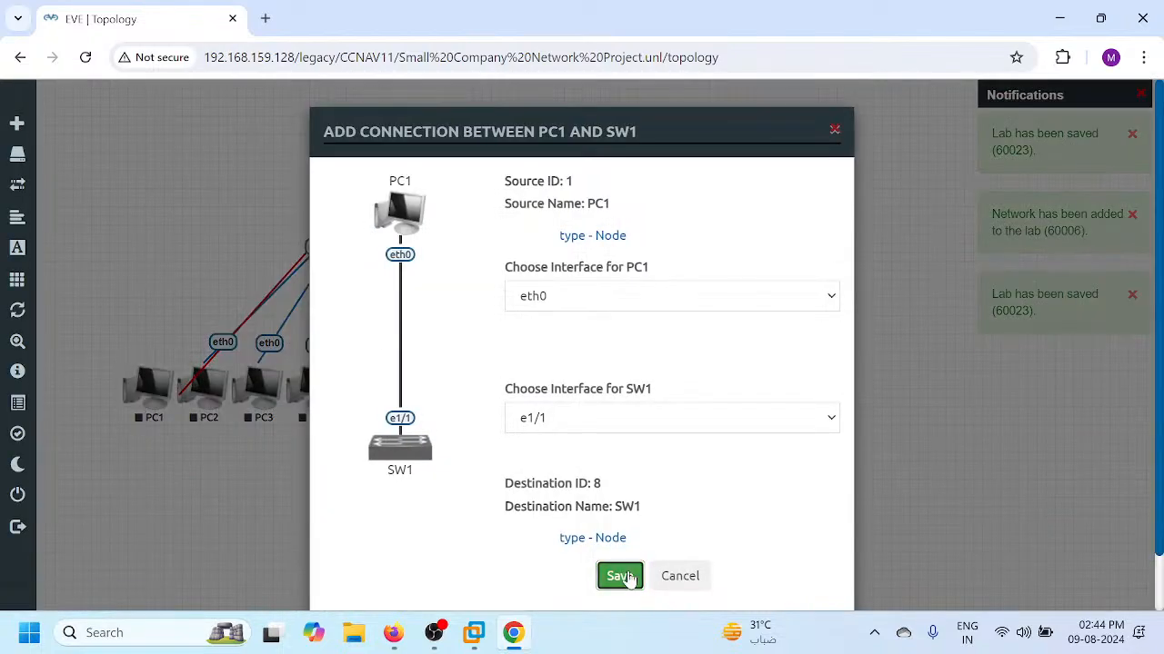
left_click(620, 577)
- Spread PC1 to PC5 out to the left of and below SW1, and shift ISP and R1 farther right
left_click_drag(157, 391, 100, 177)
left_click_drag(202, 384, 98, 248)
left_click_drag(245, 389, 142, 384)
left_click_drag(314, 393, 244, 437)
left_click_drag(368, 386, 480, 476)
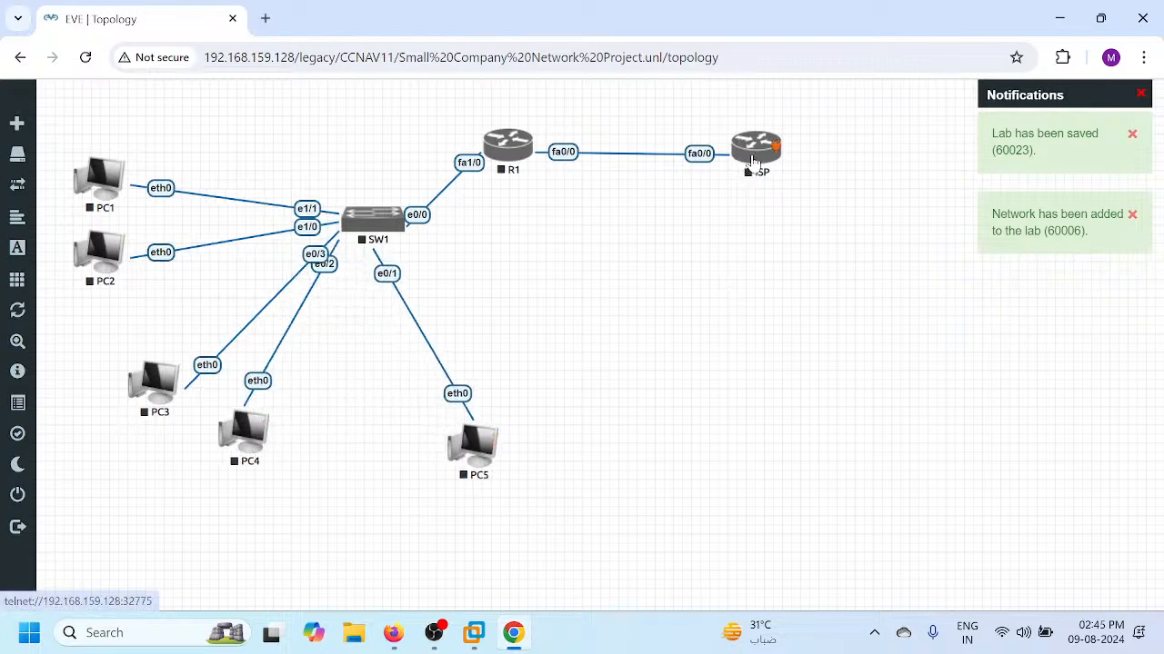
left_click_drag(753, 155, 833, 144)
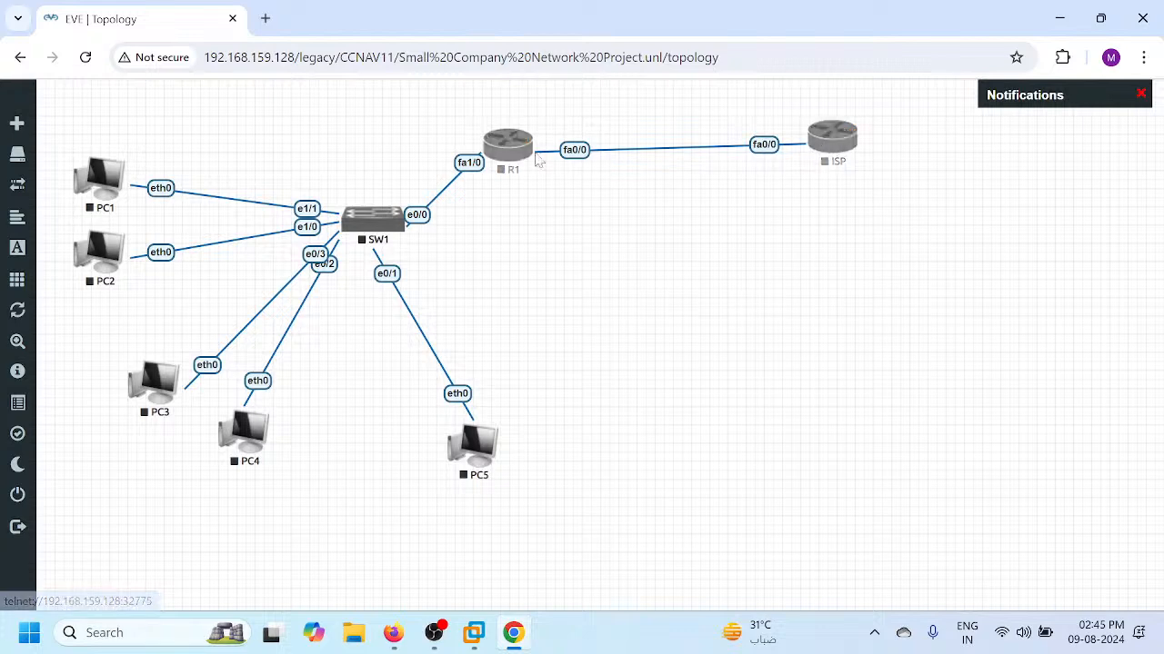
left_click_drag(509, 153, 560, 161)
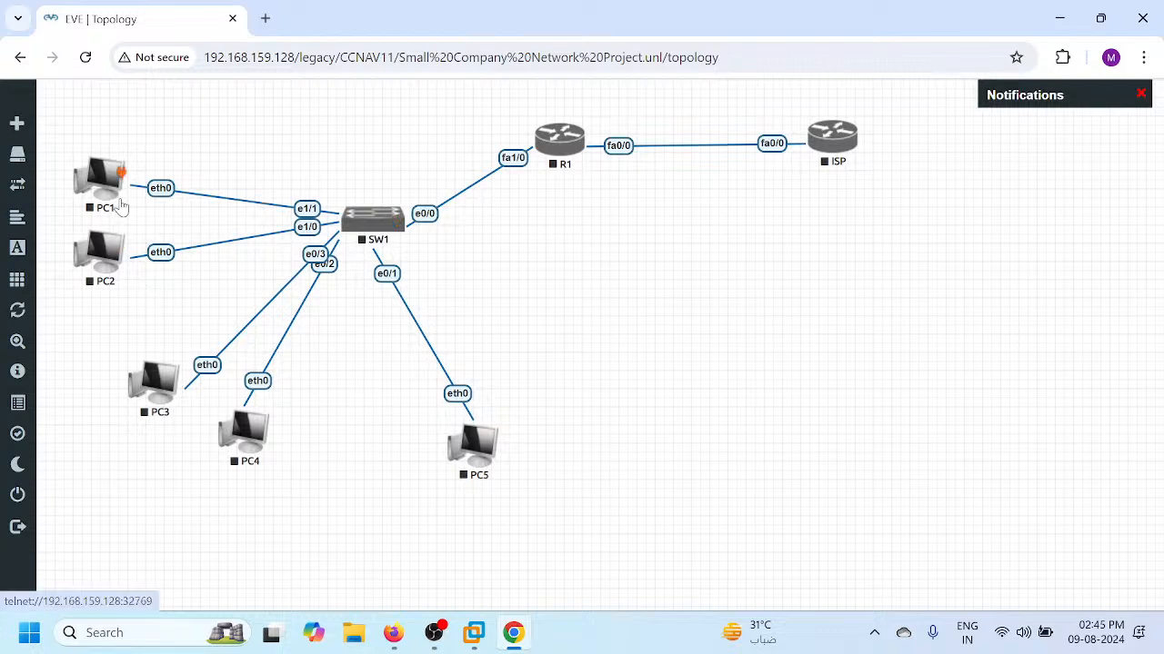
- Add a solid square shape with a red border (RGB 214, 92, 92), and enlarge and place it around PC1 and PC2
right_click(645, 280)
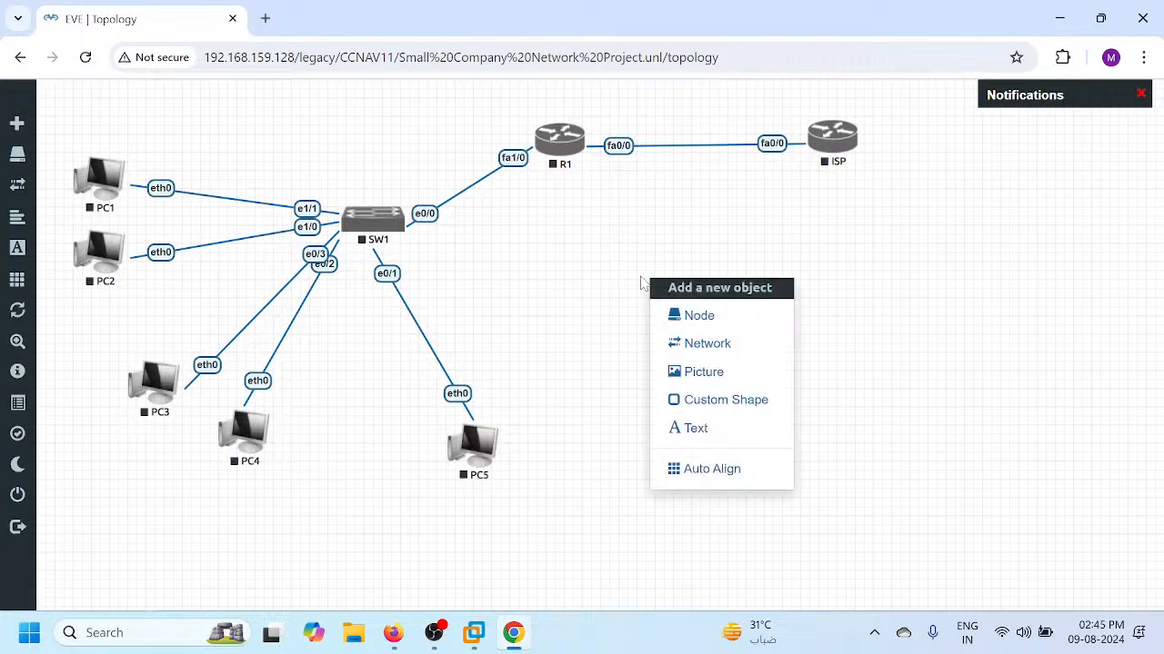
left_click(707, 413)
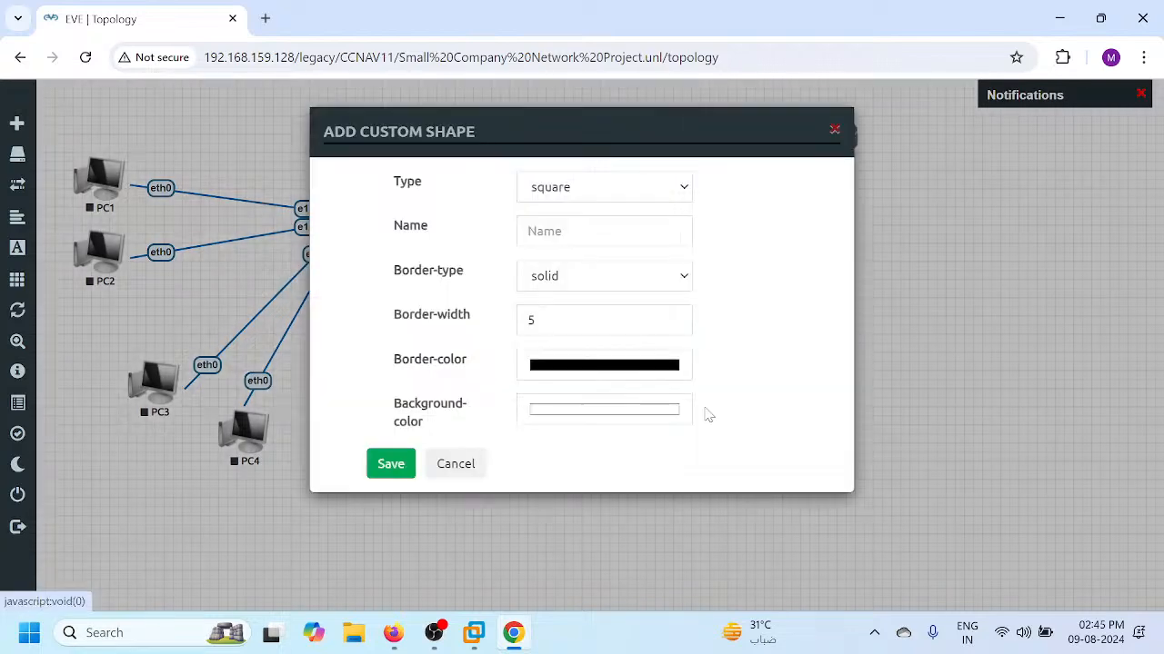
left_click(558, 371)
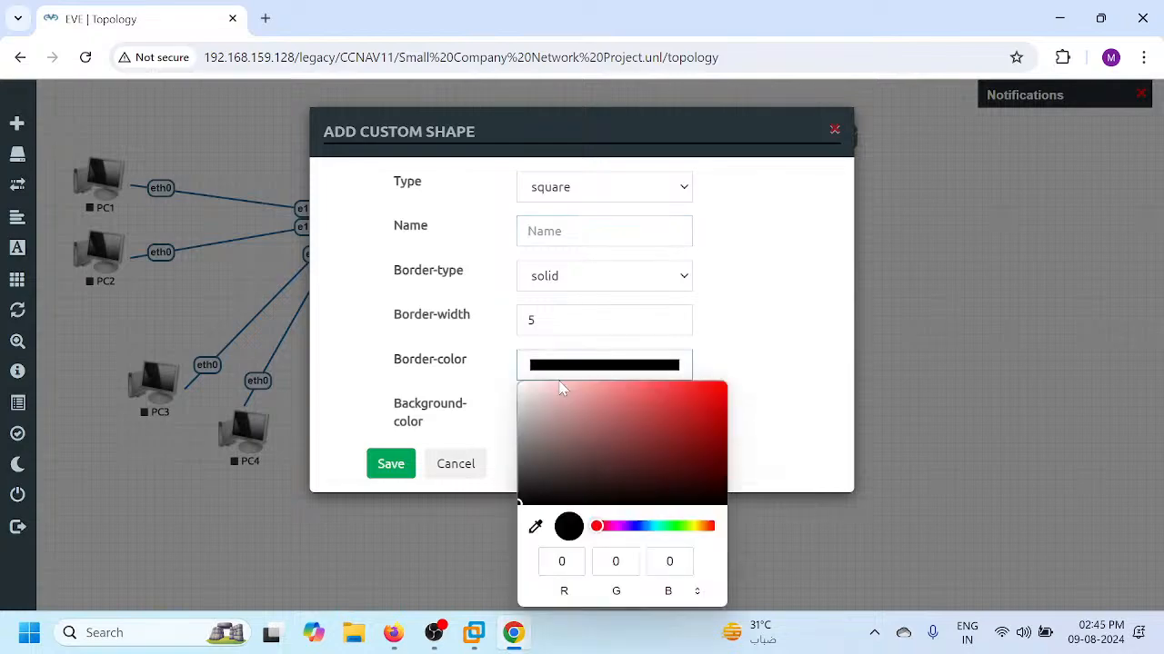
left_click(639, 401)
left_click(389, 464)
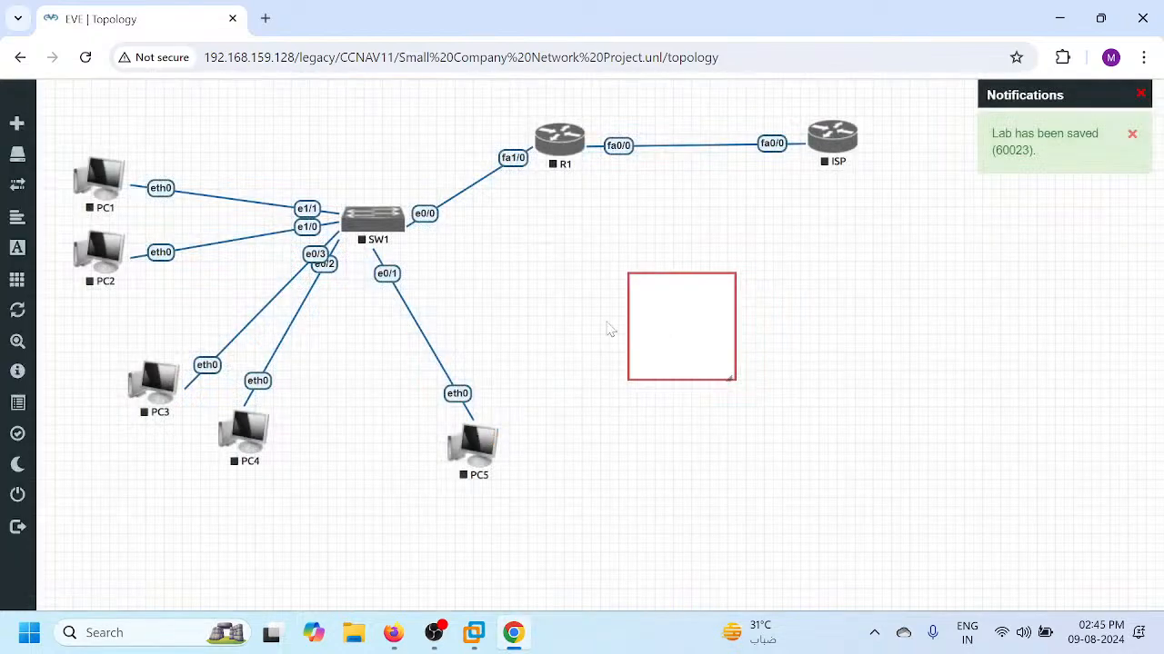
left_click_drag(705, 364, 209, 300)
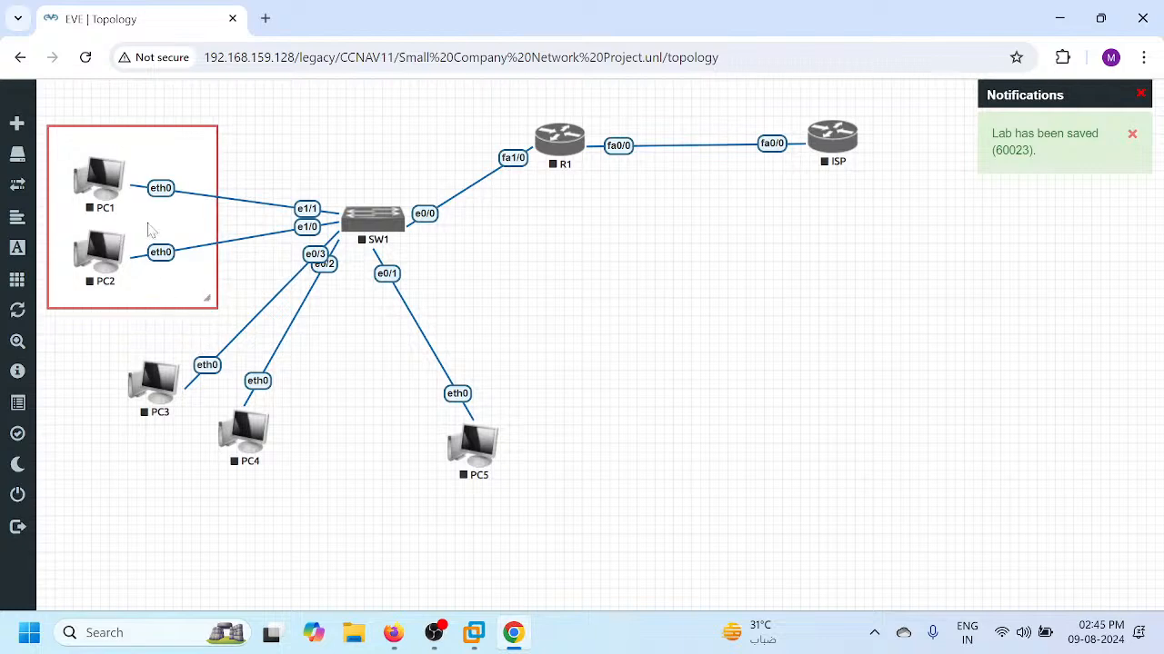
left_click_drag(157, 151, 152, 145)
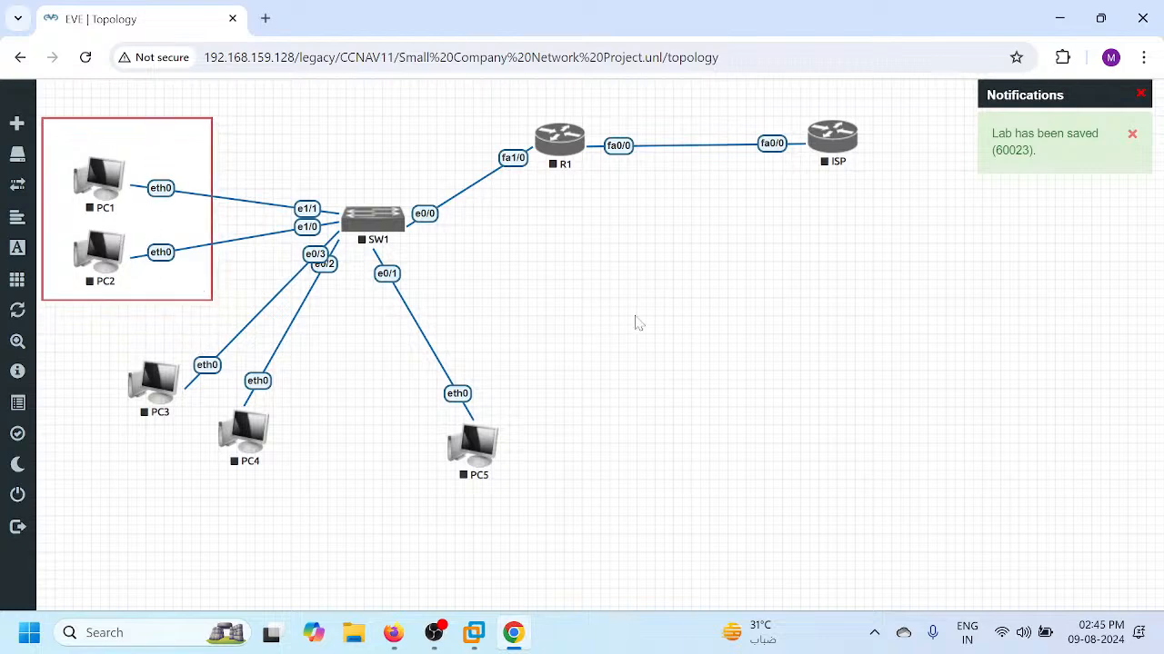
- Duplicate the red square and place the copy around PC3 and PC4
right_click(174, 271)
left_click(229, 309)
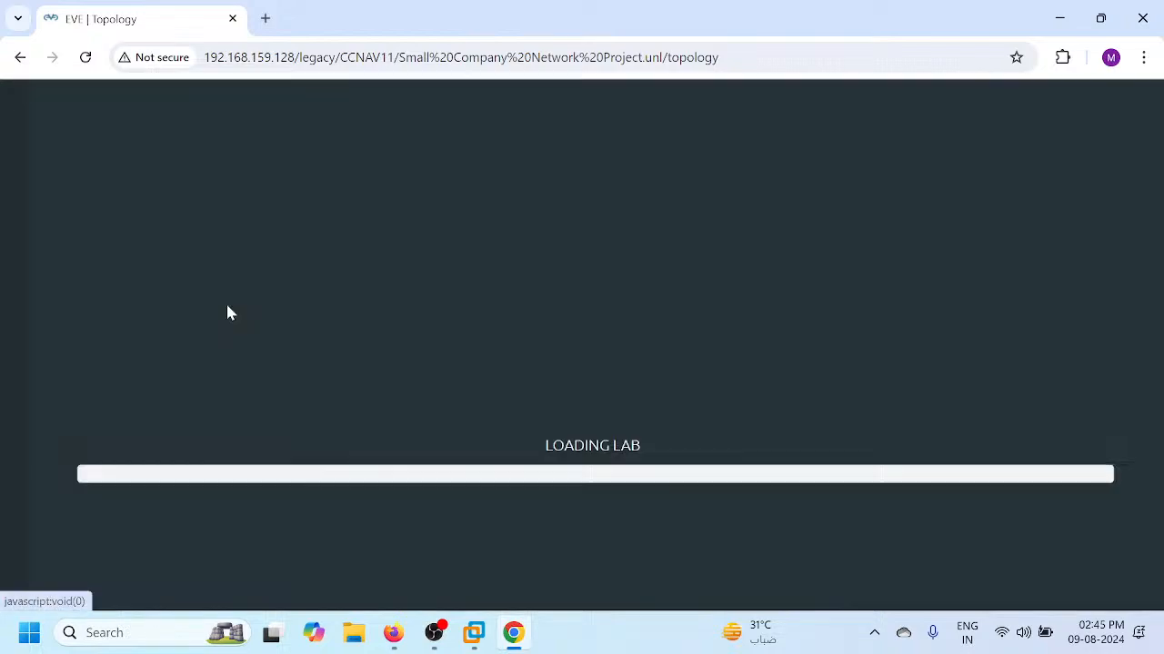
left_click_drag(221, 337, 208, 475)
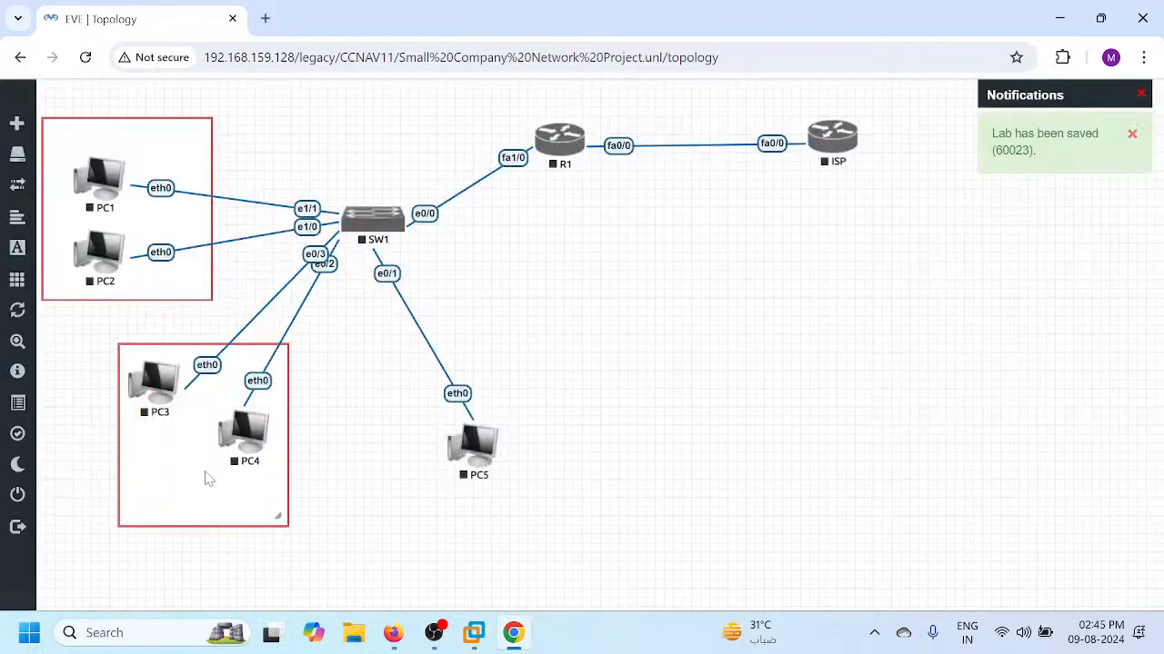
- Change the border color of the square around PC3 and PC4 to blue (RGB 66, 96, 245) and shift it slightly up and left
right_click(214, 477)
left_click(263, 556)
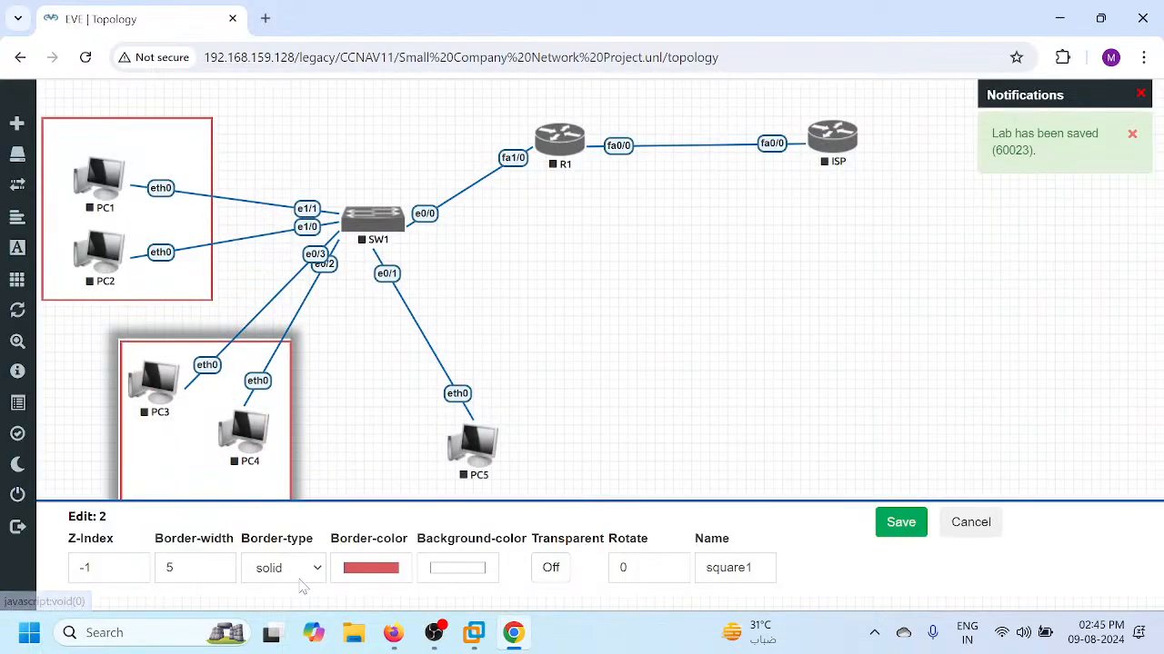
left_click(356, 570)
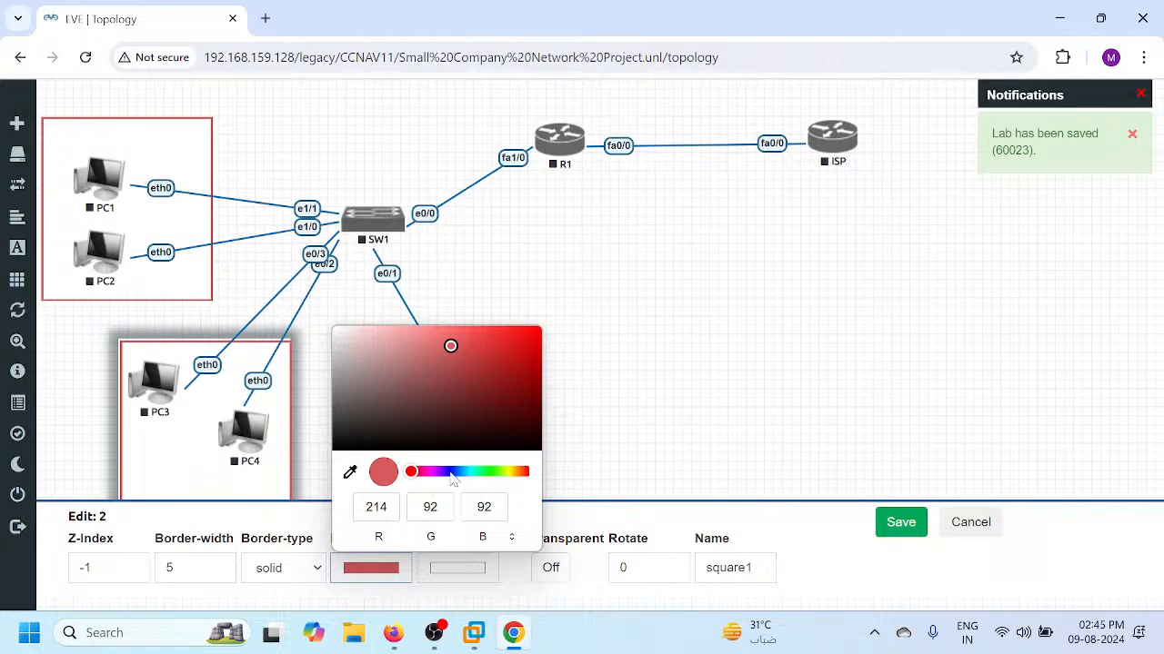
left_click(453, 473)
left_click(481, 333)
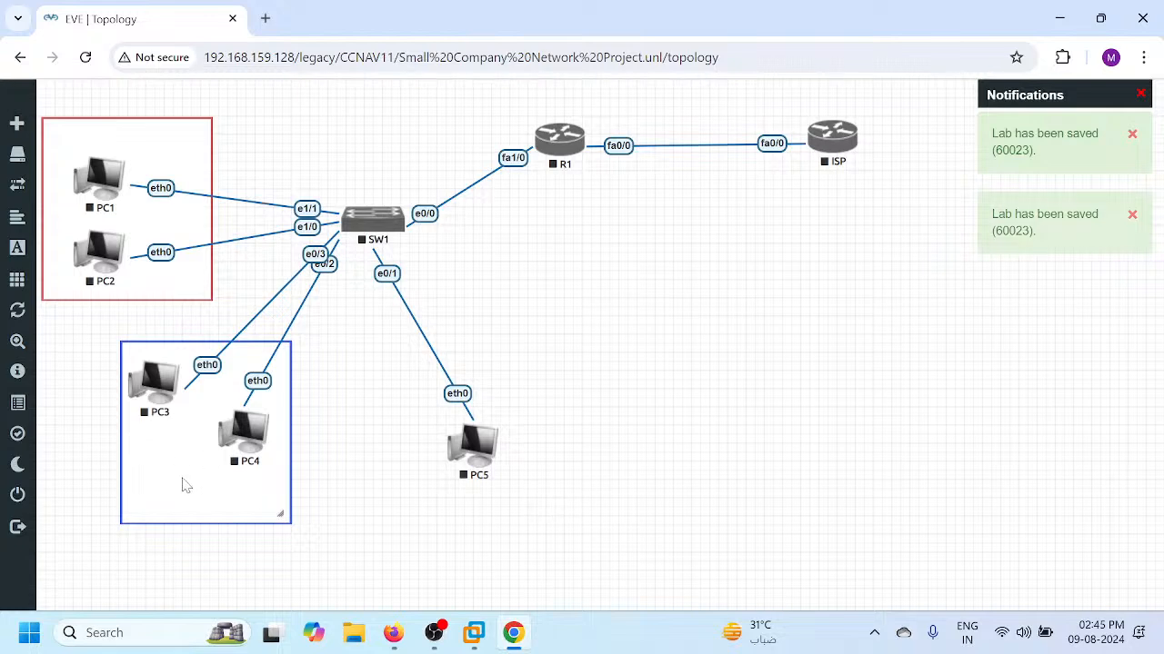
left_click_drag(185, 485, 175, 468)
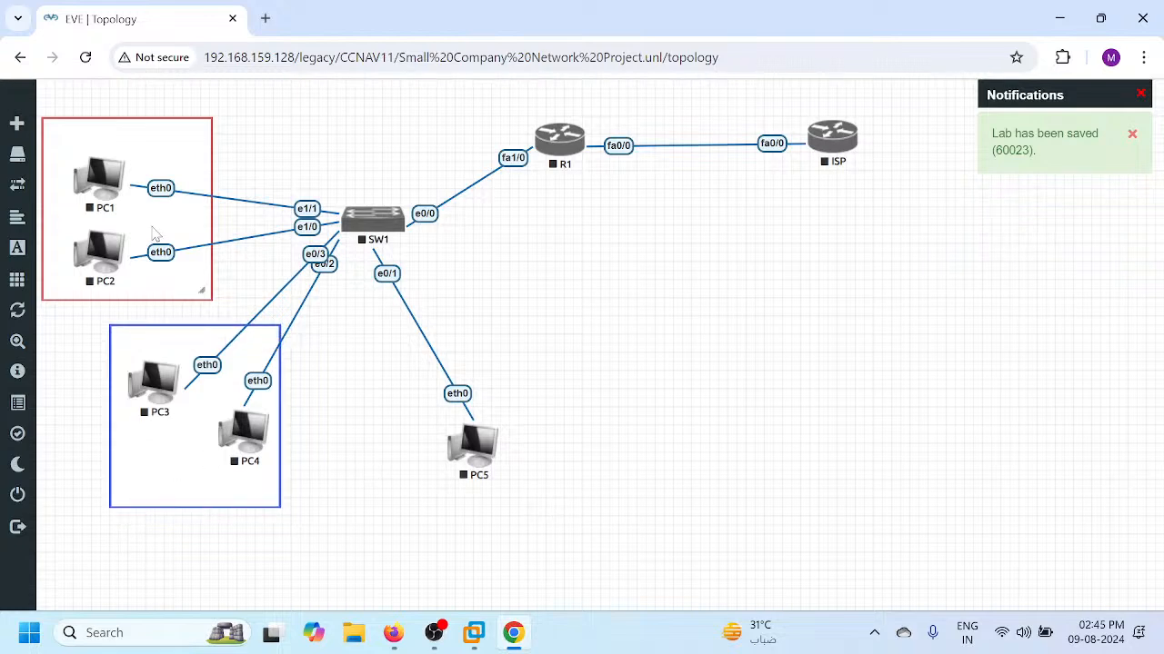
- Duplicate the blue square and place the copy around PC5
right_click(142, 453)
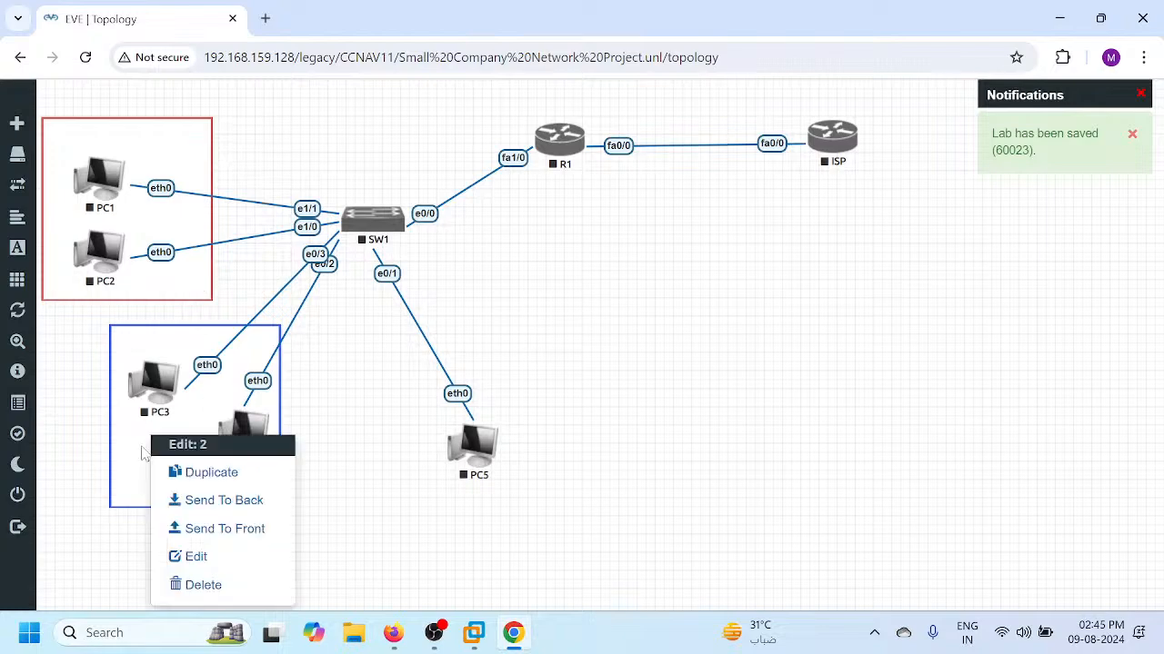
left_click(187, 472)
left_click_drag(330, 529, 522, 470)
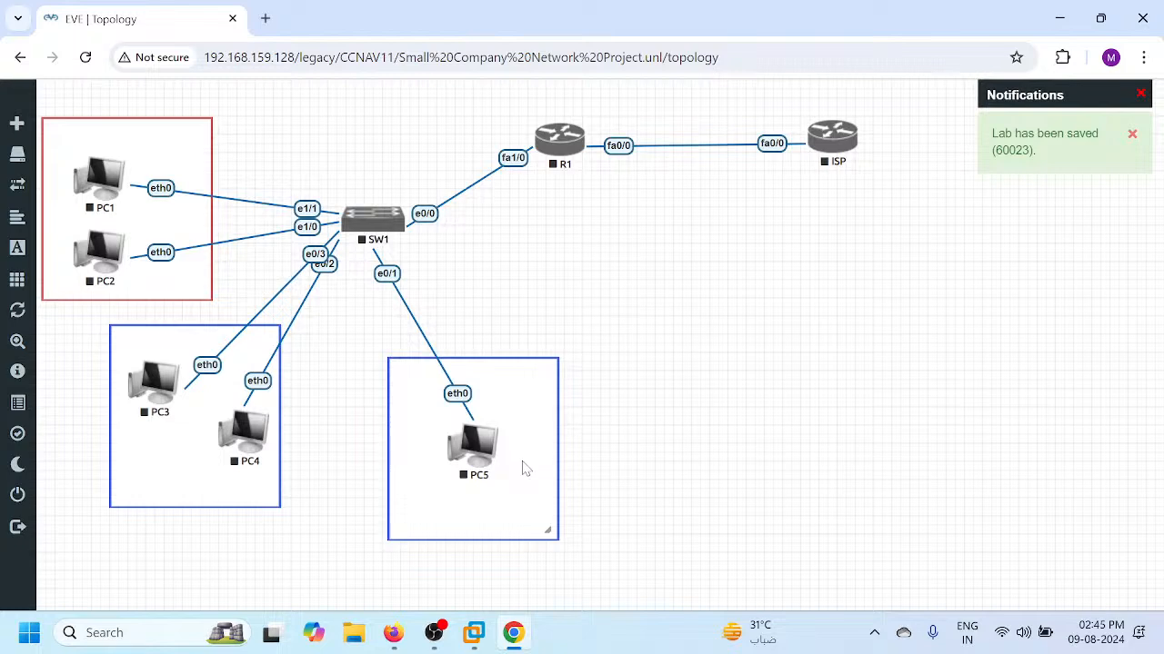
- Change the border color of PC5's square to green (RGB 66, 245, 69) and nudge the blue square slightly right
right_click(523, 465)
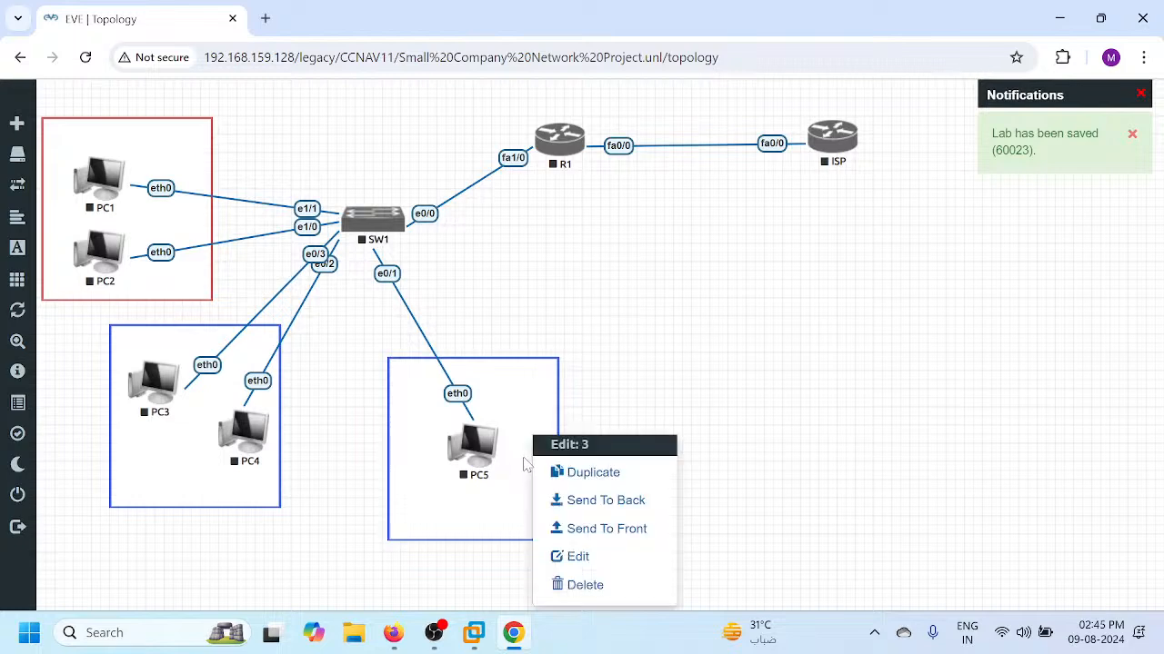
left_click(580, 558)
left_click(371, 573)
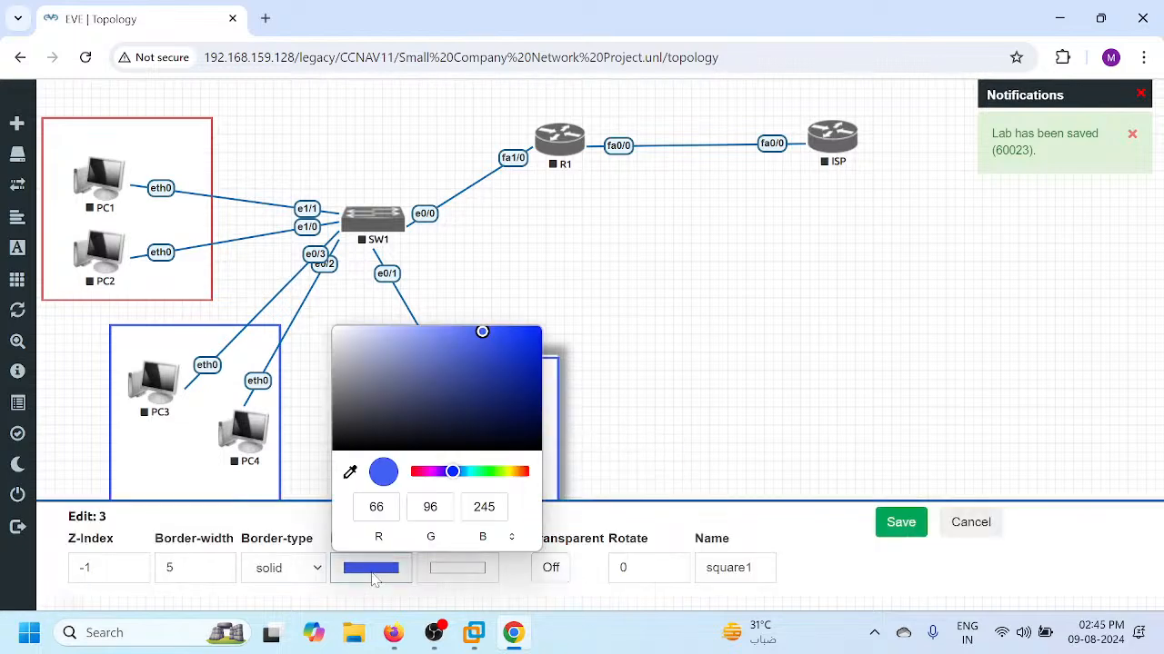
left_click(489, 471)
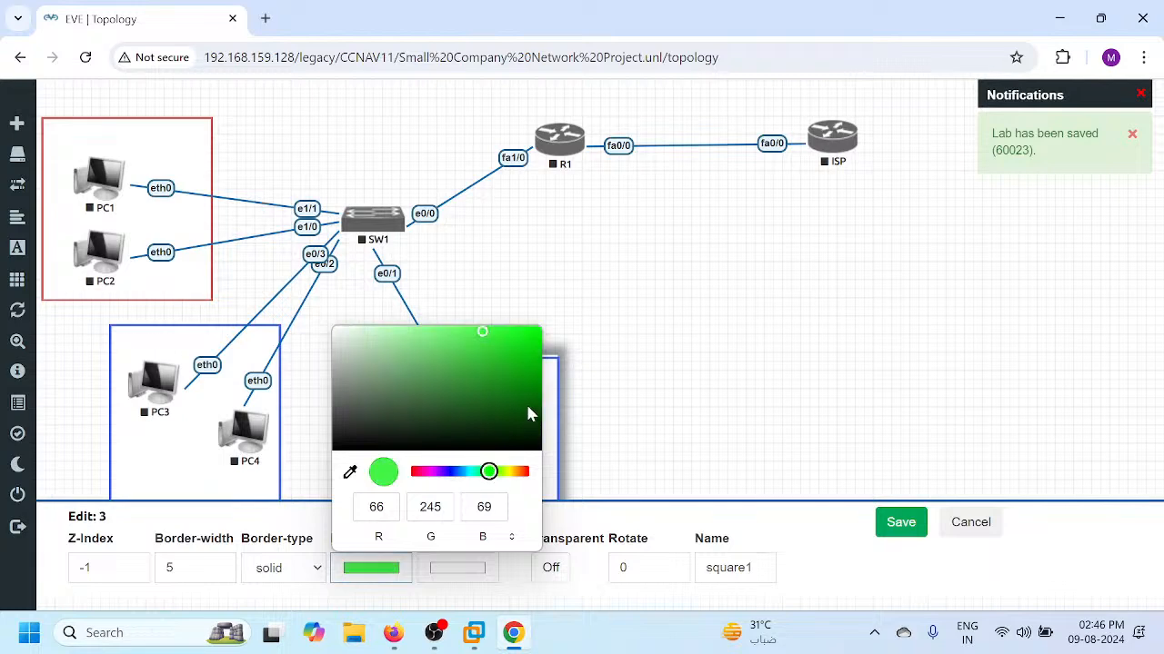
left_click(886, 523)
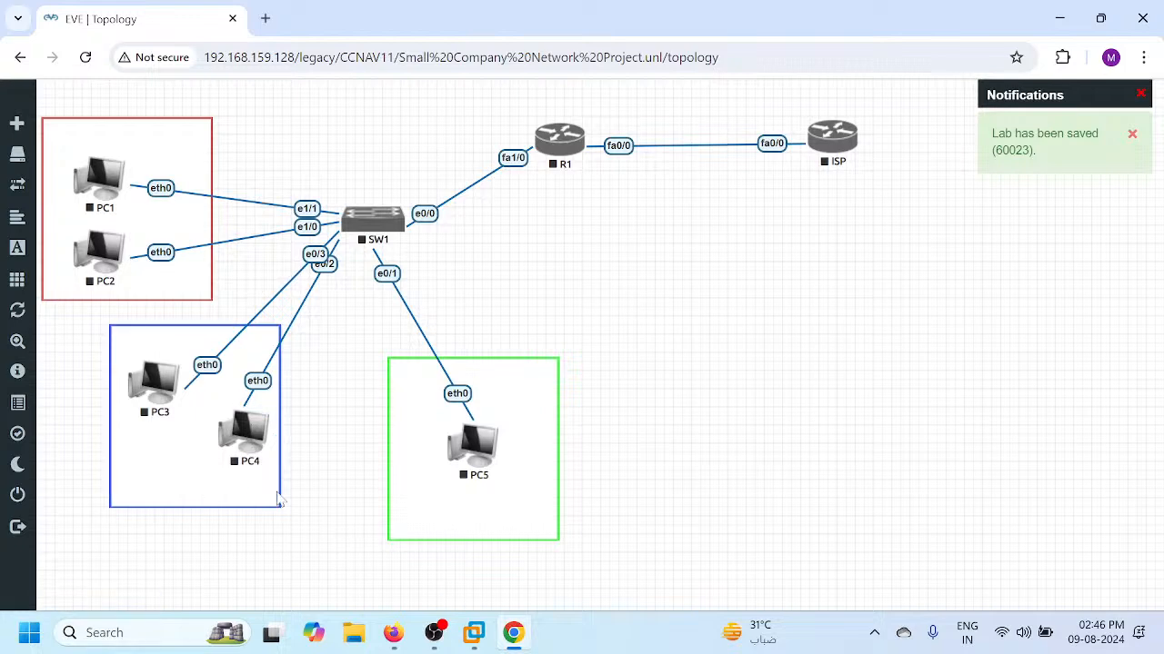
mouse_move(187, 478)
left_mouse_down()
mouse_move(213, 480)
mouse_move(201, 480)
left_mouse_up()
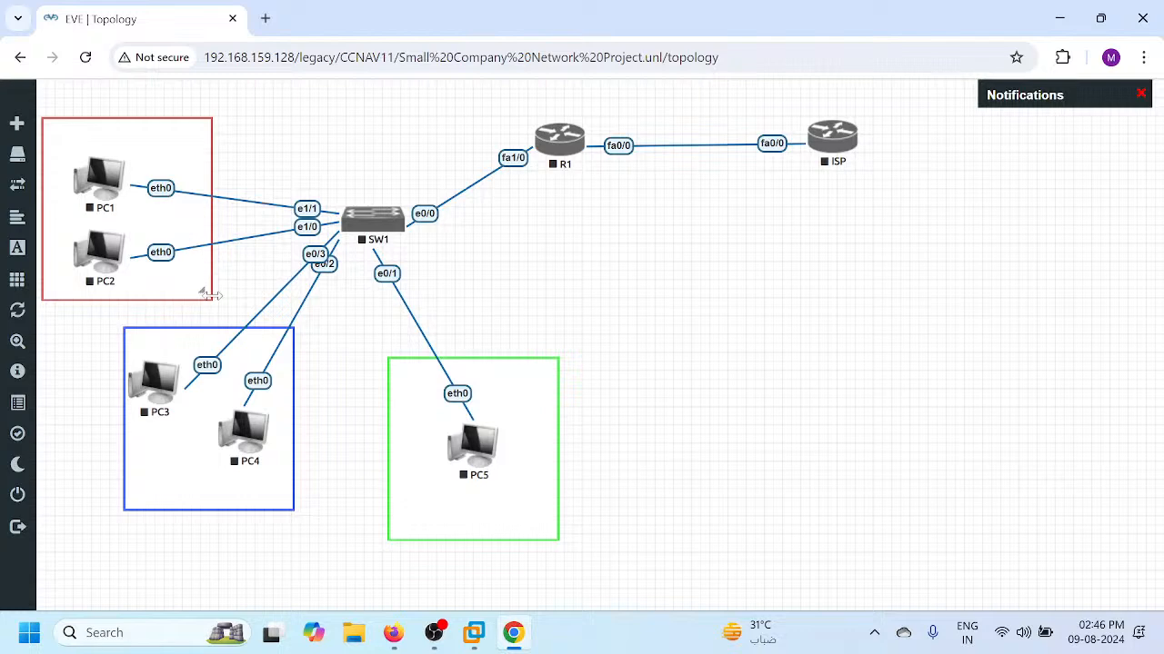
- Add a bold text label with the lines "VLAN 10", "Name IT" and "IP: 192.168.10.0/24"
right_click(654, 284)
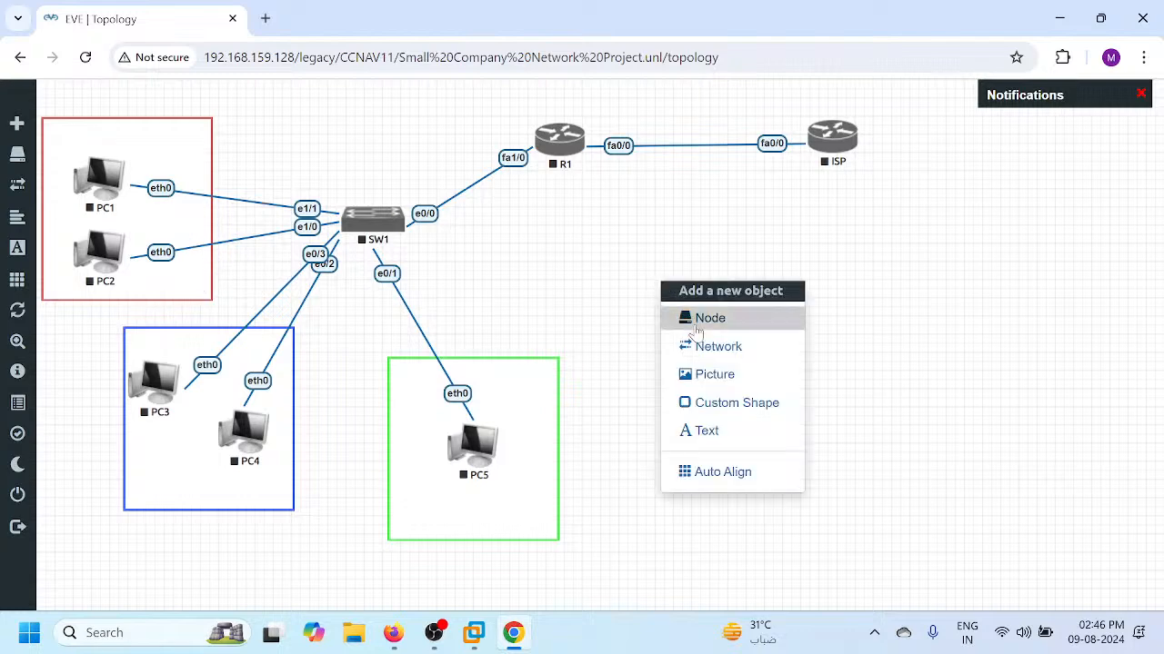
left_click(706, 430)
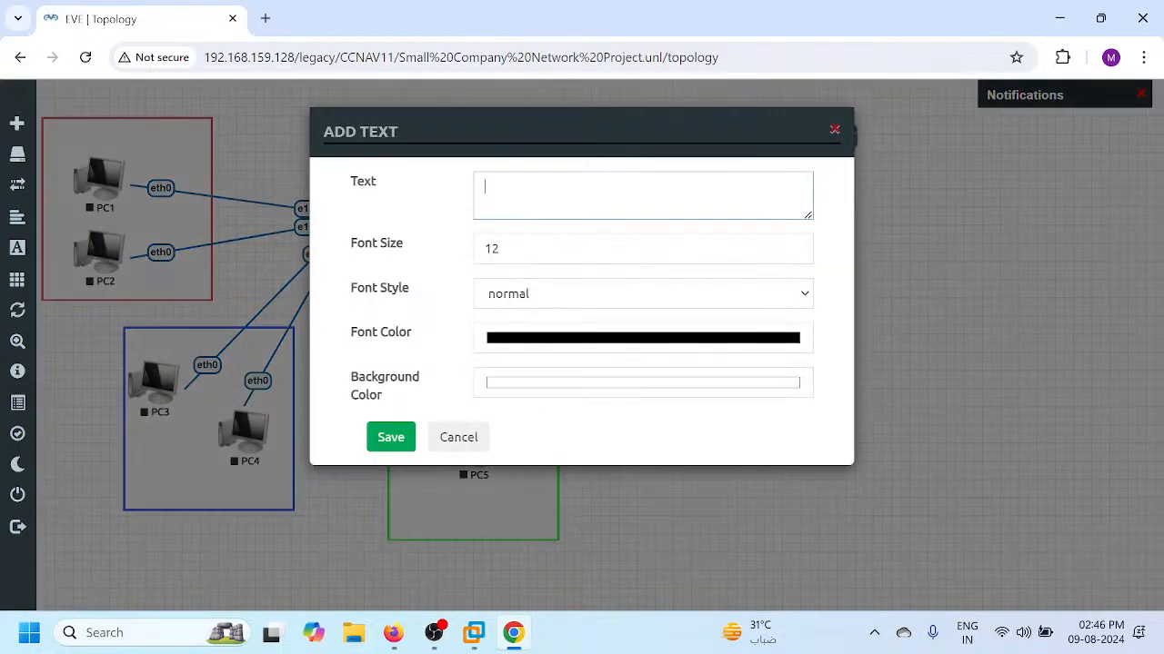
type("VLAN 10Na")
key("BackSpace")
key("BackSpace")
type("Name IT")
key("Return")
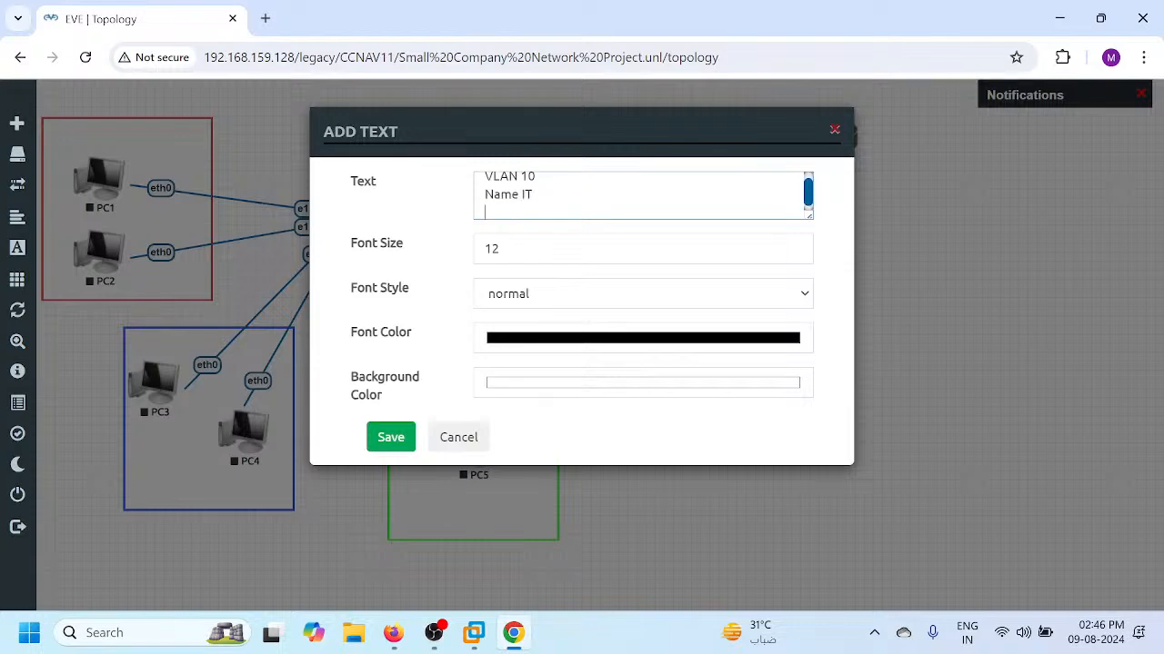
type("IP: 192.168.10.0/24")
left_click(509, 296)
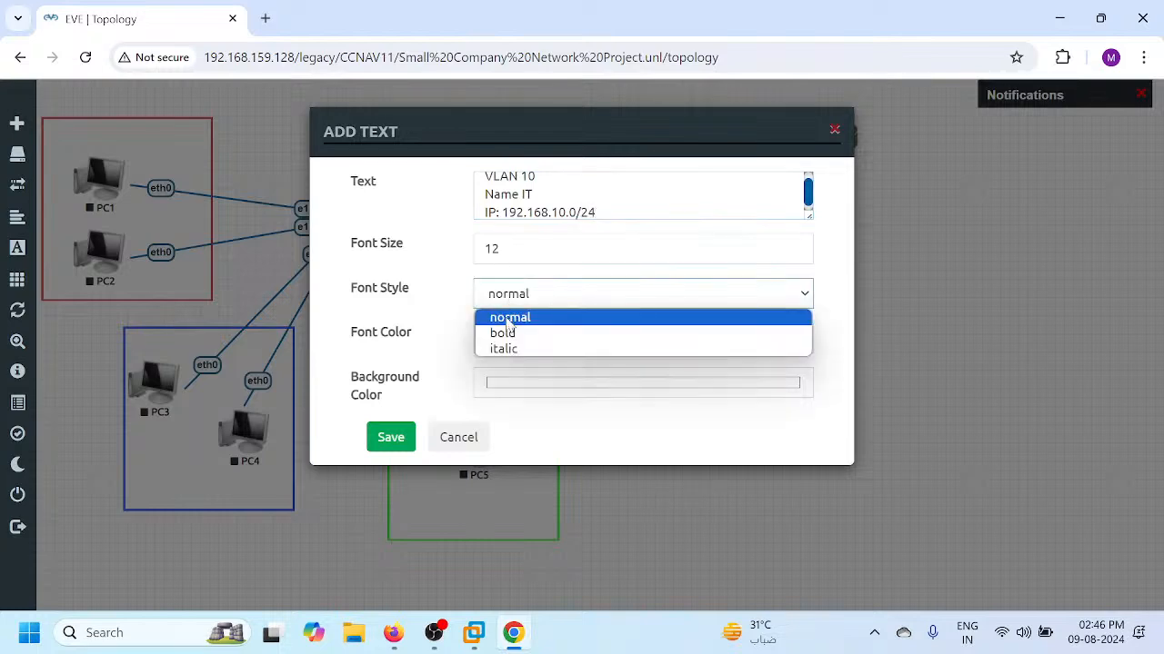
left_click(505, 333)
left_click(391, 437)
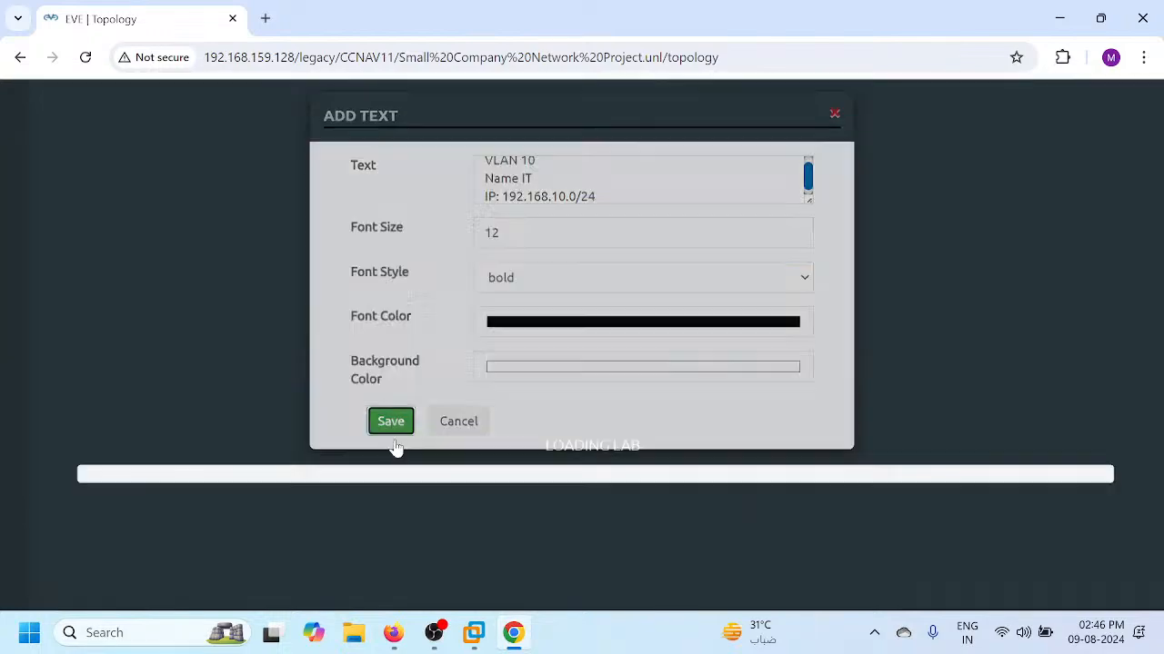
- Place the VLAN 10 label inside the top of the red square and shift PC1 and PC2 down to make room
left_click_drag(695, 308, 157, 138)
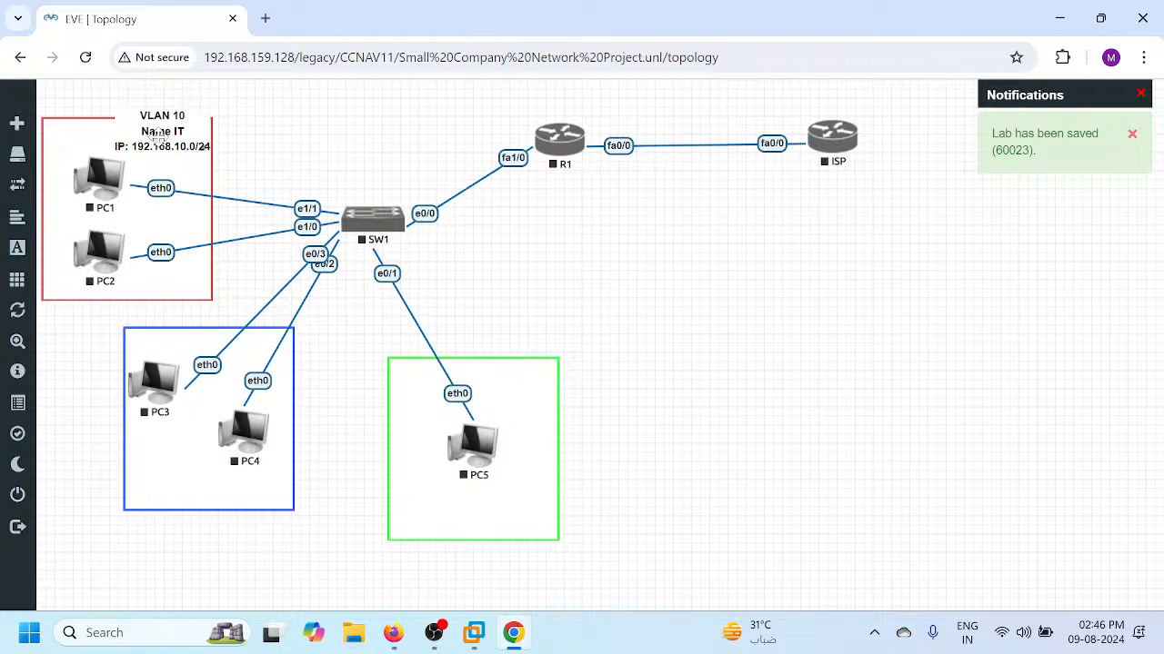
left_click_drag(109, 255, 109, 265)
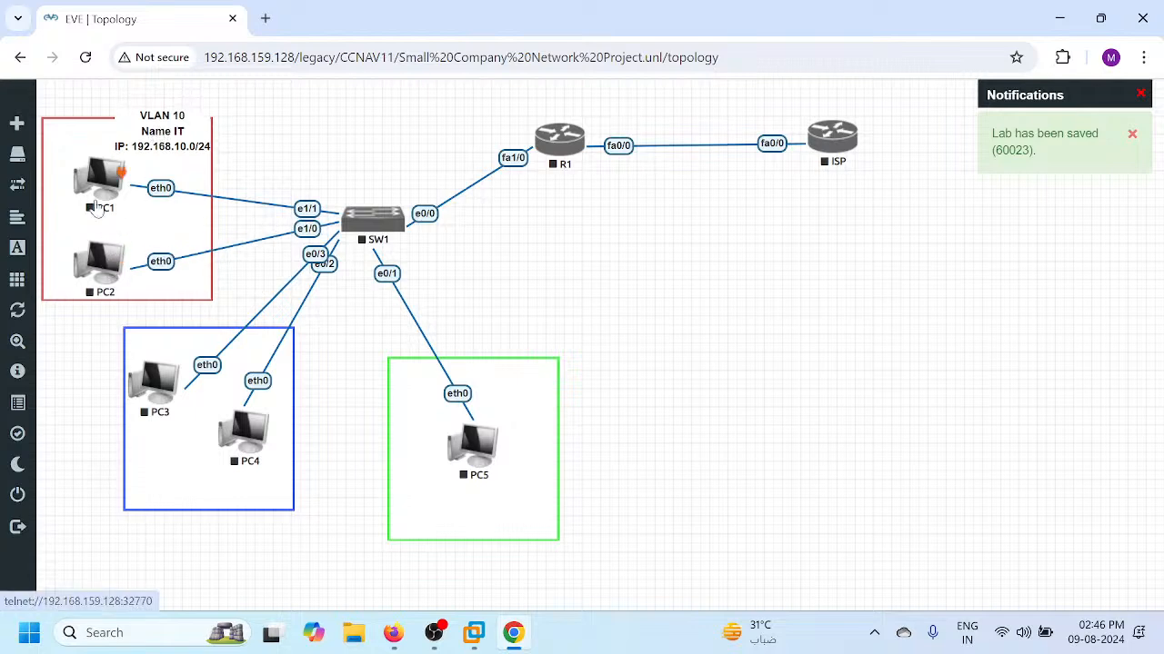
left_click_drag(119, 171, 109, 187)
mouse_move(149, 131)
left_mouse_down()
mouse_move(152, 150)
mouse_move(143, 137)
mouse_move(157, 140)
left_mouse_up()
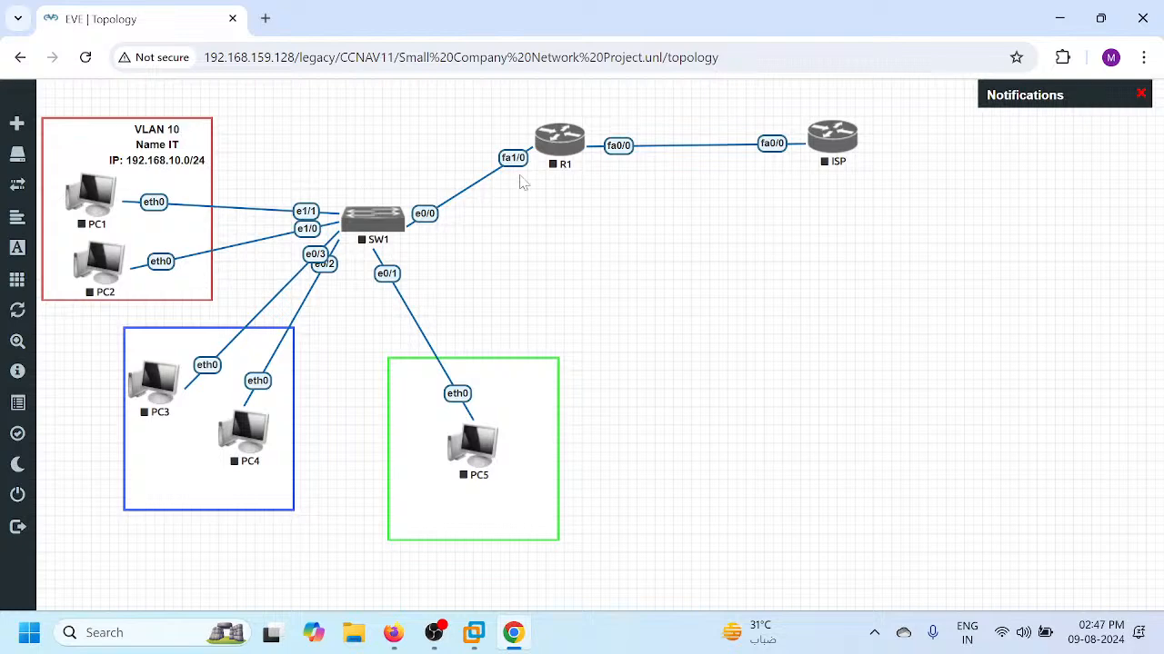
left_click(834, 145)
left_click(787, 209)
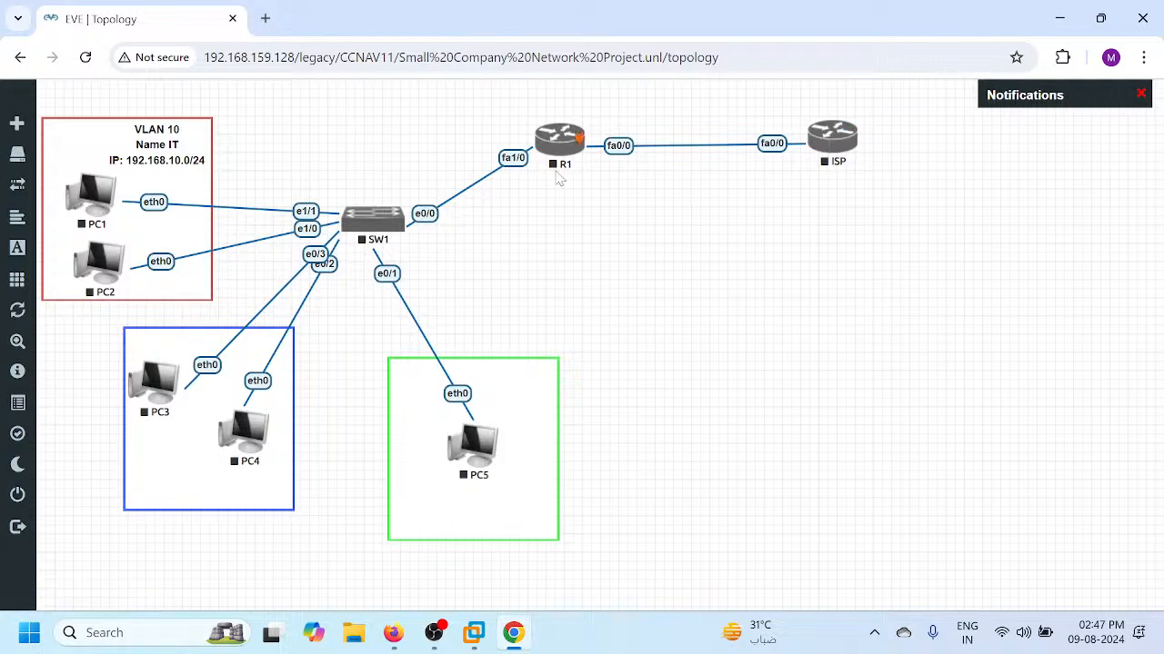
- Start the ISP router, router R1 and switch SW1
right_click(831, 139)
left_click(865, 178)
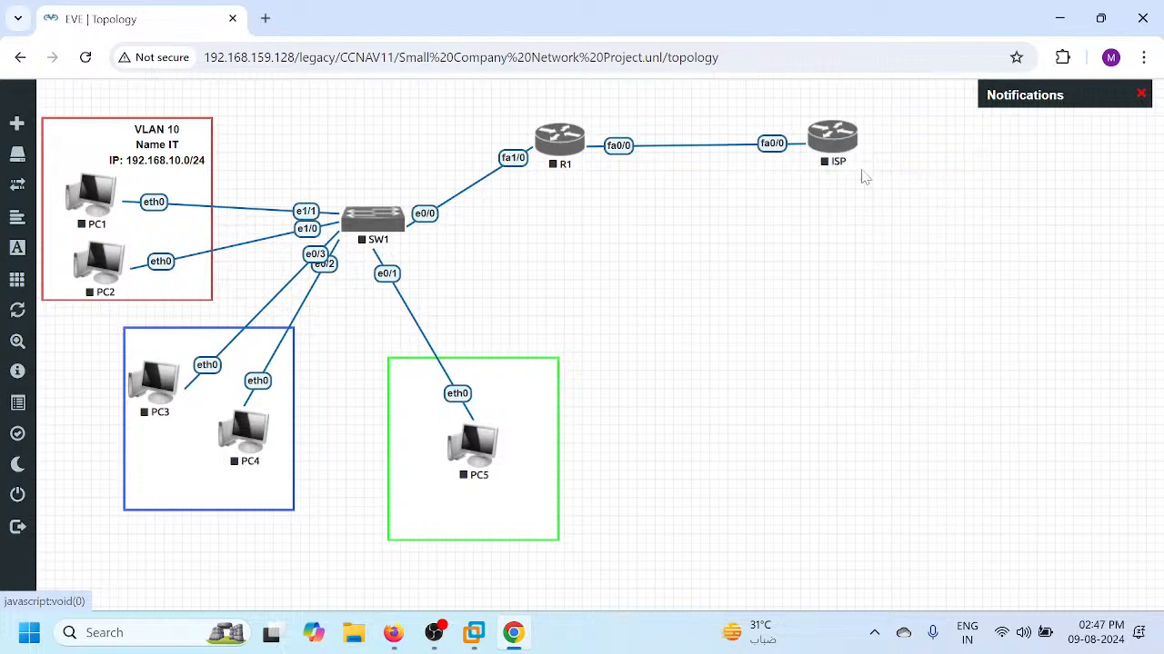
right_click(557, 140)
left_click(585, 179)
right_click(380, 217)
left_click(406, 254)
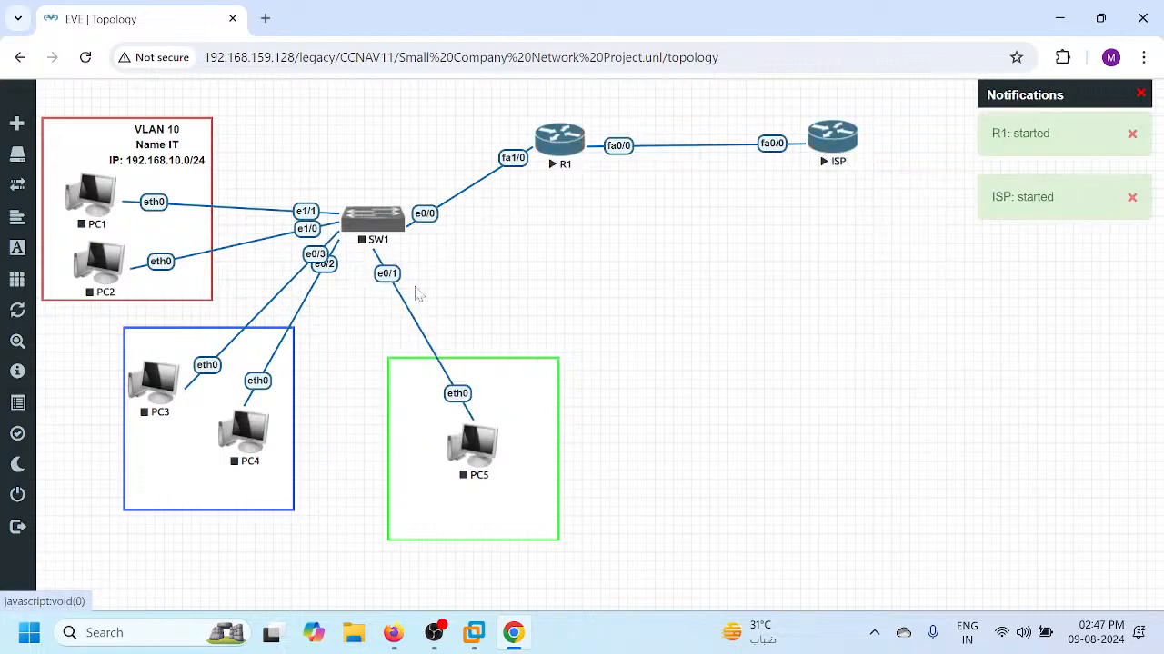
- Start all five PCs, from PC5 down to PC1
right_click(483, 448)
left_click(518, 391)
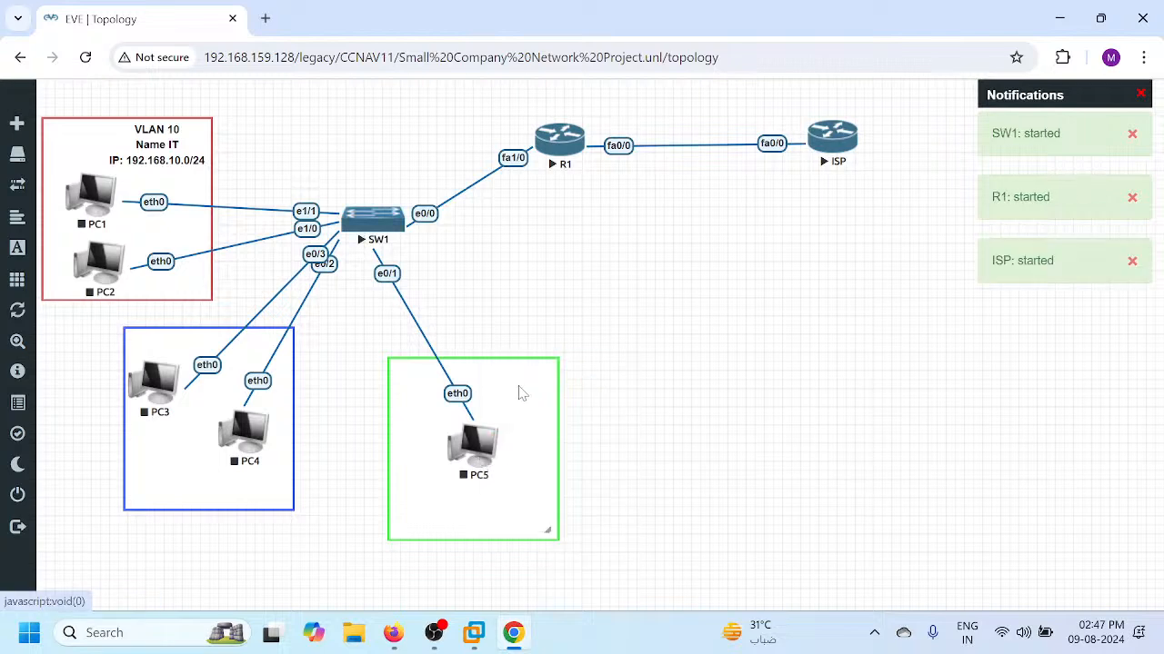
right_click(242, 434)
left_click(273, 391)
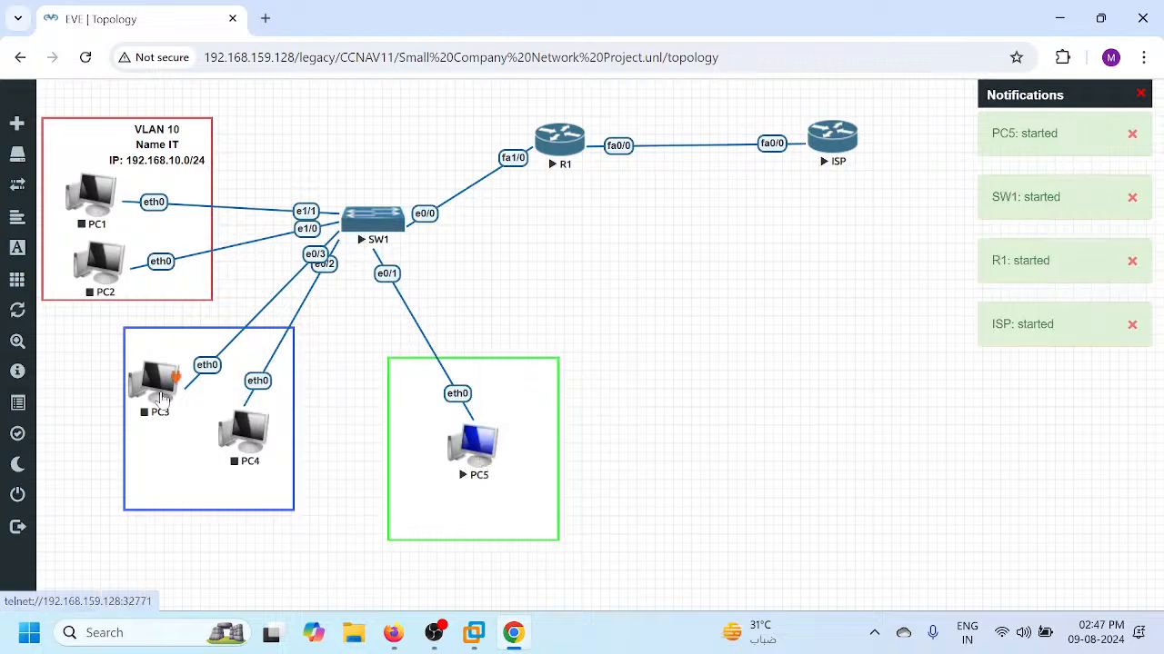
right_click(165, 400)
left_click(208, 390)
right_click(107, 266)
left_click(146, 298)
right_click(100, 196)
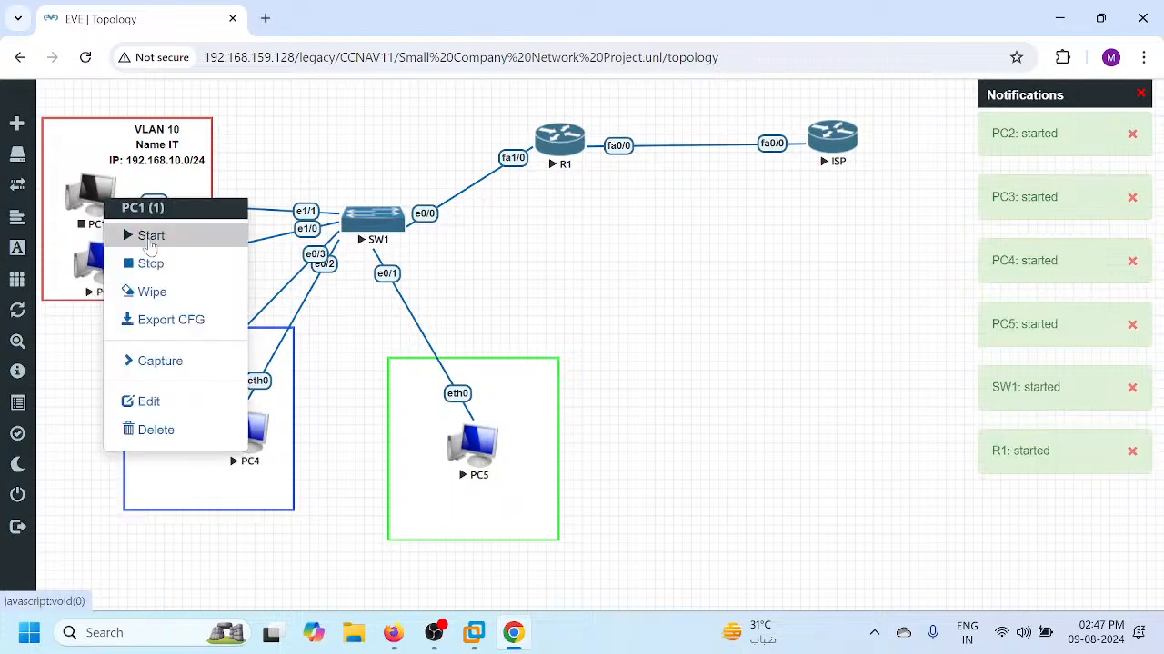
left_click(151, 238)
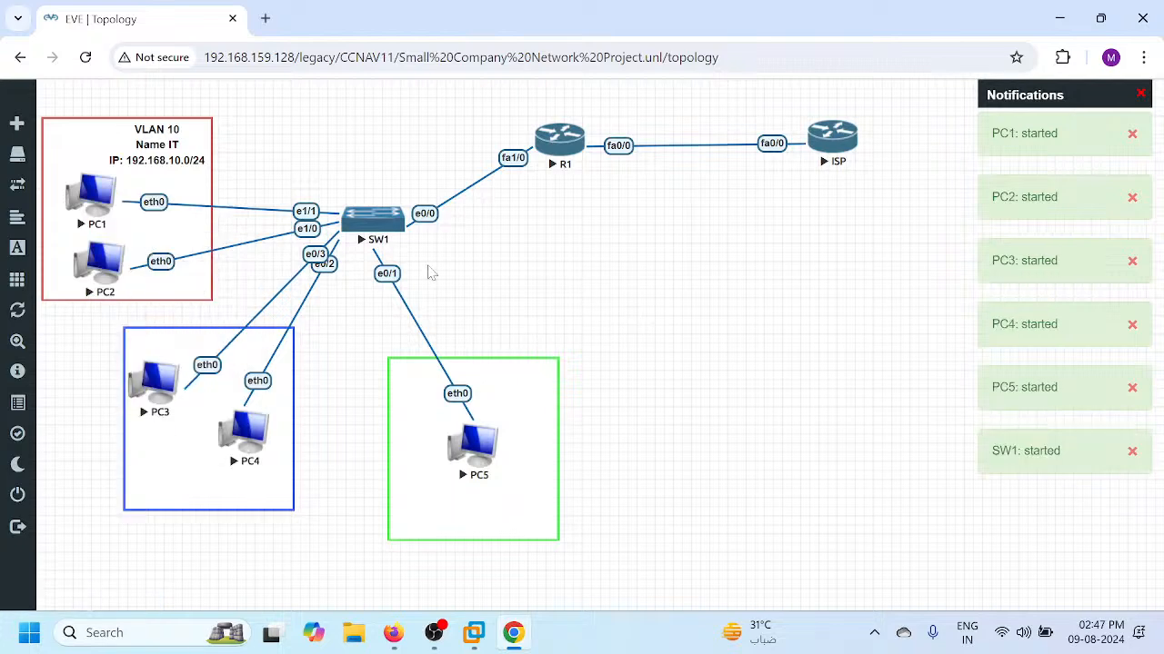
- Duplicate the VLAN 10 label onto empty canvas and change the copy's first line to "VLAN 20"
right_click(159, 141)
left_click(191, 186)
left_click_drag(191, 200, 738, 470)
double_click(739, 471)
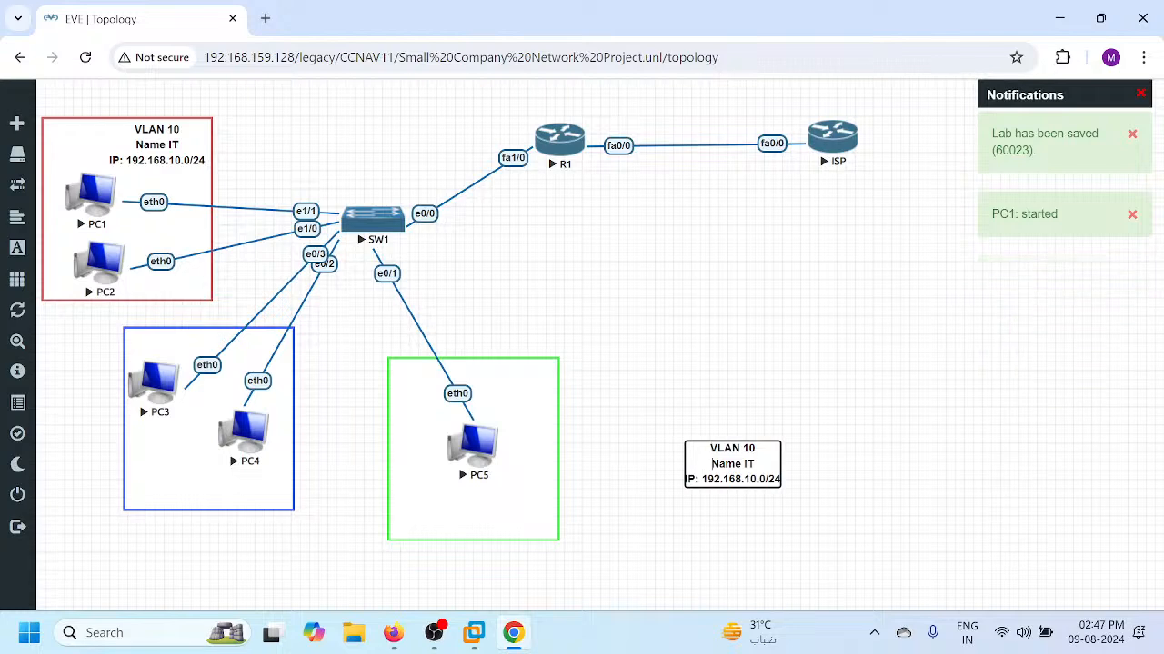
key("BackSpace")
key("BackSpace")
key("BackSpace")
type("20Name IT")
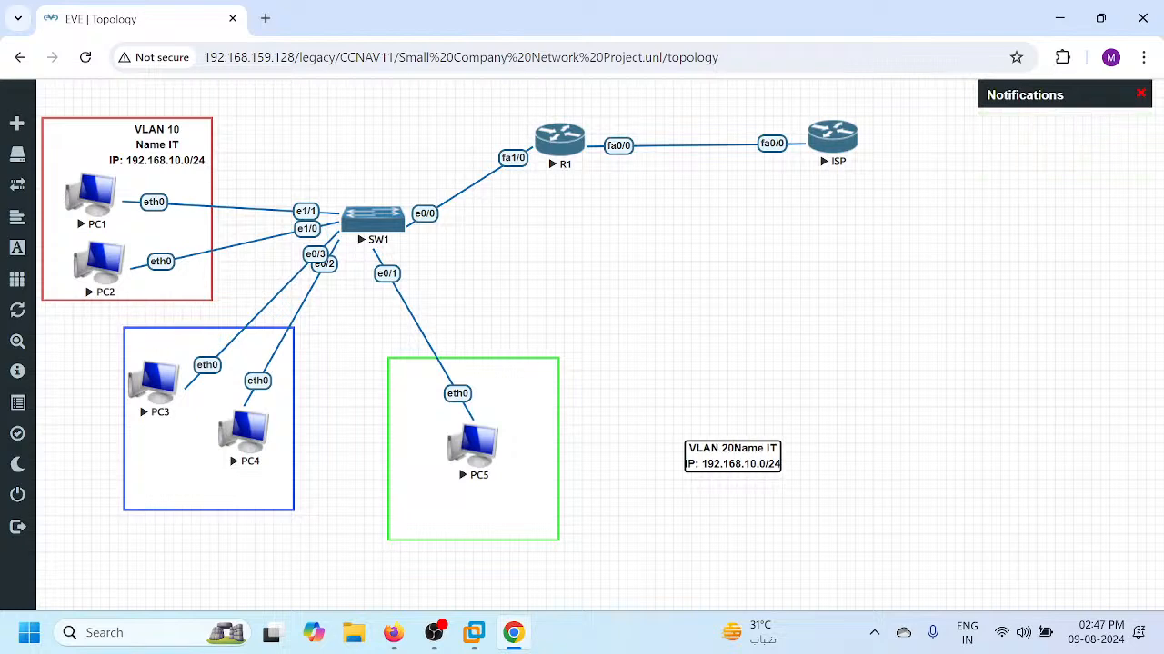
key("Return")
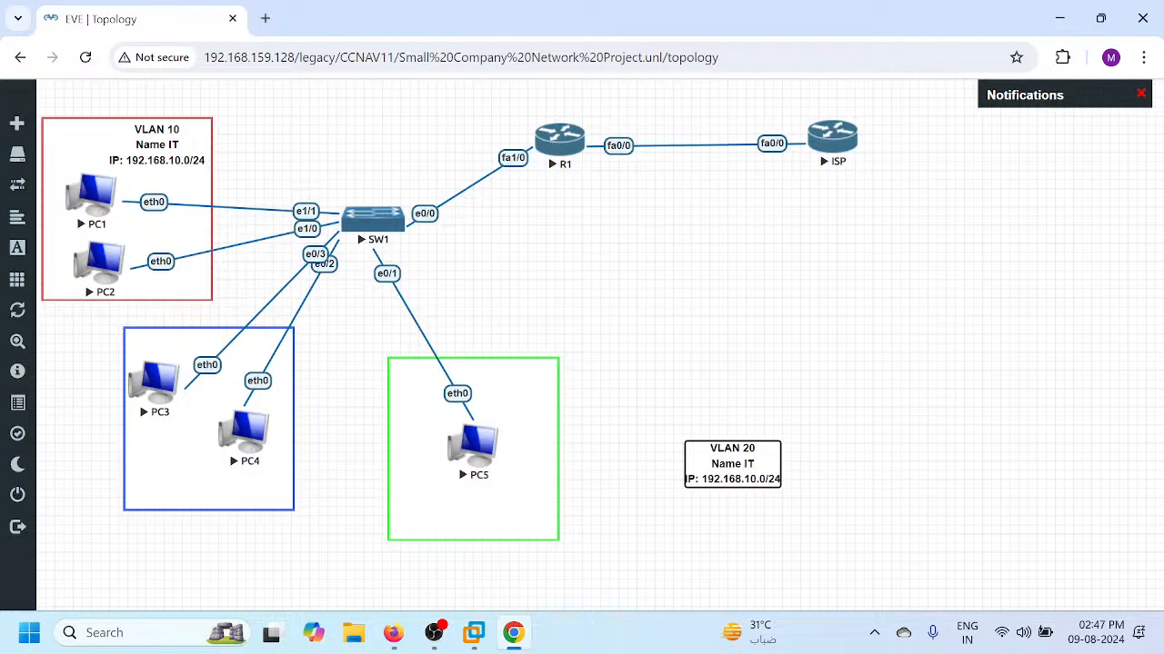
- Set the copied label's name to HR and subnet to 192.168.20.0/24, and place it at the bottom of the blue square
key("BackSpace")
key("BackSpace")
type("HR")
key("BackSpace")
type("2")
left_click(736, 517)
left_click_drag(727, 471, 182, 473)
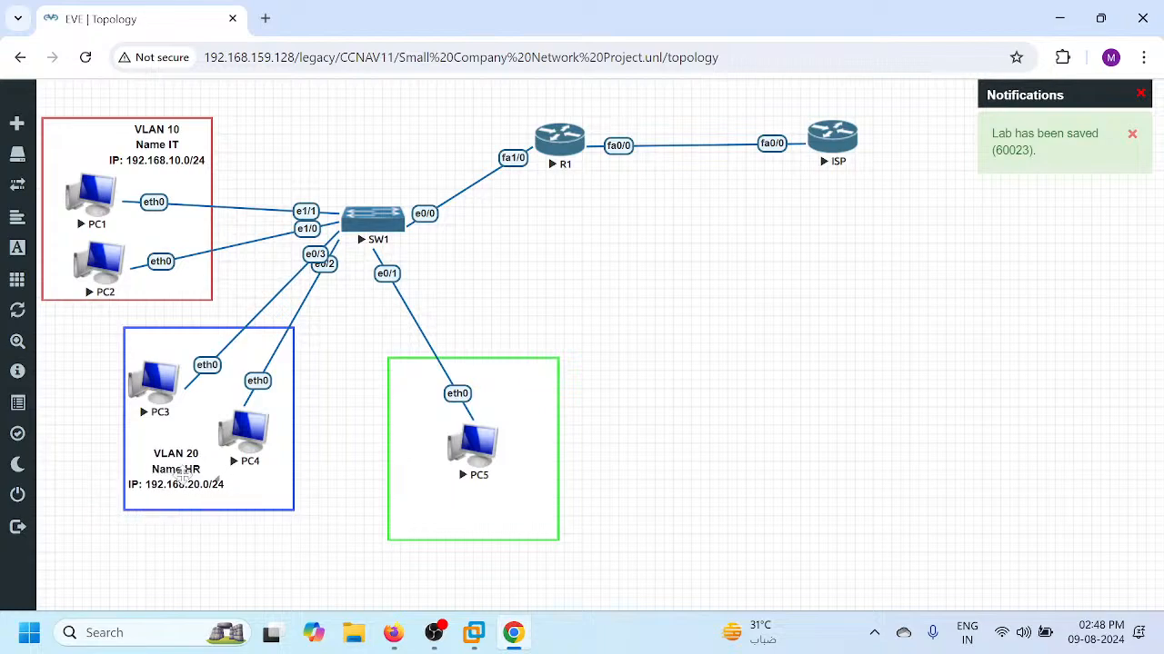
- Duplicate the VLAN 20 label onto empty canvas and change the copy's first line to "VLAN 30"
right_click(181, 473)
left_click(227, 474)
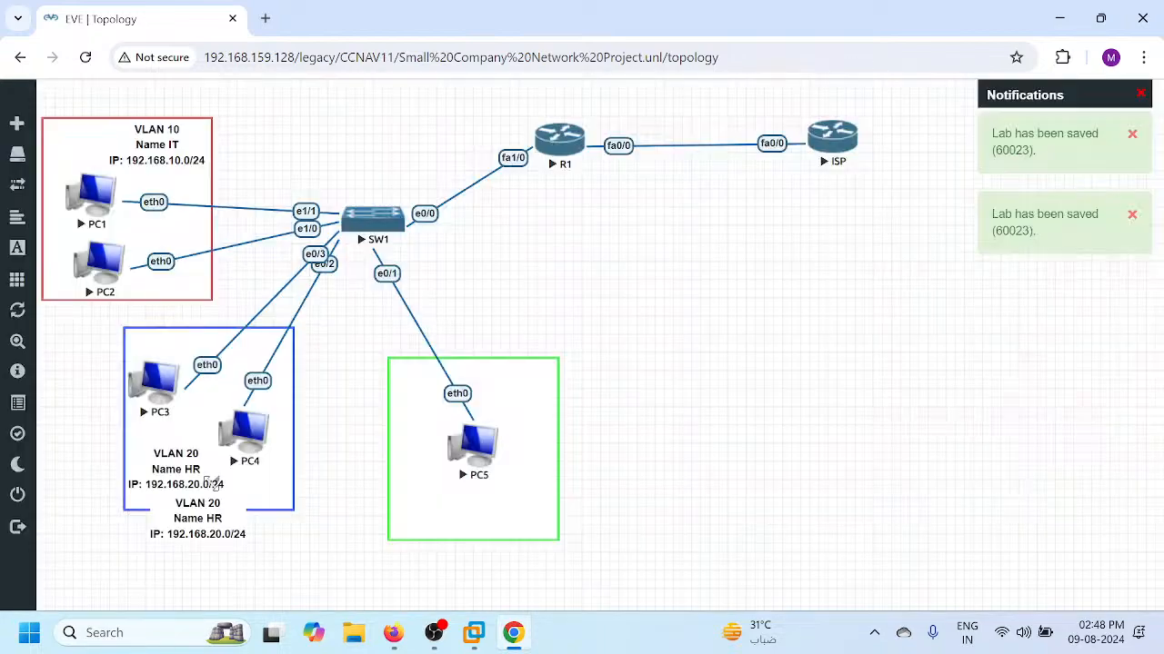
left_click_drag(214, 503, 727, 429)
double_click(726, 430)
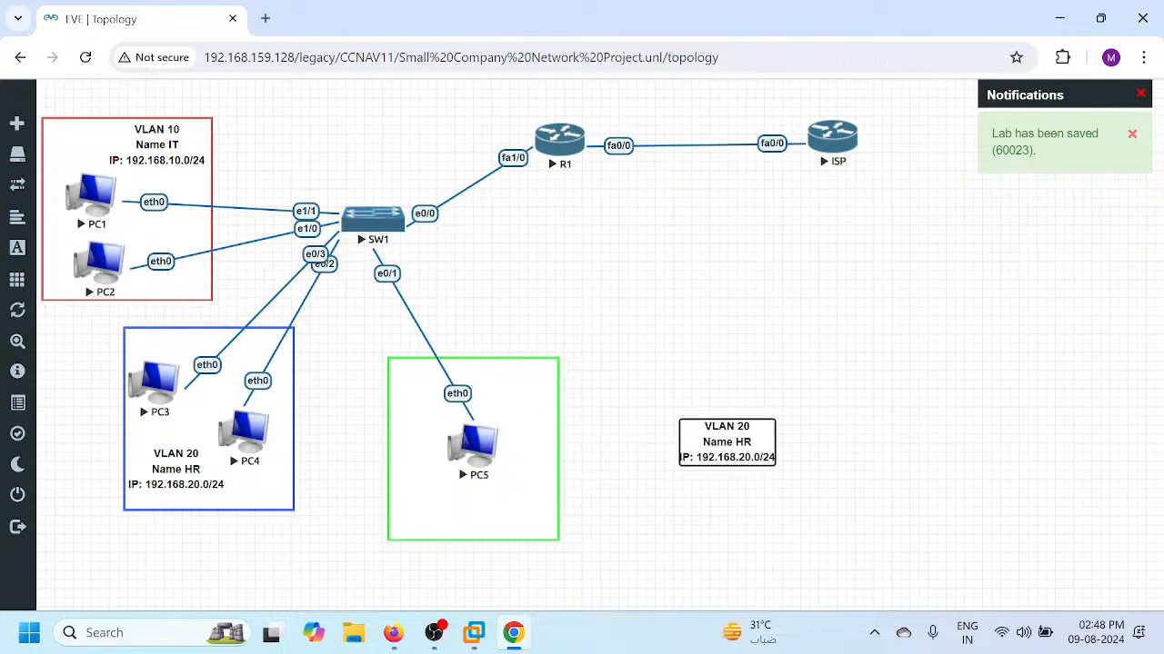
key("BackSpace")
type("3")
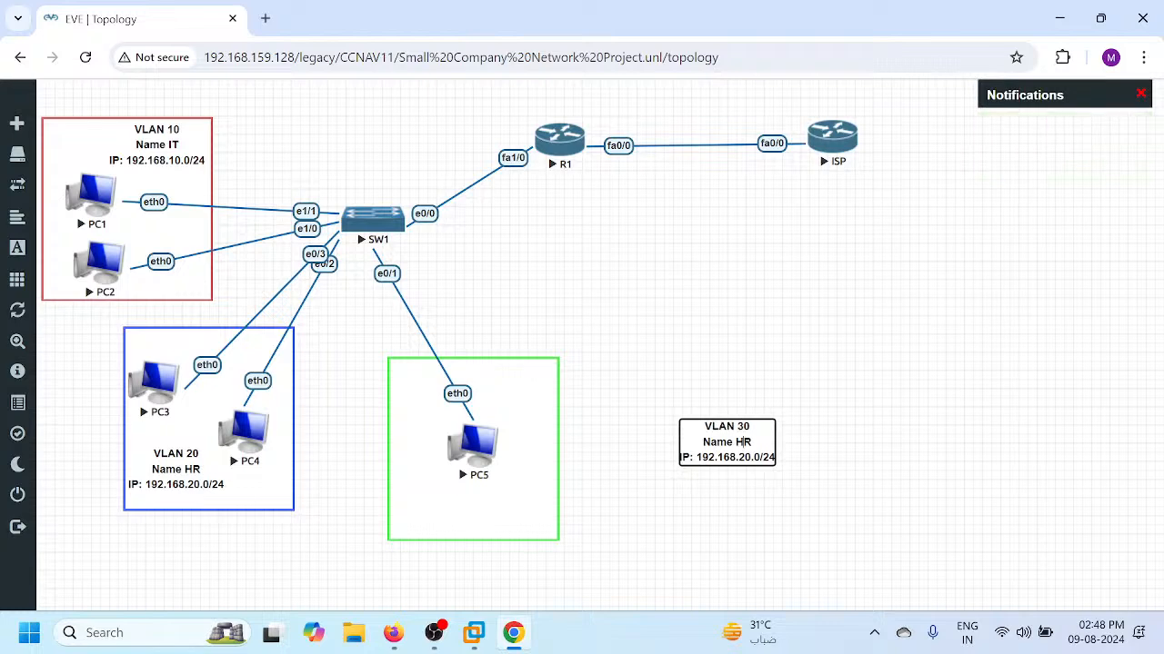
- Set the VLAN 30 label's name to Sales and subnet to 192.168.30.0/24, and place it below PC5 in the green square
key("BackSpace")
key("BackSpace")
type("Sales")
key("BackSpace")
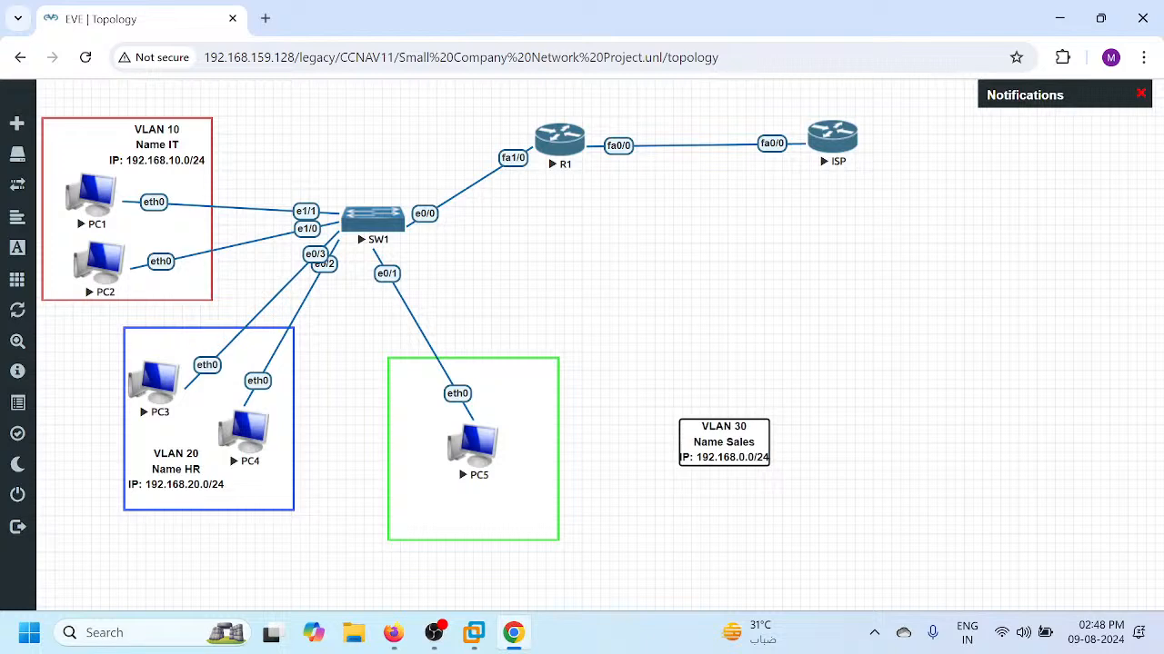
type("3")
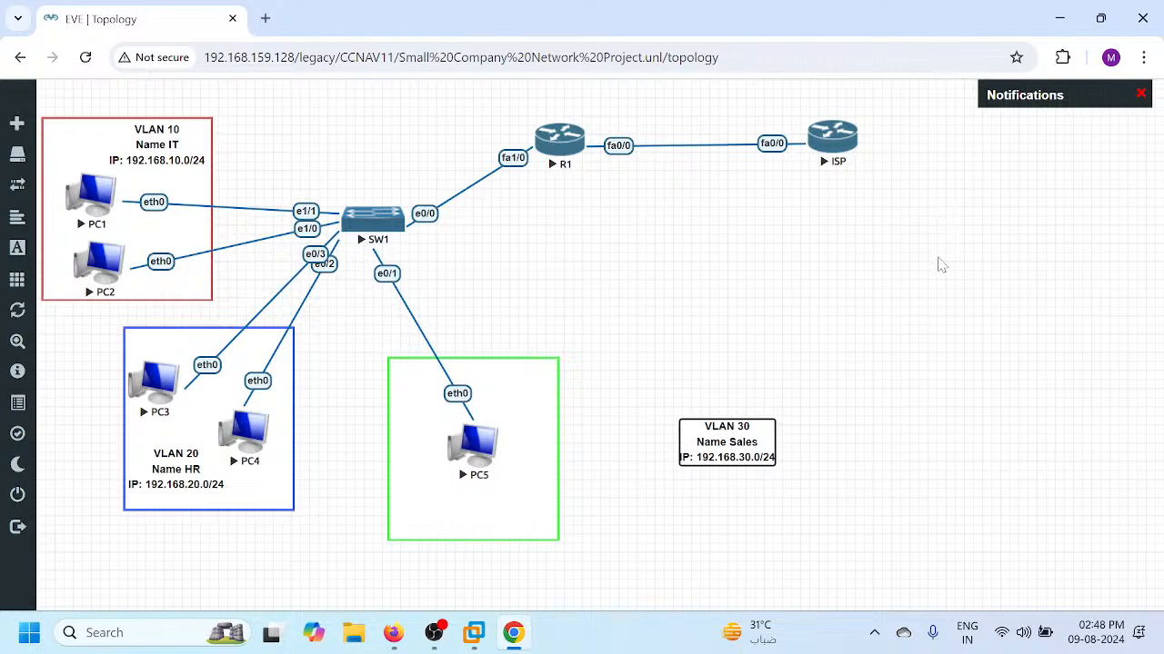
left_click(941, 264)
left_click_drag(716, 435, 480, 499)
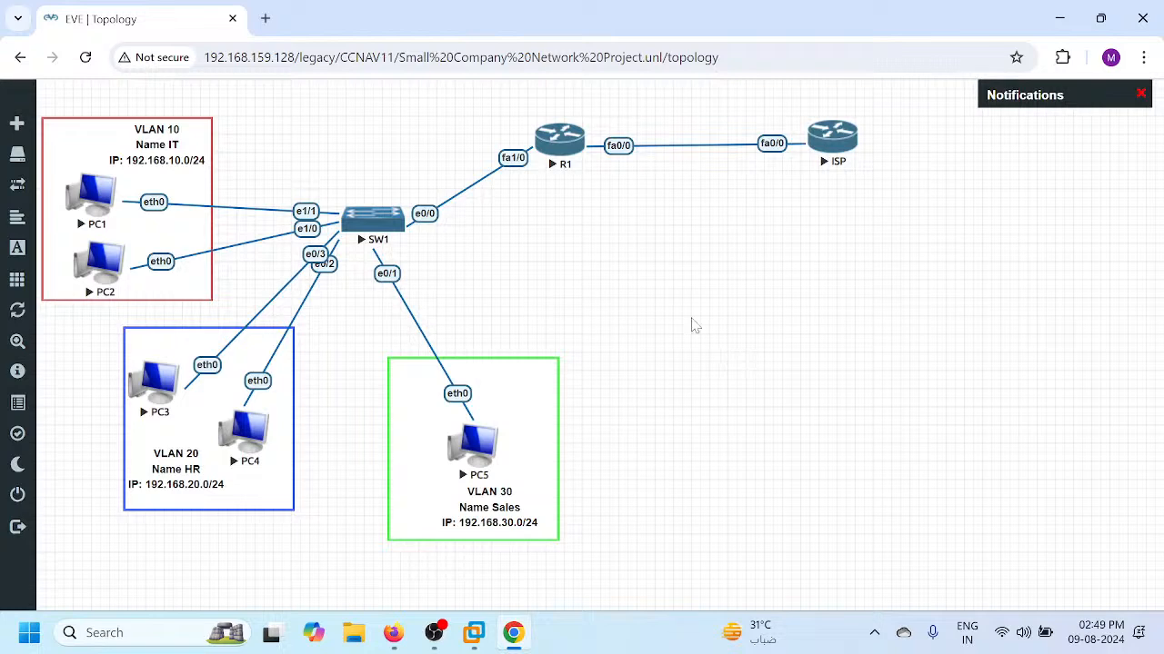
- Open SW1's console in SecureCRT, move its window clear of the connected topology devices and bring up the Switch> prompt
left_click(371, 223)
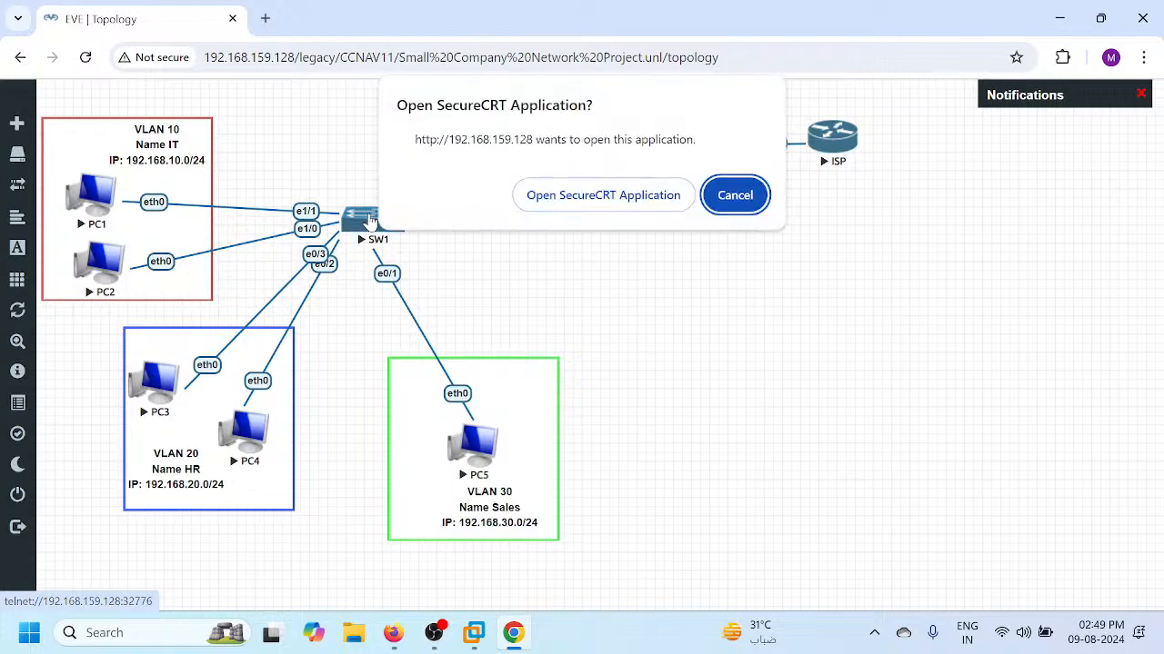
left_click(617, 195)
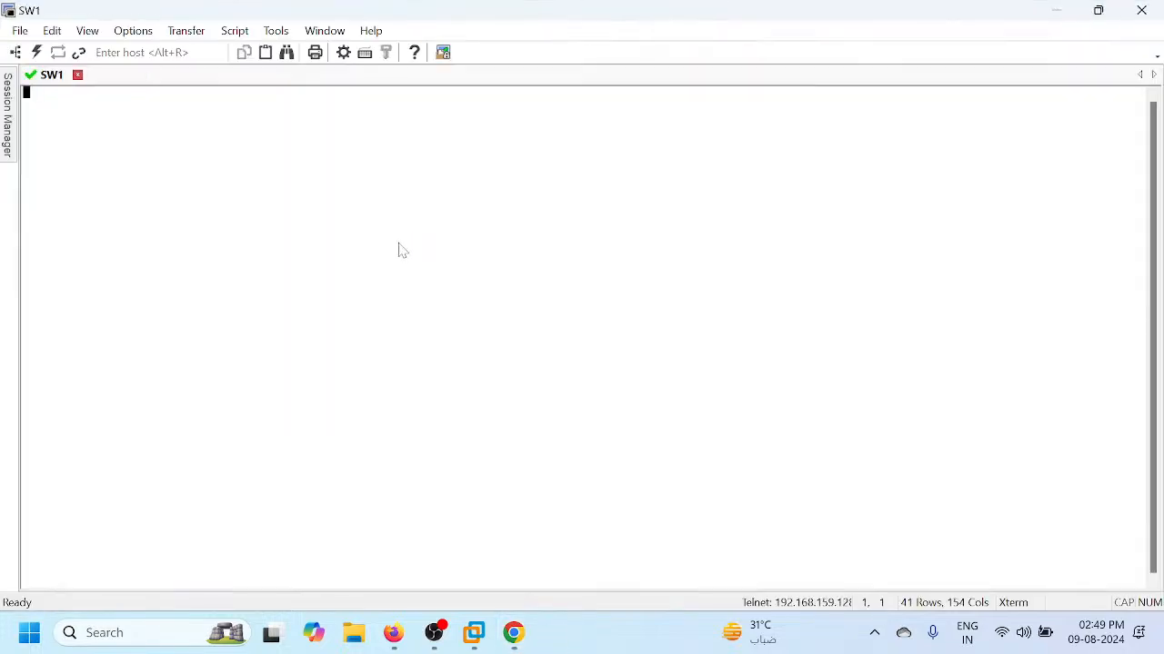
left_click_drag(306, 20, 899, 252)
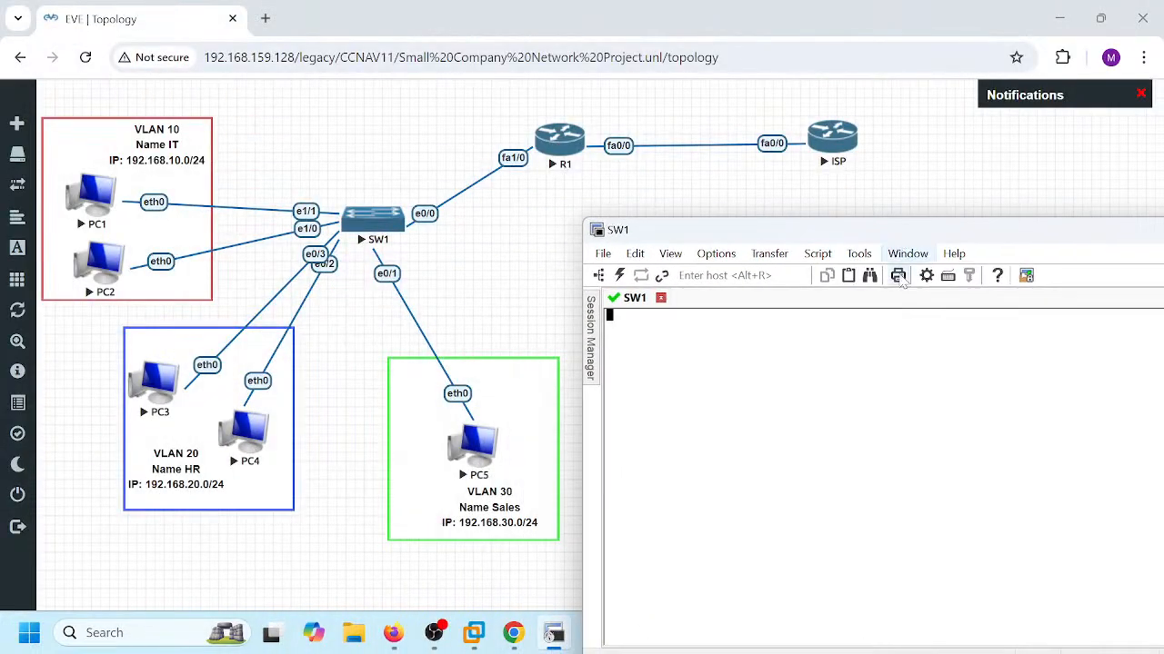
key("Return")
key("Return")
key("Return")
key("Return")
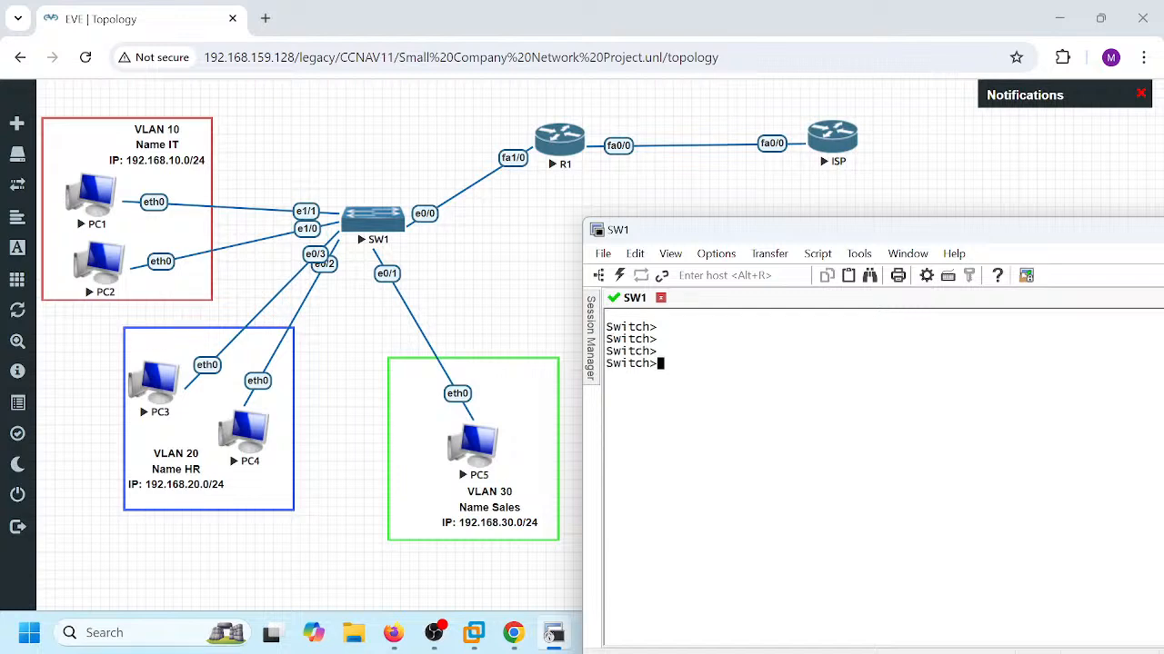
- Enter global configuration mode on the switch and set its hostname to SW1
type("en")
key("Return")
type("config t")
key("Return")
type("host")
key("Tab")
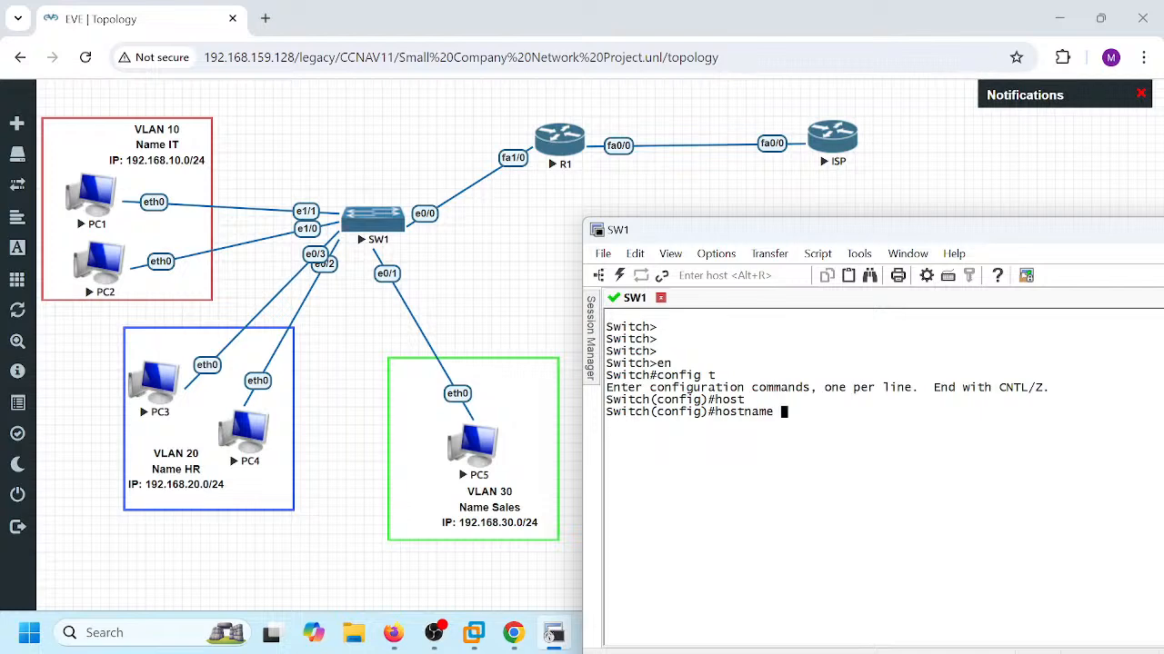
type("SW1")
key("Return")
key("Return")
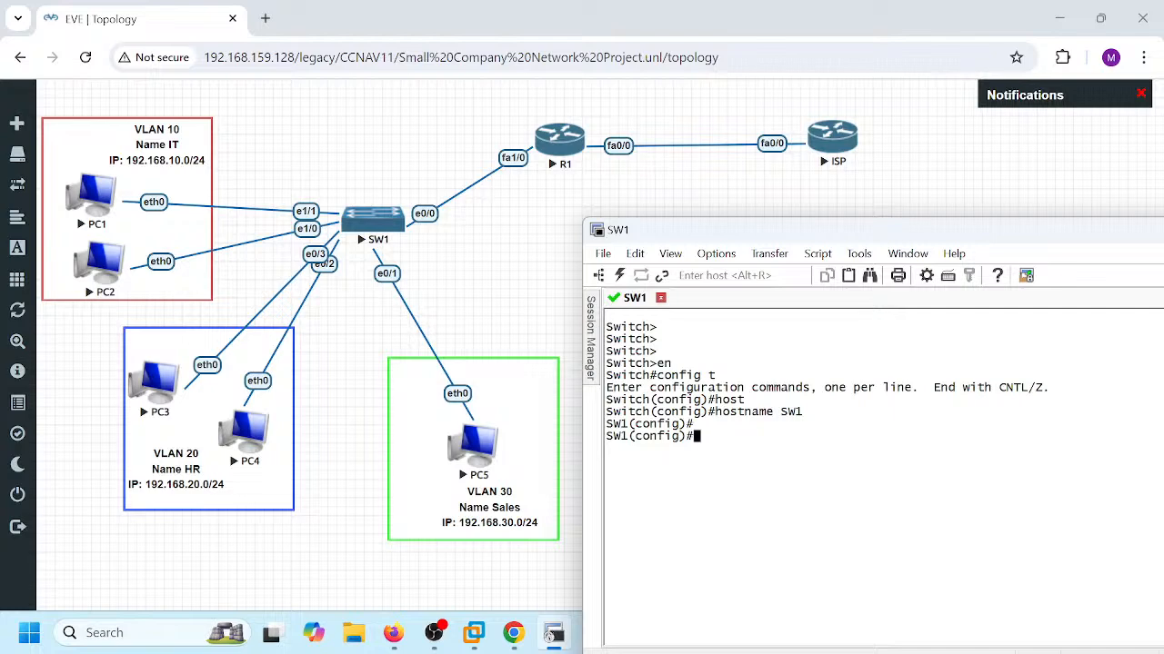
- Create VLAN 10 named IT and VLAN 20 named HR on SW1
type("vlan 10")
key("Return")
type("name IT")
key("Return")
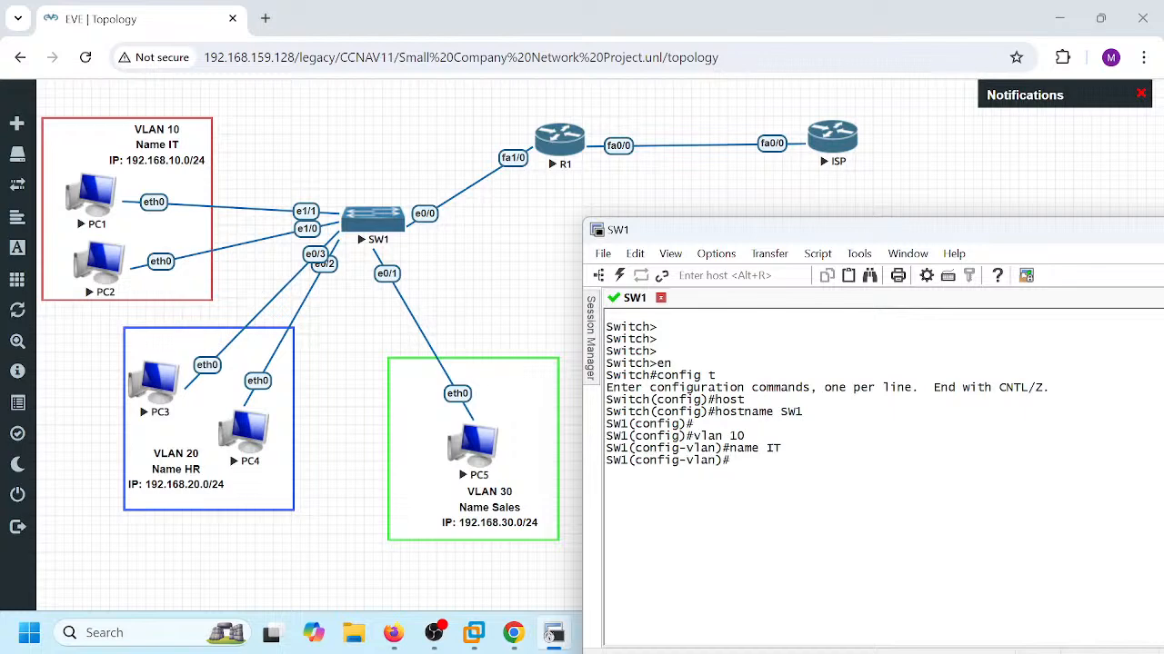
type("vlan 20")
key("Return")
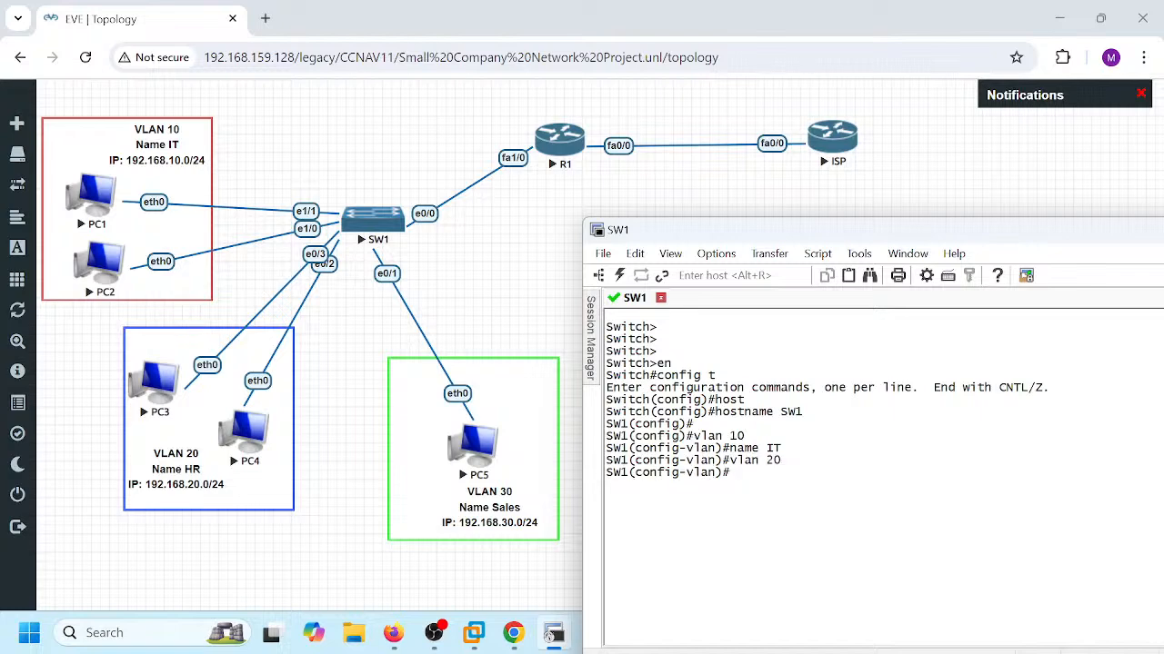
type("name HR")
key("Return")
- Create VLAN 30 named Sale on SW1 and exit VLAN configuration mode
type("vlan 30")
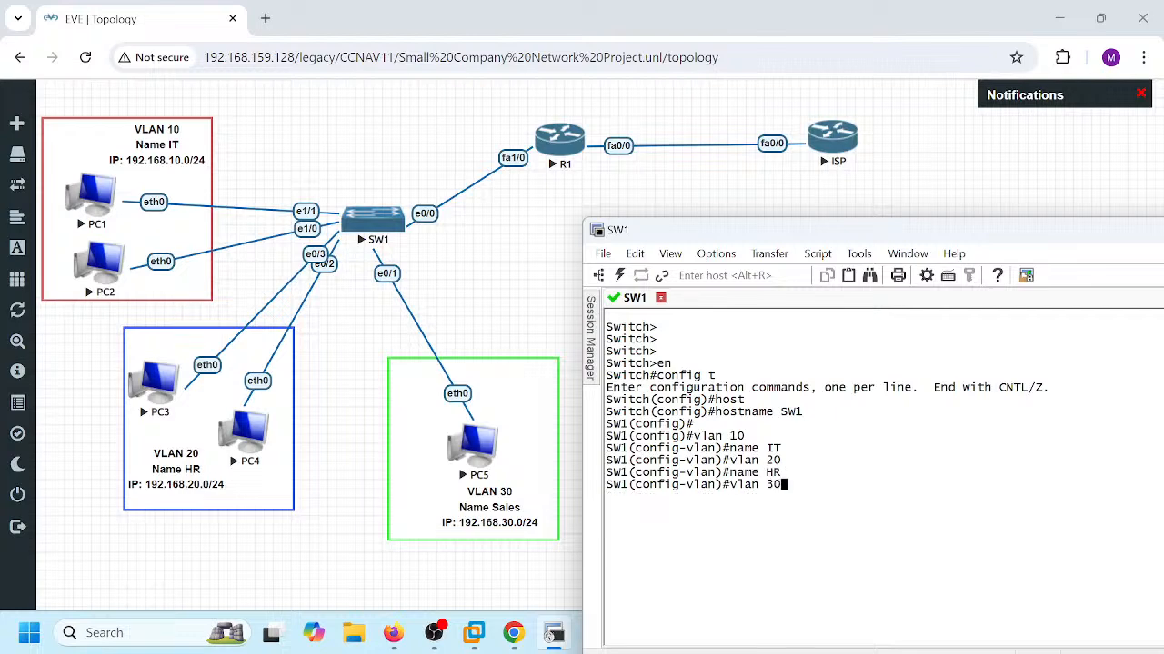
key("Return")
type("name")
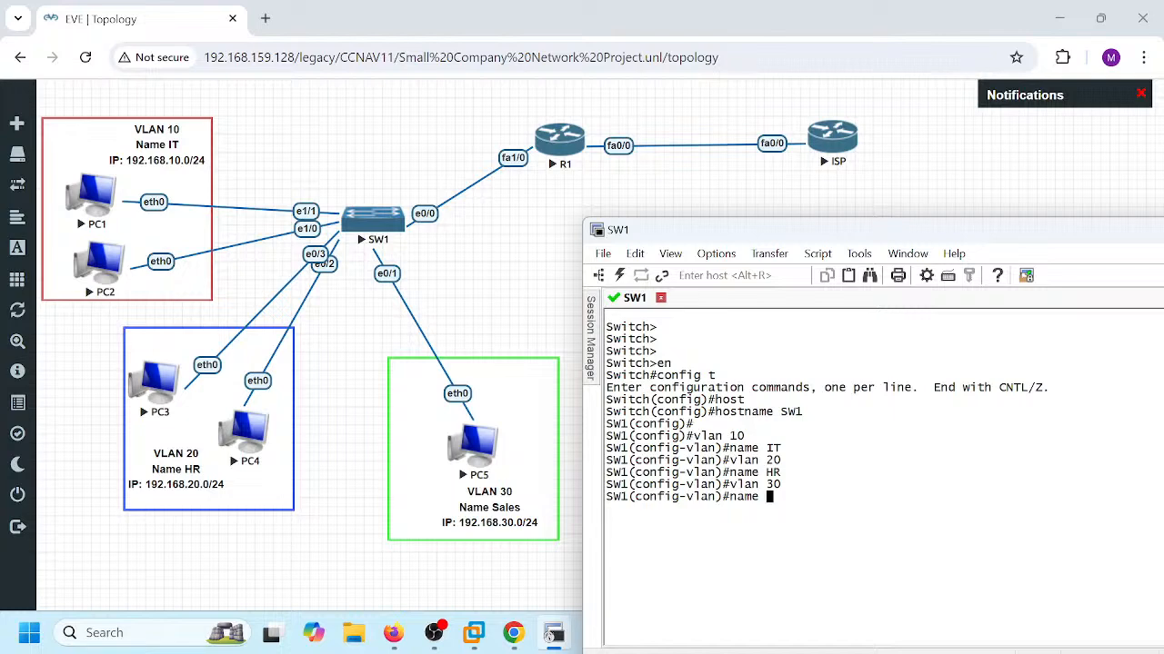
type(" Sale")
key("Return")
type("exit")
key("Return")
key("Return")
- Run "do sh vlan br" on SW1 and check the new VLANs and the ports assigned to the default VLAN
type("d")
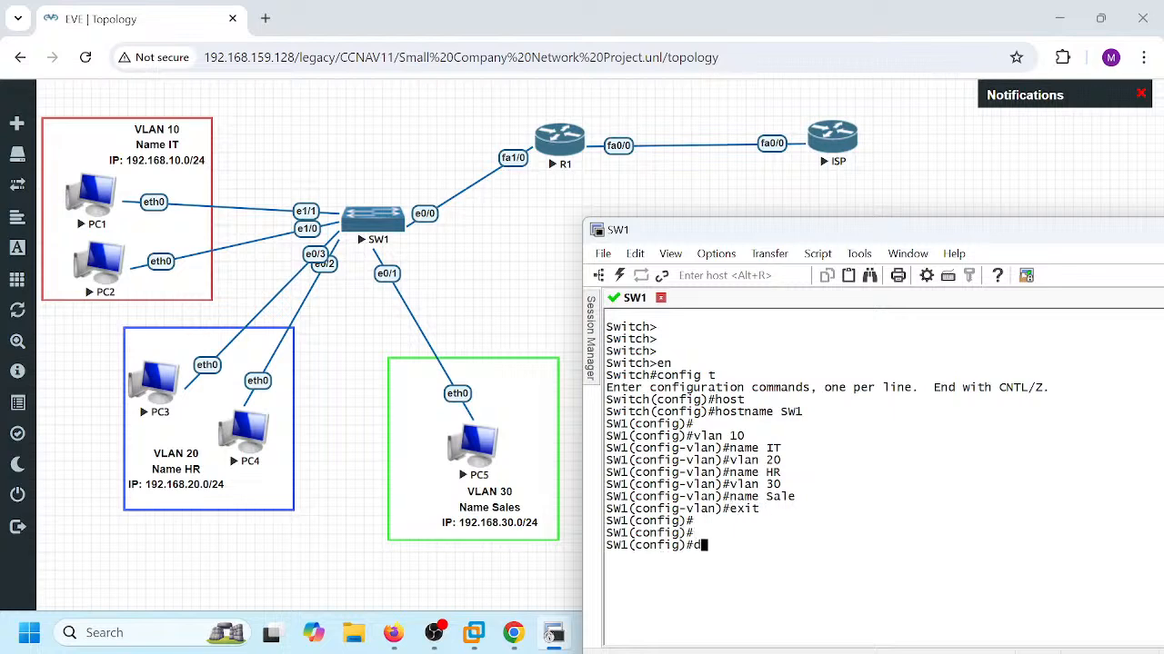
type("o shw")
key("BackSpace")
type("vlan br")
key("Return")
key("Return")
key("Return")
key("Return")
key("Return")
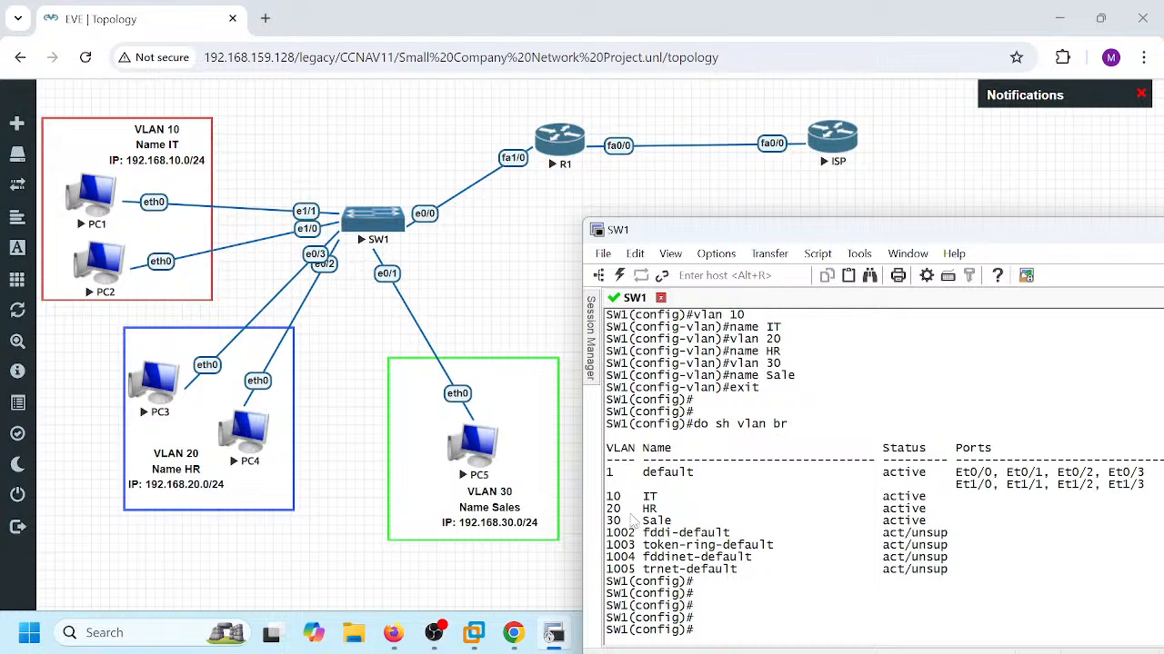
left_click_drag(860, 485, 997, 529)
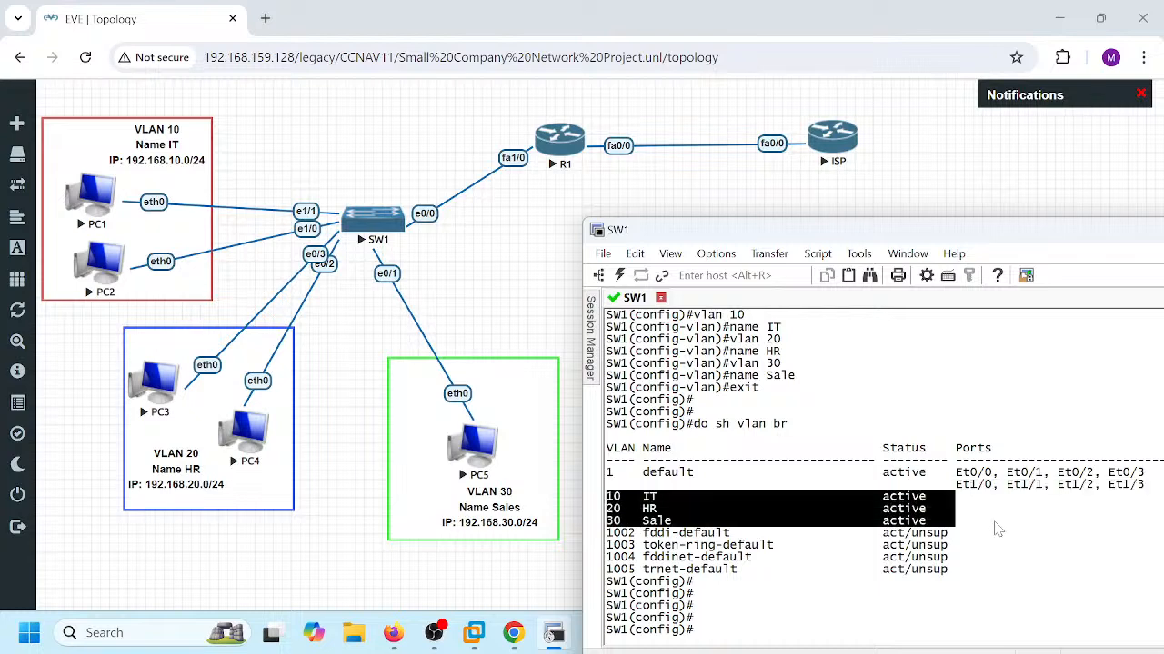
left_click_drag(1149, 488, 607, 465)
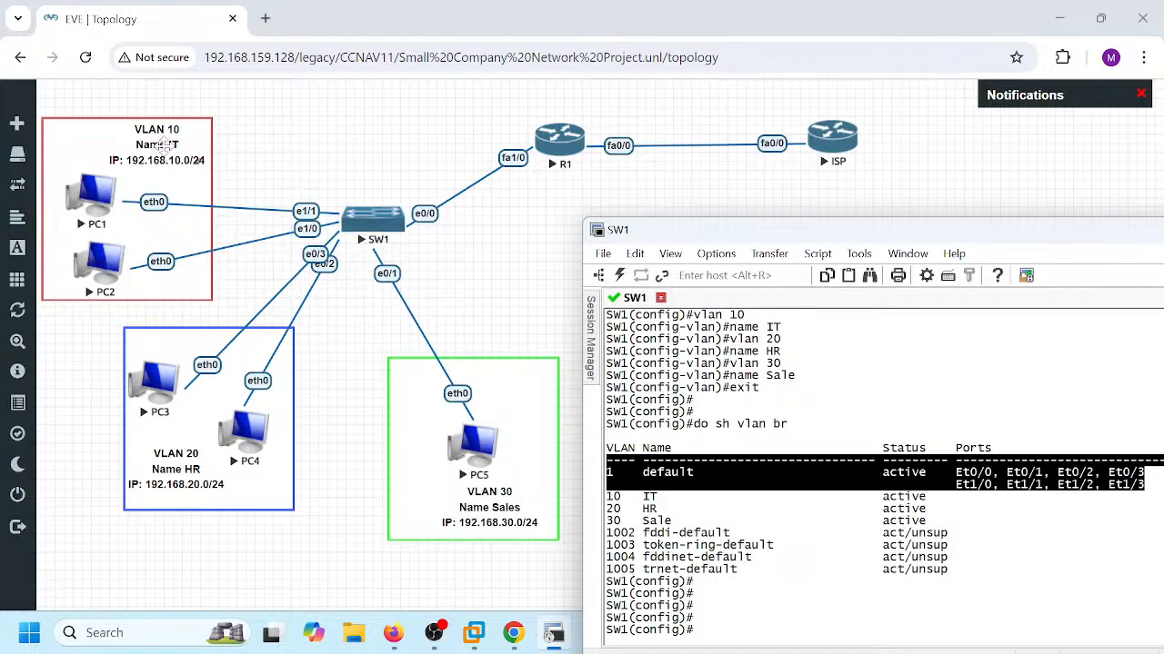
left_click(818, 523)
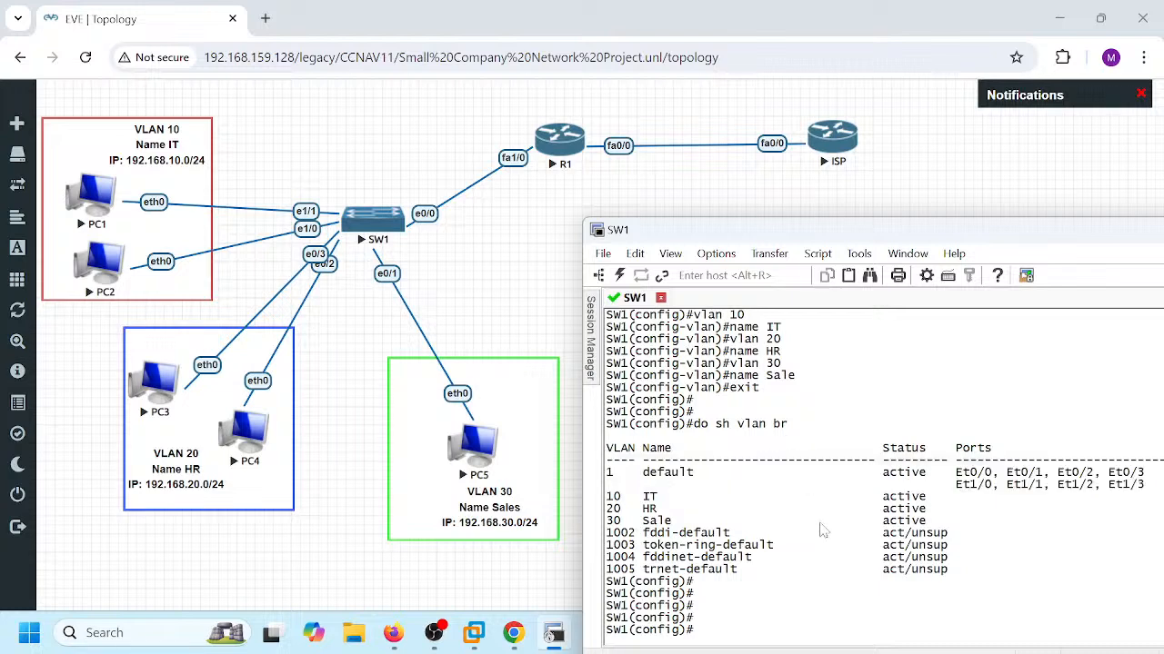
- Set SW1 interface e1/1 to switchport access mode
type("int e1/1")
key("Return")
type("sw")
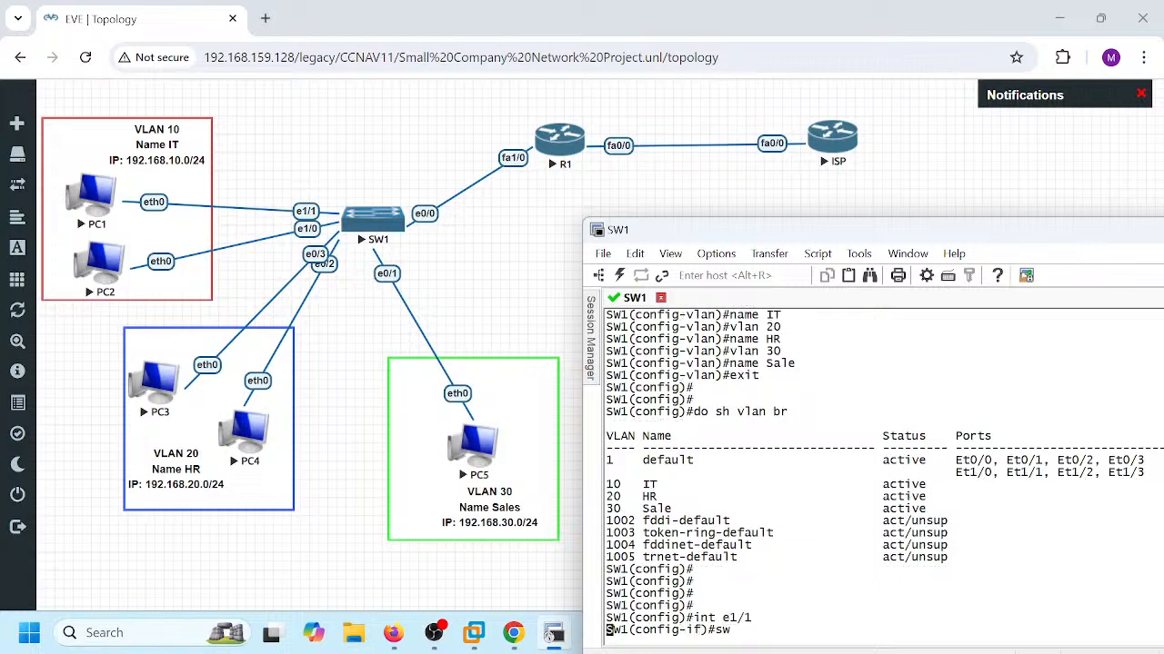
key("Tab")
type("mo")
key("Tab")
type("acc")
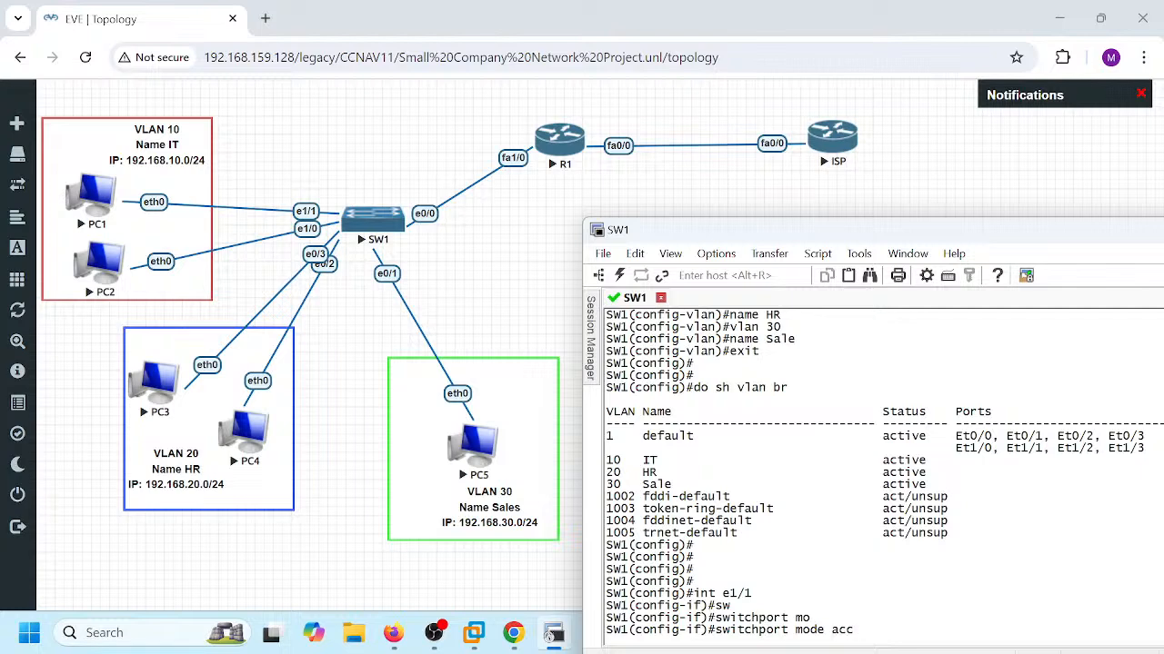
key("Return")
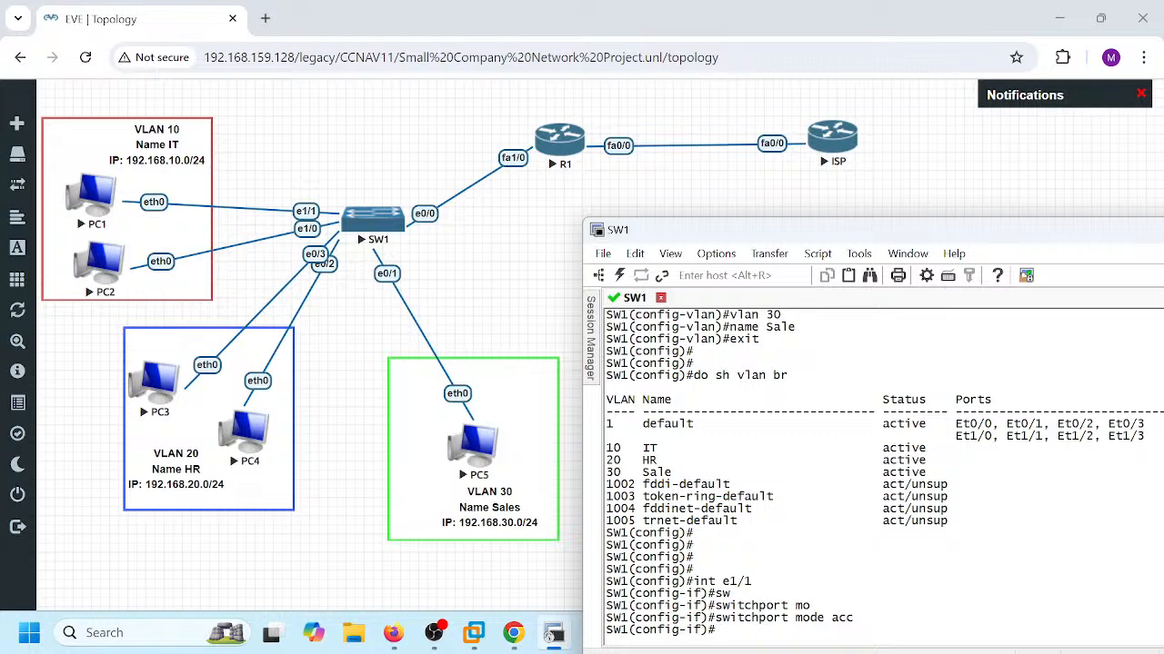
- Assign SW1 interface e1/1 to access VLAN 10
type("sw")
key("Tab")
type("acc")
key("Tab")
type("v")
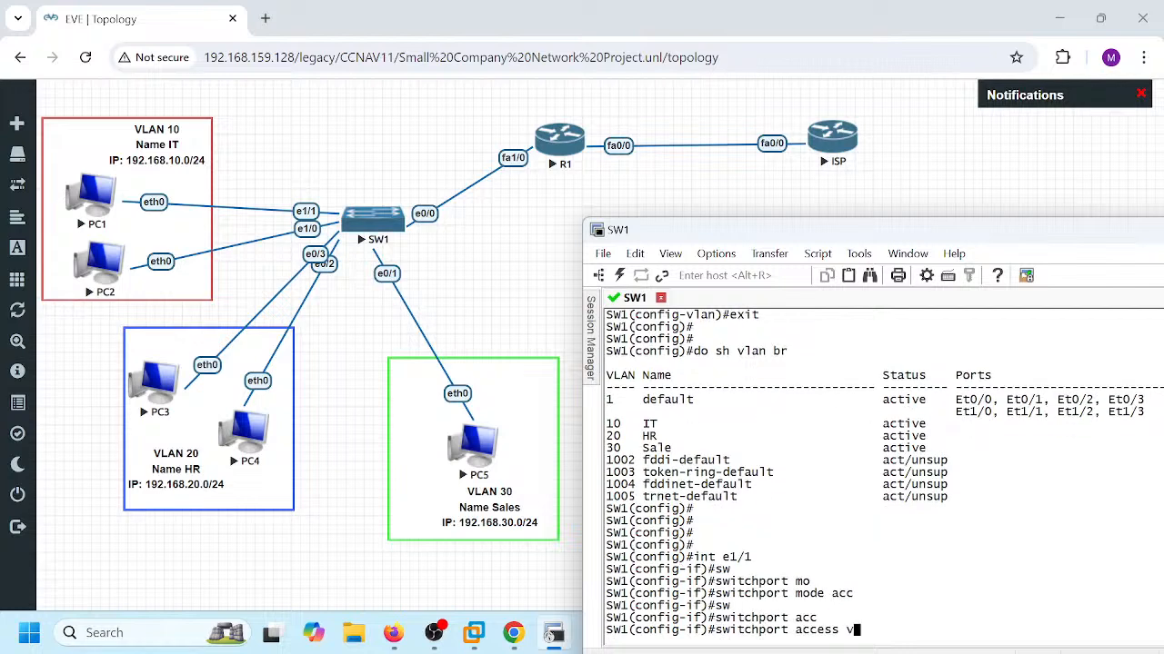
type("lan 10")
key("Return")
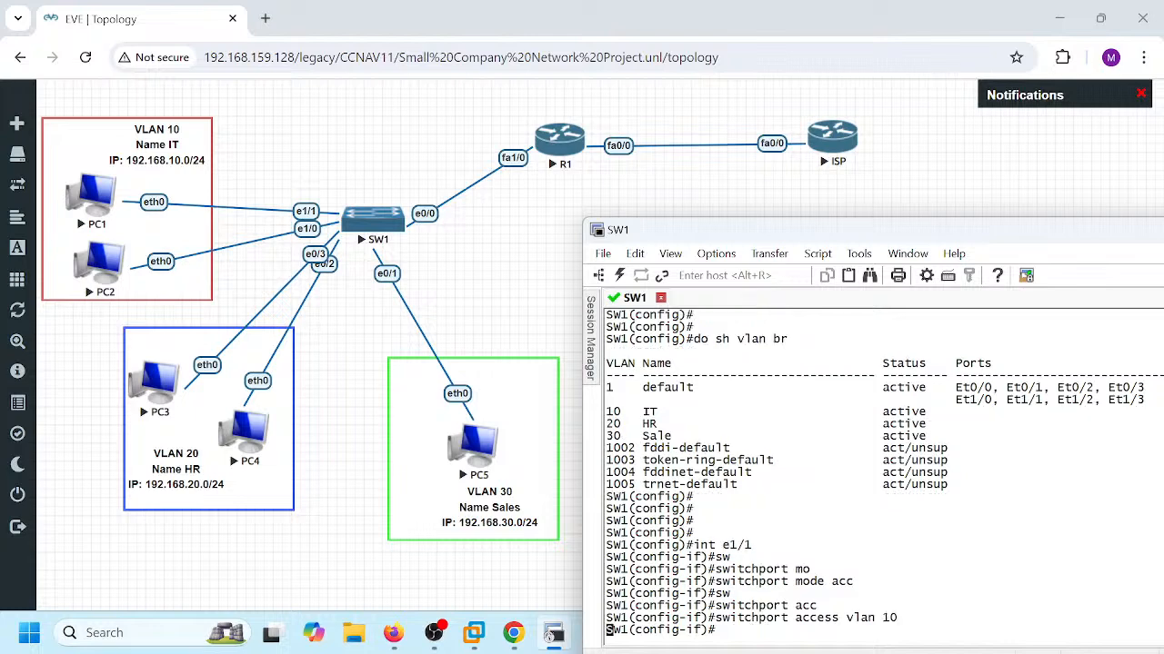
key("Return")
key("Return")
- Enter SW1 interface e1/0 and set it to switchport access mode
type("int e")
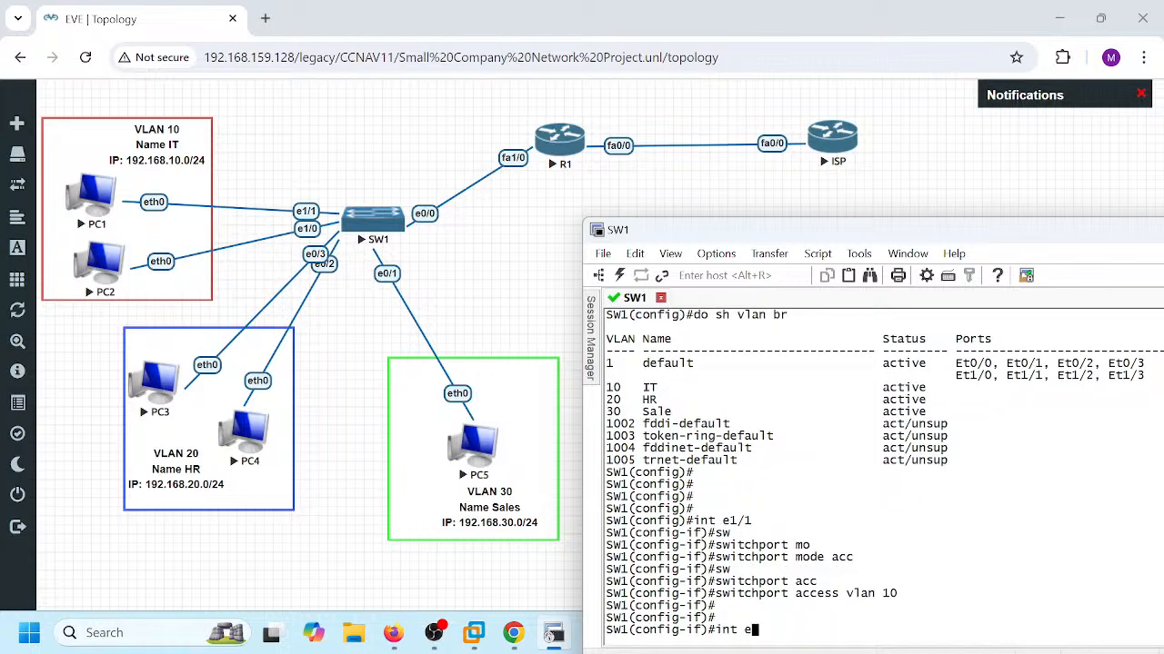
type("1/0")
key("Return")
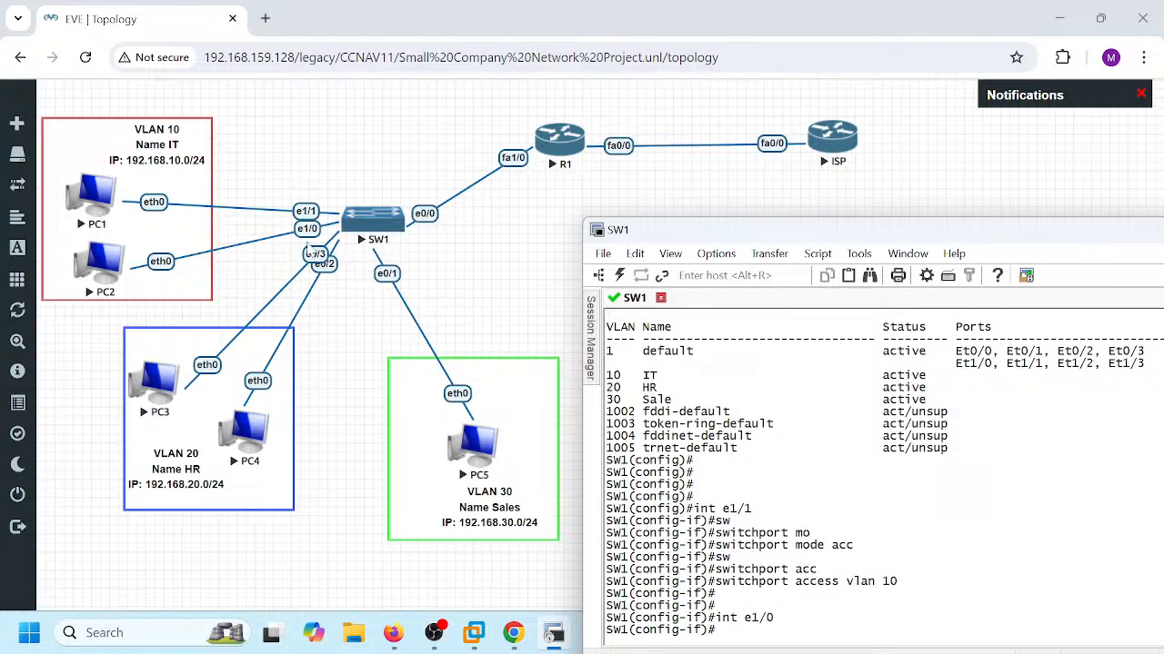
type("sw")
key("Tab")
type("mo")
key("Tab")
type("acc")
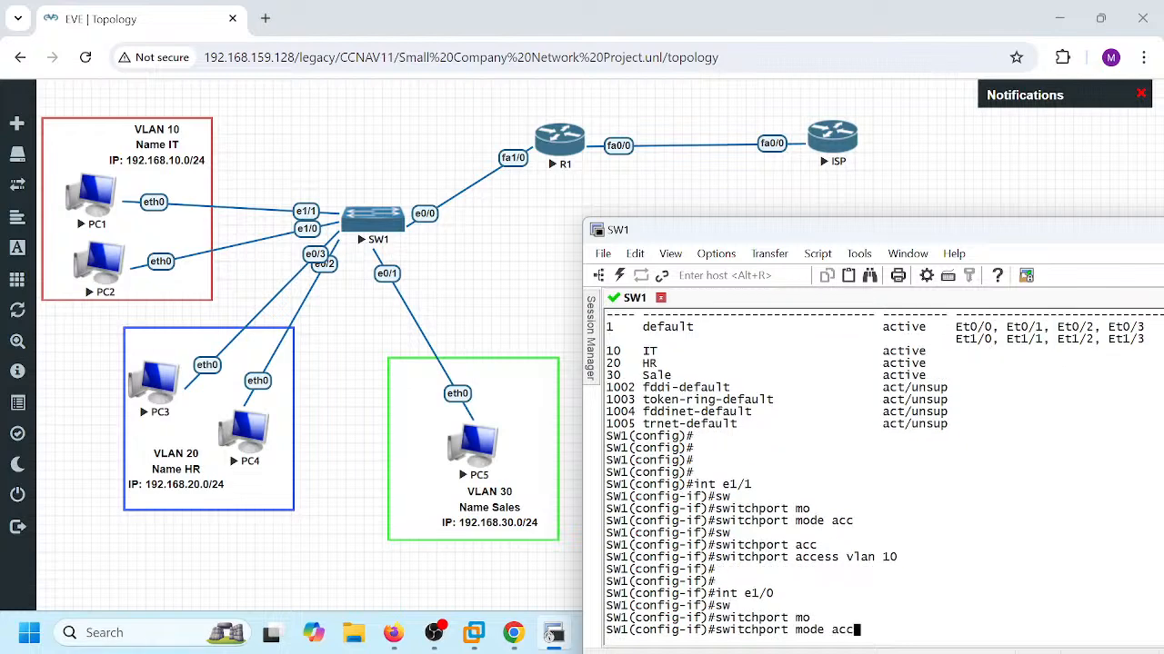
key("Return")
- Assign SW1 interface e1/0 to access VLAN 10
type("sw")
key("Tab")
type("acc")
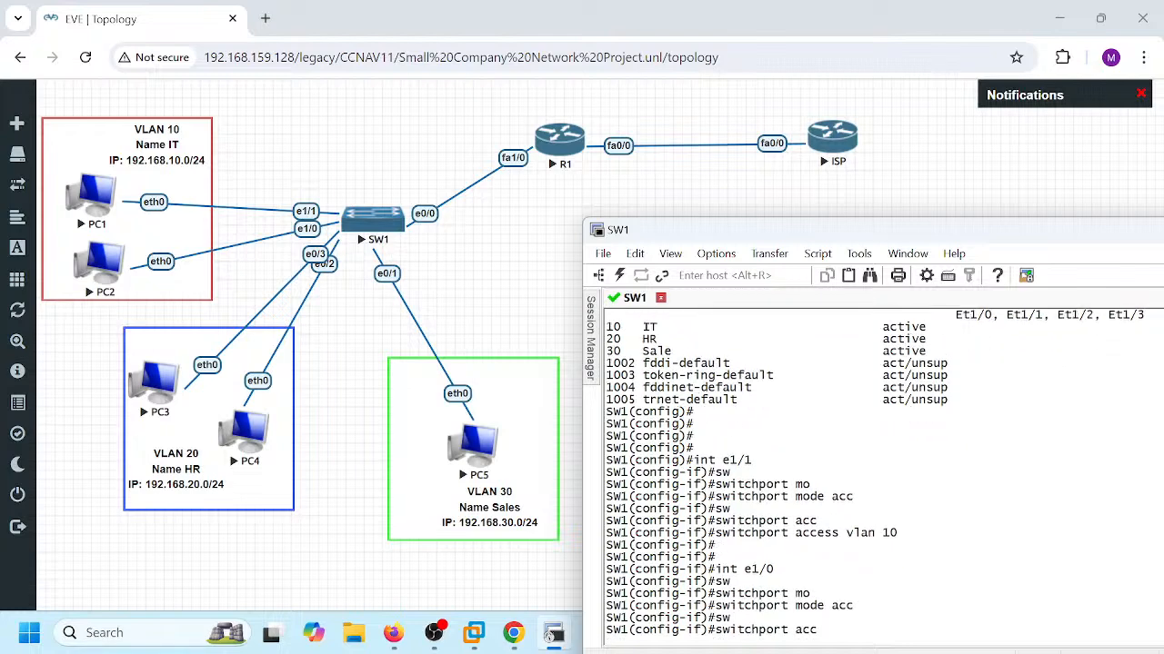
key("Tab")
type("vlan 10")
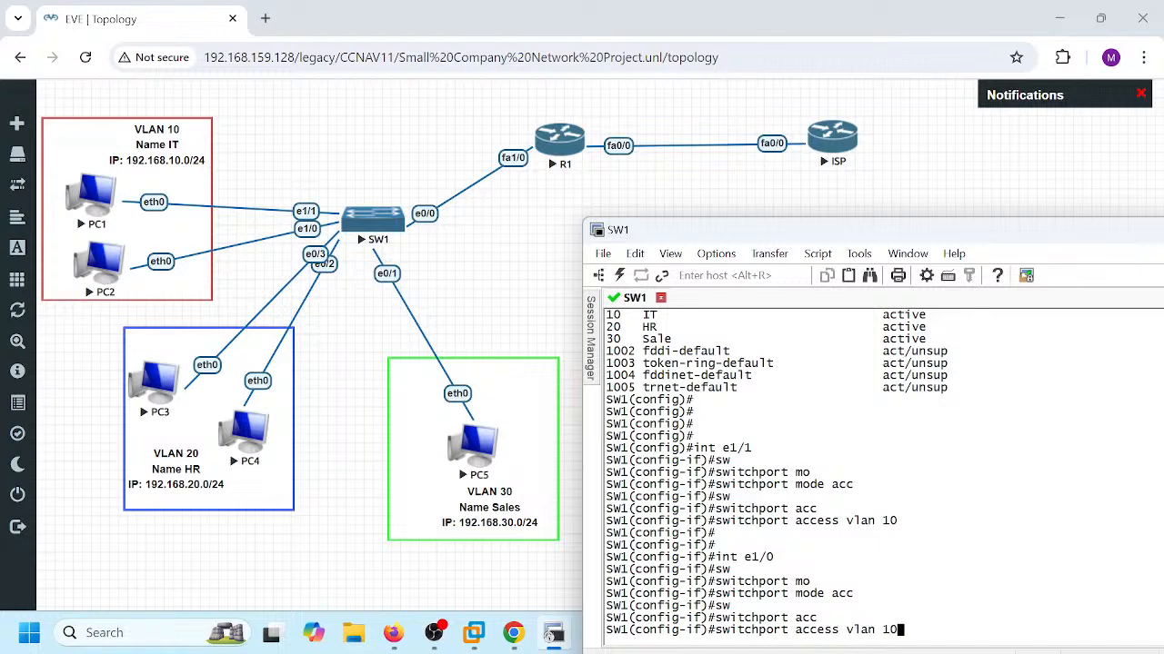
key("Return")
key("Return")
key("Return")
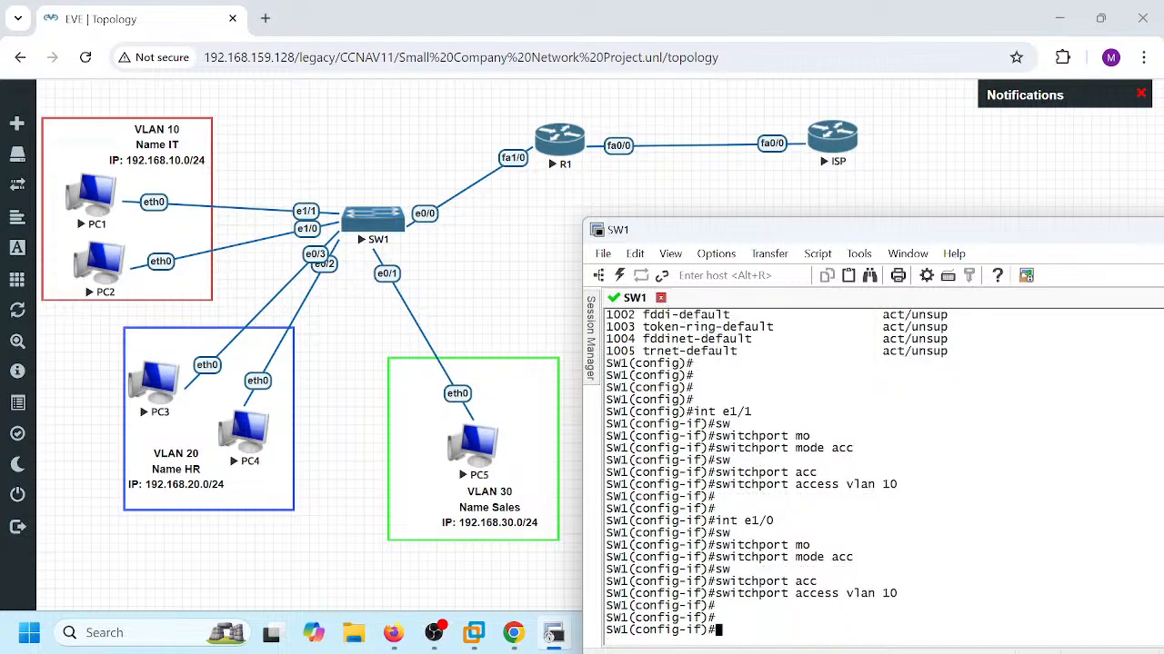
- Run "do sh vlan br" on SW1 and check the ports assigned to VLAN 10 IT and VLAN 20 HR
type("do sh vlan br")
key("Return")
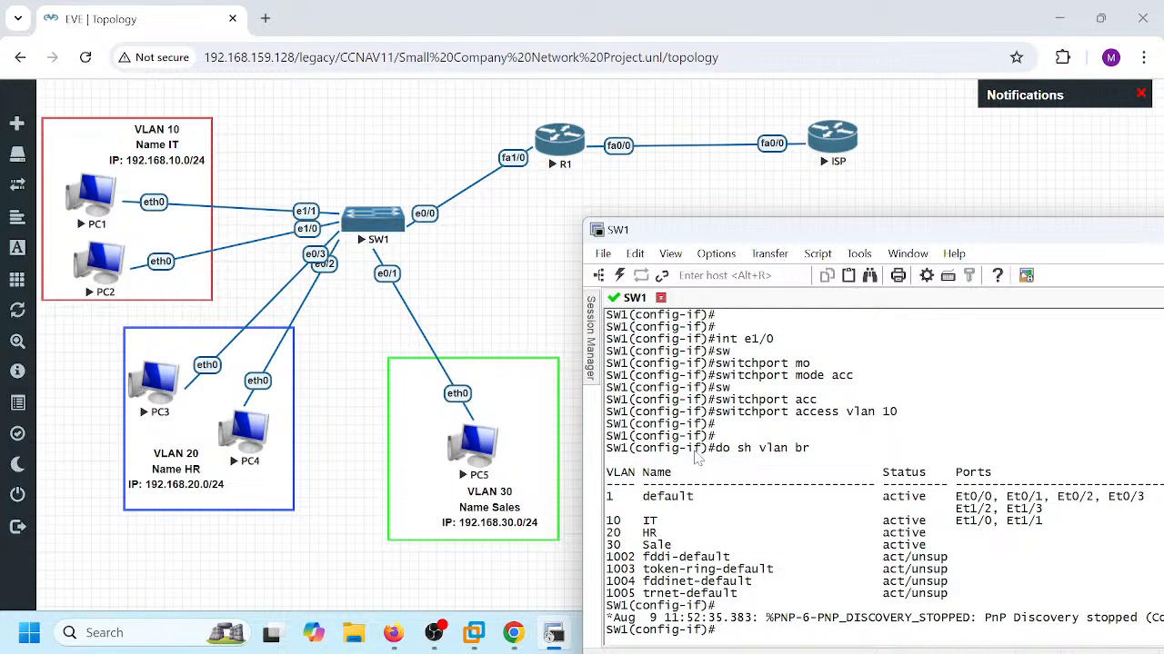
left_click_drag(705, 458, 636, 464)
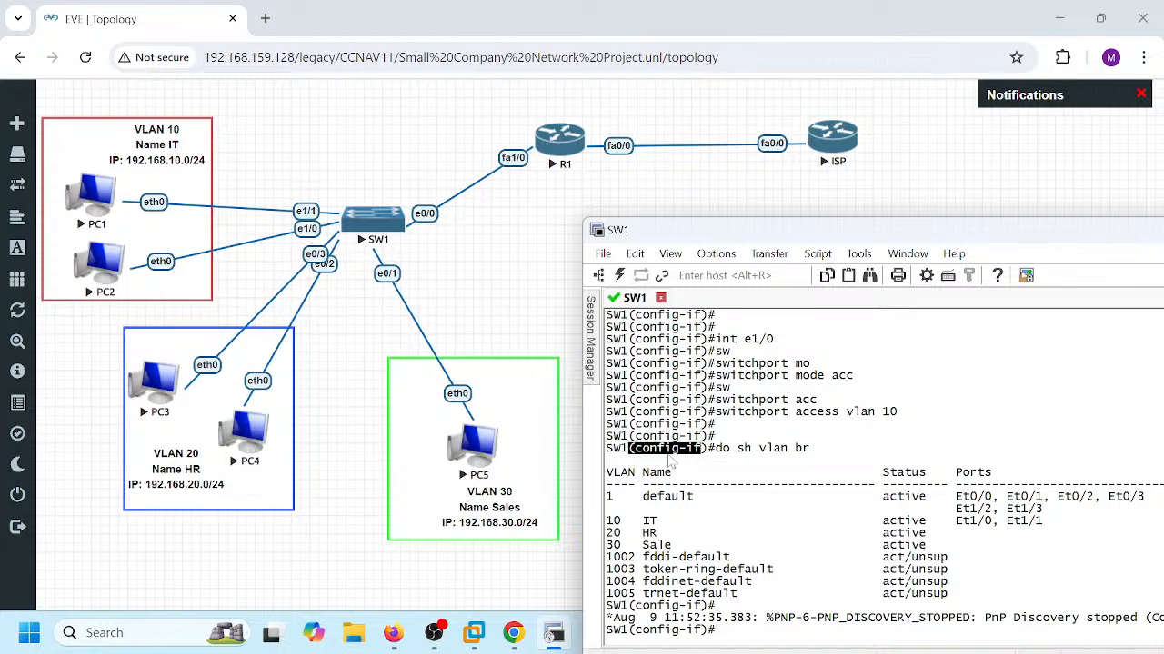
double_click(724, 450)
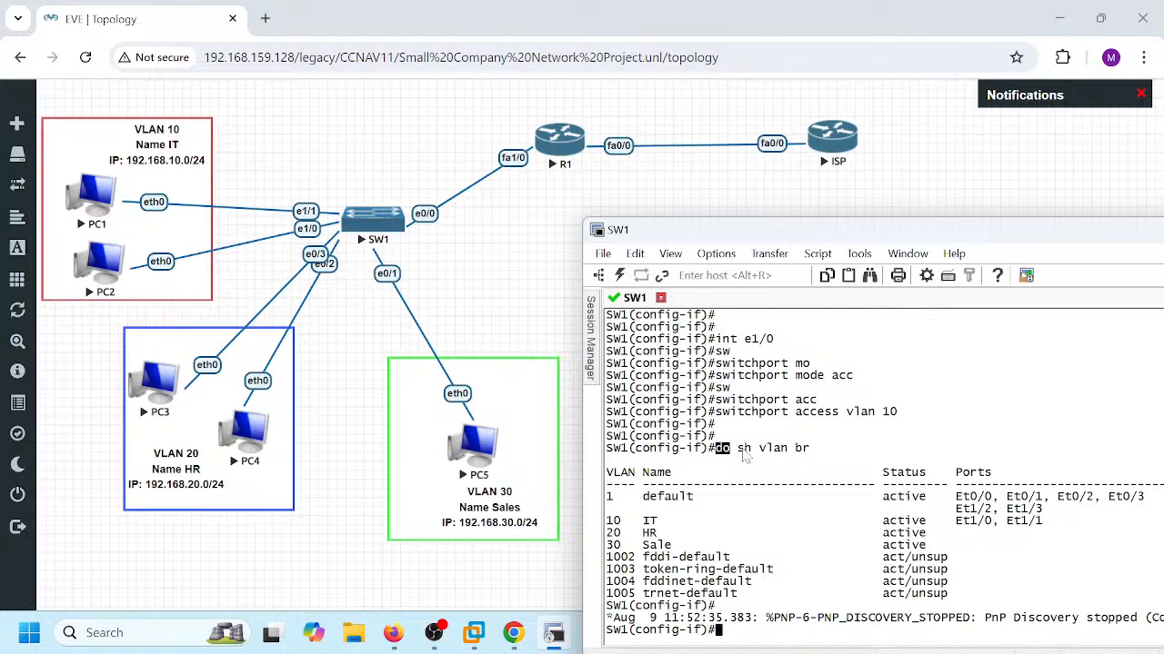
left_click_drag(734, 450, 827, 454)
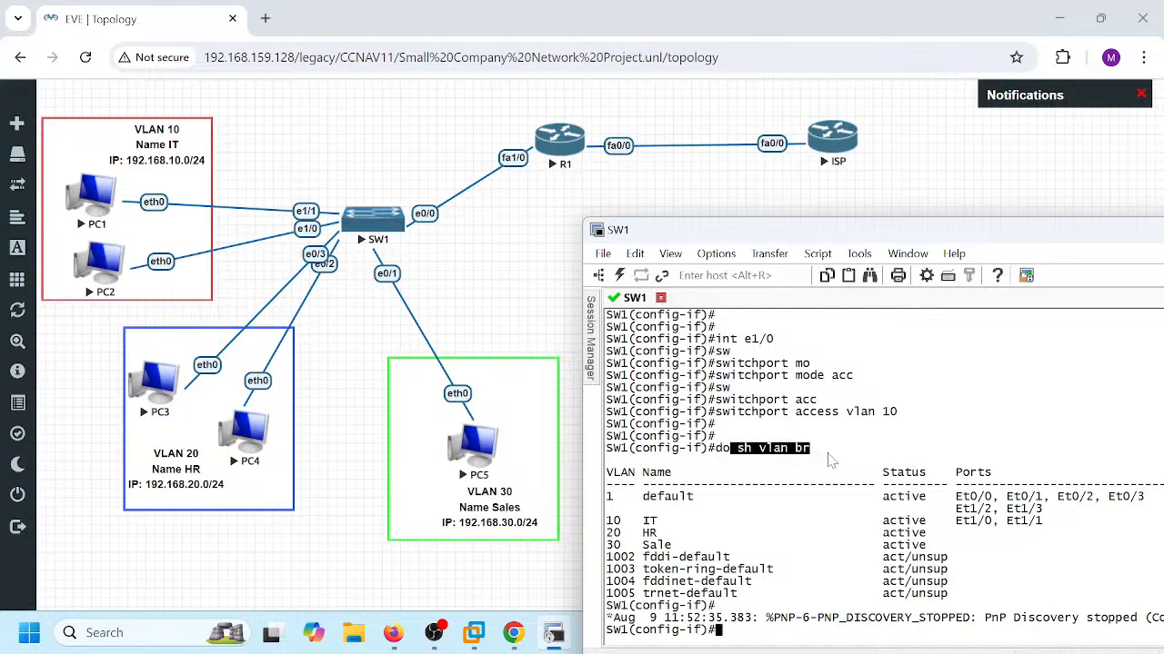
left_click(828, 454)
left_click_drag(1044, 523, 605, 525)
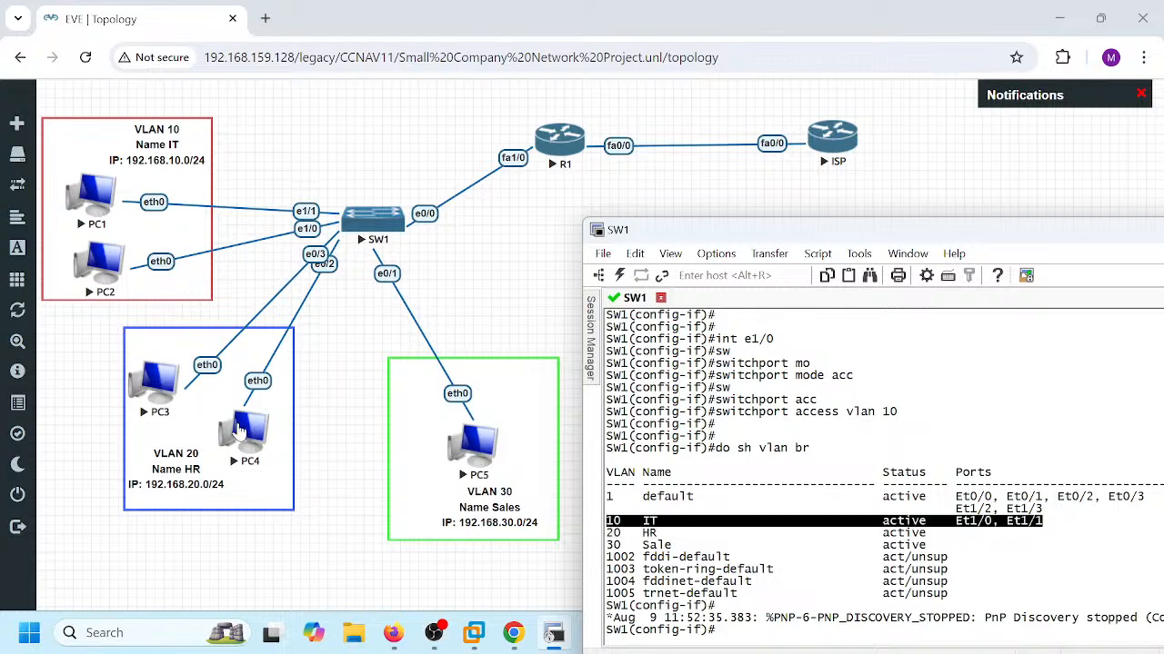
left_click_drag(947, 536, 607, 538)
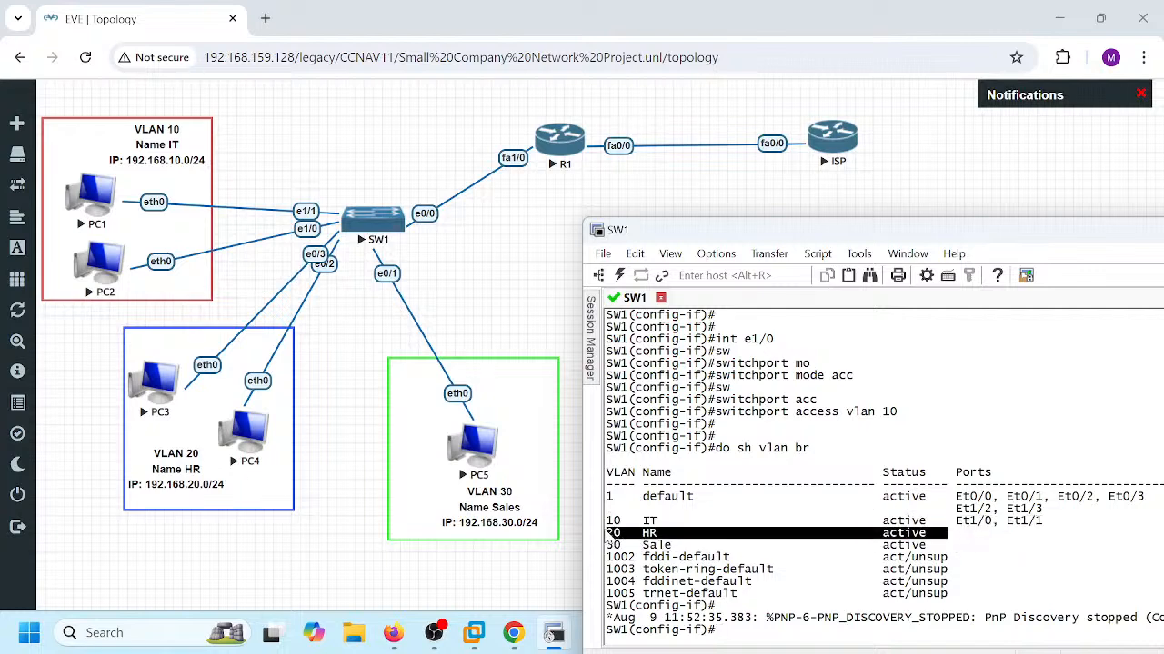
left_click(960, 538)
left_click_drag(958, 535, 1025, 536)
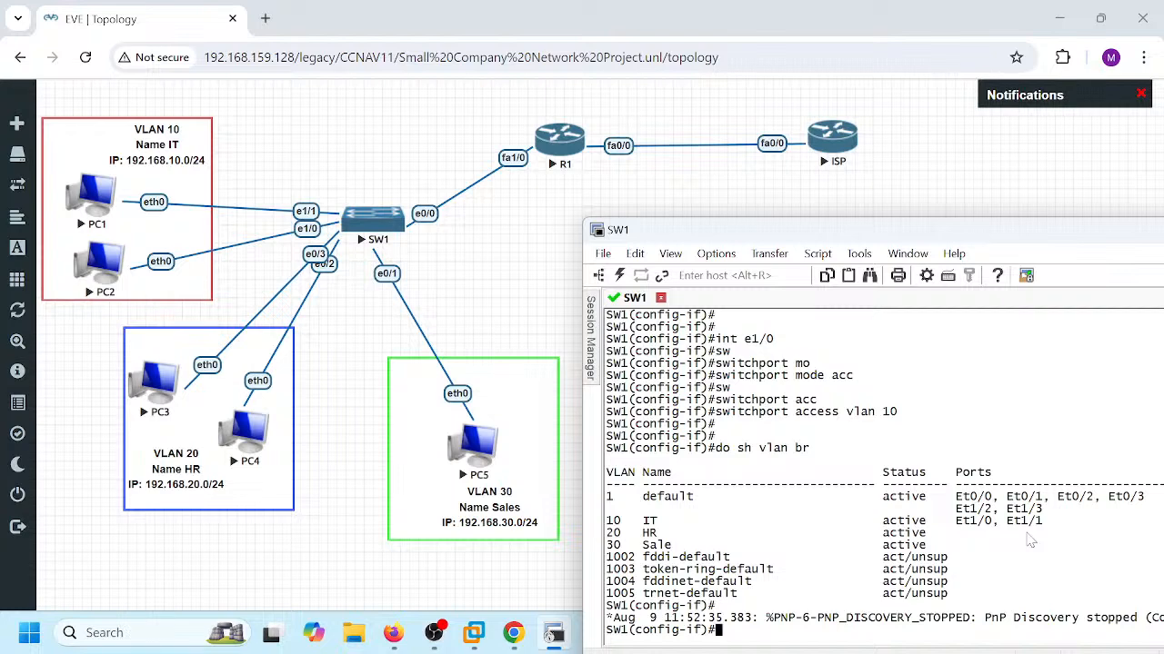
- Exit interface configuration mode on SW1
type("exot")
key("Return")
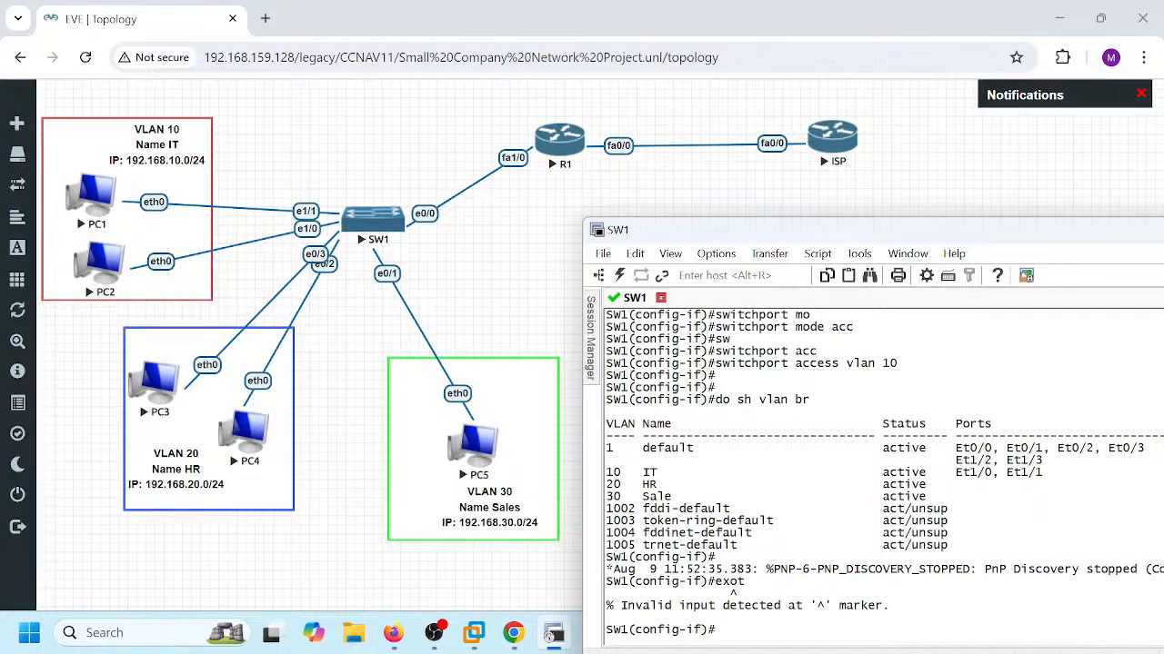
type("exit")
key("Return")
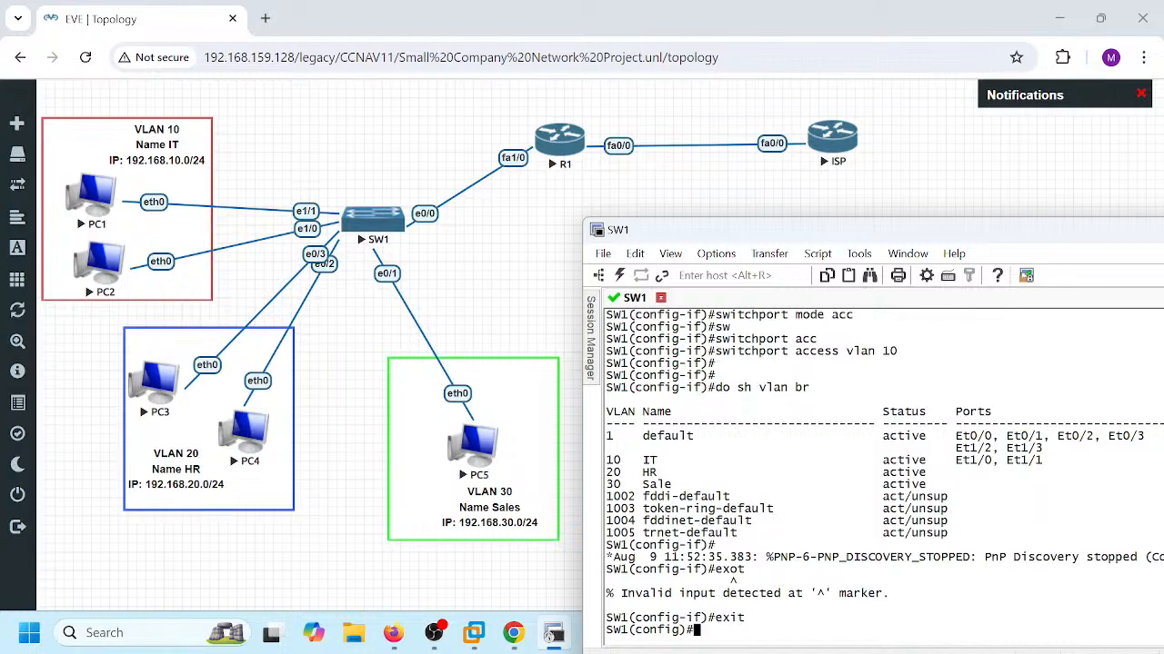
- Move PC4 slightly within the VLAN 20 box to separate its link labels, and reposition the SW1 console to show its last lines
mouse_move(245, 439)
left_mouse_down()
mouse_move(295, 445)
mouse_move(262, 439)
left_mouse_up()
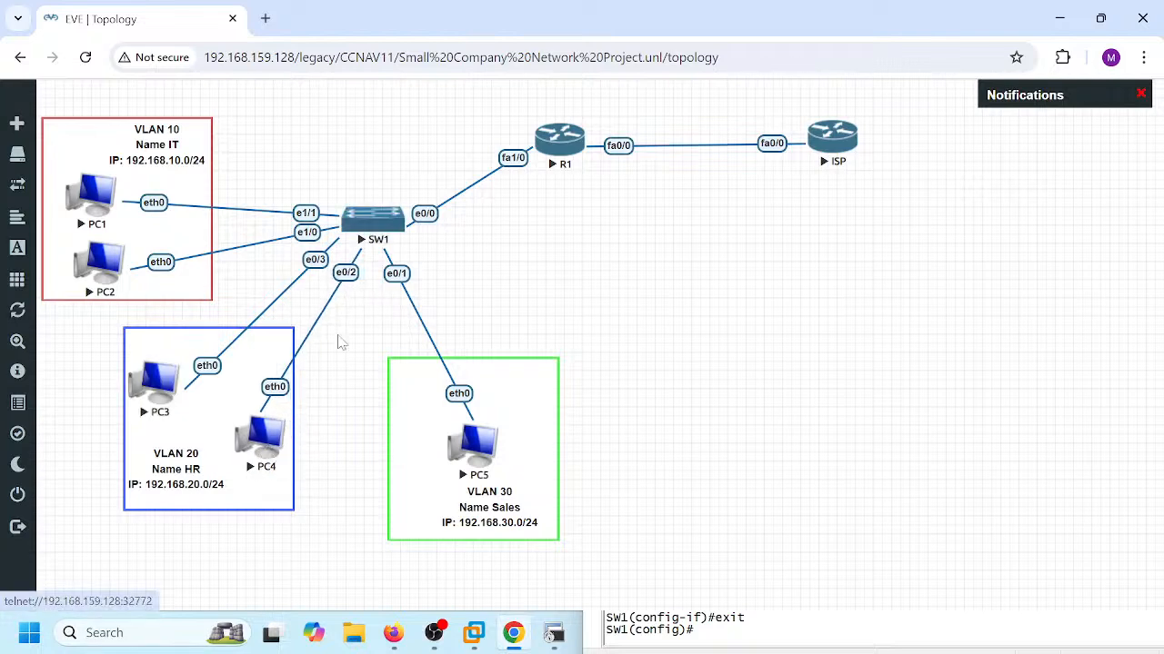
left_click(671, 637)
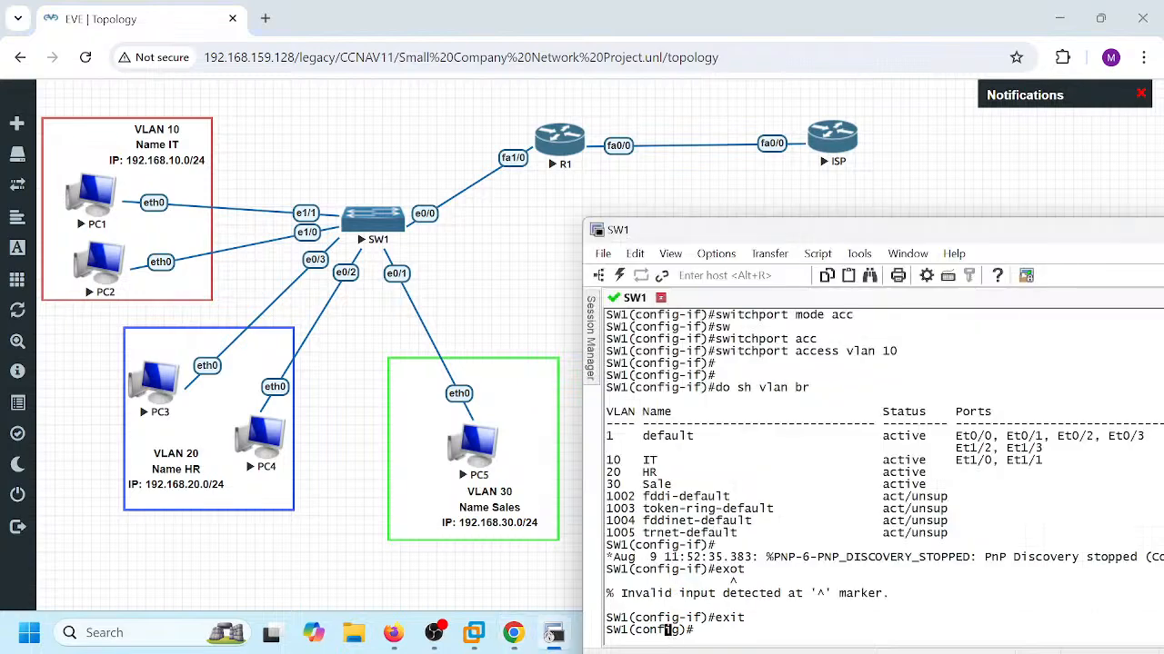
left_click_drag(800, 229, 805, 181)
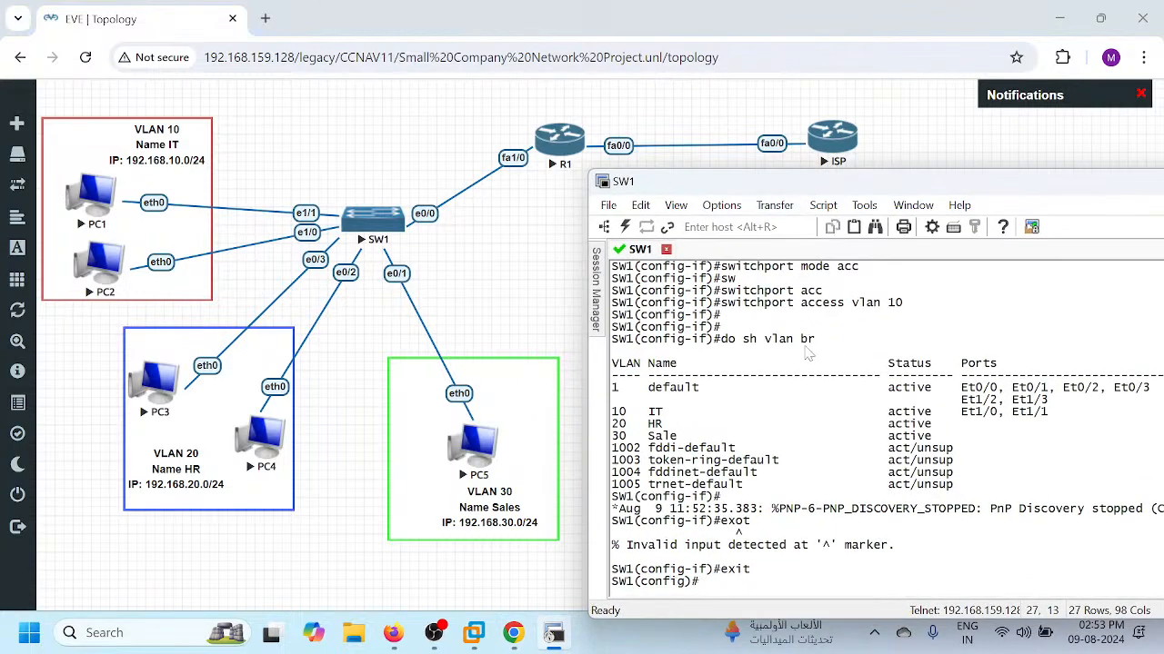
- Enter interface range configuration mode for e0/2-3 on SW1
key("Return")
key("Return")
key("Return")
type("int ran")
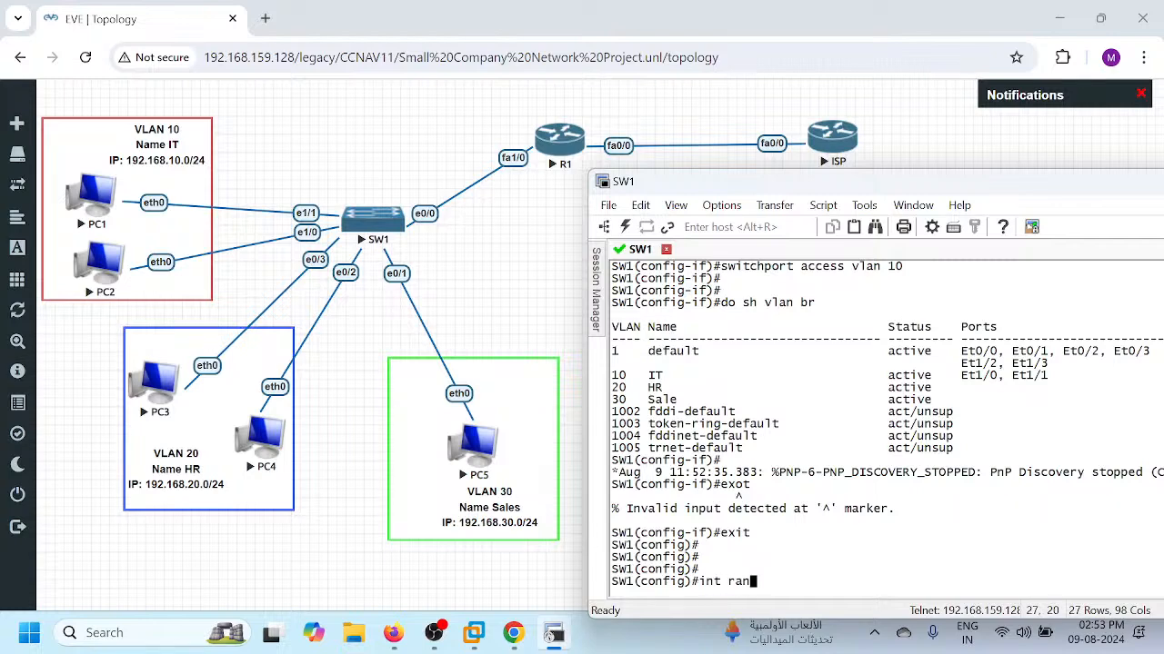
key("Tab")
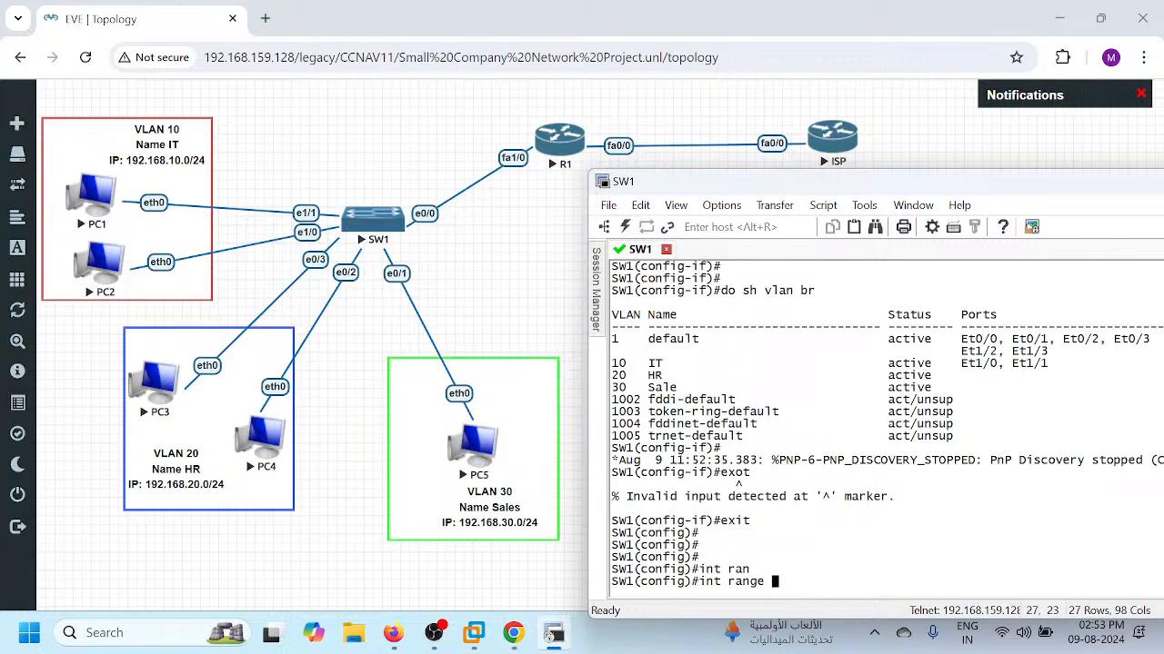
type("e02-3")
key("Return")
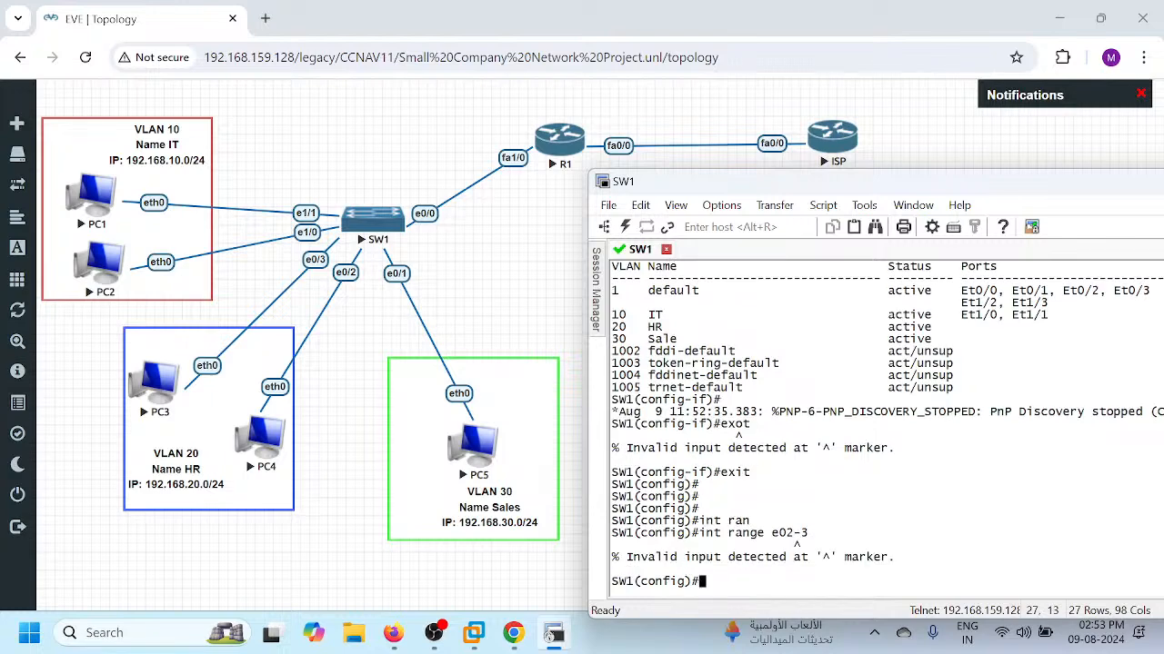
key("Up")
key("BackSpace")
key("BackSpace")
key("BackSpace")
type("/2-3")
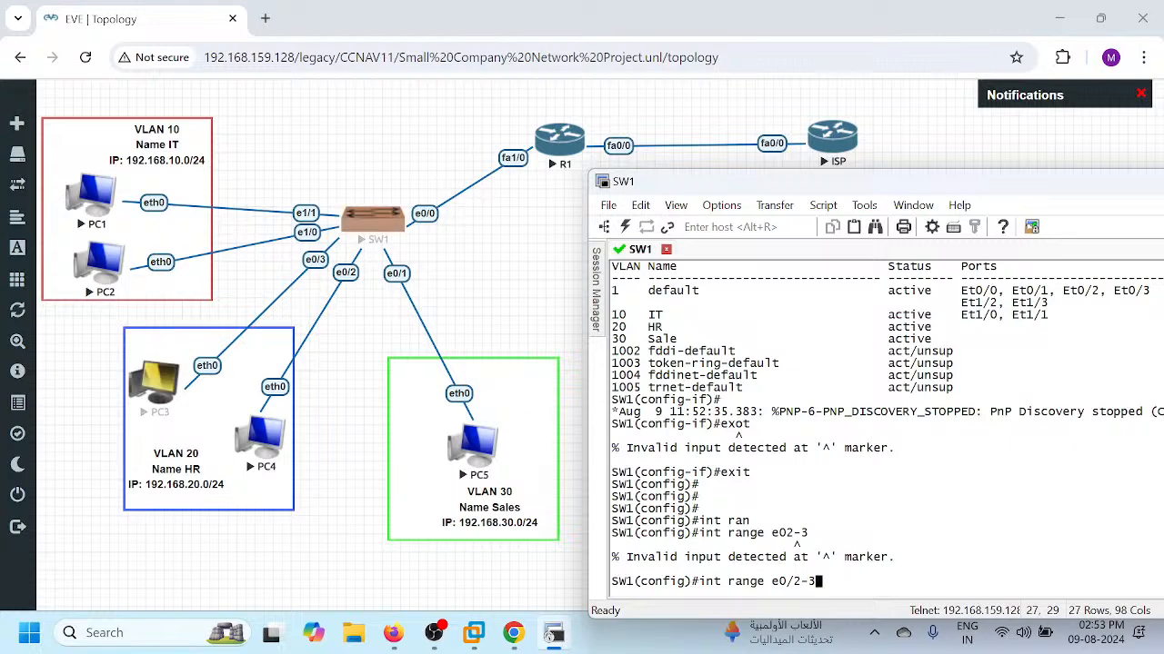
key("Return")
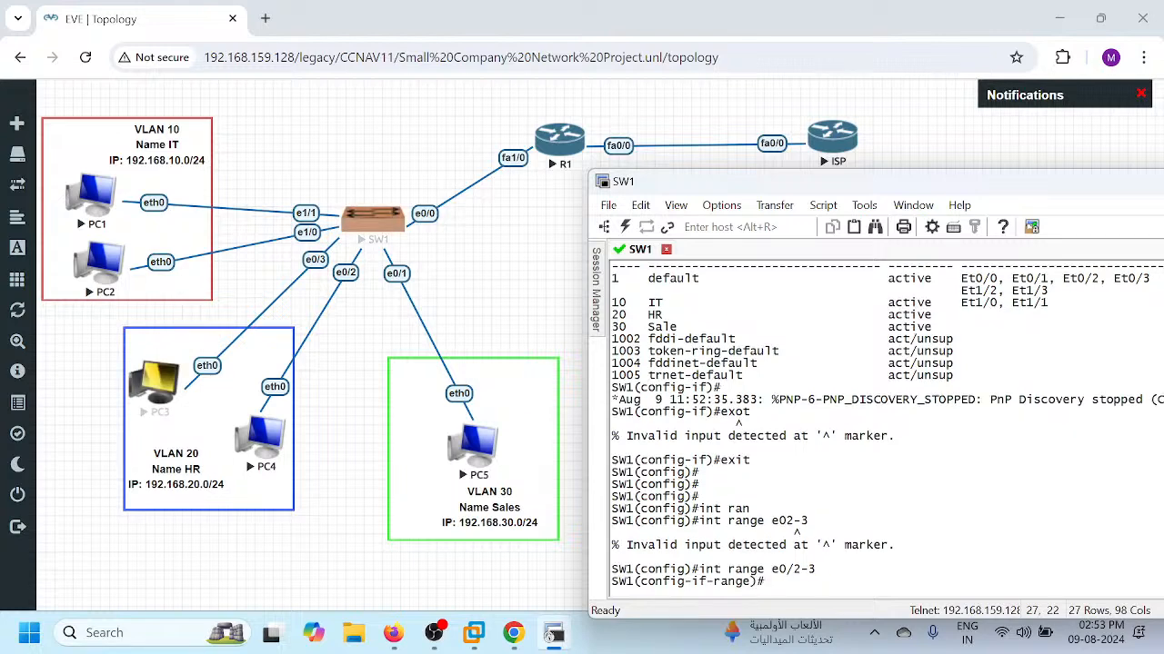
- Set the SW1 interface range e0/2-3 to switchport access mode
type("sw")
key("Tab")
type("mo")
key("Tab")
type("acc")
key("Return")
- Assign the interface range e0/2-3 to access VLAN 20 and save the configuration with "do wr"
type("sw")
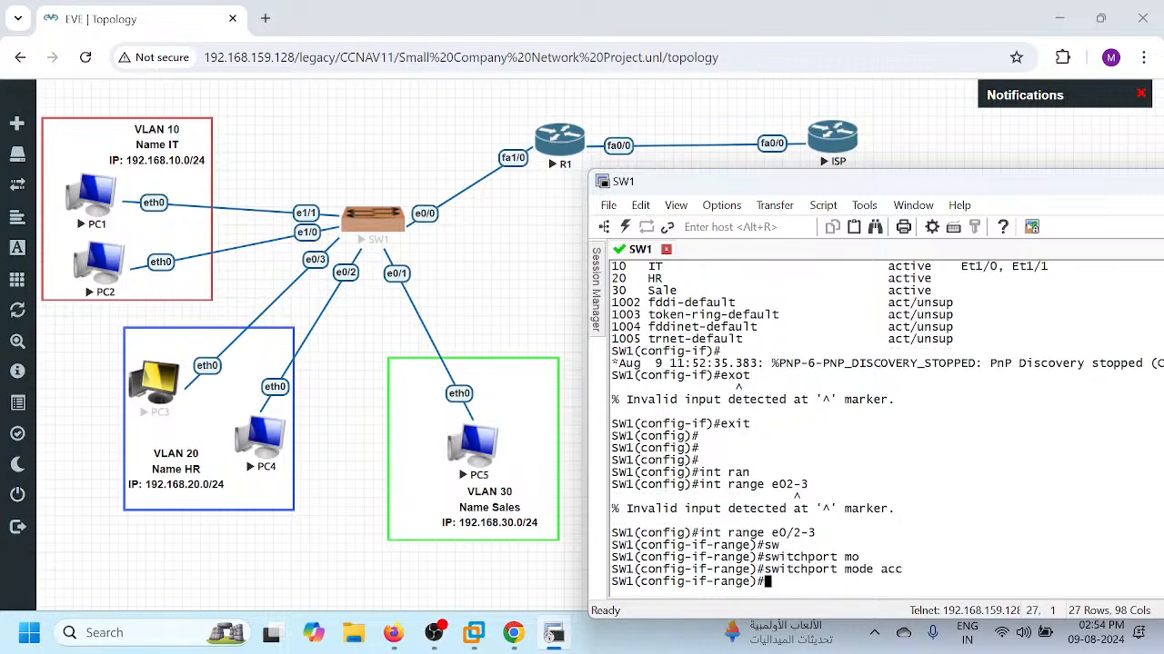
key("Tab")
type("acc")
key("Tab")
type("vlan 20")
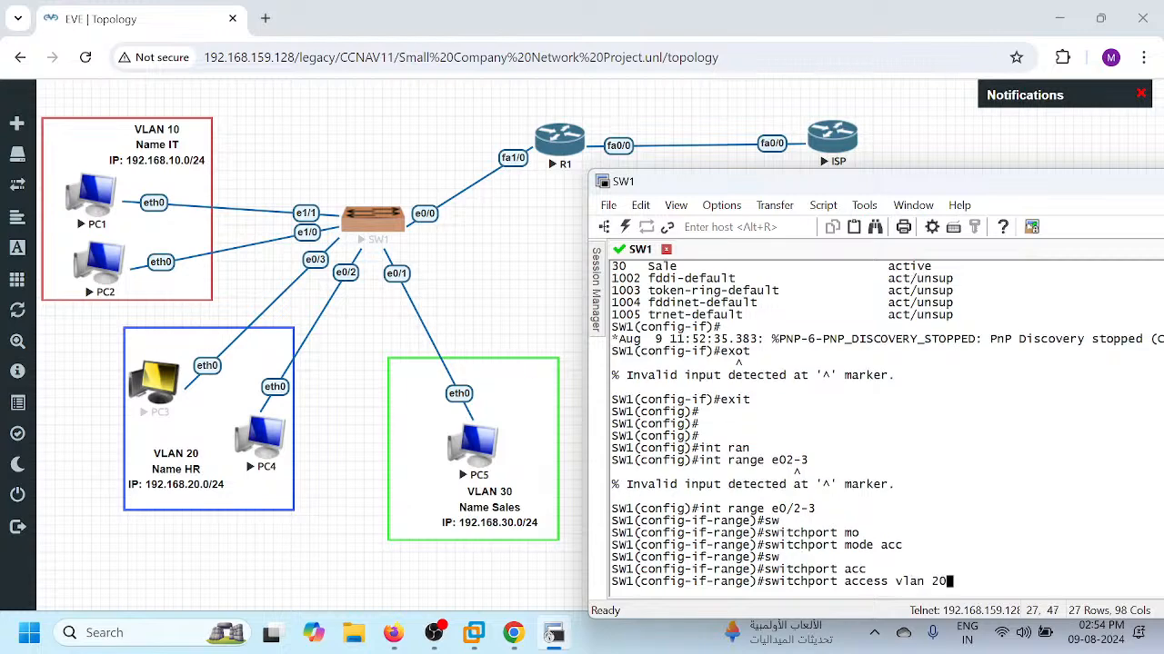
key("Return")
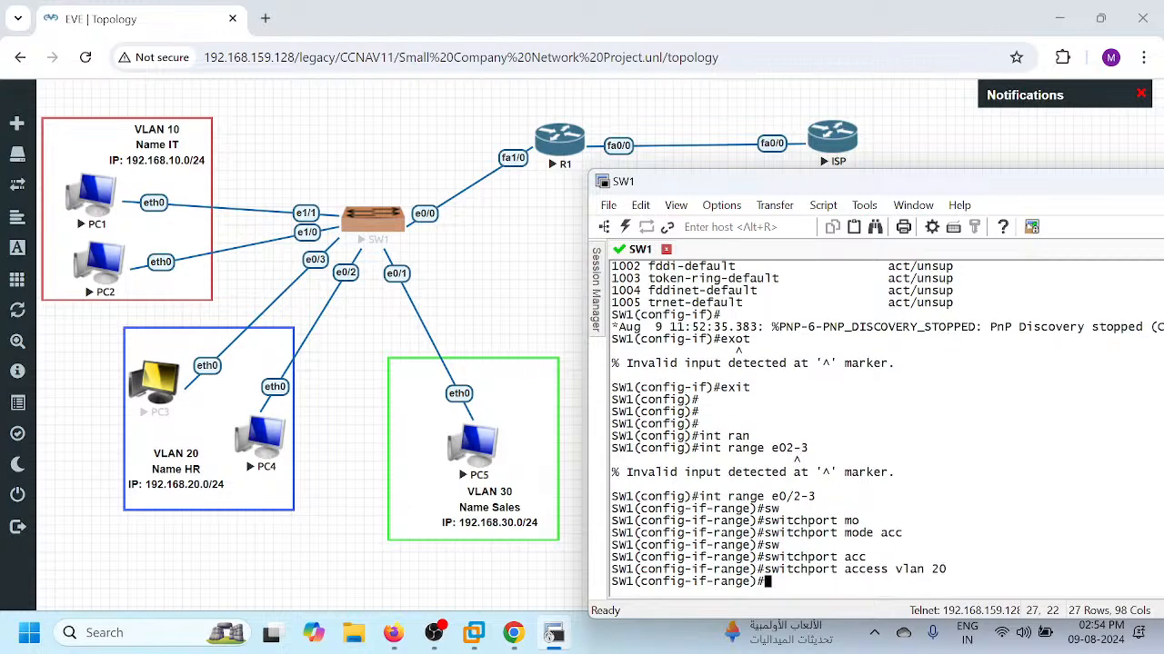
type("do wr")
key("Return")
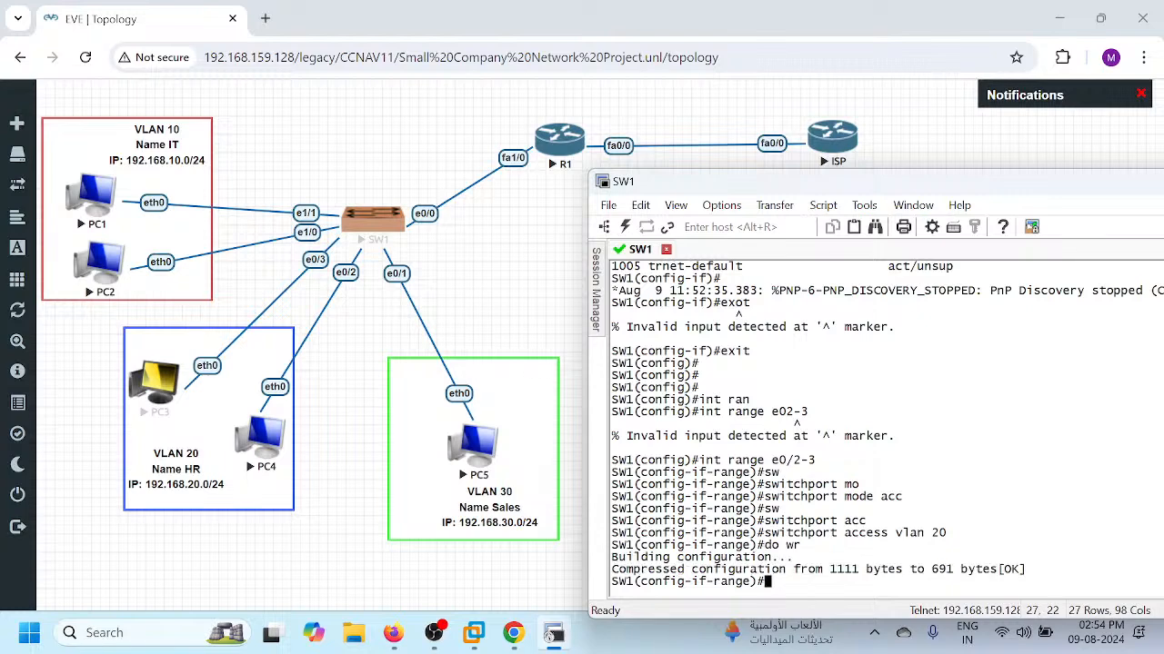
- Exit interface range mode, run "do sh vlan br" on SW1 and check the ports assigned to VLAN 20 HR
type("exit")
key("Return")
key("Return")
key("Return")
type("do")
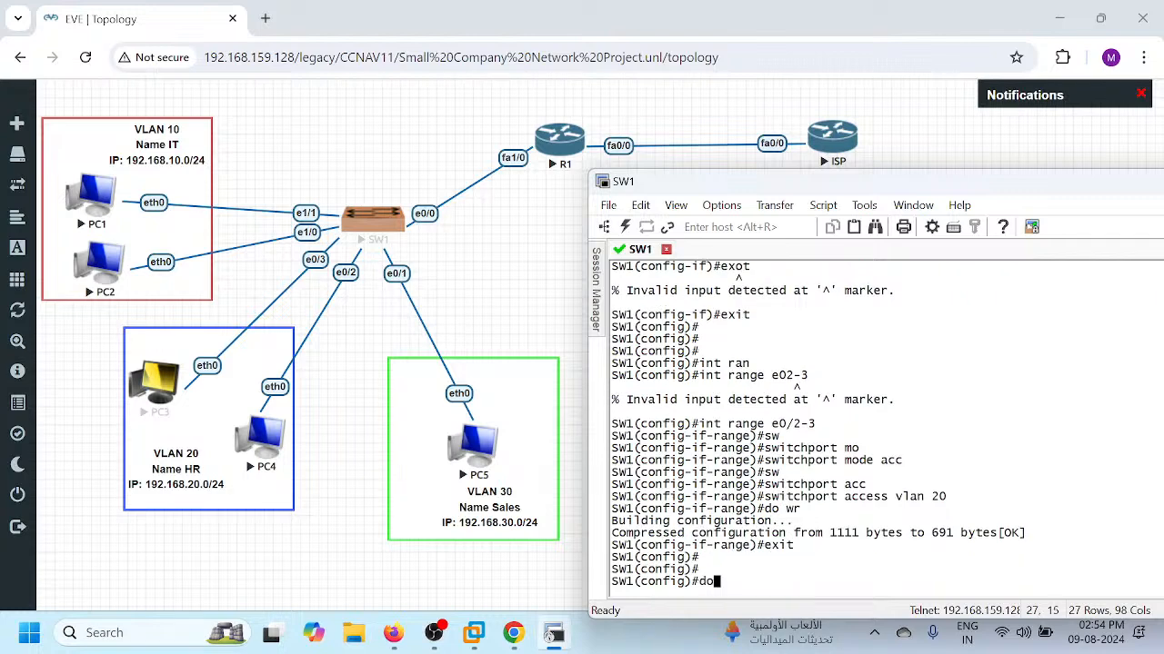
type(" sh vlan br")
key("Return")
key("Return")
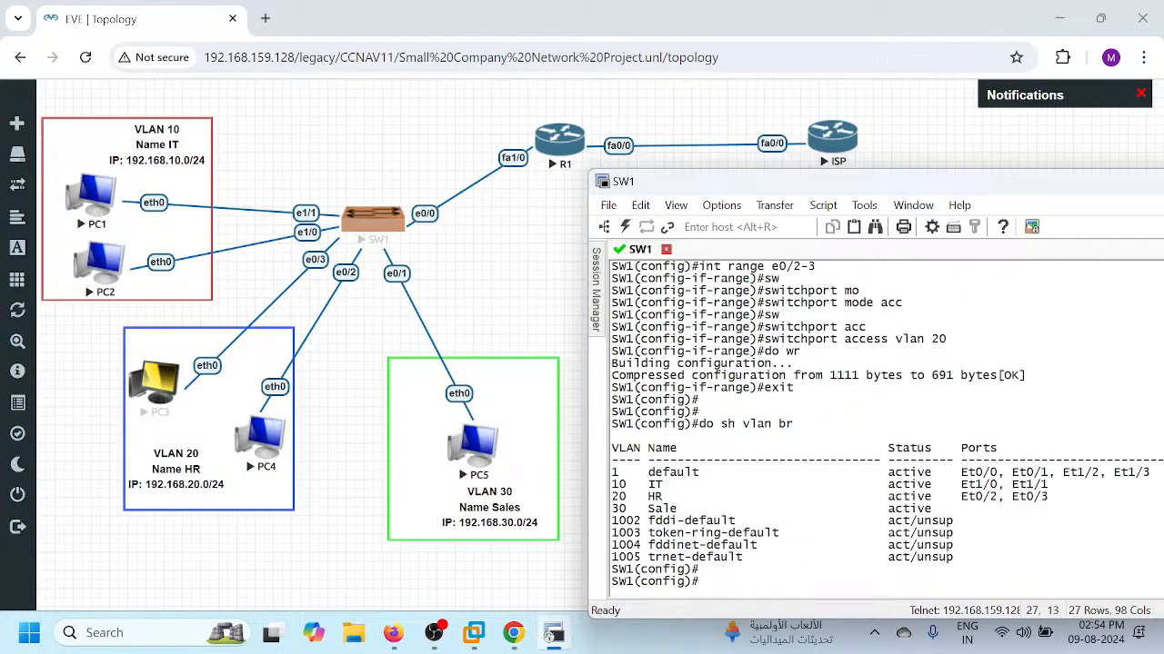
left_click_drag(1049, 497, 606, 498)
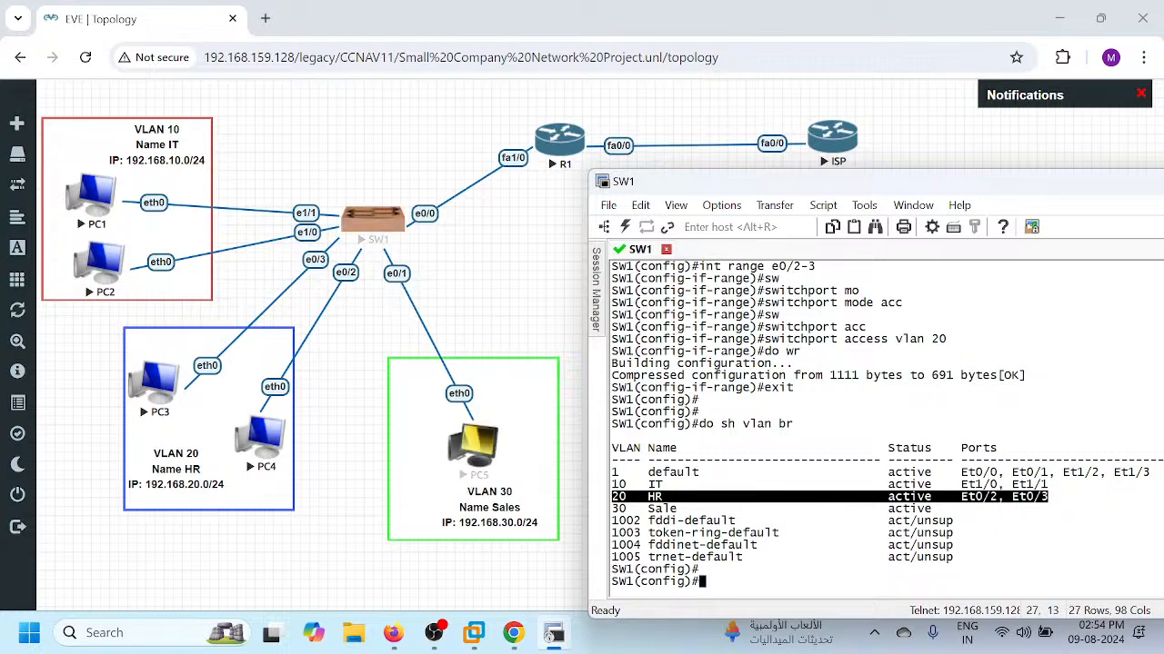
left_click(925, 564)
- Enter SW1 interface e0/1 and set it to switchport access mode
type("int e0/1")
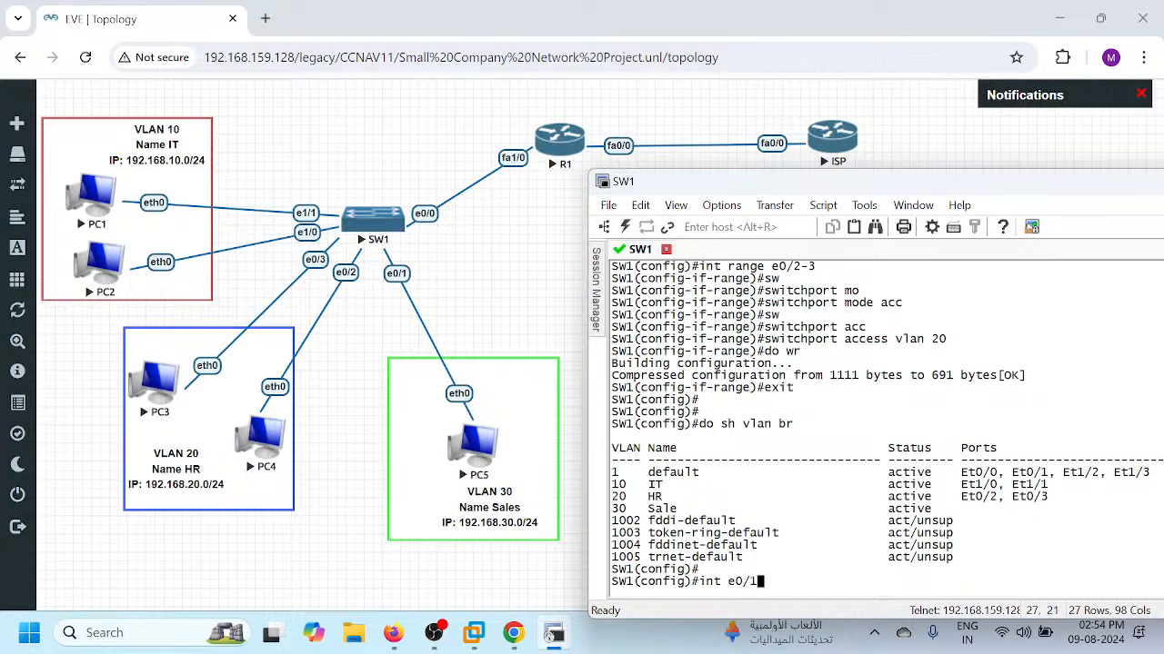
key("Return")
type("sw")
key("Tab")
type("mo")
key("Tab")
type("acc")
key("Return")
- Assign SW1 interface e0/1 to access VLAN 30 and save the configuration with "do wr"
type("sw")
key("Tab")
type("acc")
key("Tab")
type("vla")
key("Tab")
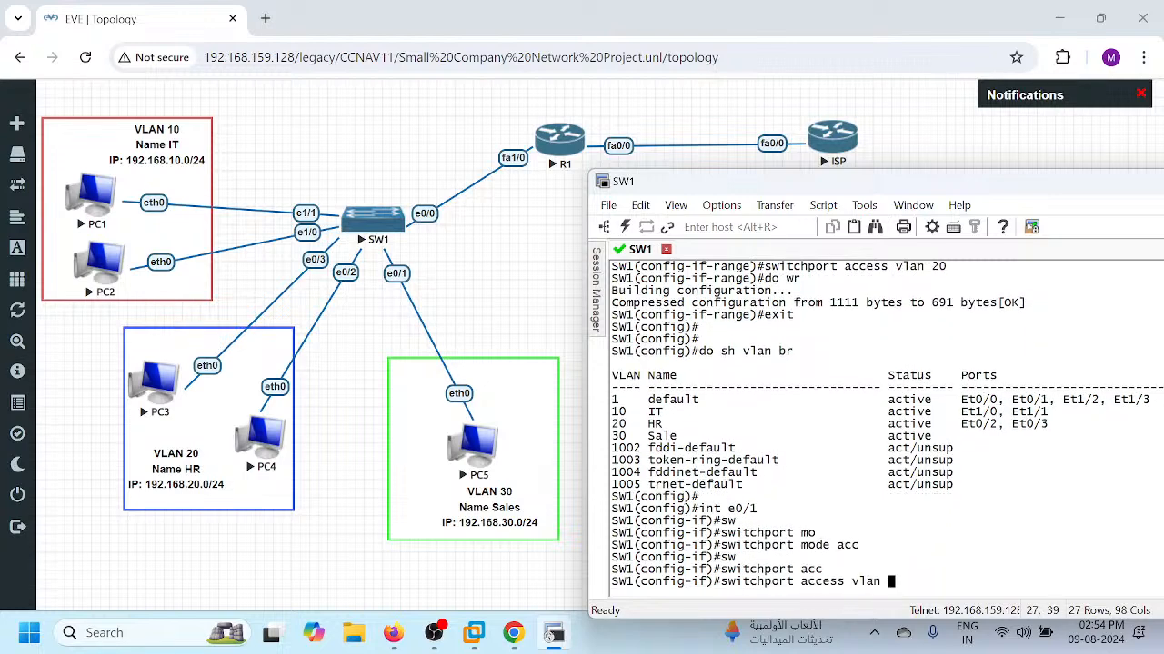
type("30")
key("Return")
key("Return")
key("Return")
type("do wr")
key("Return")
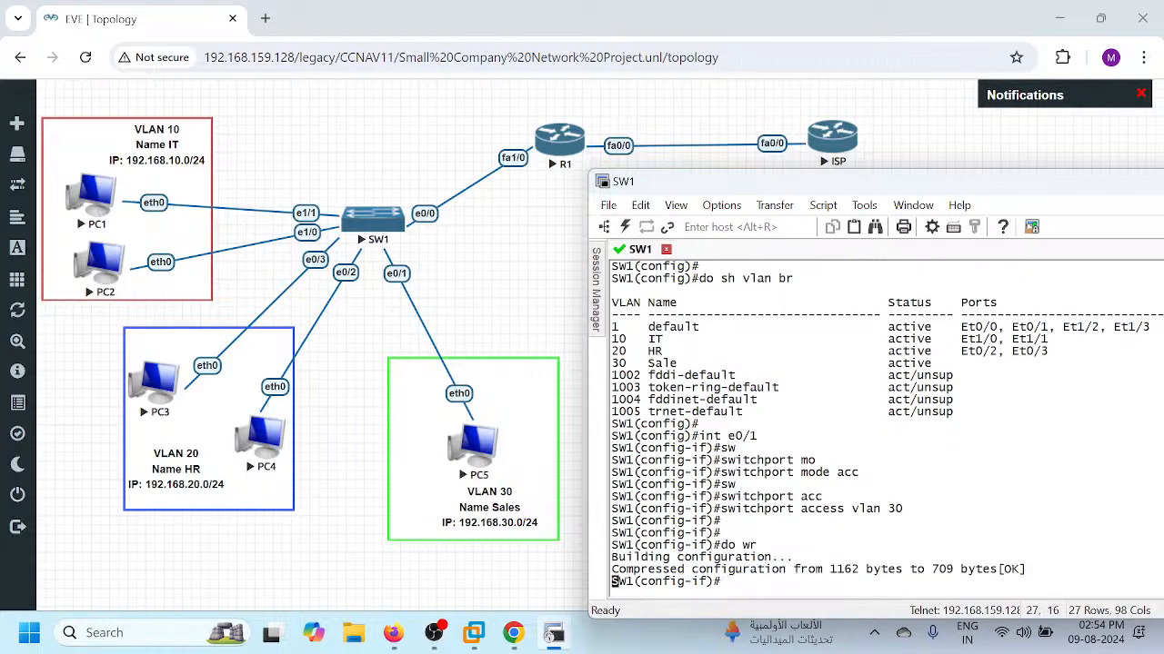
- Exit the interface and global configuration modes on SW1 to return to the privileged EXEC prompt
type("exit")
key("Return")
key("Return")
key("Return")
key("Return")
type("exit")
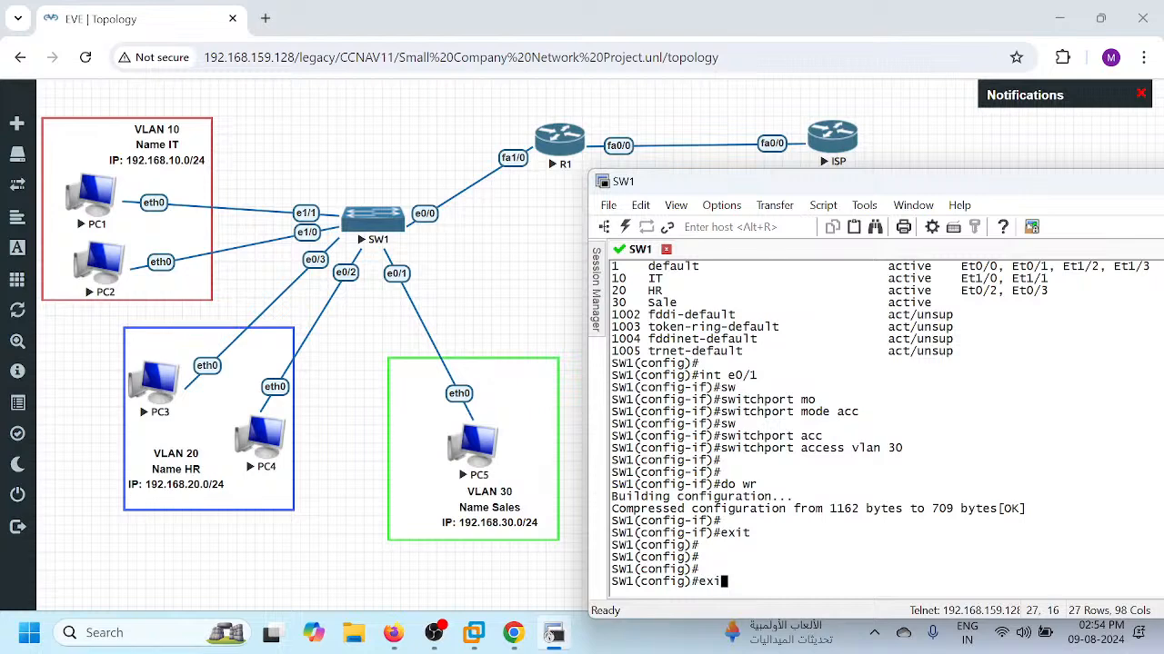
key("Return")
key("Return")
key("Return")
key("Return")
- Run "sh vlan br" on SW1 and check the port assignments of VLANs 10, 20 and 30
type("sh vlan br")
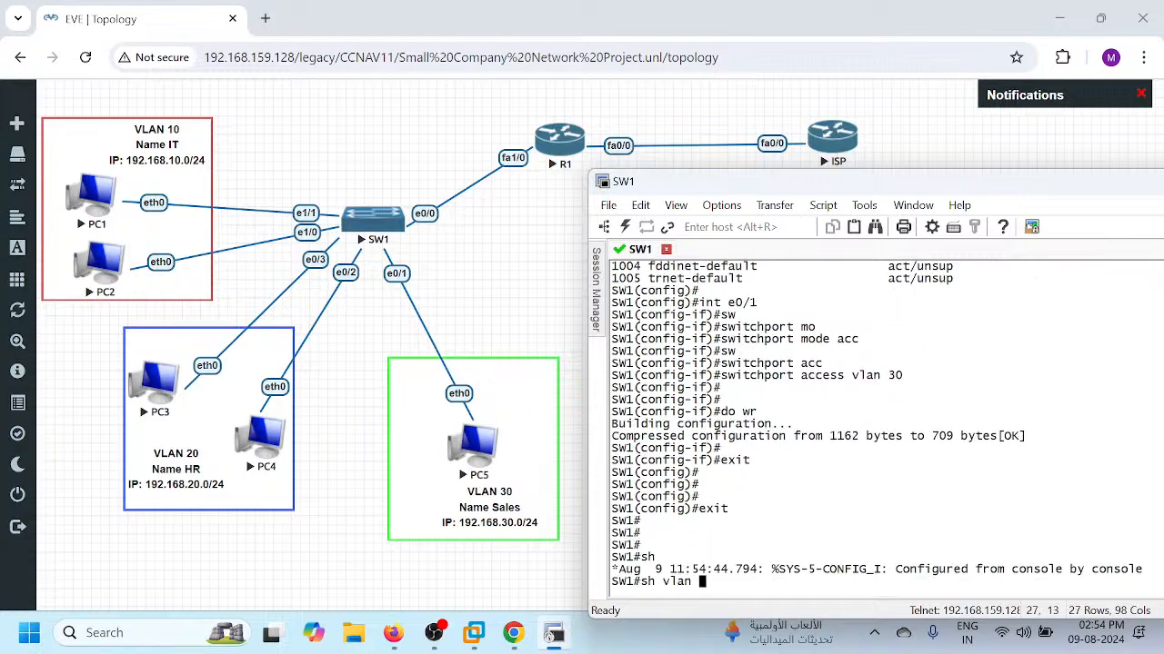
key("Return")
key("Return")
key("Return")
key("Return")
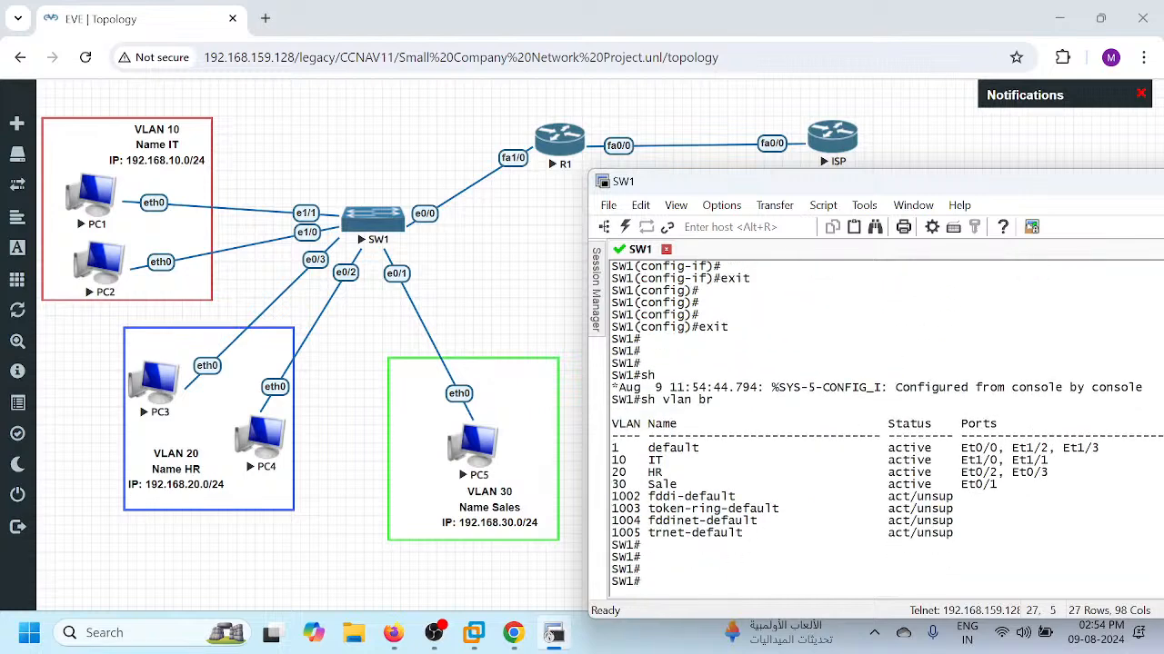
left_click_drag(615, 463, 1072, 489)
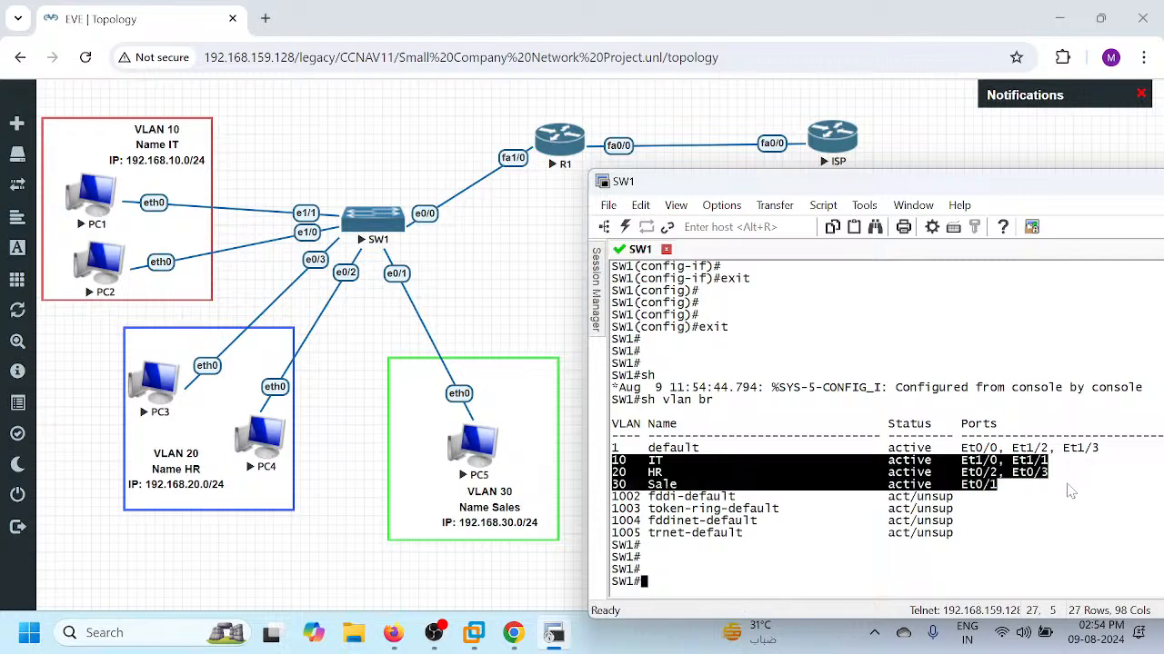
left_click(1018, 545)
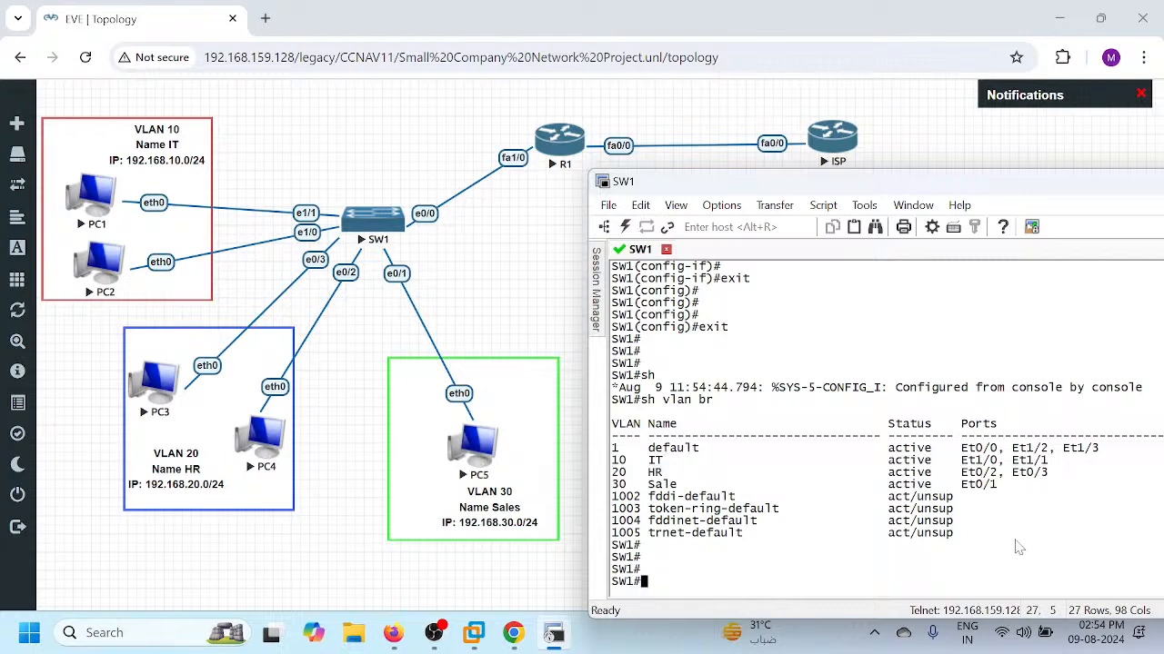
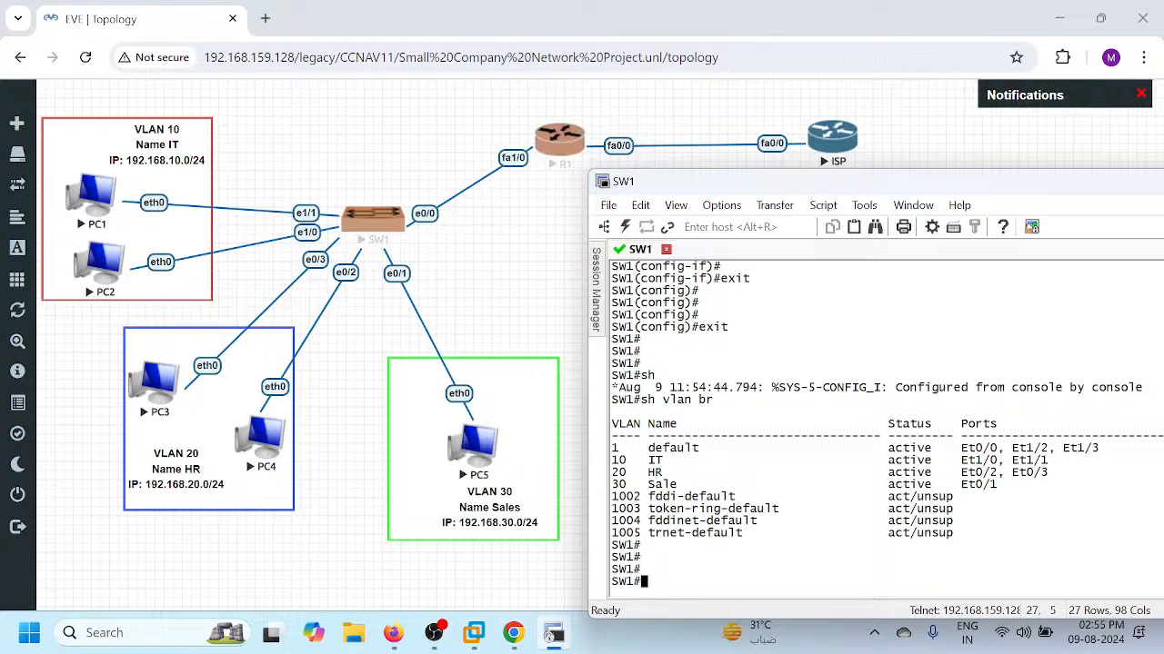
- Enter global configuration mode on SW1 with "config t" and open interface e0/0 for configuration
type("config t")
key("Return")
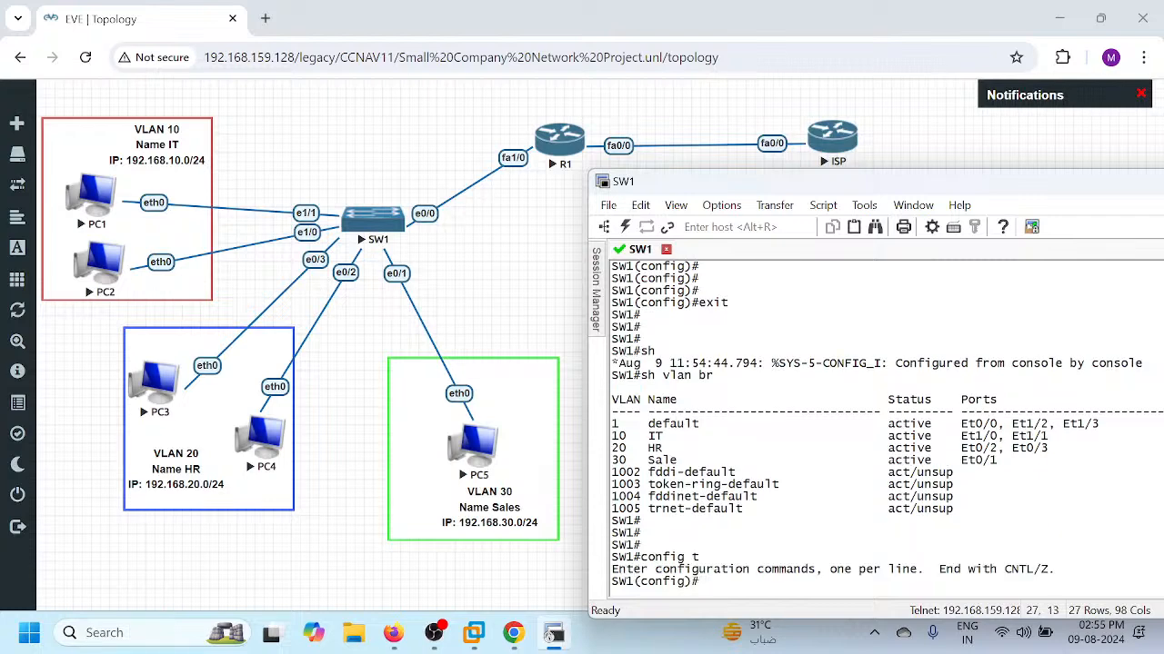
type("int e0/0")
key("Return")
- Try to set SW1 interface e0/0 to switchport trunk mode
type("sw")
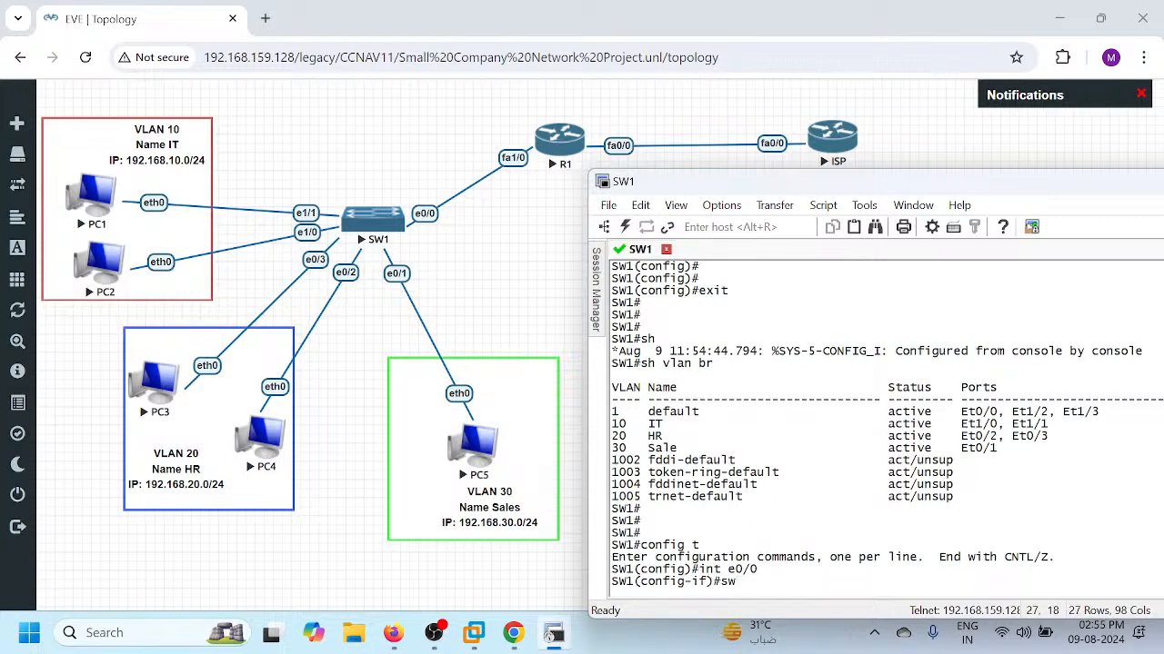
key("Tab")
type("mo")
key("Tab")
type("tr")
key("Tab")
key("Return")
key("Return")
key("Return")
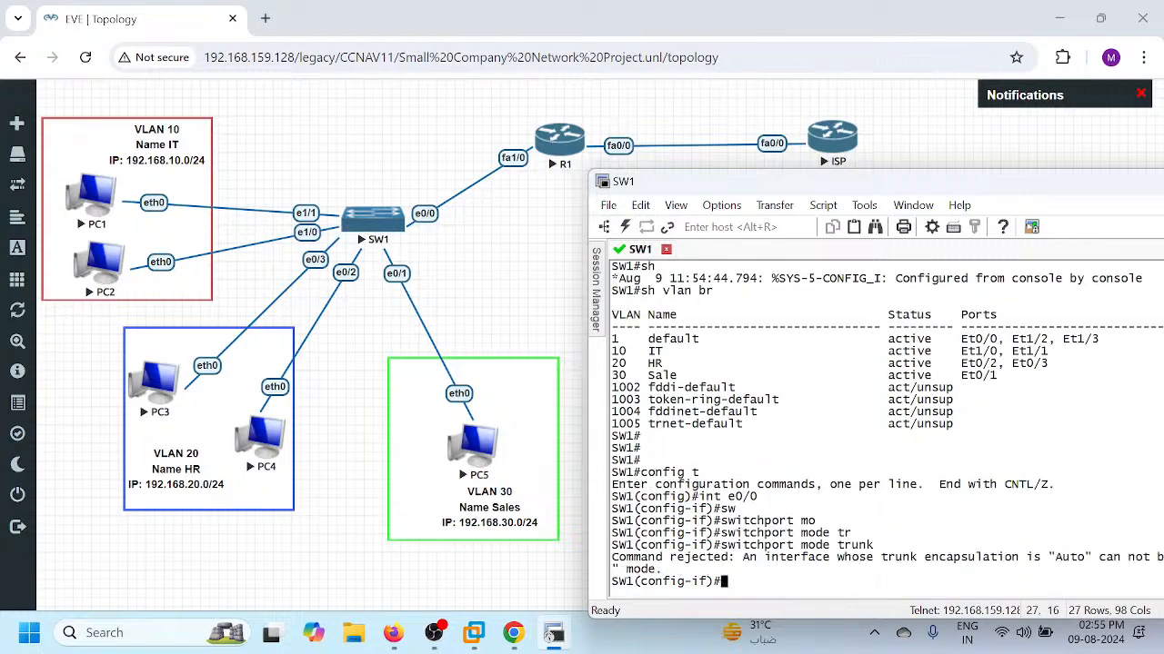
- Set the switchport trunk encapsulation of SW1 interface e0/0 to dot1q
type("swi")
key("Tab")
type("tr")
key("Tab")
type("en")
key("Tab")
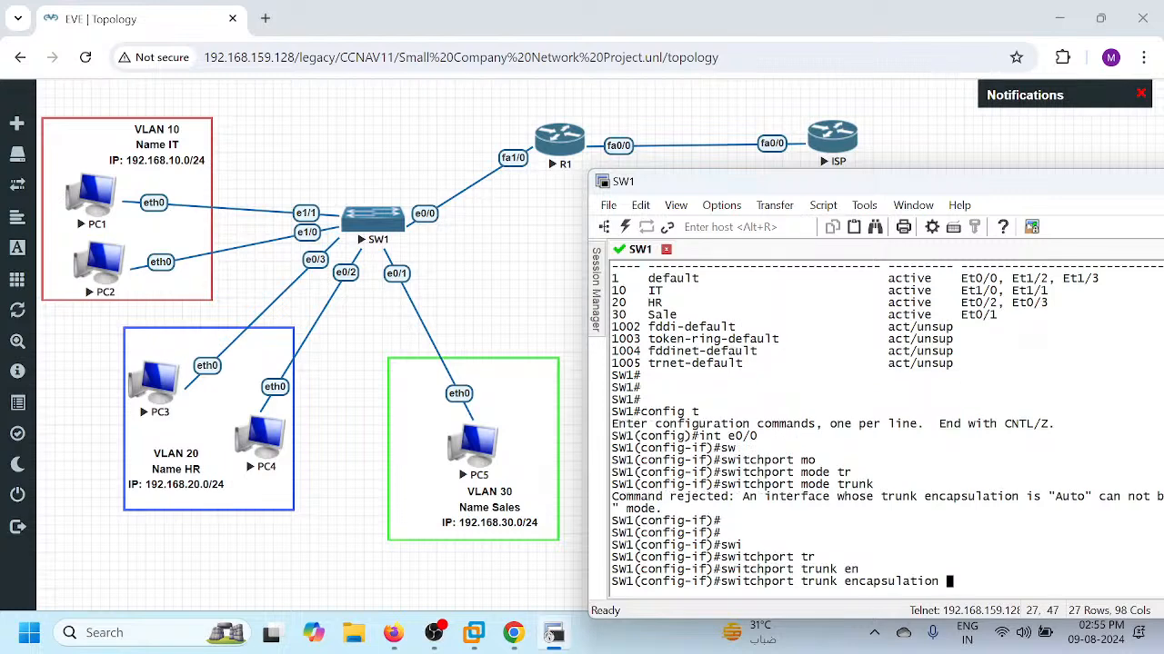
type("dot1q")
key("Tab")
key("Return")
- Set SW1 interface e0/0 to switchport mode trunk and save the configuration with "do wr"
type("switchport m")
key("Tab")
type("m")
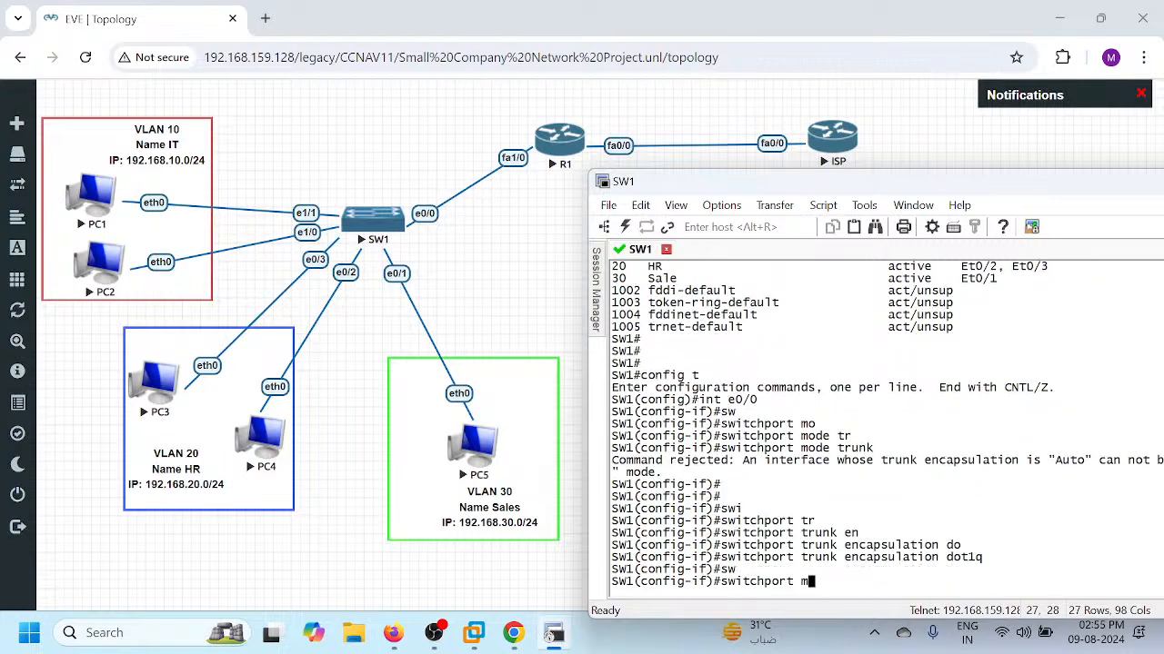
type("o")
key("Tab")
type("tr")
key("Tab")
key("Return")
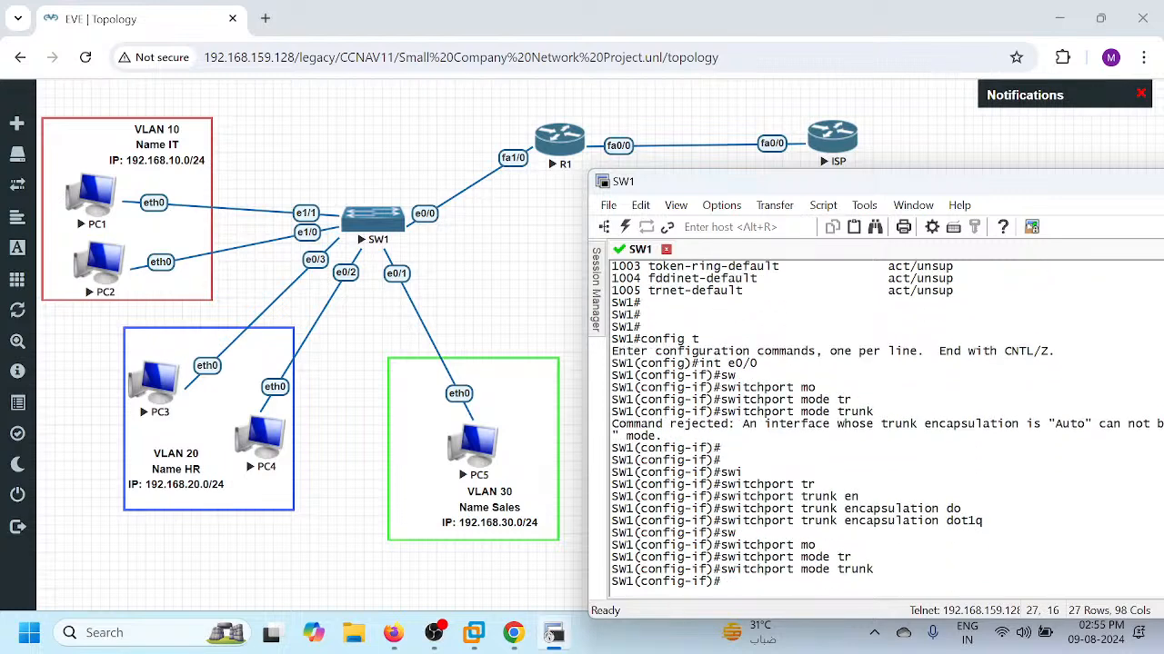
type("do wr")
key("Return")
key("Return")
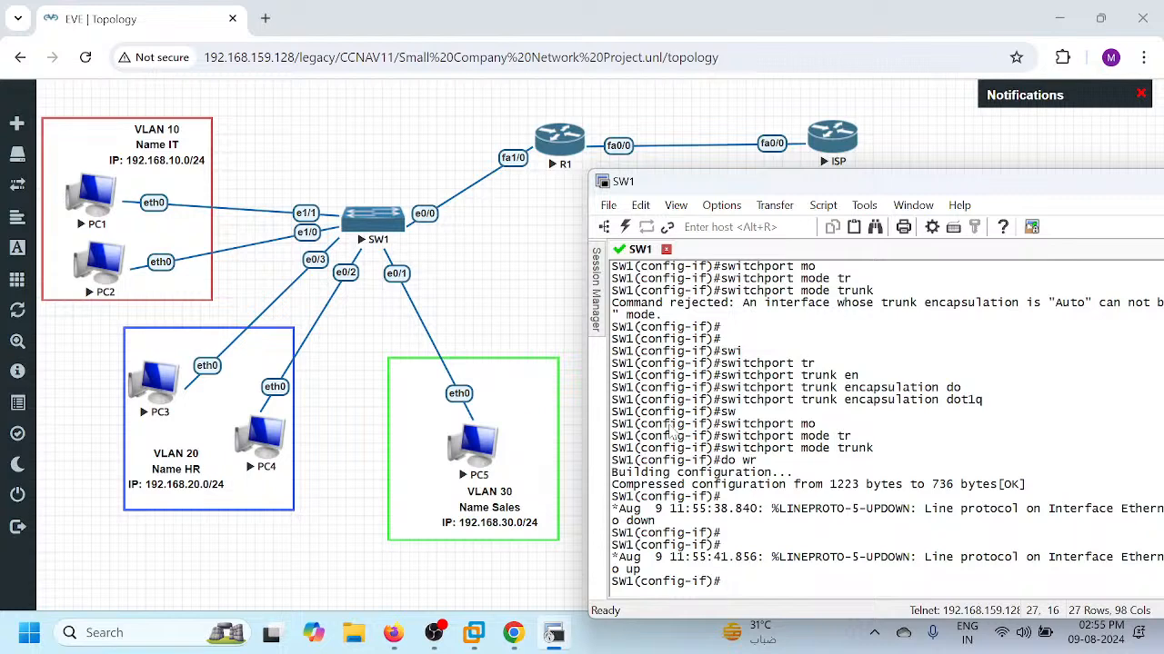
- Open R1's console in SecureCRT and answer "no" to the initial configuration dialog to reach the router prompt
left_click(557, 150)
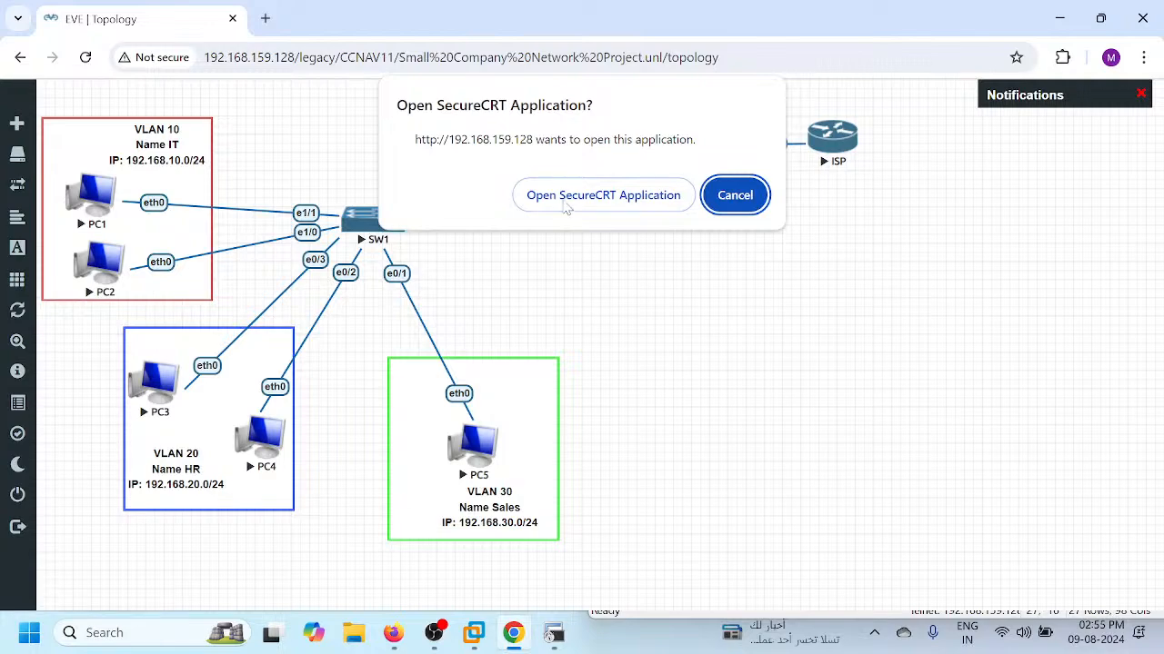
left_click(563, 195)
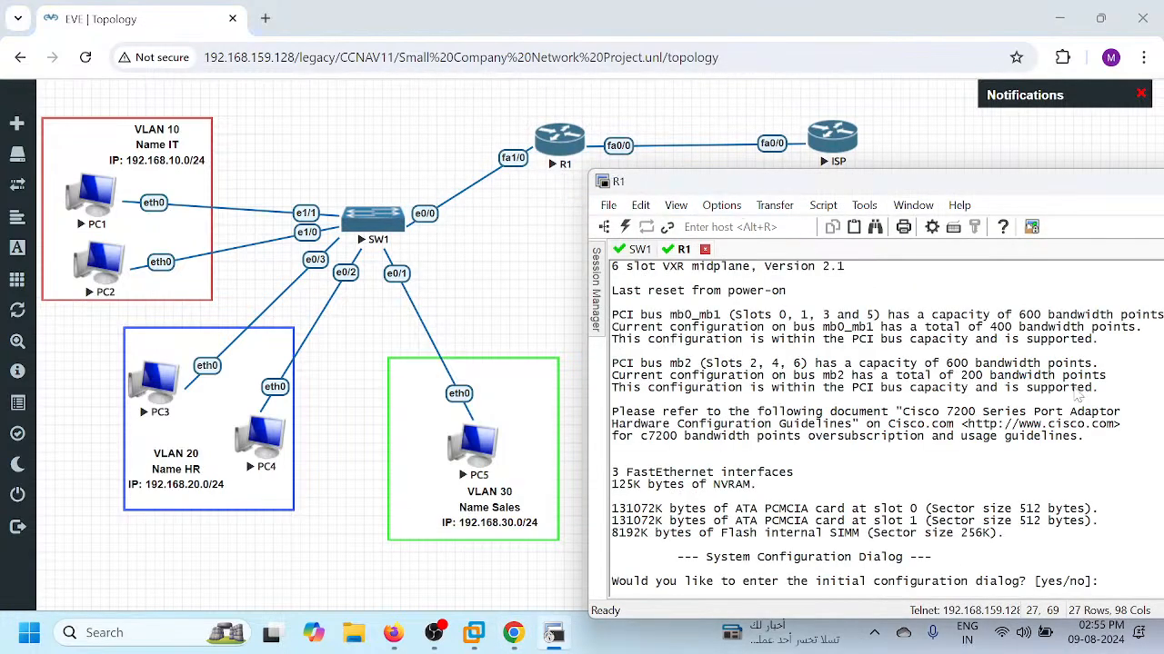
type("no")
key("Return")
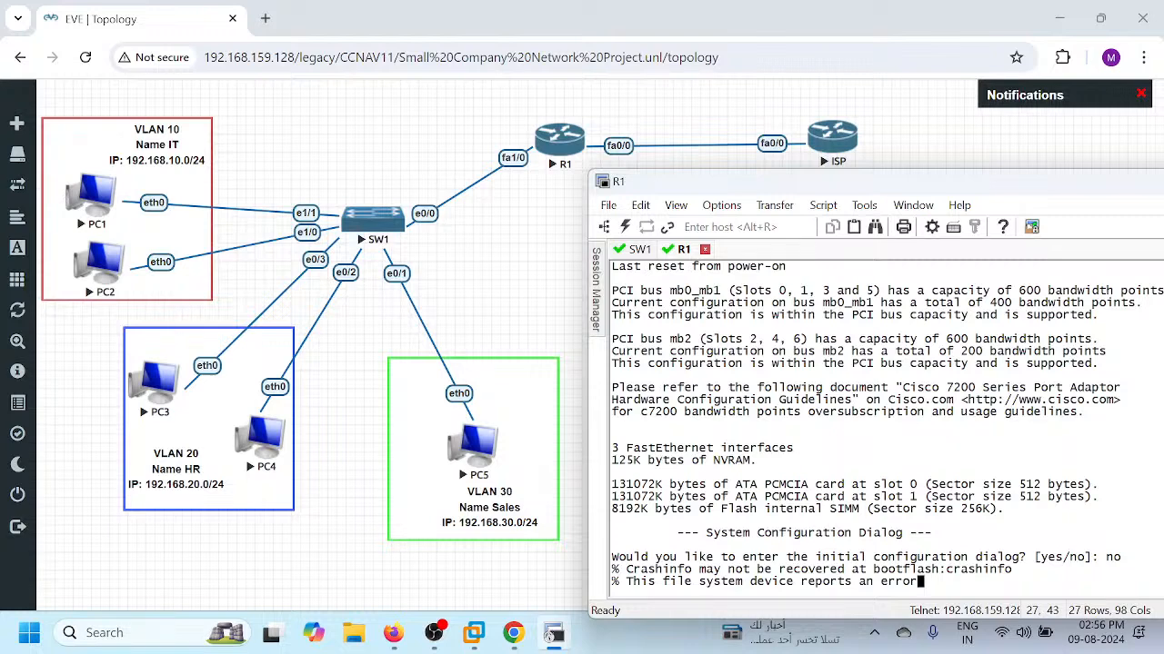
key("Return")
key("Return")
key("Return")
key("Return")
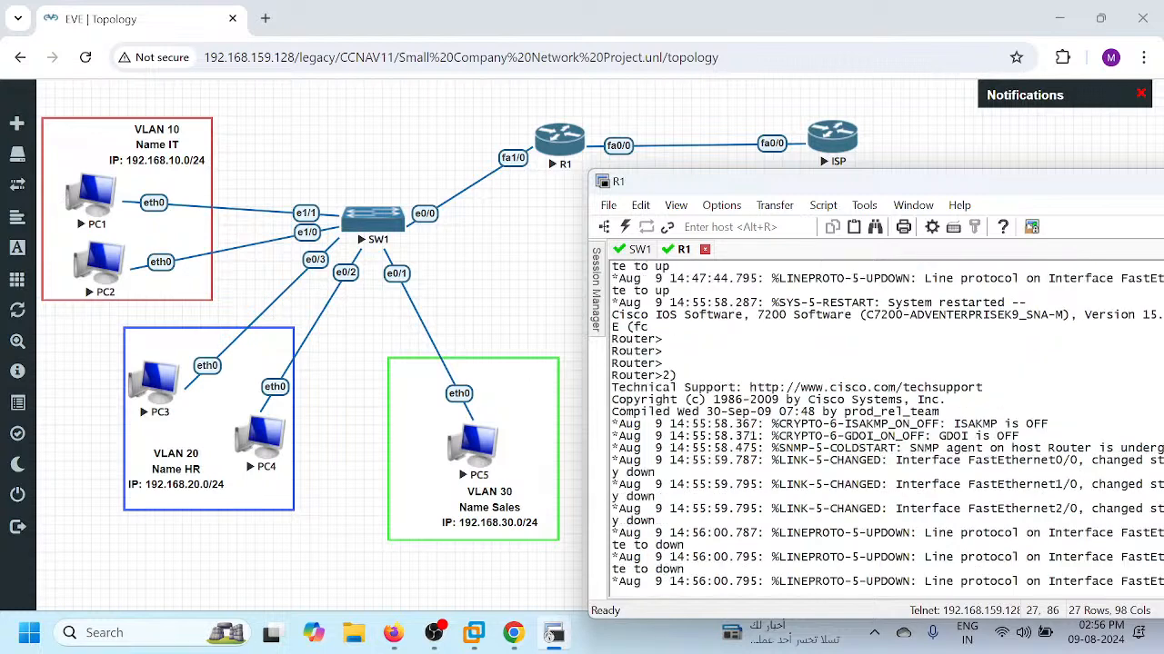
key("Return")
key("Return")
key("Return")
key("Return")
key("Return")
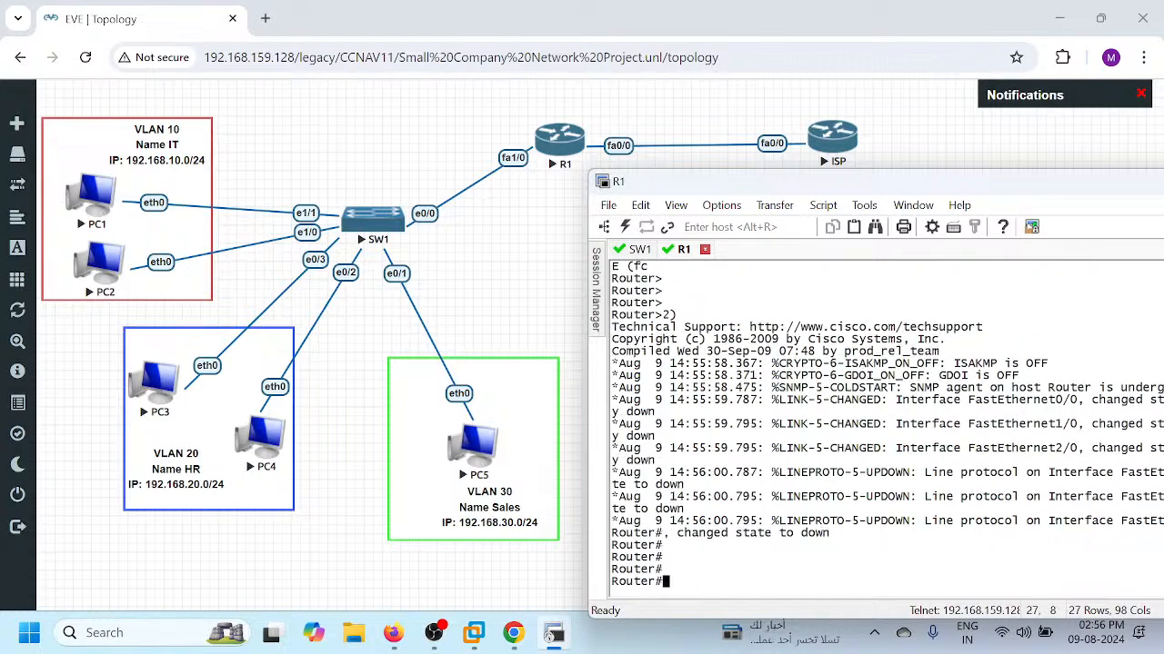
- Enter global configuration mode on the router and set its hostname to R1
type("en")
key("Return")
type("config t")
key("Return")
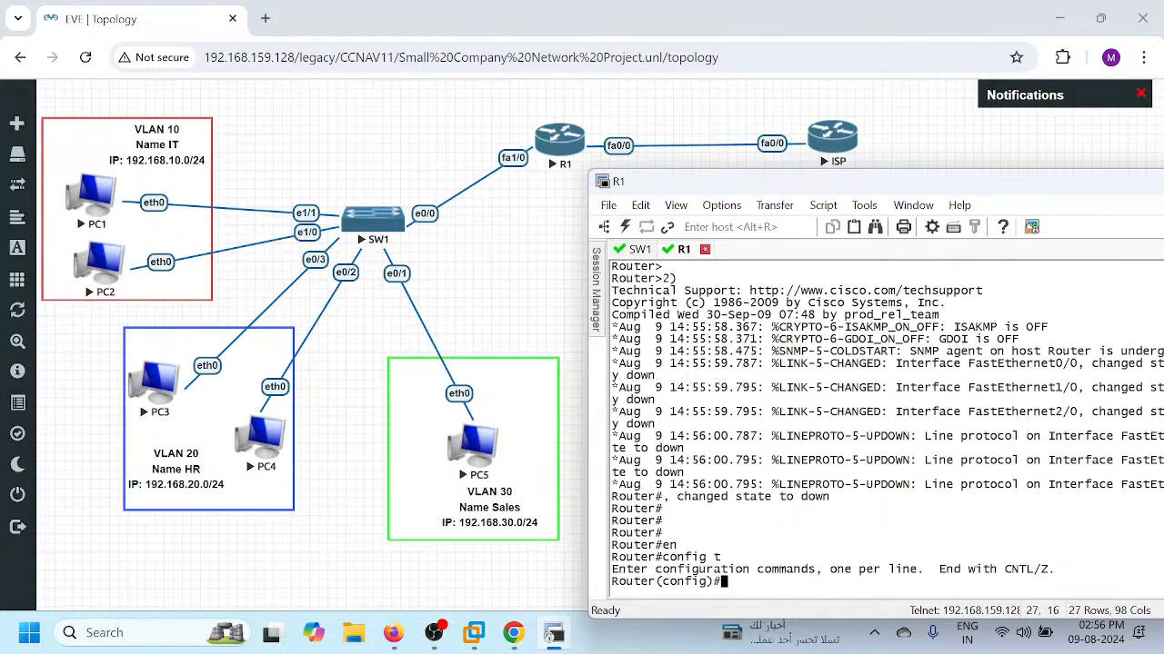
type("host")
key("Tab")
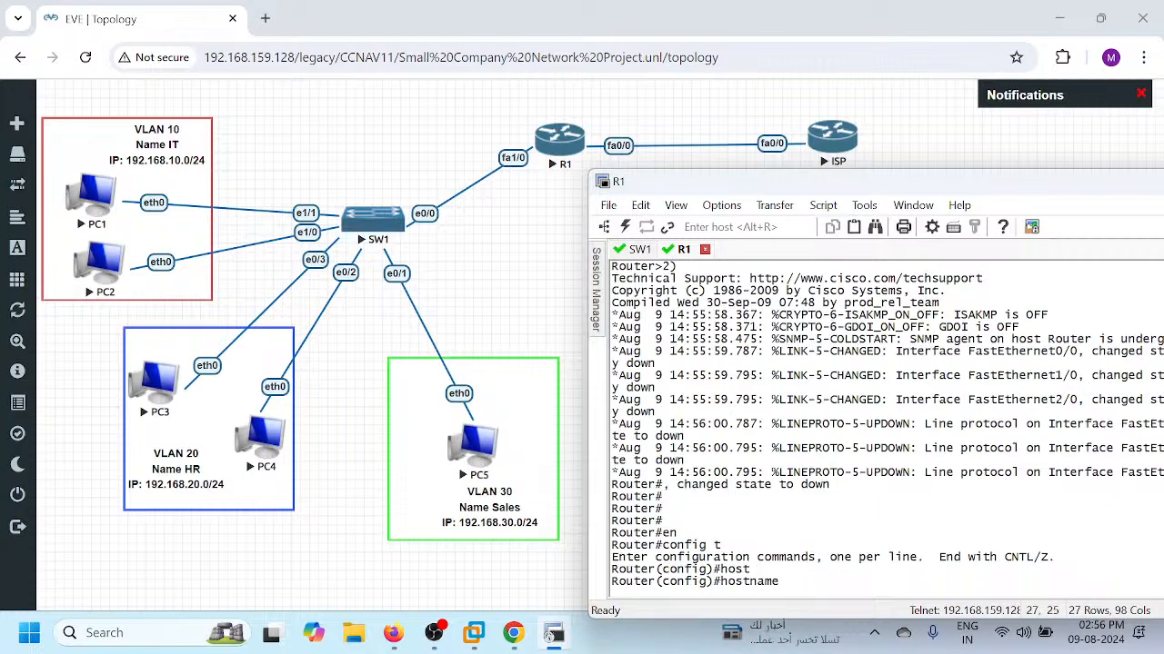
type("R1")
key("Return")
key("Return")
key("Return")
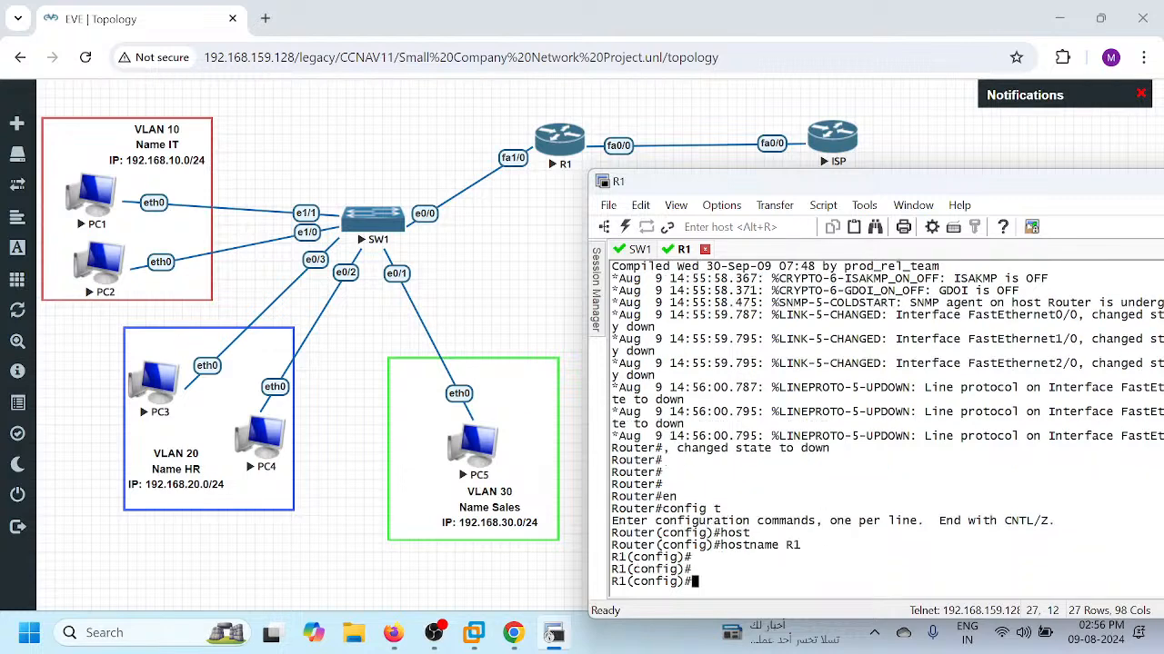
- Enter R1 interface f1/0 and enable it with "no sh"
type("int f1/0")
key("Return")
type("no sh")
key("Return")
key("Return")
key("Return")
- Create subinterface f1/0.10 on R1 and set its encapsulation to dot1Q 10
type("int ")
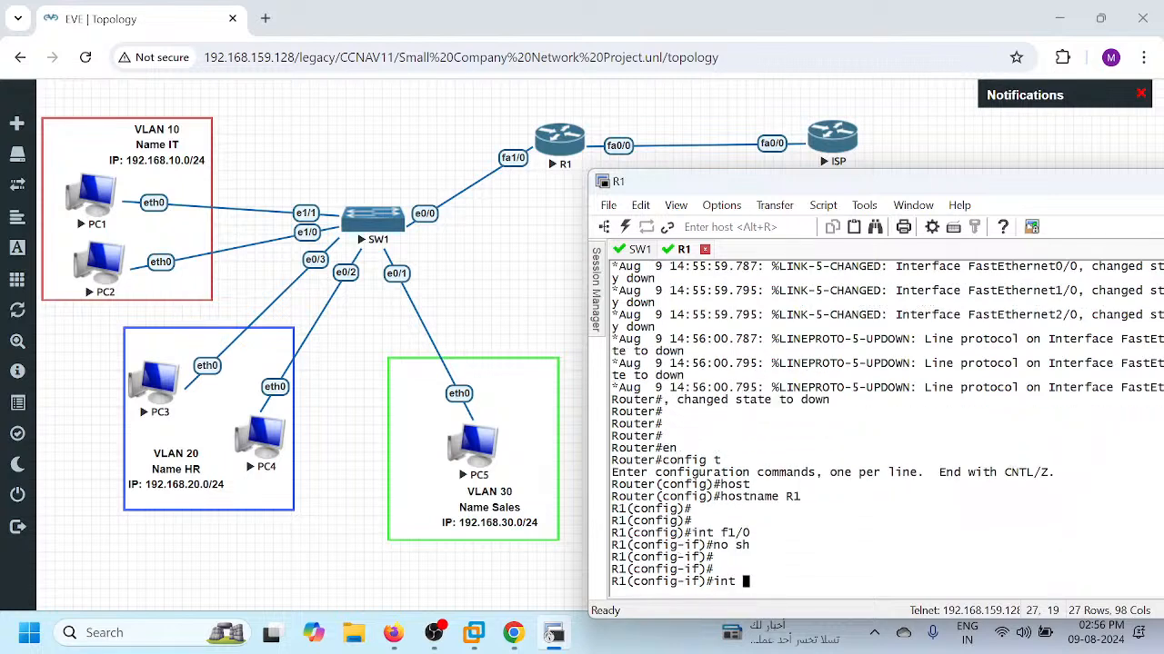
type("f1")
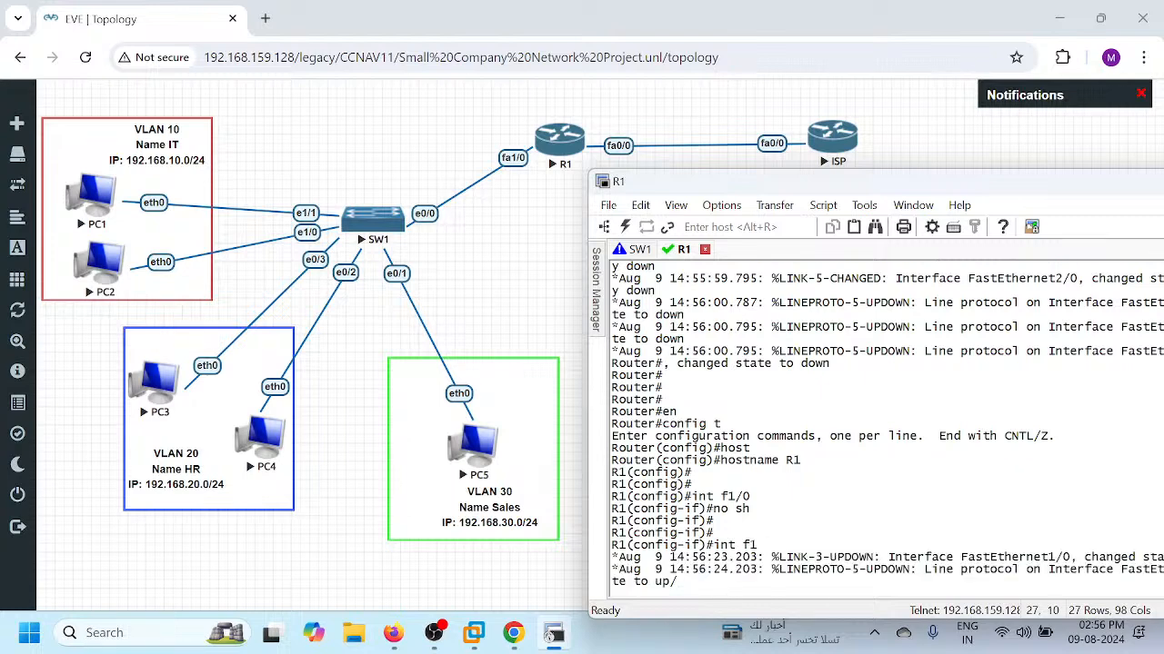
type("/")
key("Return")
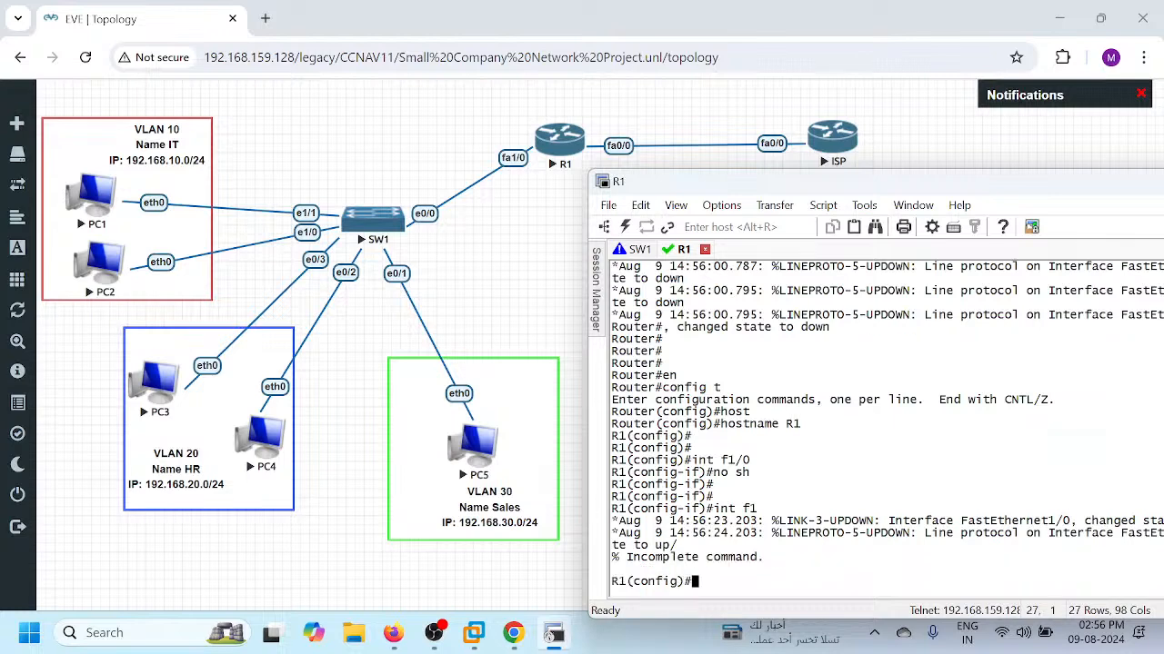
key("Up")
type("0.10")
key("Return")
type("en")
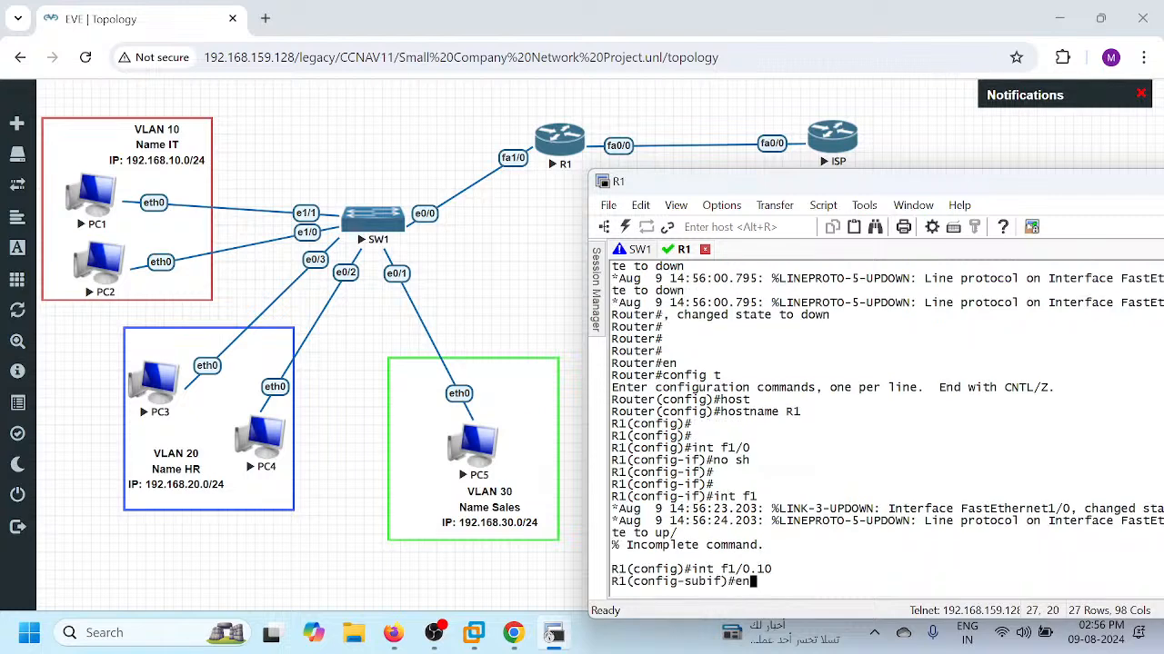
key("Tab")
type("do")
key("Tab")
type("1")
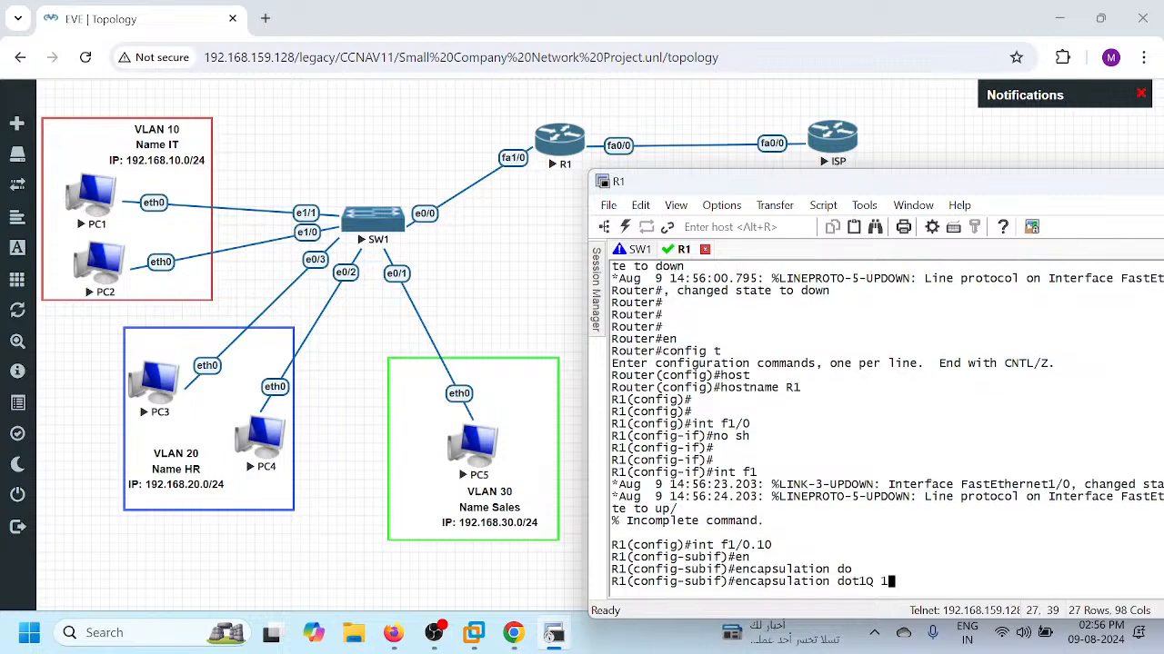
type("0")
key("Return")
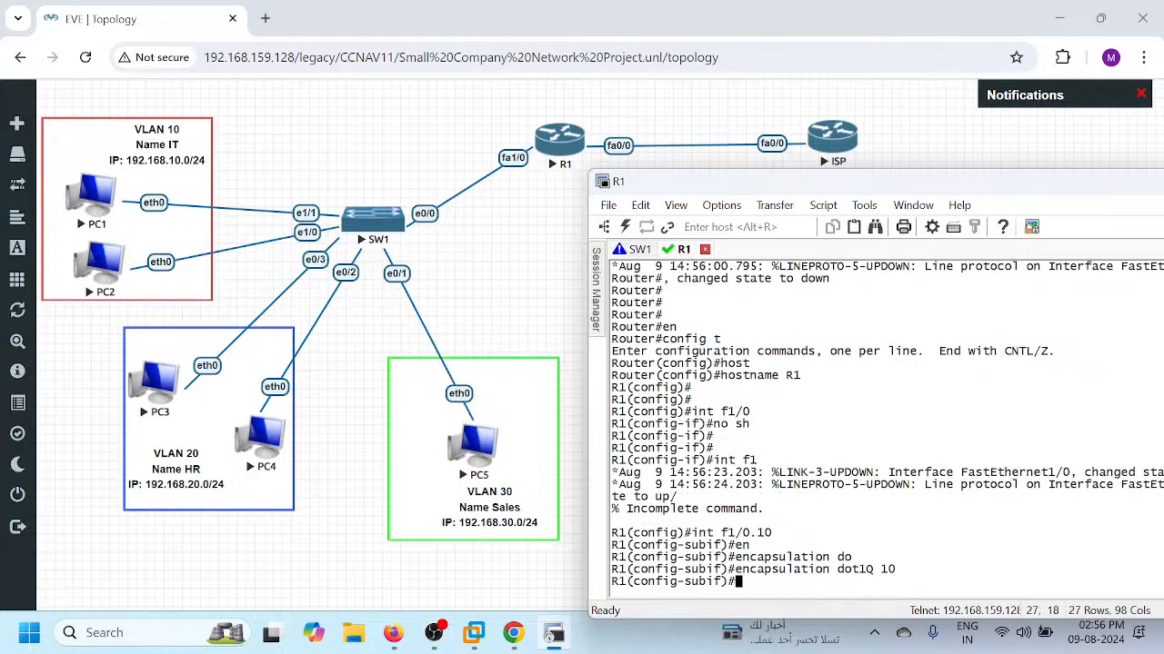
- Assign IP address 192.168.10.1 with mask 255.255.255.0 to subinterface f1/0.10 and enable it with "no sh"
type("ip add")
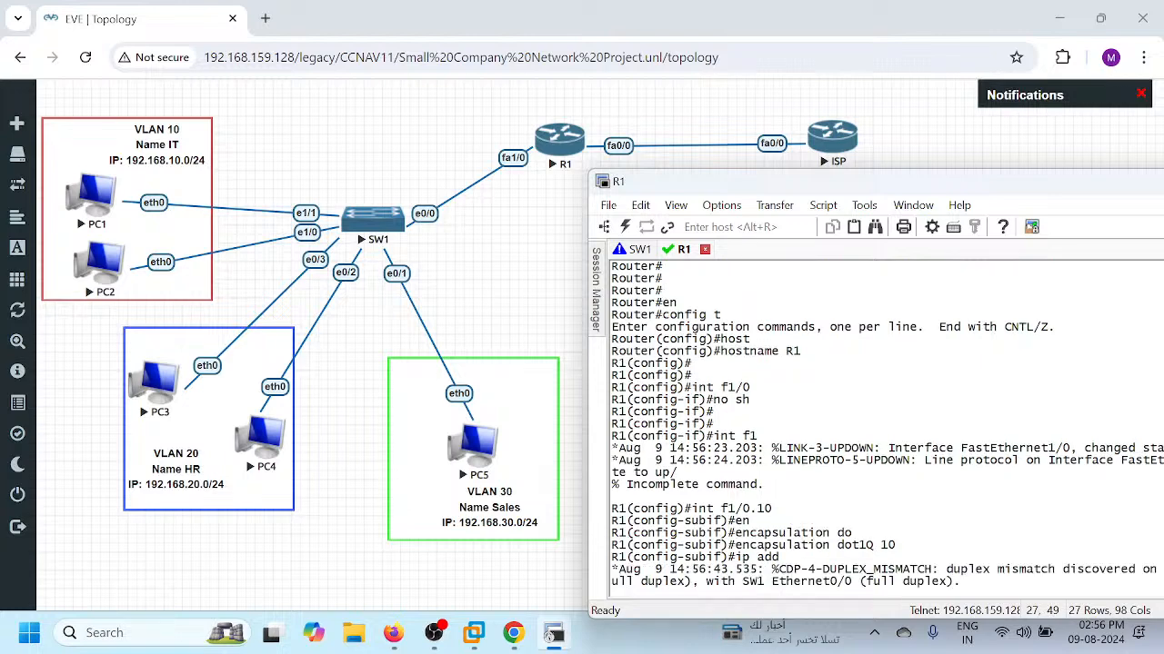
key("Return")
key("Up")
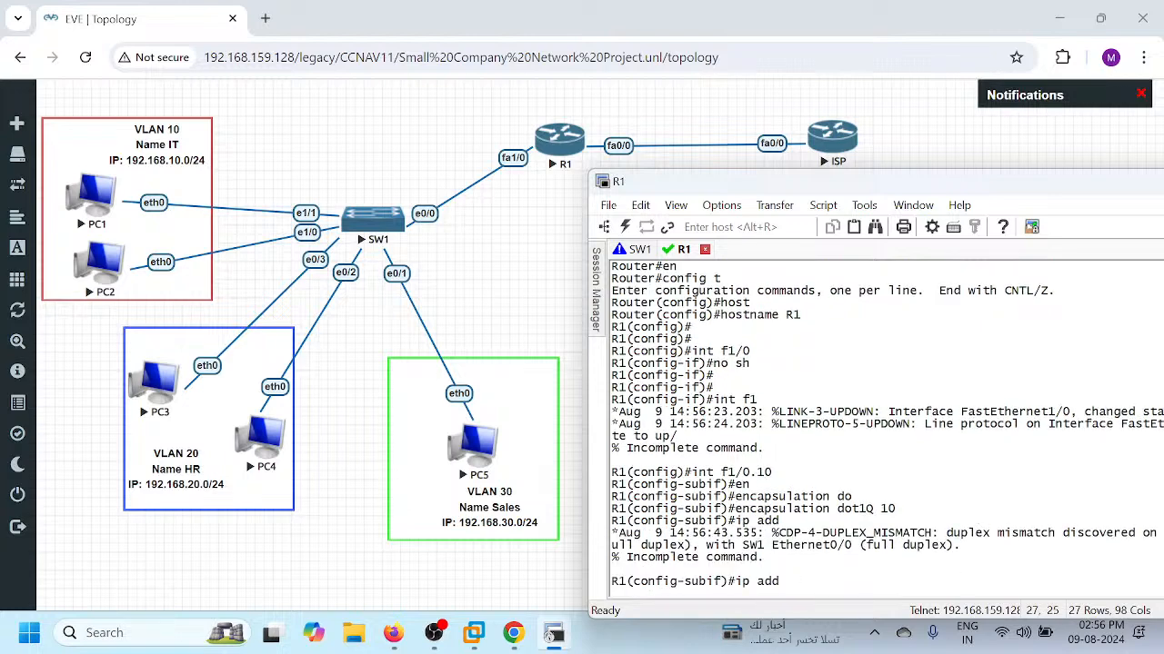
type("192.168.10.1 255.255.255.0")
key("Return")
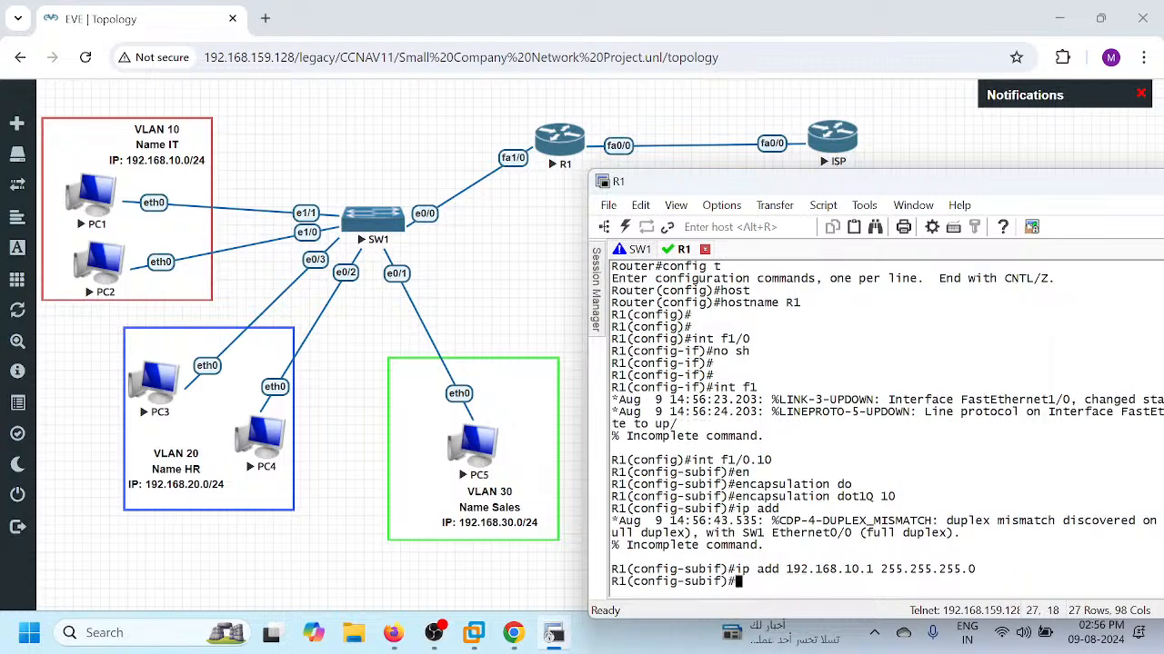
type("no sh")
key("Return")
key("Return")
key("Return")
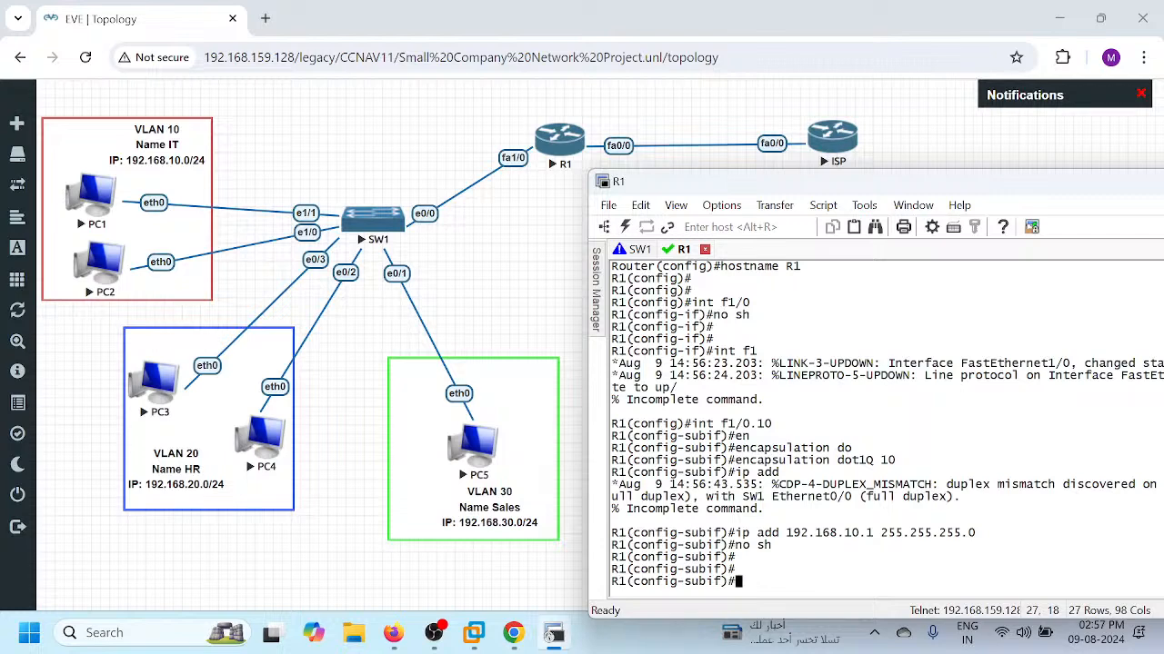
- Exit subinterface f1/0.10, create subinterface f1/0.20 on R1 and set its encapsulation to dot1Q 20
type("exit")
key("Return")
type("int f1/0")
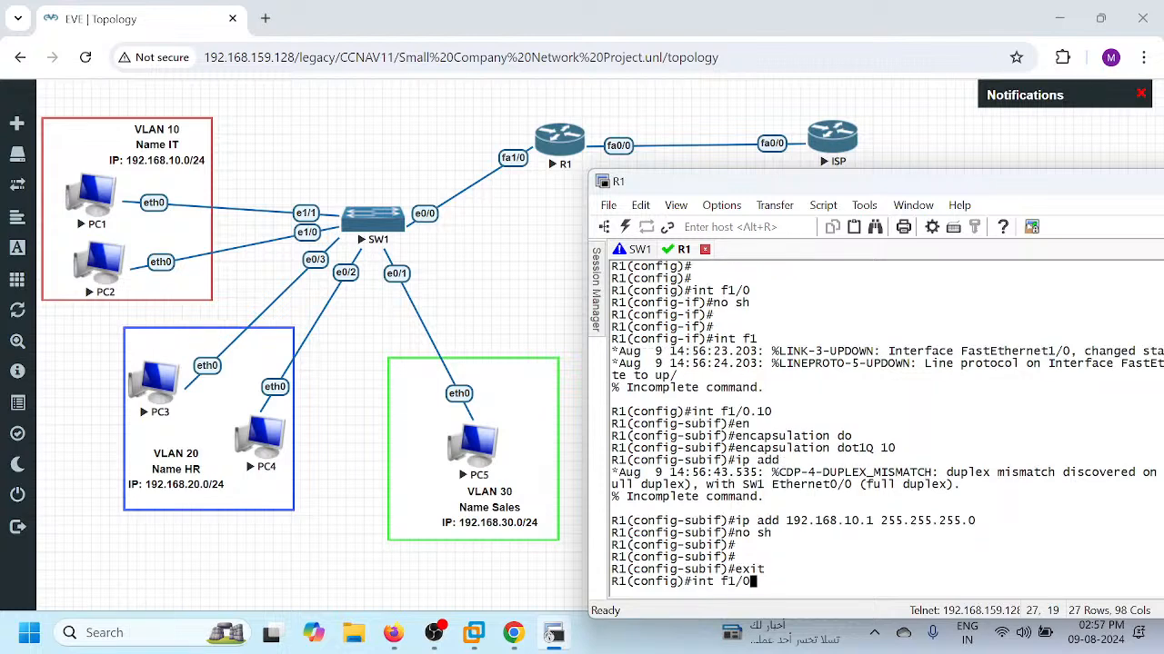
type(".20")
key("Return")
type("en")
key("Tab")
type("do")
key("Tab")
type("20")
key("Return")
- Assign IP address 192.168.20.1 with mask 255.255.255.0 to R1 subinterface f1/0.20
type("ip add 1")
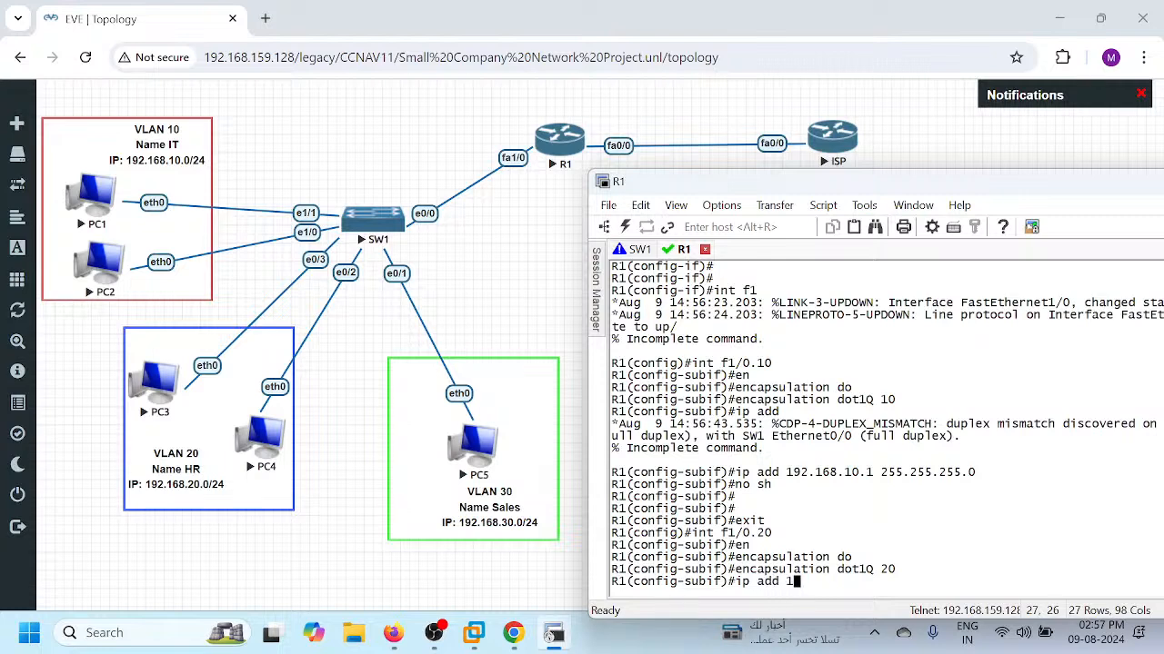
type("92.168.20.1 255.25")
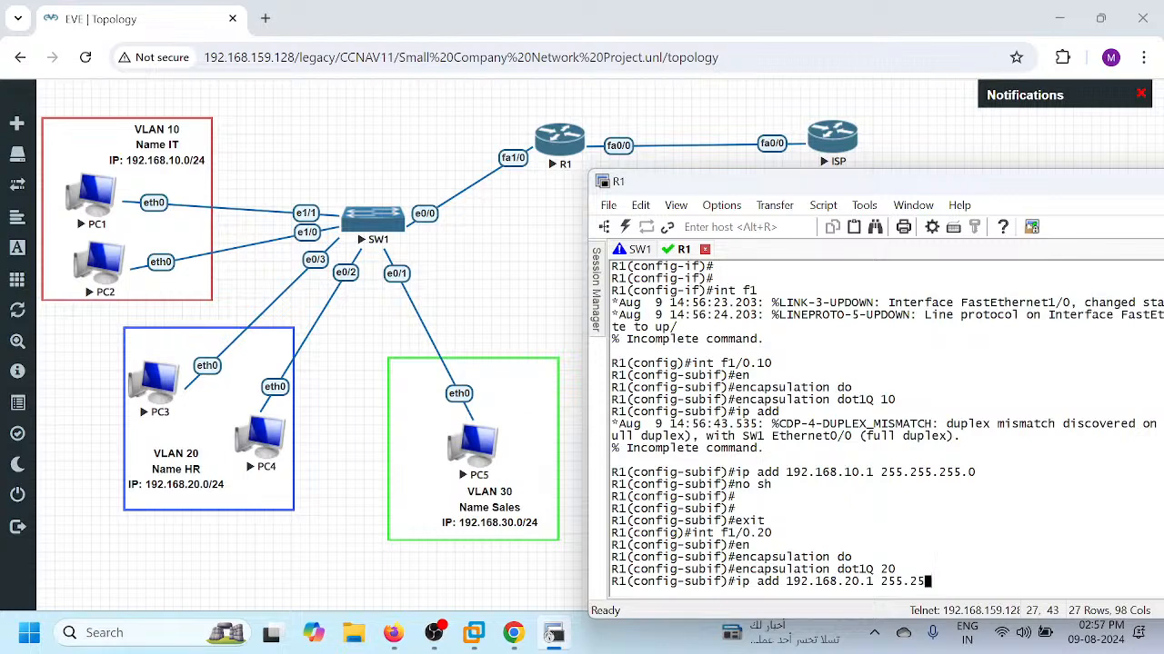
type("5.255.0")
key("Return")
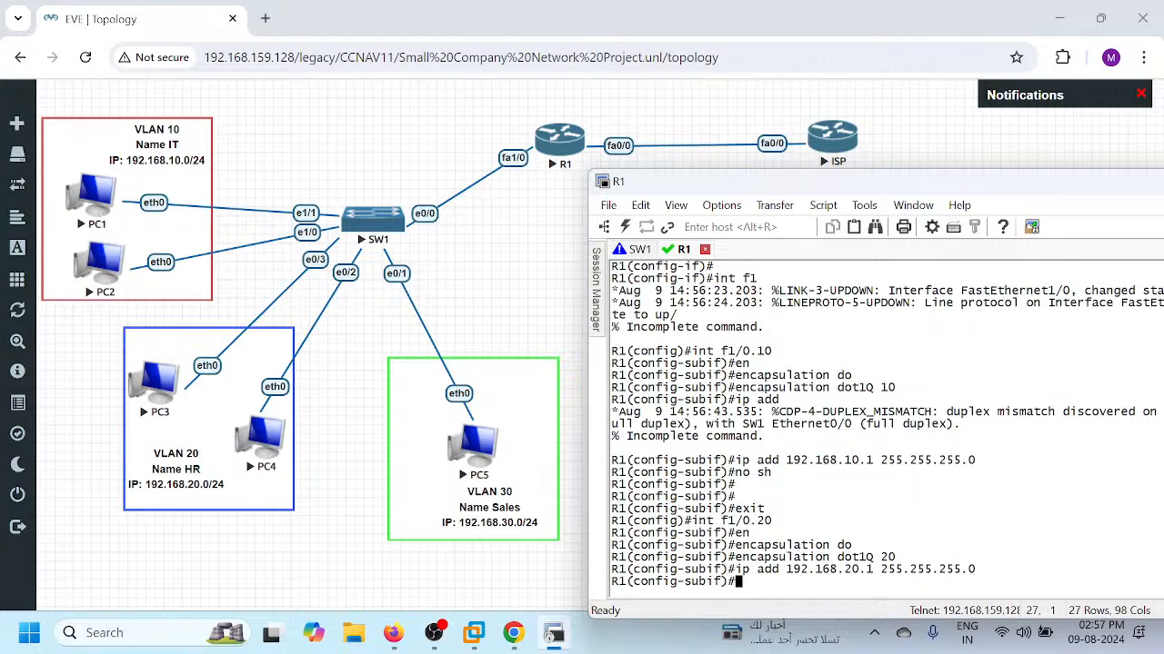
- Exit subinterface f1/0.20 on R1 and create subinterface f1/0.30
type("exit")
key("Return")
key("Return")
type("int f1/0.2")
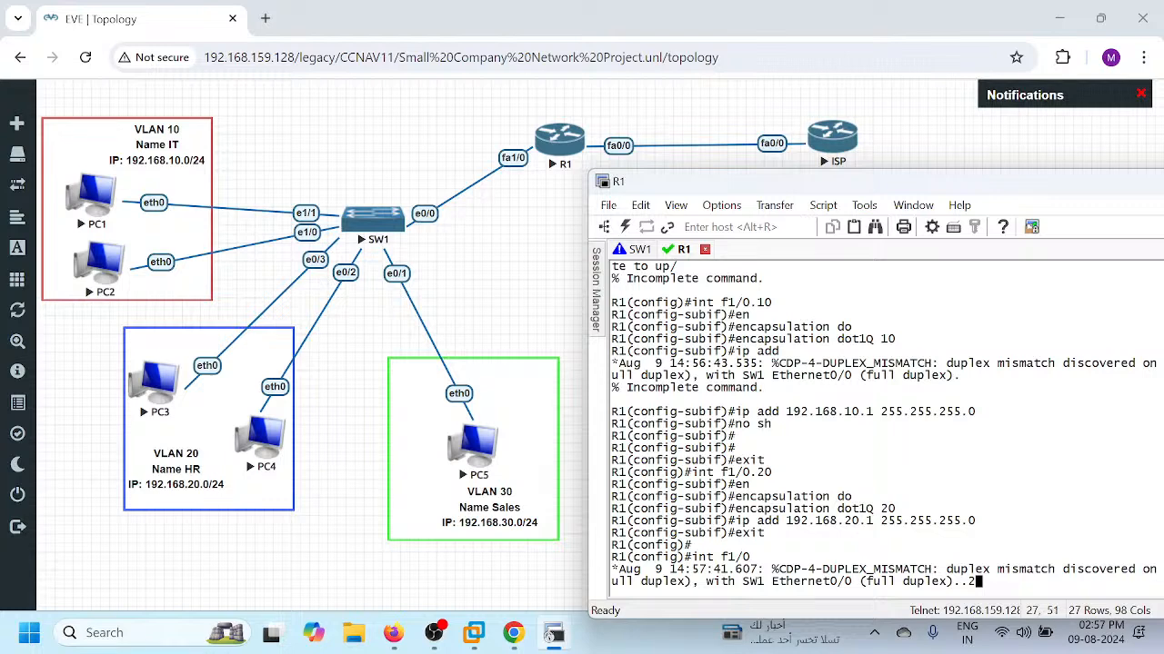
key("Return")
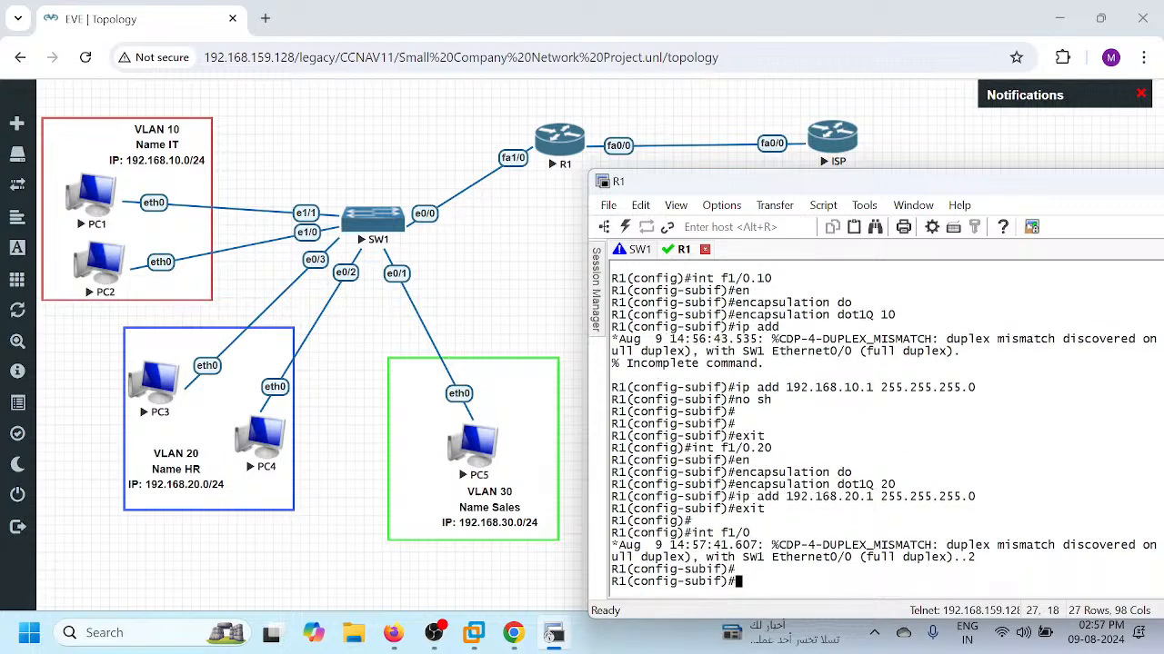
key("Up")
key("BackSpace")
type("30")
key("Return")
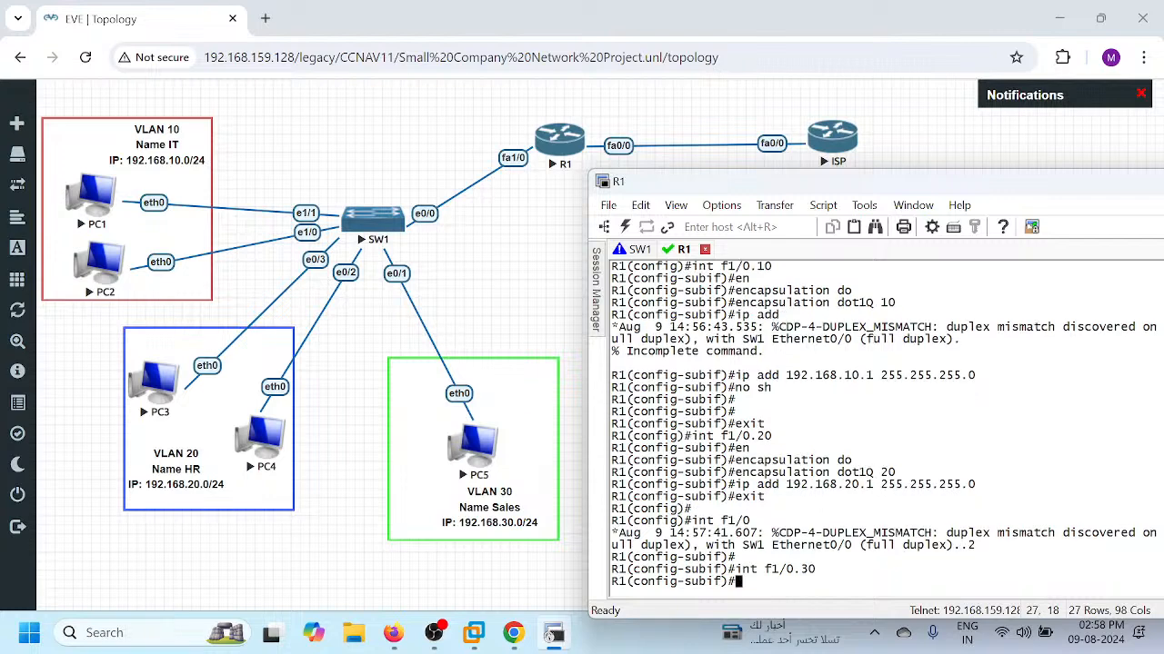
- Set the encapsulation of R1 subinterface f1/0.30 to dot1Q 30
type("en")
key("Tab")
type("do")
key("Tab")
type("30")
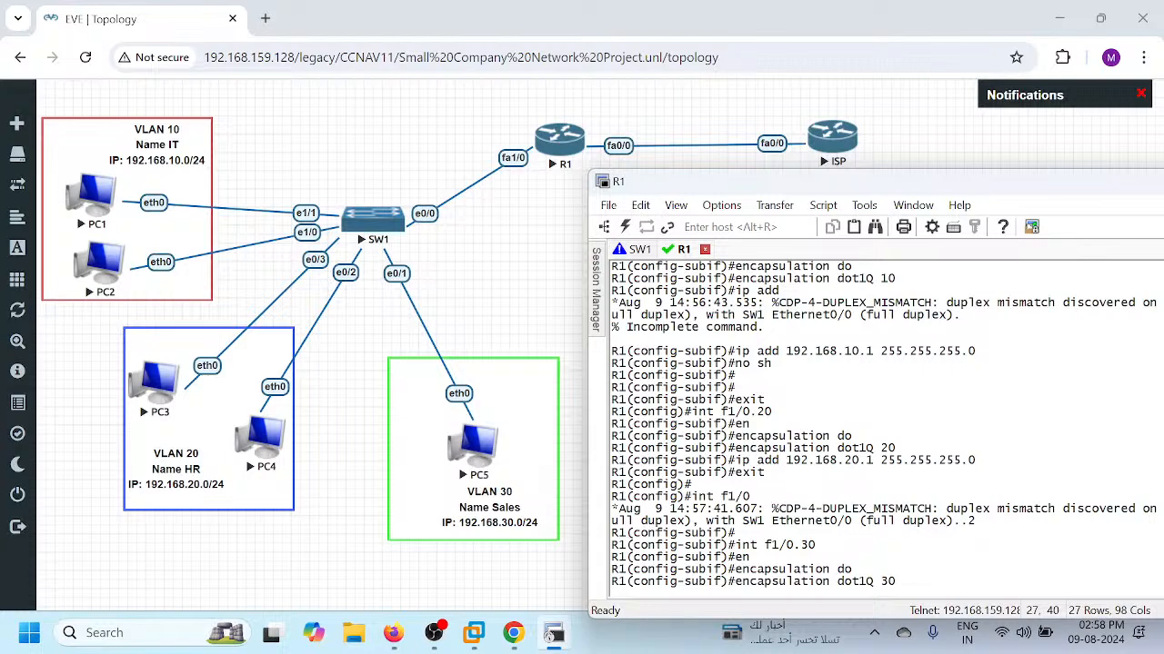
key("Return")
- Assign IP address 192.168.30.1 with mask 255.255.255.0 to R1 subinterface f1/0.30
type("ip")
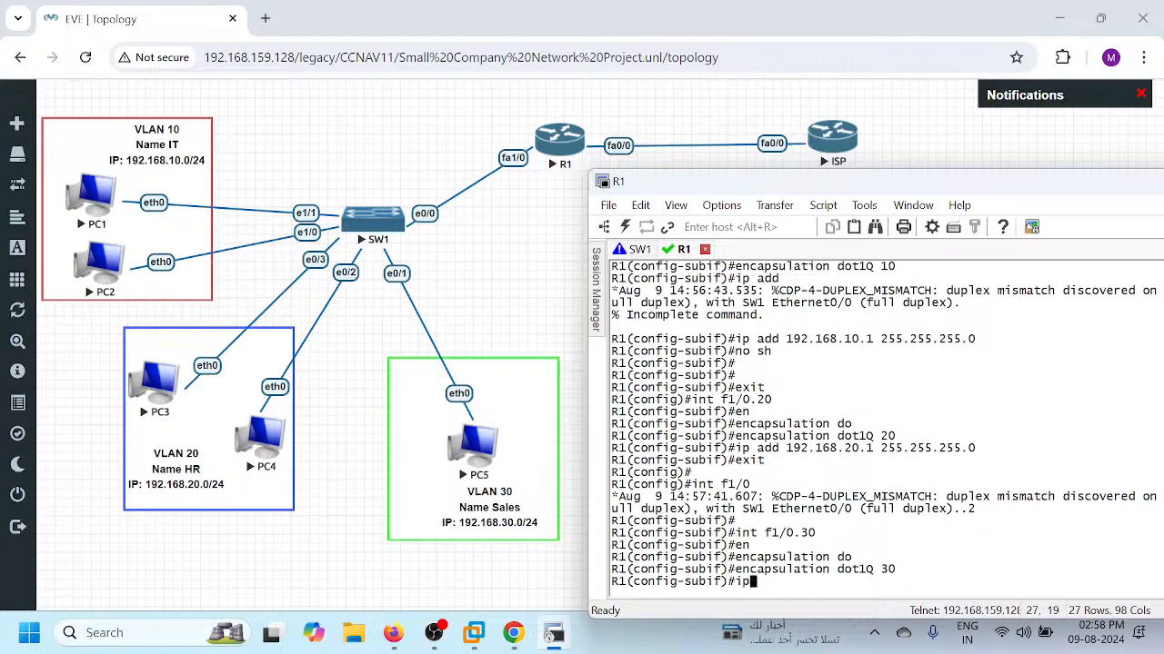
type(" add 192.168.30")
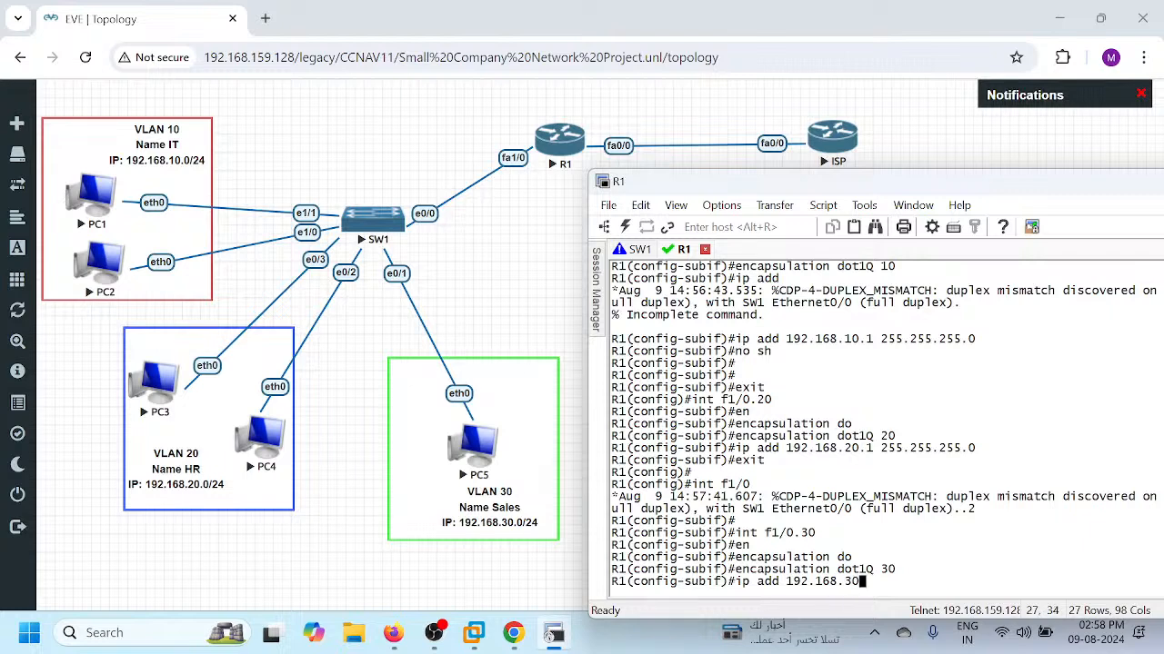
type(".1 255.255.255.0")
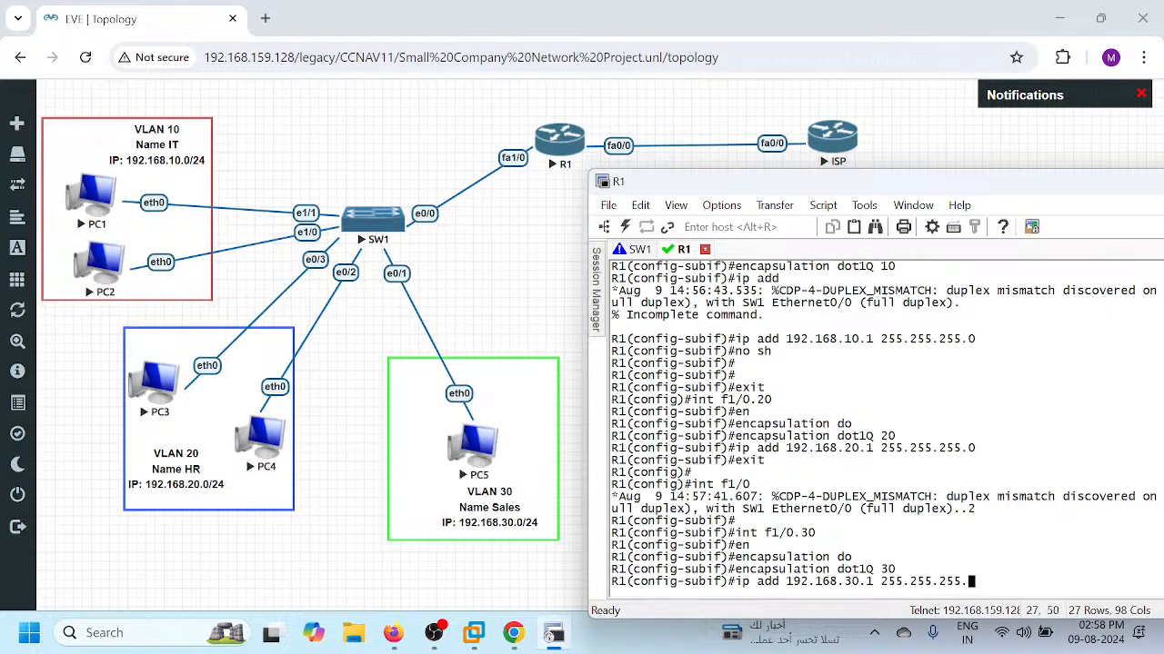
key("Return")
- Enable subinterface f1/0.30 with "no sh" and exit to R1's global configuration mode
type("no dh")
key("Return")
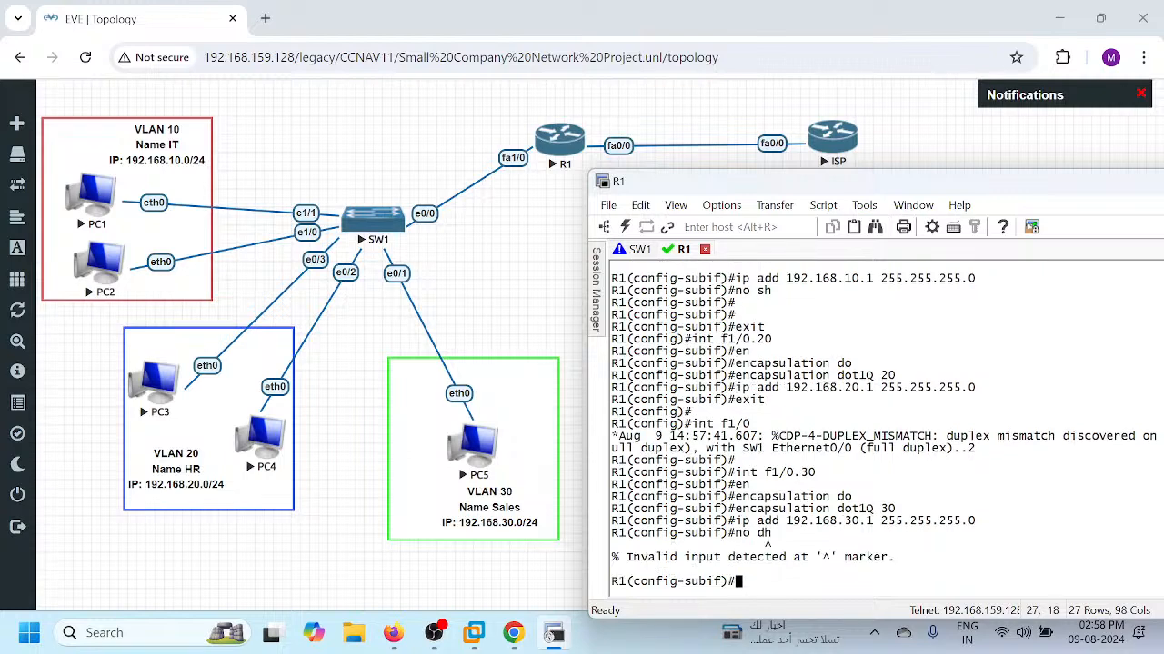
key("Return")
type("no ")
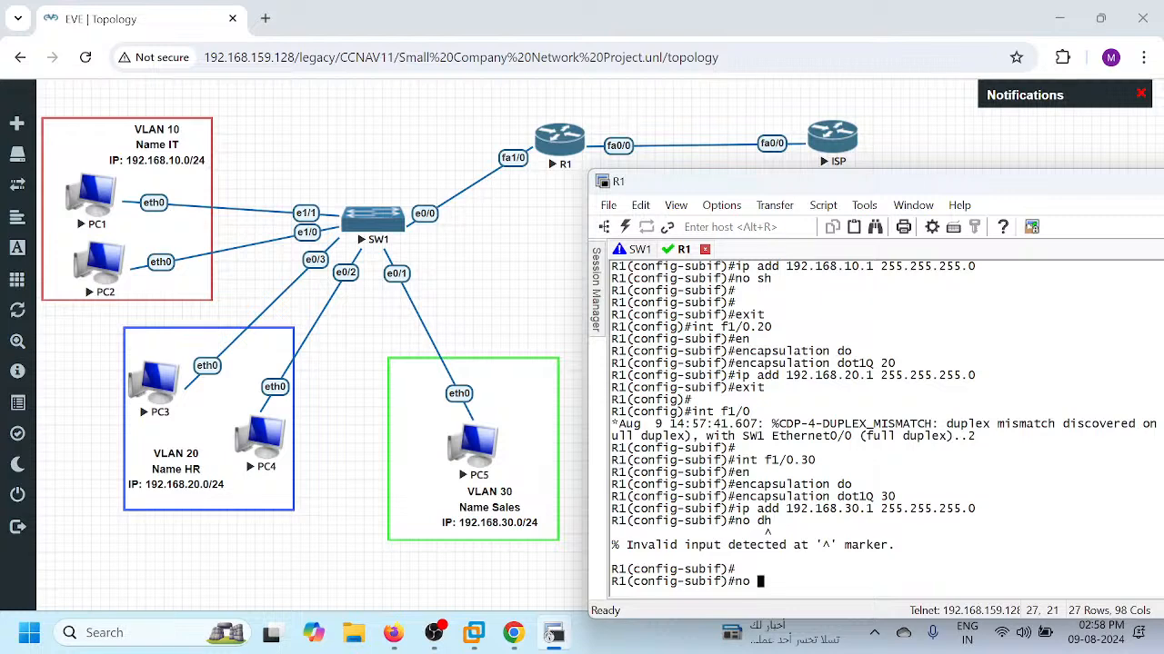
type("sh")
key("Return")
key("Return")
type("exit")
key("Return")
key("Return")
key("Return")
- Run "do sh ip int br" on R1 and examine the IP addresses and status of the f1/0 subinterfaces
type("do sh ip int b")
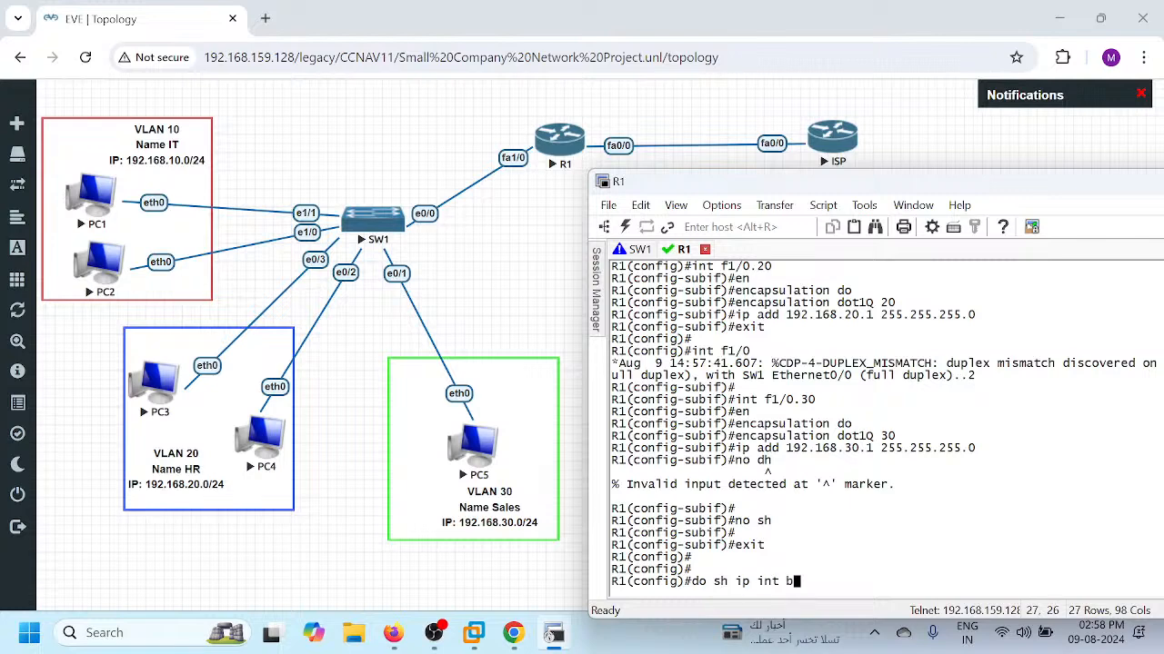
type("r")
key("Return")
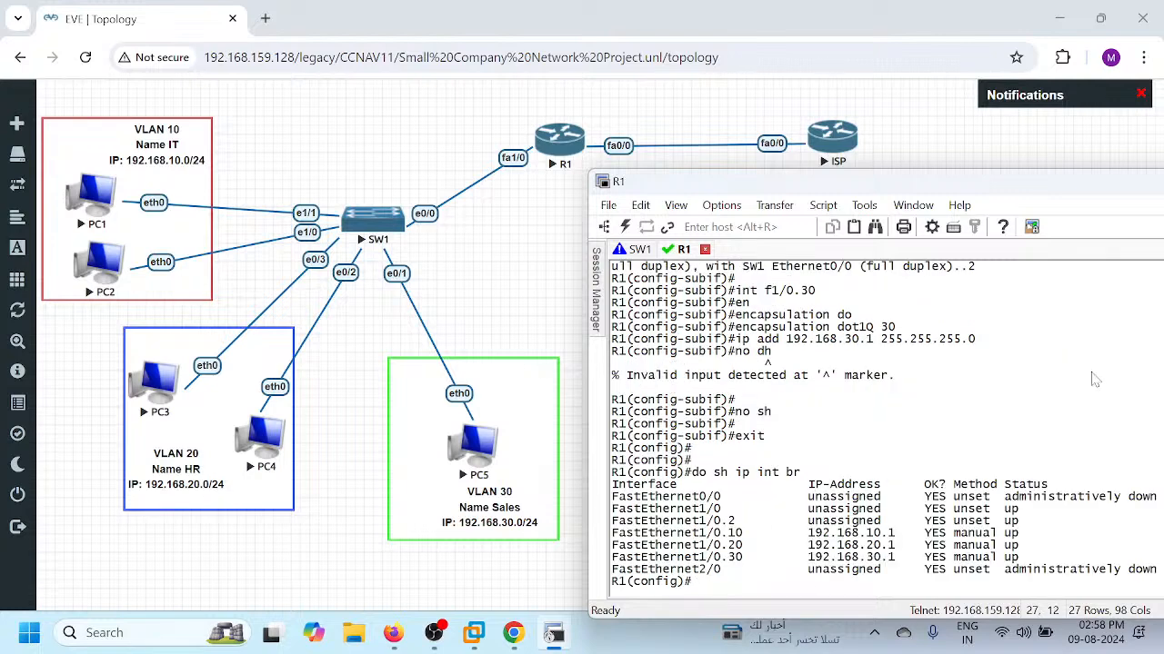
left_click_drag(613, 533, 829, 536)
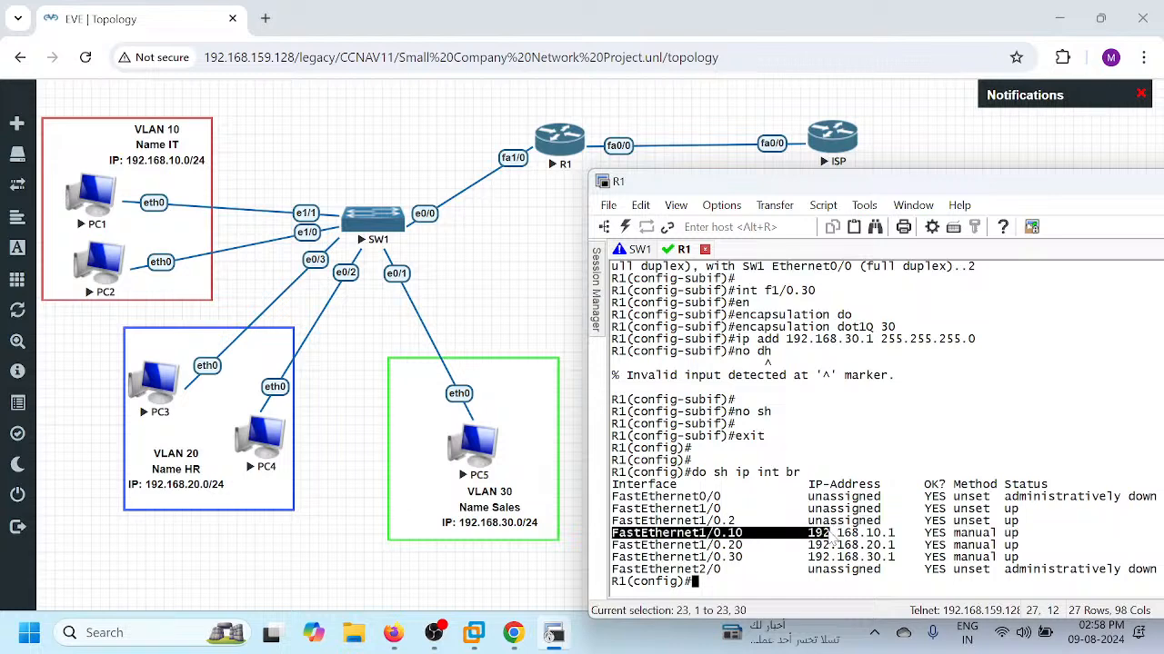
left_click_drag(613, 521, 636, 530)
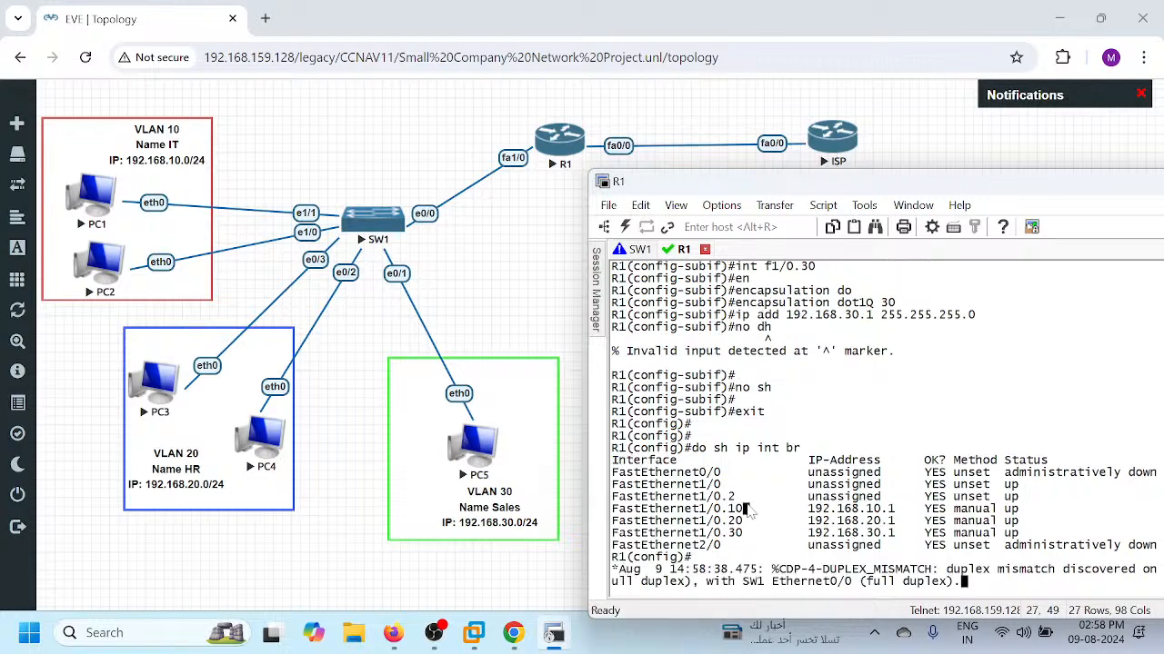
left_click_drag(749, 497, 899, 537)
left_click(933, 573)
- Disable CDP globally on R1 with "no cdp run"
key("Return")
key("Return")
key("Return")
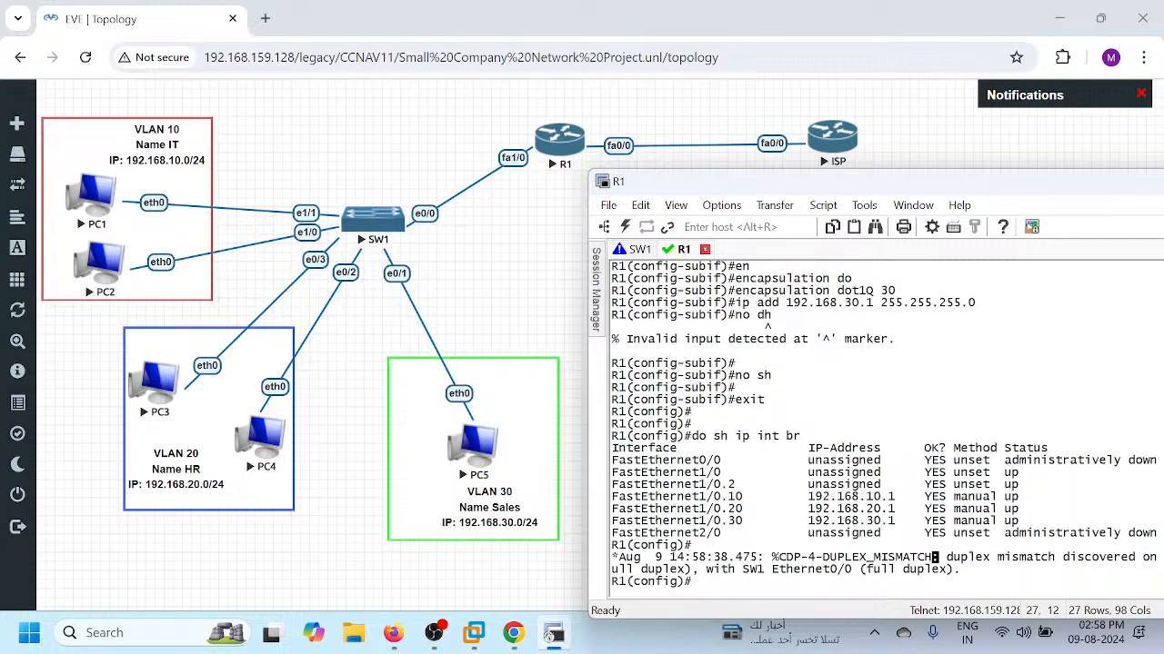
type("no c")
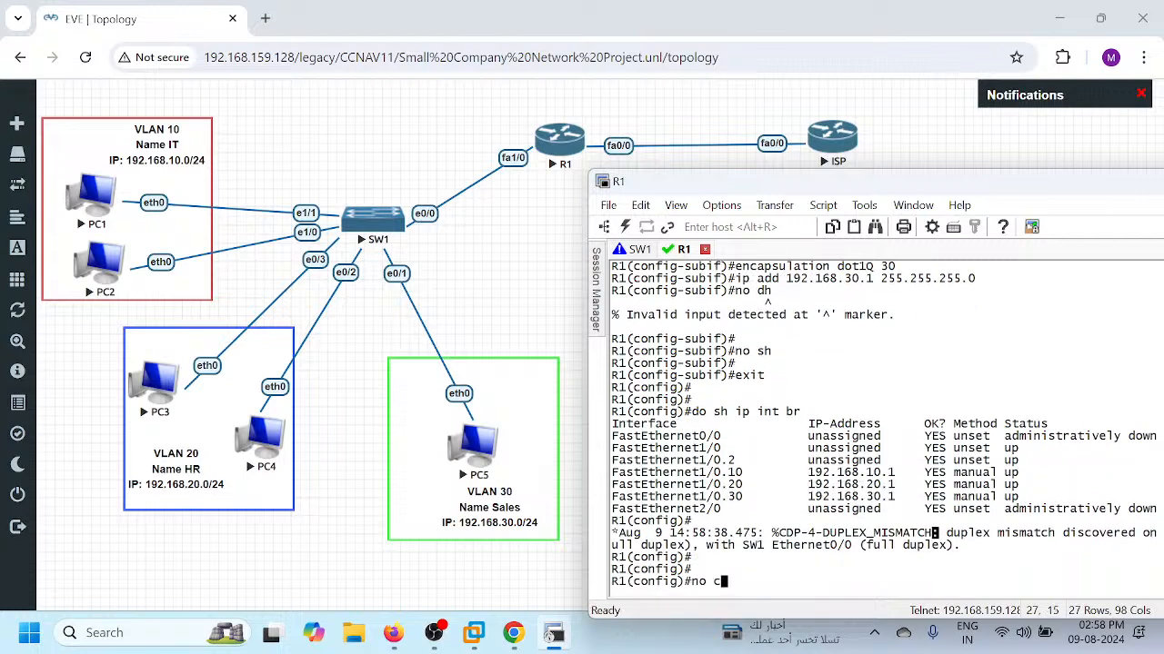
type("dp run")
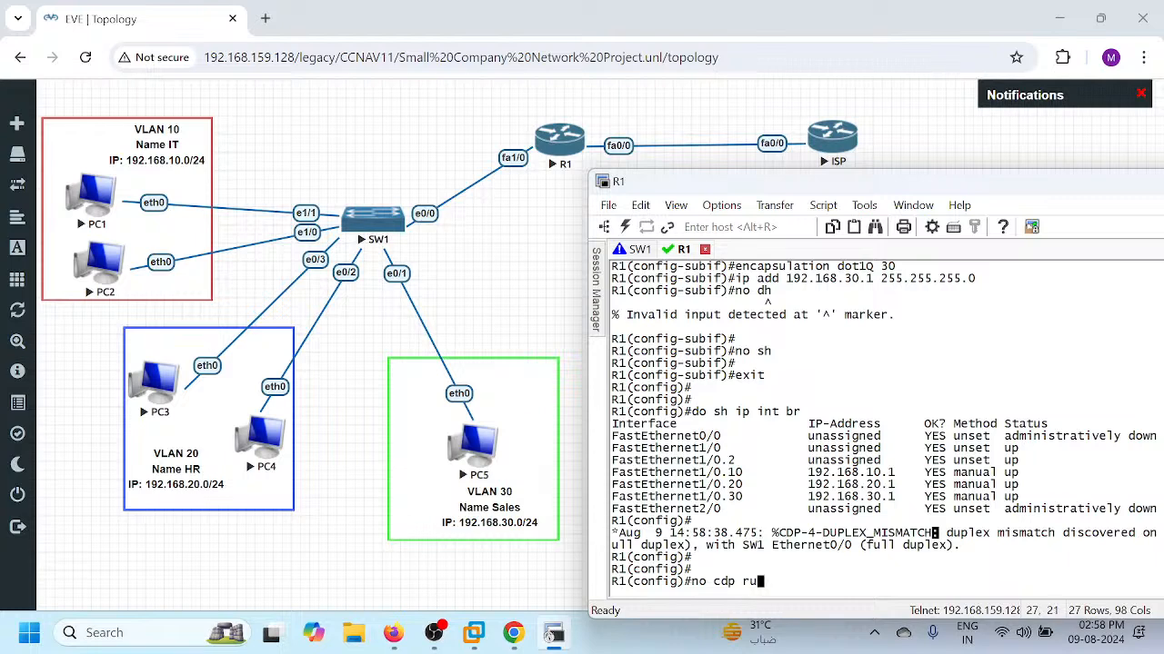
key("Return")
key("Return")
key("Return")
key("Return")
key("Return")
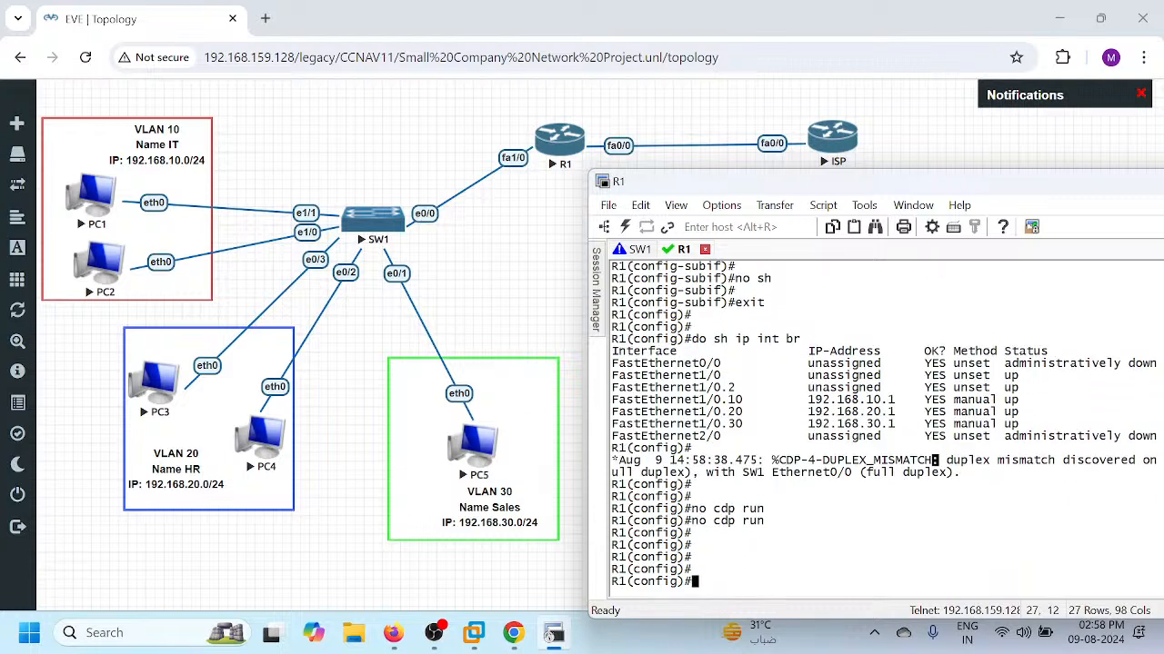
left_click_drag(960, 474, 612, 462)
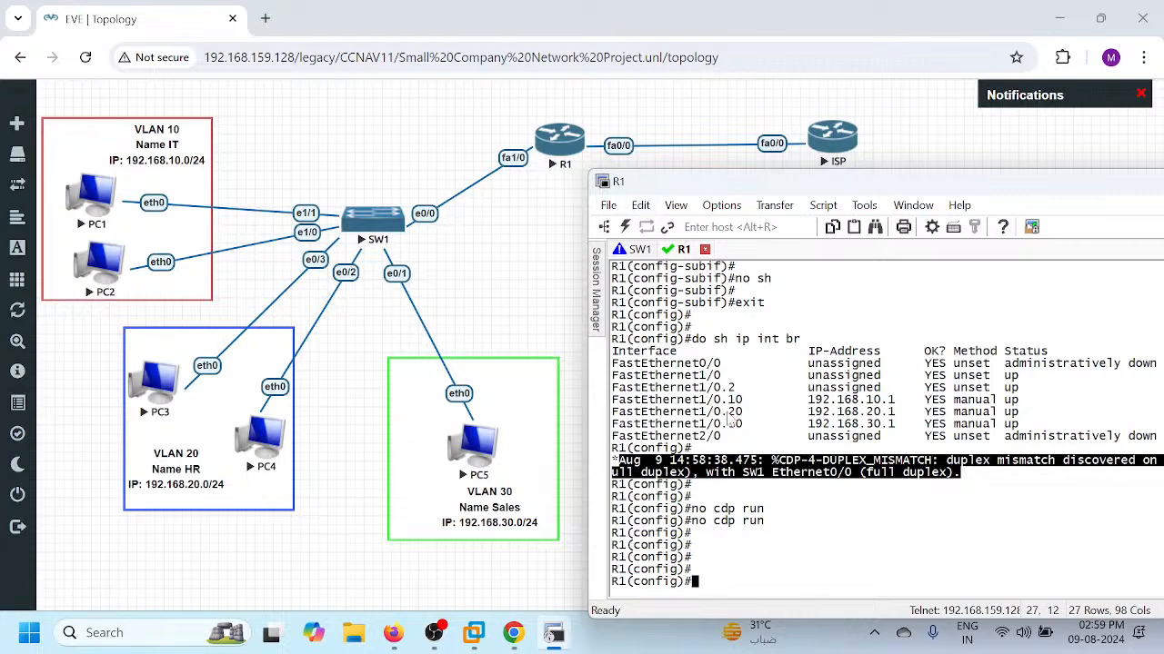
left_click_drag(771, 522, 688, 533)
left_click(924, 504)
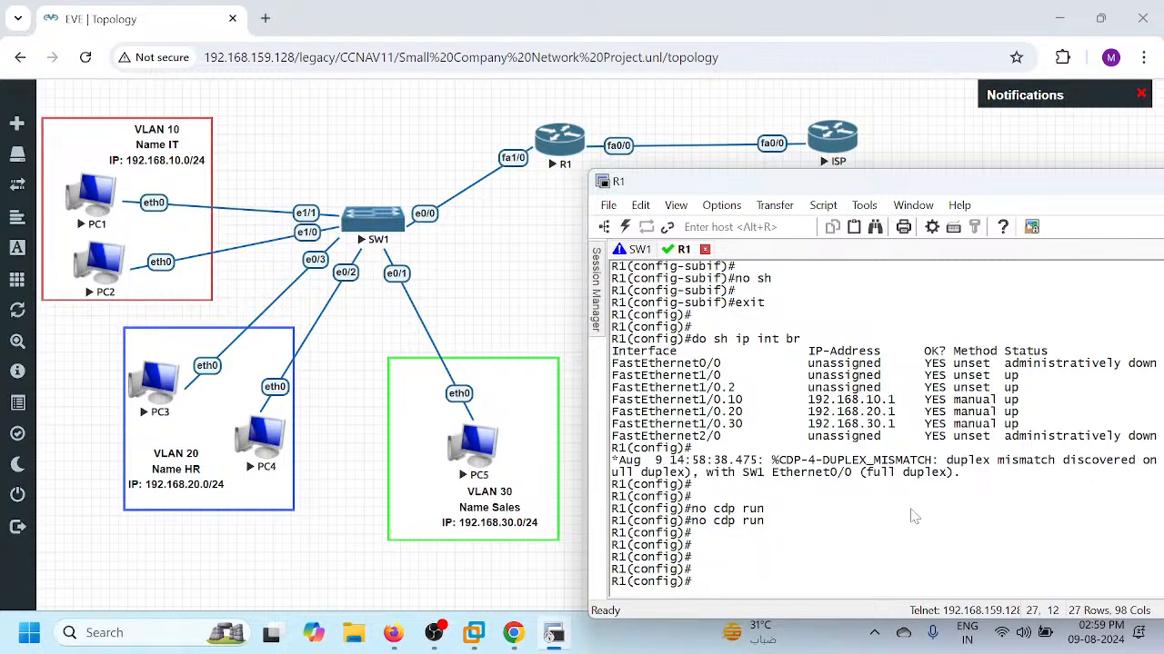
- Create a DHCP pool named vlan10 on R1
type("ip dh")
key("Tab")
type("p poo")
key("Tab")
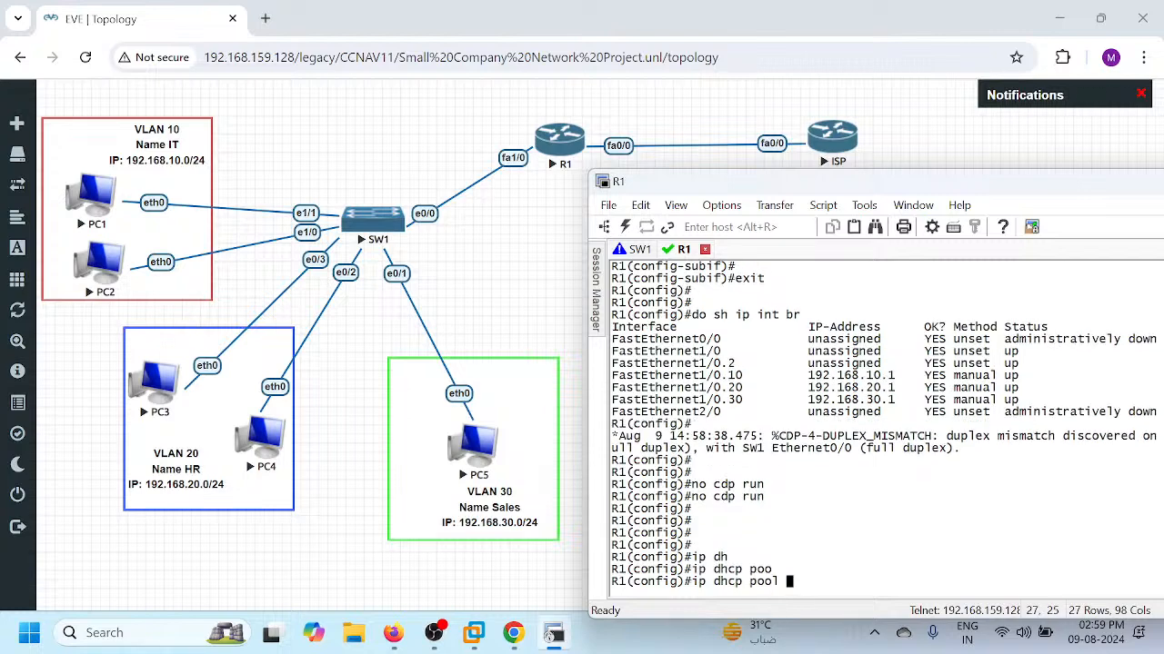
type("vlan10")
key("Return")
- Set the network of DHCP pool vlan10 to 192.168.10.0 with mask 255.255.255.0
type("net")
key("Tab")
type("wo")
key("Tab")
type("1")
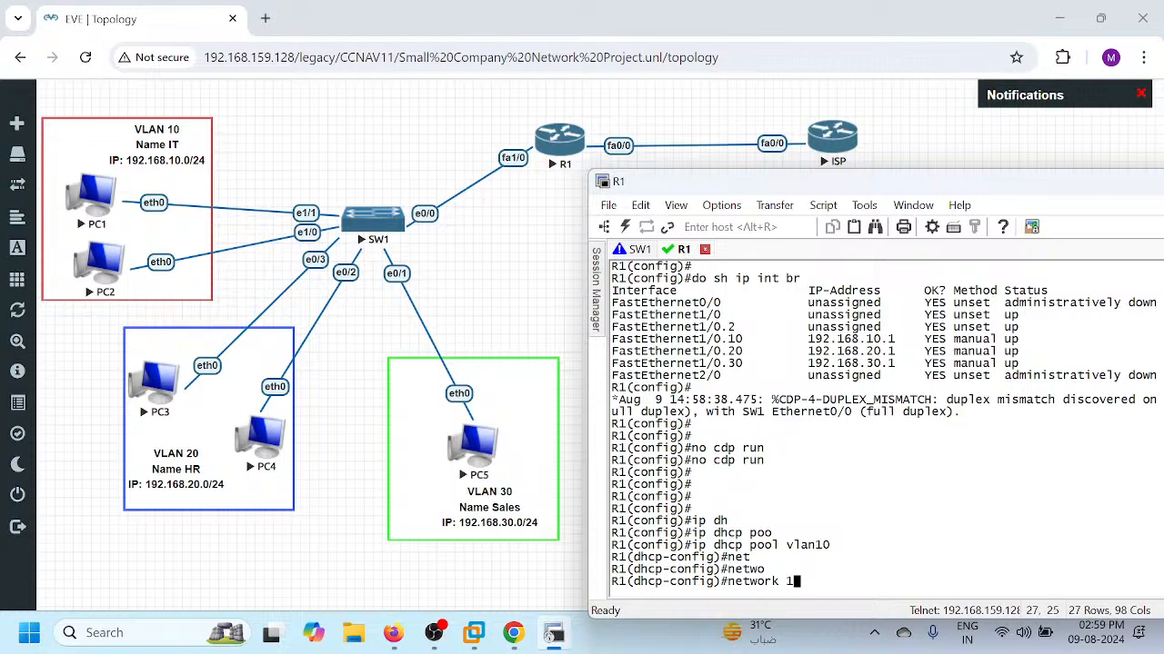
type("92.168.10.0 255.255.255.255.0")
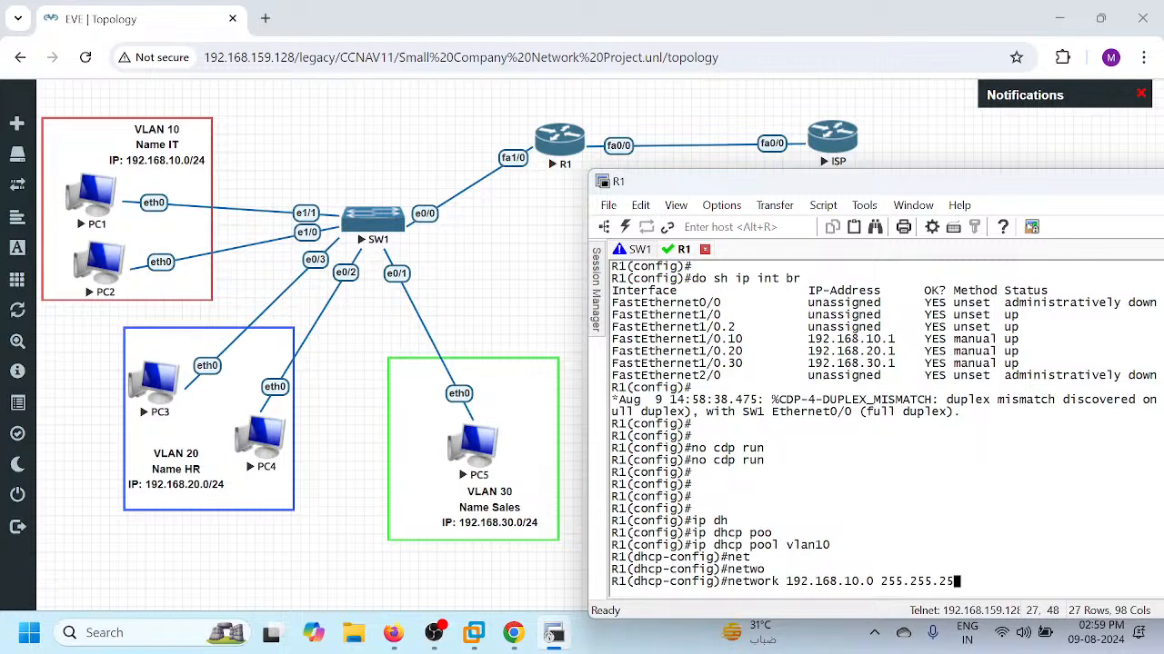
key("Return")
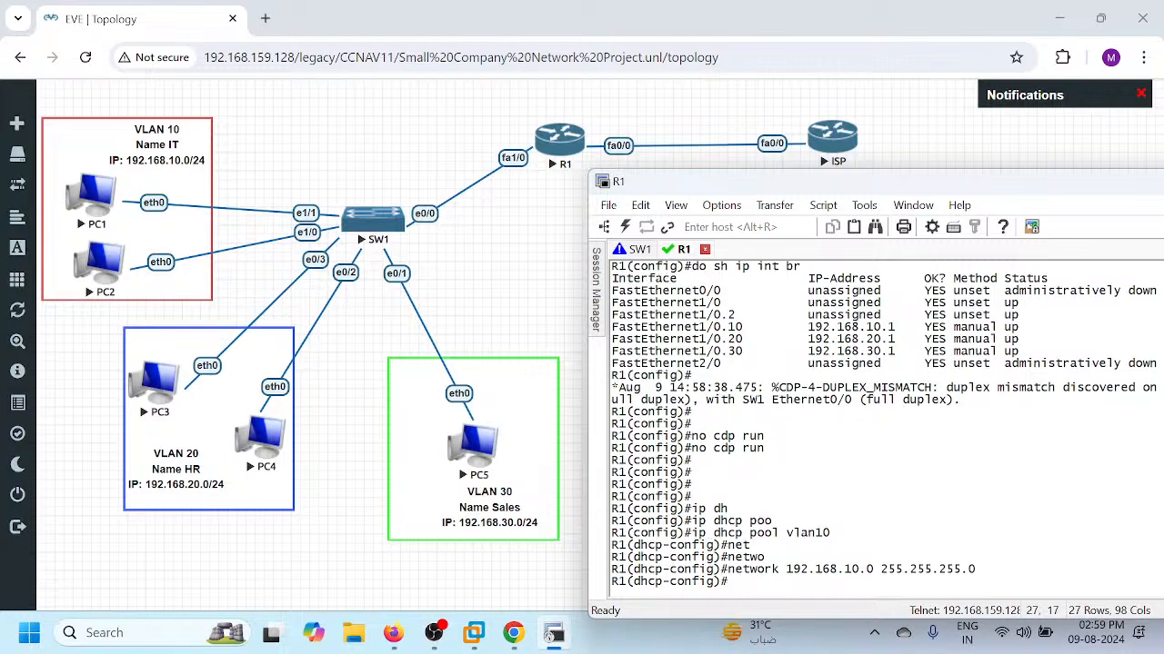
- Set the default router of DHCP pool vlan10 to 192.168.10.1 and exit the pool configuration
type("de")
key("Tab")
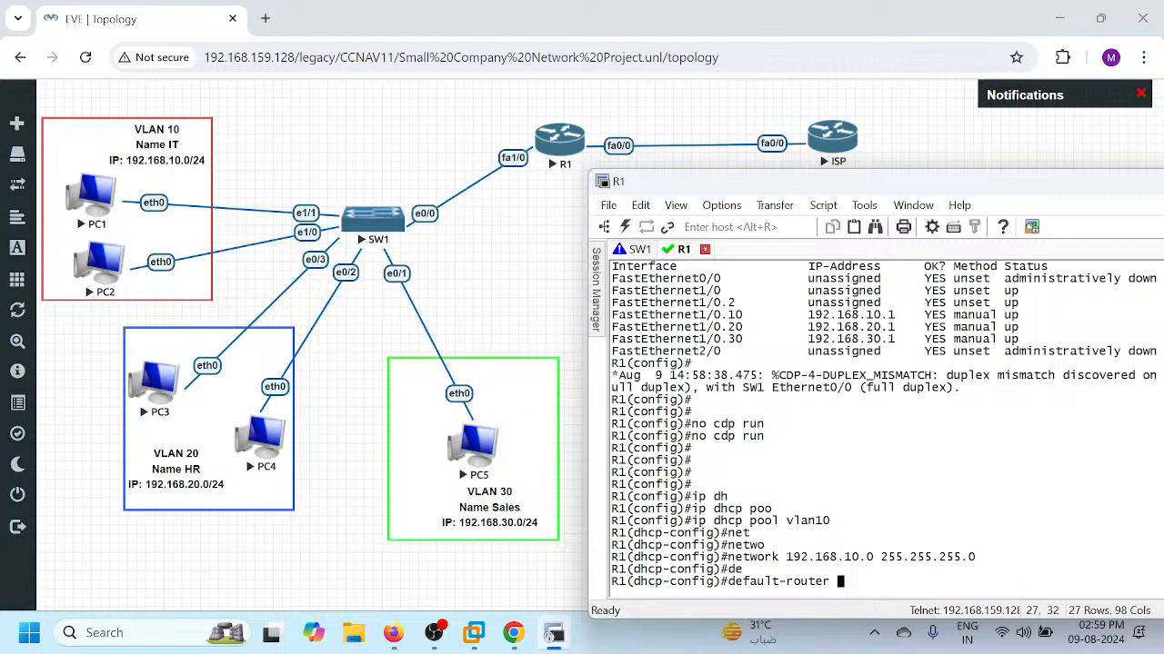
type("192.168.10.1")
key("Return")
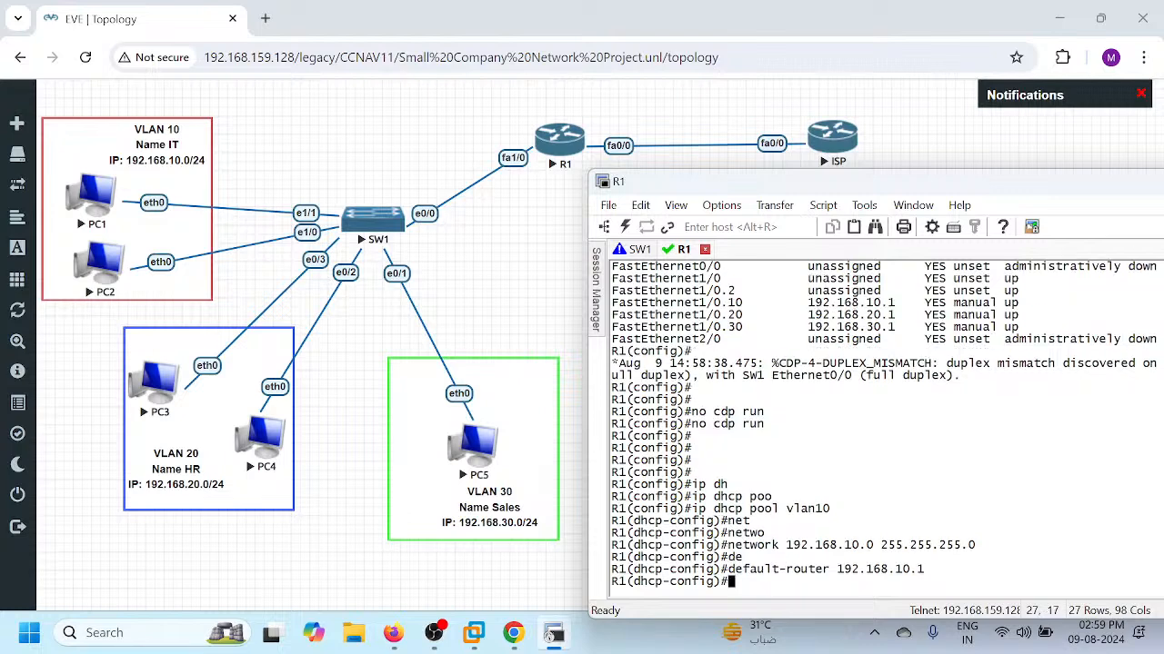
type("exit")
key("Return")
key("Return")
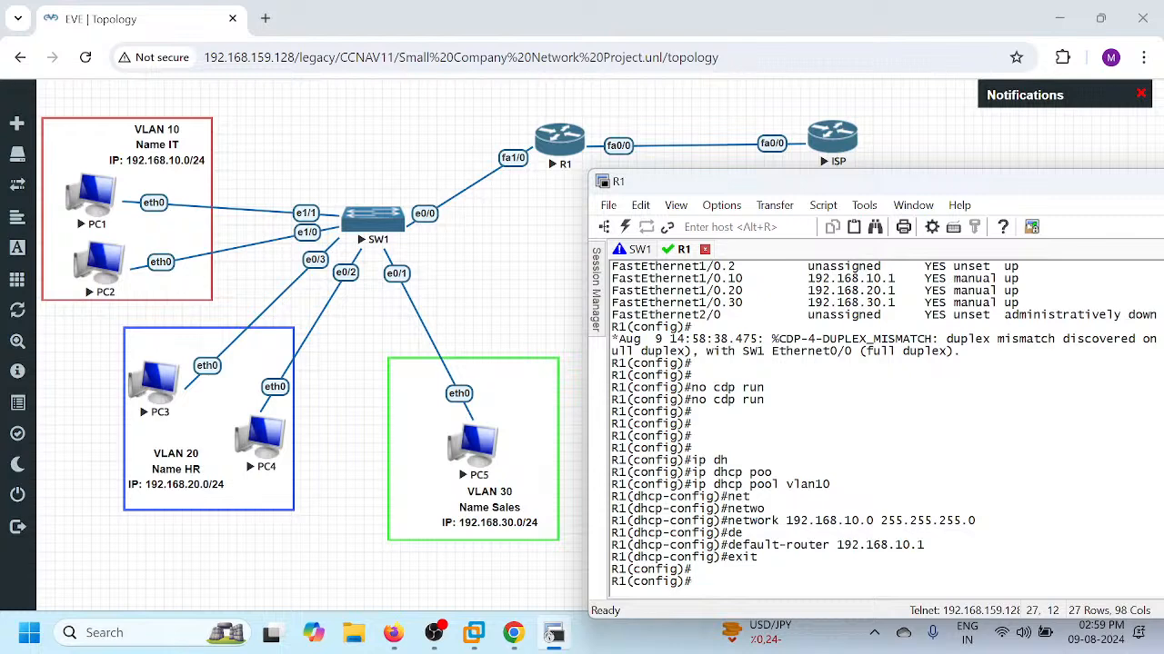
- Exclude address 192.168.10.1 from DHCP assignment on R1
type("ip dh")
key("Tab")
type("cpe")
key("BackSpace")
key("BackSpace")
type("ex")
key("Tab")
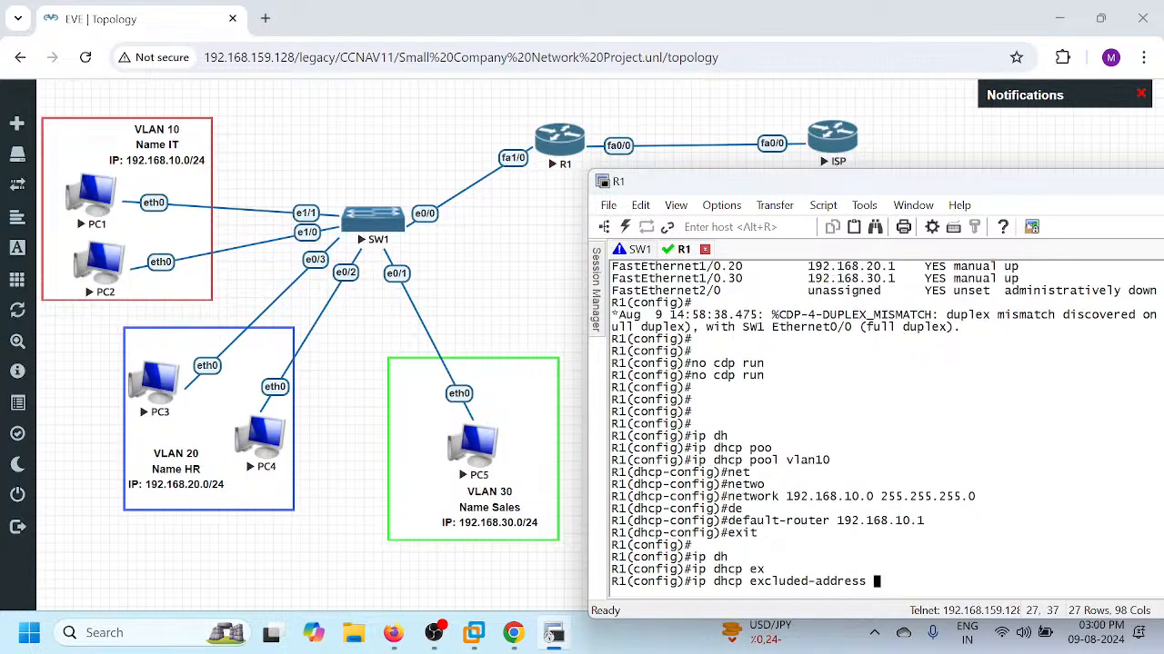
type("192.168.10.1")
key("Return")
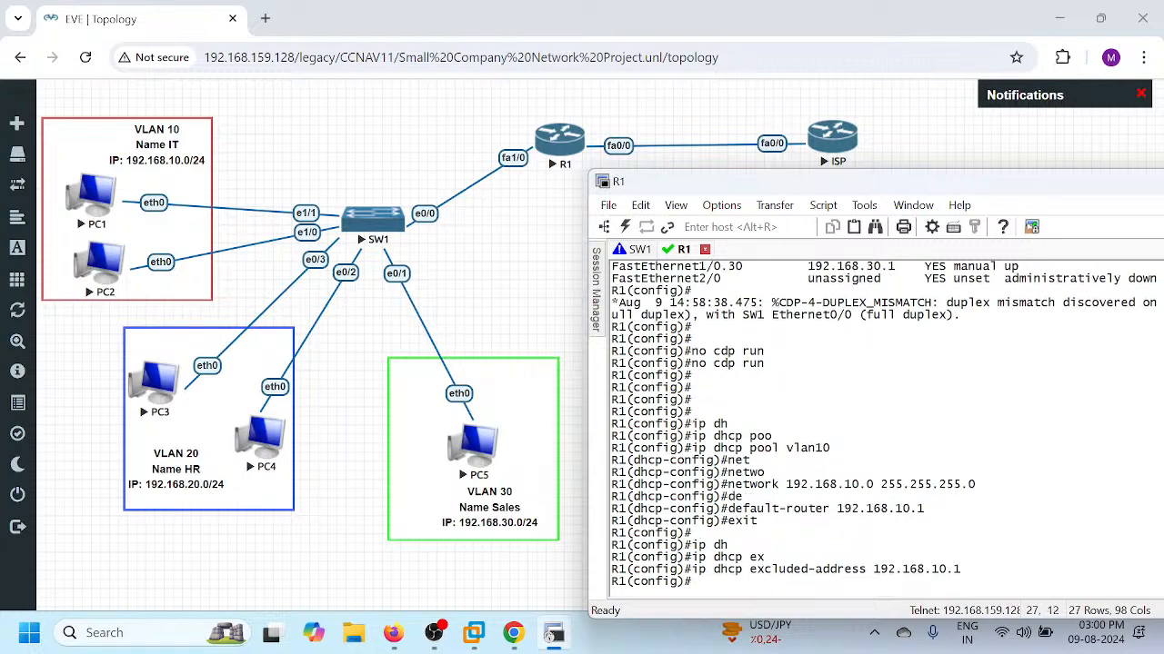
- Exclude address 192.168.20.1 from DHCP assignment on R1
key("Up")
key("Left")
key("Left")
key("Left")
key("BackSpace")
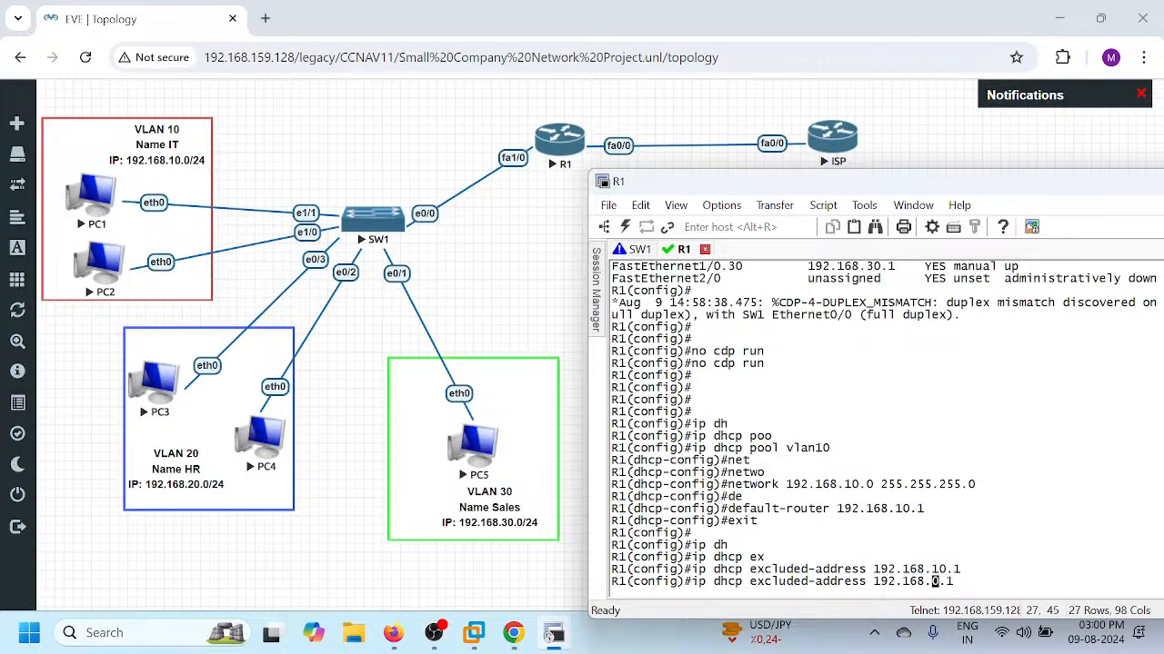
type("2")
key("Return")
- Exclude address 192.168.30.1 from DHCP assignment on R1
key("Up")
key("Left")
key("Left")
key("Left")
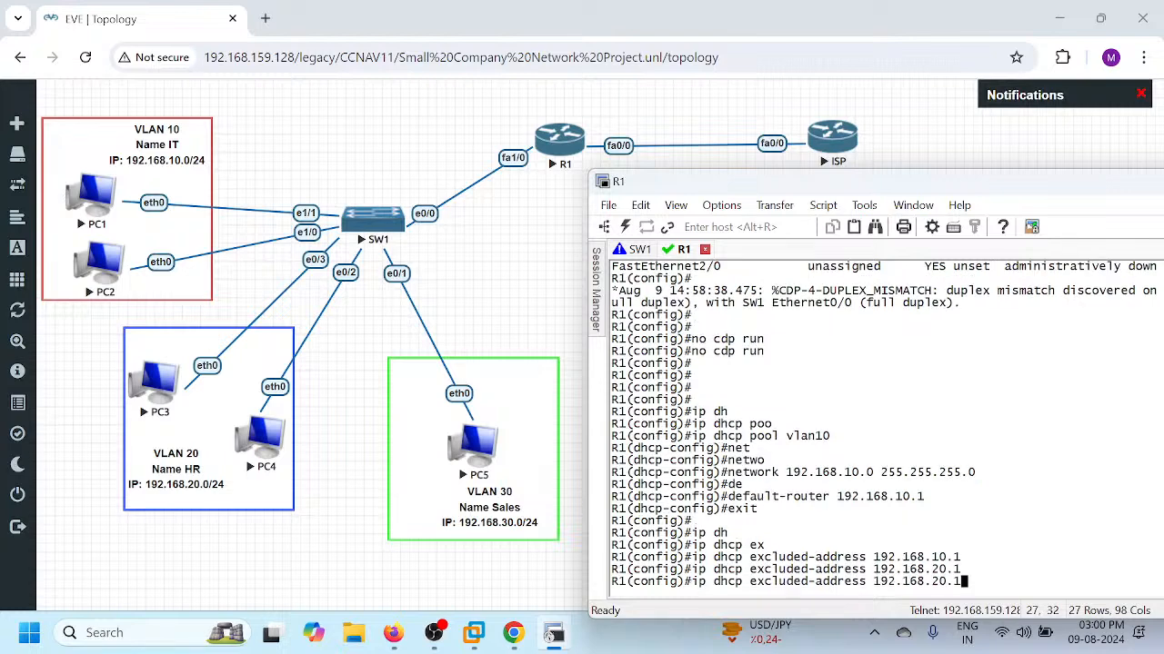
key("BackSpace")
type("3")
key("Return")
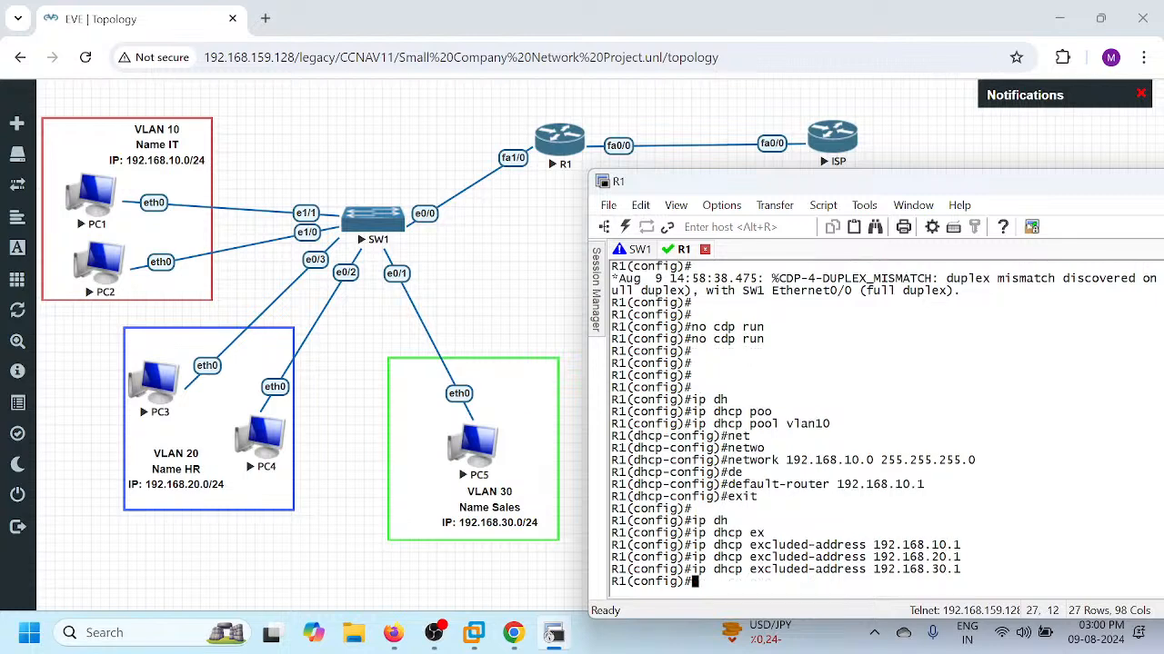
- Create a DHCP pool named vlan20 on R1
type("ip dhpc pool vlan2")
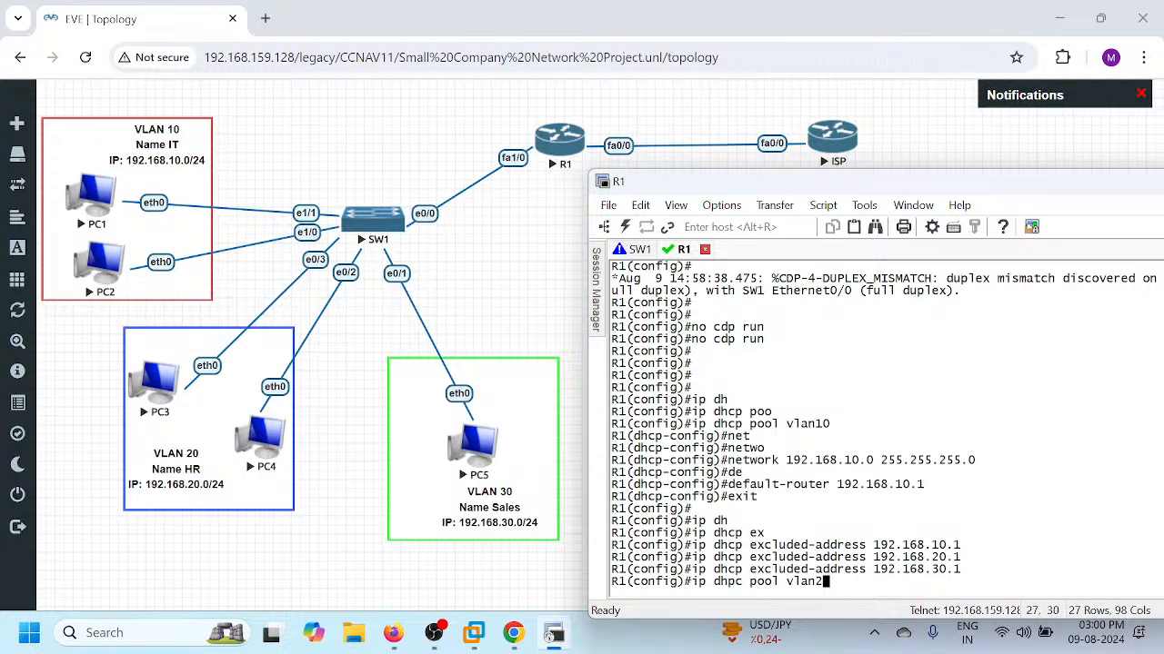
type("0")
key("Return")
type("ip dhp")
key("Tab")
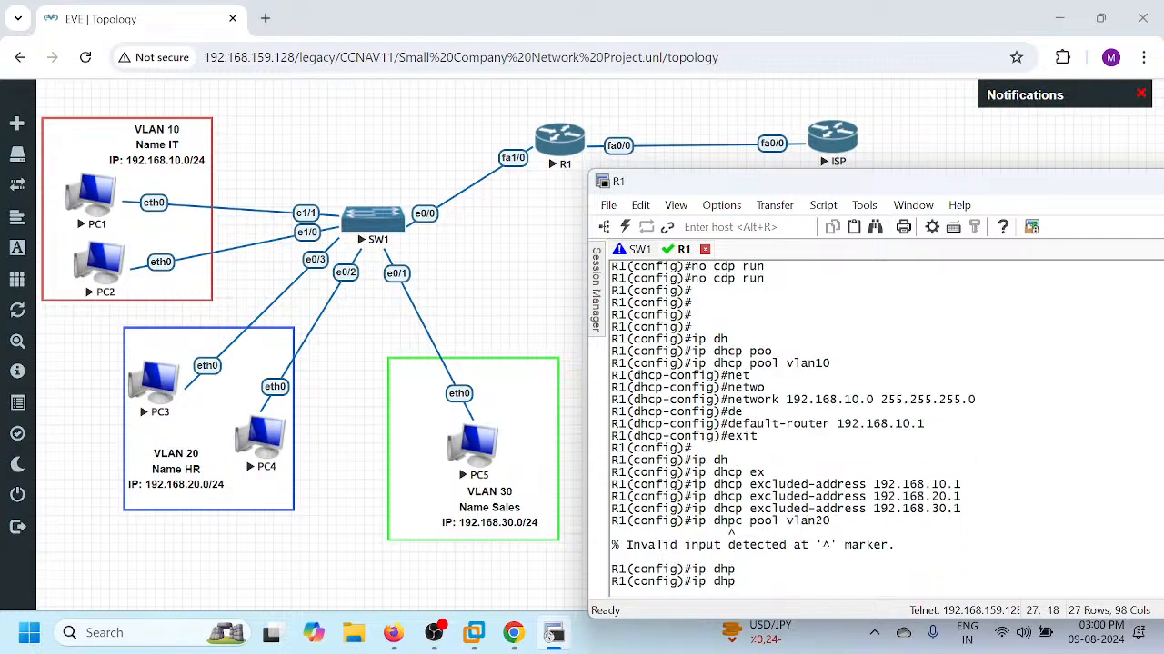
type("cp")
key("Tab")
type("poo")
key("Tab")
type("vlan20")
key("Return")
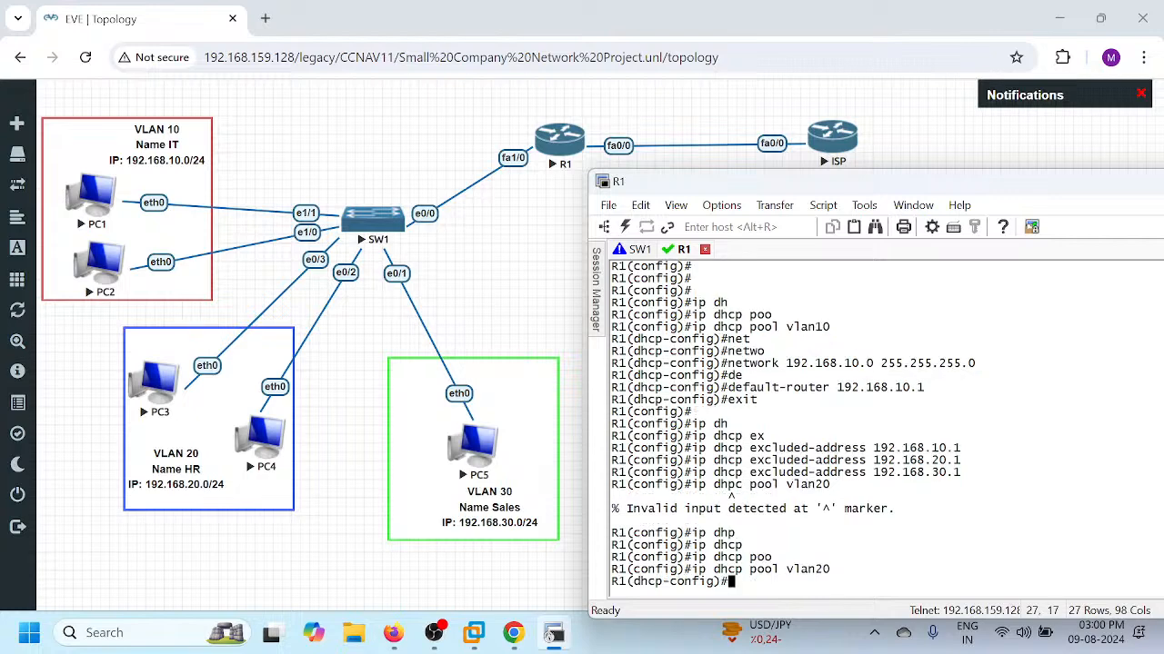
- Set the vlan20 DHCP pool's network to 192.168.20.0 with mask 255.255.255.0
type("net")
key("Tab")
type("wo")
key("Tab")
type("192.168")
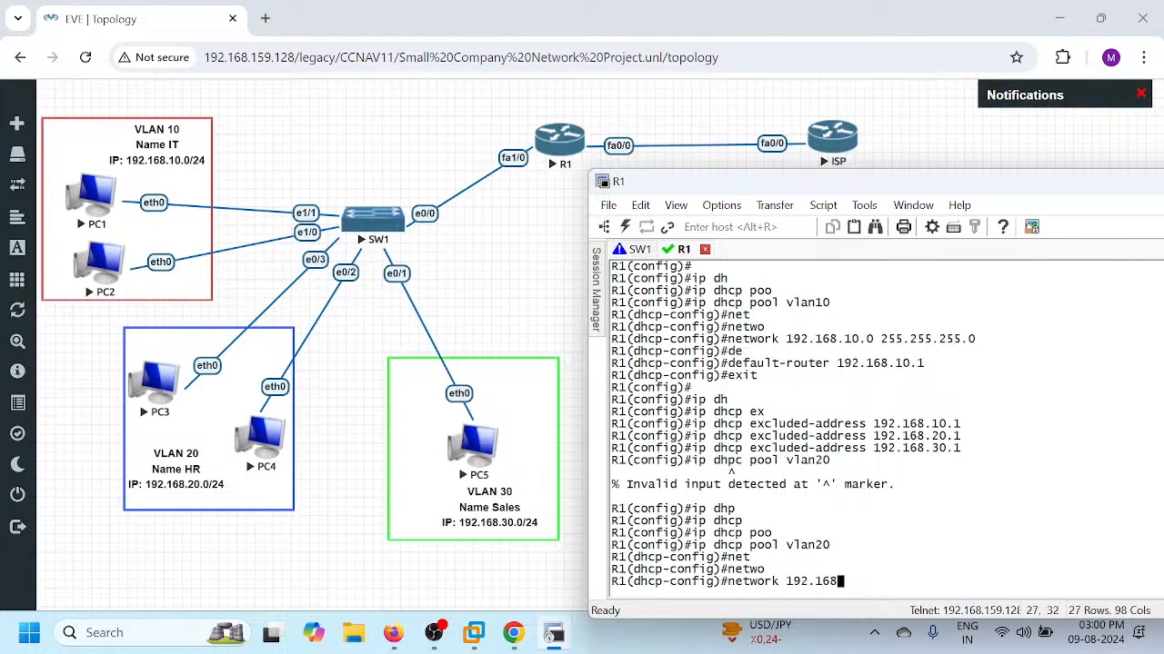
type(".20.0 255.255.255.")
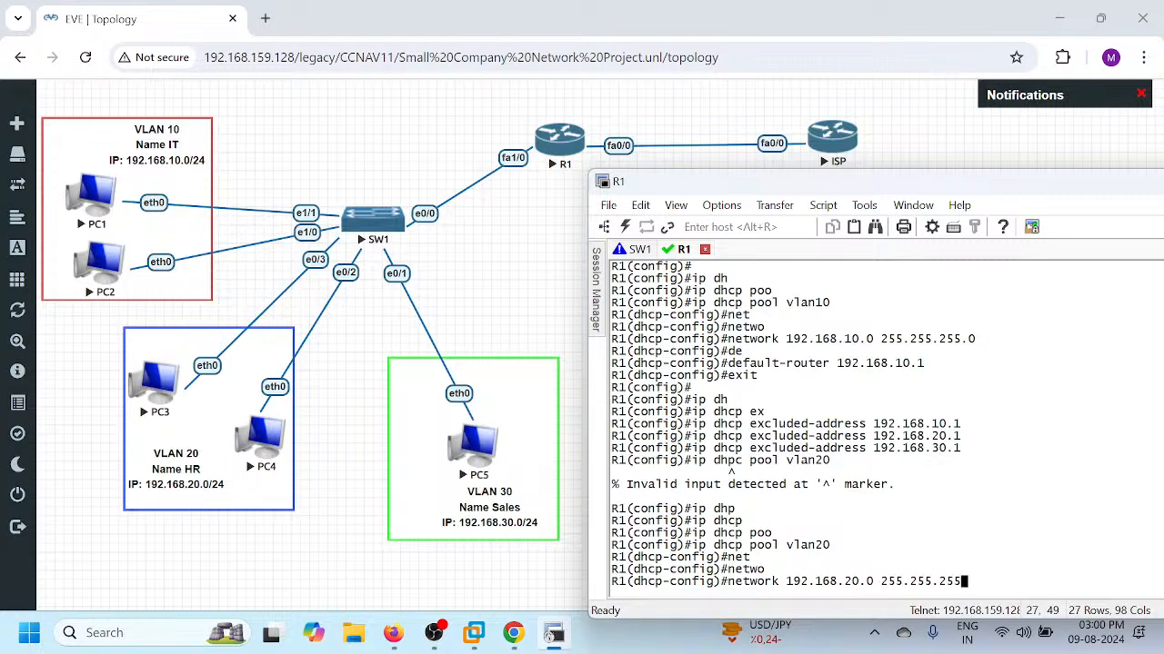
type("0")
key("Return")
- Set the vlan20 DHCP pool's default router to 192.168.20.1 and leave the pool configuration
type("de")
key("Tab")
type("192.168.20.1")
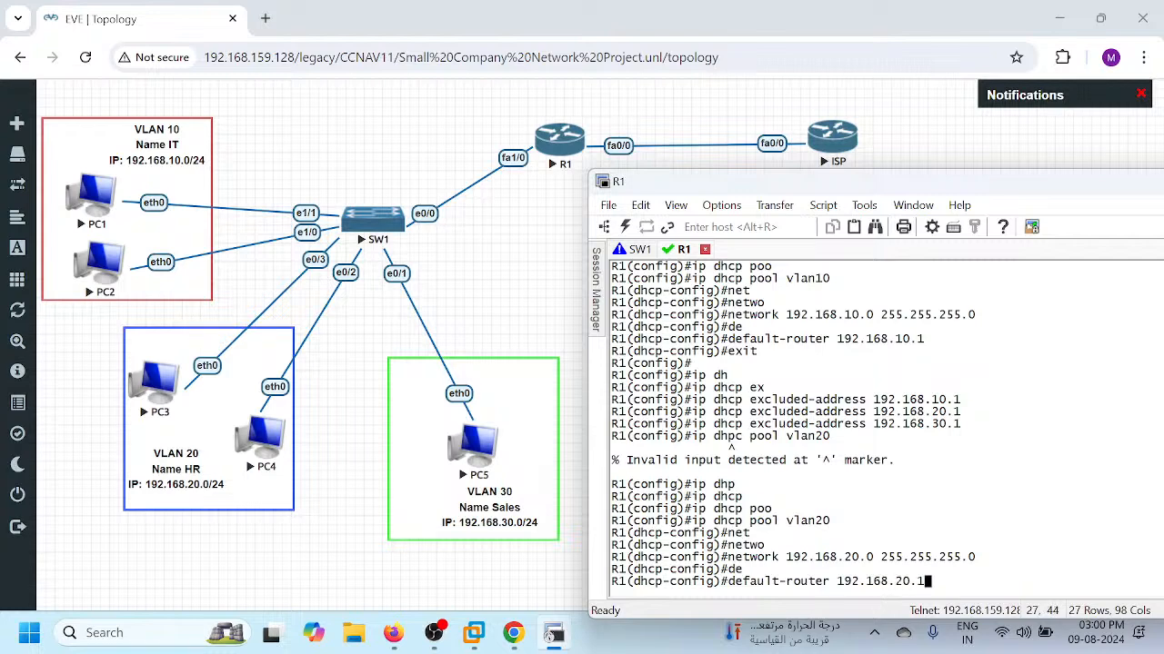
key("Return")
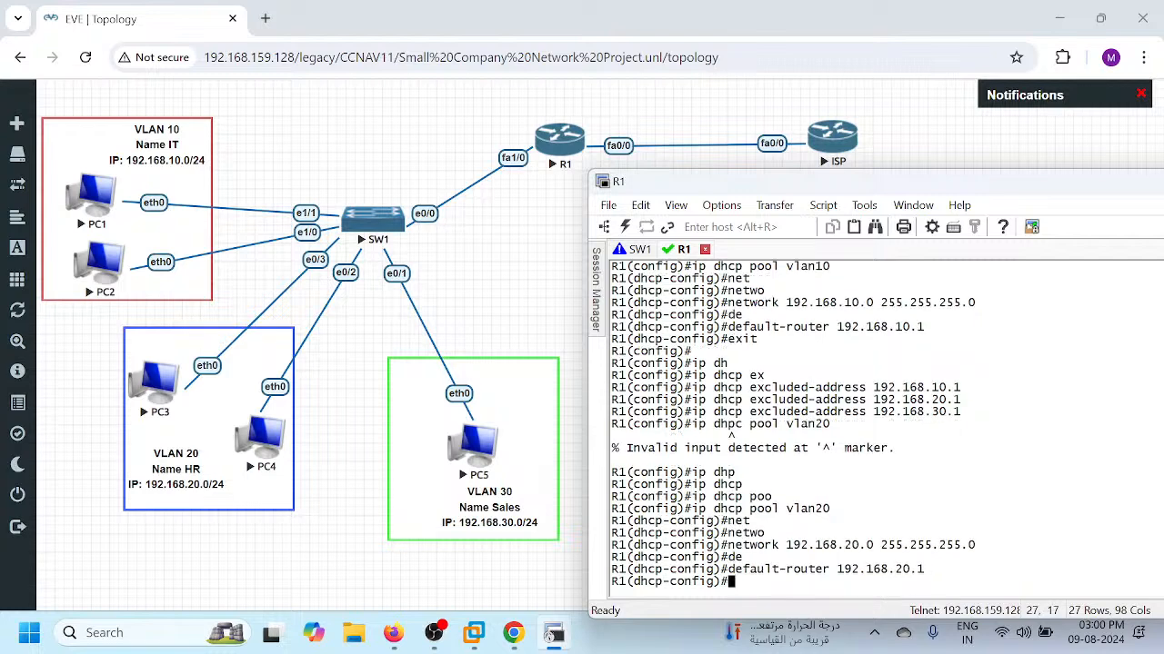
type("exit")
key("Return")
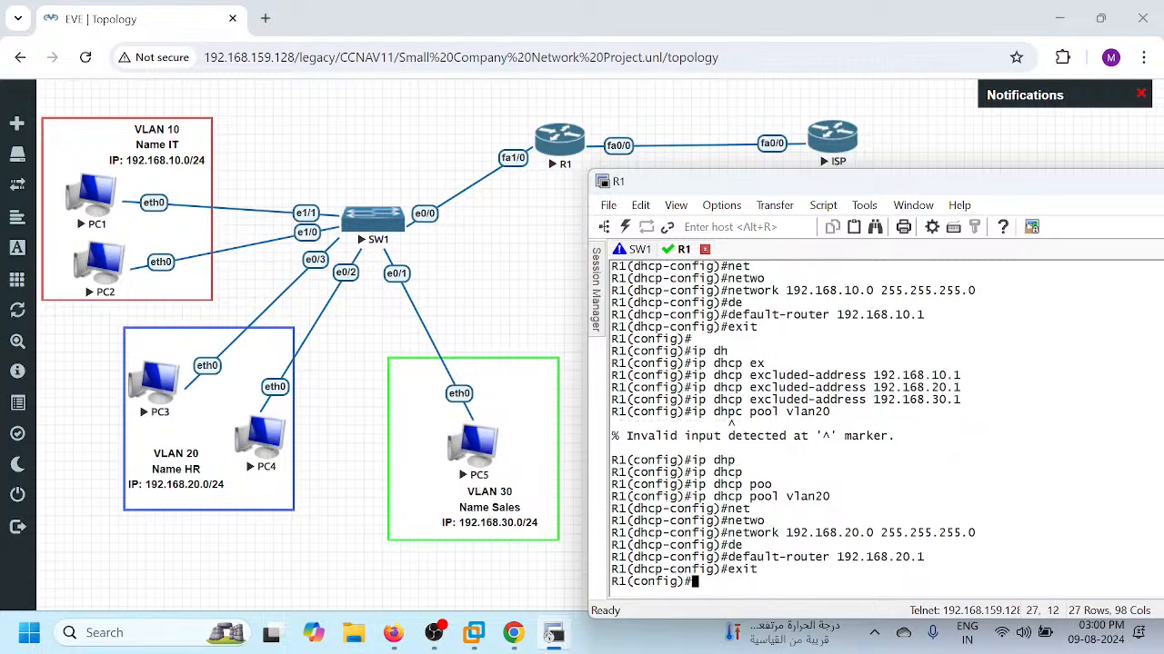
- Create a DHCP pool named vlan30 on R1
type("ip dhcp poo")
key("Tab")
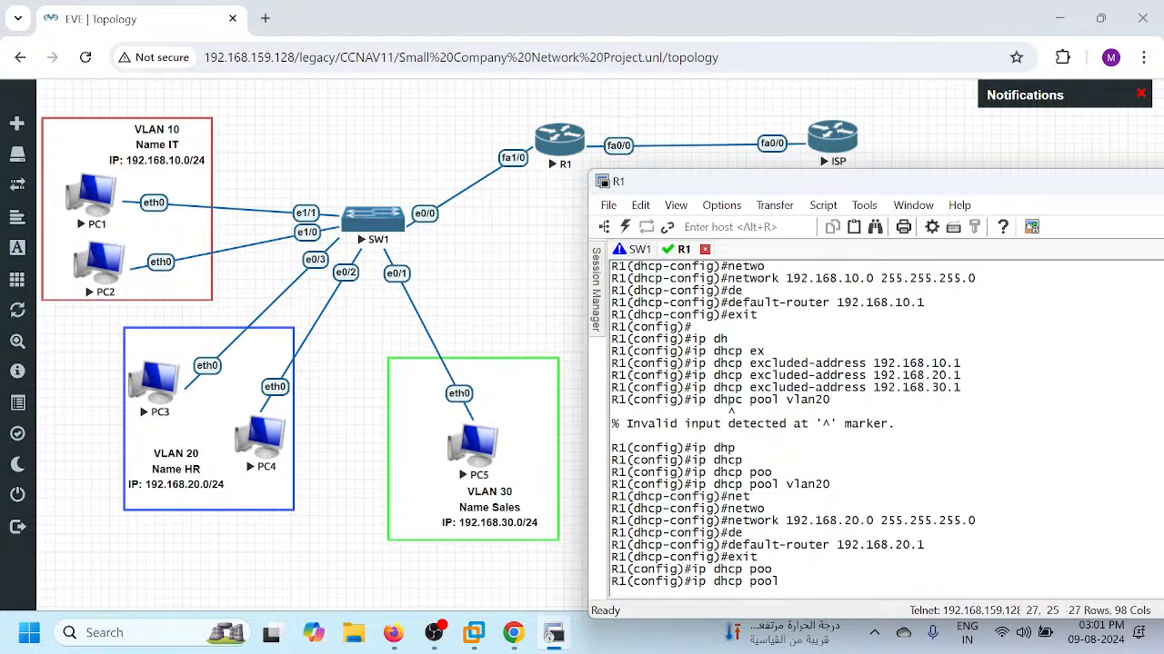
type("vlan30")
key("Return")
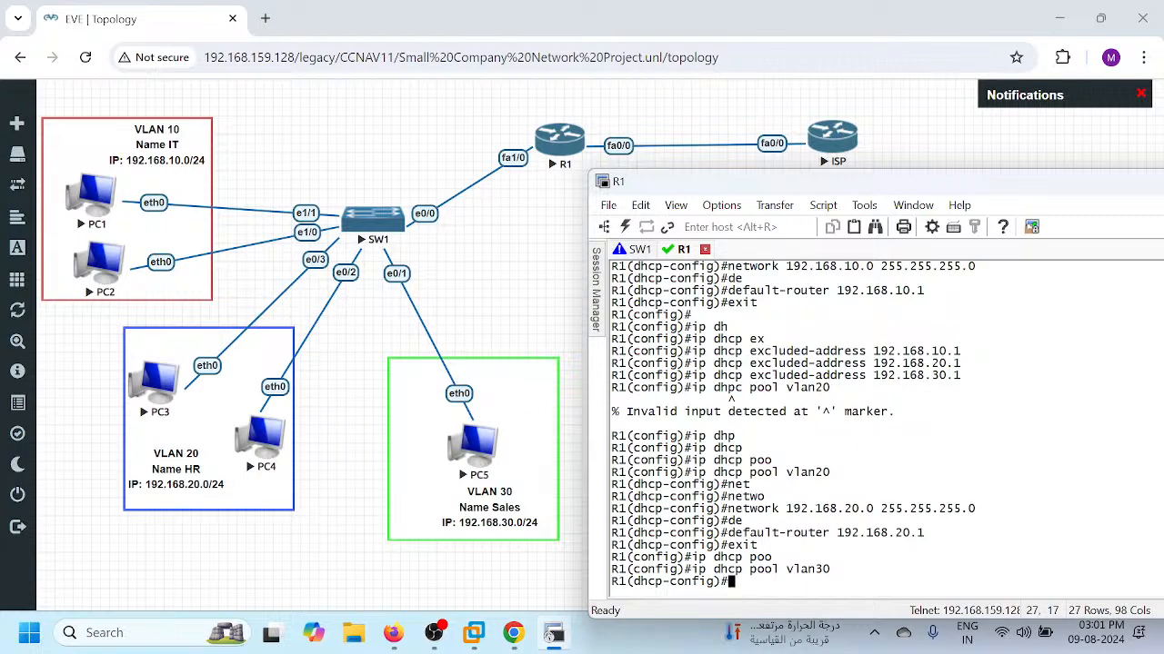
- Set the vlan30 DHCP pool's network to 192.168.30.0 with mask 255.255.255.0
type("net")
key("Tab")
type("w")
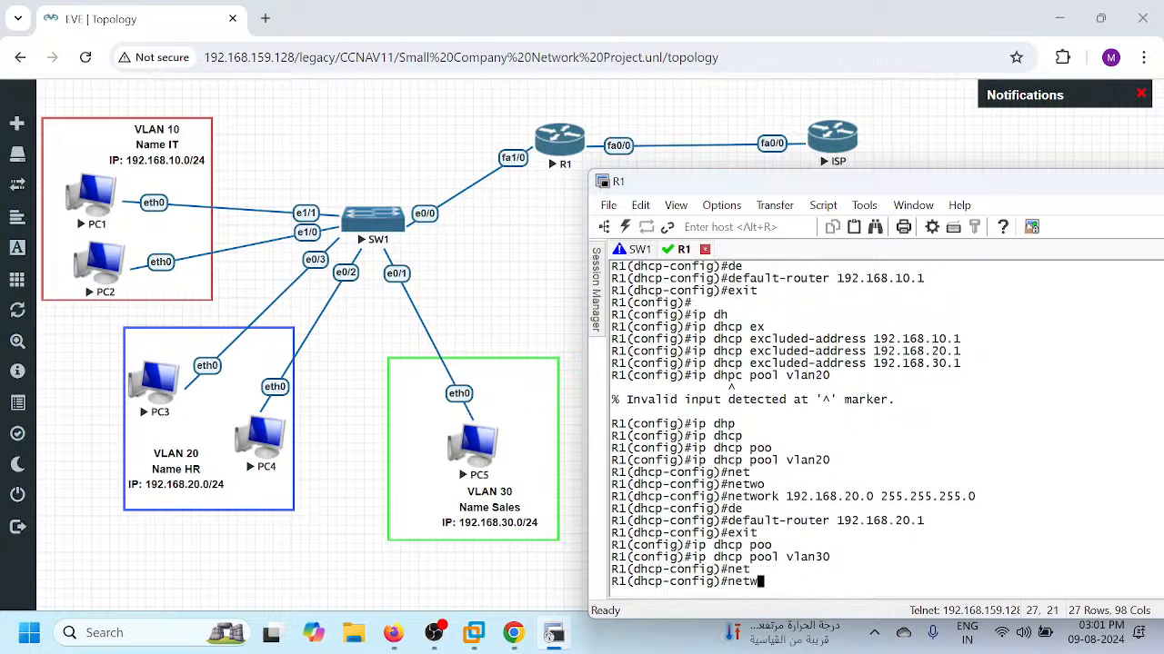
key("Tab")
type("19")
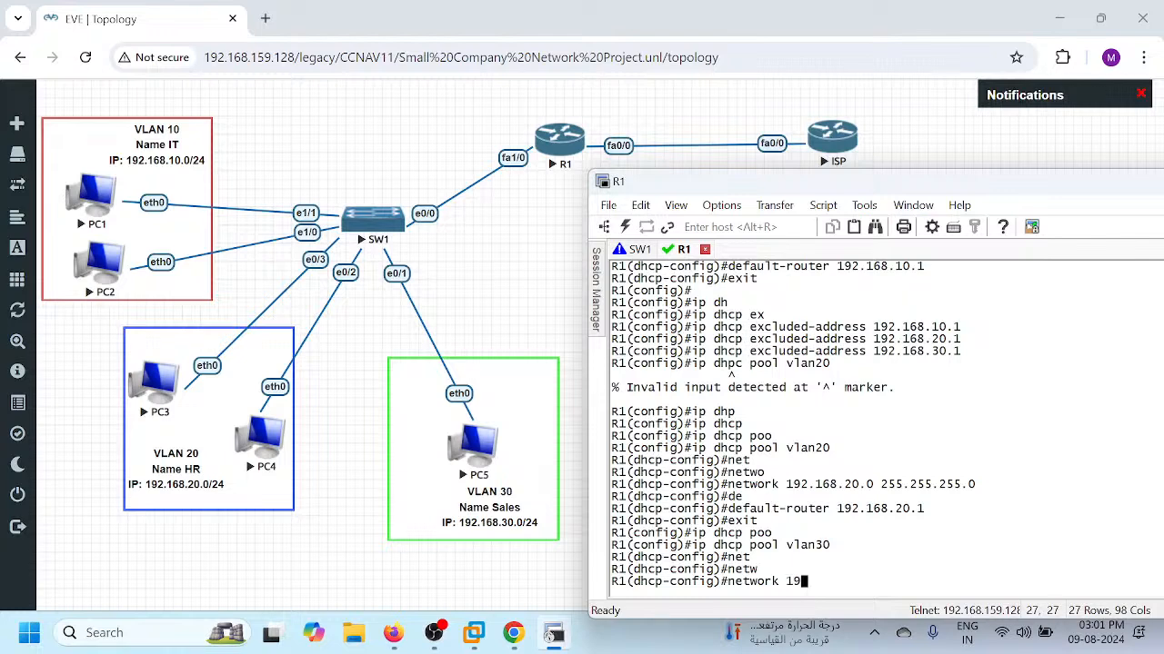
type("2.168.30.0 255.25.")
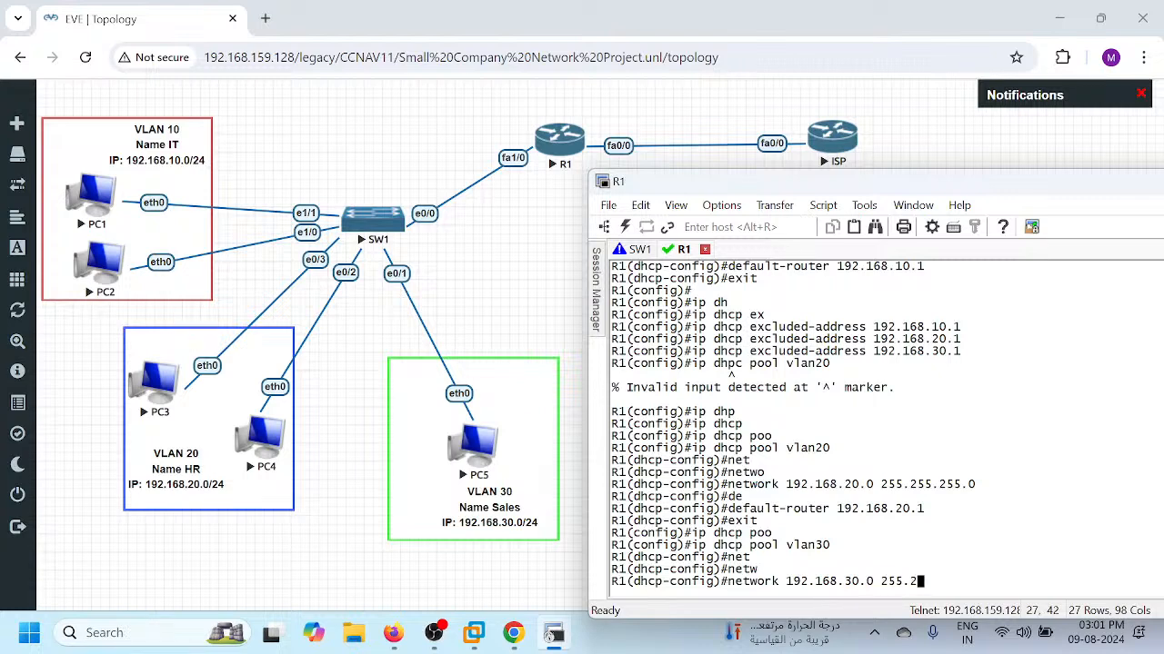
key("BackSpace")
key("BackSpace")
type("5.255.0")
key("Return")
- Set the vlan30 DHCP pool's default router to 192.168.30.1
type("no")
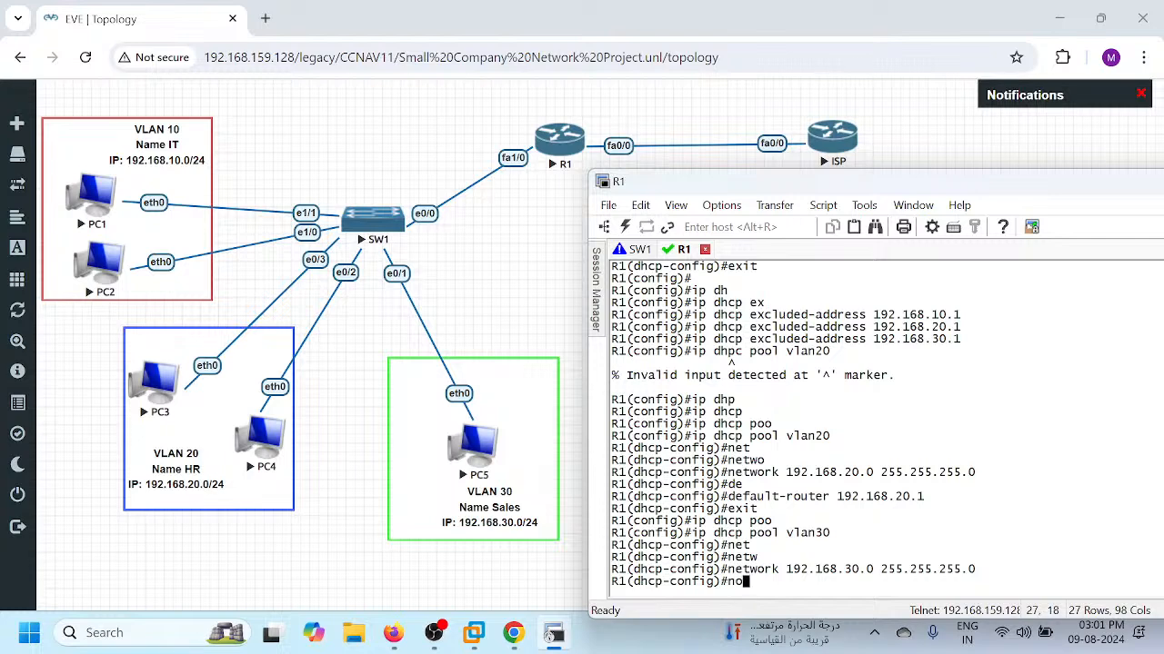
key("BackSpace")
key("BackSpace")
key("BackSpace")
type("de")
key("Tab")
type("192.168.30.1")
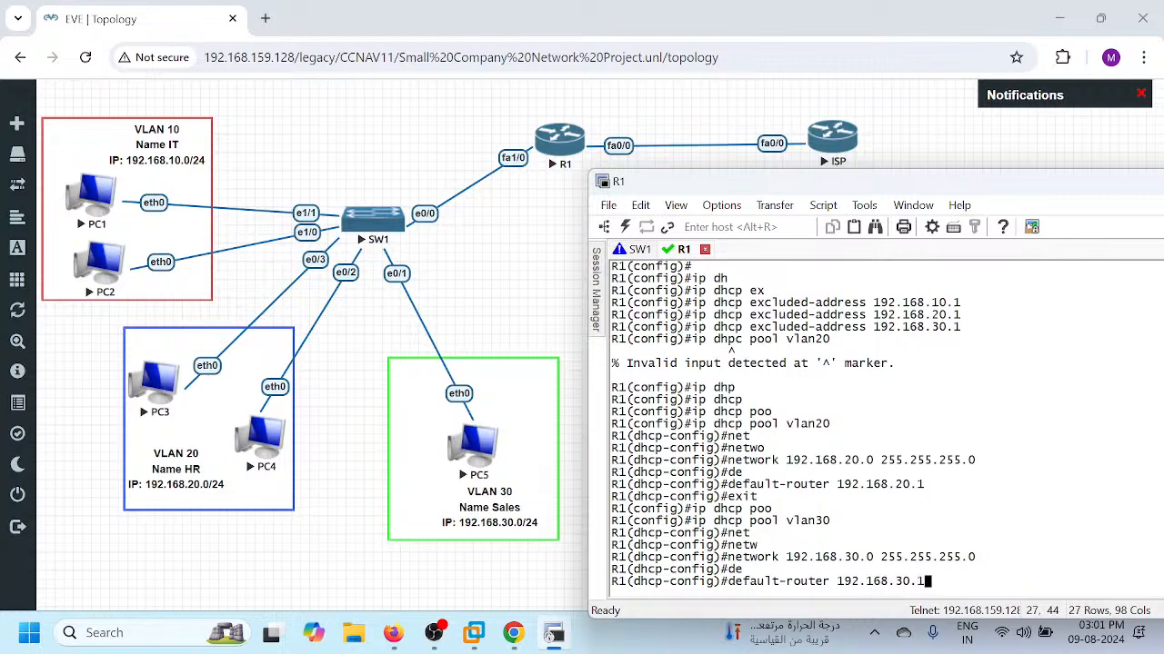
key("Return")
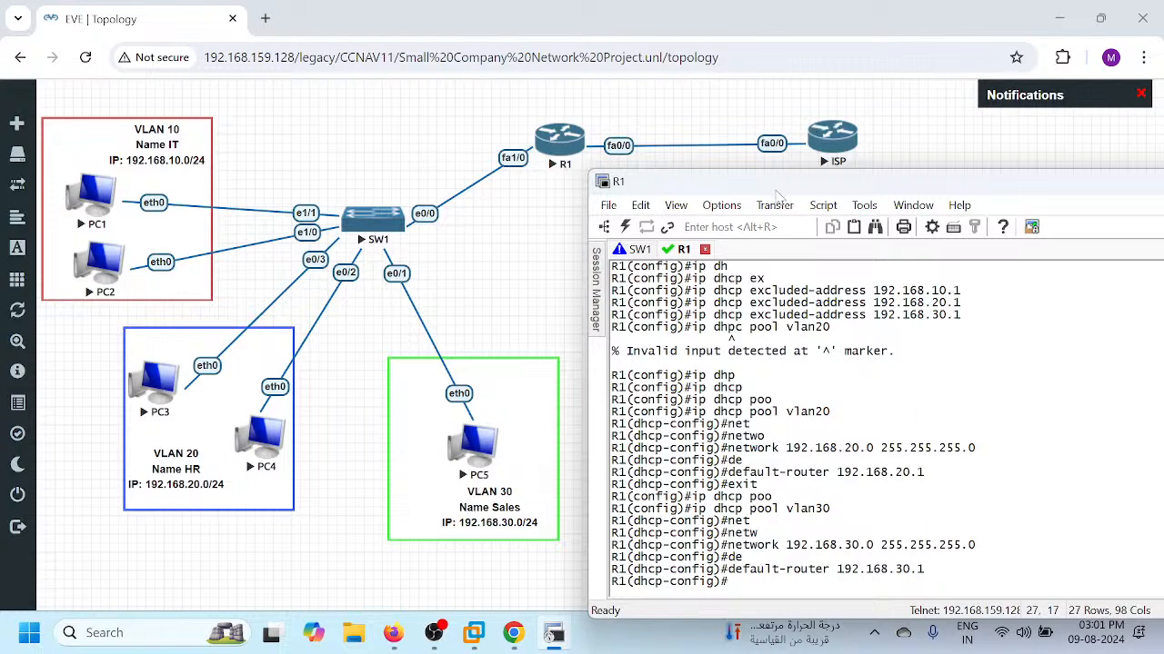
- Add a bold text label 200.1.1.1 to the topology and place it above R1's fa0/0 port
left_click_drag(778, 189, 823, 347)
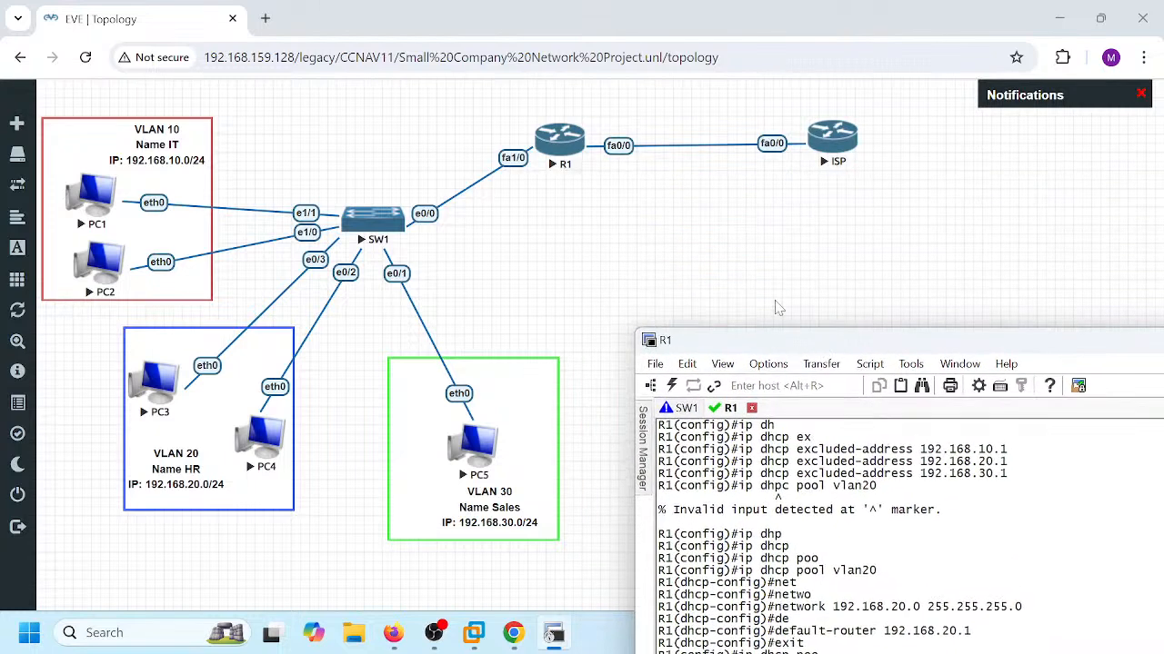
right_click(623, 202)
left_click(707, 356)
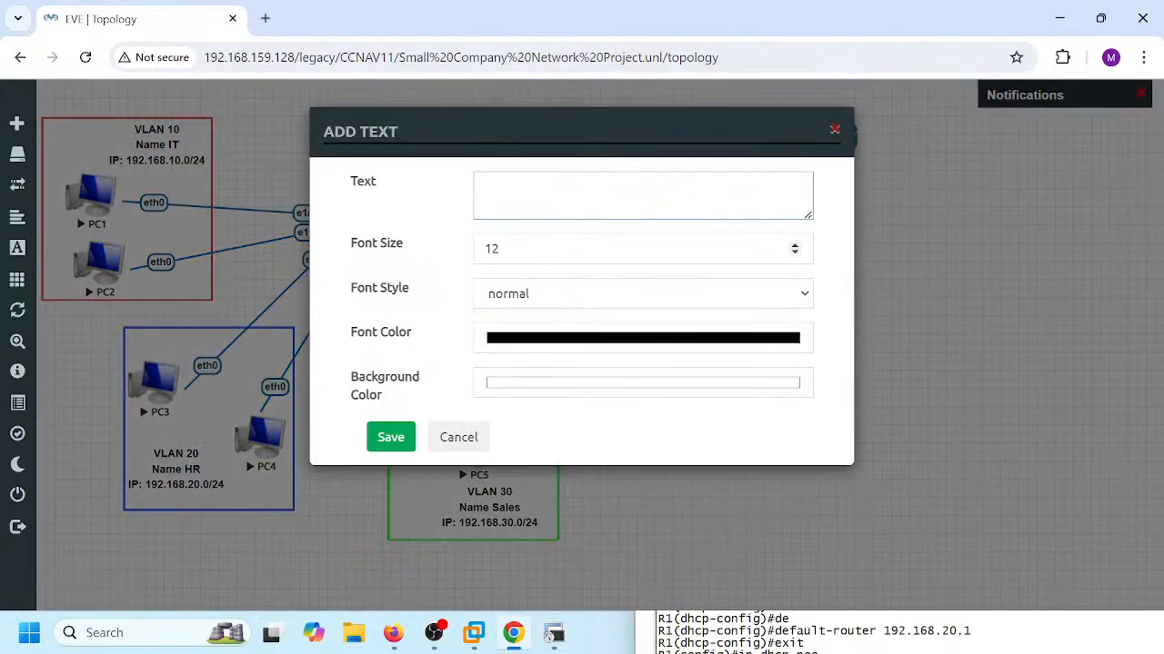
type("200.1.1.1")
left_click(566, 305)
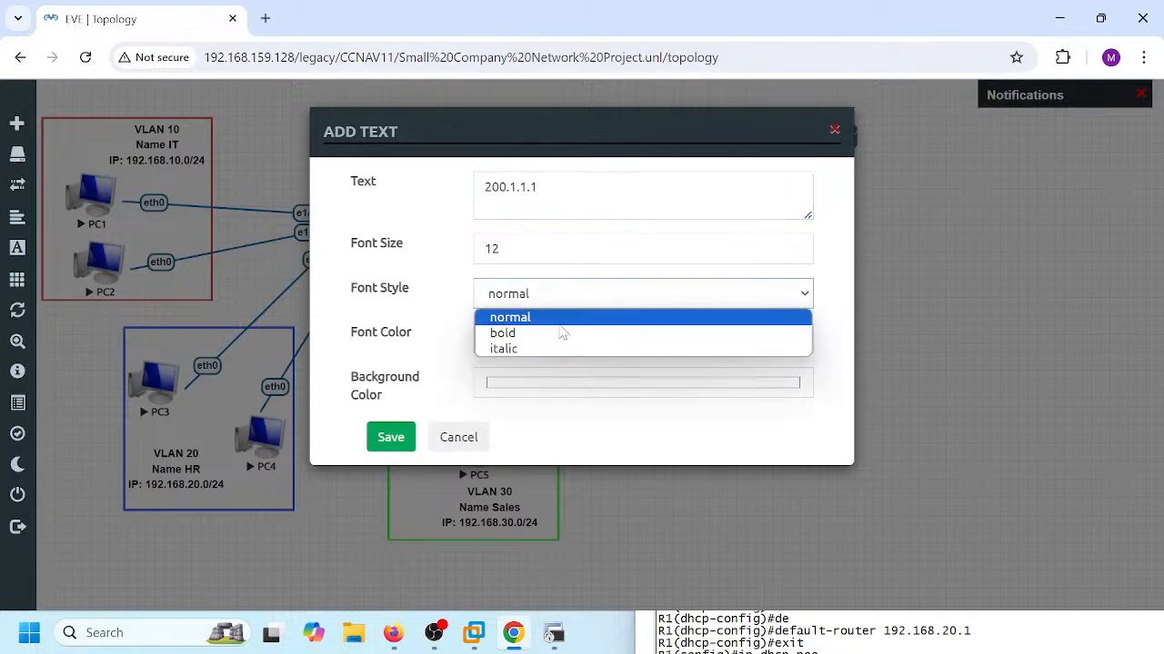
left_click(552, 335)
left_click(391, 437)
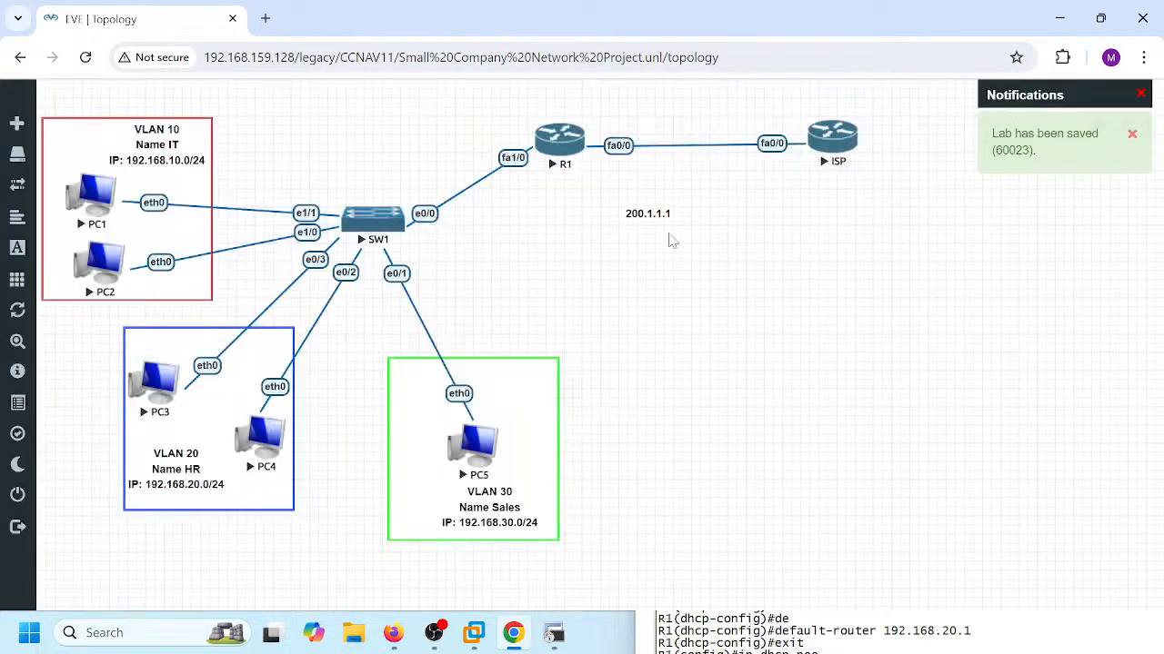
left_click_drag(654, 217, 617, 118)
- Duplicate the 200.1.1.1 label above ISP's fa0/0 port as 200.1.1.2, and move ISP slightly farther from R1
right_click(617, 118)
left_click(684, 154)
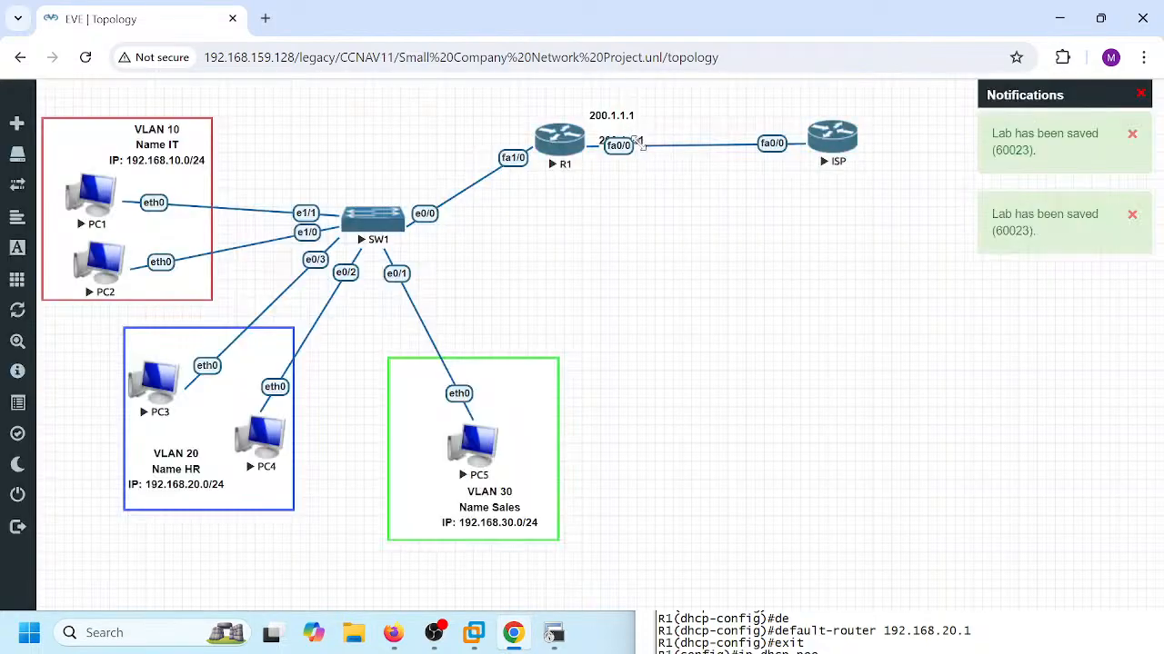
left_click_drag(829, 144, 778, 271)
left_click_drag(655, 148, 848, 151)
left_click_drag(788, 281, 893, 185)
left_click_drag(823, 144, 713, 98)
left_click_drag(895, 192, 868, 152)
left_click_drag(702, 97, 789, 111)
key("BackSpace")
type("2")
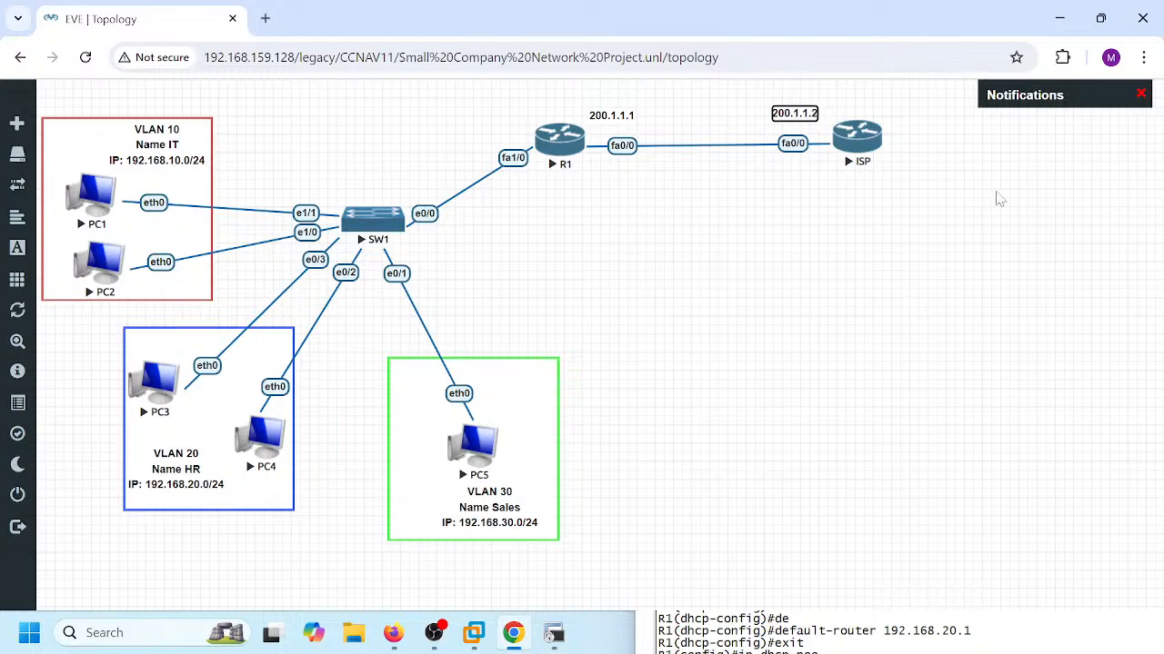
left_click(937, 253)
- Duplicate the 200.1.1.2 label, place the copy beside the ISP router and change its text to 8.8.8.8
right_click(797, 105)
left_click(859, 146)
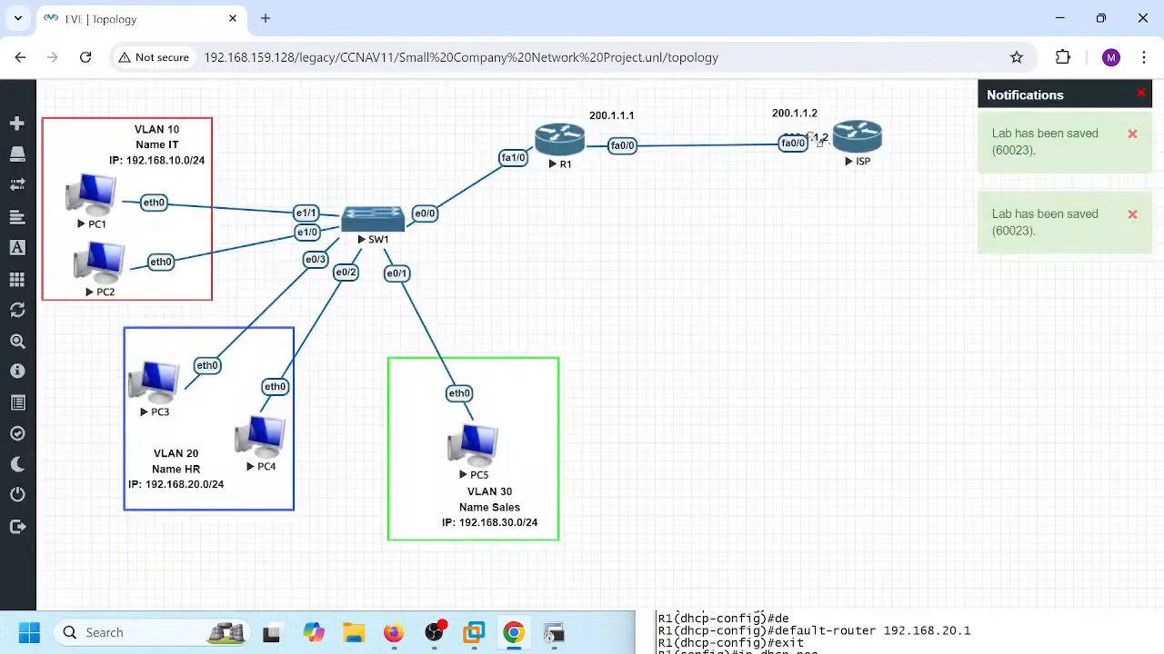
left_click_drag(818, 142, 909, 134)
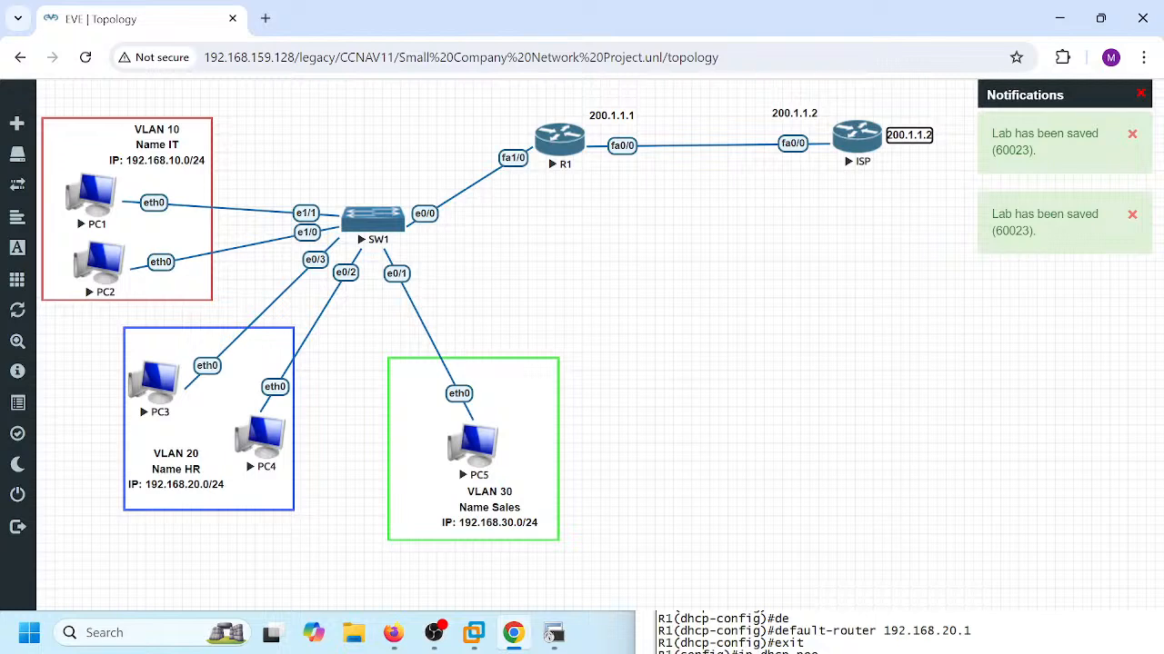
key("ctrl+a")
type("8.8.8.8")
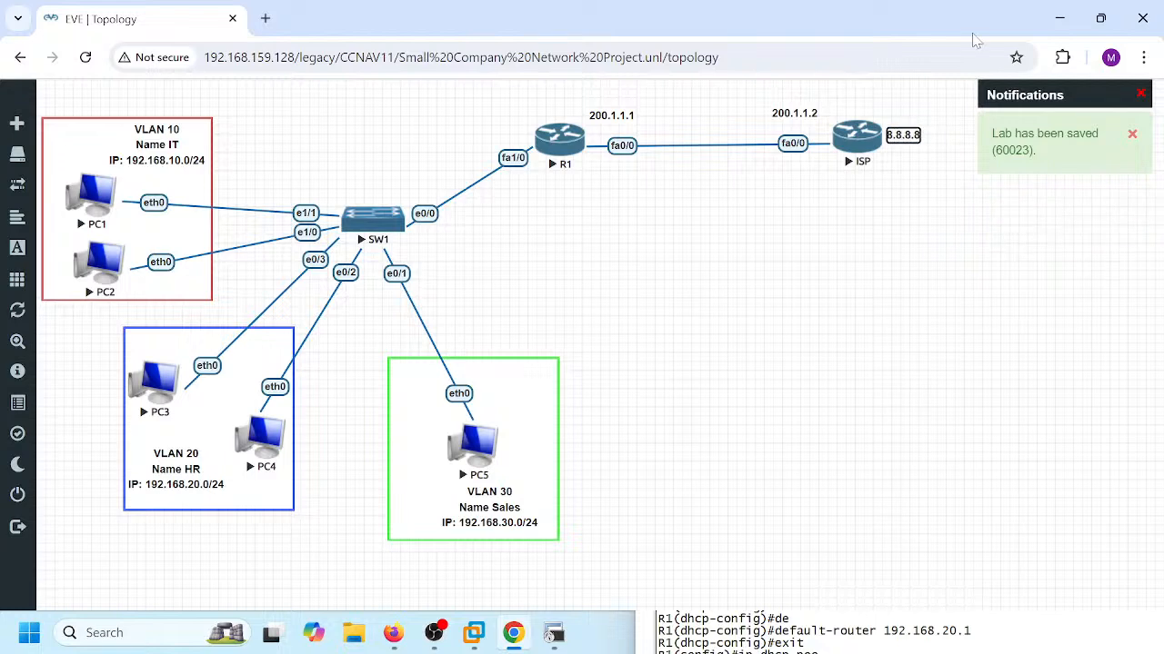
left_click(845, 252)
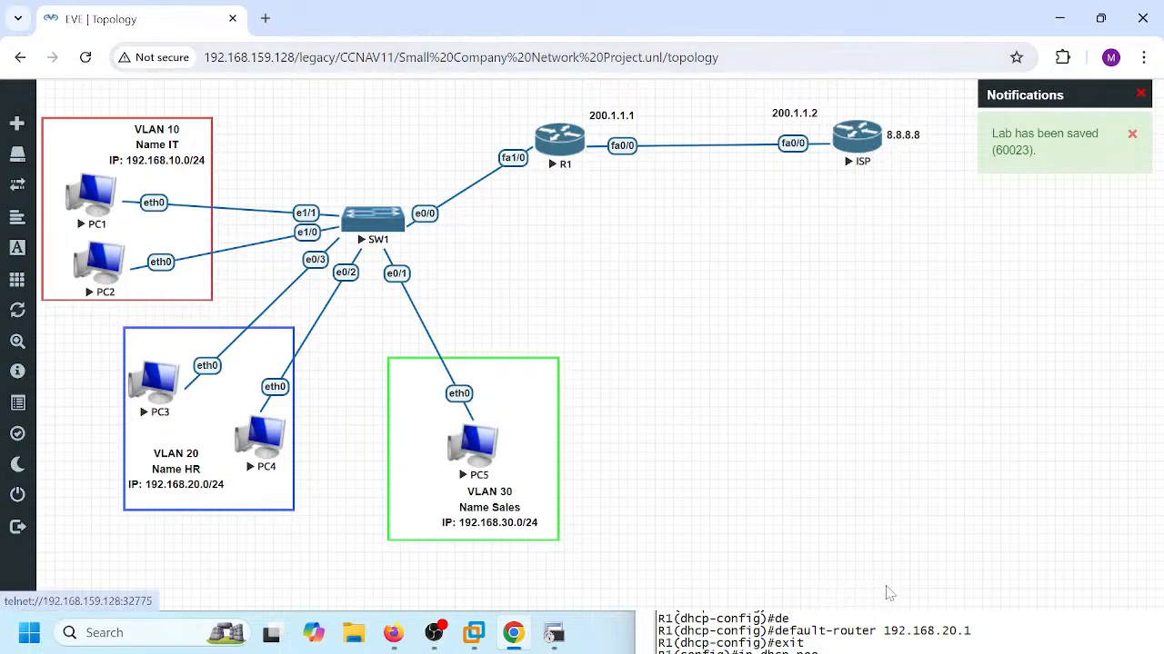
- Return to R1's console in SecureCRT and exit the DHCP pool configuration to global configuration mode
left_click(893, 639)
left_click_drag(860, 346, 855, 189)
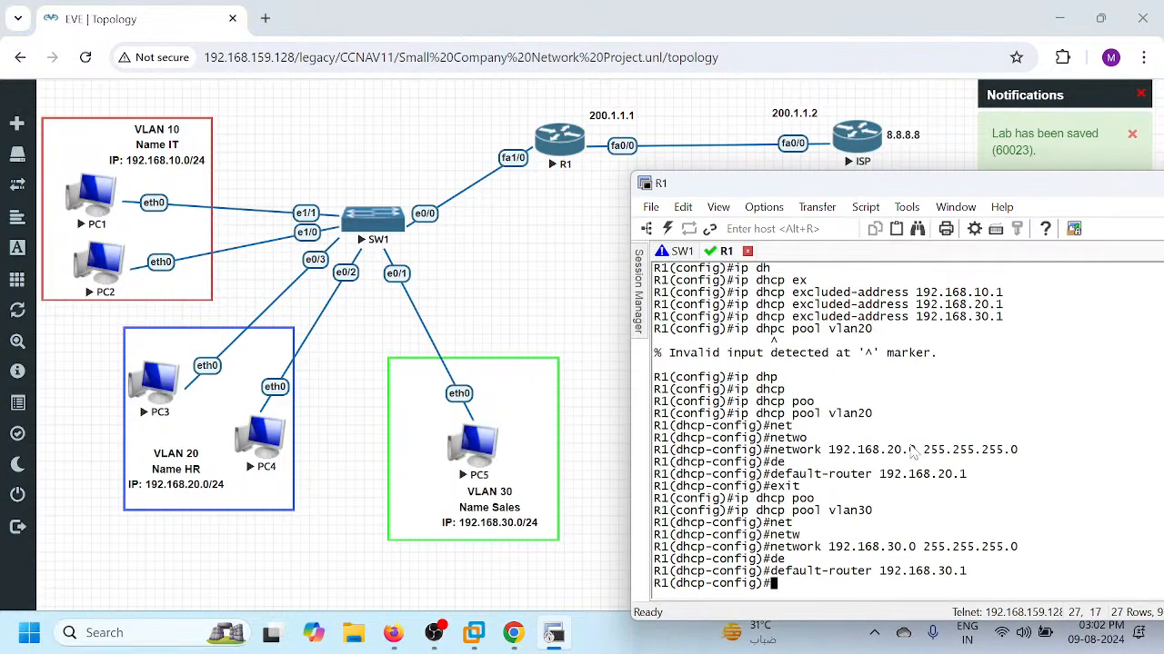
type("exit")
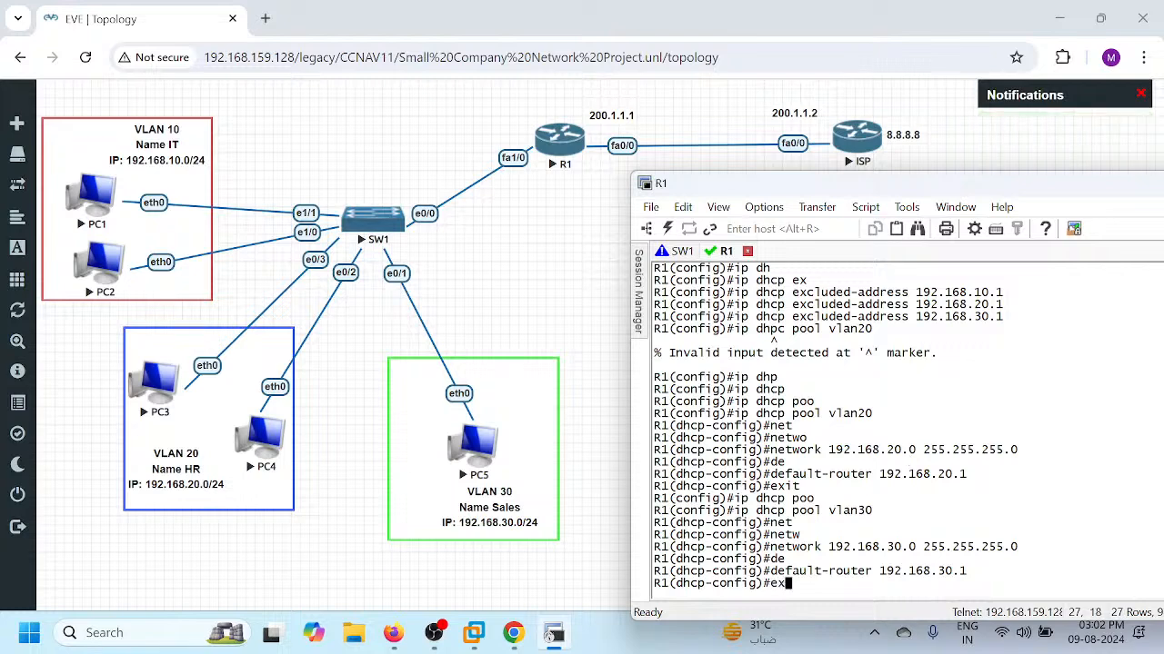
key("Return")
key("Return")
key("Return")
- Assign 200.1.1.1 255.255.255.0 to R1's f0/0 interface, enable it and return to global configuration mode
type("i")
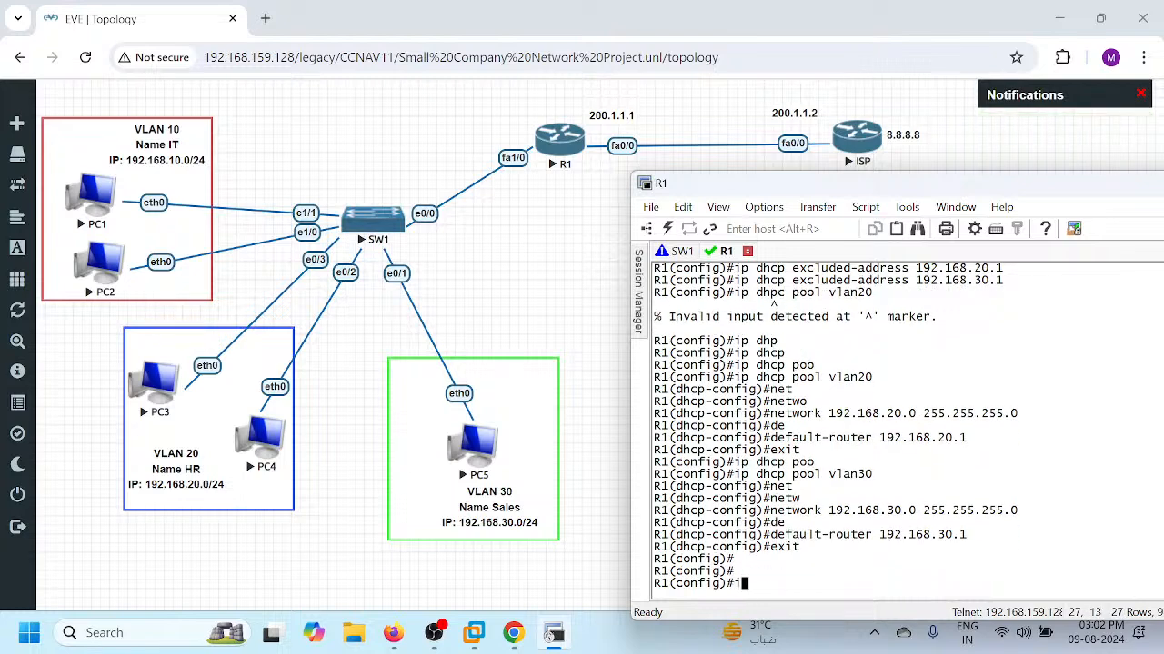
type("nt f0/0")
key("Return")
type("ip add")
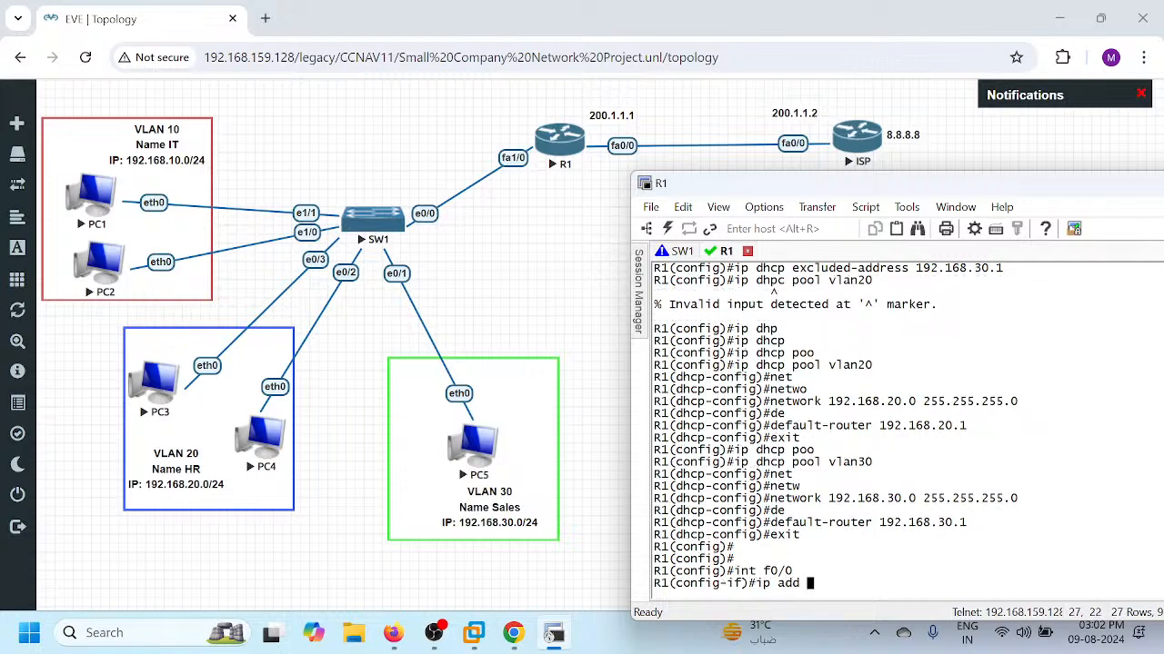
type(" 200.1.1.1 255.255.255.0")
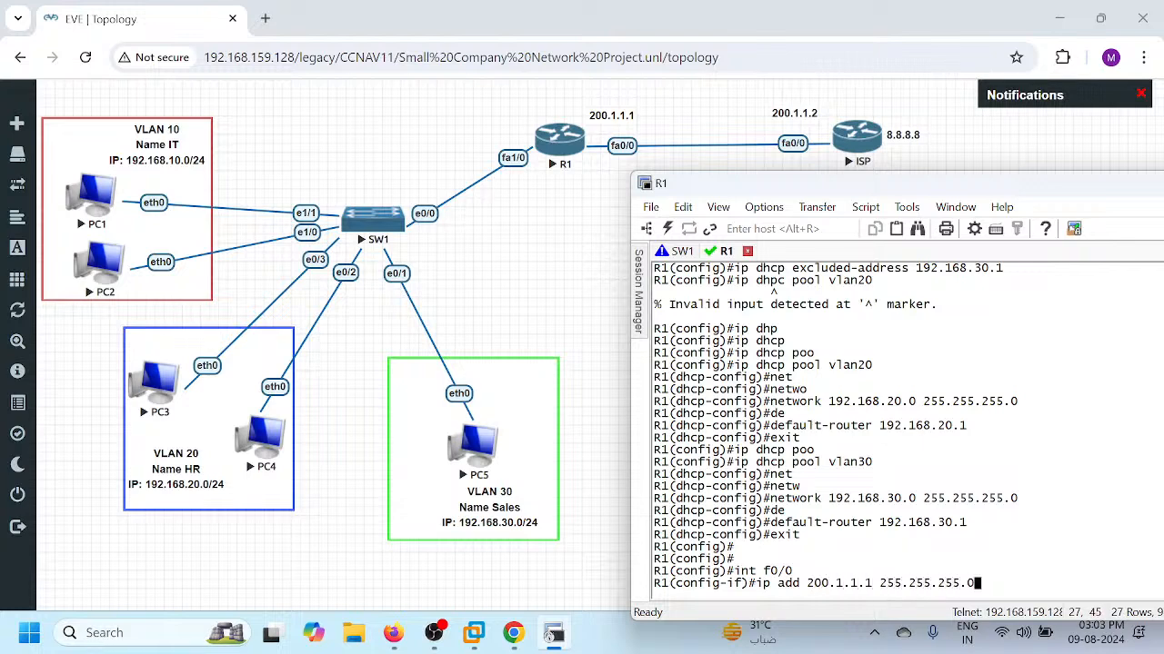
key("Return")
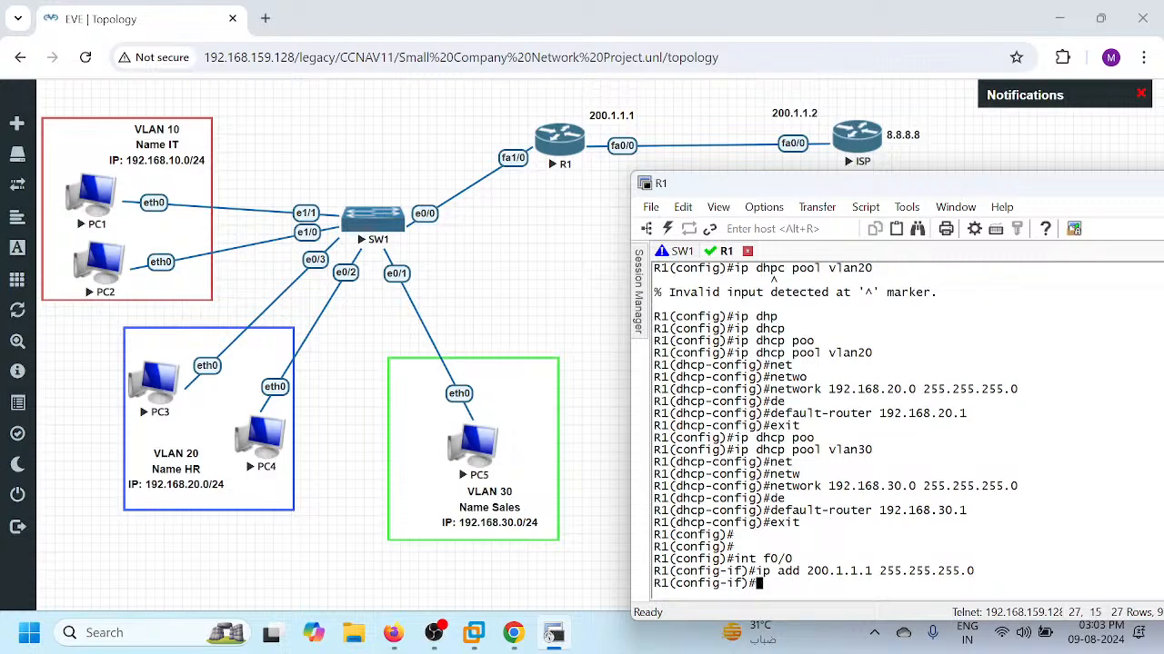
type("no sh")
key("Return")
type("if)#exit")
key("Return")
type("ip ro")
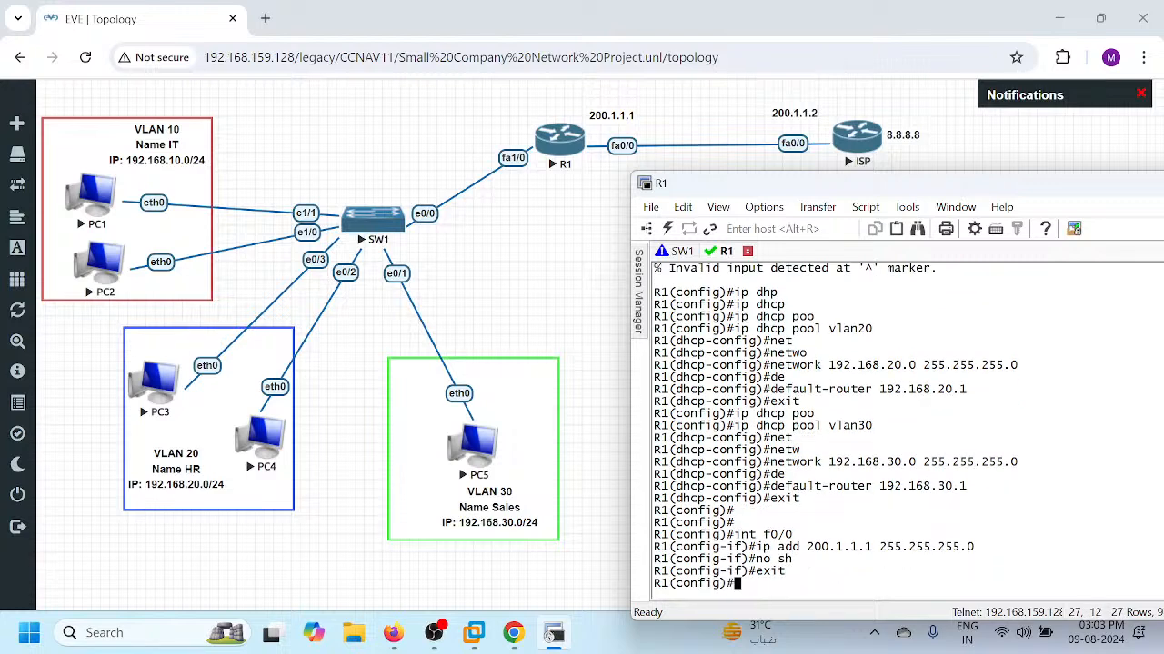
type("ute")
key("BackSpace")
key("BackSpace")
key("BackSpace")
key("BackSpace")
key("BackSpace")
key("BackSpace")
key("BackSpace")
key("BackSpace")
key("Return")
key("Return")
key("Return")
- Add a default route 0.0.0.0 0.0.0.0 via 200.1.1.2 on R1 and save the running configuration
type("ip route 0.0.0.0 0.0")
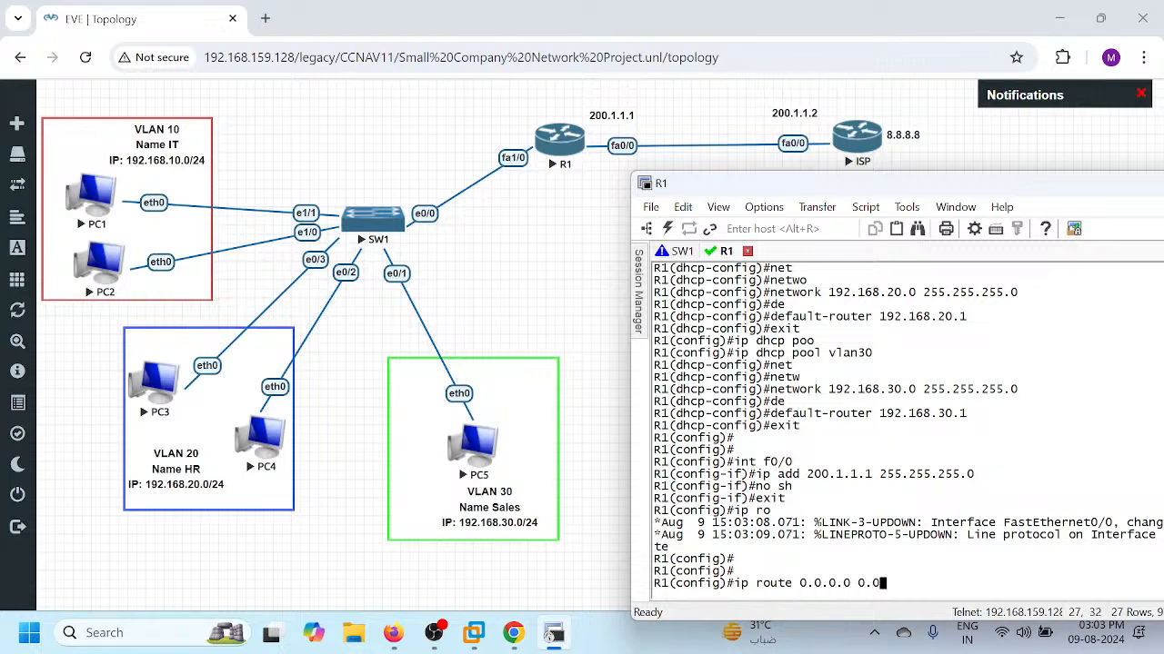
type(".0.0 200.1.1.2")
key("Return")
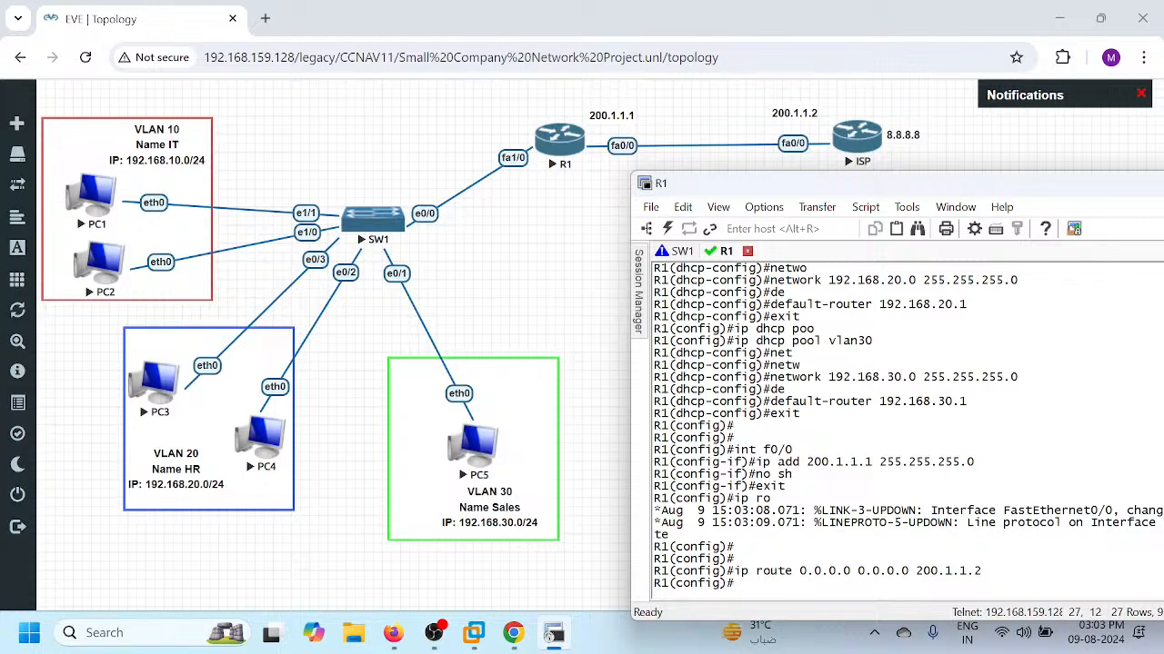
type("do wr")
key("Return")
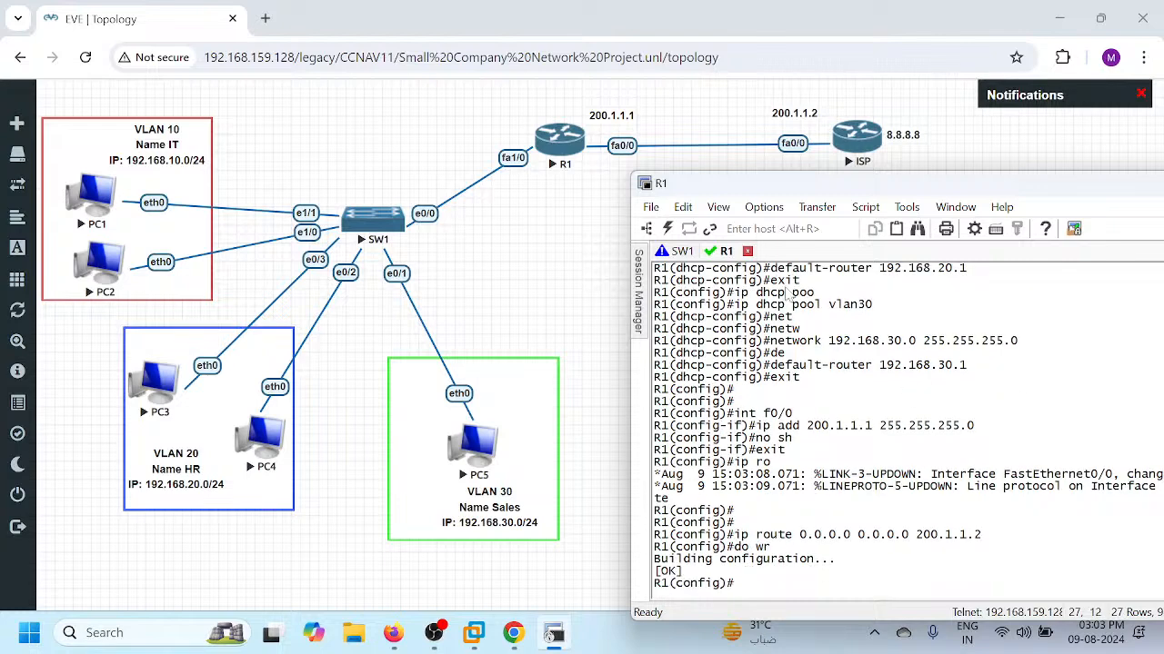
- Open the ISP router's console in SecureCRT
left_click(851, 141)
left_click(851, 141)
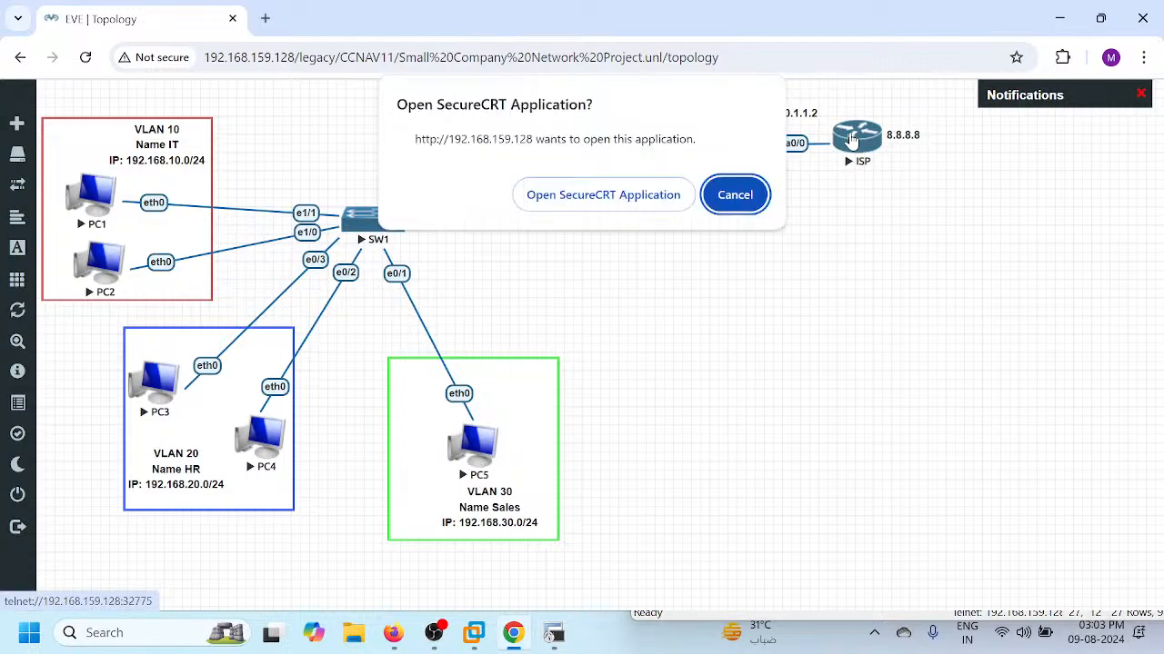
left_click(625, 194)
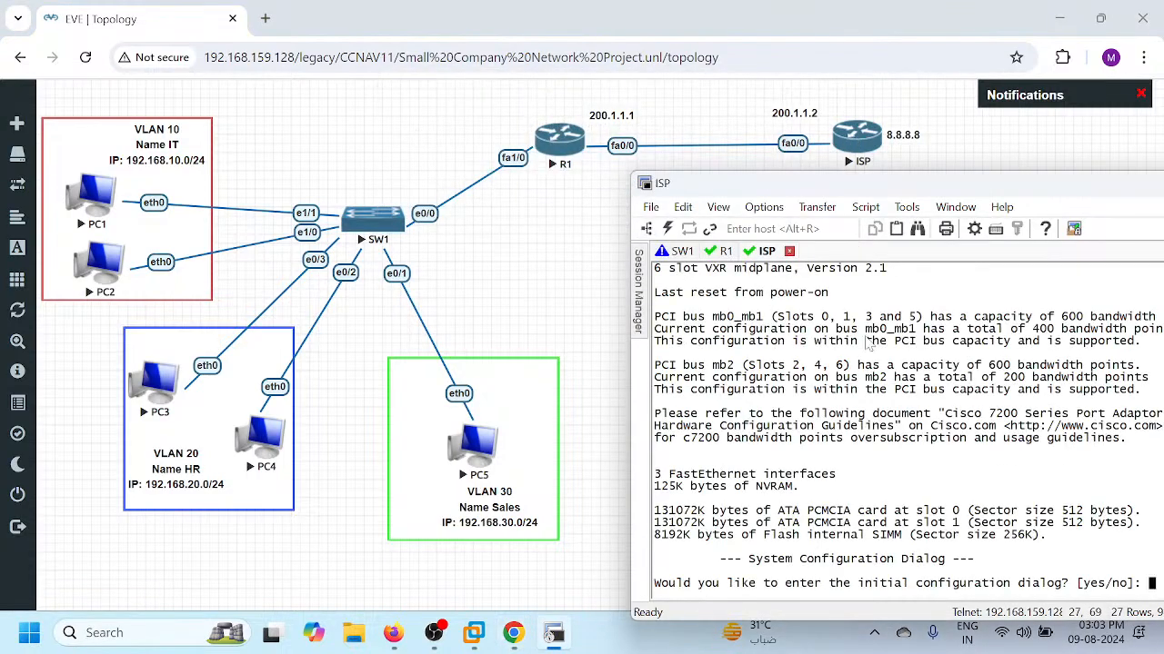
- Decline the initial configuration dialog on the ISP router and bring up its user EXEC prompt
left_click_drag(779, 192, 689, 198)
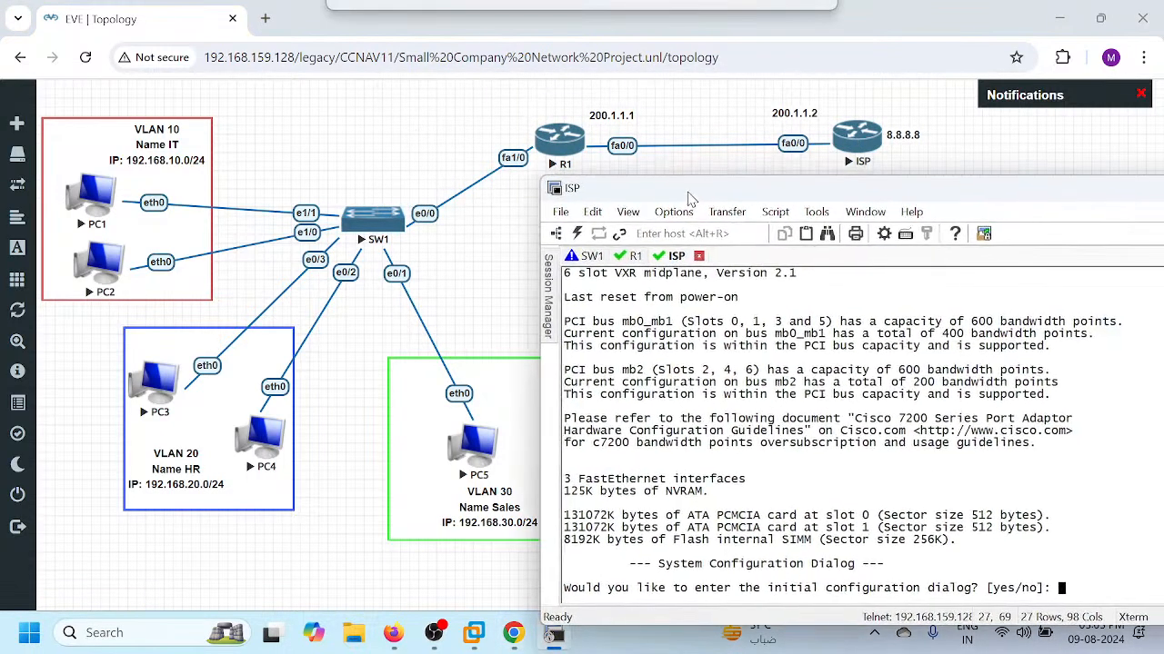
type("no")
key("Return")
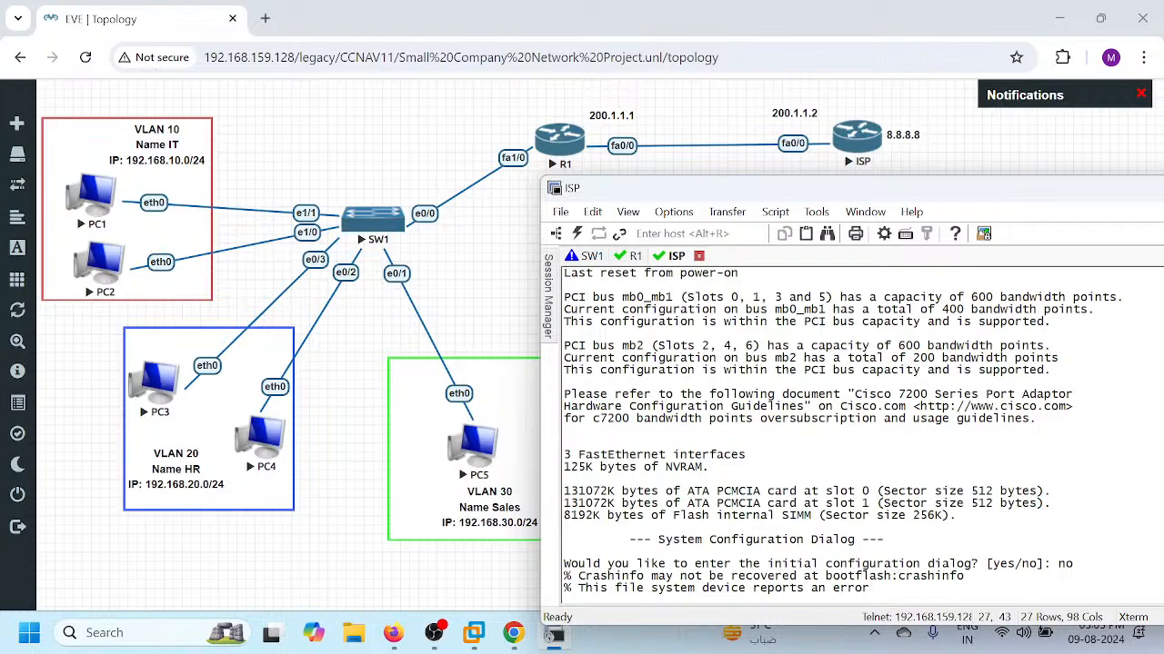
key("Return")
key("Return")
key("Return")
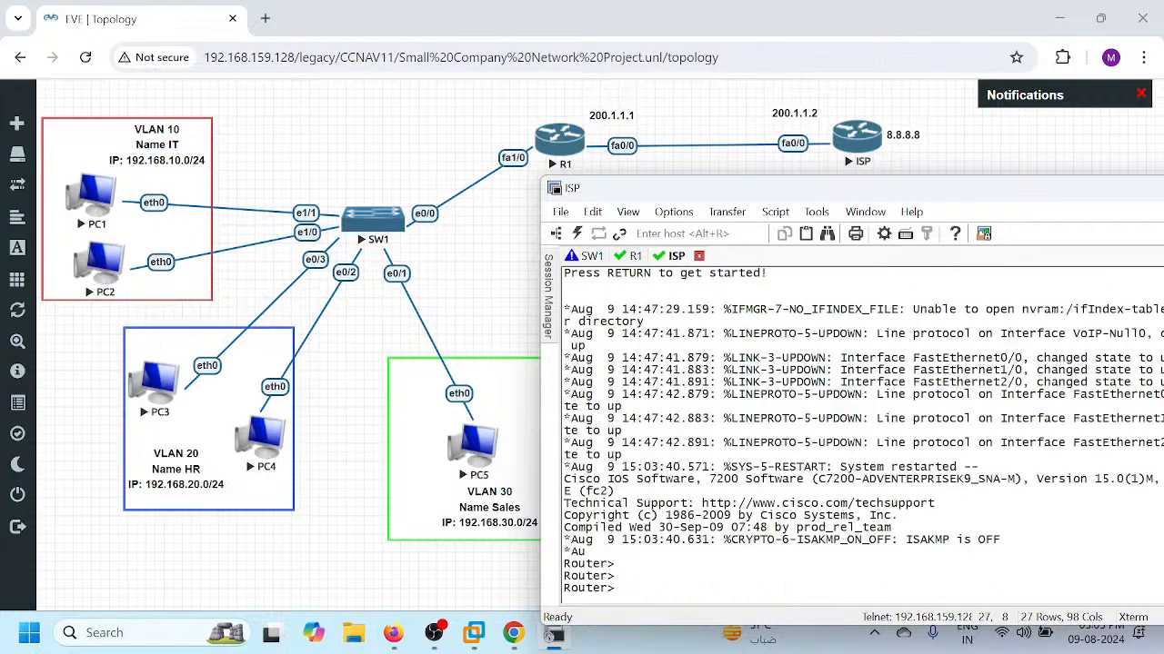
key("Return")
key("Return")
key("Return")
key("Return")
key("Return")
key("Return")
key("Return")
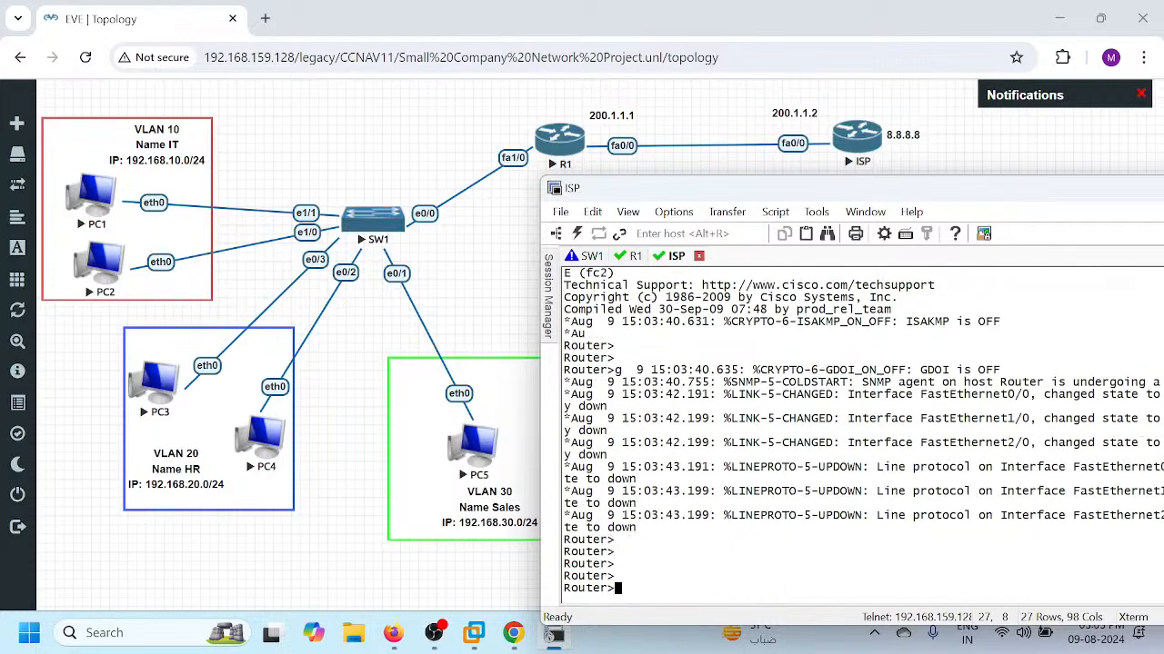
- Enter global configuration mode on the ISP router and set its hostname to ISP
type("en")
key("Return")
type("config t")
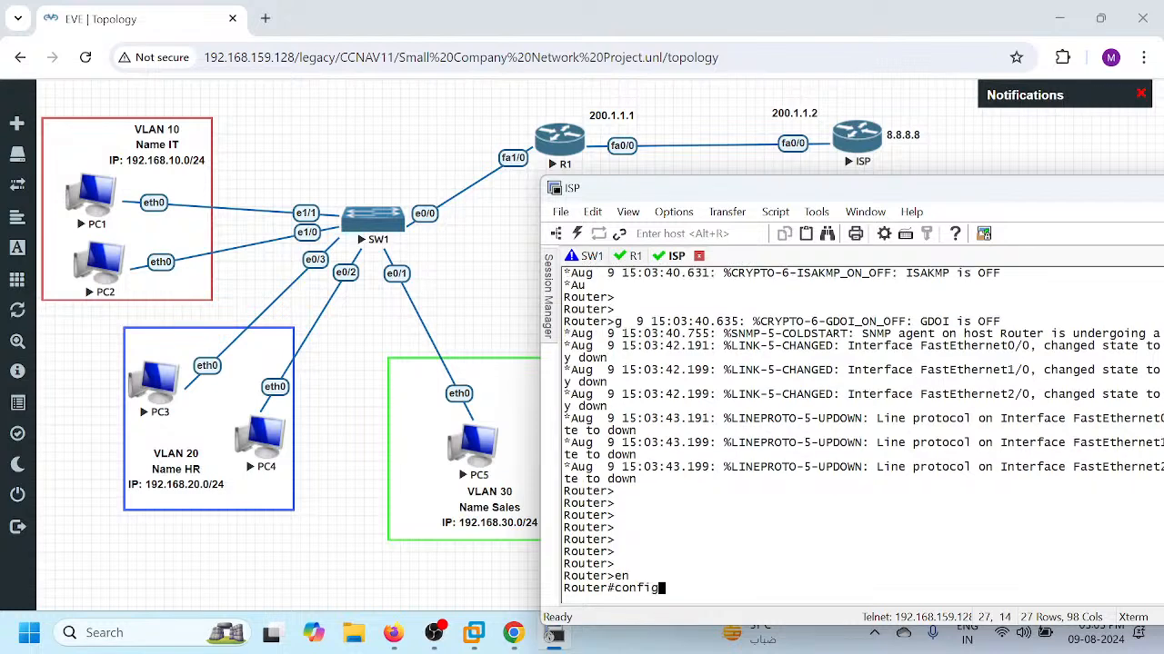
key("Return")
type("host")
key("Return")
type("hostname ISP")
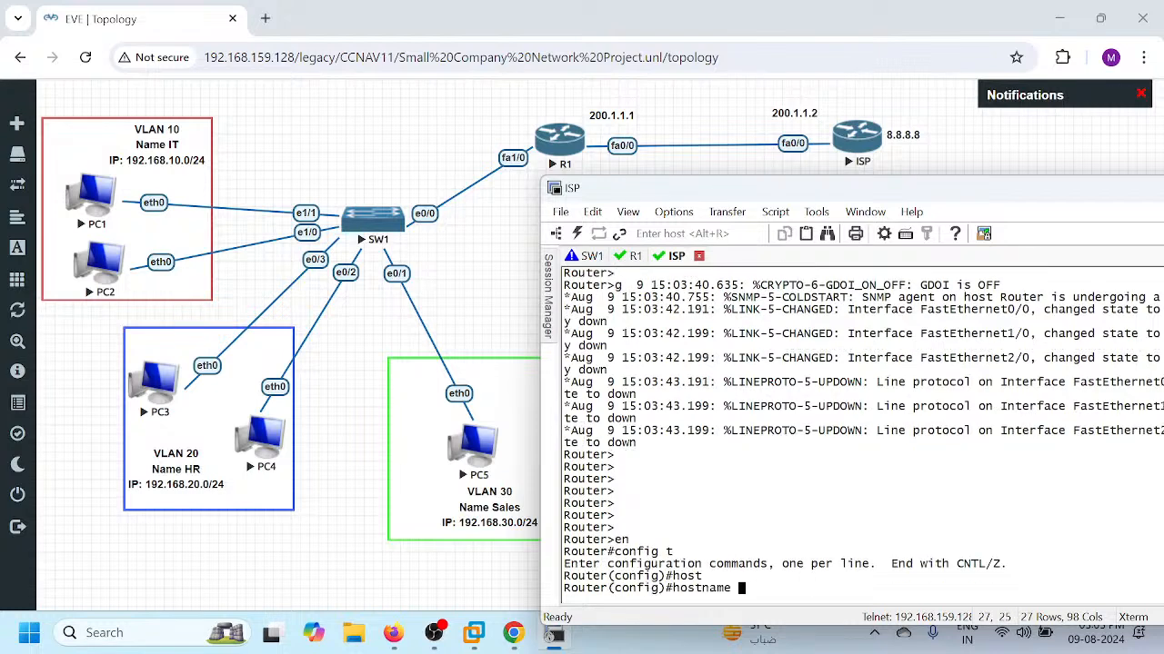
key("Return")
key("Return")
- Assign 200.1.1.2 255.255.255.0 to the ISP router's f0/0 interface and enable it
type("i")
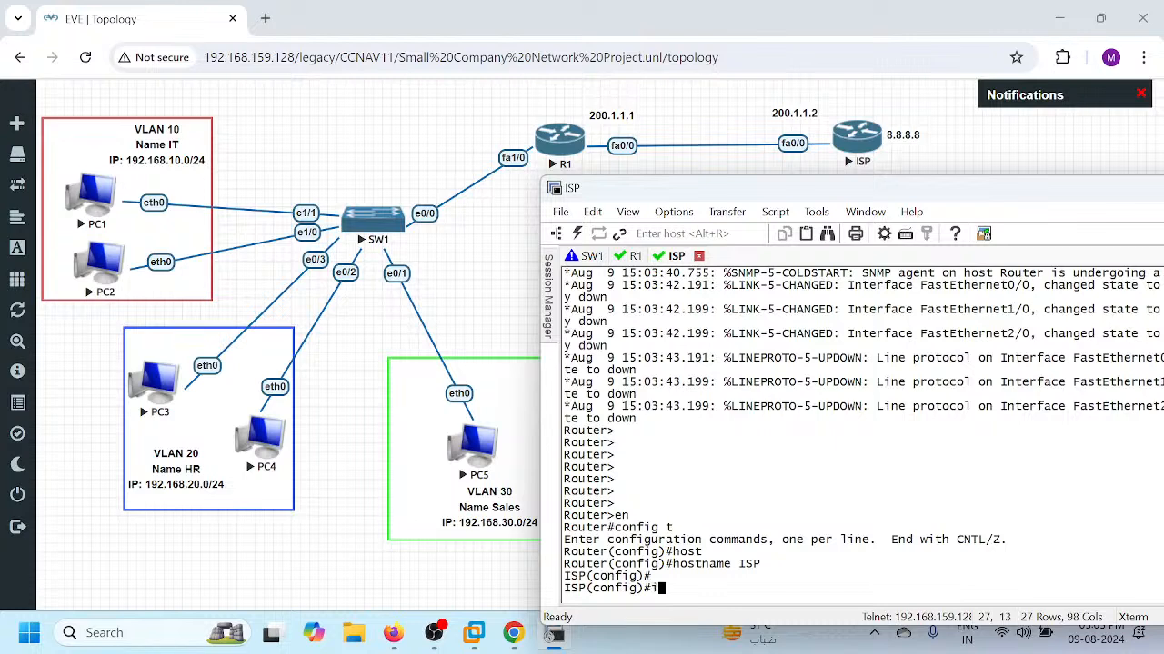
type("nt f0/0")
key("Return")
type("ip ad")
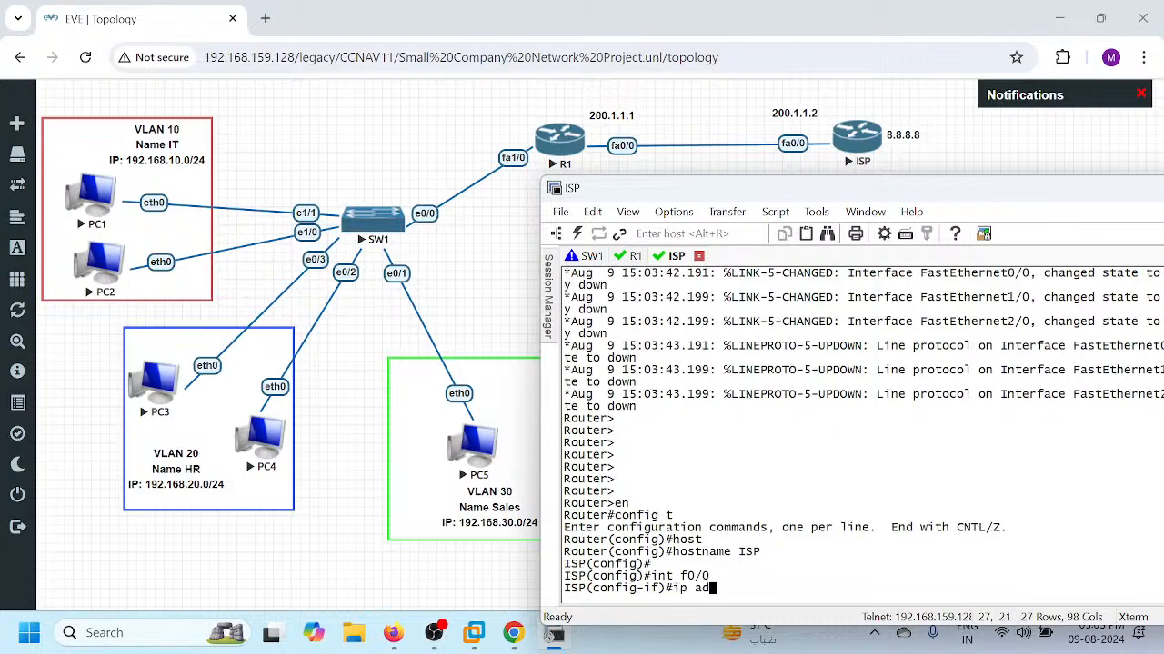
type("d 200.1.1.2 255.255.255")
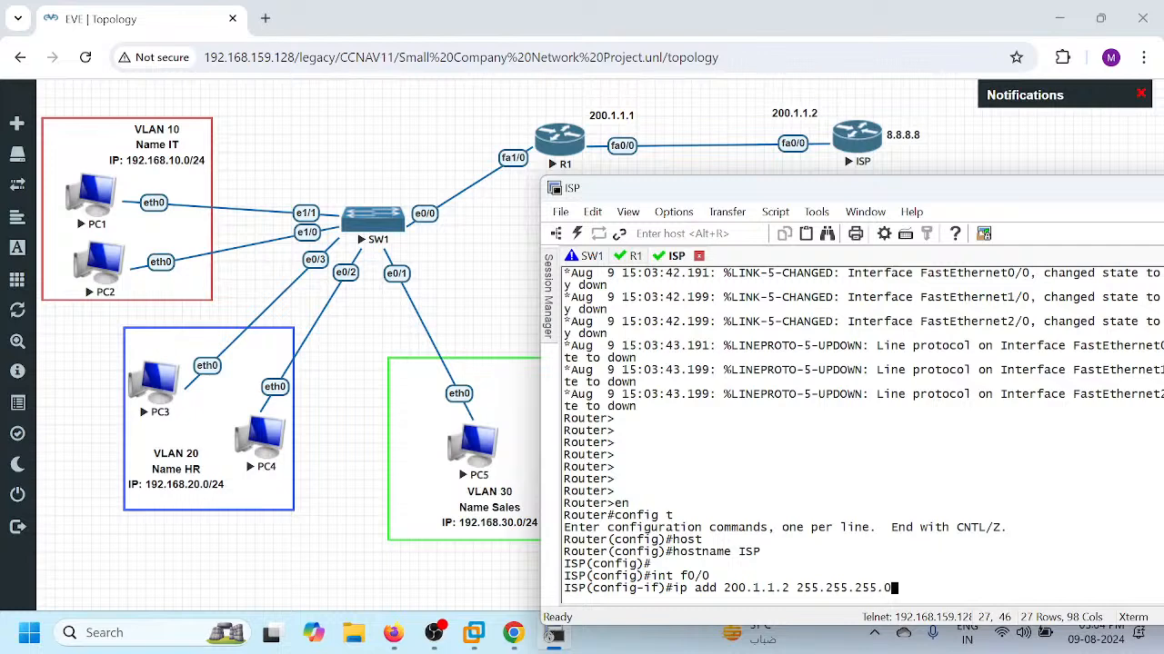
type(".0")
key("Return")
type("no sh")
key("Return")
key("Return")
key("Return")
key("Return")
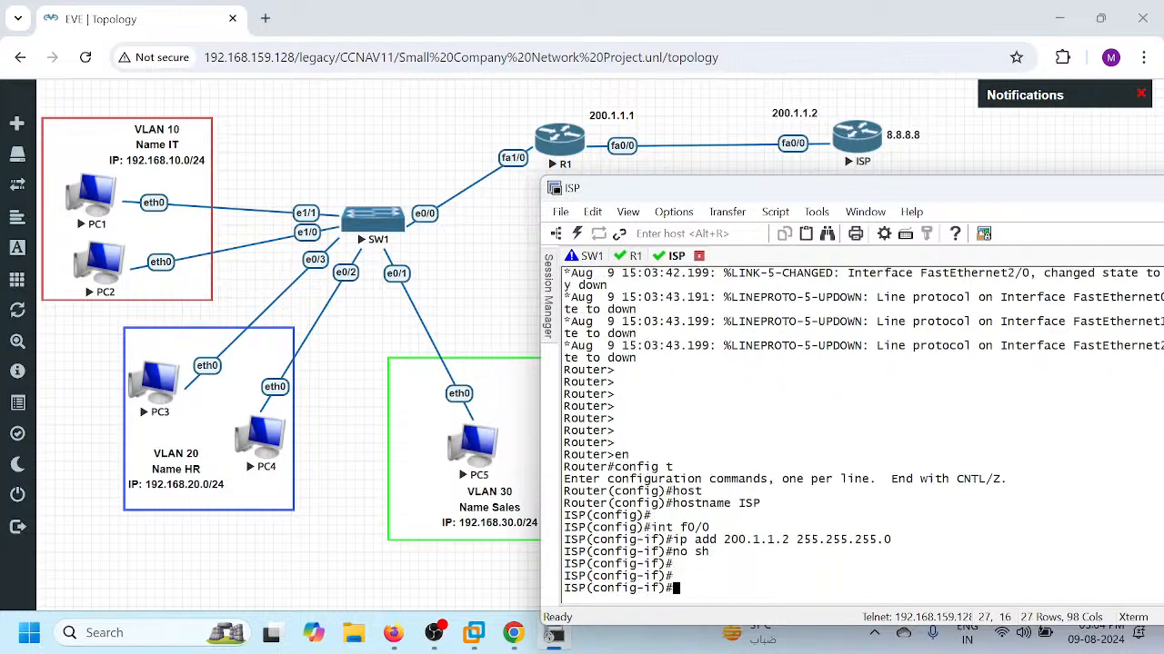
- Create loopback interface 0 on the ISP router with IP address 8.8.8.8 255.0.0.0
type("int lo ")
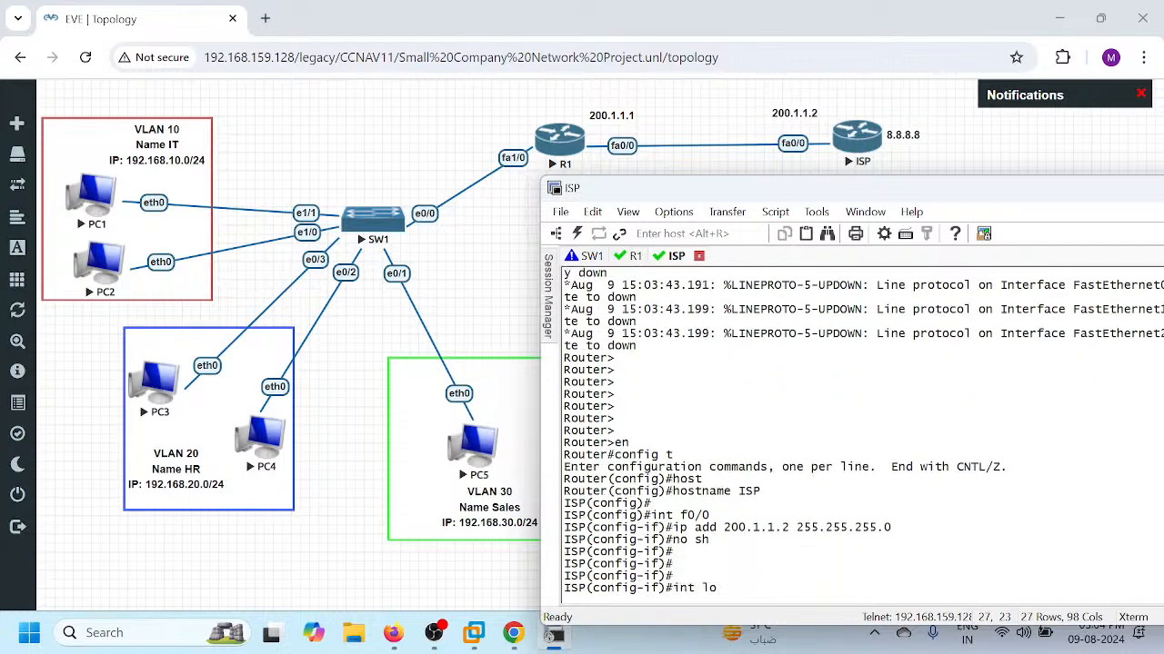
type("0")
key("Return")
type("ip add")
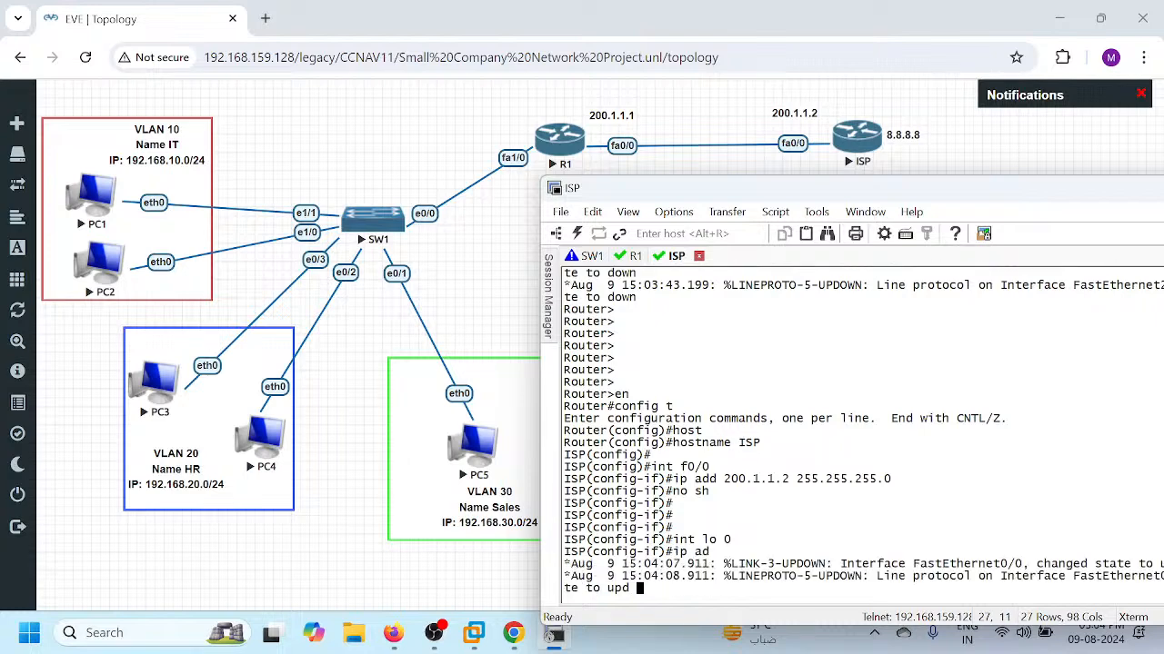
key("Return")
key("Return")
type("ip add 8.8.8.8 255.0.0.")
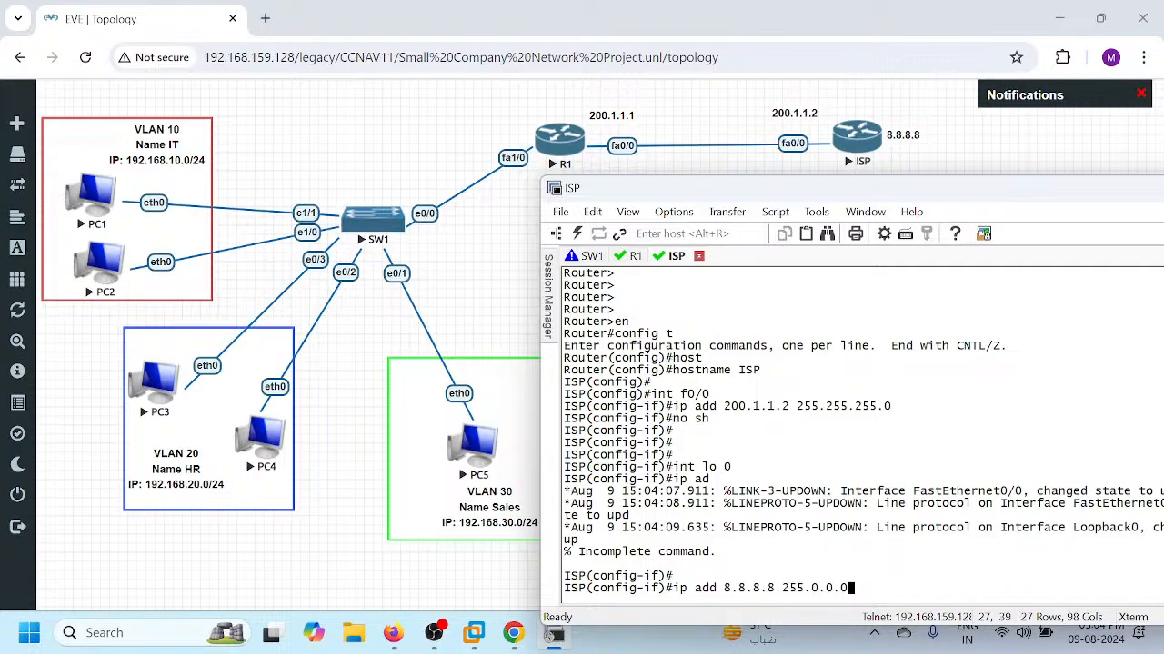
type("0")
key("Return")
- Save the ISP router's running configuration and exit to privileged EXEC mode
type("do wr")
key("Return")
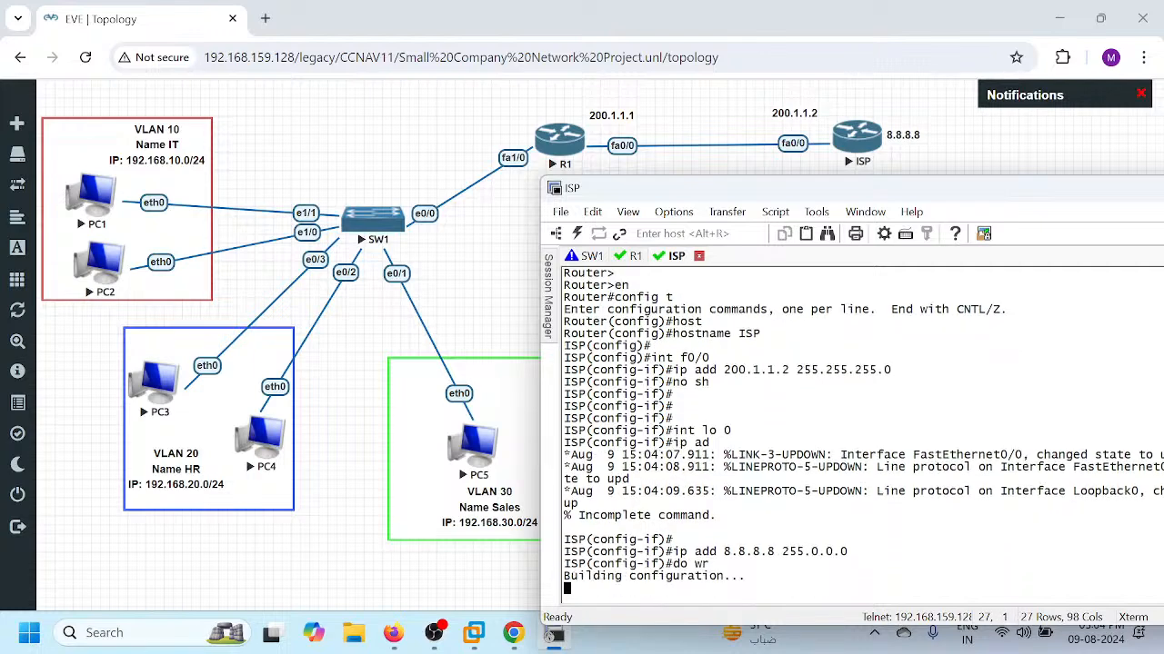
type("exit")
key("Return")
key("Return")
key("Return")
key("Return")
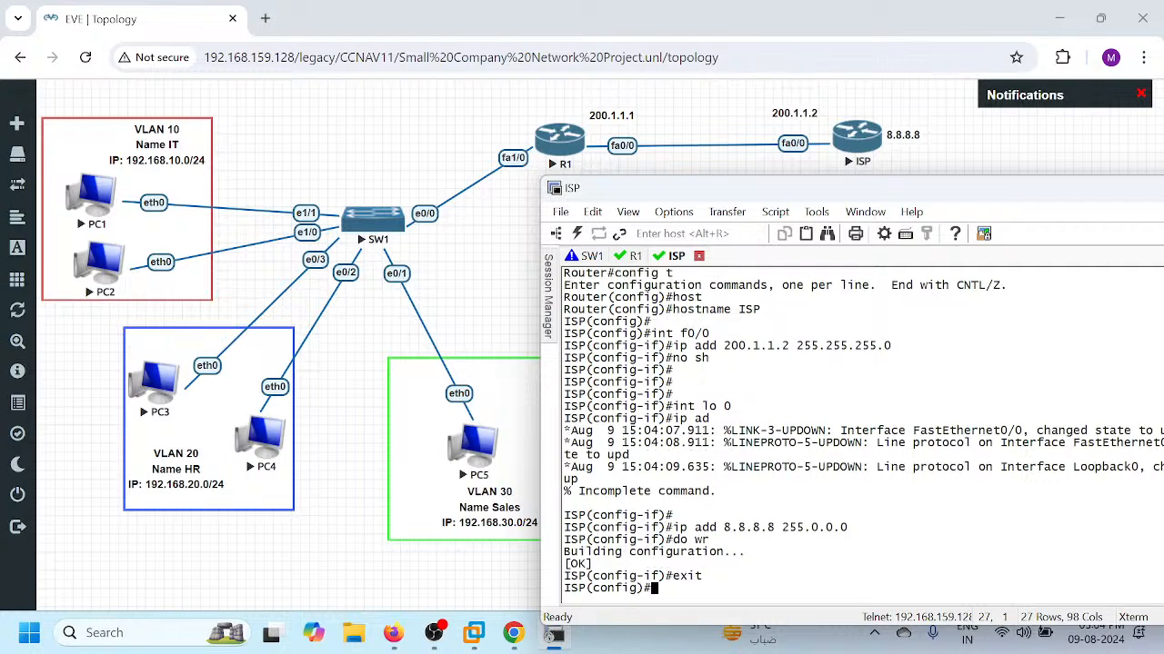
type("exit")
key("Return")
key("Return")
- Display the IP interface information on the ISP router
type("sh ip")
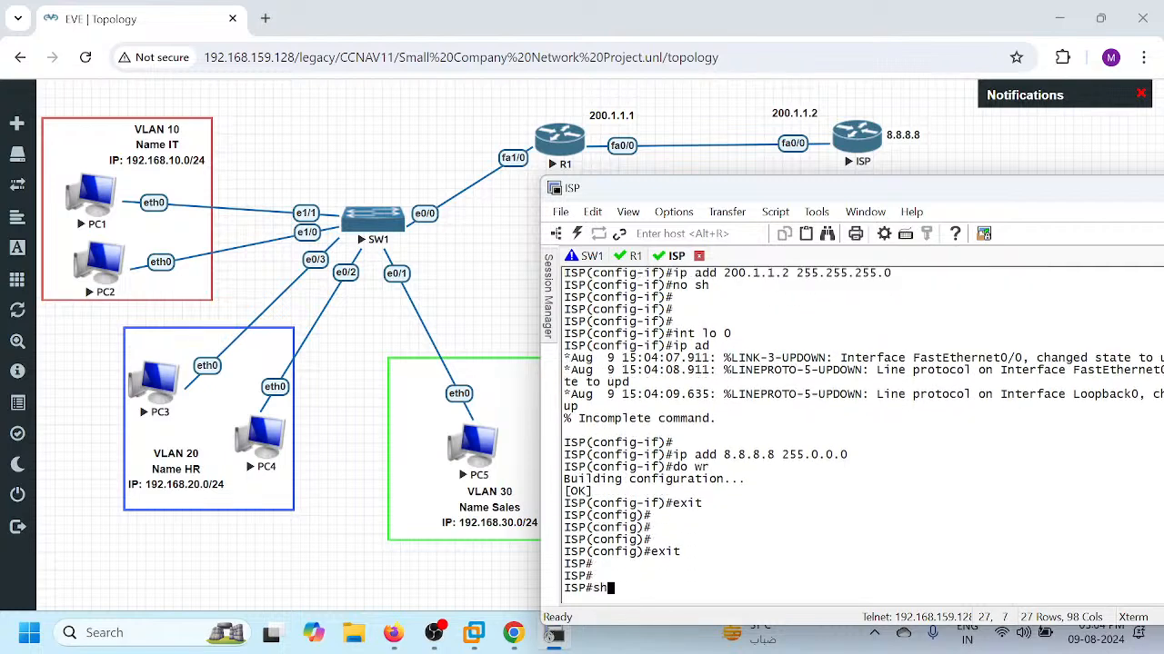
key("Return")
type("sh ip int")
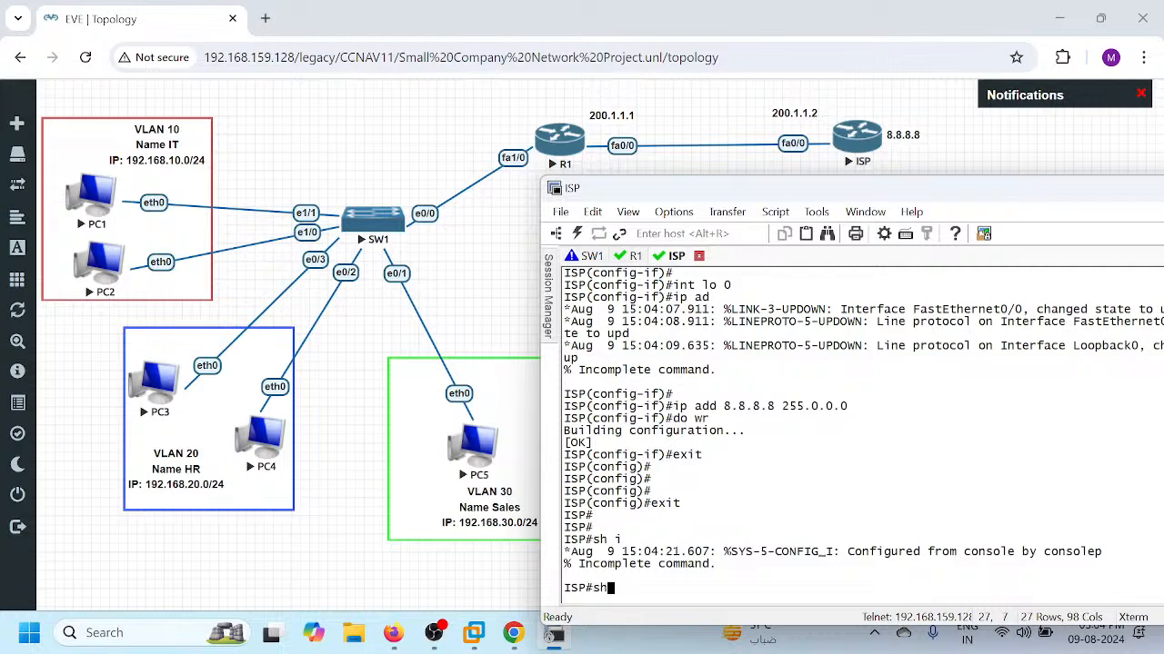
- Display the brief IP interface summary on the ISP router with sh ip int br
type(" br")
key("Return")
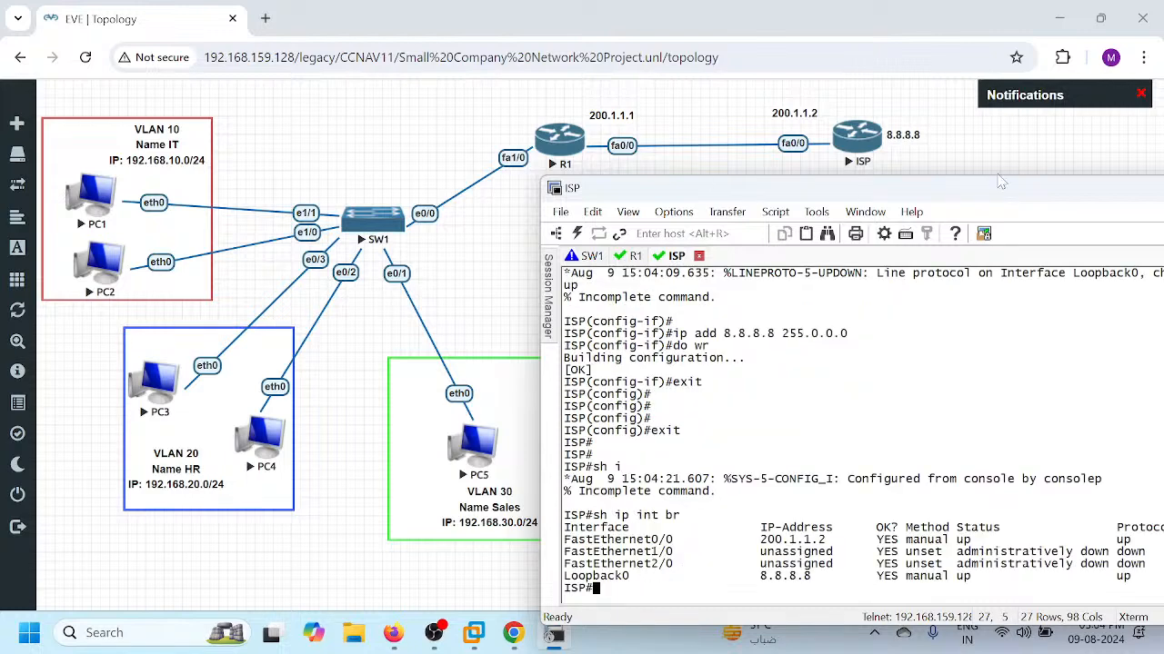
- Leave global configuration mode on R1
left_click(635, 256)
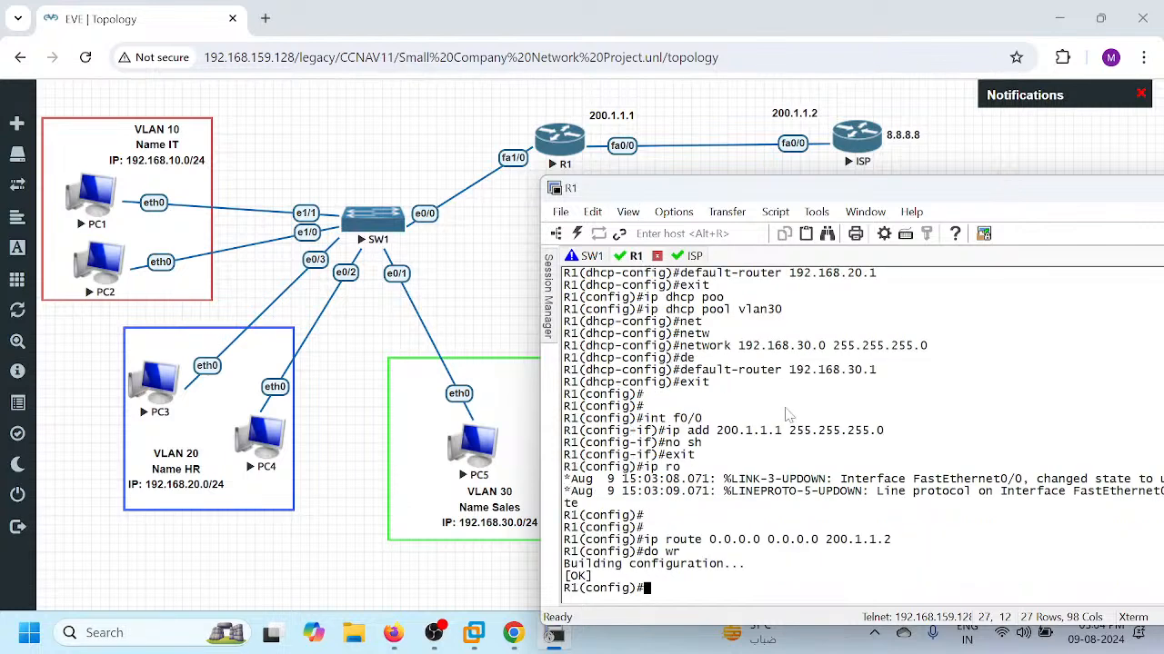
type("exit")
key("Return")
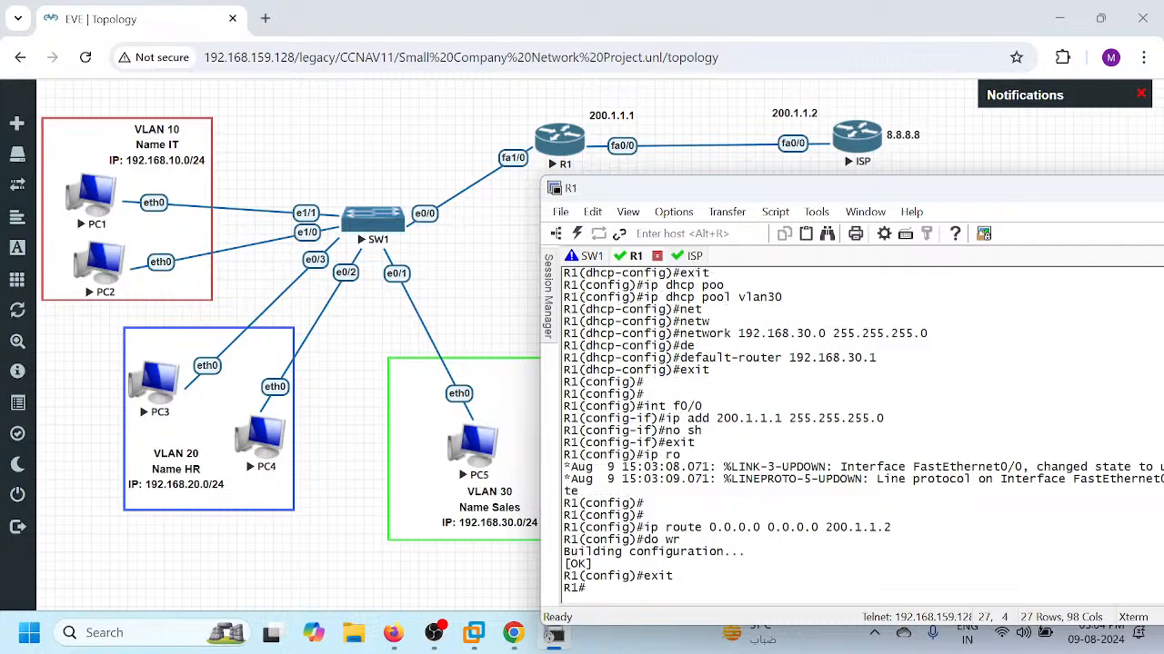
type("do")
key("Return")
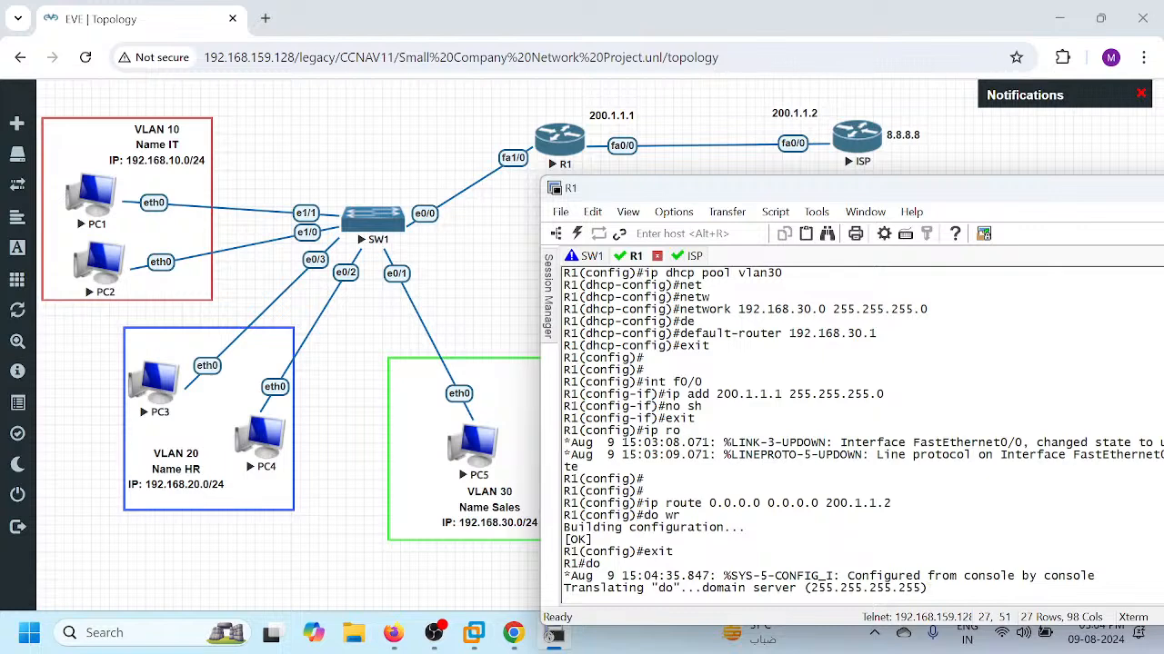
- Open PC1's console in SecureCRT and try to request an address with the command ip dhpc
left_click(344, 151)
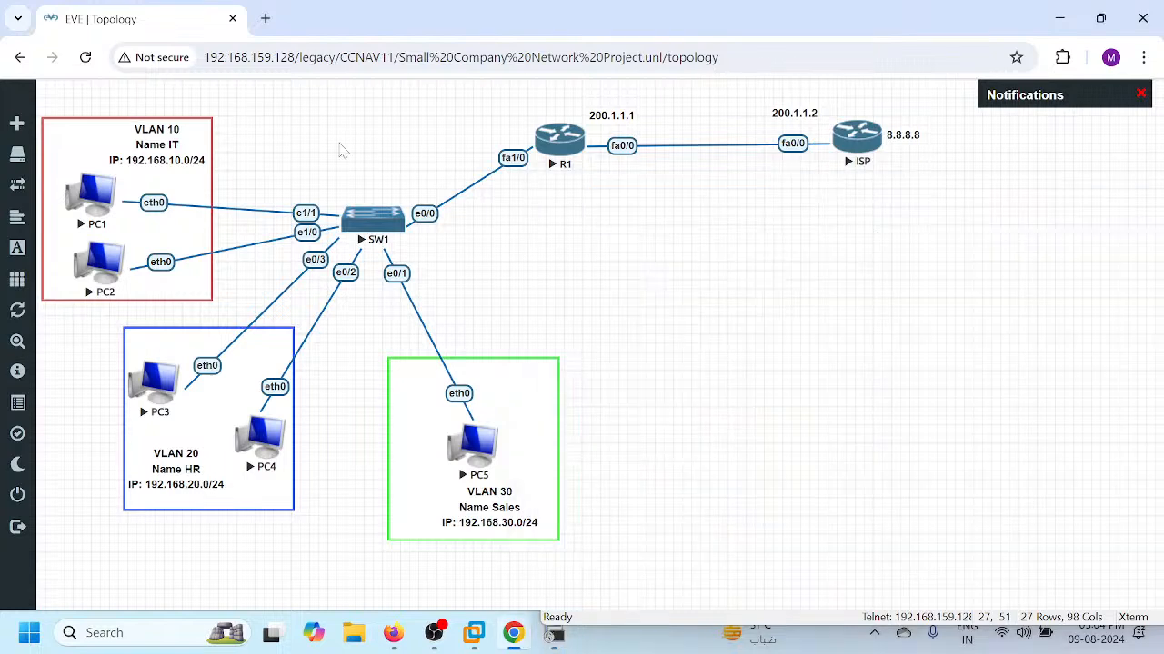
left_click(91, 202)
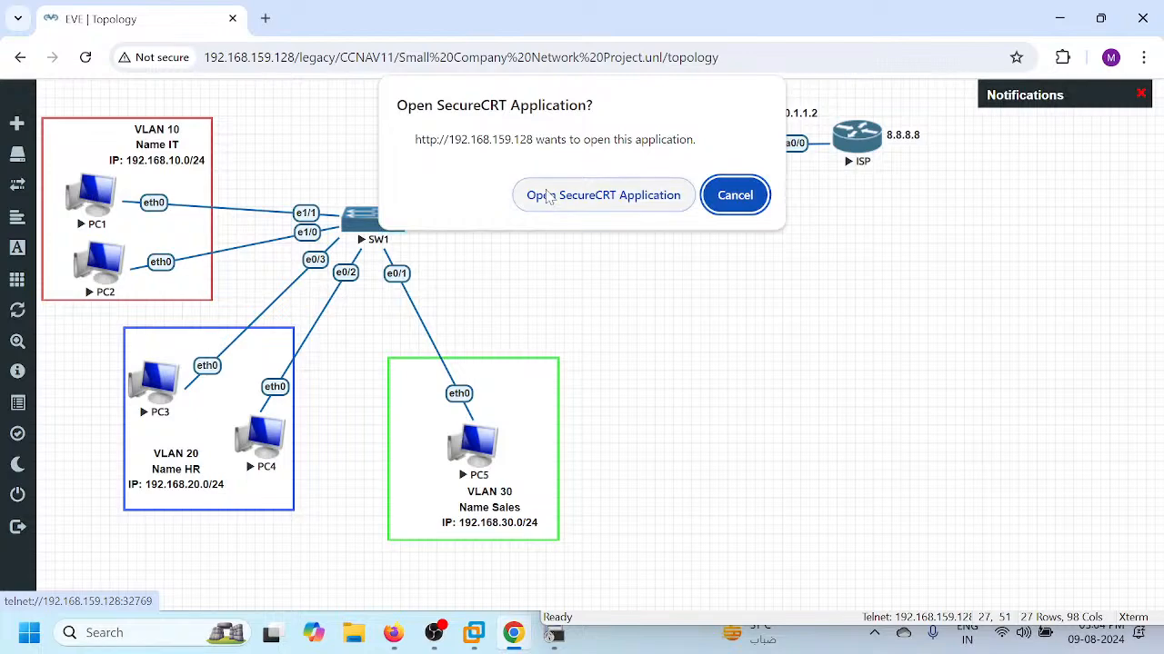
left_click(537, 195)
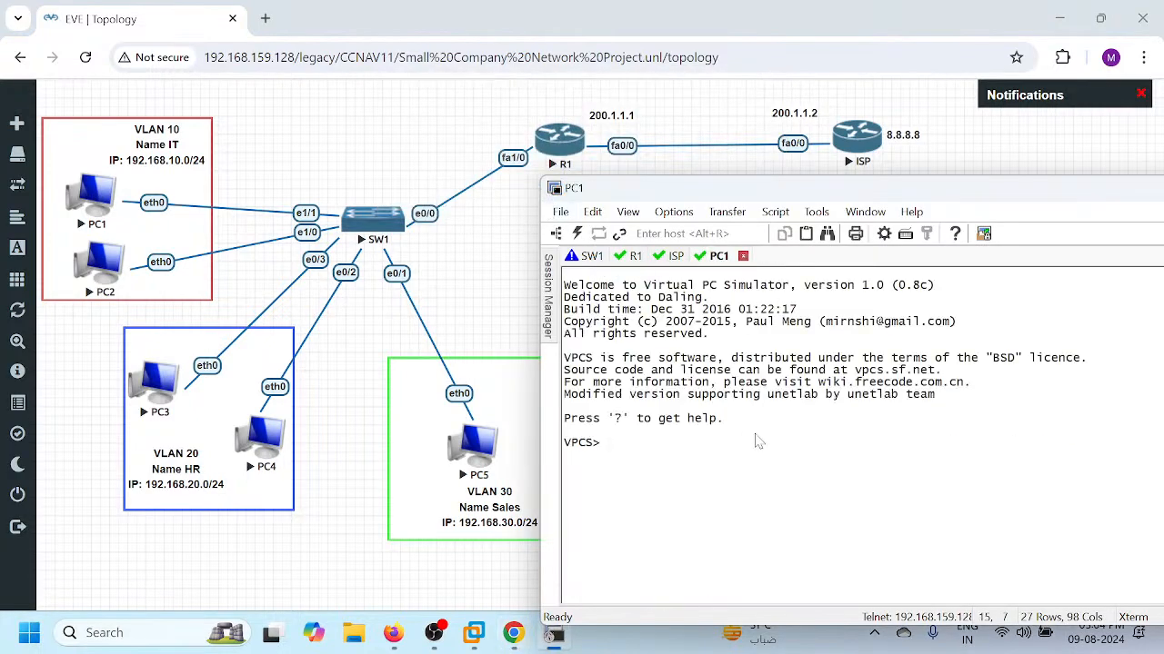
type("ip dhpc")
key("Return")
- List the available VPCS commands on PC1
type("ip d")
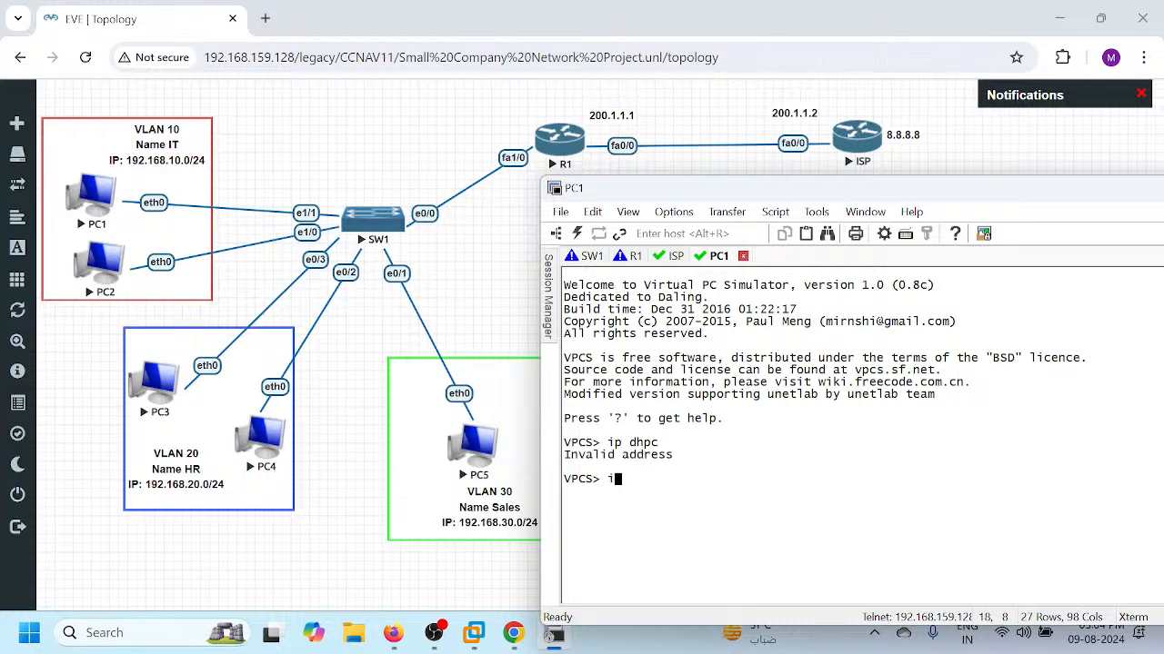
type("hc")
key("BackSpace")
key("BackSpace")
key("BackSpace")
key("BackSpace")
key("BackSpace")
type("?")
key("Return")
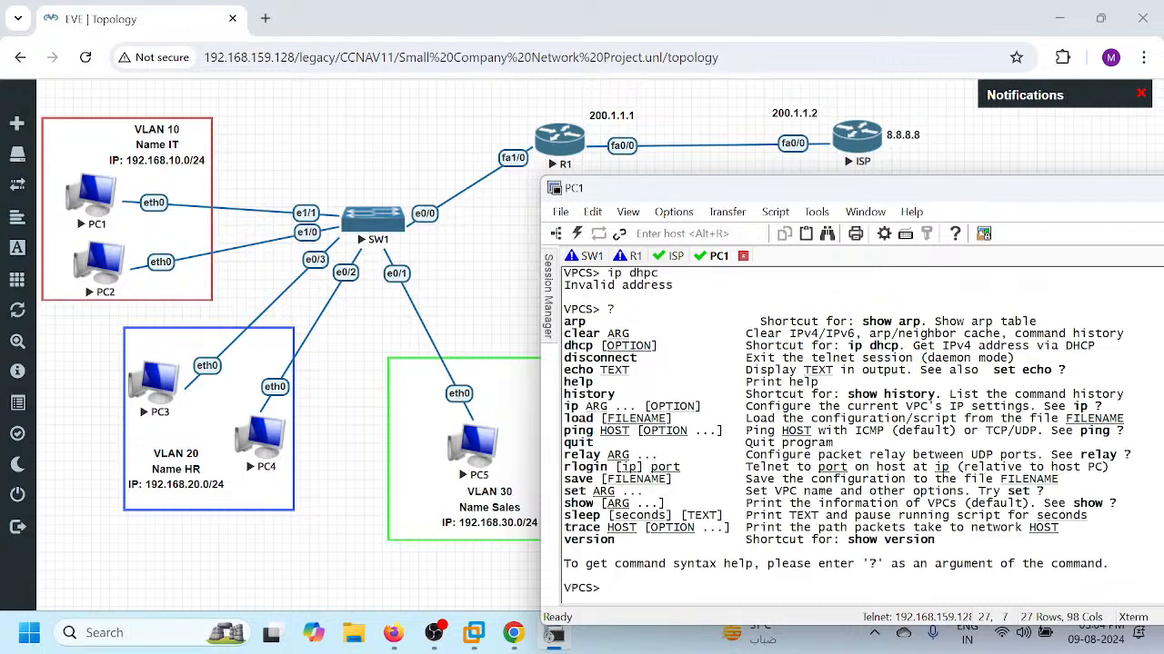
- Try twice to request an IP address for PC1 with the dhcp command
type("dhp")
key("BackSpace")
type("cp")
key("Return")
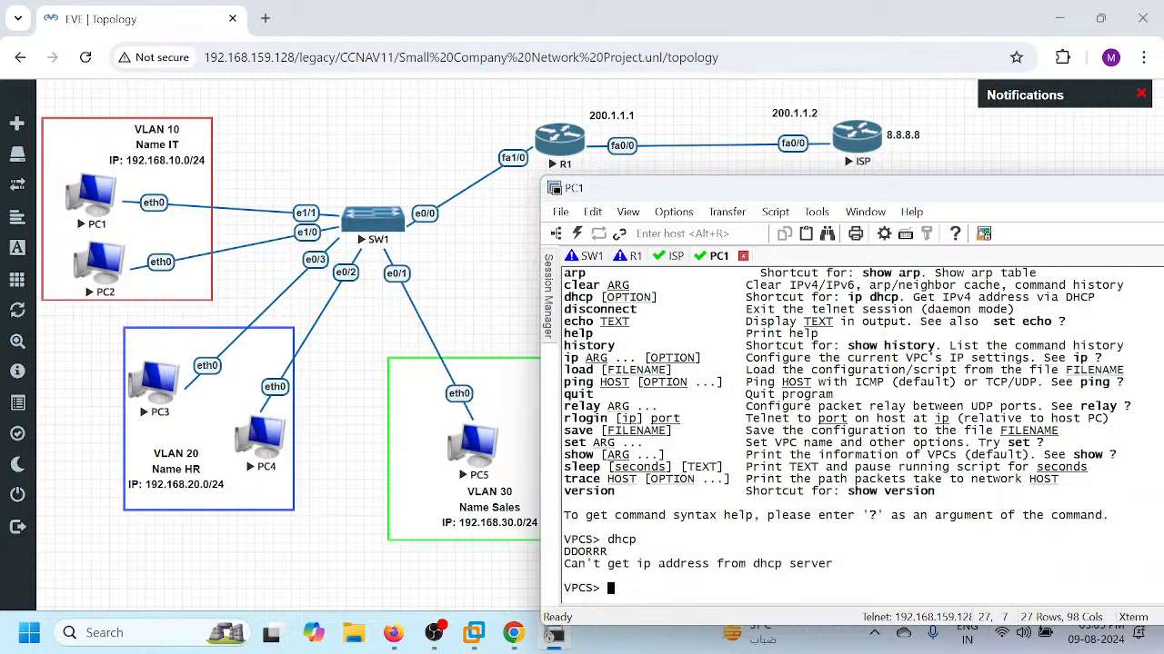
type("dhcp")
key("Return")
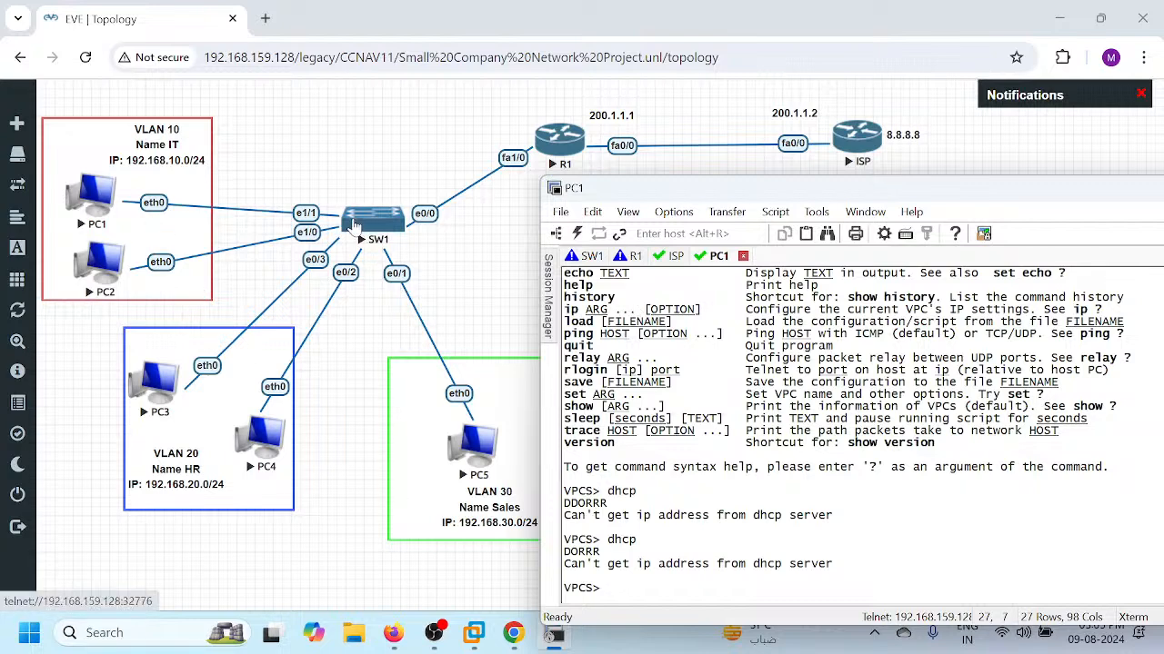
- Return to the SW1 console, leave interface configuration mode and save the configuration with wr
right_click(357, 226)
left_click(596, 262)
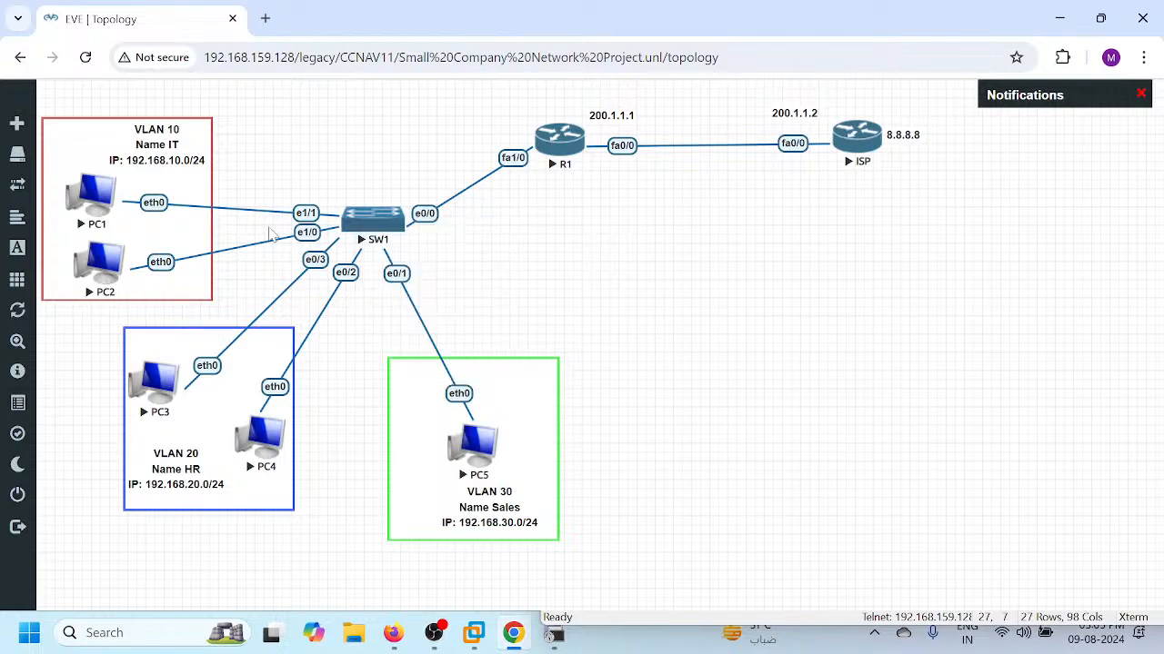
left_click(553, 633)
left_click(589, 258)
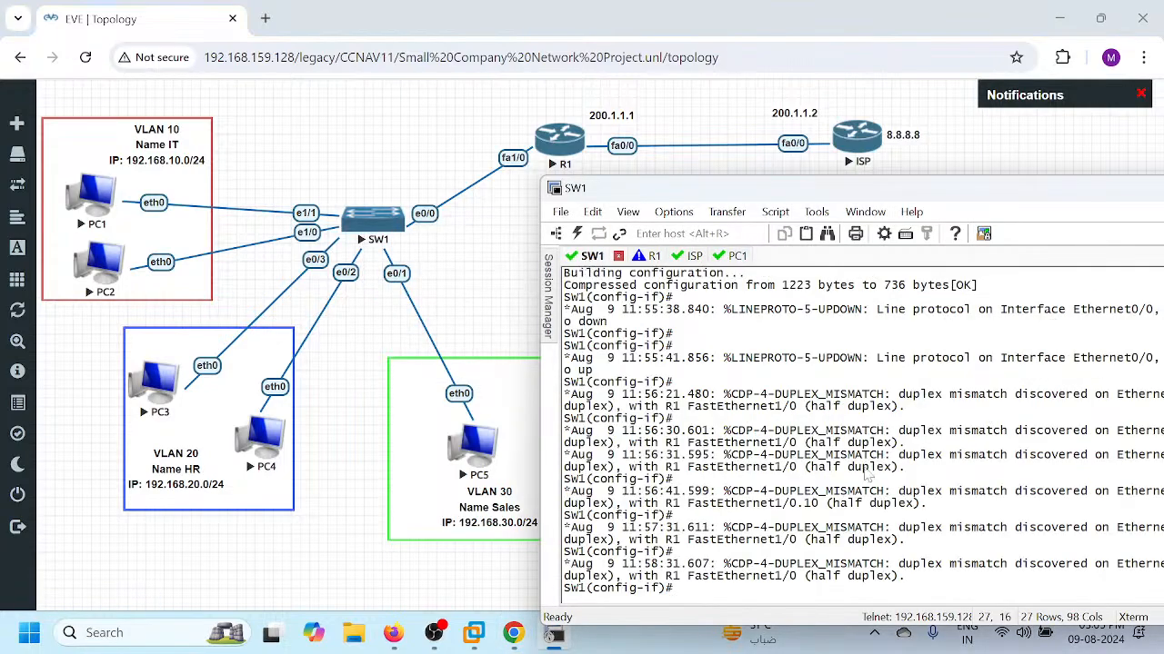
key("ctrl+z")
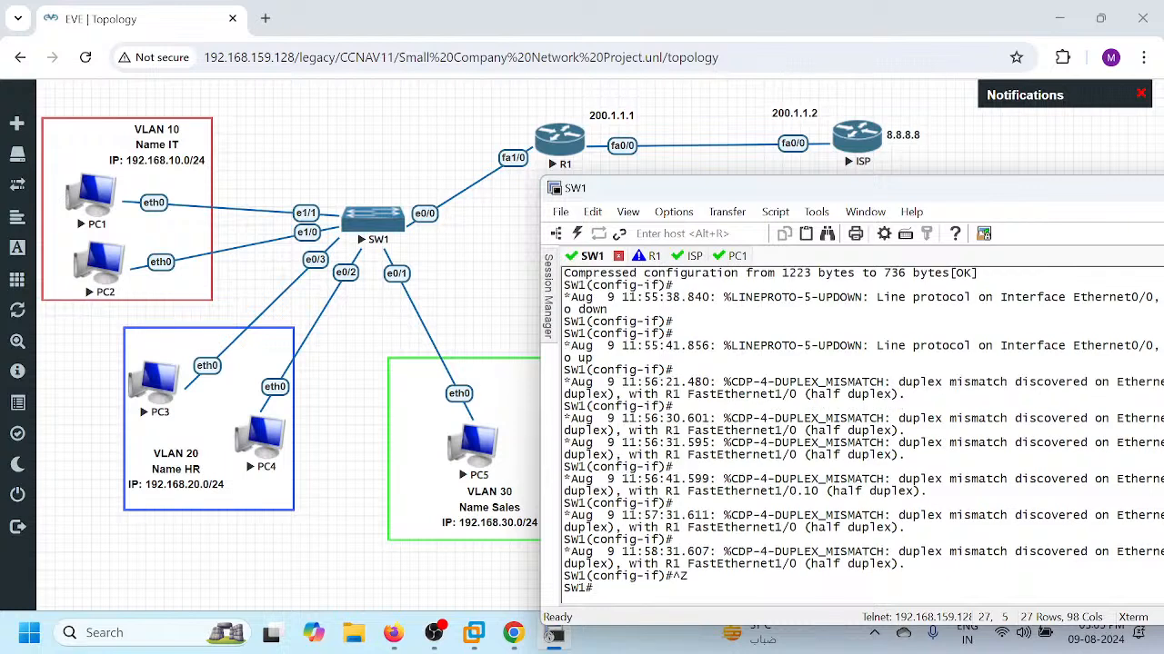
key("Return")
key("Return")
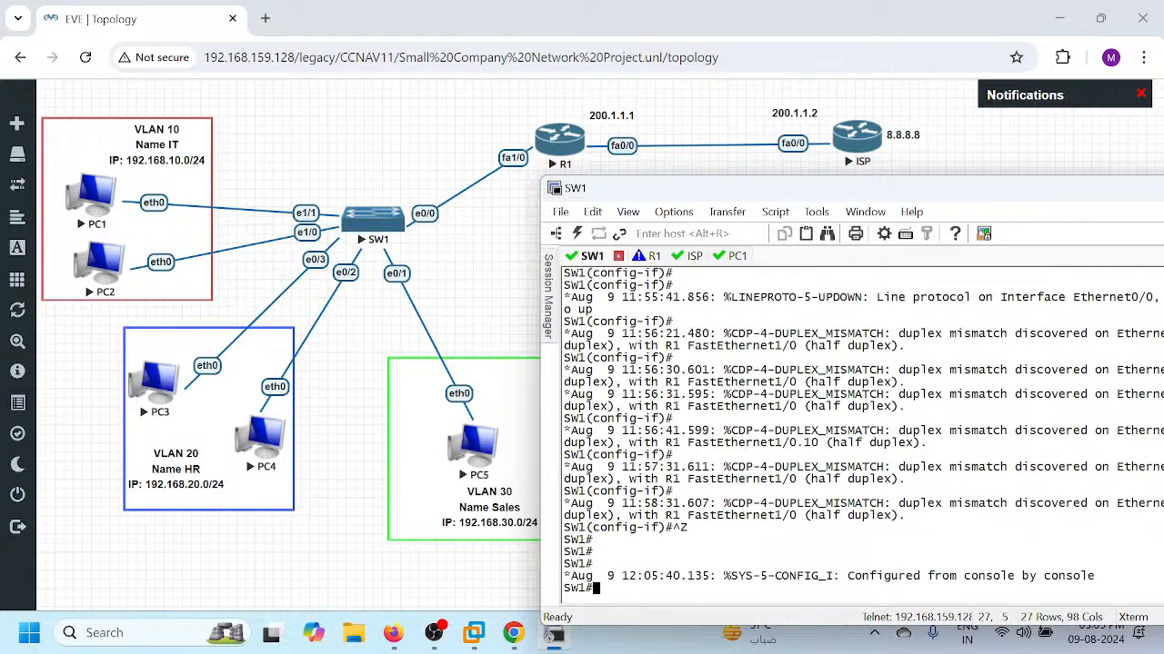
type("wr")
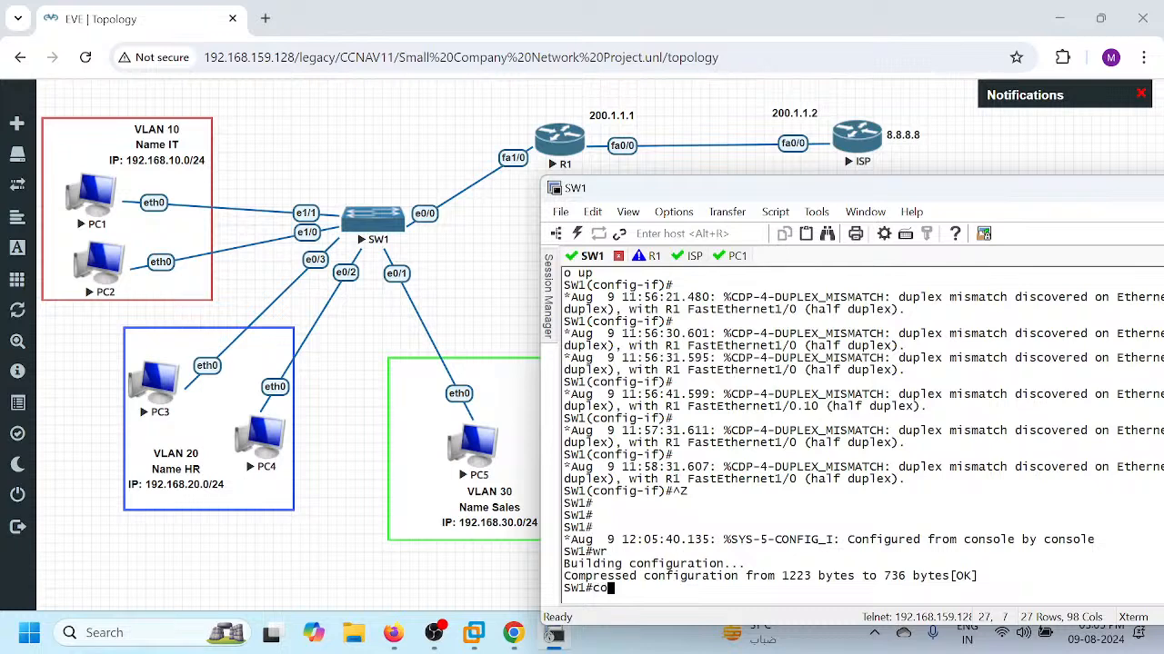
- Disable CDP globally on SW1 with no cdp run in global configuration mode
type("t")
key("Return")
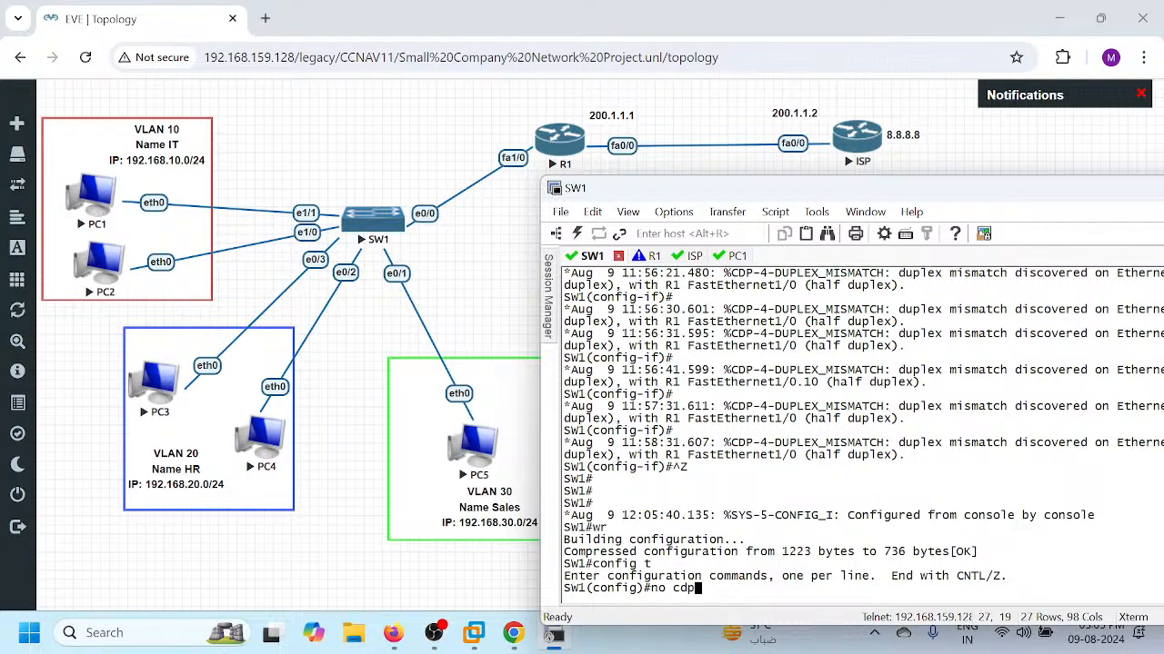
key("Return")
key("Return")
key("Return")
- Leave global configuration mode on SW1 and save the CDP change with wr
type("exi")
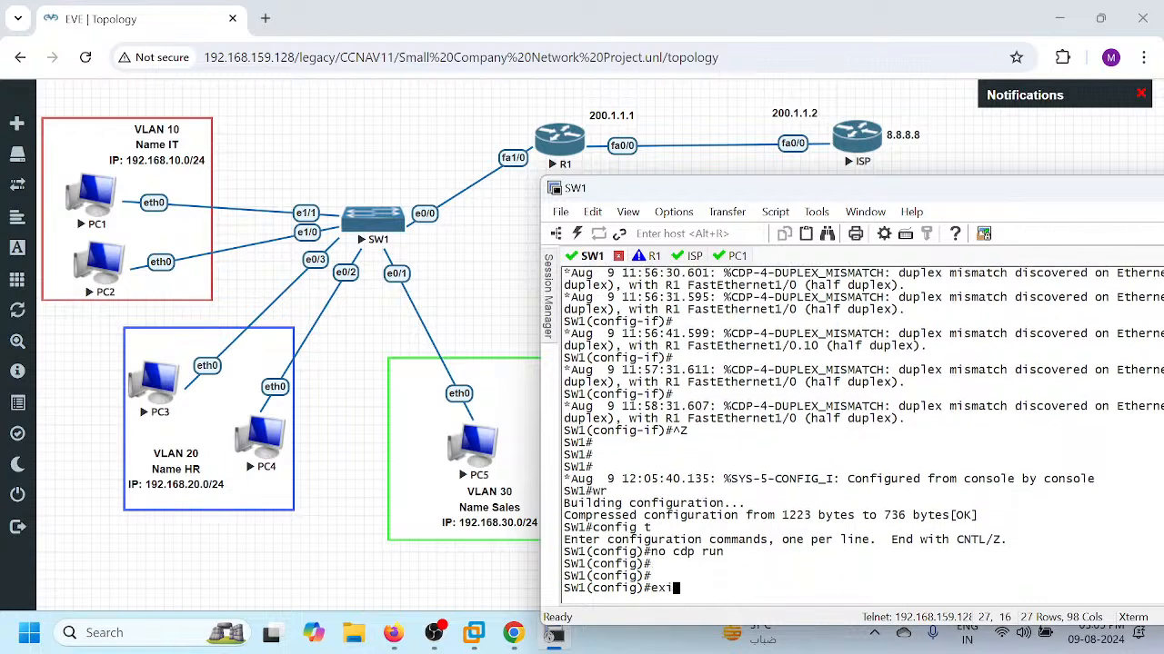
type("t")
key("Return")
key("Return")
type("wr")
key("Return")
key("Return")
key("Return")
key("Return")
key("Return")
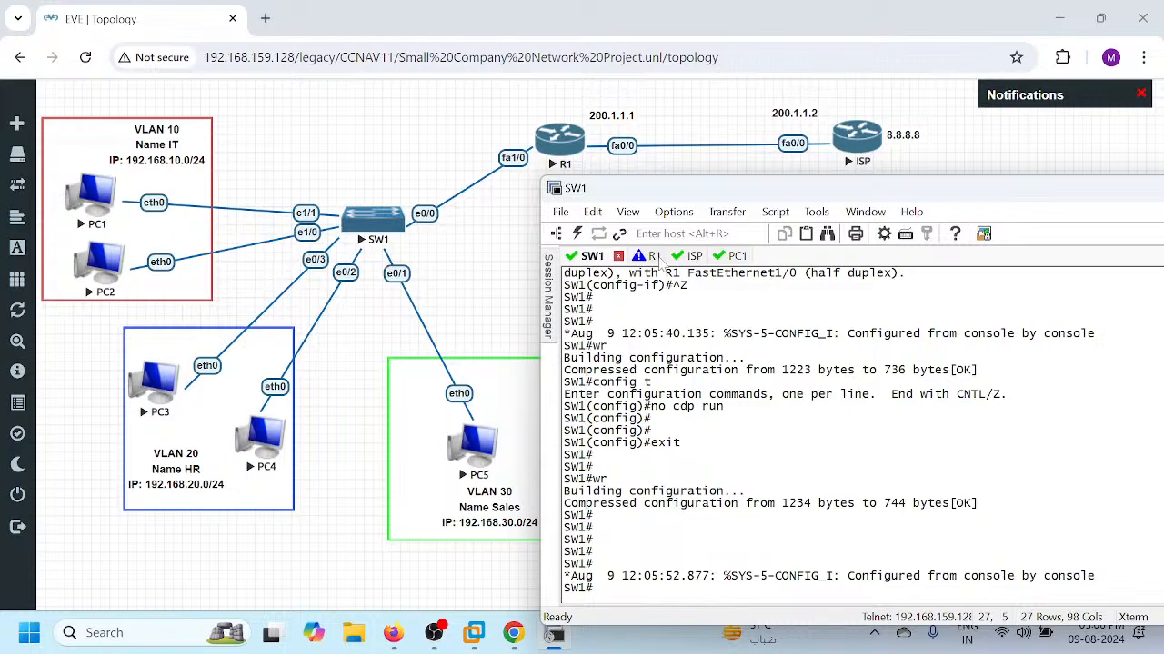
- Try again to obtain an IP address on PC1 with the dhcp command
left_click(738, 257)
type("dhcp")
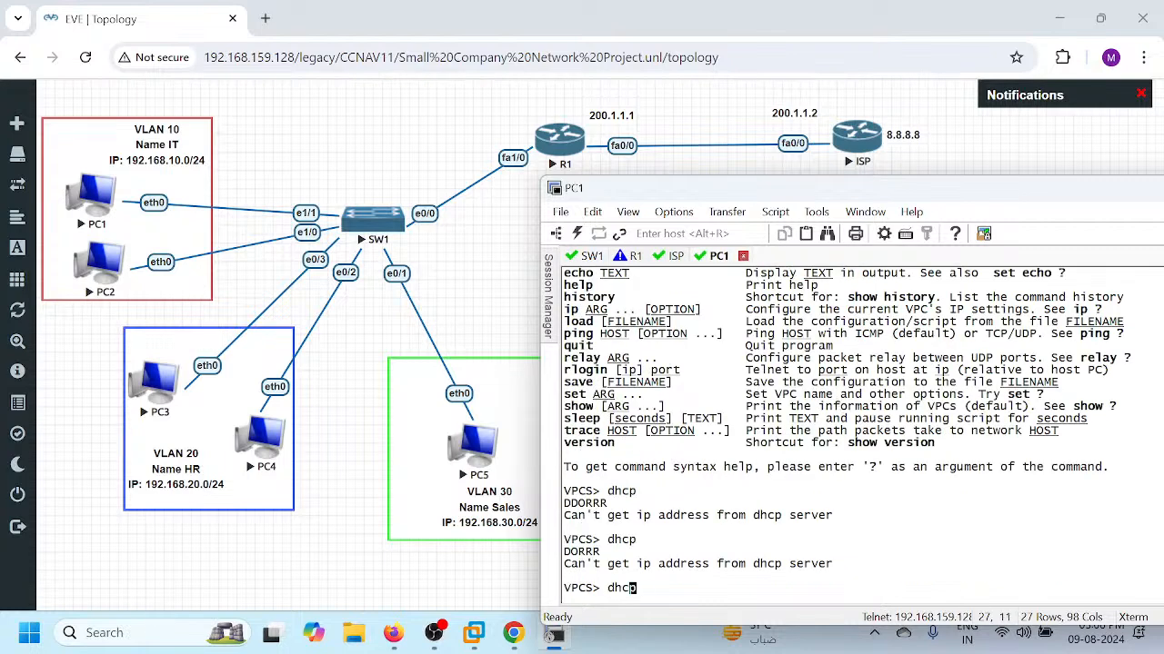
key("Return")
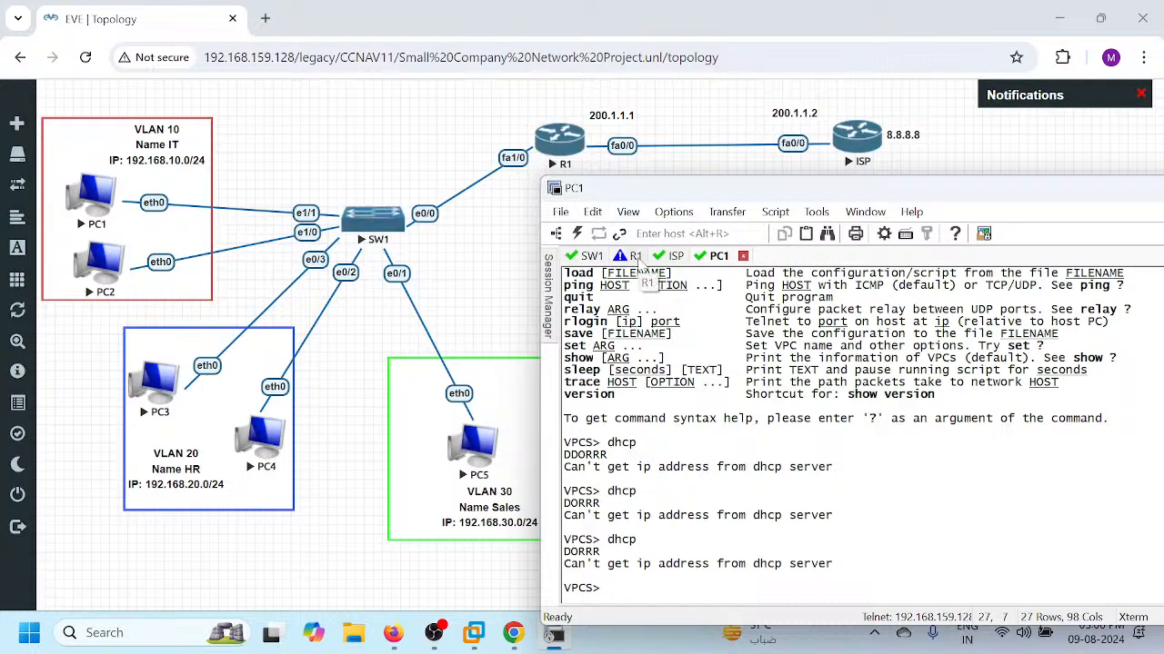
- Enter global configuration mode on R1 with config t
left_click(637, 258)
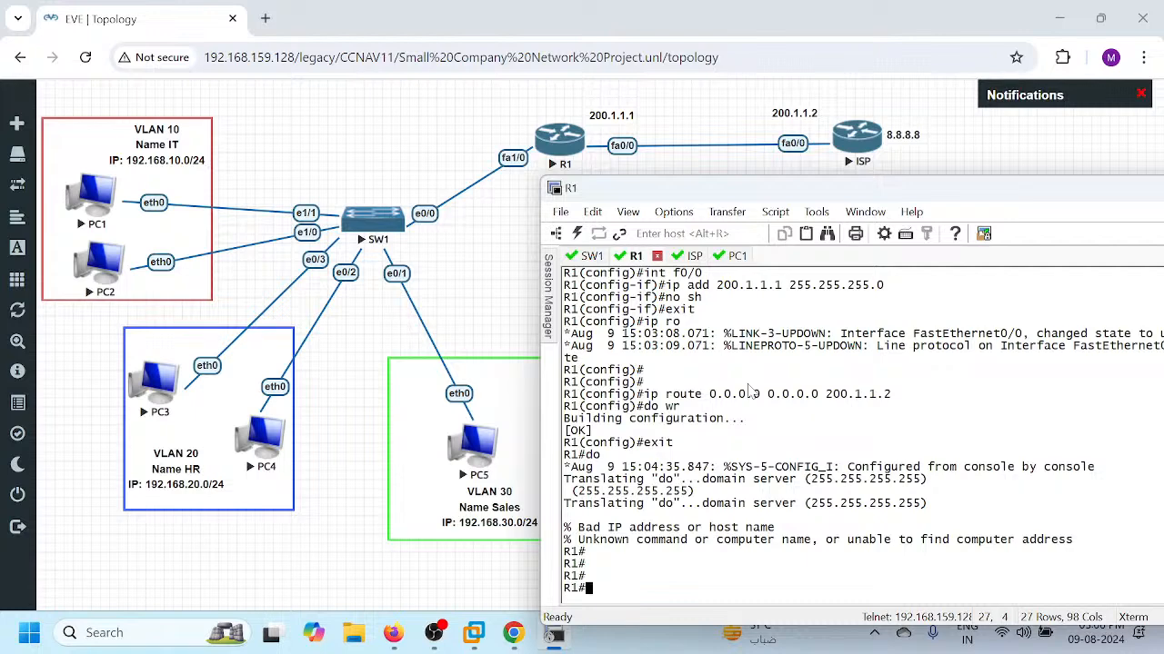
key("Return")
key("Return")
key("Return")
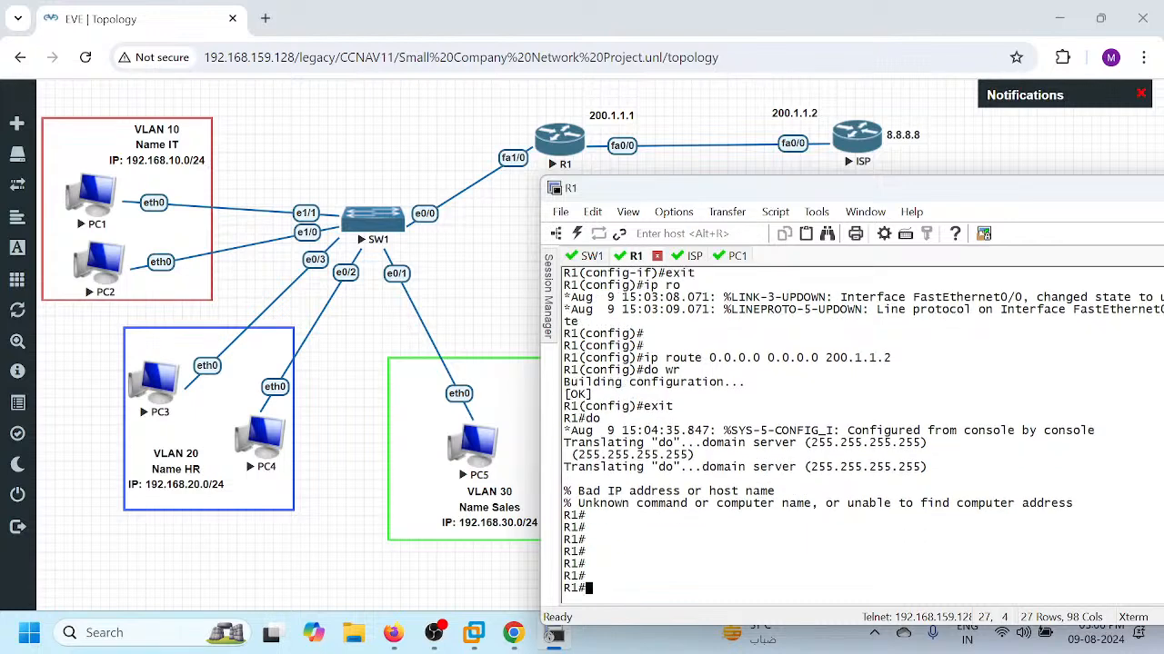
type("config t")
key("Return")
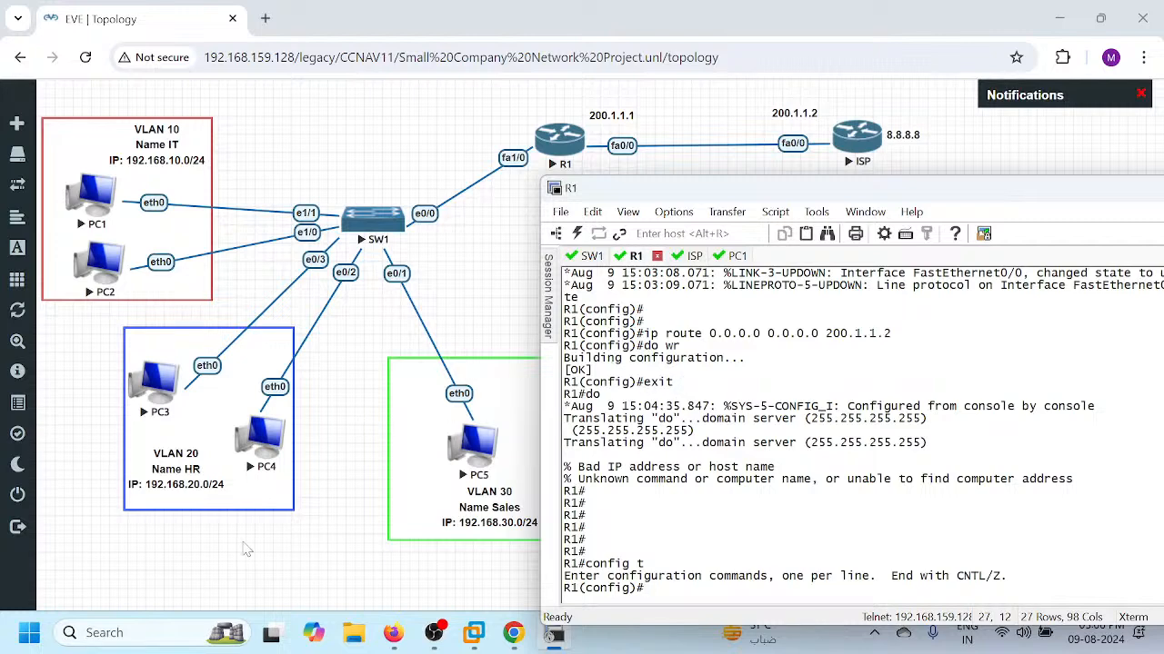
- Stop the SW1 node in the EVE topology
right_click(354, 228)
left_click(377, 259)
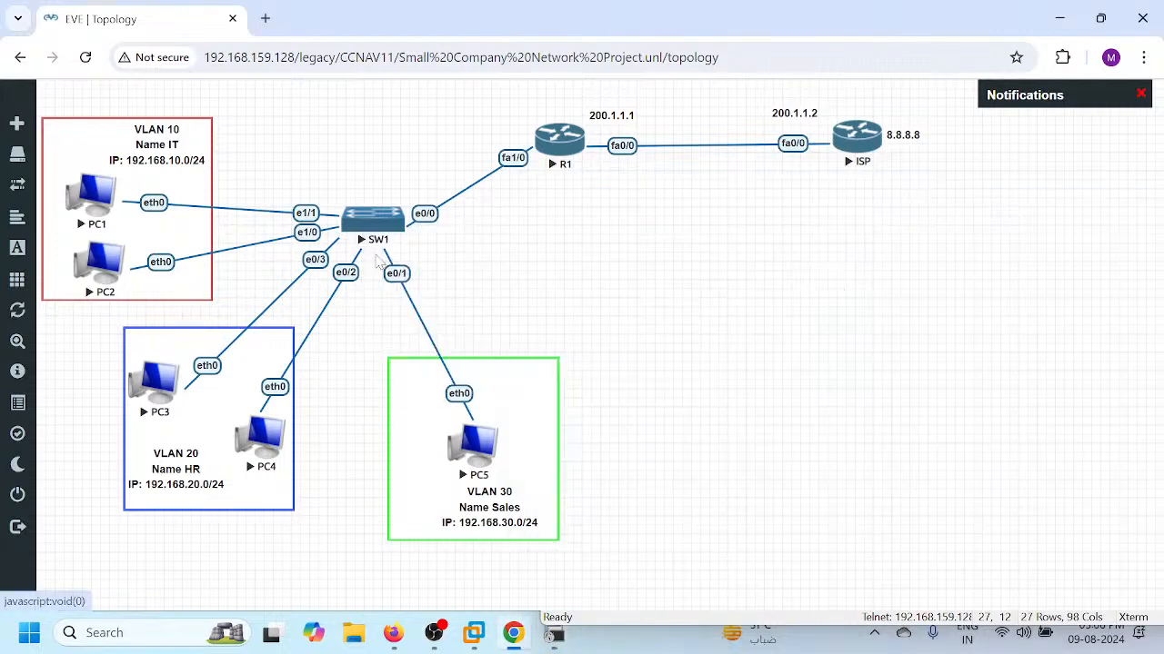
- Start adding a new node to the topology with the Cisco IOS 7206VXR (Dynamips) template
right_click(334, 557)
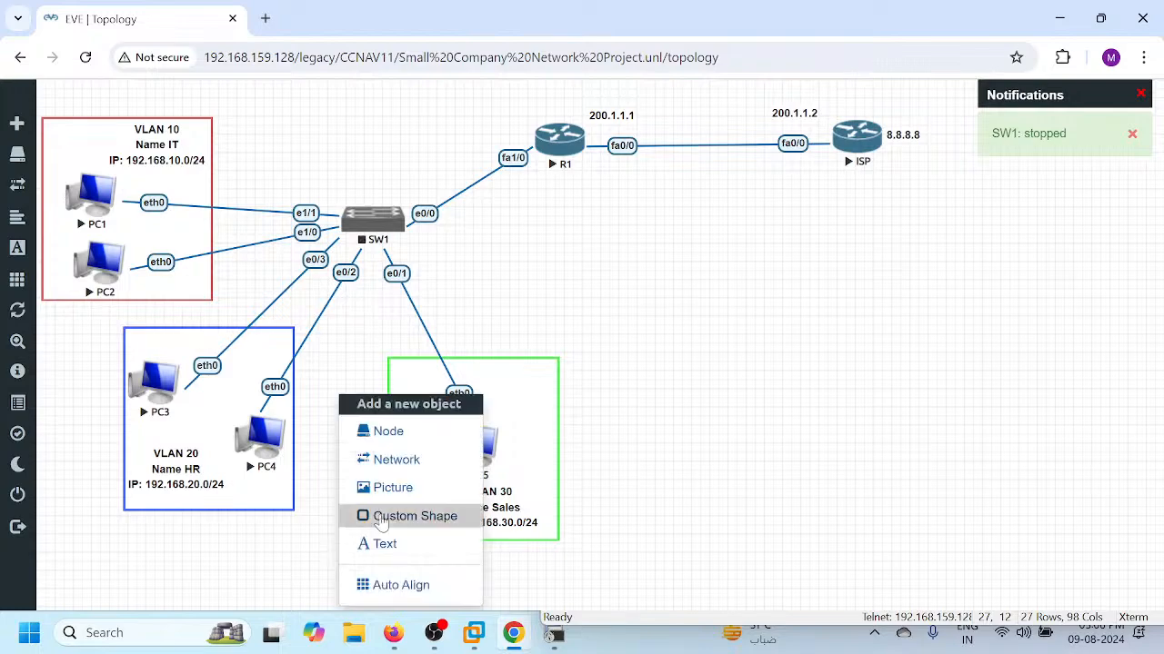
left_click(432, 435)
scroll(529, 425, "down", 3)
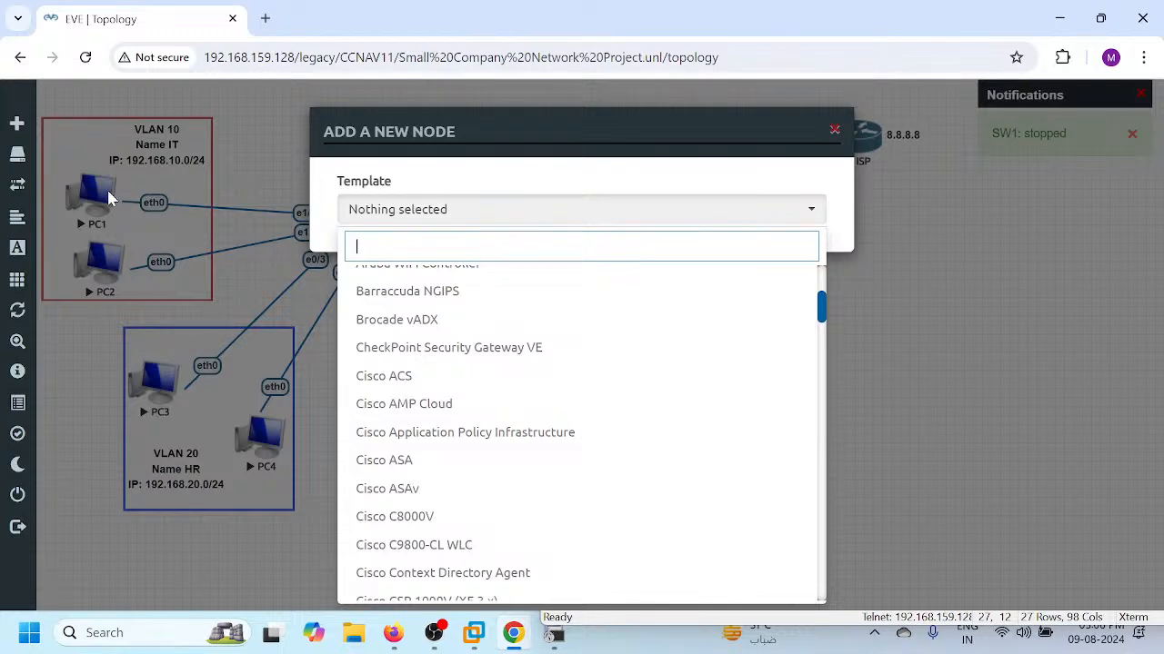
scroll(515, 481, "down", 10)
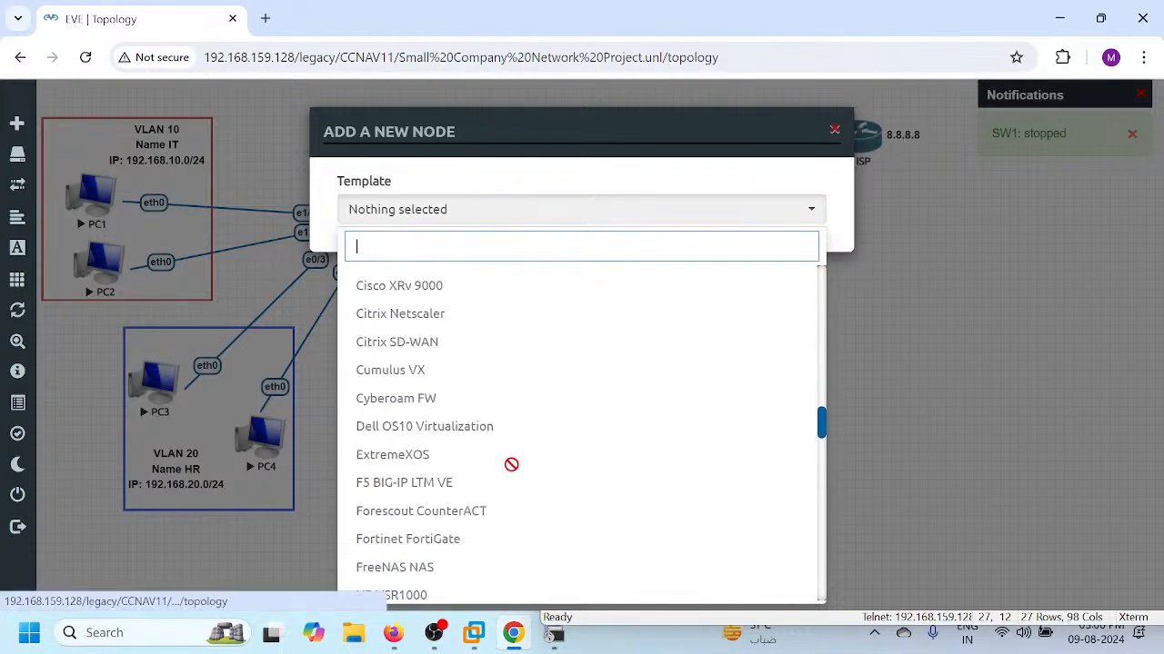
scroll(511, 464, "down", 10)
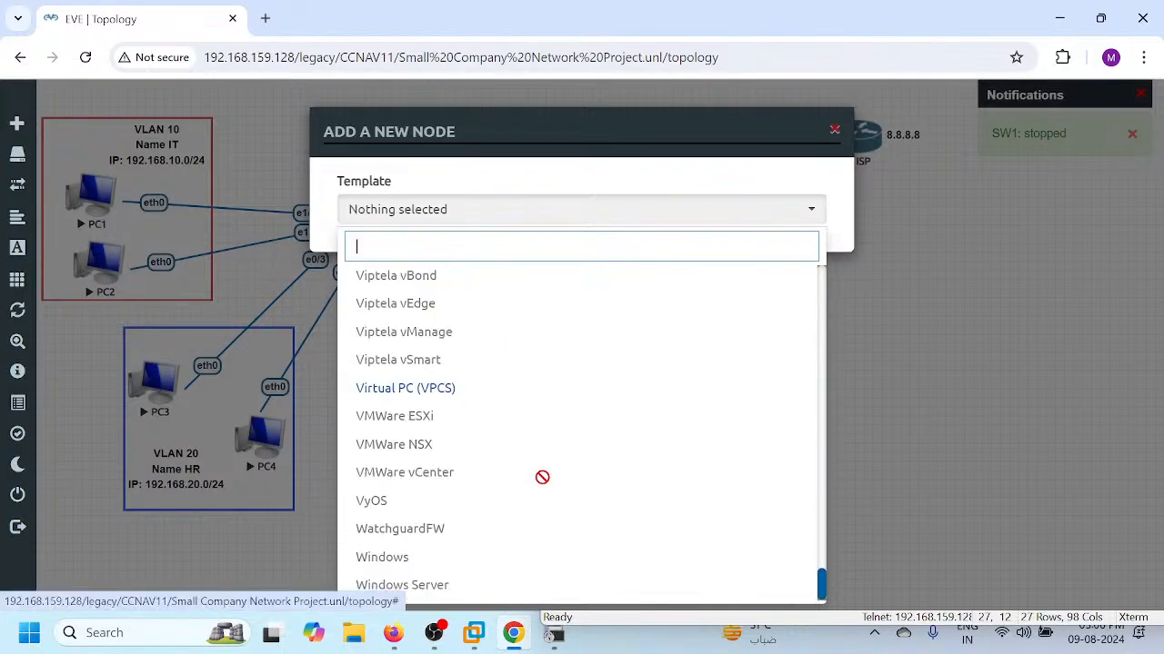
scroll(437, 520, "up", 7)
scroll(445, 517, "up", 18)
scroll(445, 512, "up", 4)
left_click(483, 446)
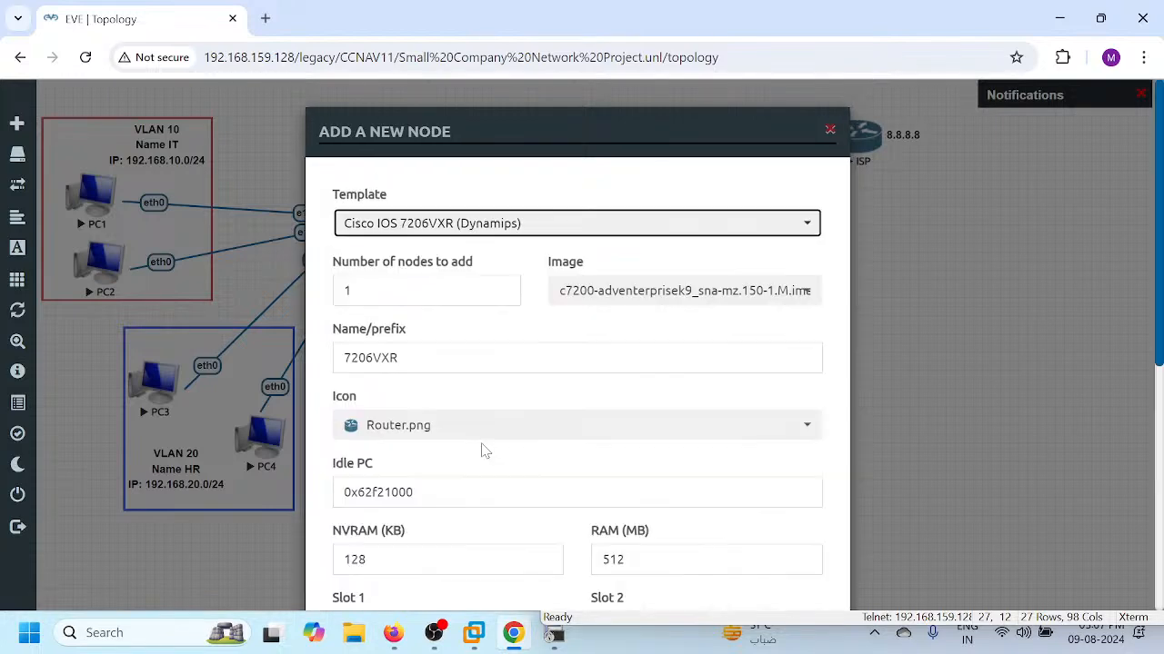
- Set the new nodes' name prefix to PC and the number of nodes to add to 5
left_click_drag(400, 358, 325, 364)
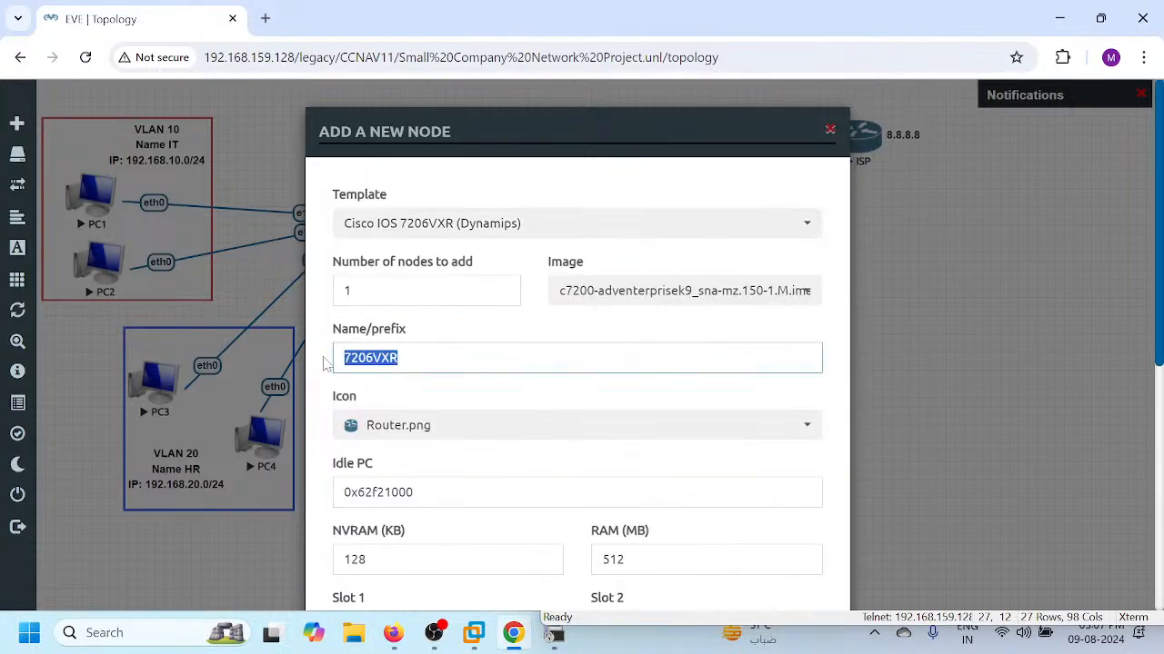
type("PC")
key("shift+Tab")
key("shift+Tab")
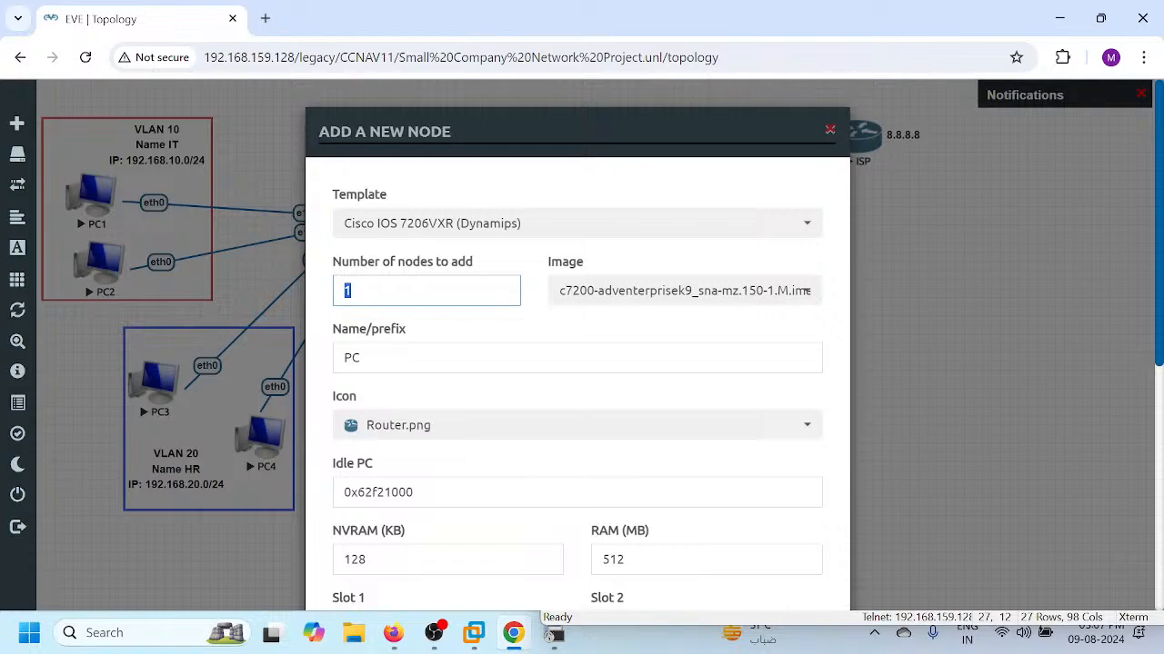
- Assign the PA-FE-TX module to both Slot 1 and Slot 2 of the new nodes
scroll(471, 479, "down", 3)
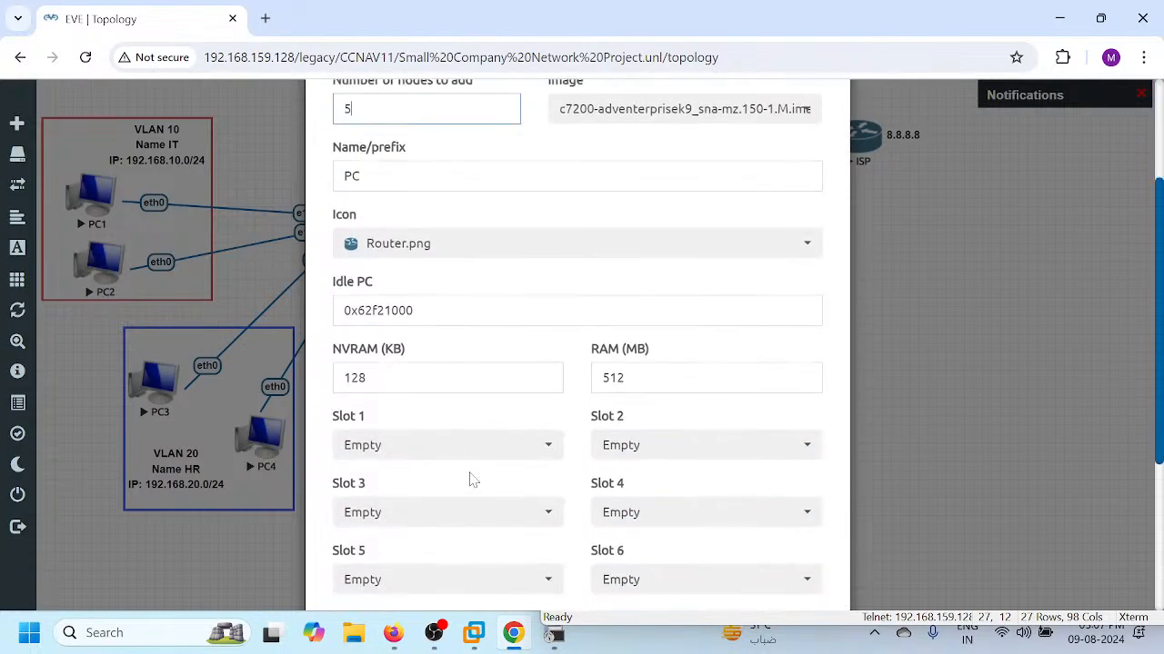
left_click(408, 362)
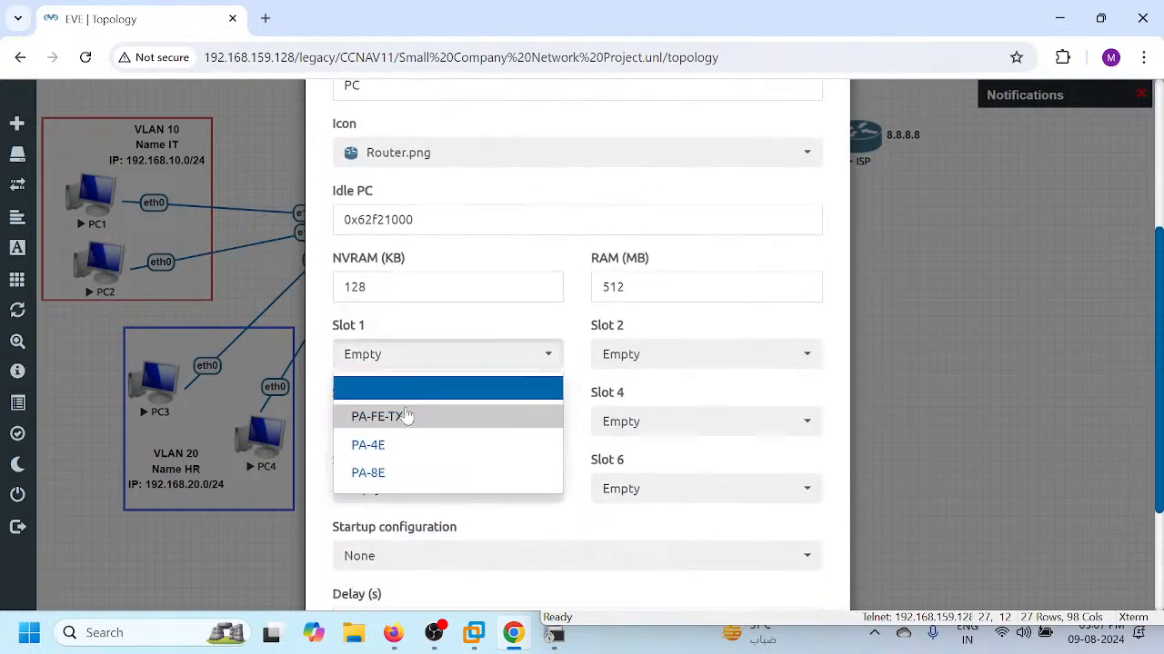
left_click(406, 415)
left_click(633, 362)
left_click(636, 418)
scroll(670, 421, "down", 2)
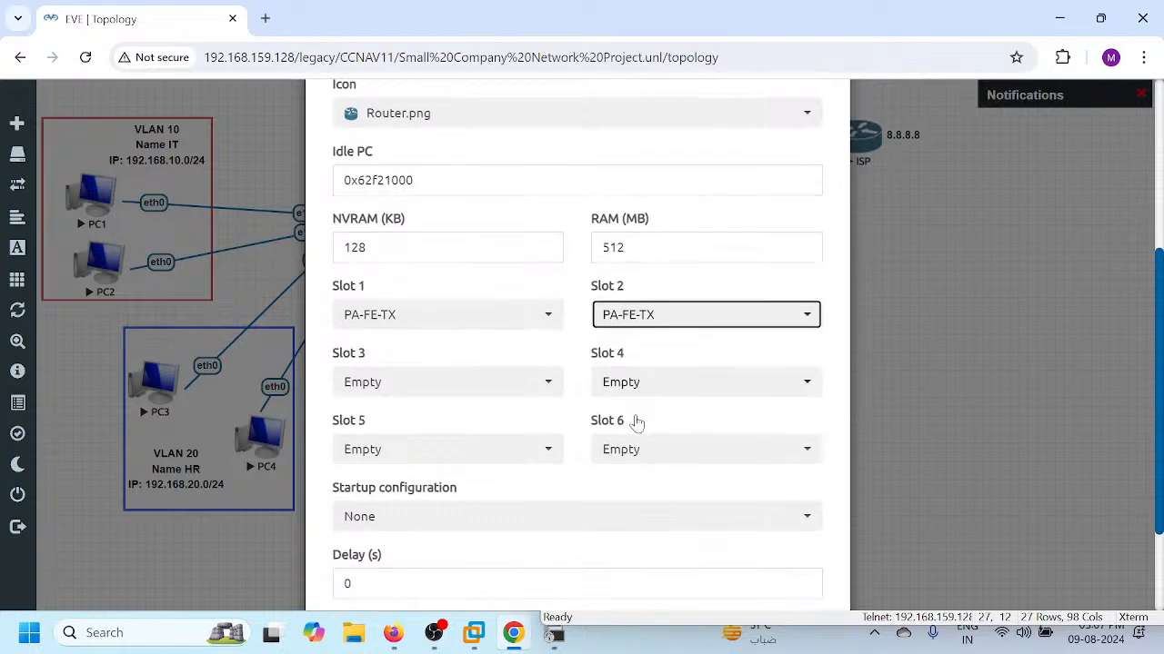
- Save the five new nodes and move PC9 to the empty area below R1
left_click(488, 556)
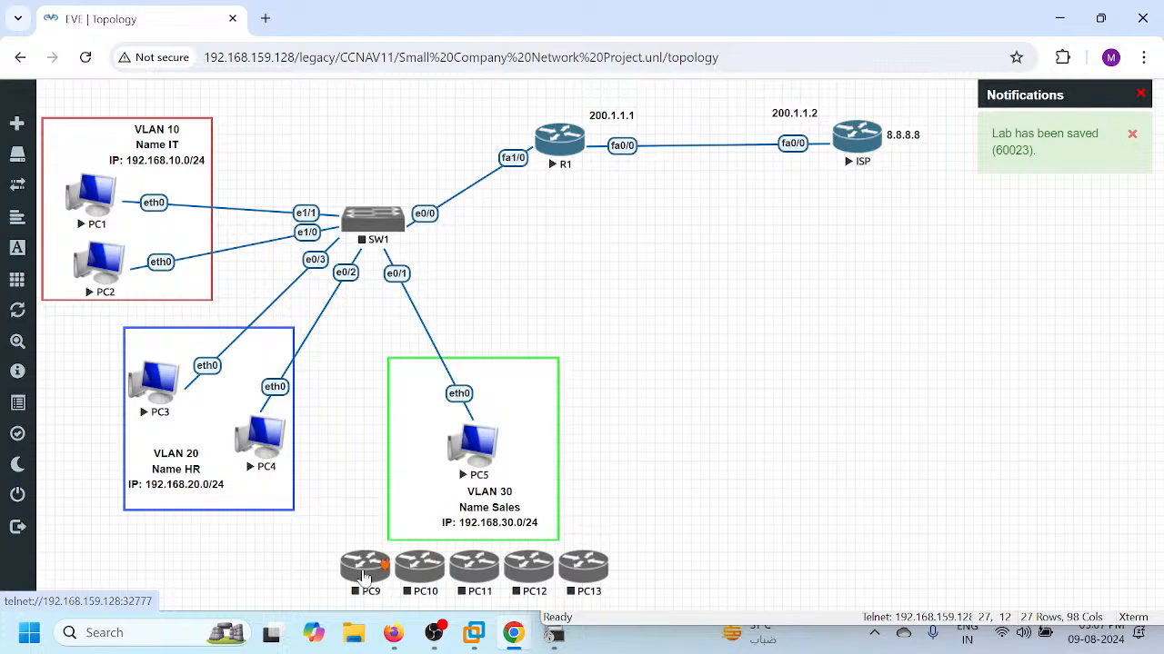
left_click_drag(365, 568, 753, 318)
left_click_drag(605, 571, 691, 502)
- Change the icon of node PC9 to Desktop3.png and place the node beside the VLAN 10 box
right_click(748, 325)
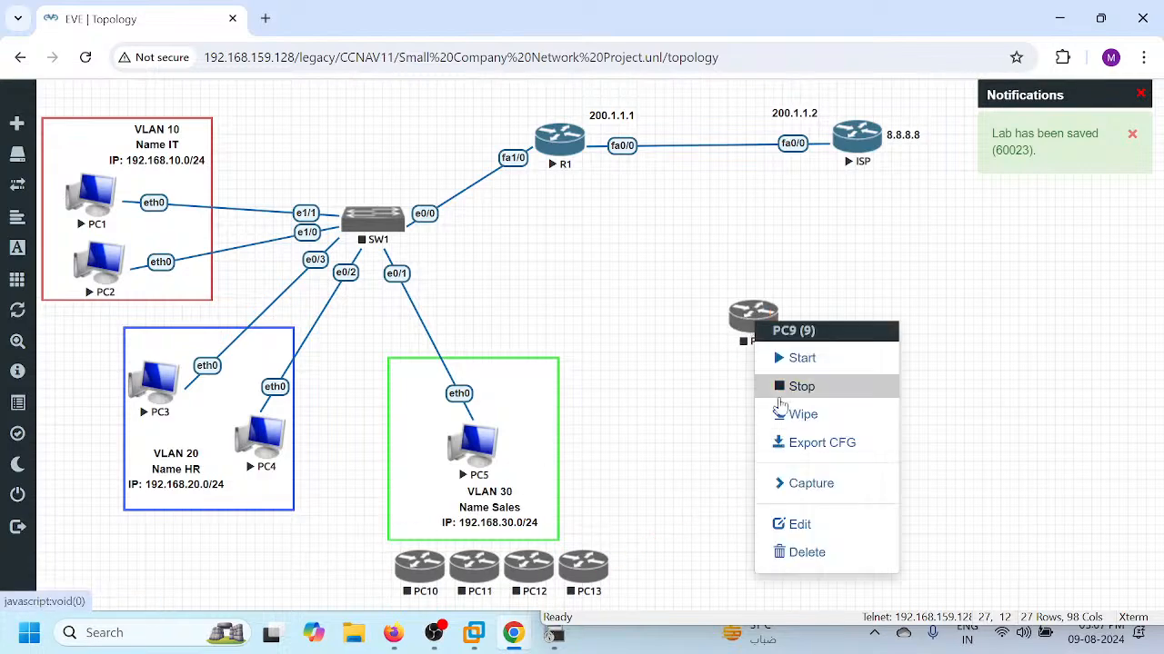
left_click(803, 520)
left_click(411, 496)
scroll(411, 409, "down", 5)
scroll(411, 408, "down", 6)
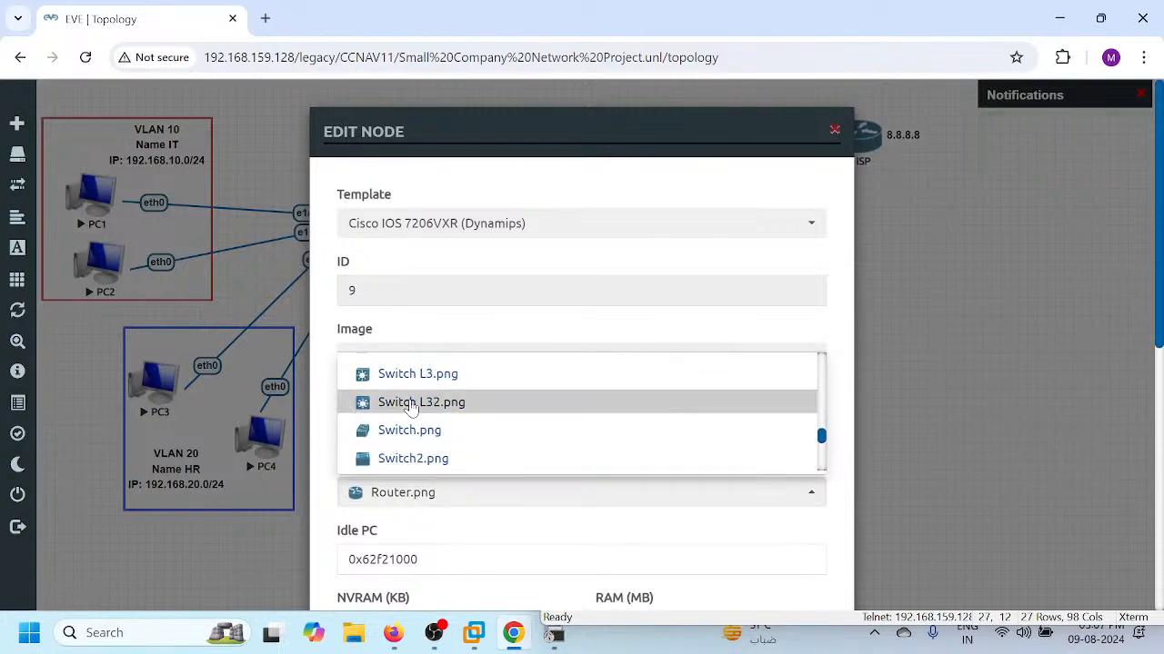
scroll(412, 408, "down", 8)
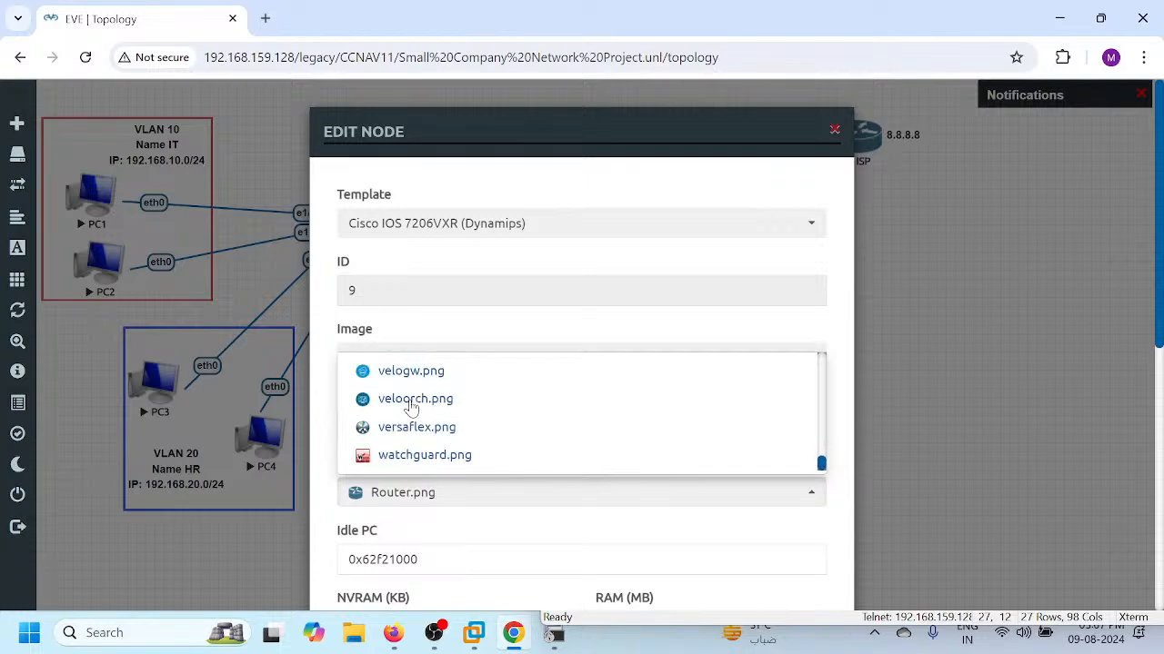
scroll(412, 408, "up", 10)
scroll(412, 408, "up", 15)
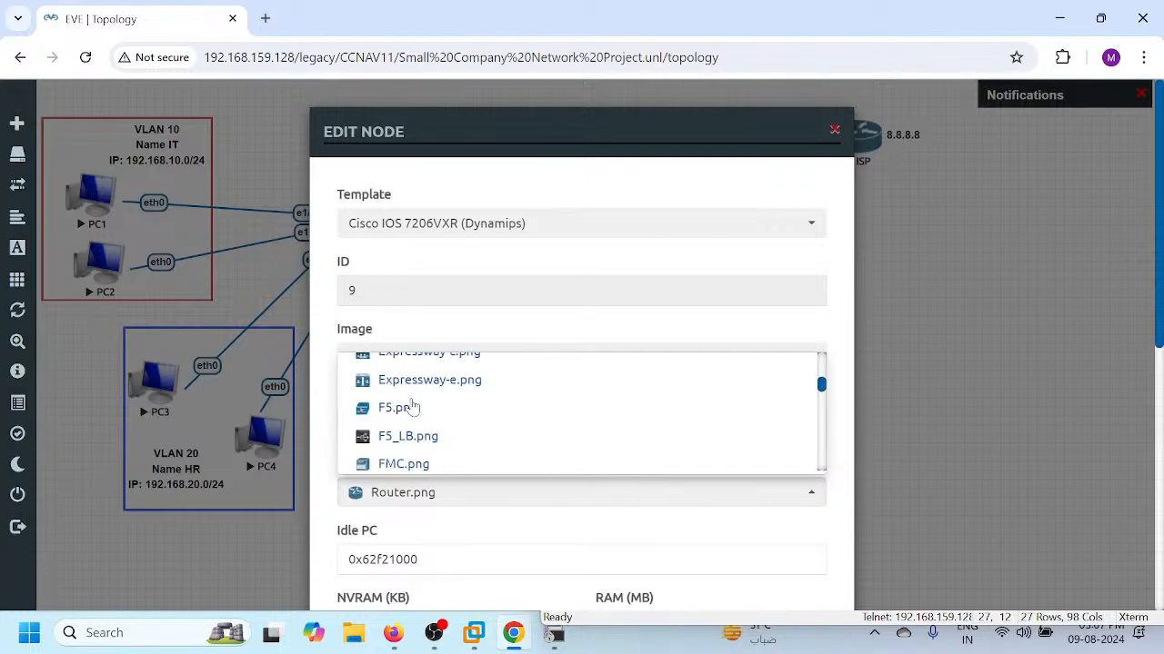
scroll(412, 408, "up", 2)
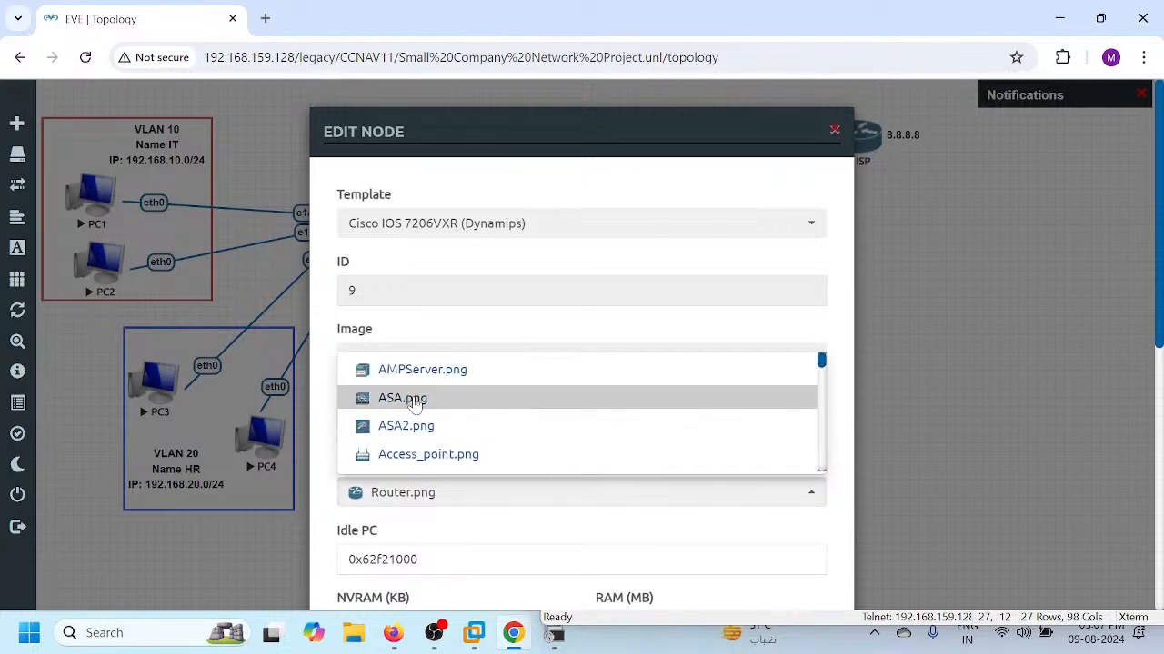
scroll(412, 408, "down", 7)
scroll(413, 404, "up", 4)
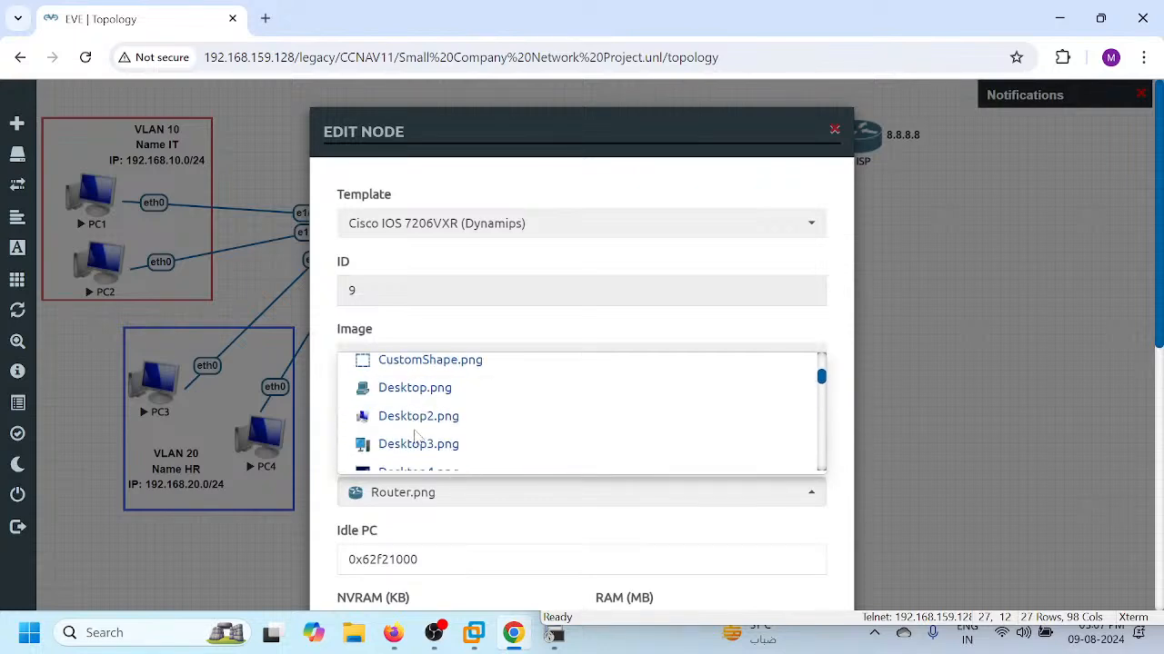
left_click(419, 444)
scroll(454, 545, "down", 5)
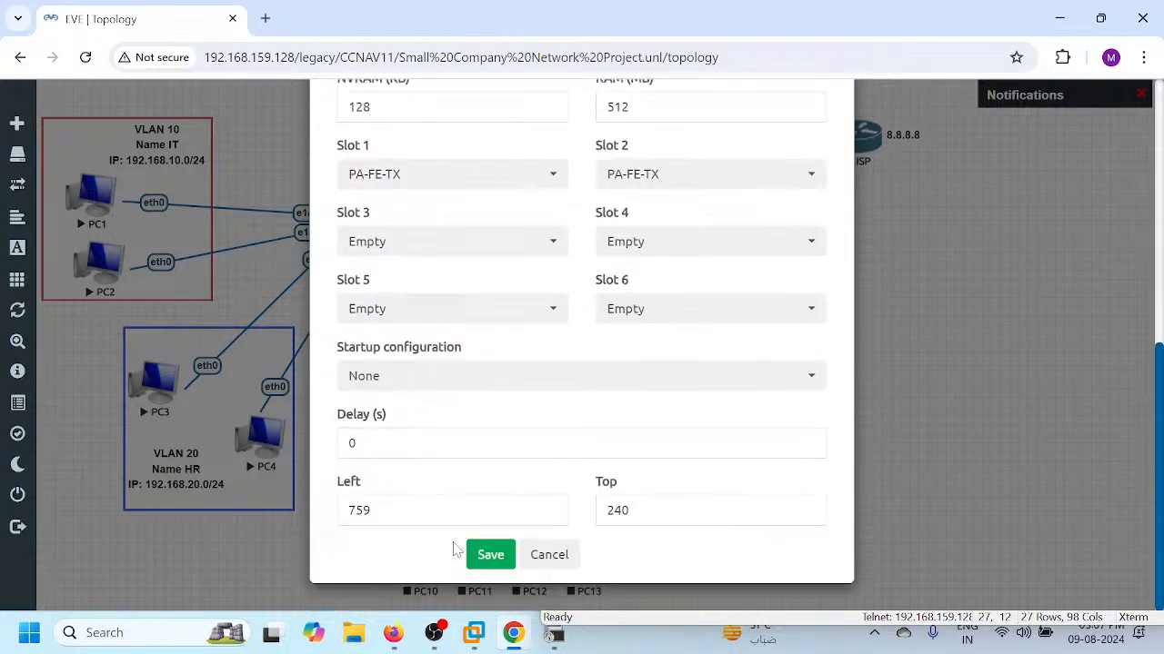
left_click(488, 552)
left_click_drag(762, 326, 232, 116)
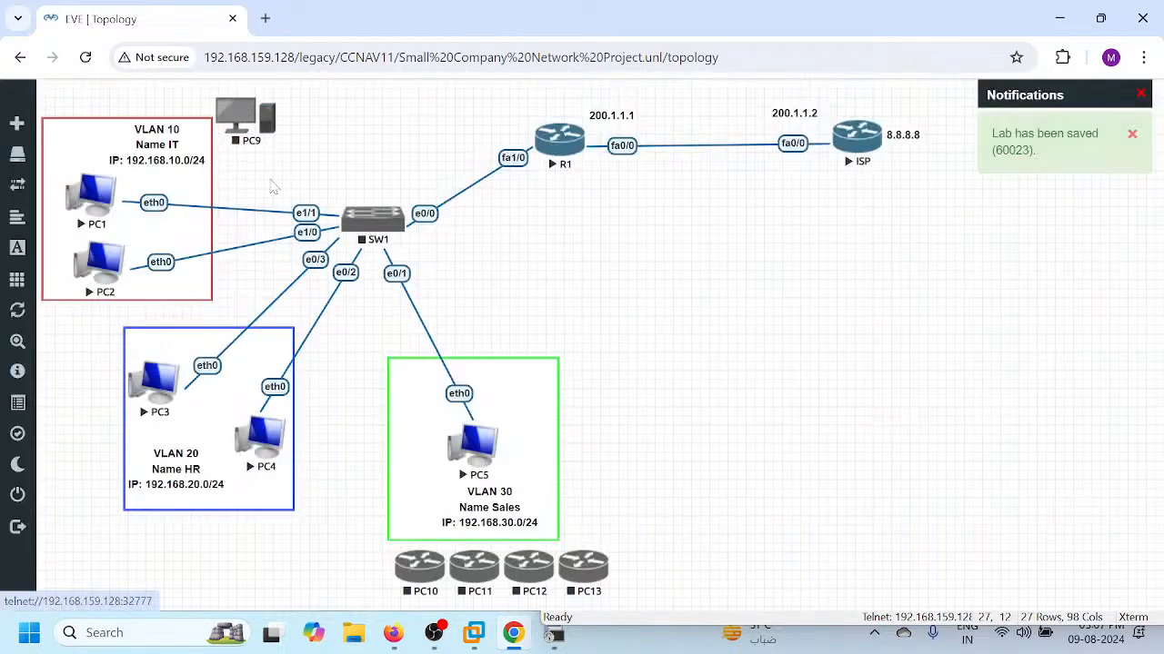
- Stop the PC1 and PC2 nodes in the VLAN 10 box
right_click(91, 206)
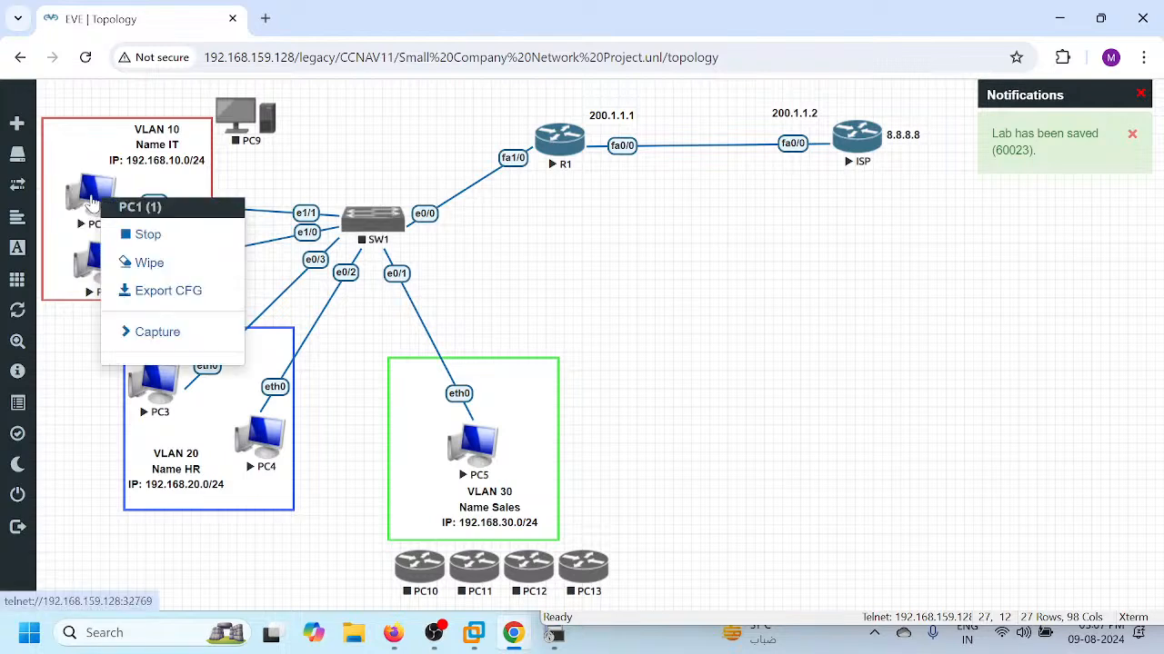
left_click(136, 235)
right_click(102, 253)
left_click(146, 284)
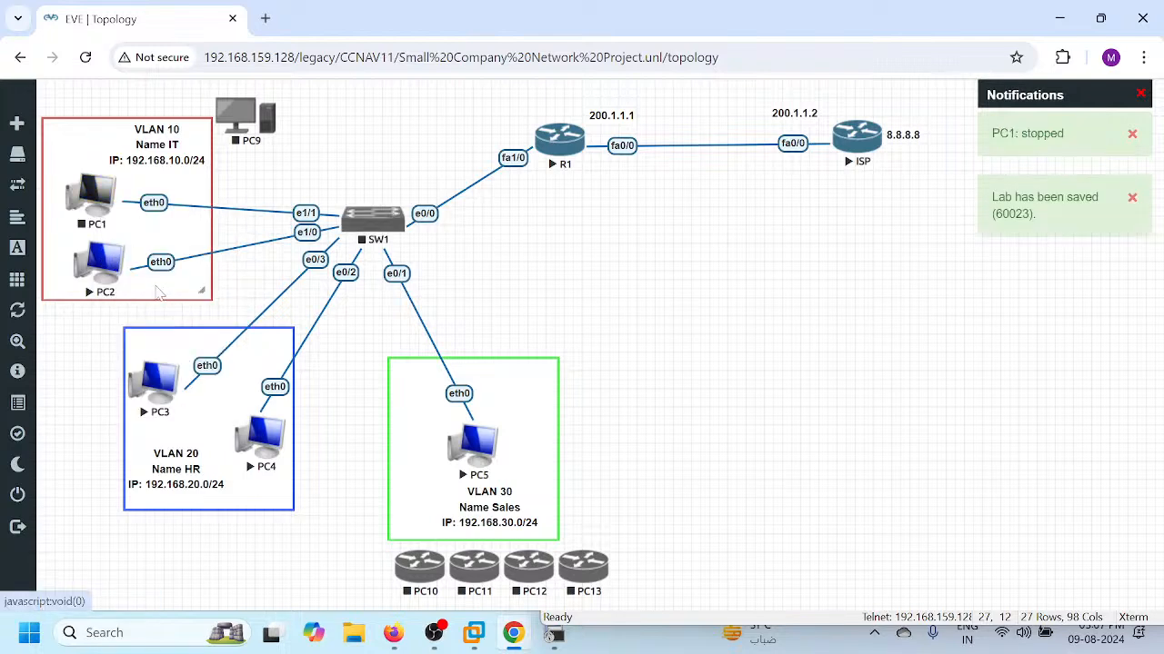
- Replace PC1 with PC9 in the VLAN 10 box, deleting PC1's link, connecting PC9's fa0/0 to SW1's e1/1 and moving PC1 out
right_click(165, 205)
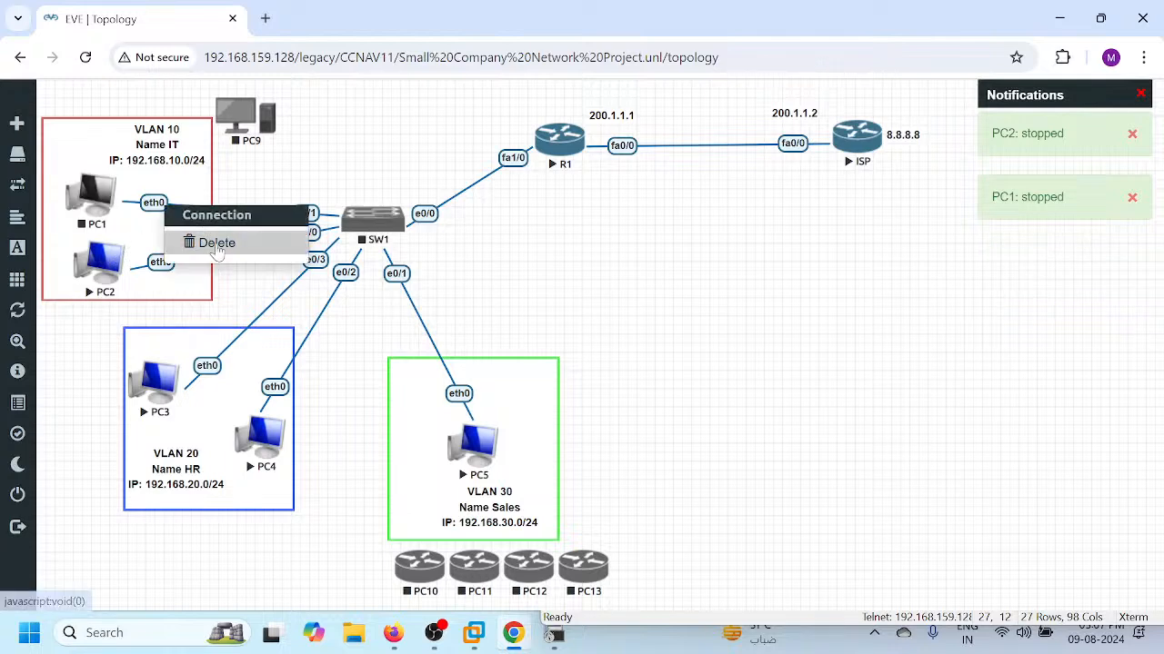
left_click(217, 243)
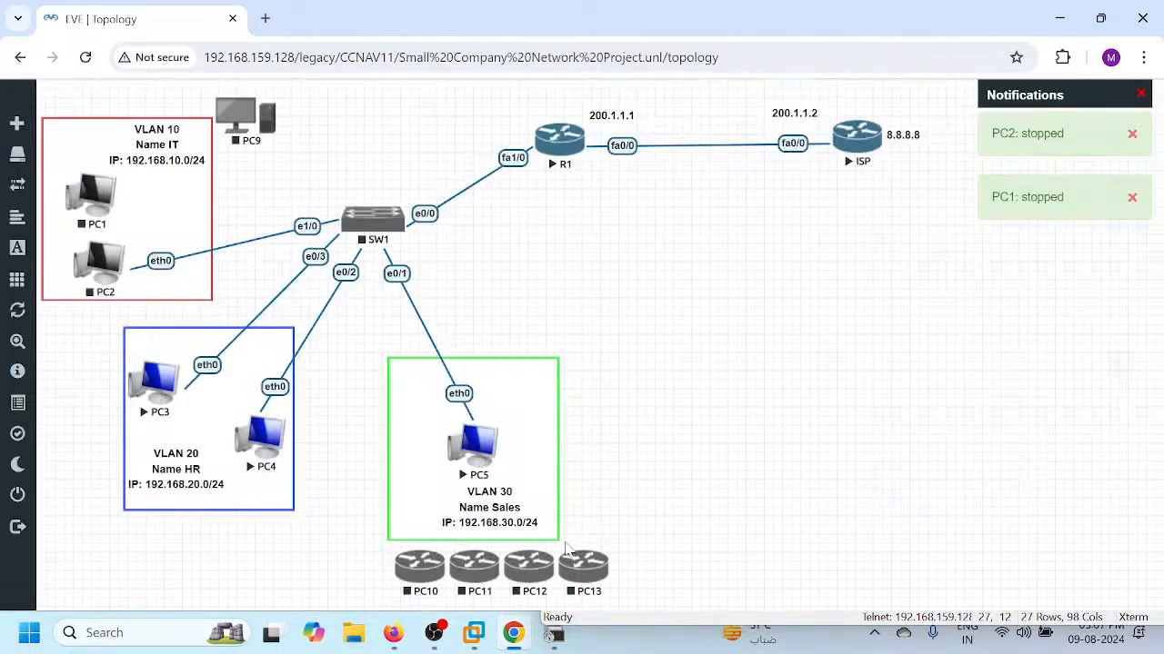
left_click_drag(586, 562, 162, 205)
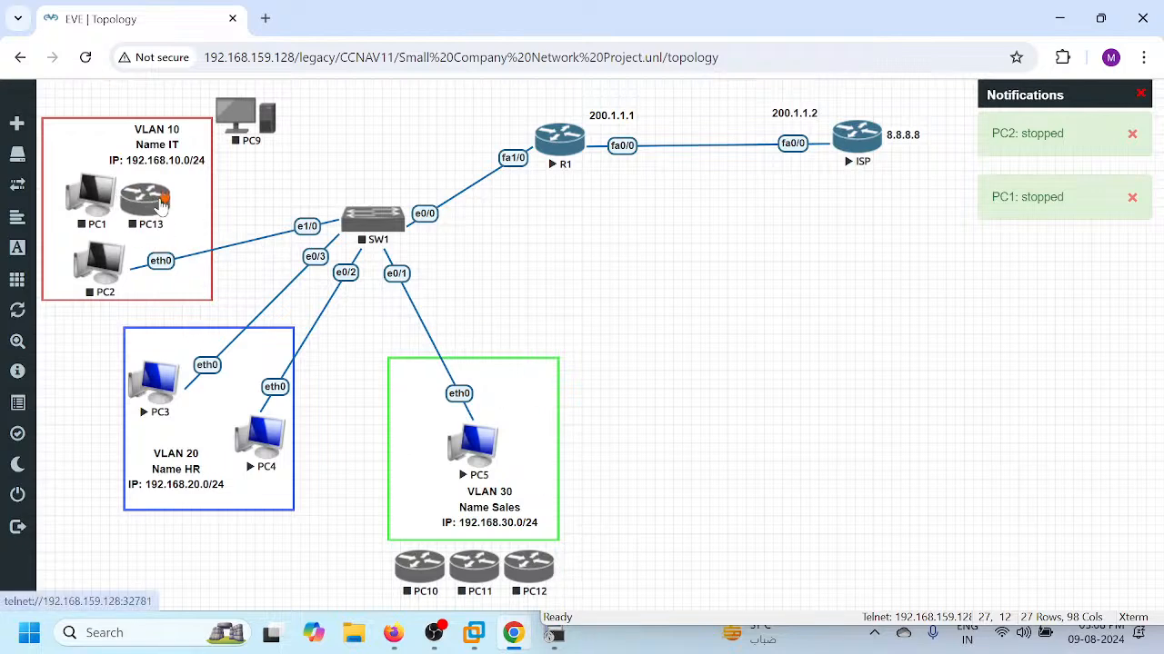
left_click_drag(150, 207, 702, 346)
mouse_move(239, 135)
left_mouse_down()
mouse_move(152, 201)
mouse_move(373, 221)
left_mouse_up()
left_click(616, 576)
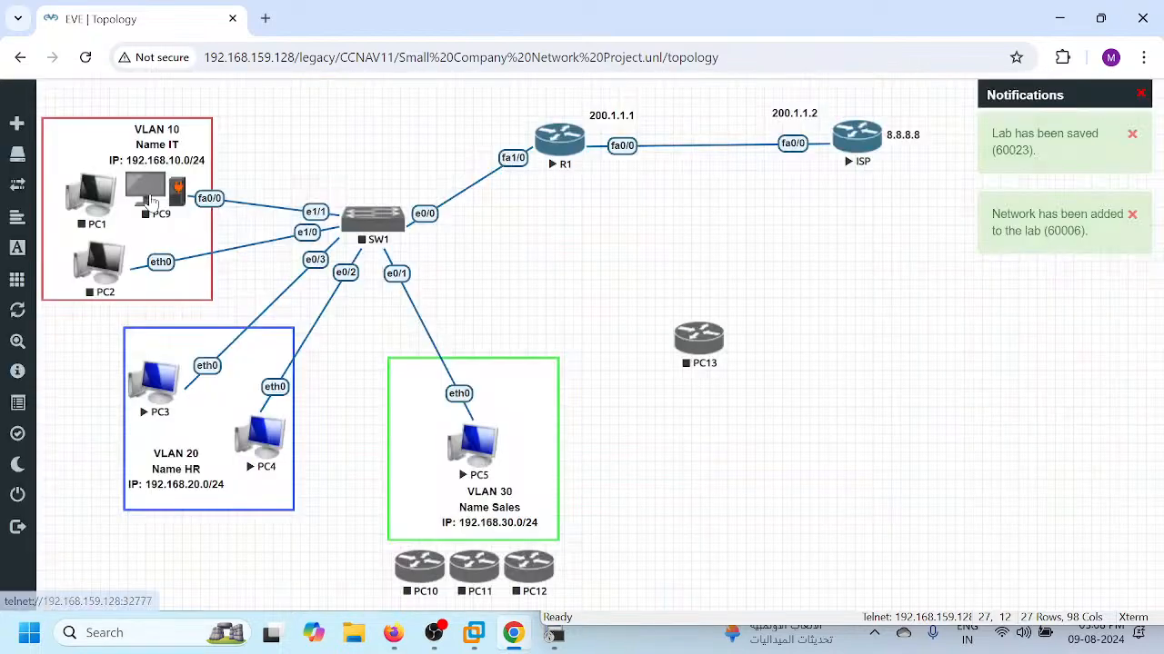
mouse_move(151, 202)
left_mouse_down()
mouse_move(223, 140)
mouse_move(173, 209)
mouse_move(158, 183)
mouse_move(159, 201)
left_mouse_up()
left_click_drag(89, 207, 1000, 324)
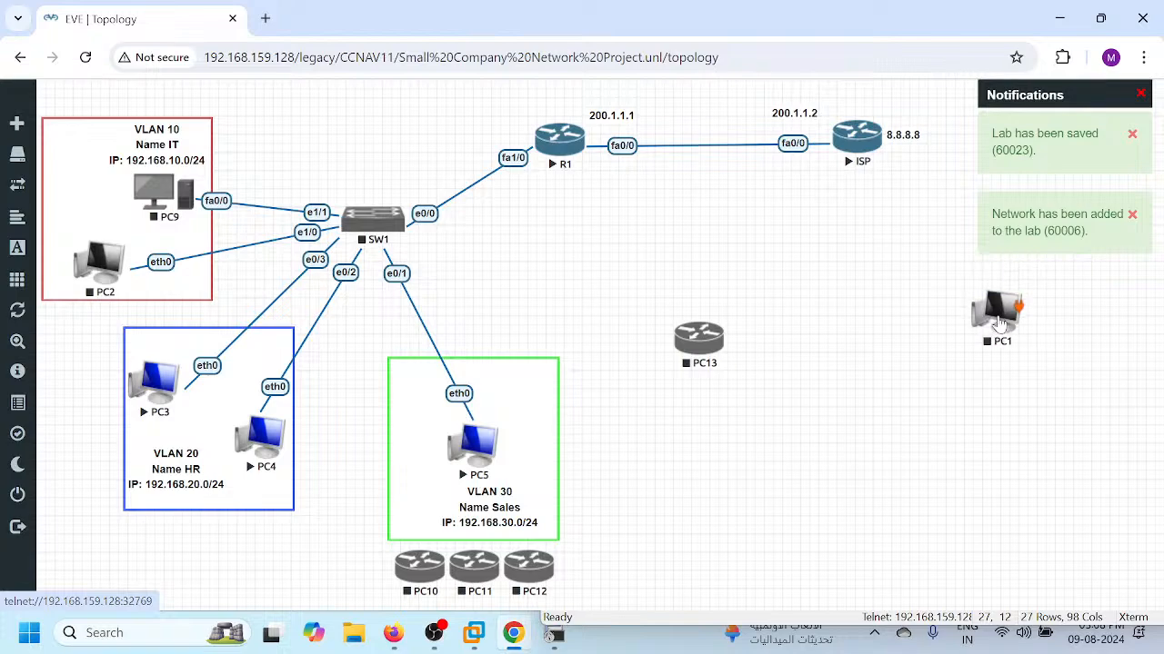
- Change the icon of node PC13 to Laptop.png and move the node into the VLAN 10 box
left_click_drag(696, 345, 669, 304)
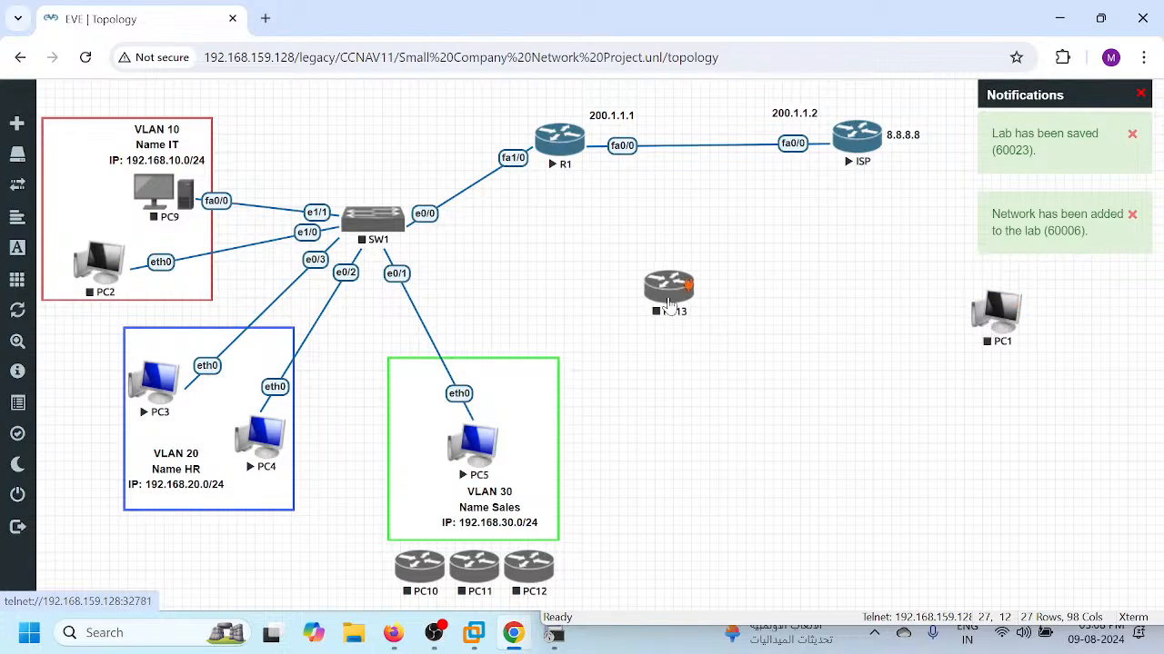
right_click(669, 305)
left_click(705, 503)
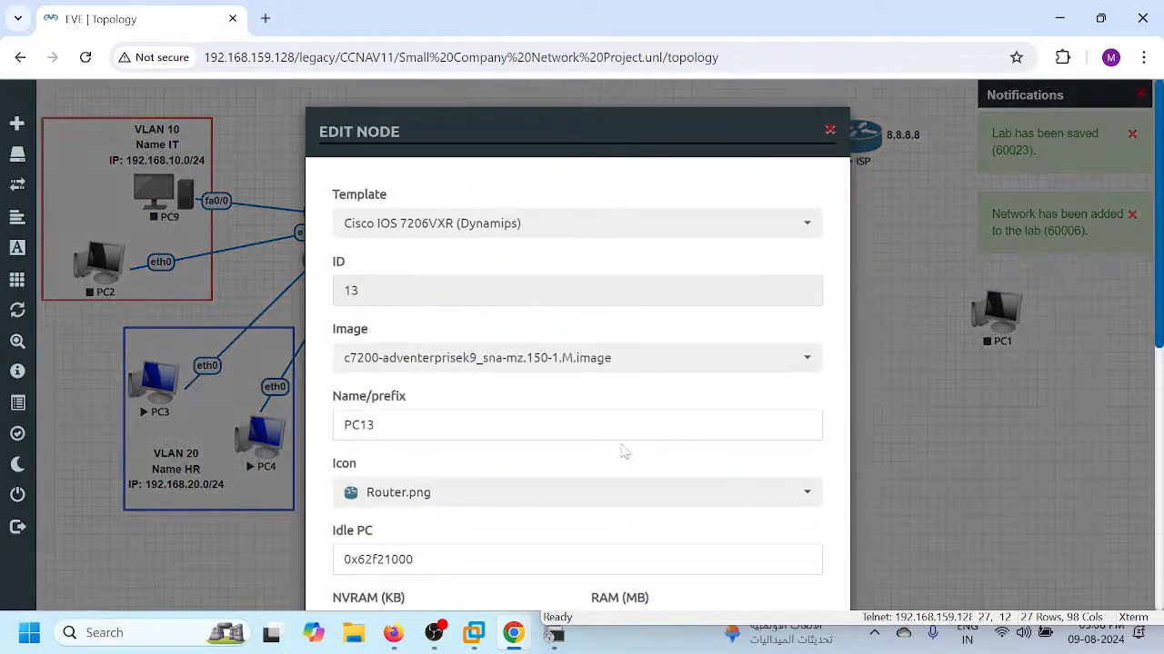
left_click(398, 492)
scroll(409, 407, "up", 1)
scroll(409, 407, "up", 6)
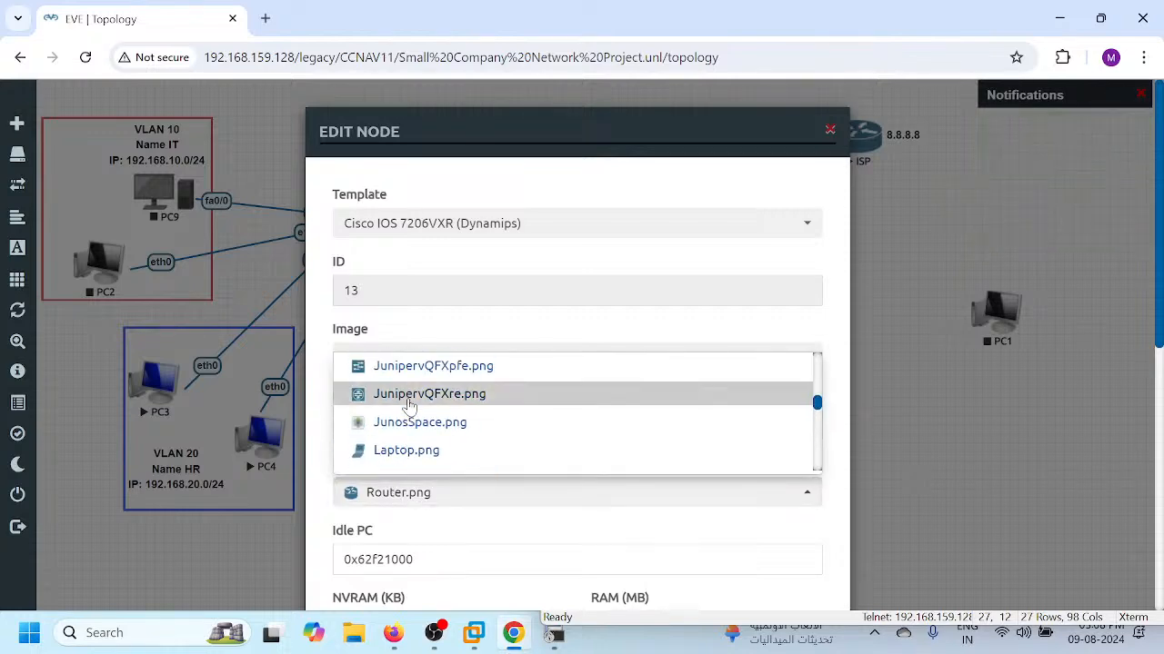
scroll(408, 407, "down", 1)
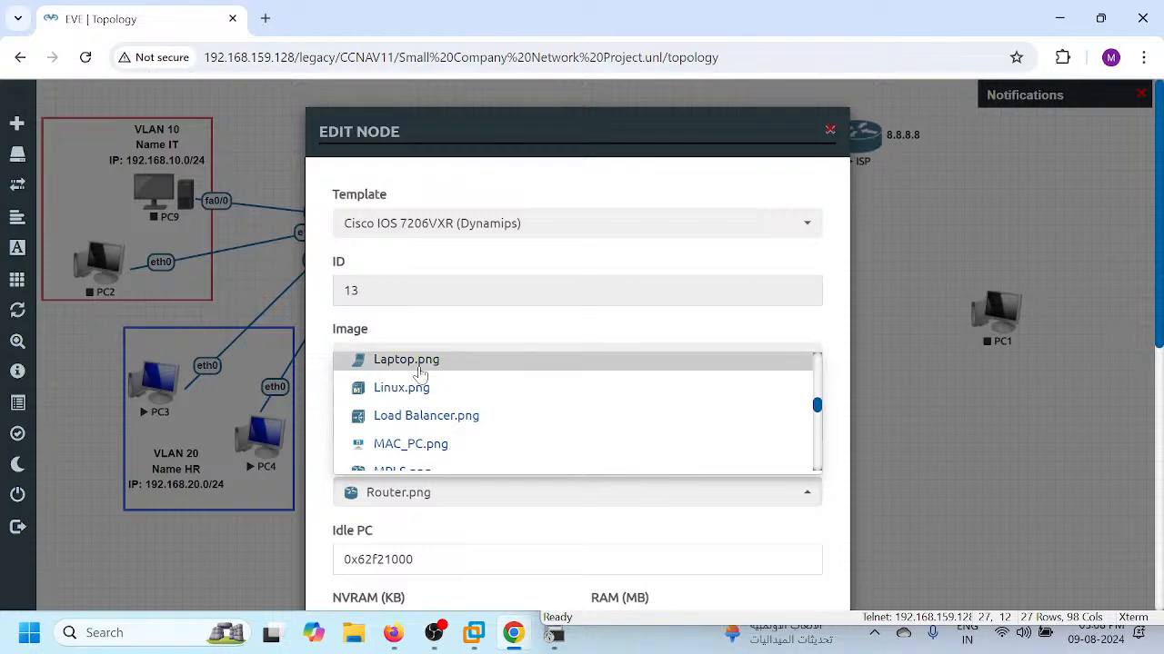
left_click(414, 365)
scroll(418, 463, "down", 5)
scroll(420, 463, "down", 1)
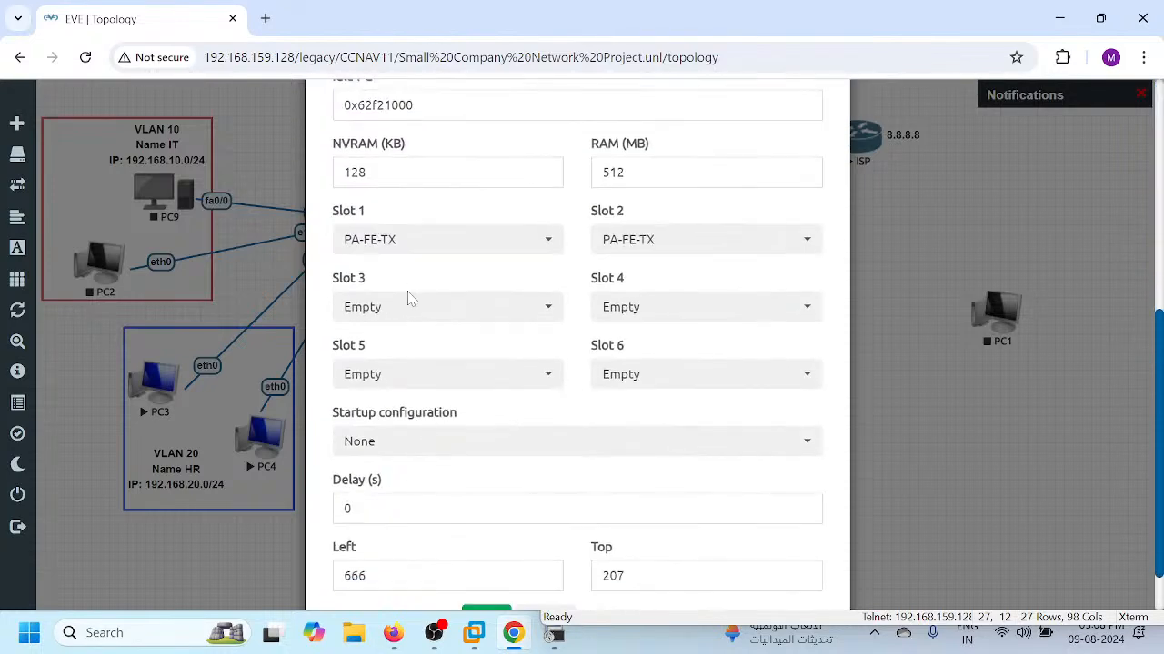
scroll(410, 297, "down", 2)
left_click(488, 556)
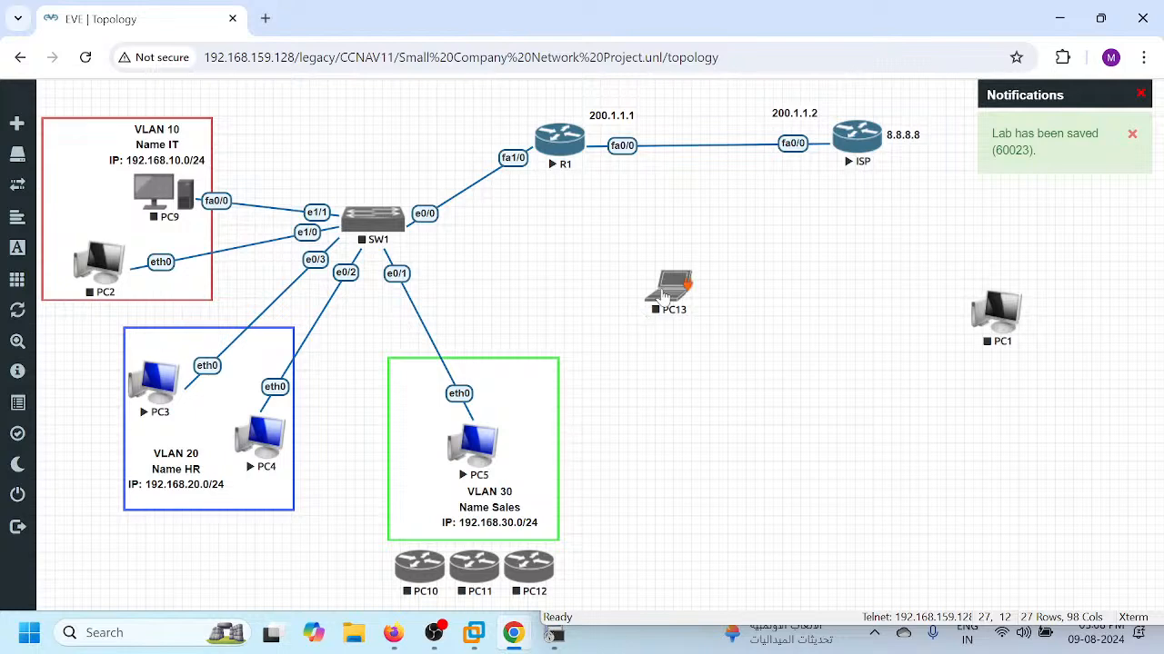
left_click_drag(662, 296, 105, 222)
left_click(57, 216)
left_click(484, 333)
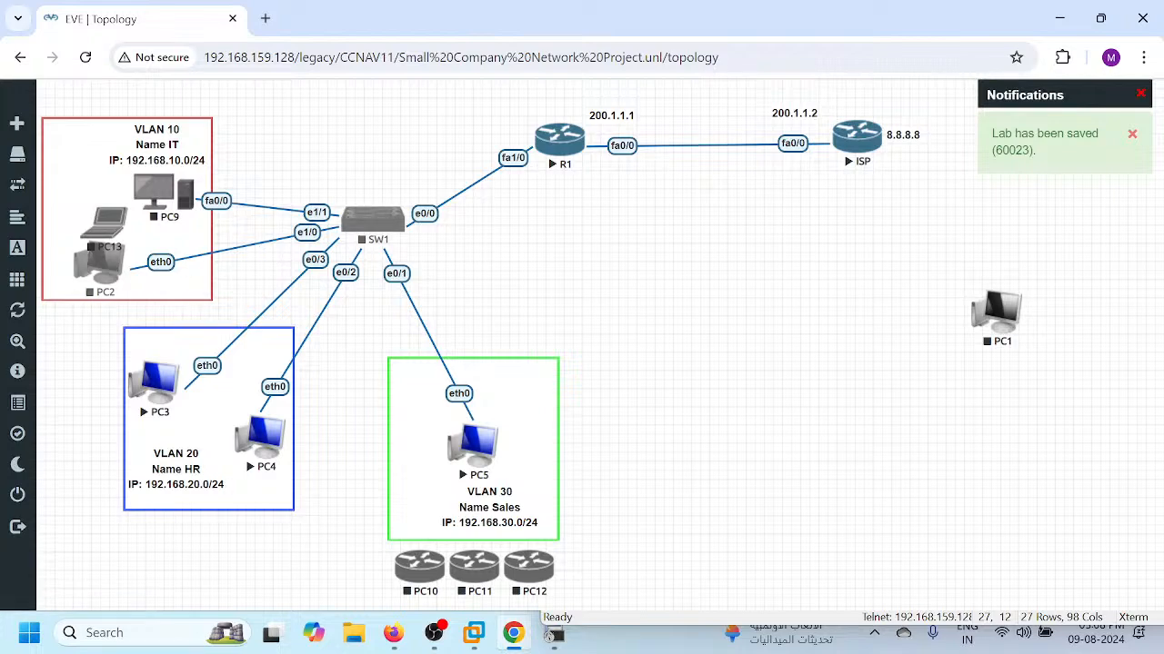
- Replace PC2 with PC13 in the VLAN 10 box, linking PC13's fa0/0 to SW1's e1/0, and tidy the positions of PC9 and PC13
right_click(189, 260)
left_click(219, 300)
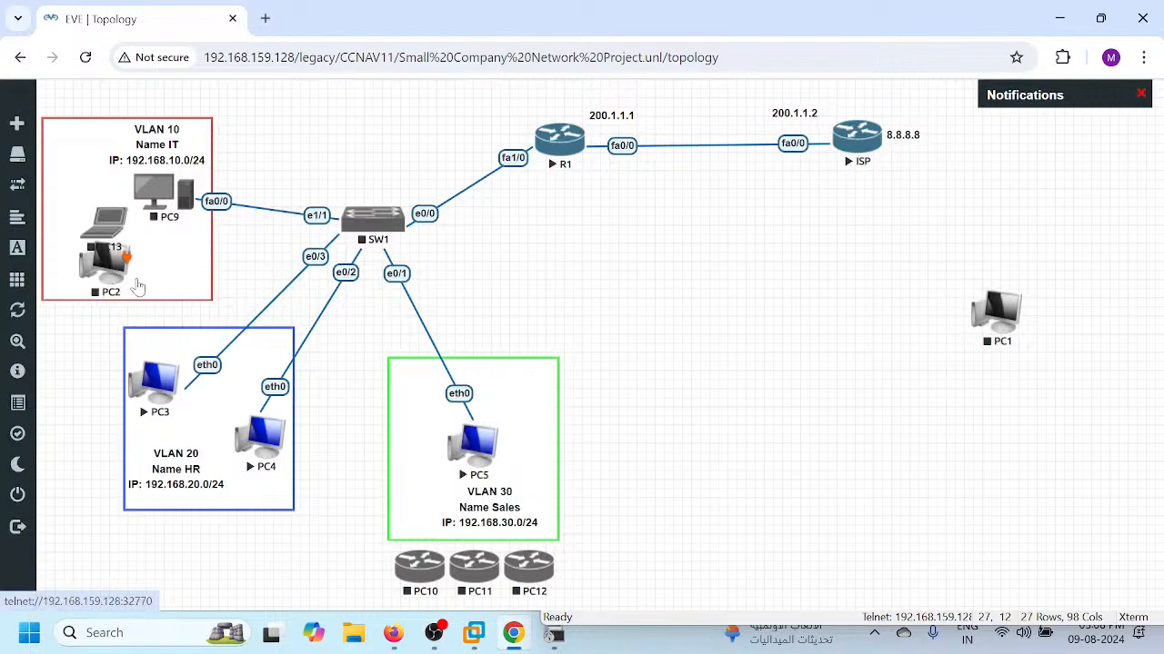
left_click_drag(138, 287, 847, 374)
left_click_drag(121, 229, 374, 234)
left_click(613, 574)
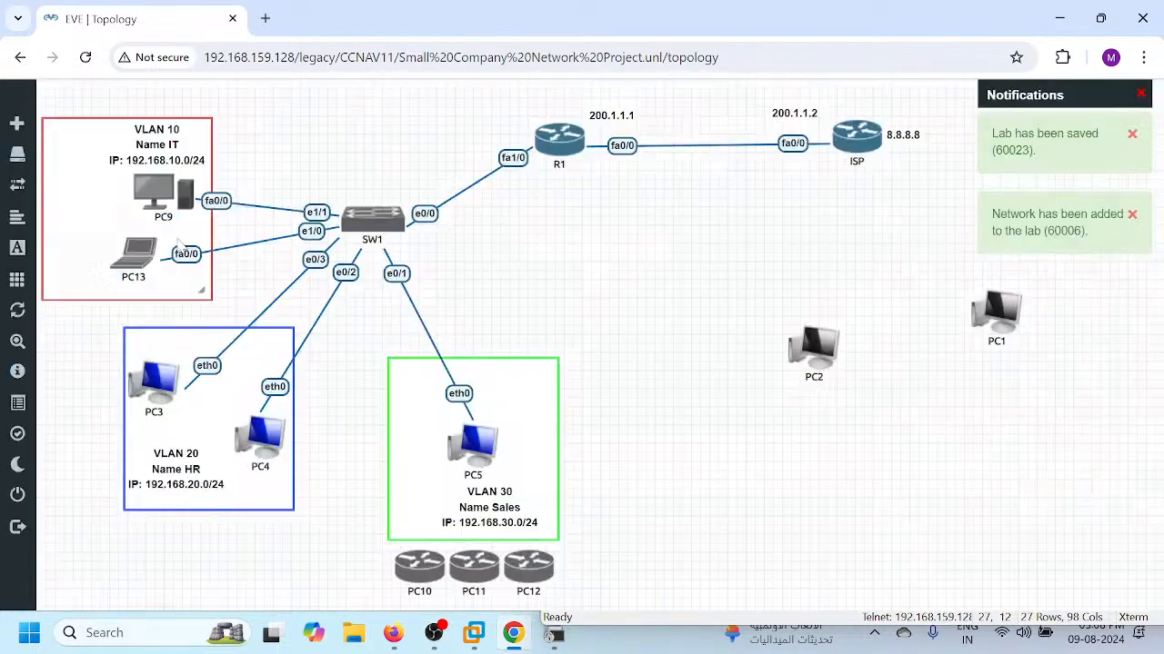
left_click_drag(156, 201, 131, 201)
left_click_drag(132, 266, 118, 276)
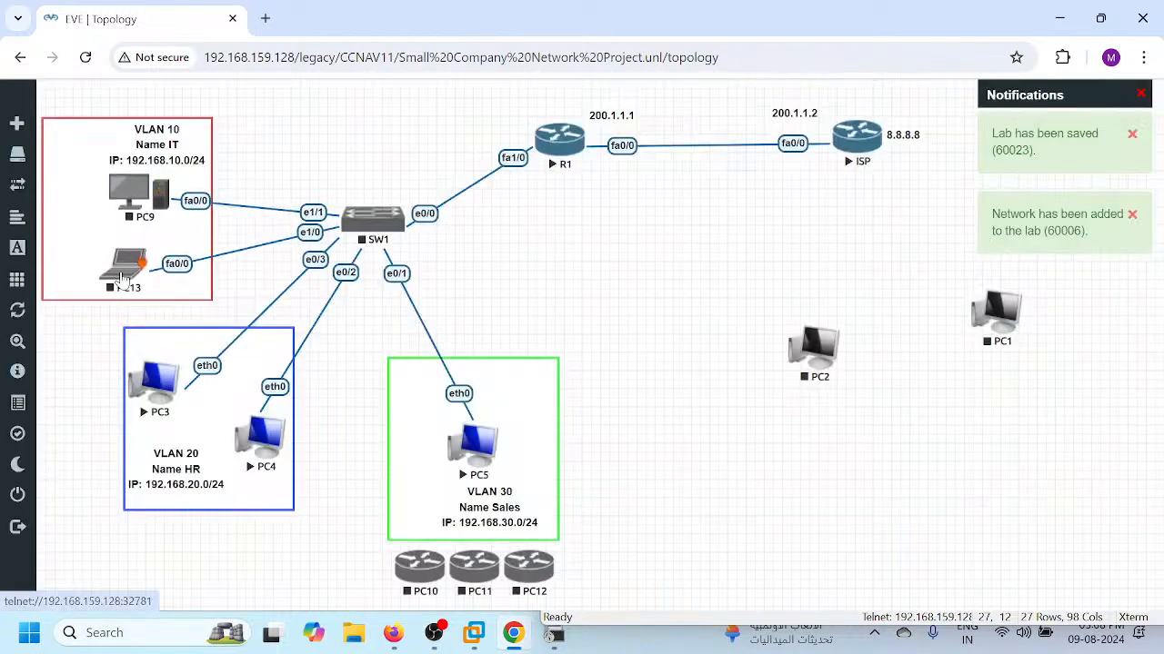
- Start the SW1, PC9 and PC13 nodes
right_click(386, 228)
left_click(427, 263)
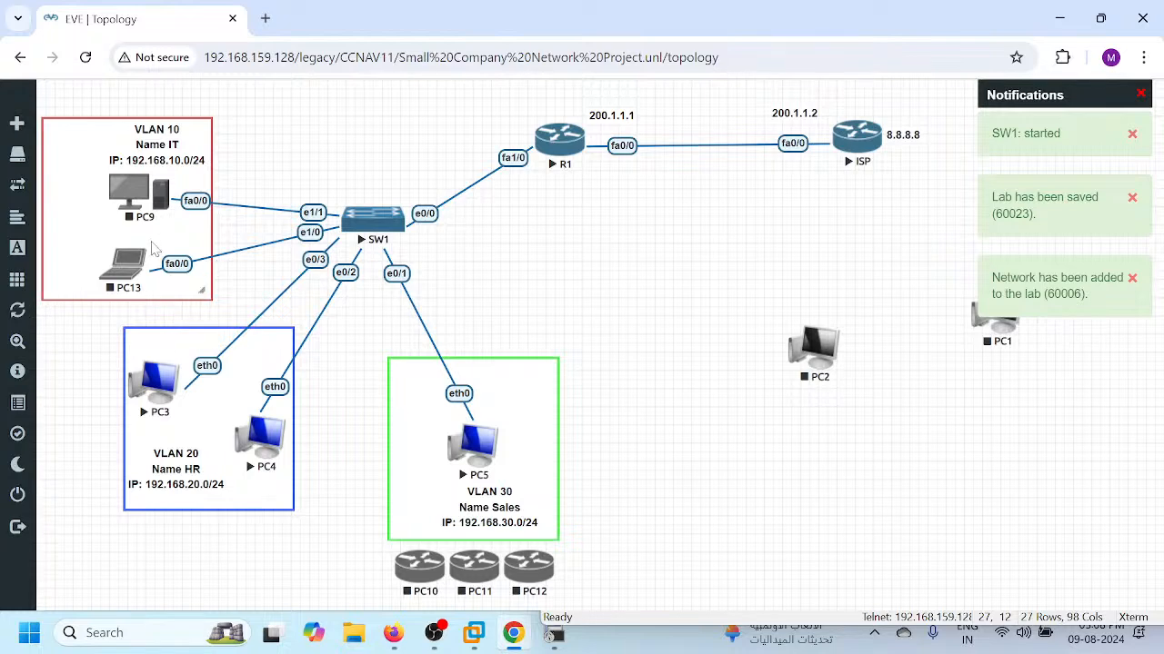
right_click(129, 198)
left_click(152, 232)
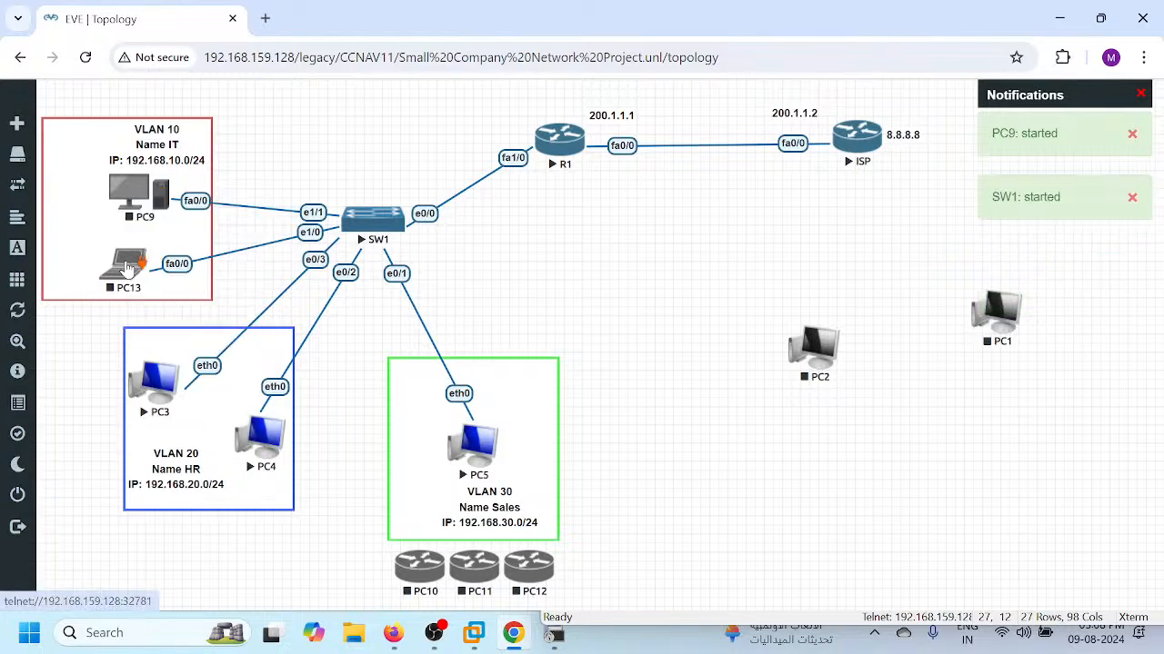
right_click(133, 266)
left_click(160, 300)
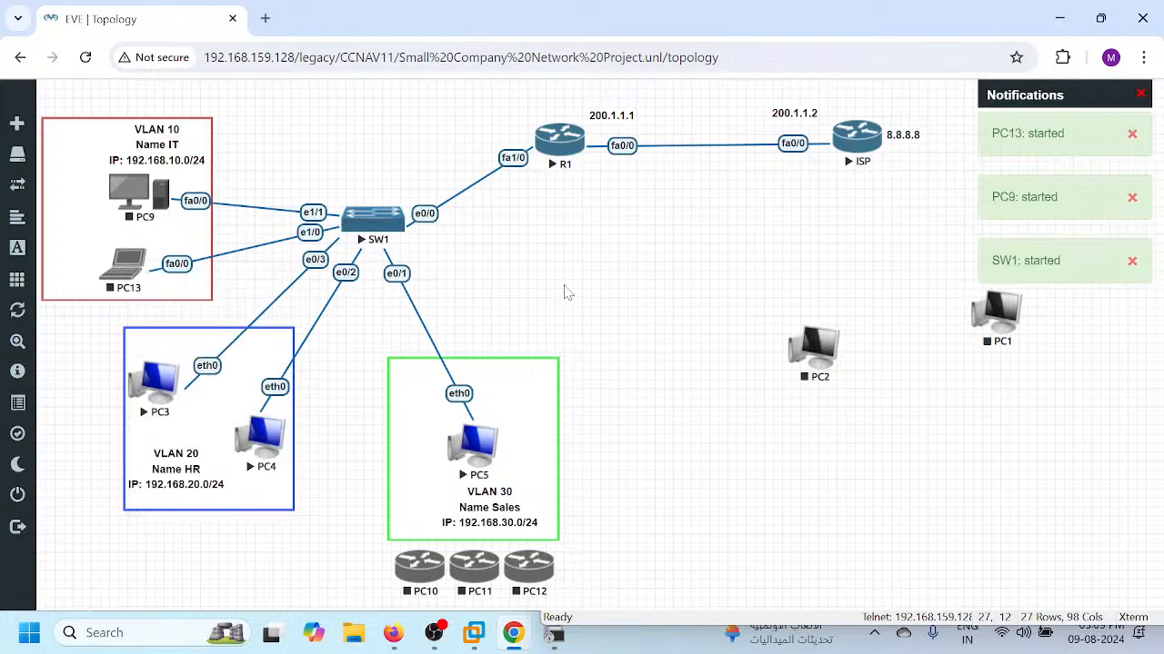
- Switch to the SecureCRT window, reconnect the SW1 console session and enter privileged EXEC mode
left_click(554, 634)
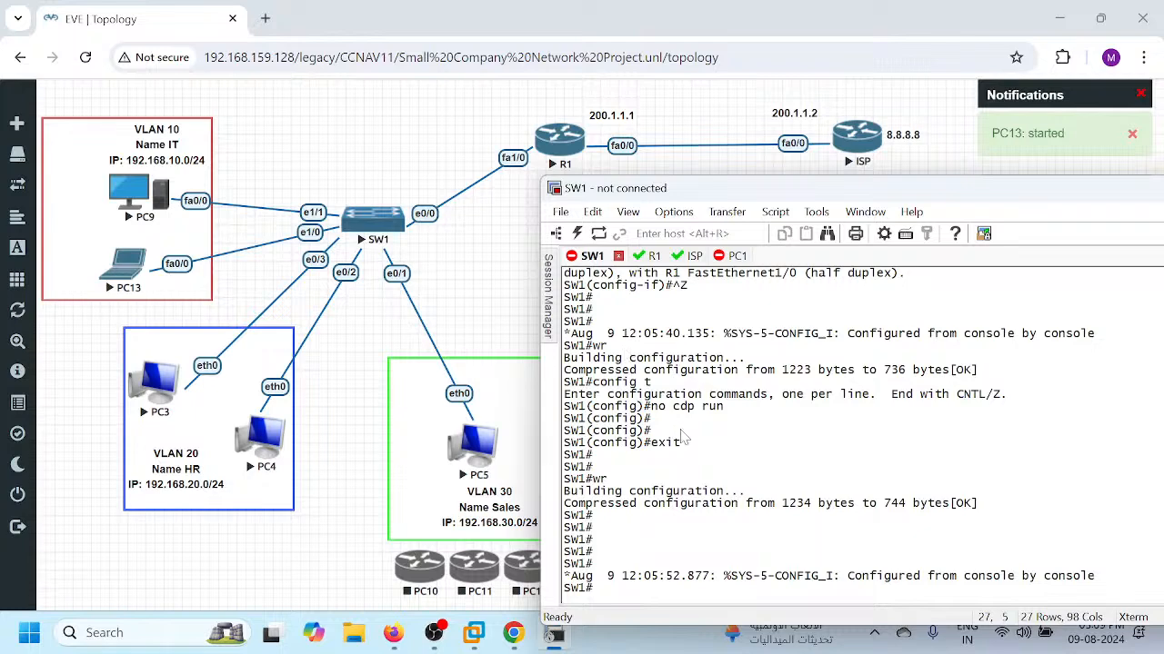
key("Return")
key("Return")
key("Return")
key("Return")
key("Return")
key("Return")
key("Return")
key("Return")
key("Return")
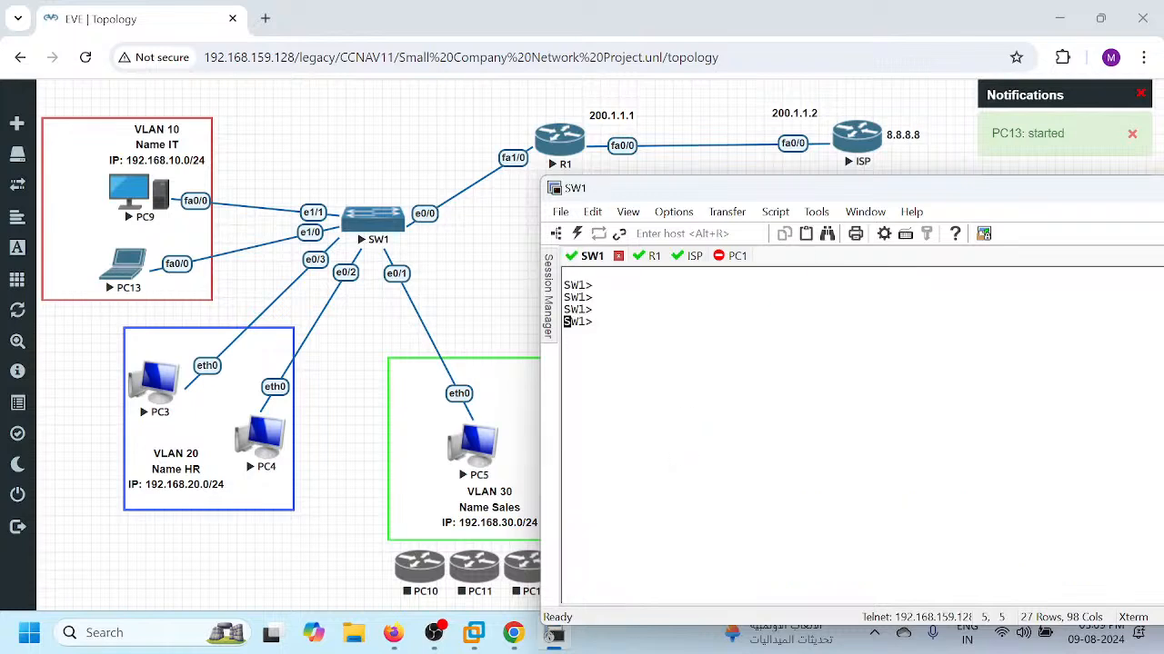
type("en")
key("Return")
- Display SW1's running configuration and examine the trunk and access VLAN settings of interfaces Ethernet0/0 through Ethernet1/1
type("sh run")
key("Return")
key("Return")
key("Return")
key("Return")
key("Return")
key("Return")
key("Return")
key("Return")
key("Return")
key("Return")
key("Return")
key("Return")
key("Return")
key("Return")
key("Return")
key("Return")
key("Return")
key("Return")
key("Return")
key("Return")
key("Return")
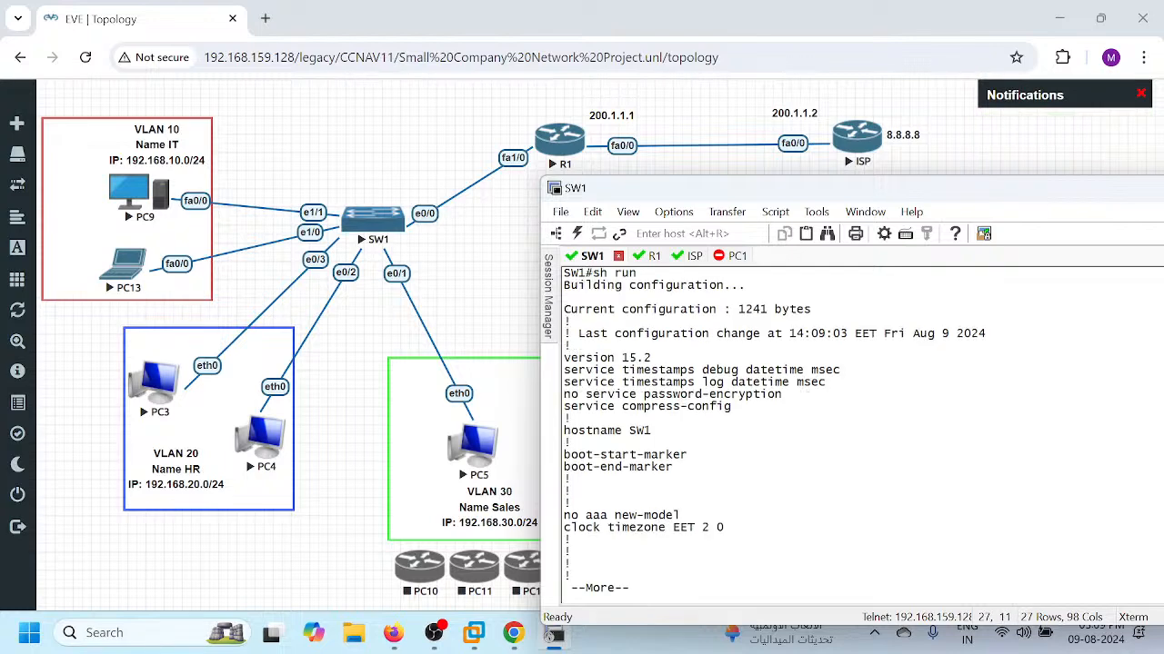
key("Return")
key("Return")
key("Return")
key("Return")
key("Return")
key("Return")
key("Return")
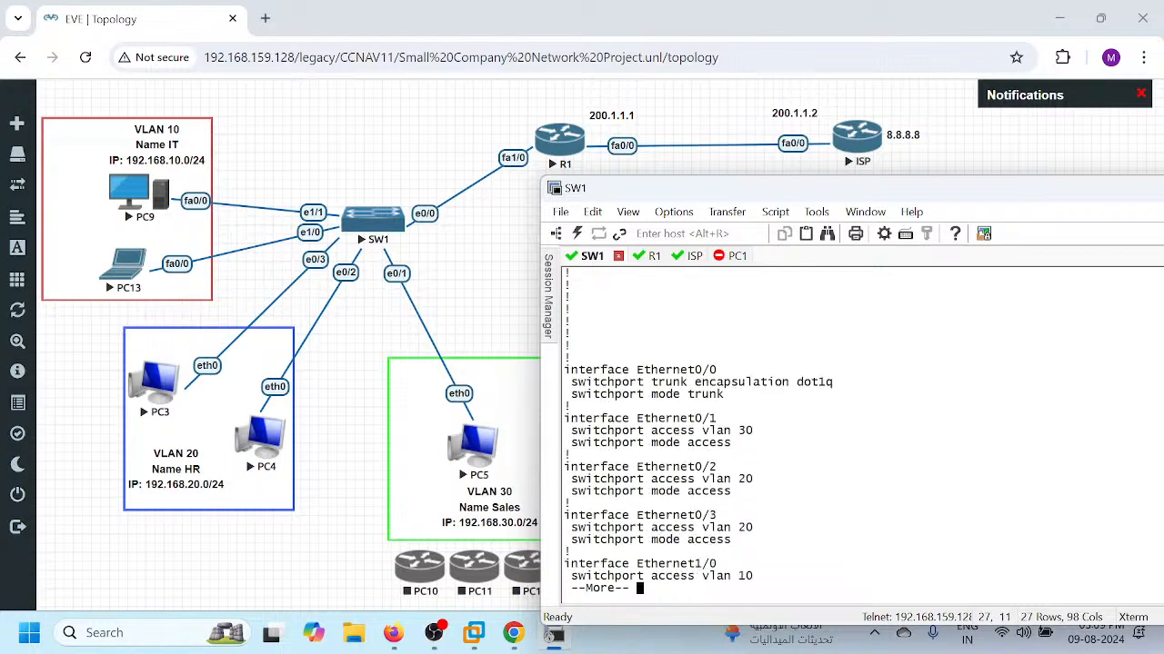
key("Return")
key("Return")
key("Return")
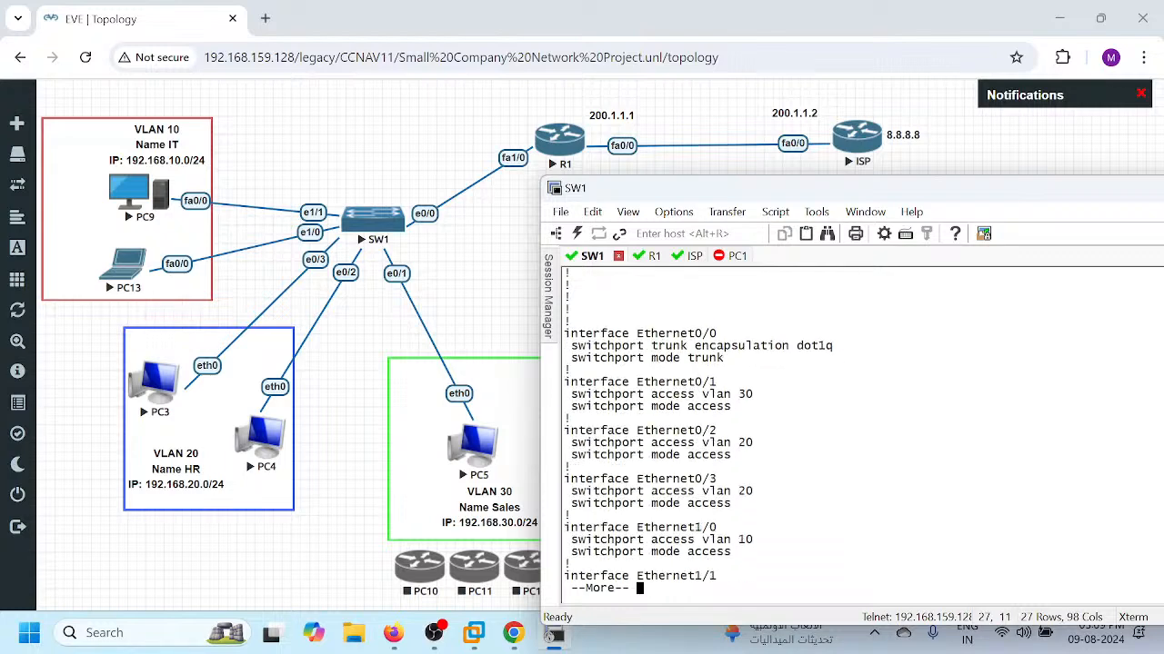
key("Return")
key("Return")
key("Return")
key("Return")
key("Return")
key("Return")
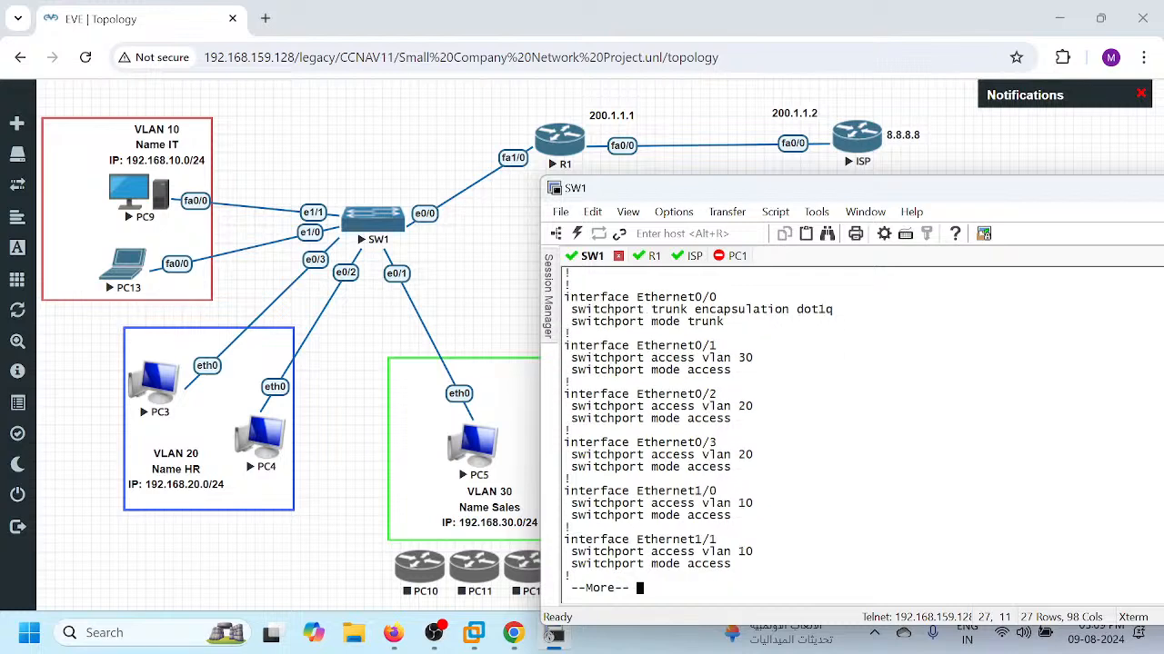
- Page through the rest of SW1's running configuration to its end and return to the privileged EXEC prompt
key("Return")
key("Return")
key("Return")
key("Return")
key("Return")
key("Return")
key("Return")
key("Return")
key("Return")
key("Return")
key("Return")
key("Return")
key("Return")
key("Return")
key("Return")
key("Return")
key("Return")
key("Return")
key("Return")
key("Return")
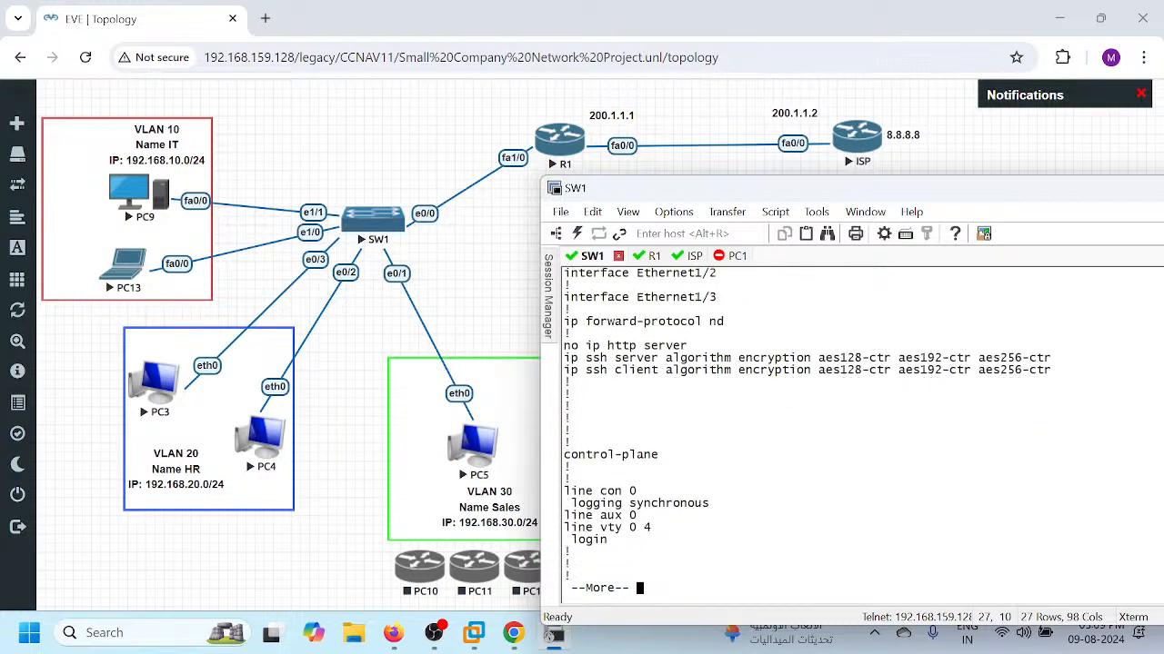
key("Return")
key("Return")
key("Return")
key("Return")
key("Return")
key("Return")
key("Return")
key("Return")
key("Return")
key("Return")
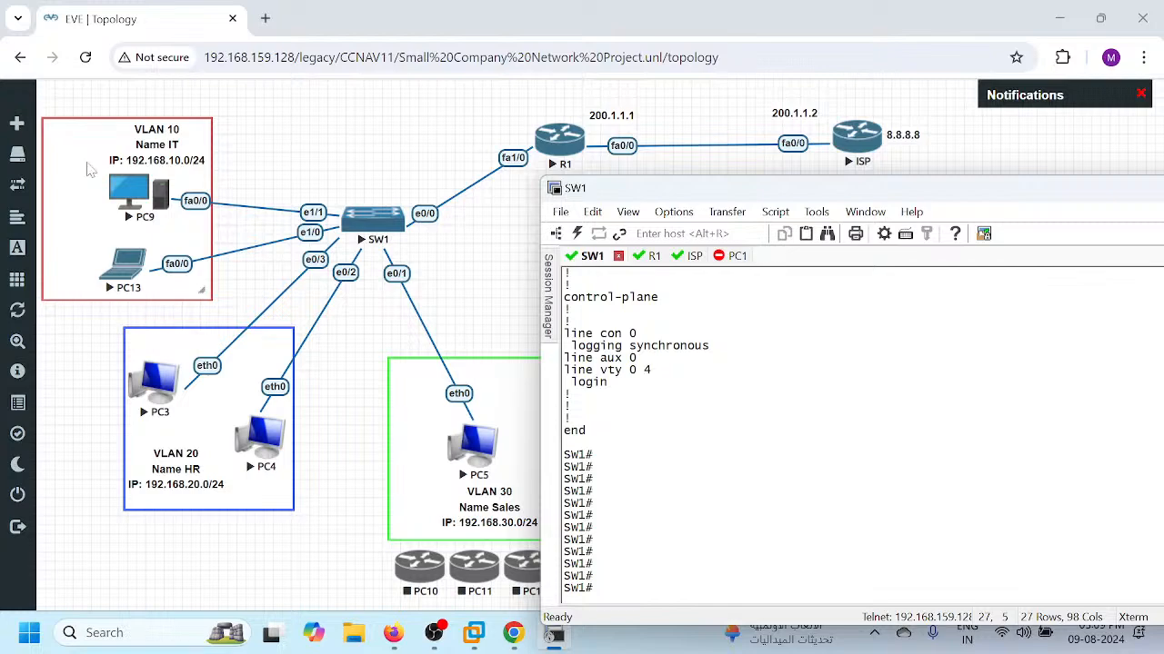
- Open PC9's console in SecureCRT and decline the initial configuration dialog
left_click(132, 189)
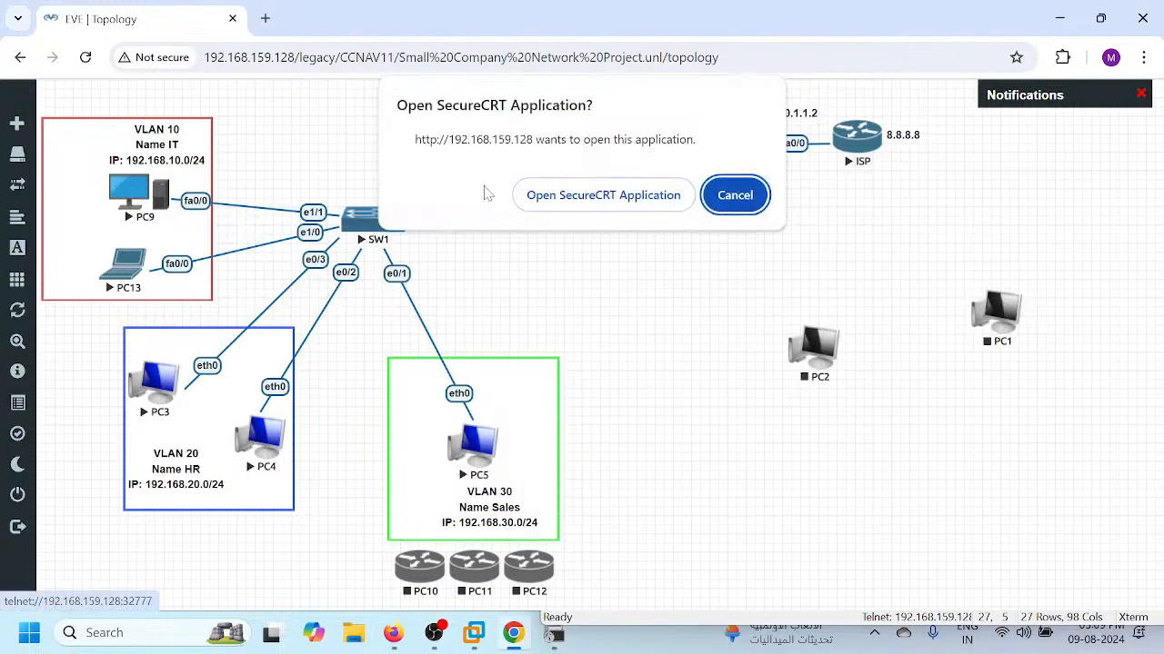
left_click(535, 195)
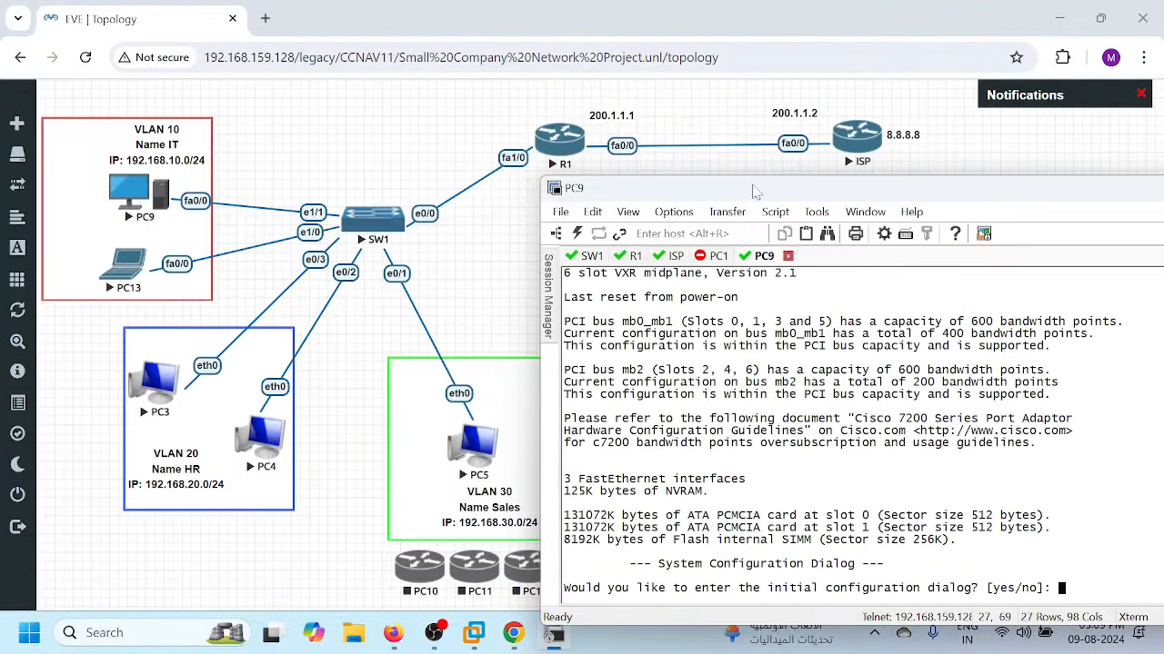
left_click_drag(756, 191, 780, 70)
type("no")
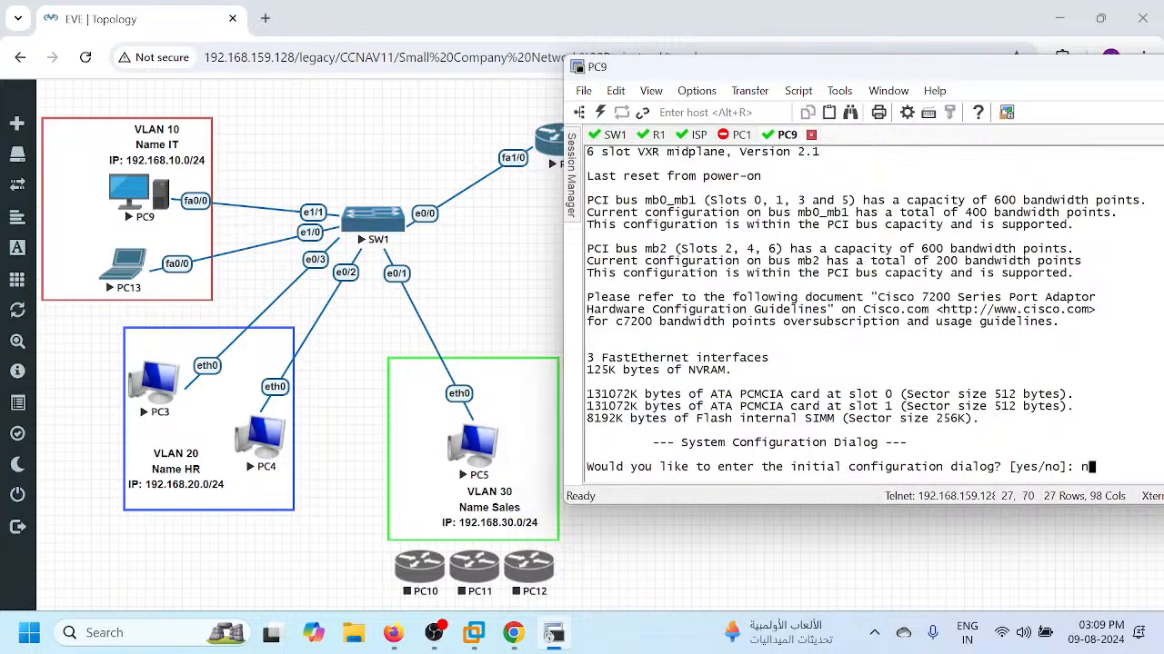
key("Return")
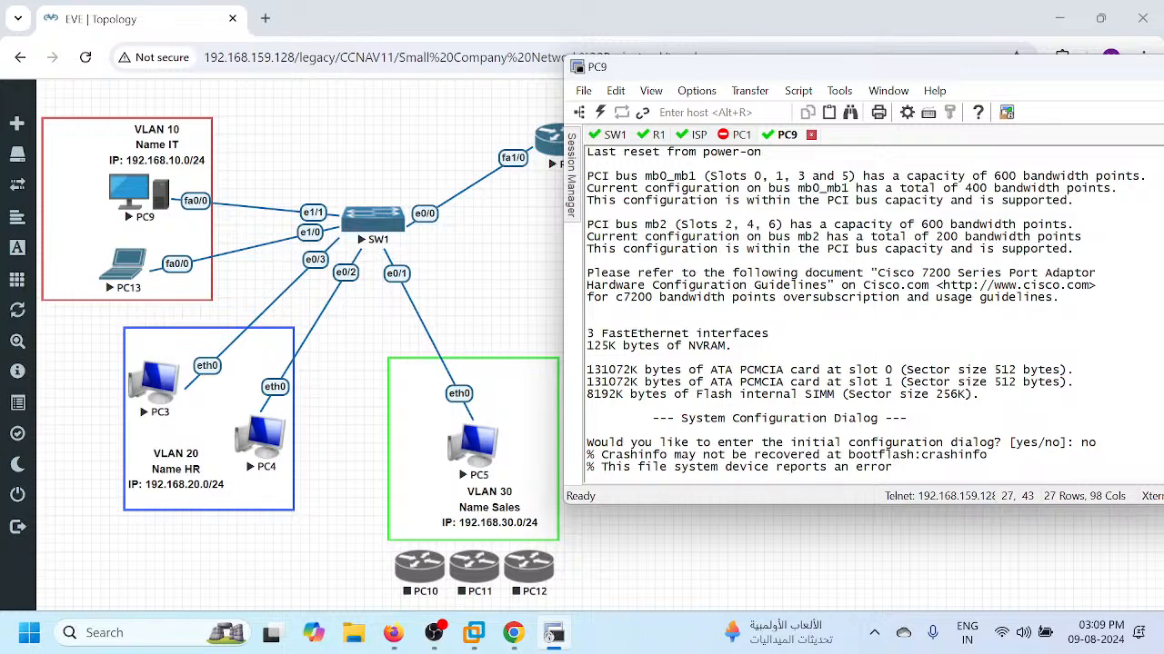
key("Return")
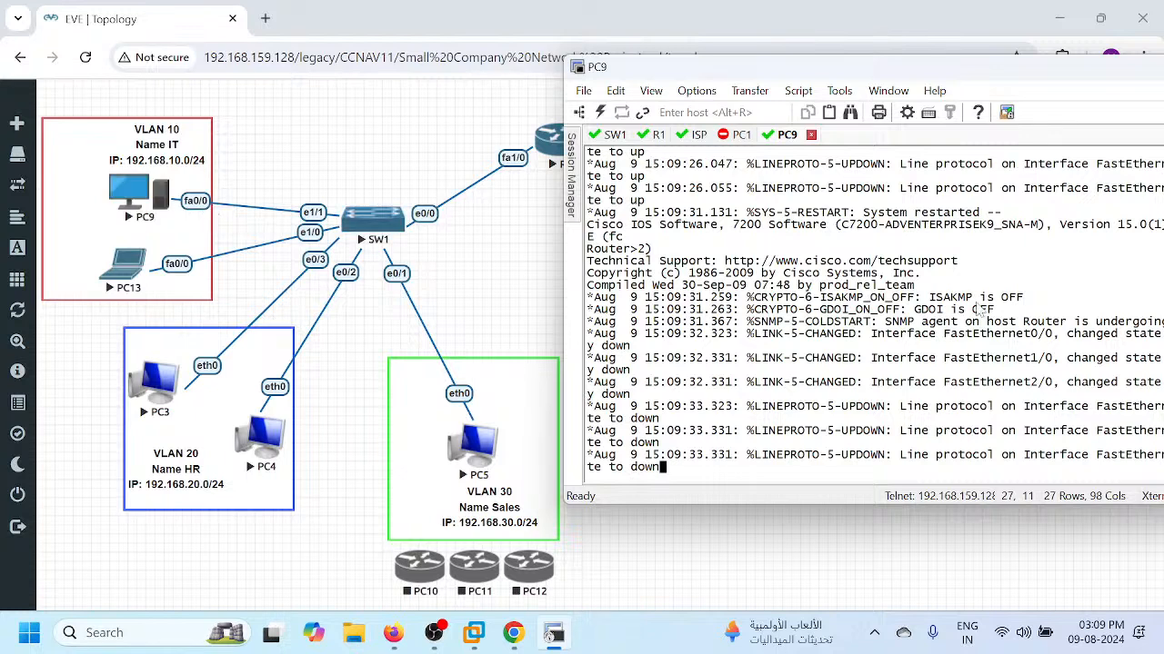
- Enter global configuration mode on the PC9 node and set its hostname to PC1
key("Return")
key("Return")
key("Return")
type("en")
key("Return")
type("config t")
key("Return")
type("host")
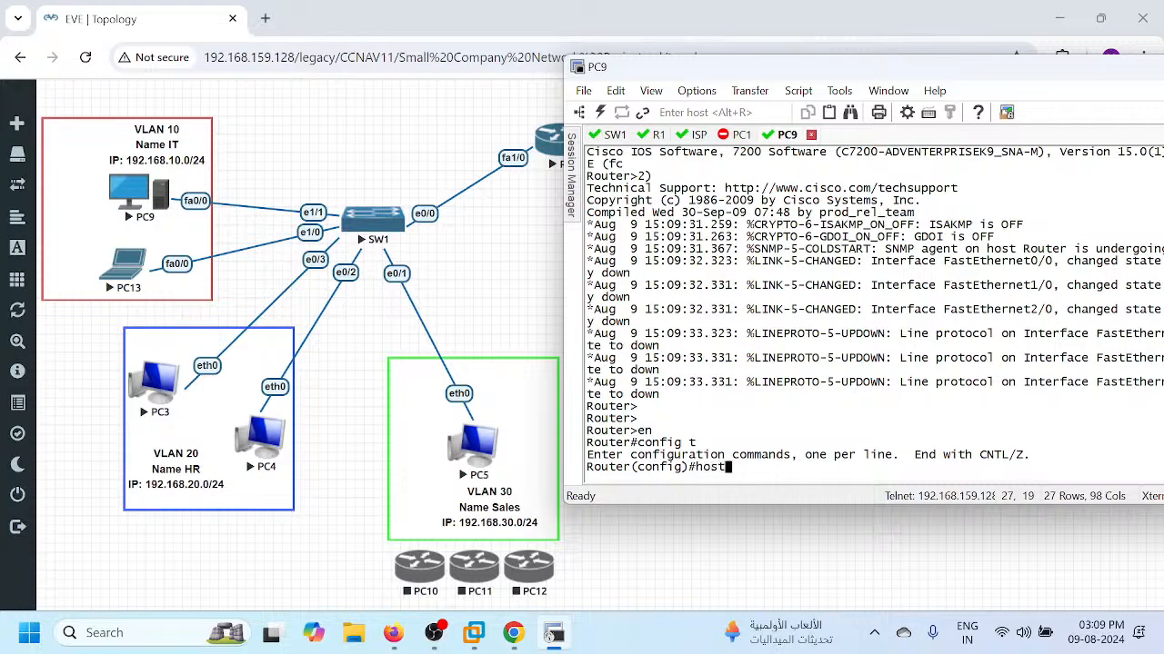
key("Tab")
type("PC1")
key("Return")
key("Return")
- Configure interface f0/0 on PC1 to obtain its IP address by DHCP and enable the interface
type("int f0/0")
key("Return")
type("ip addh")
key("BackSpace")
key("BackSpace")
key("BackSpace")
type("dhcp")
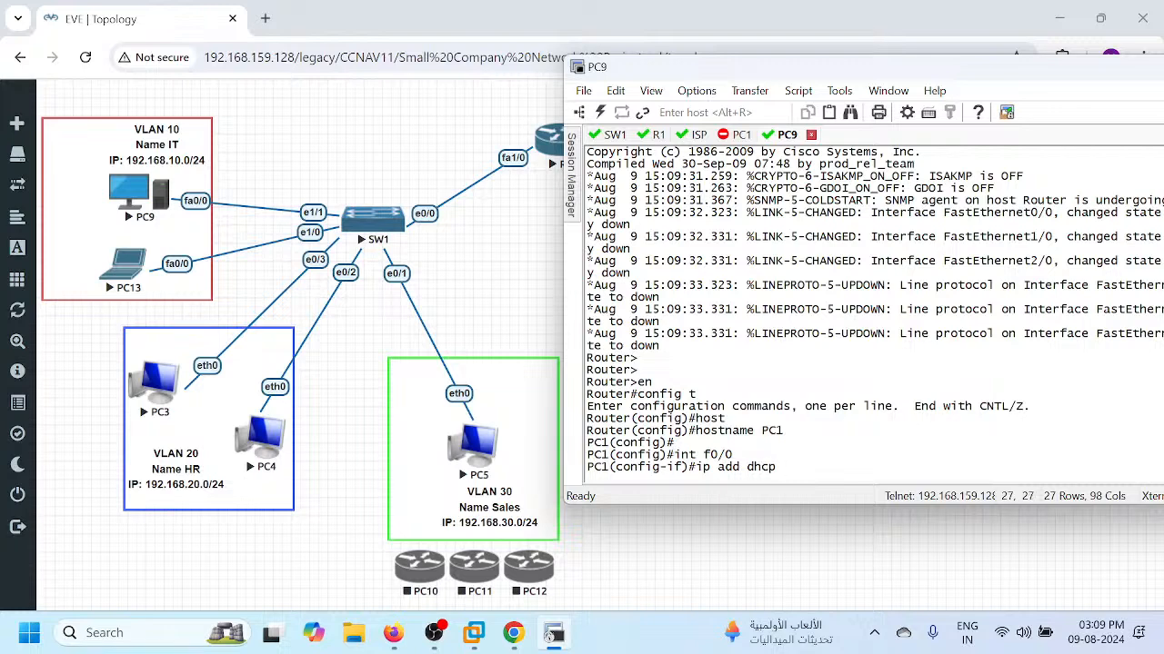
key("Return")
type("no sh")
key("Return")
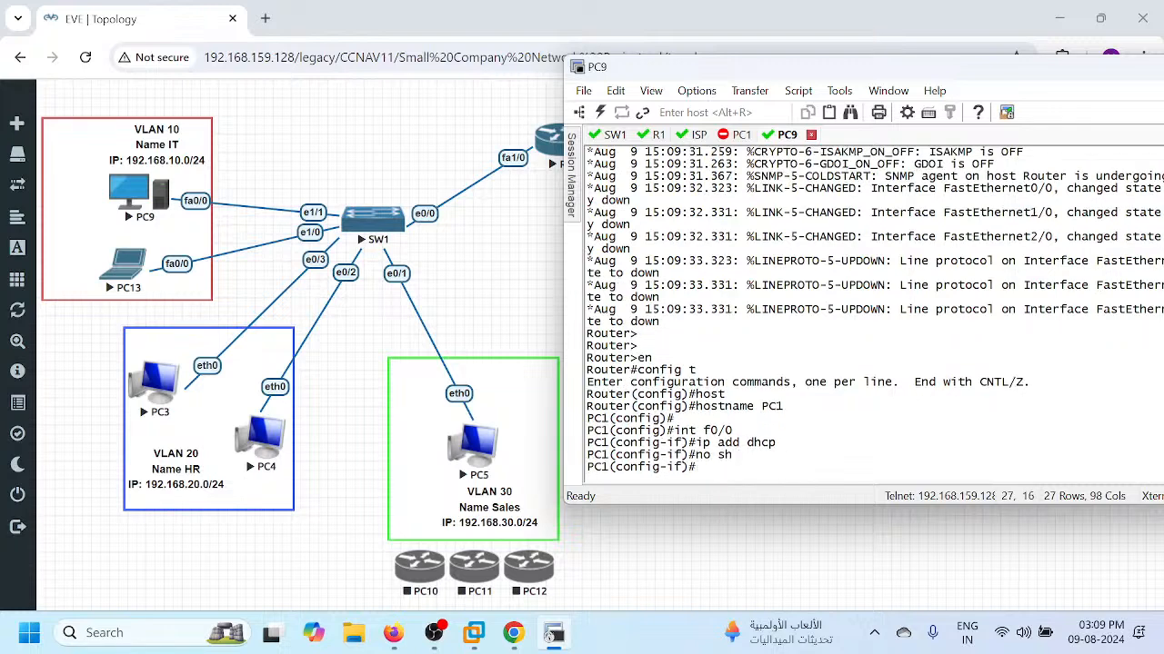
- Disable CDP globally on PC1 and return to privileged EXEC mode
type("exit")
key("Return")
key("Return")
type("no c")
type("dp run")
key("Return")
type("exit")
key("Return")
key("Return")
key("Return")
key("Return")
key("Return")
- Display PC1's brief IP interface list and examine the address FastEthernet0/0 obtained by DHCP
type("sh")
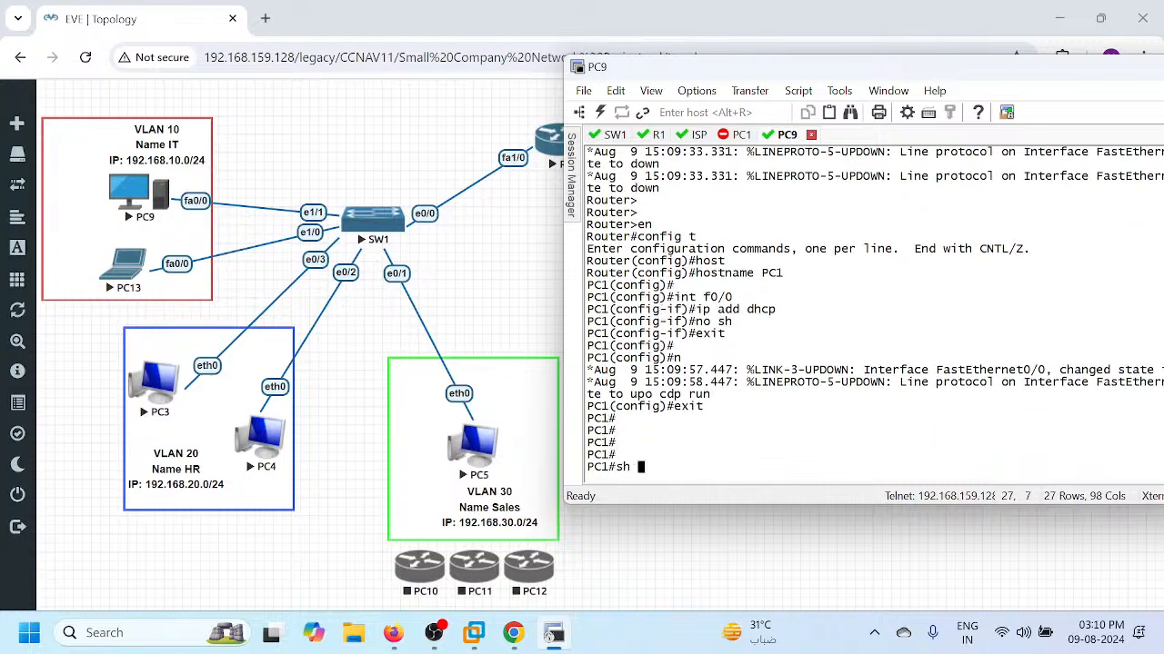
type(" i")
key("Return")
key("Return")
key("Return")
type("sh ip int br")
key("Return")
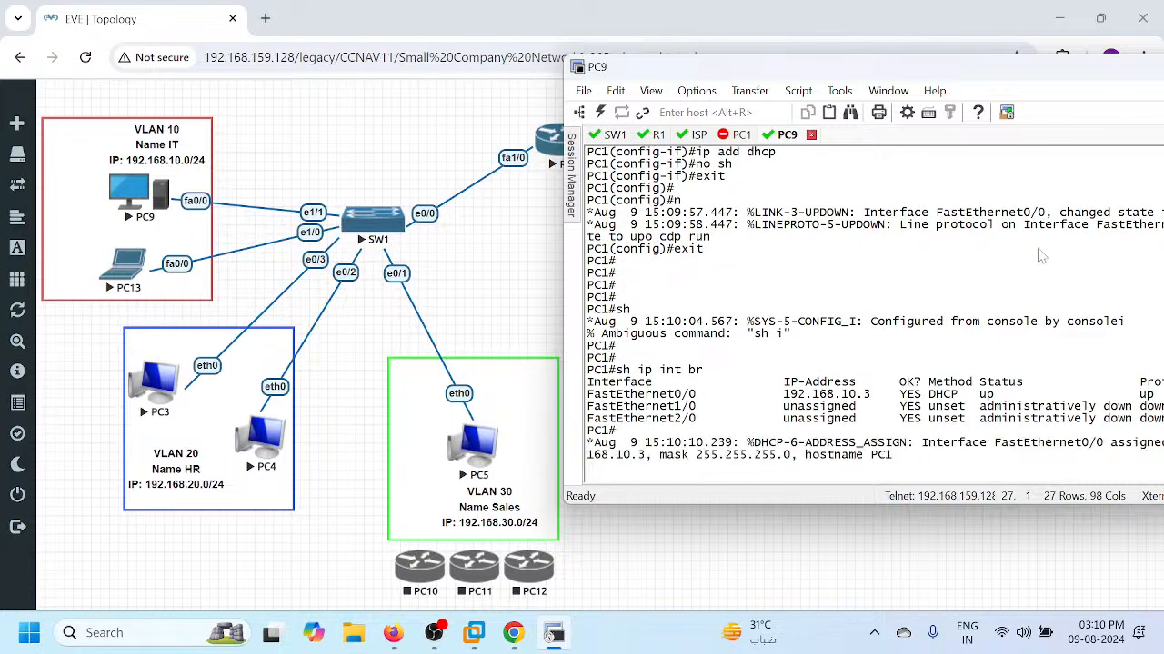
left_click(874, 396)
left_click_drag(876, 402, 782, 396)
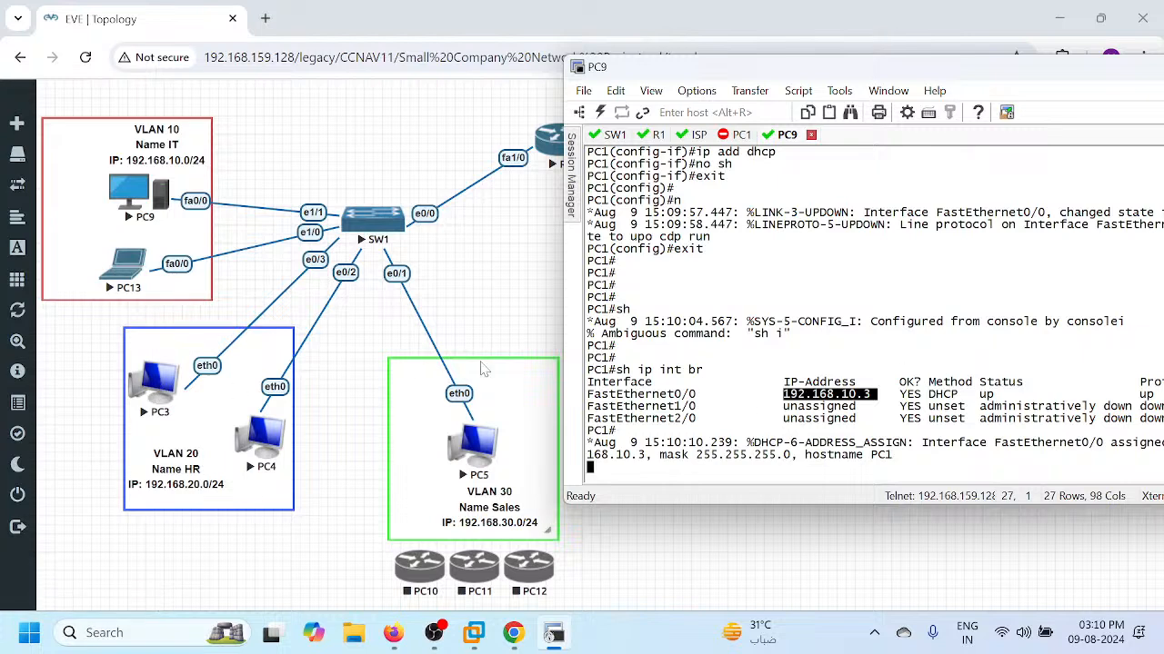
left_click(837, 378)
left_click_drag(829, 447, 773, 456)
left_click(823, 407)
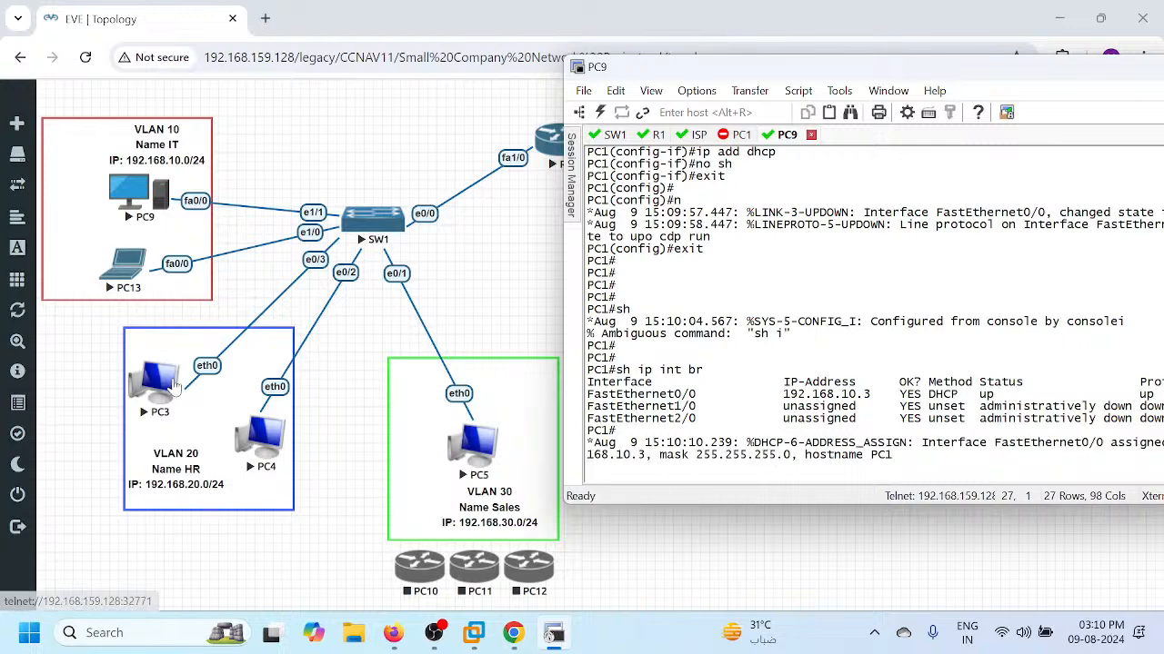
- Open PC13's console in SecureCRT and decline the initial configuration dialog
left_click(122, 273)
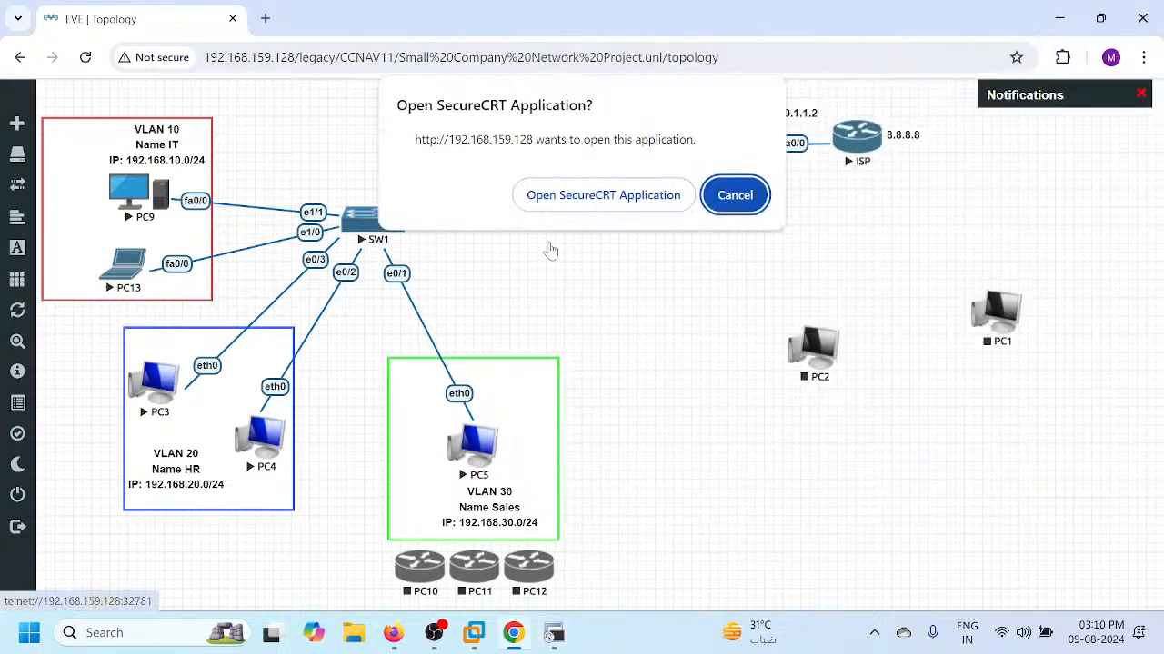
left_click(574, 195)
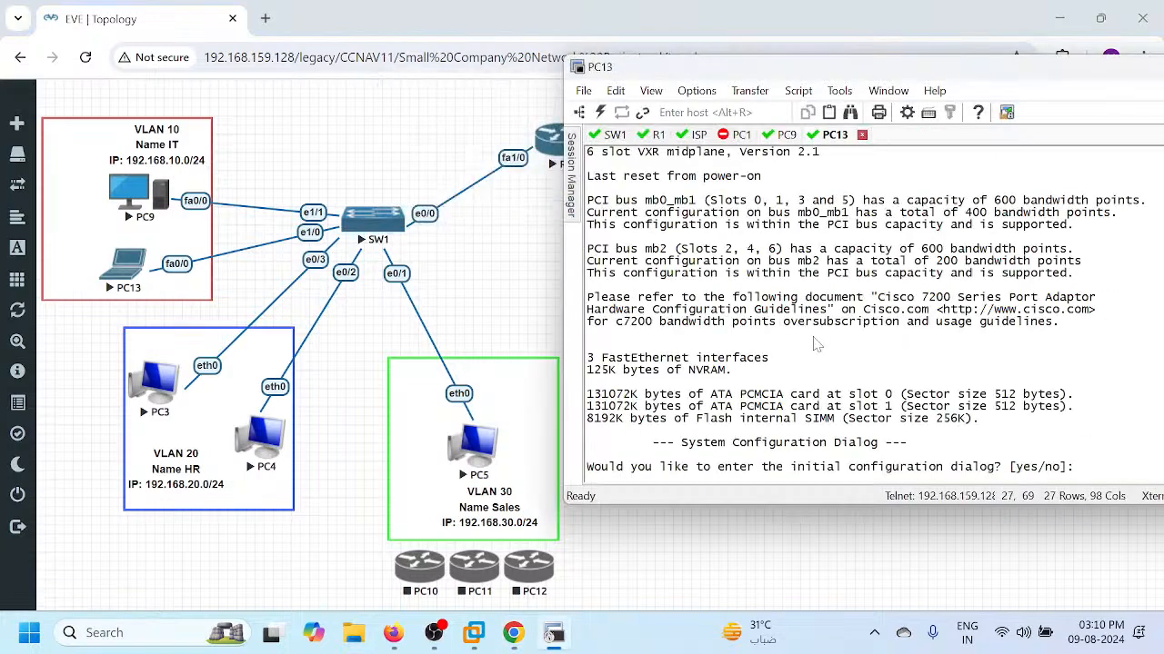
type("no")
key("Return")
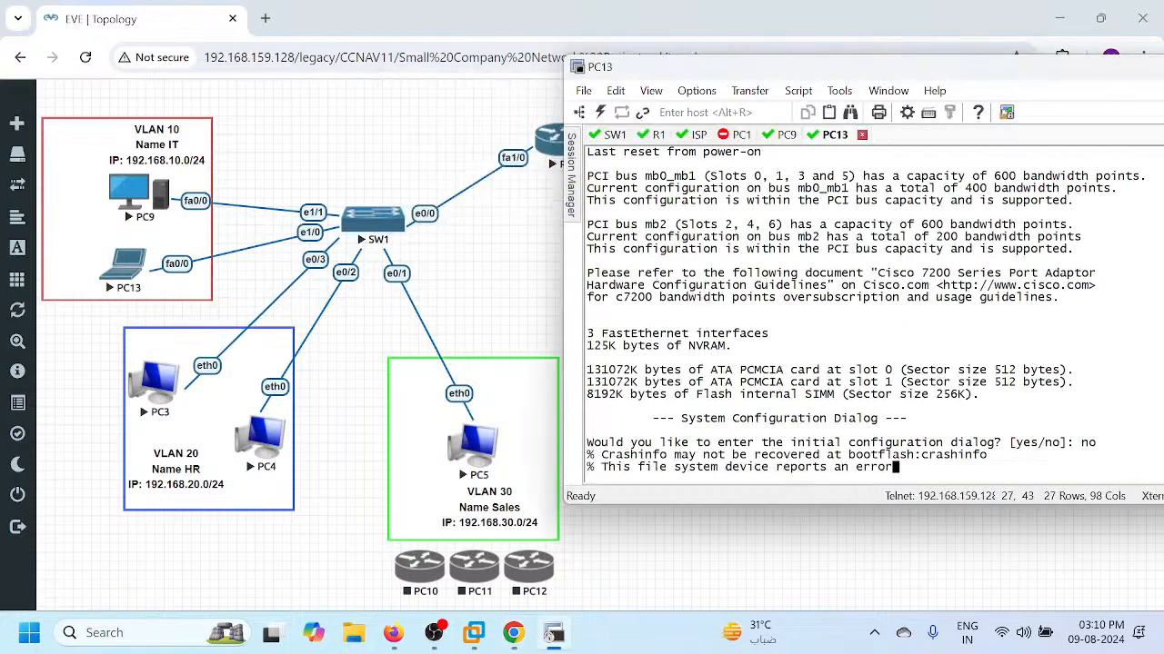
- Go back to the PC9 session and check the IP address of FastEthernet0/0 again
left_click(738, 136)
left_click(767, 135)
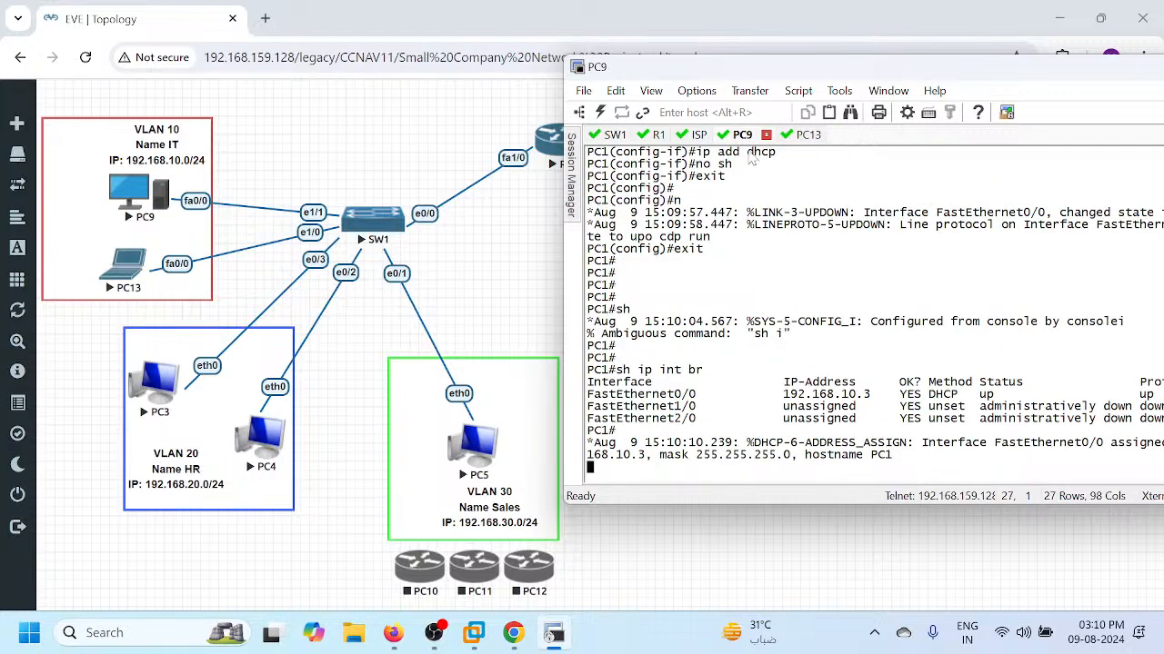
left_click_drag(876, 395, 787, 400)
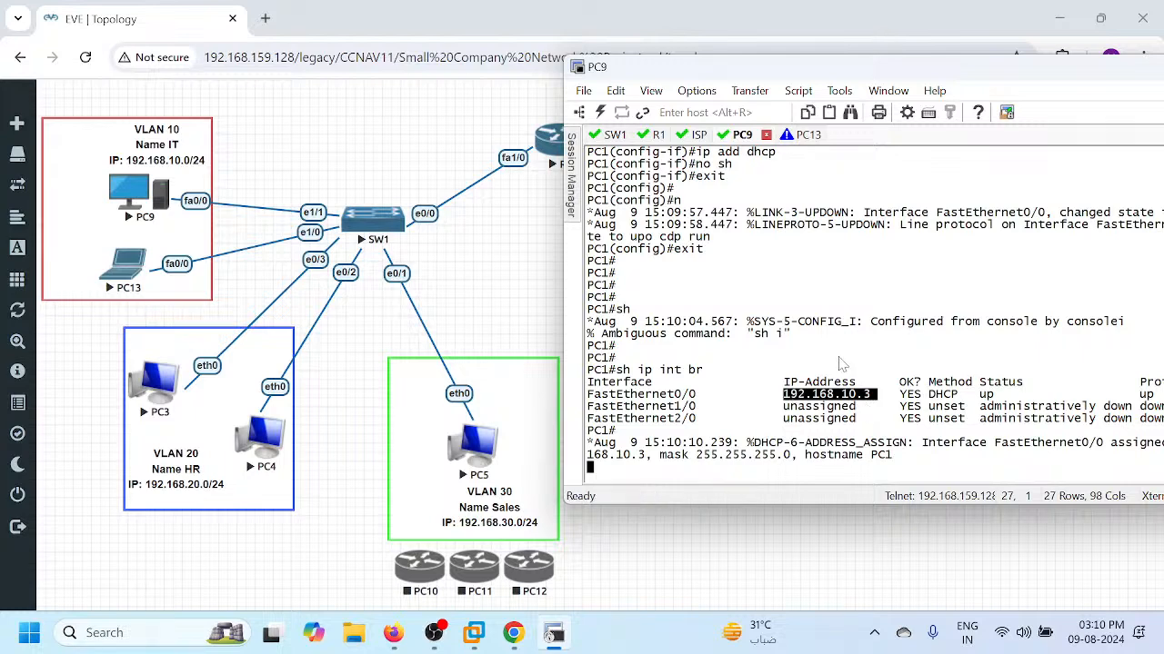
- Return to the PC13 session, enter global configuration mode and set the hostname to PC2
left_click(806, 138)
key("Return")
key("Return")
key("Return")
key("Return")
key("Return")
key("Return")
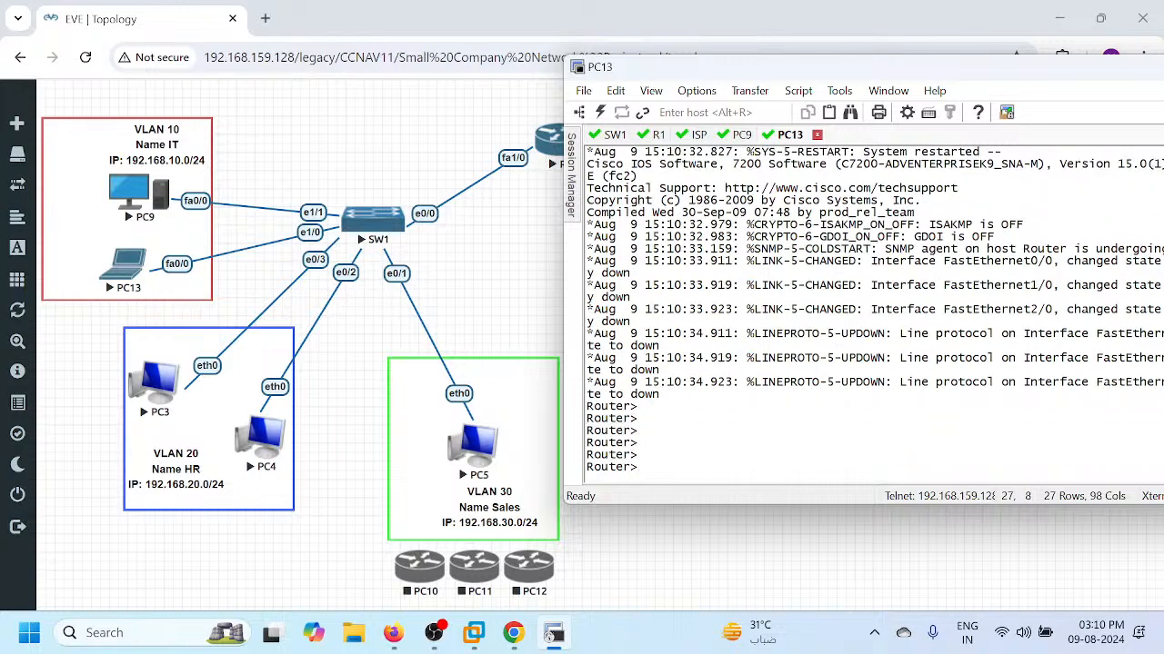
type("en")
key("Return")
type("config t")
key("Return")
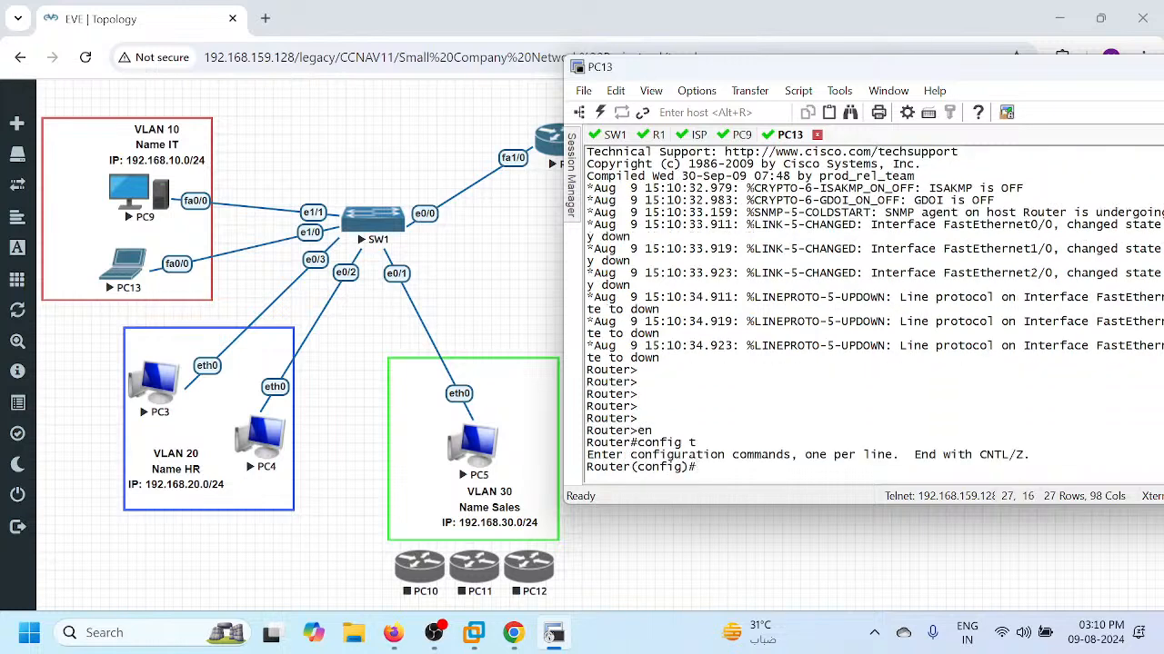
type("host")
key("Tab")
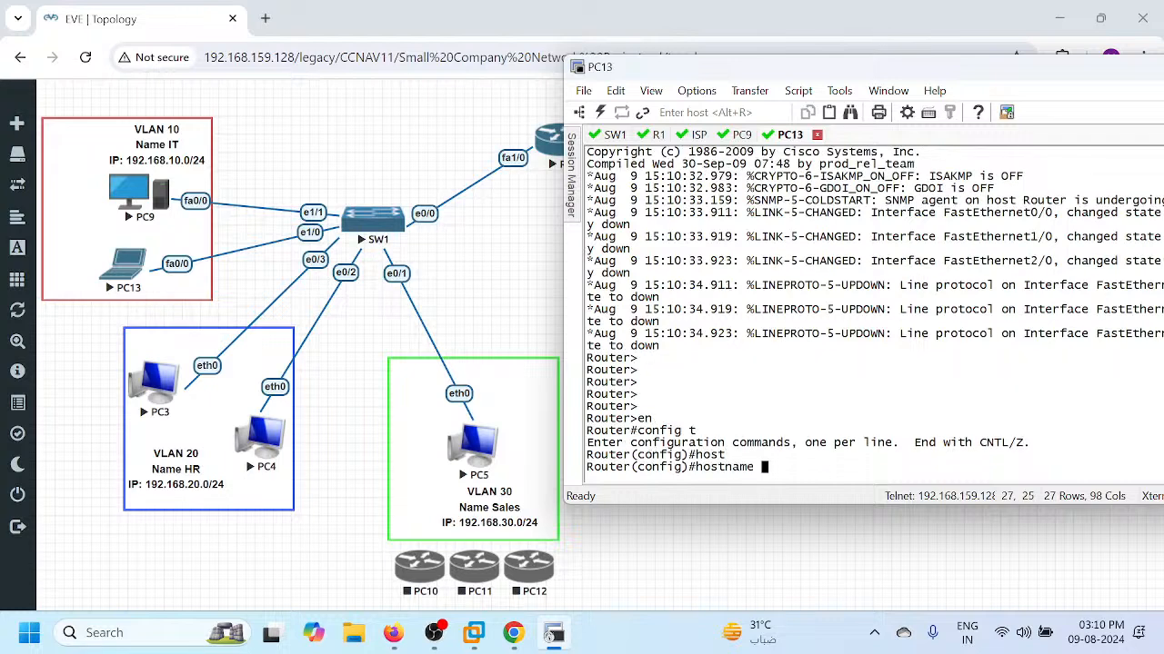
type("PC2")
key("Return")
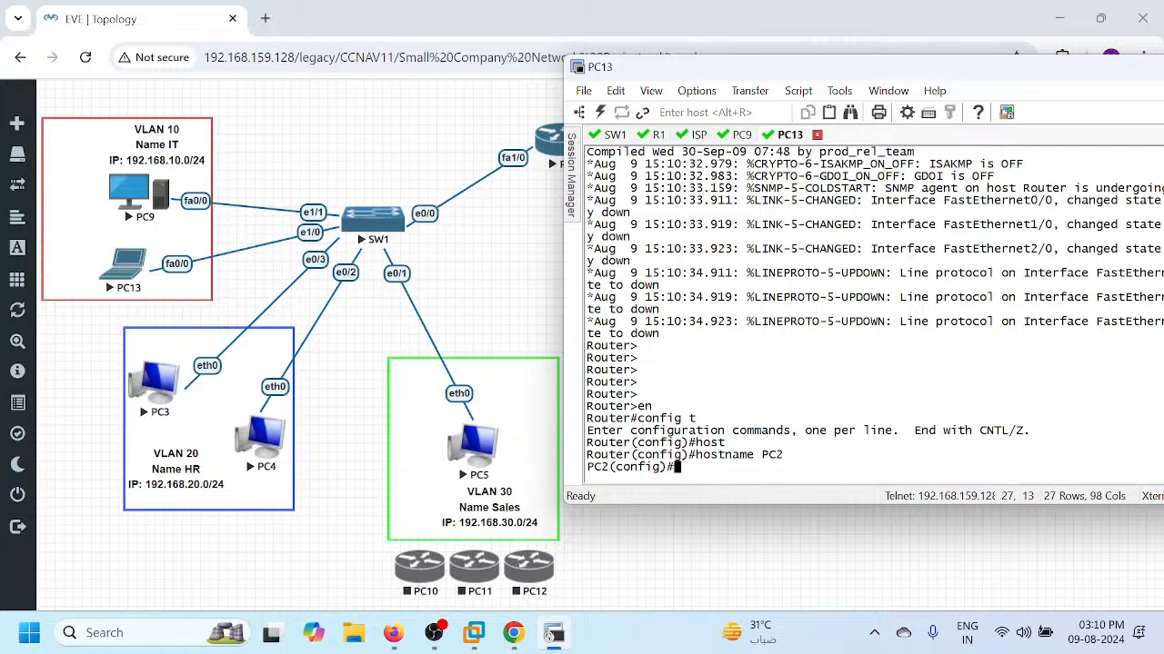
- Configure interface f0/0 on PC2 to obtain its IP address by DHCP and enable the interface
type("int f0/0")
key("Return")
type("ip")
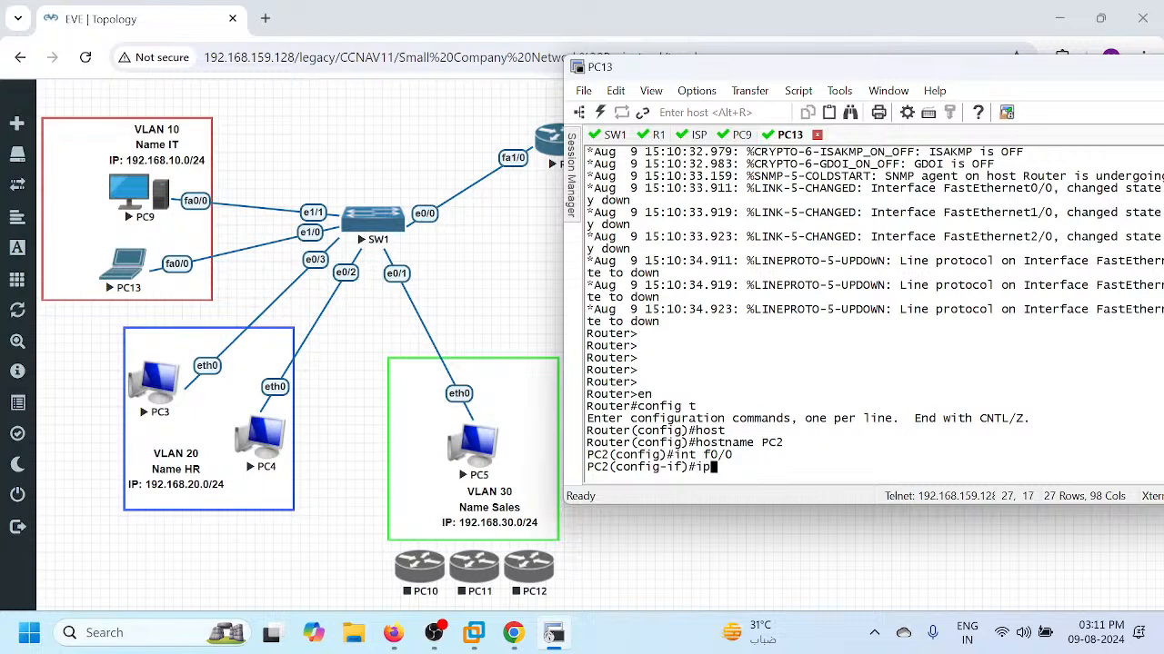
type(" add dhcp")
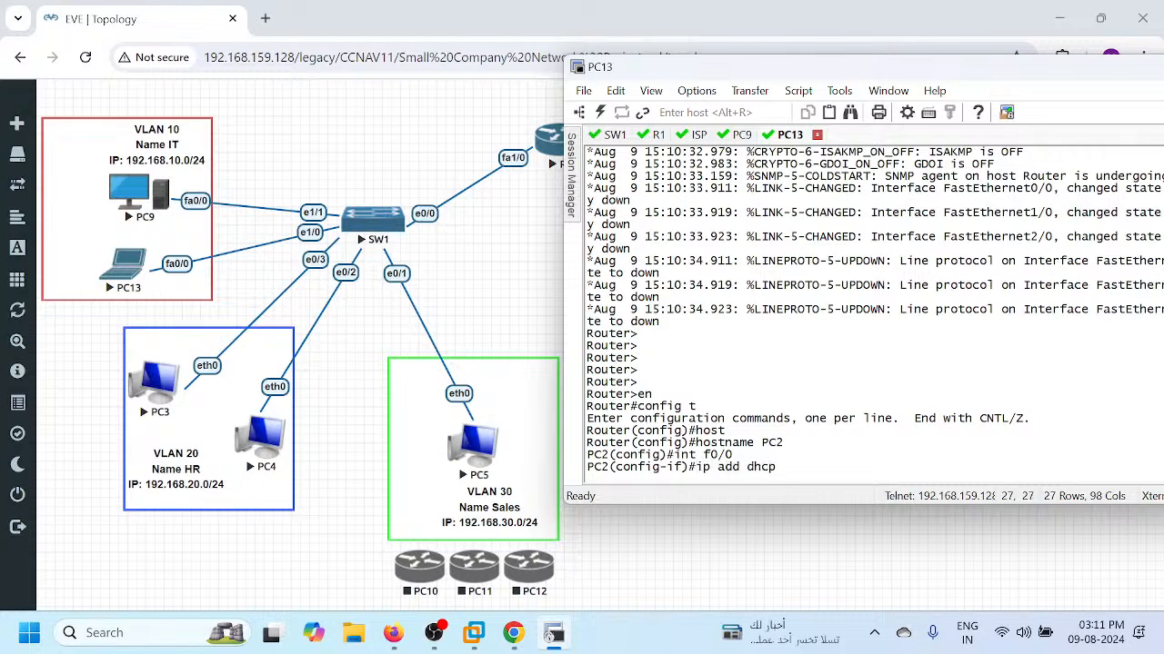
key("Return")
type("no sh")
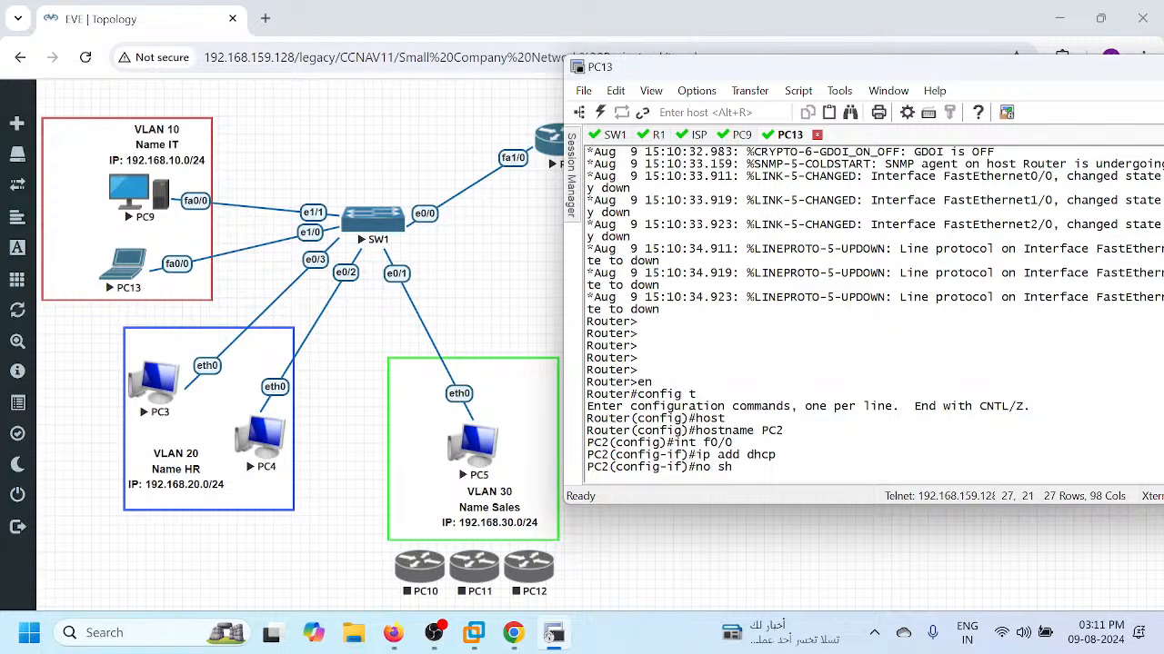
key("Return")
- Leave interface configuration on PC2 and disable CDP globally
type("exit")
key("Return")
key("Return")
key("Return")
type("no cod")
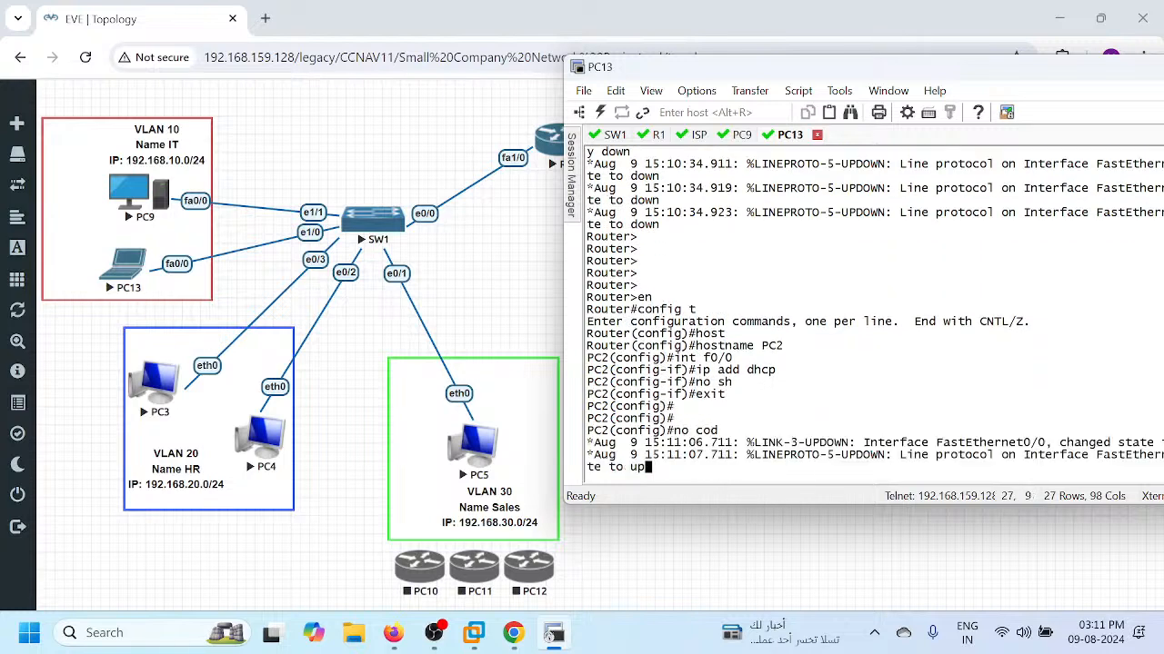
key("Return")
type("no c")
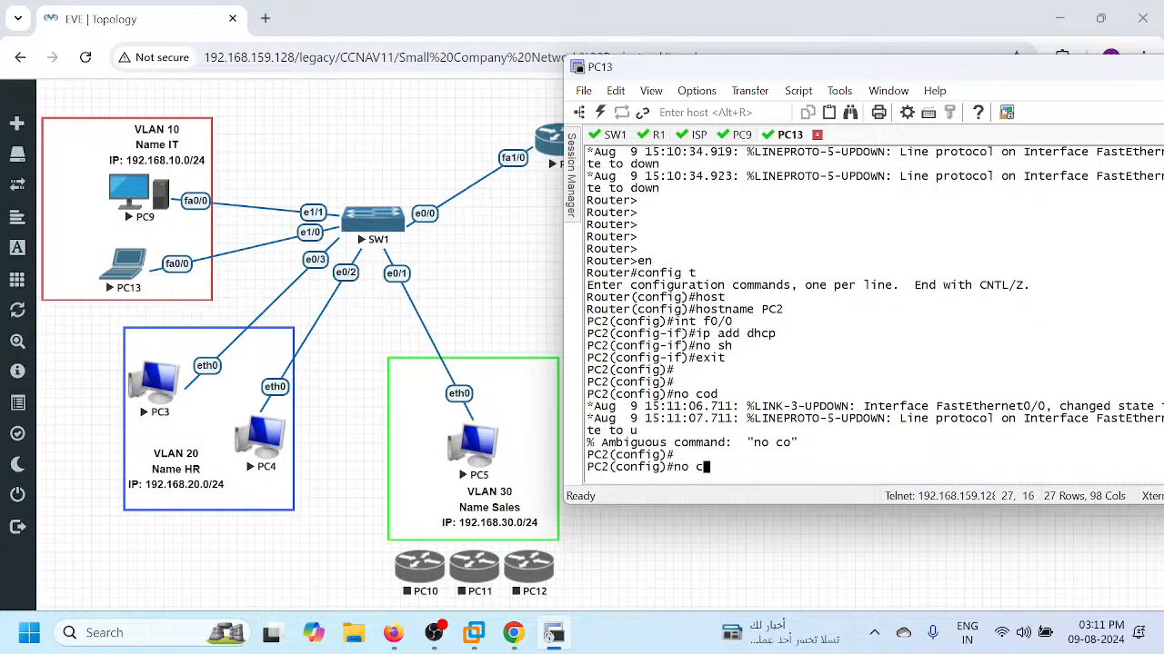
type("dp run")
key("Return")
key("Return")
key("Return")
- Return PC2 to privileged EXEC mode and save its configuration
type("exit")
key("Return")
key("Return")
key("Return")
key("Return")
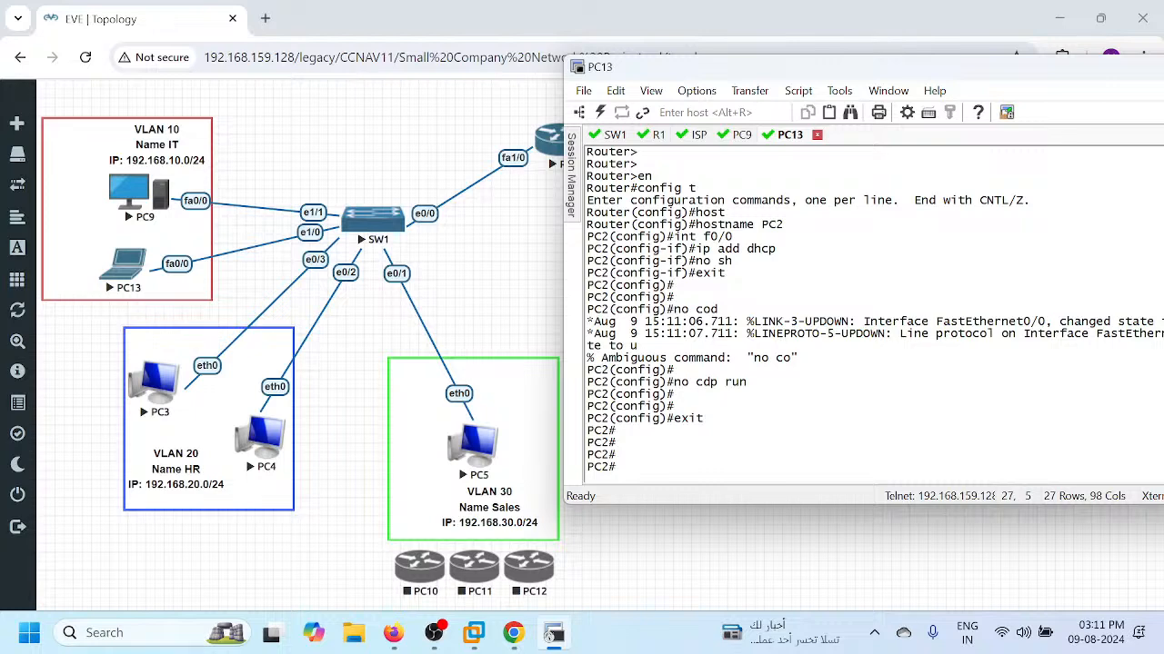
type("wr")
key("Return")
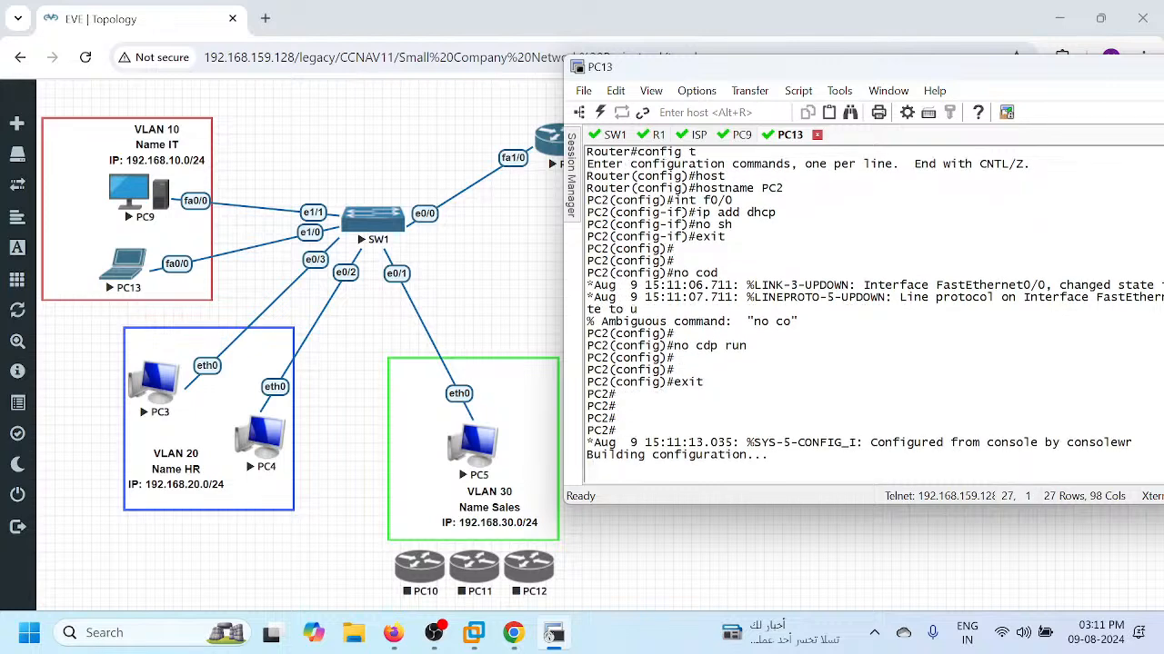
key("Return")
key("Return")
- Display PC2's brief IP interface list and examine the address and method of FastEthernet0/0
type("sh ip int br")
key("Return")
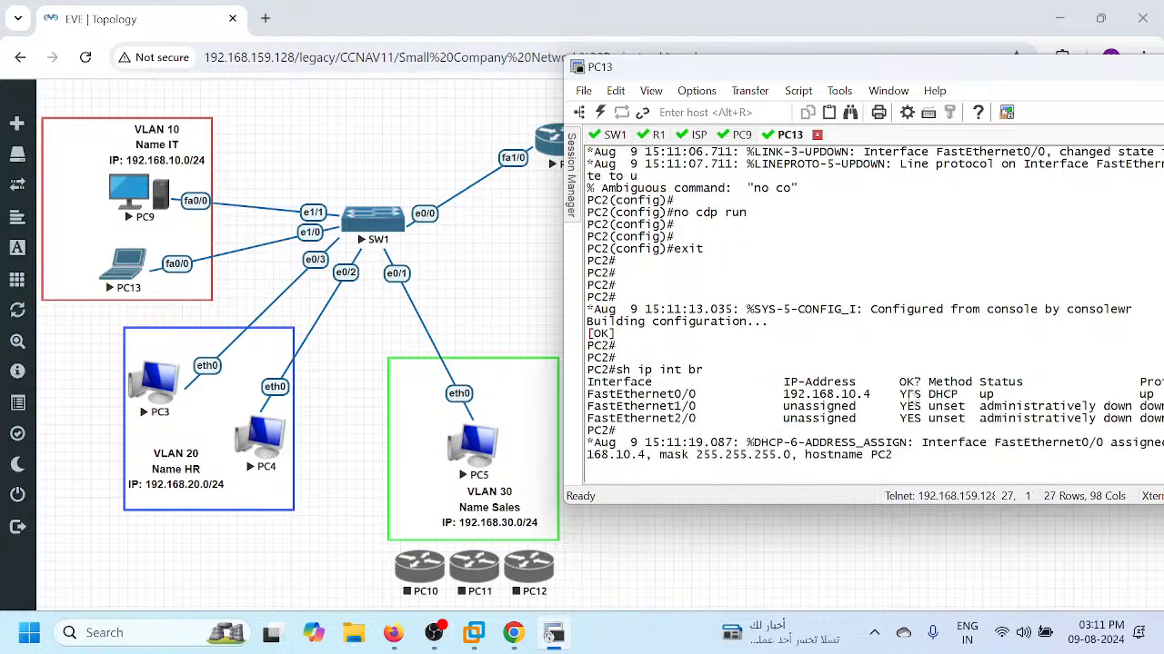
left_click_drag(870, 395, 737, 408)
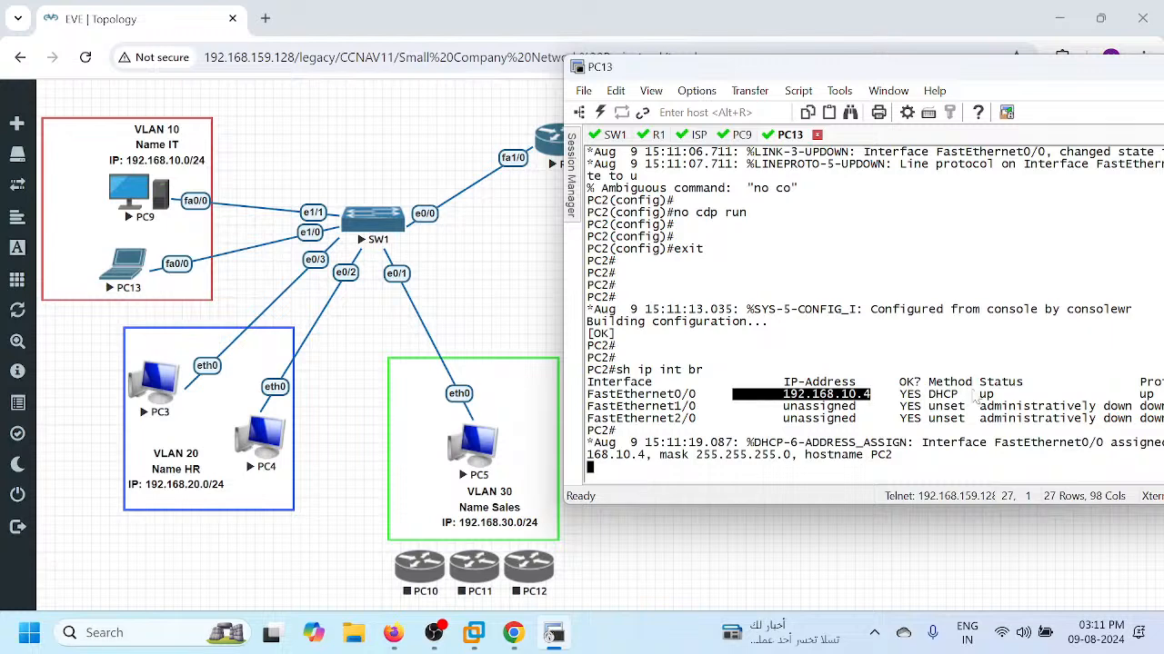
left_click_drag(957, 395, 926, 406)
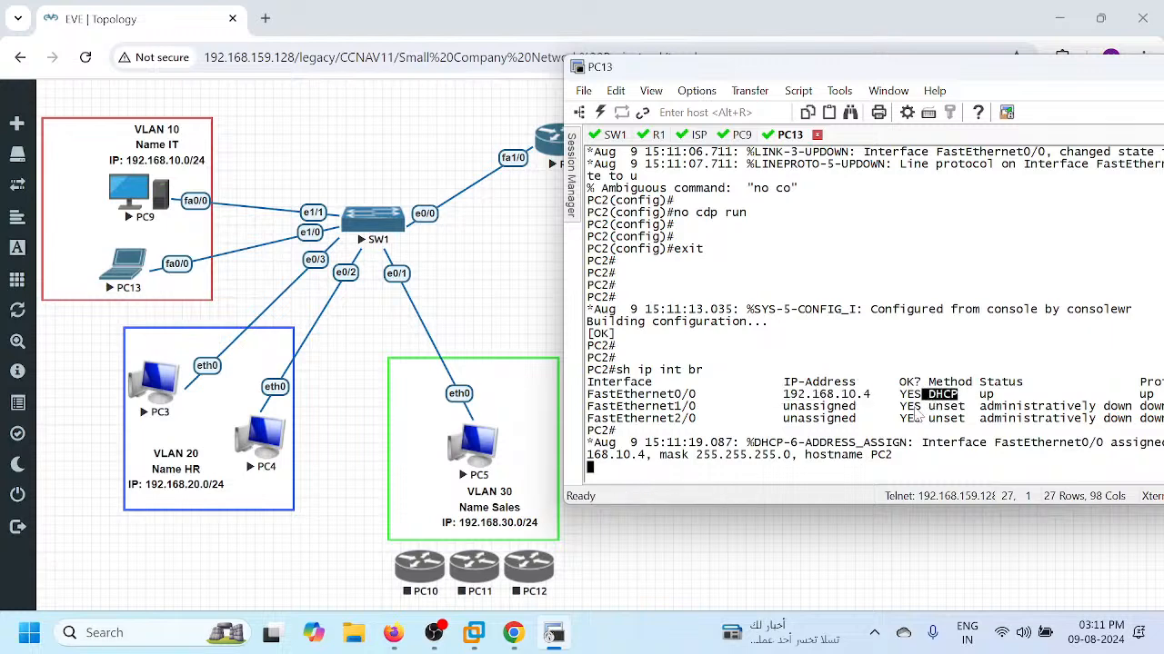
left_click(921, 413)
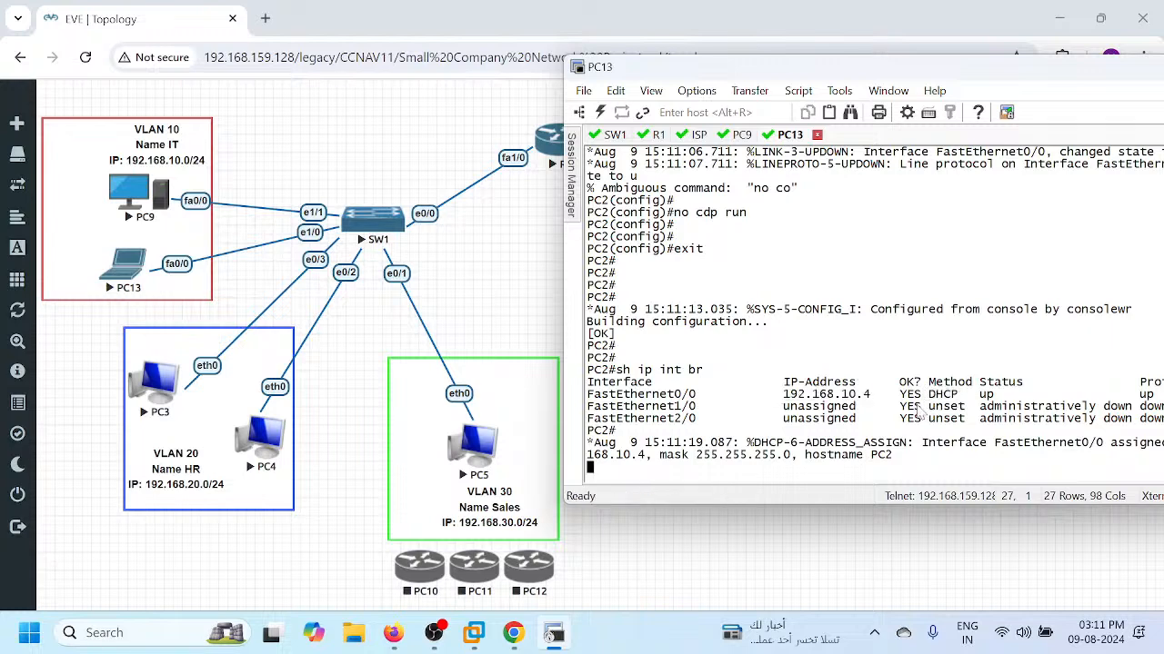
- Save PC2's configuration once more
key("Return")
type("wr")
key("Return")
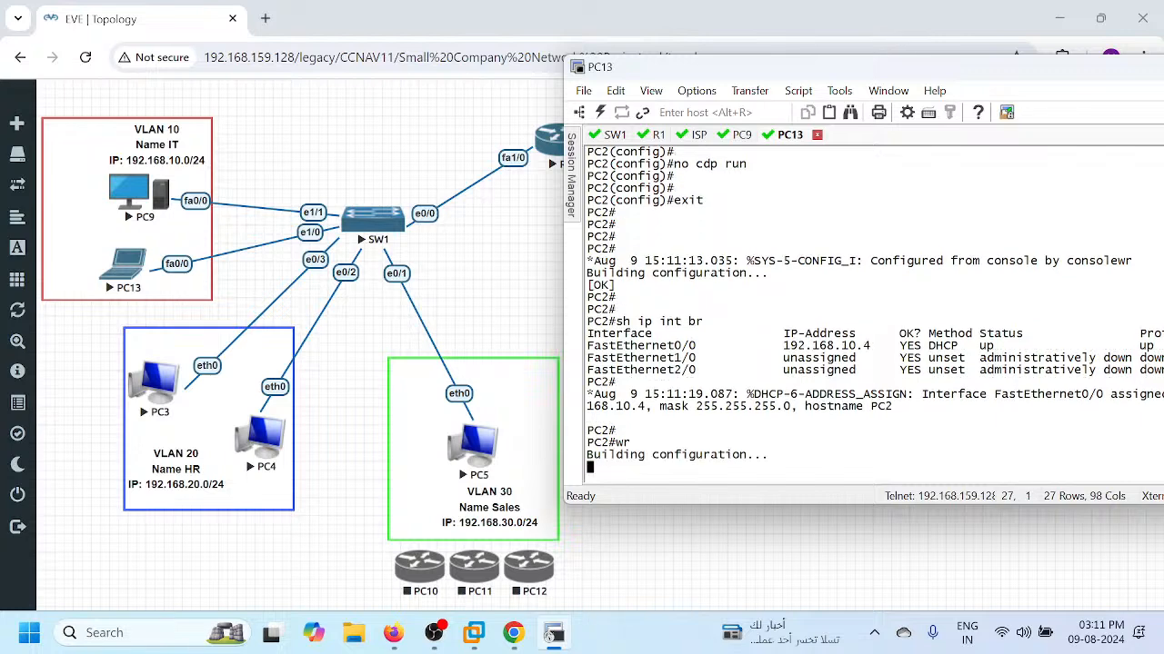
- Save PC1's configuration in the PC9 console session
left_click(742, 135)
left_click(822, 252)
key("Return")
key("Return")
type("wr")
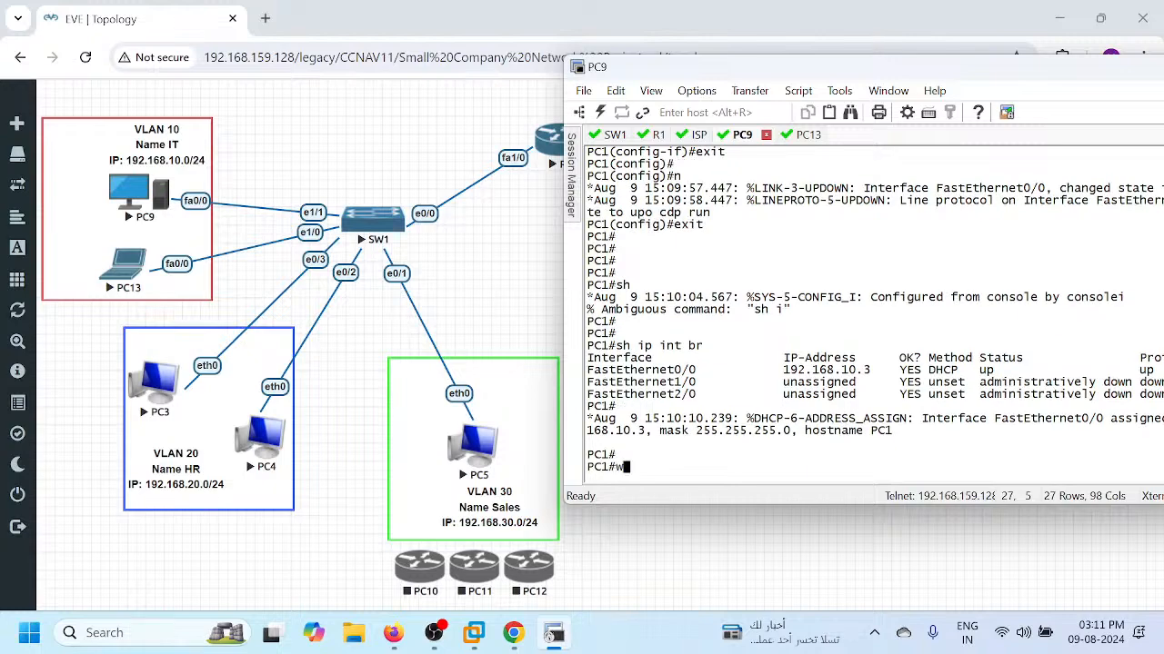
key("Return")
key("Return")
- Open PC3's console, try twice to obtain an IP address through DHCP, and close the session
left_click_drag(829, 68, 611, 116)
left_click(998, 115)
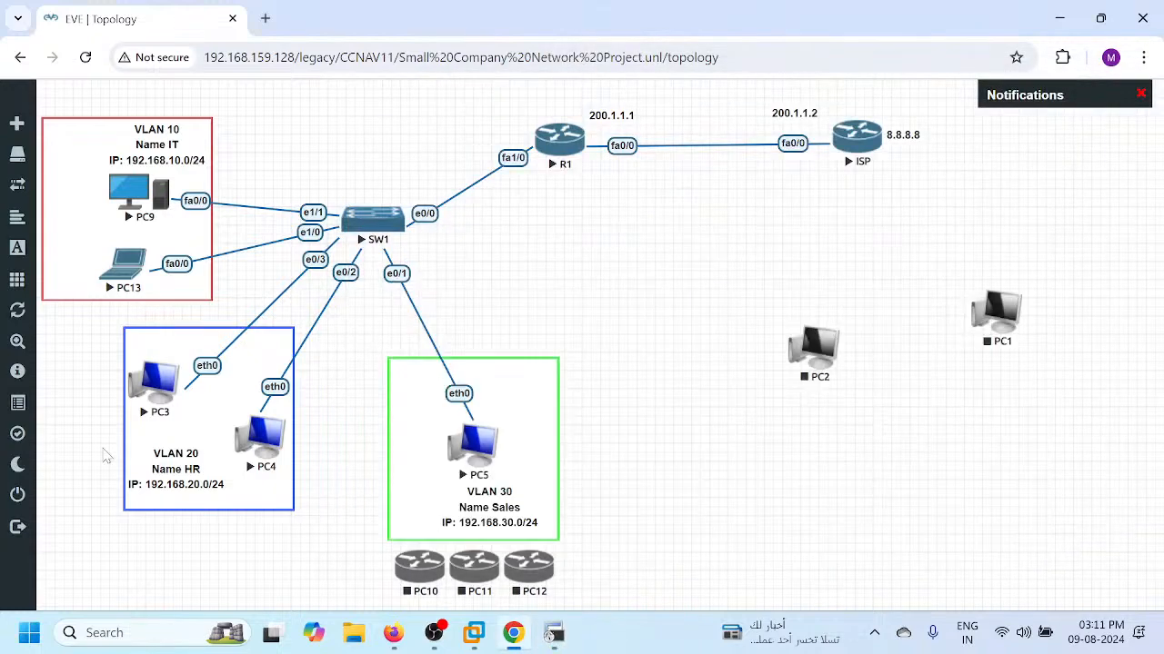
left_click(166, 393)
left_click(606, 204)
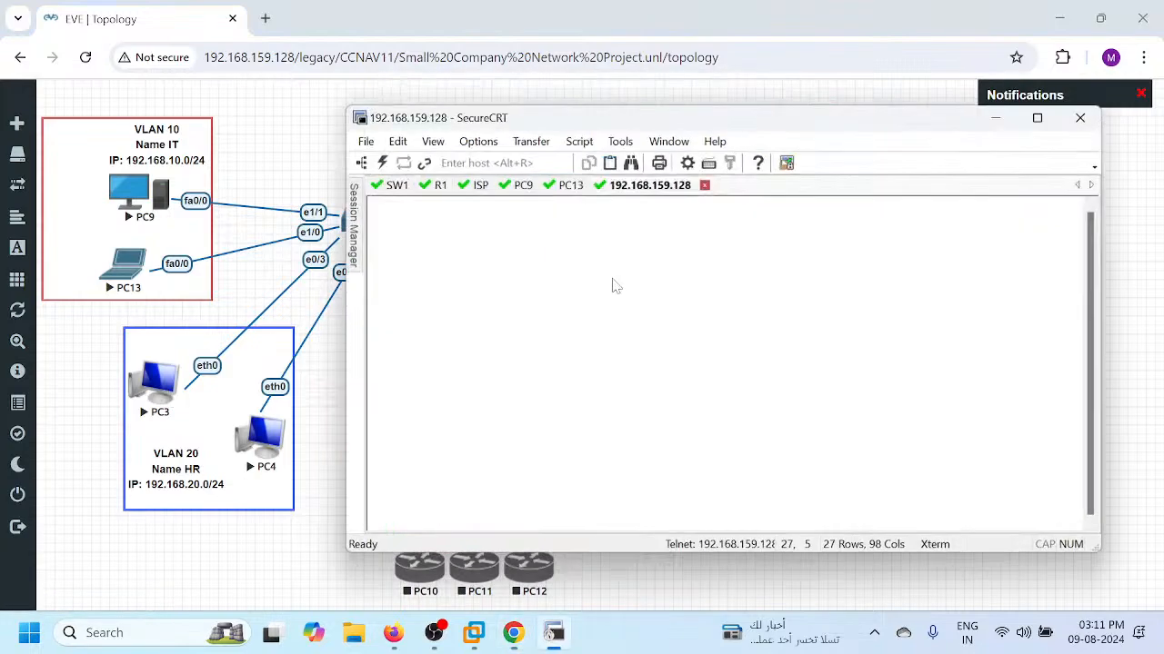
type("dhcp")
key("Return")
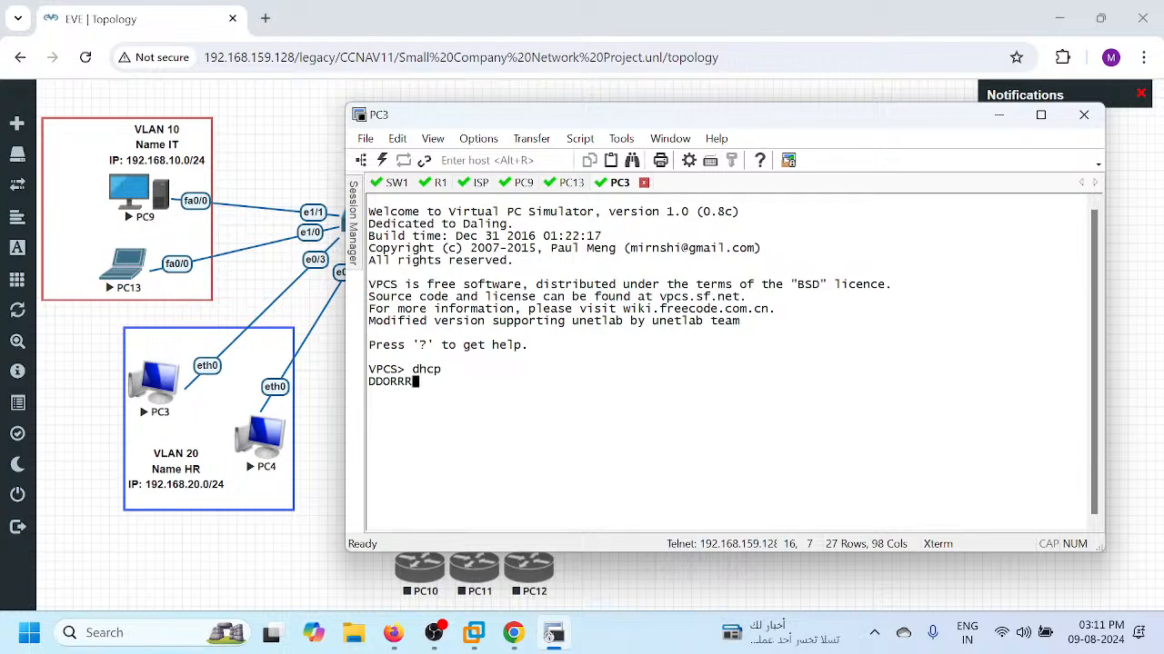
key("Up")
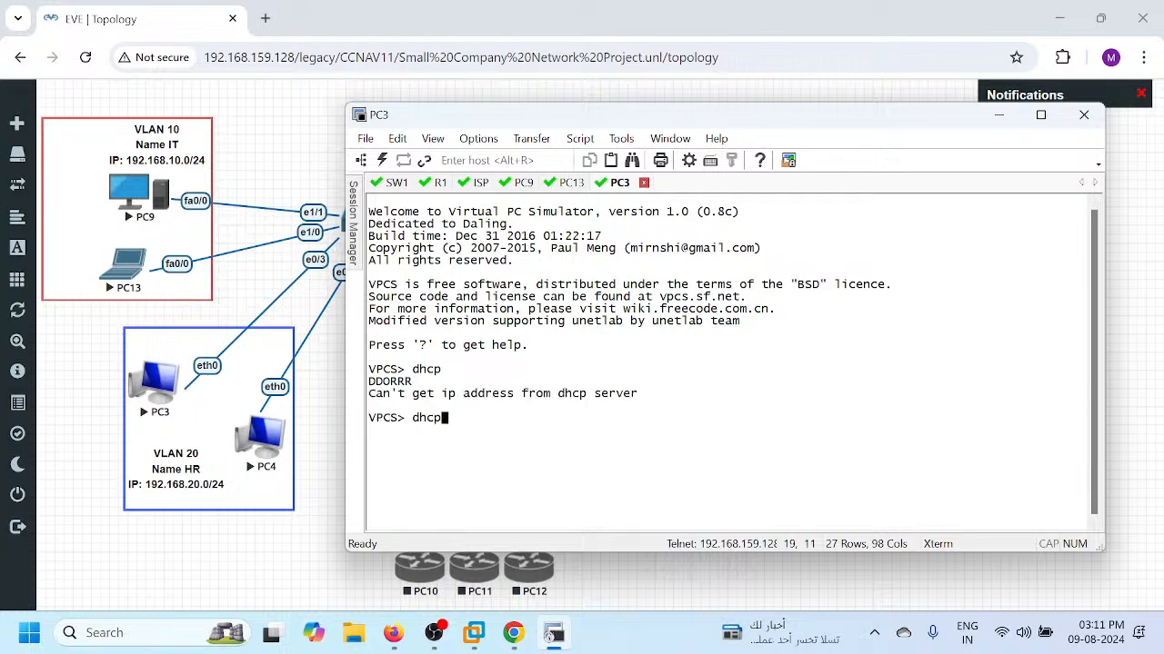
key("Return")
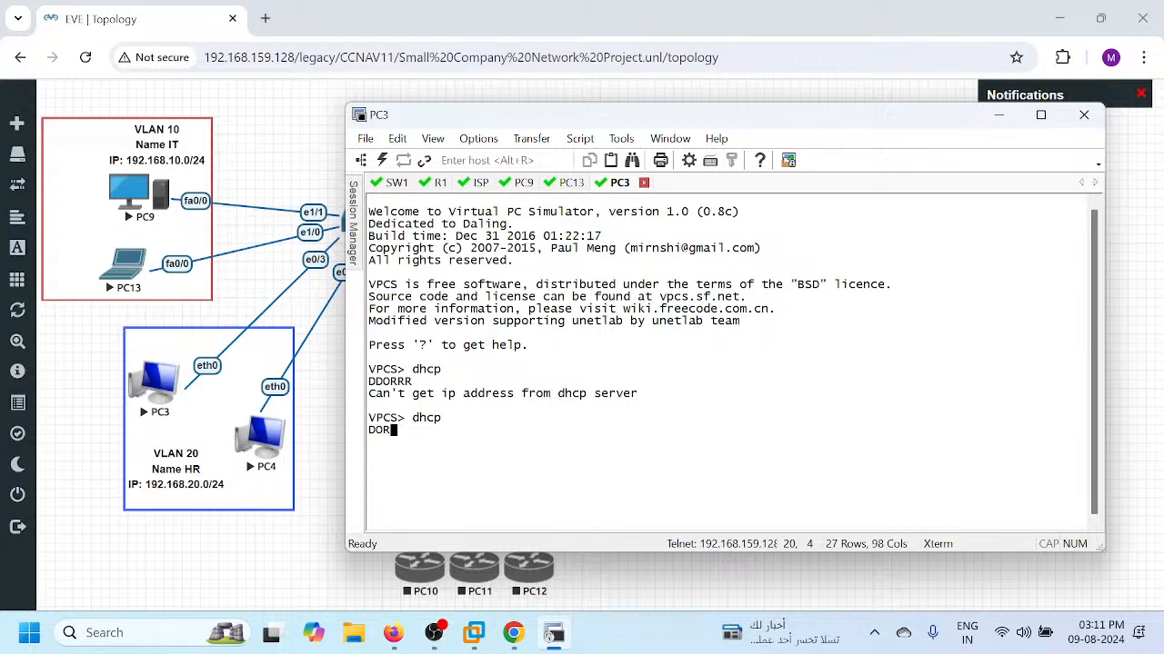
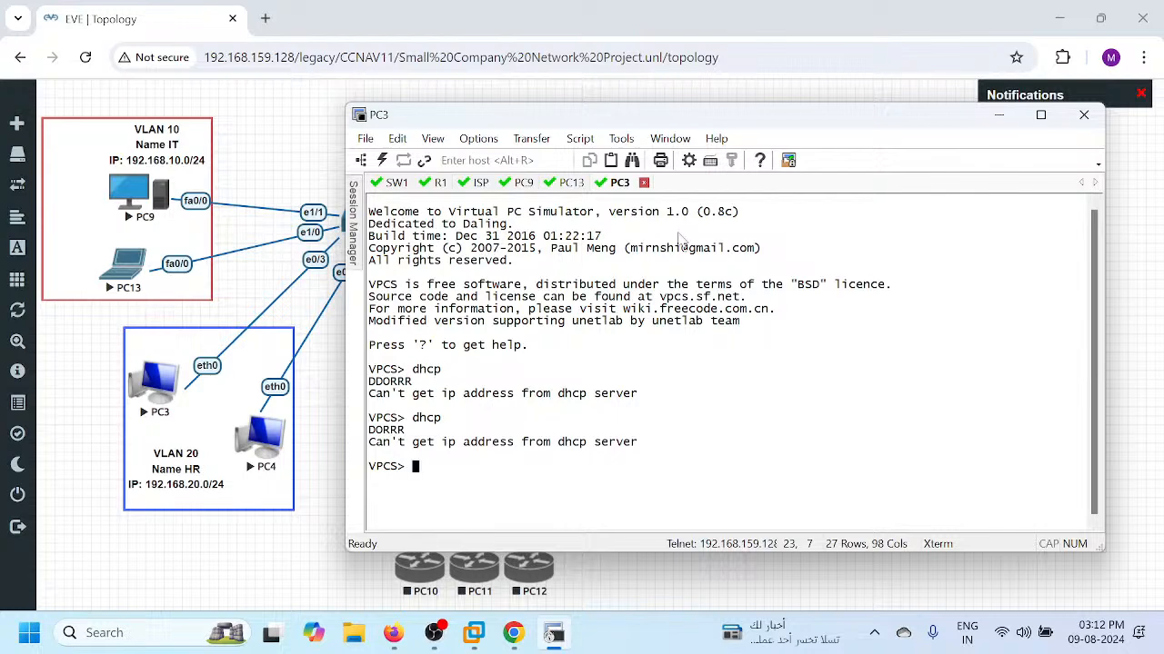
left_click(644, 182)
left_click(730, 376)
left_click(998, 115)
- Stop the PC3 and PC4 nodes in the VLAN 20 area
right_click(161, 391)
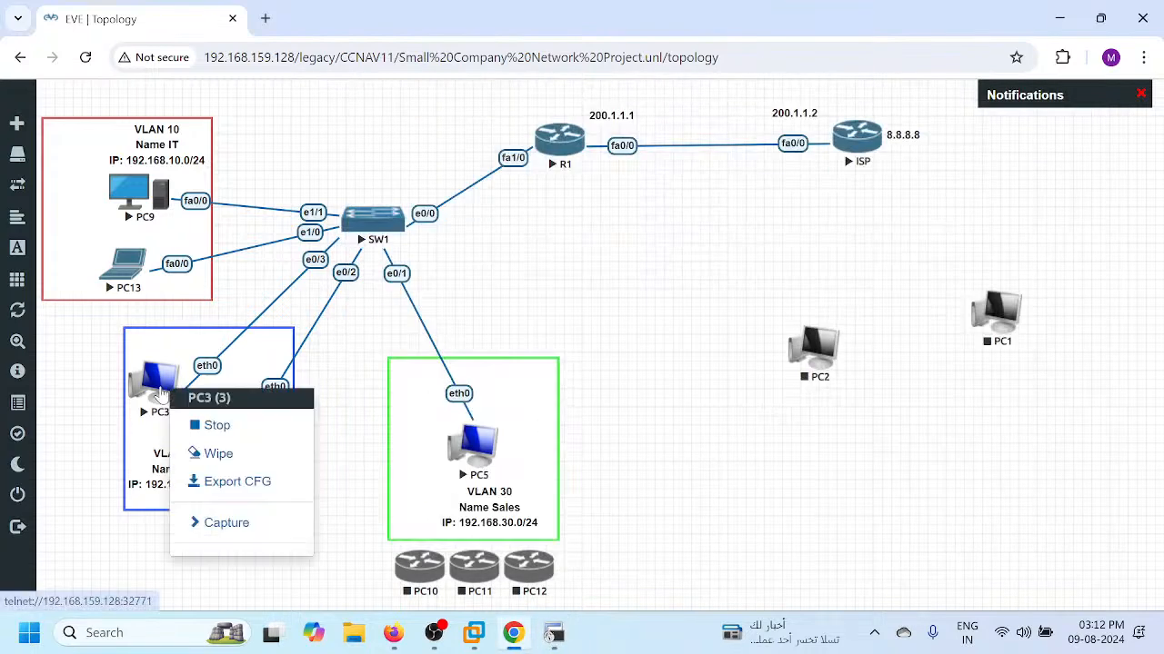
left_click(218, 429)
right_click(262, 438)
left_click(314, 475)
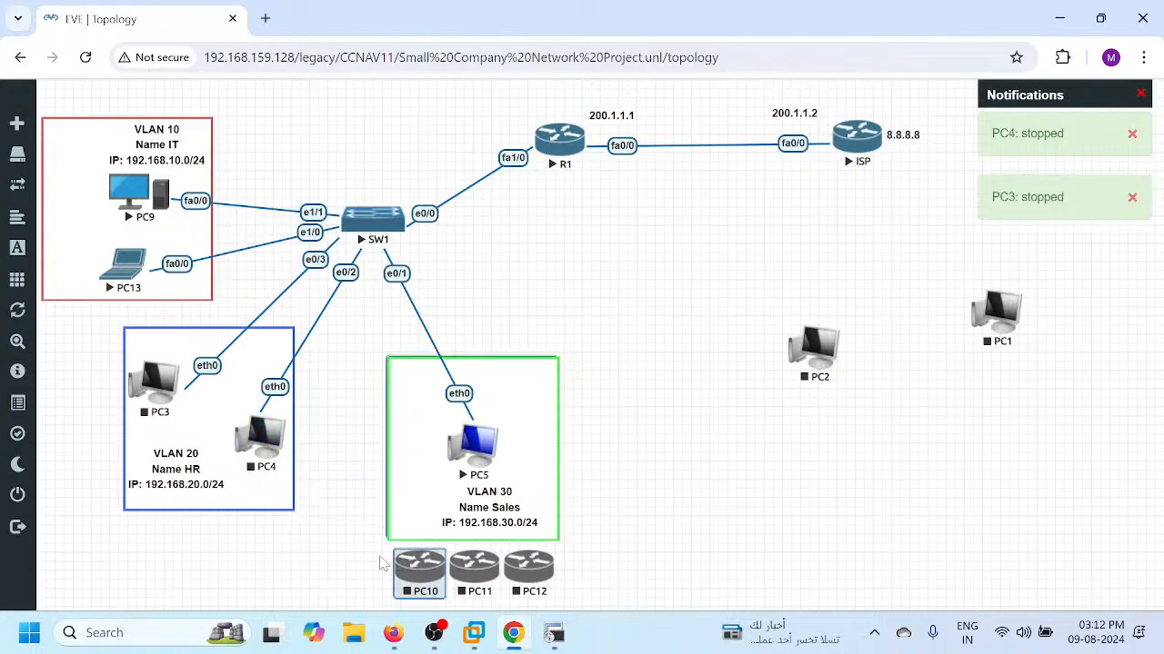
- Move the PC10 router node below the VLAN 20 box and choose Desktop.png as its icon
left_click_drag(425, 575, 278, 571)
right_click(278, 571)
left_click(310, 557)
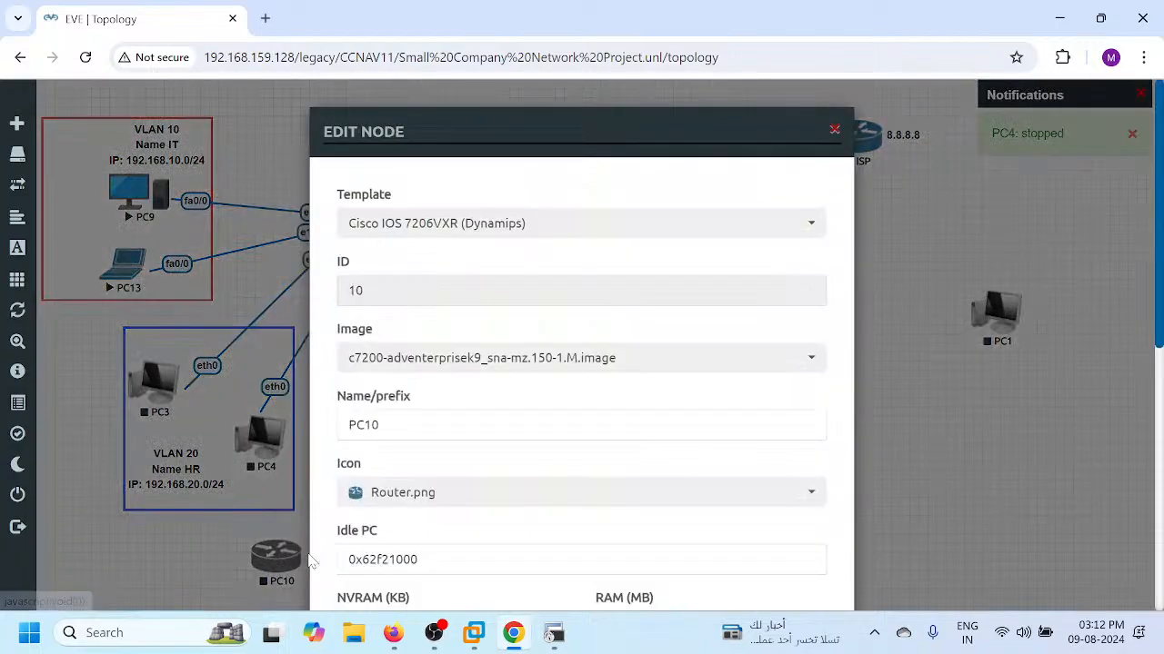
left_click(400, 492)
scroll(397, 445, "up", 10)
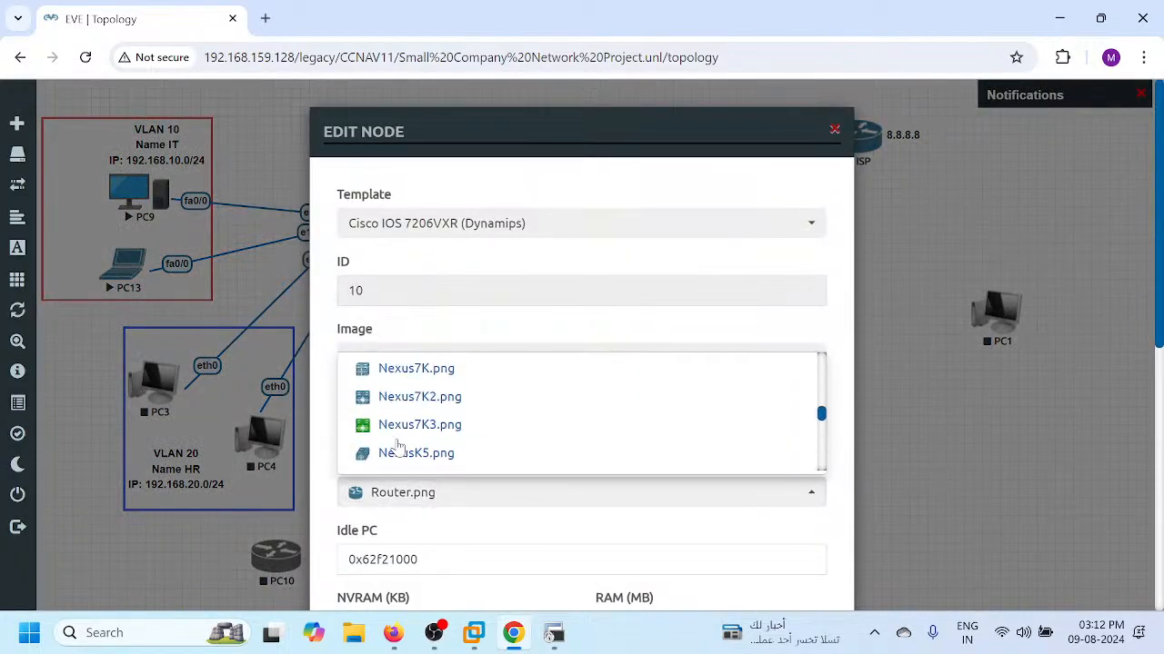
scroll(397, 446, "up", 10)
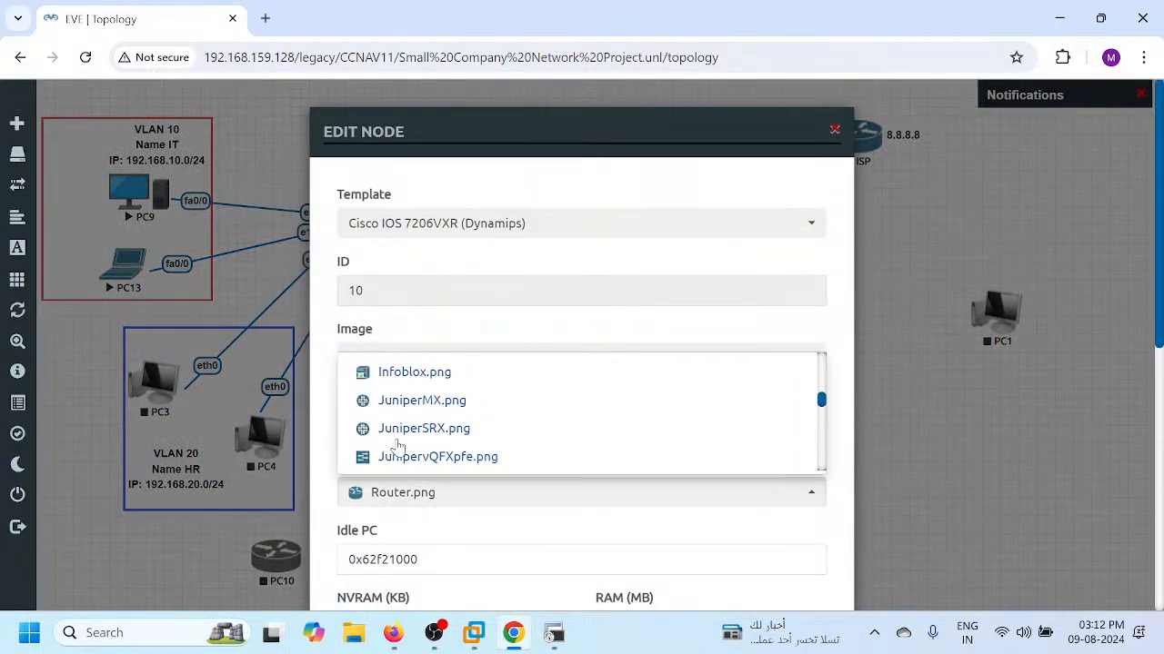
scroll(397, 446, "up", 10)
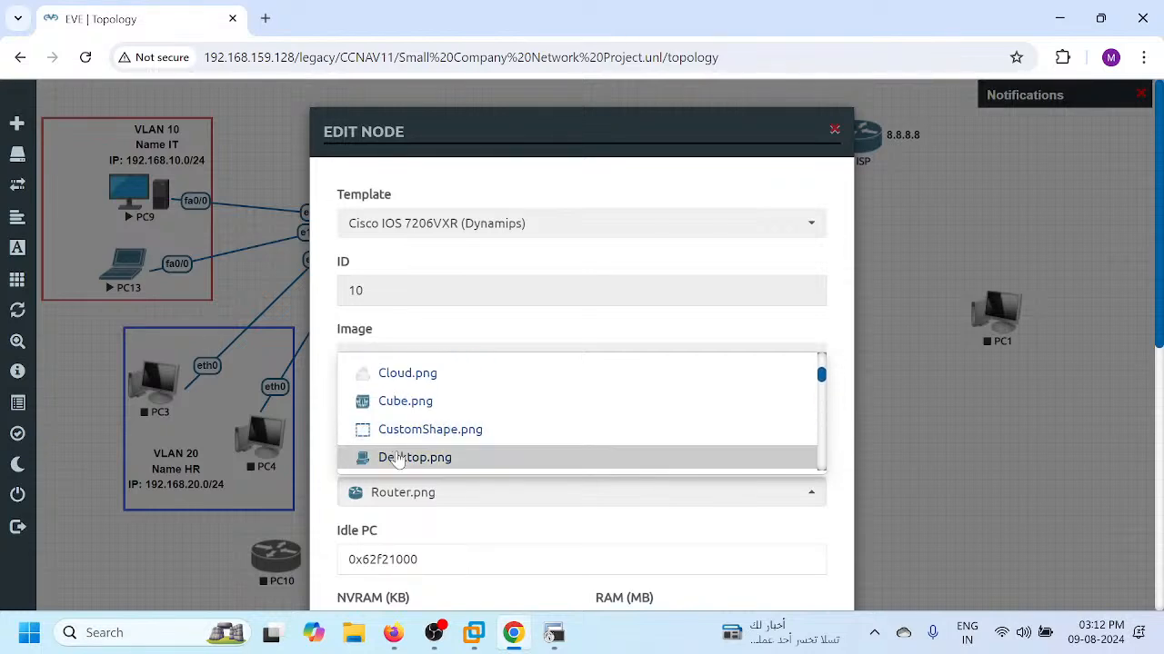
left_click(397, 457)
- Rename the PC10 node as PC3 and save its settings
scroll(403, 457, "down", 3)
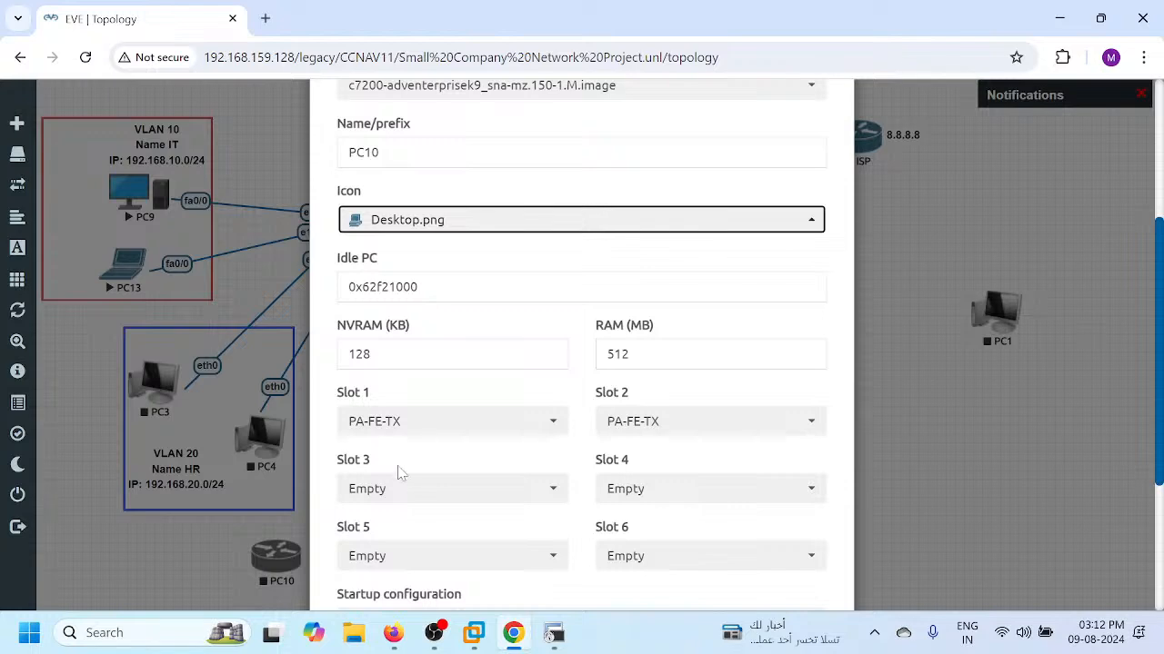
scroll(397, 473, "down", 2)
scroll(397, 473, "up", 3)
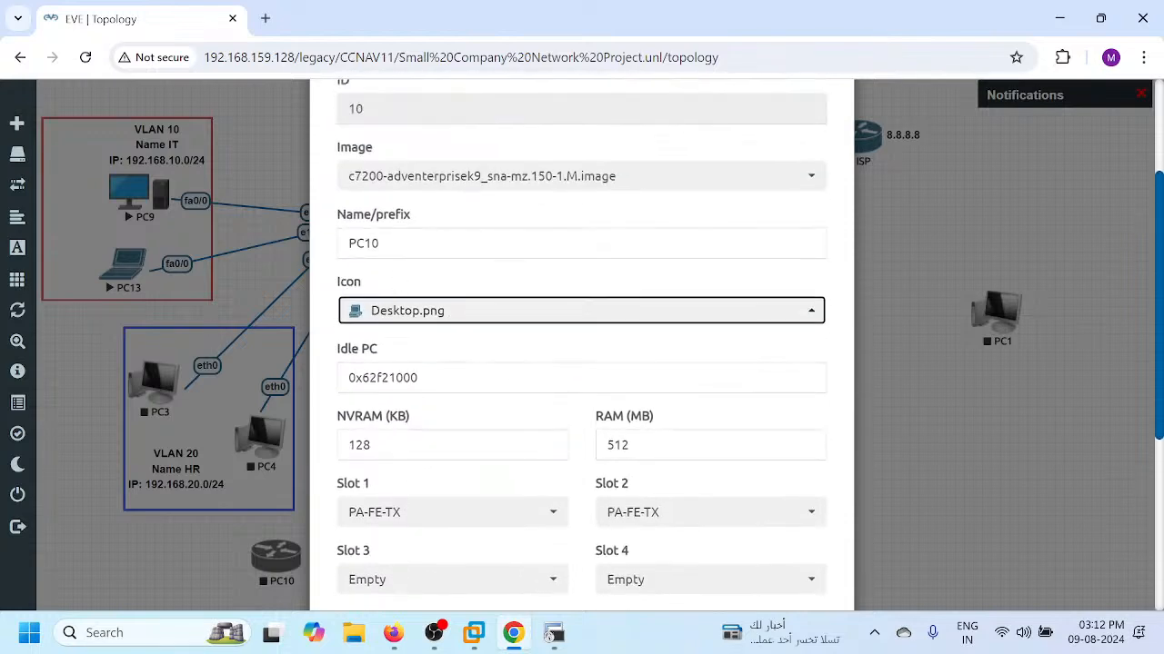
left_click_drag(382, 243, 335, 244)
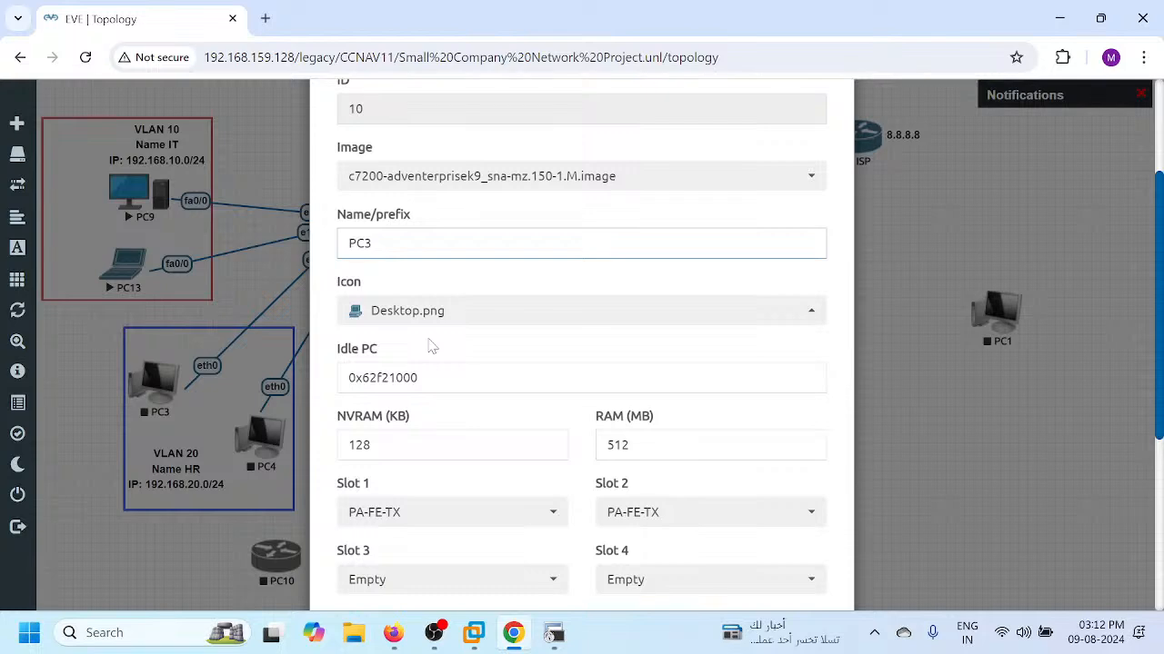
scroll(430, 344, "down", 4)
left_click(490, 558)
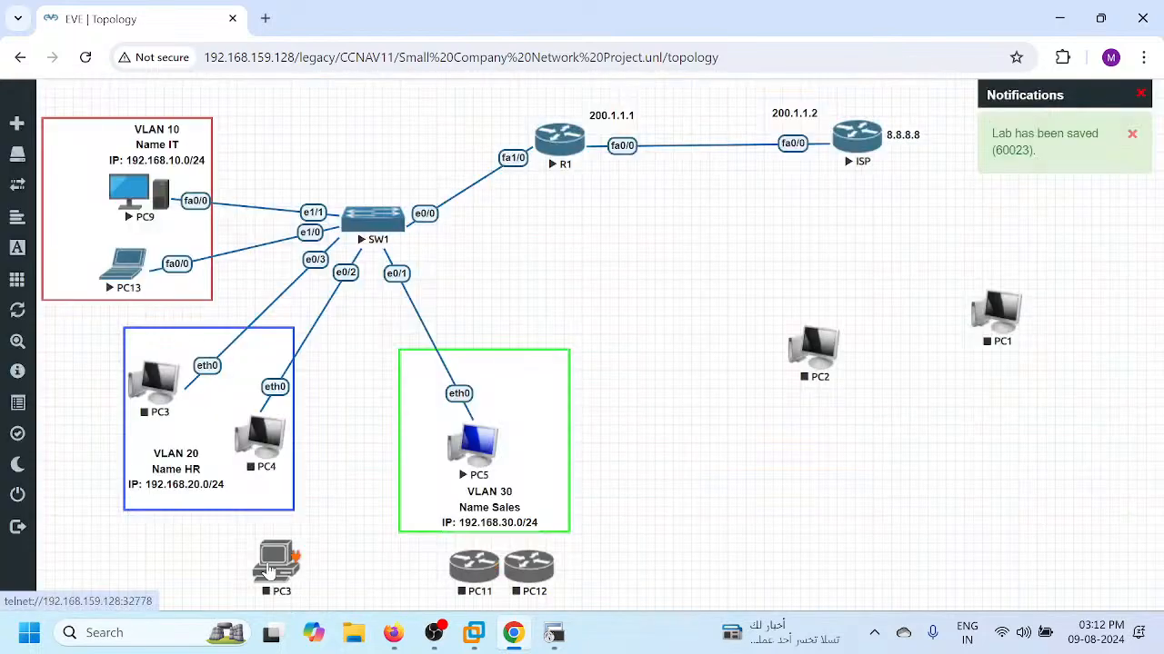
- Delete the old PC3 node and place the new 7206VXR PC3 inside the VLAN 20 box
left_click_drag(269, 570, 85, 370)
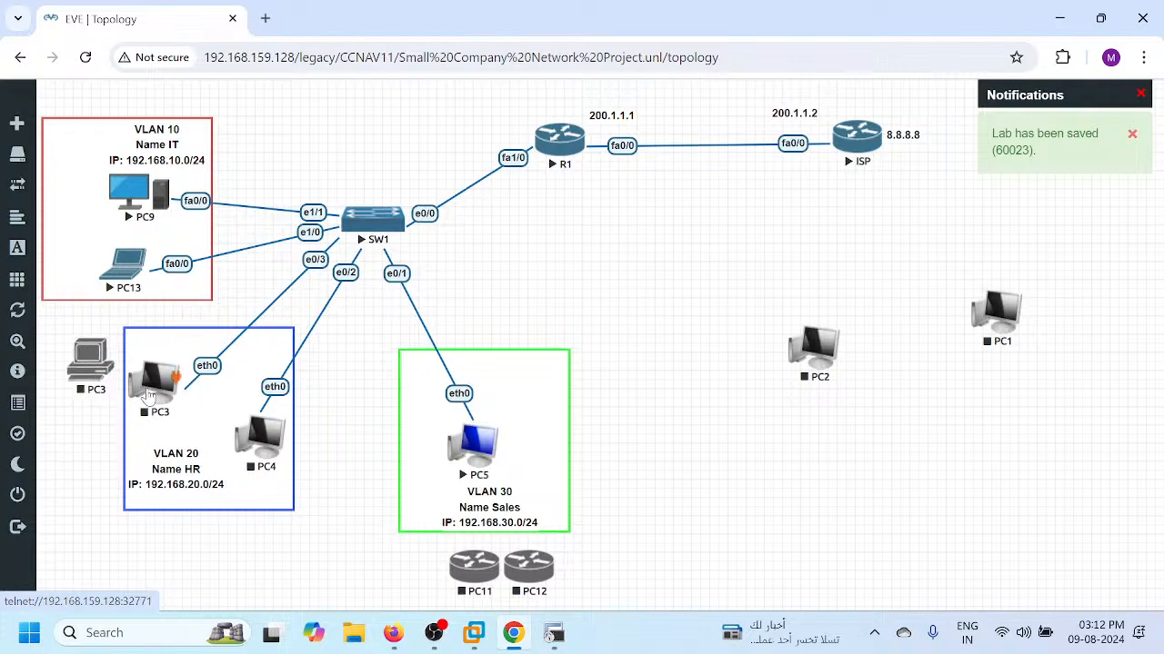
right_click(148, 397)
left_click(207, 585)
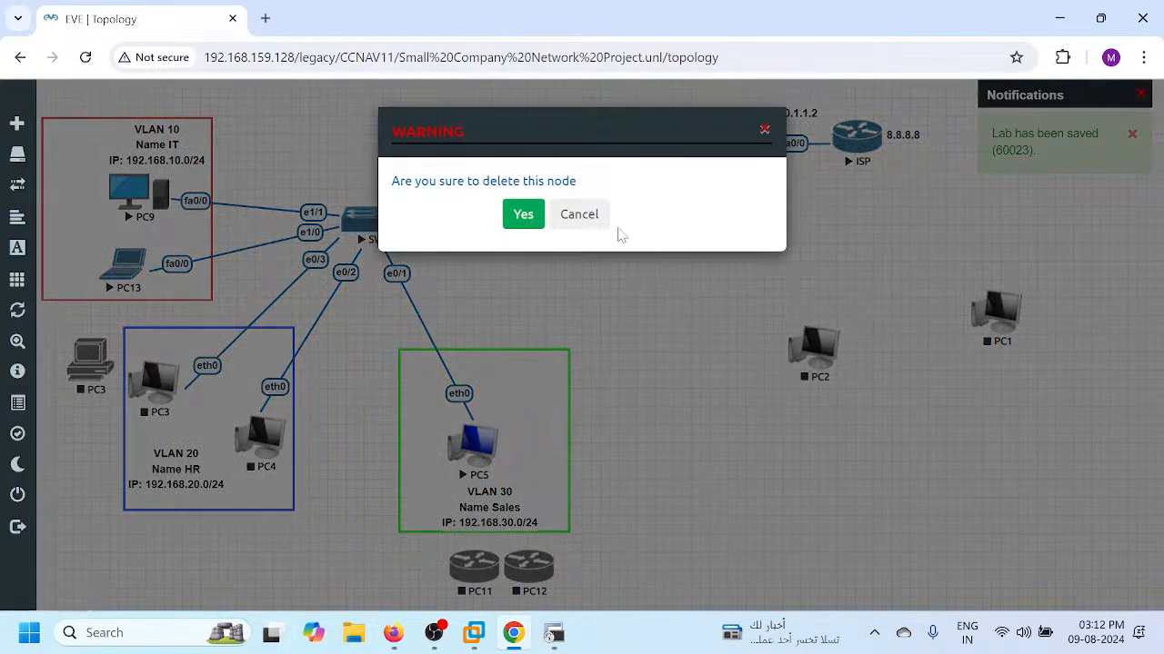
left_click(518, 218)
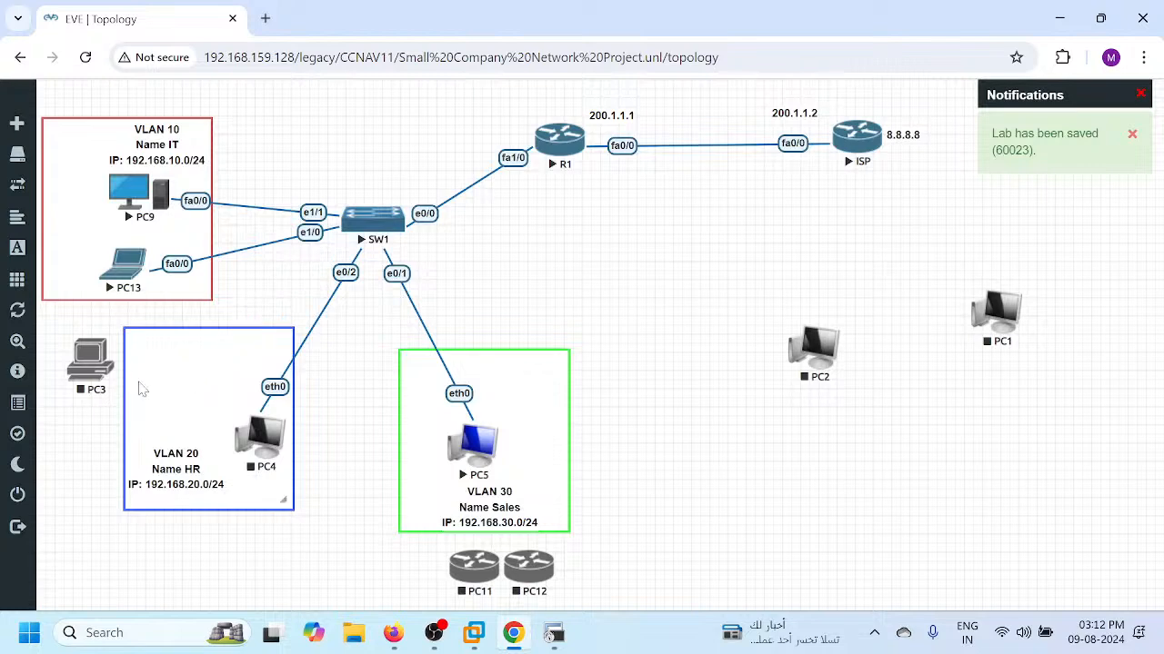
left_click_drag(91, 359, 359, 226)
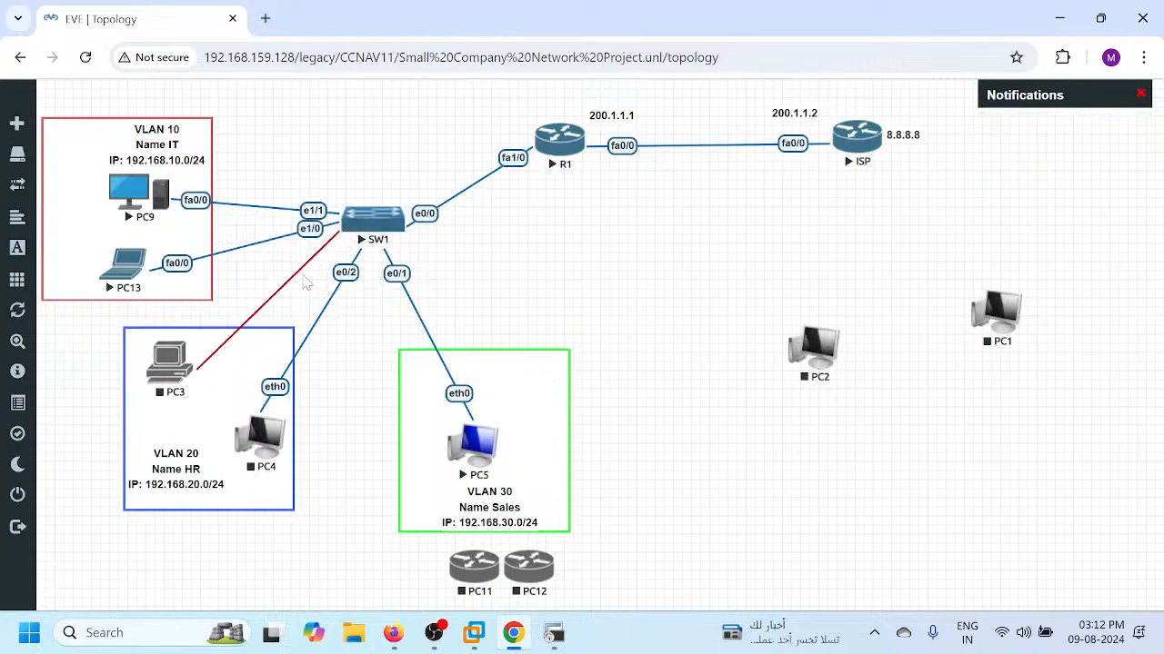
mouse_move(169, 364)
left_mouse_down()
mouse_move(263, 387)
mouse_move(186, 365)
left_mouse_up()
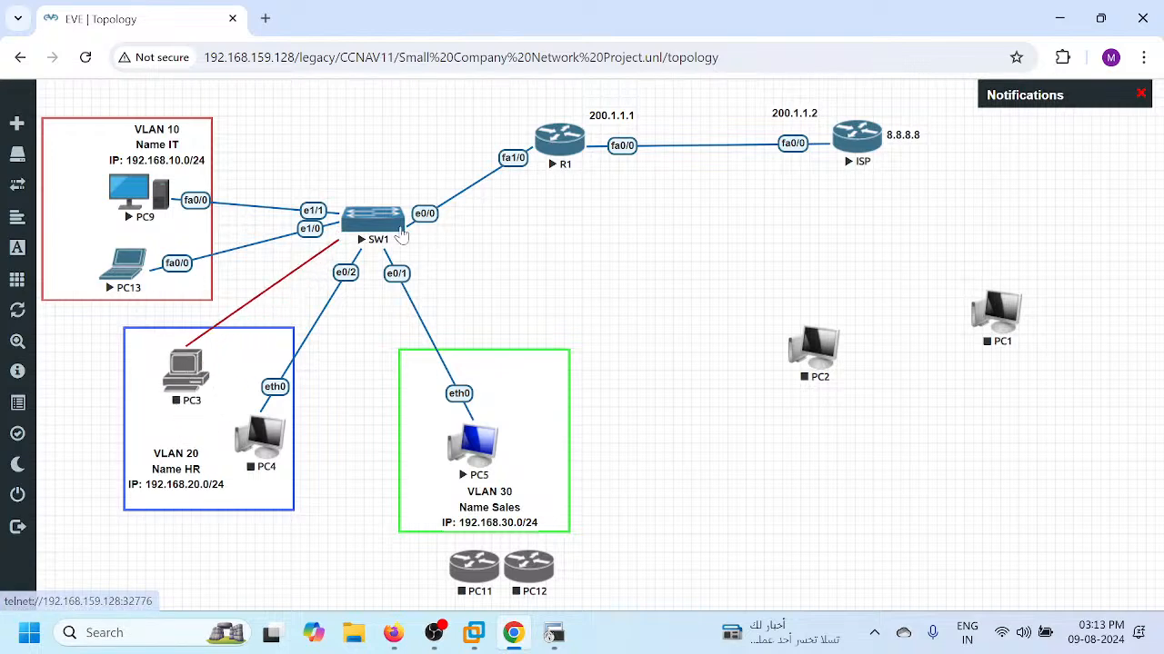
- Stop SW1 and connect the new PC3's fa0/0 interface to e0/3 on the switch
right_click(367, 229)
left_click(407, 263)
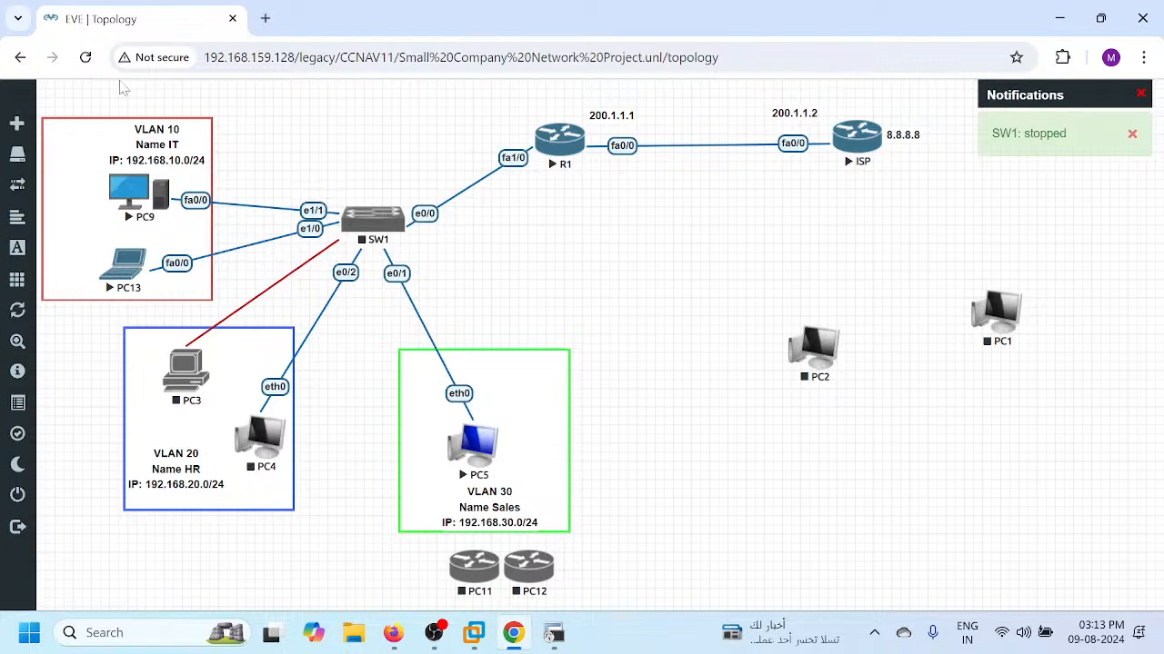
left_click(85, 58)
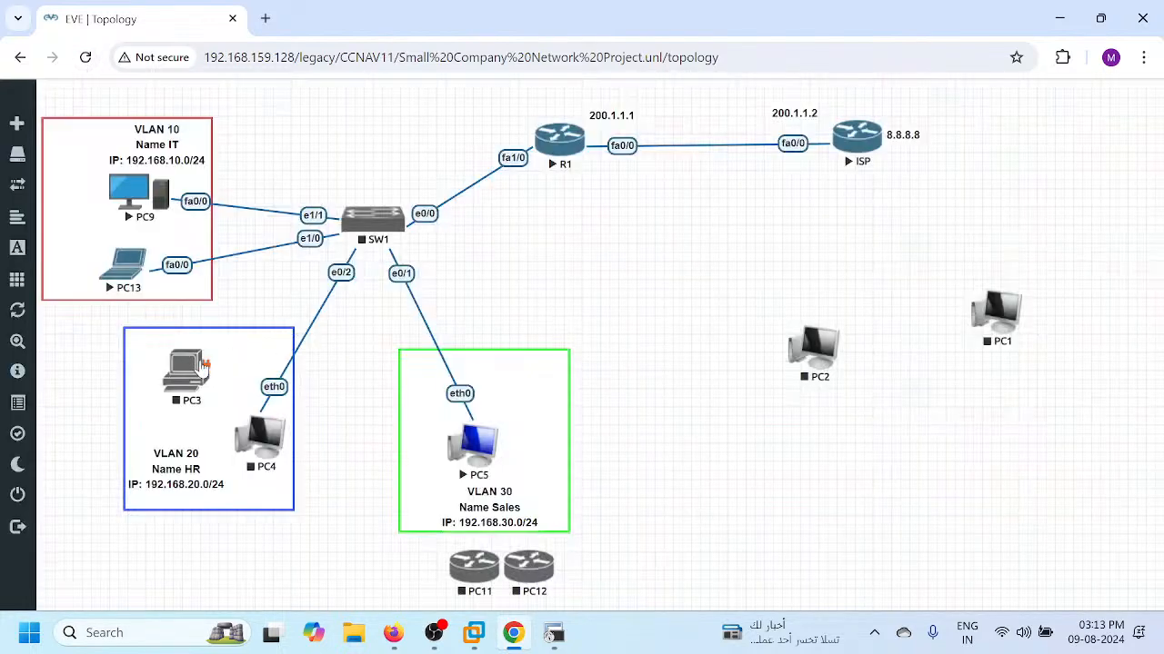
left_click_drag(205, 366, 368, 218)
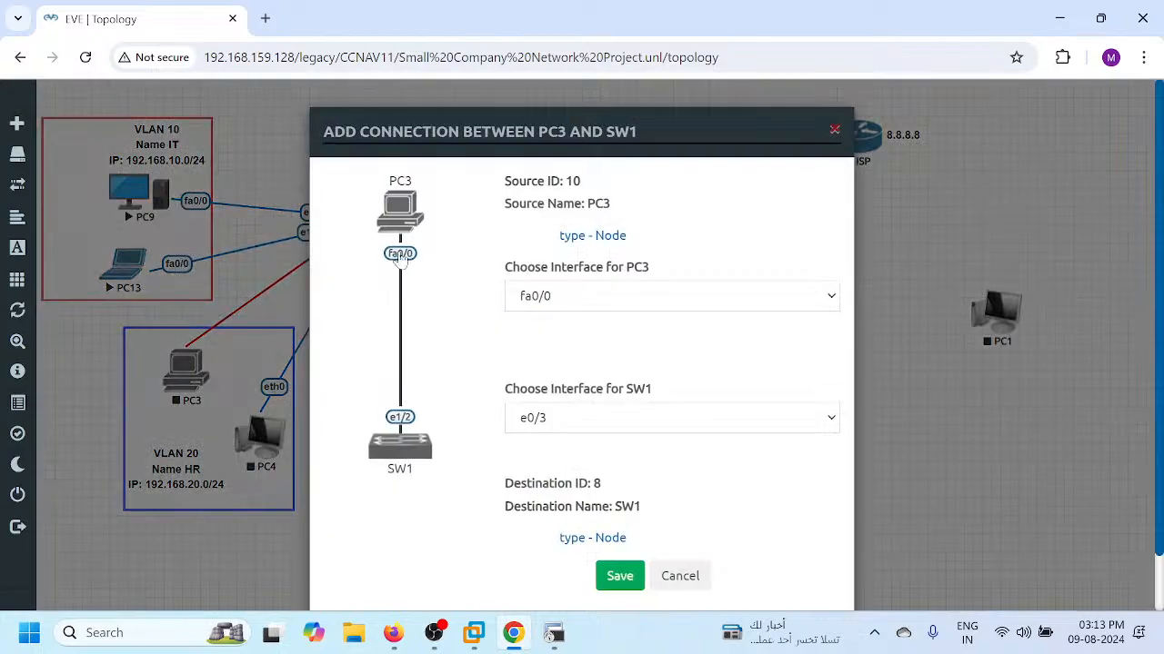
left_click(619, 576)
key("F5")
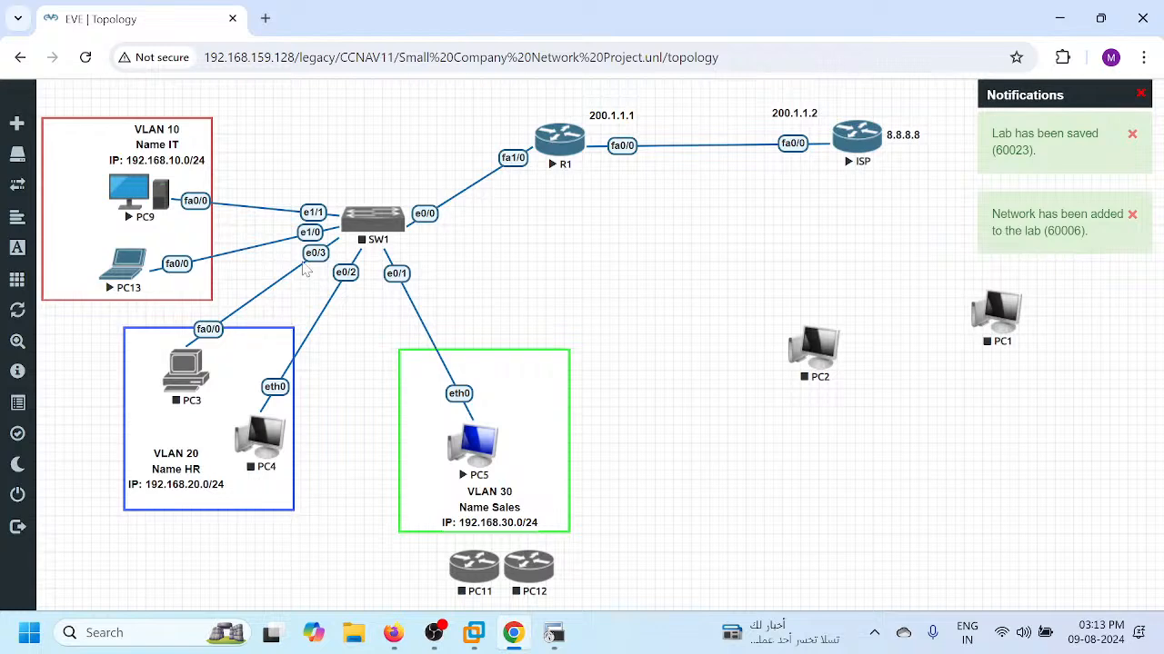
- Stop the PC9 node in VLAN 10 and rename it as PC1
right_click(141, 213)
left_click(193, 231)
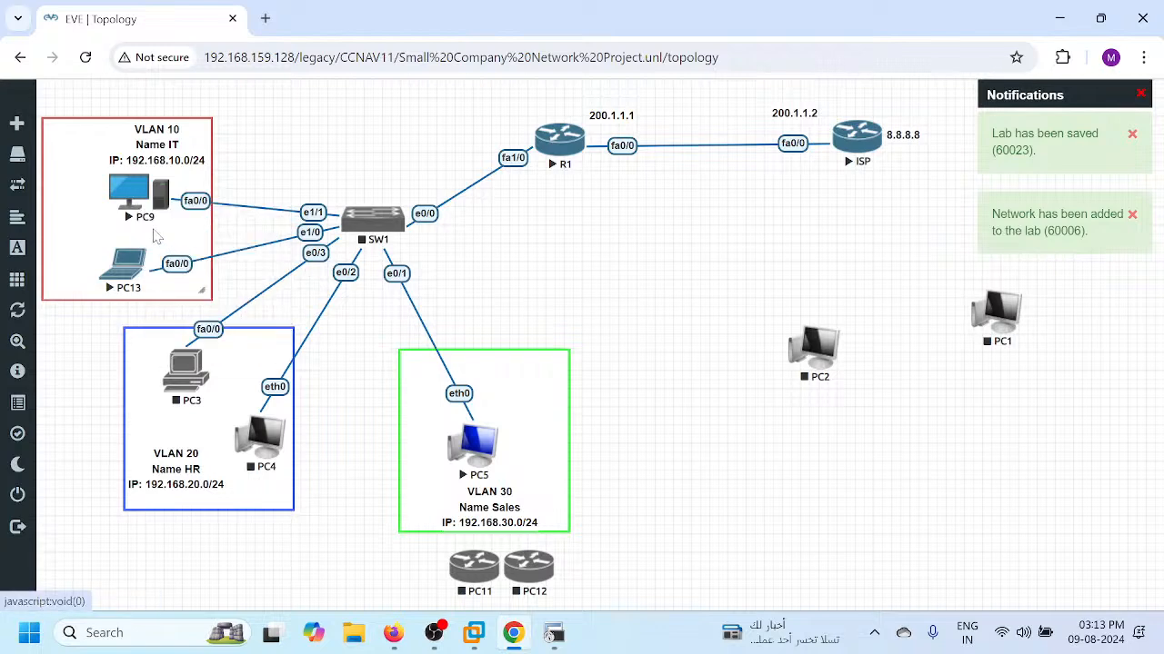
right_click(135, 211)
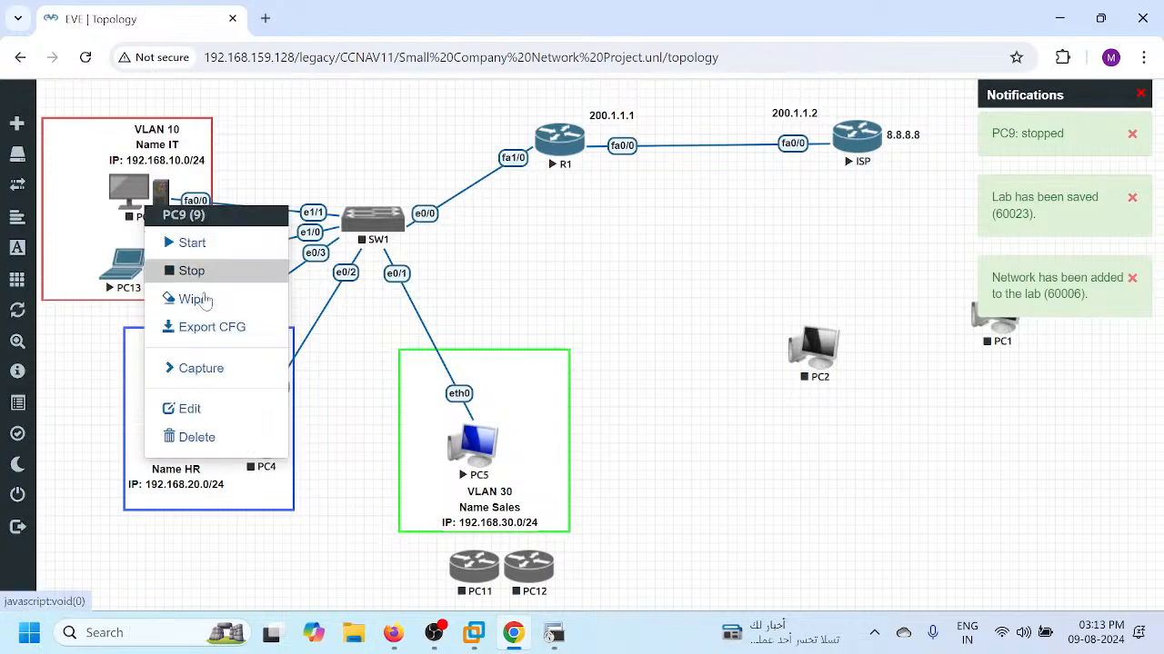
left_click(223, 408)
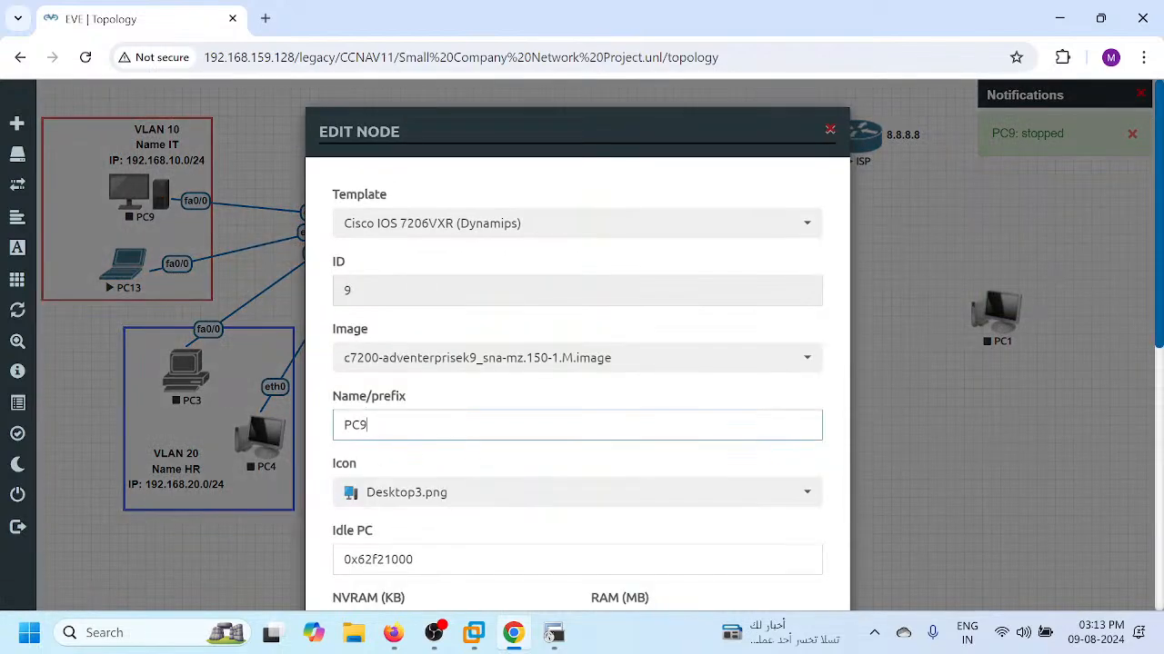
key("BackSpace")
scroll(388, 459, "down", 5)
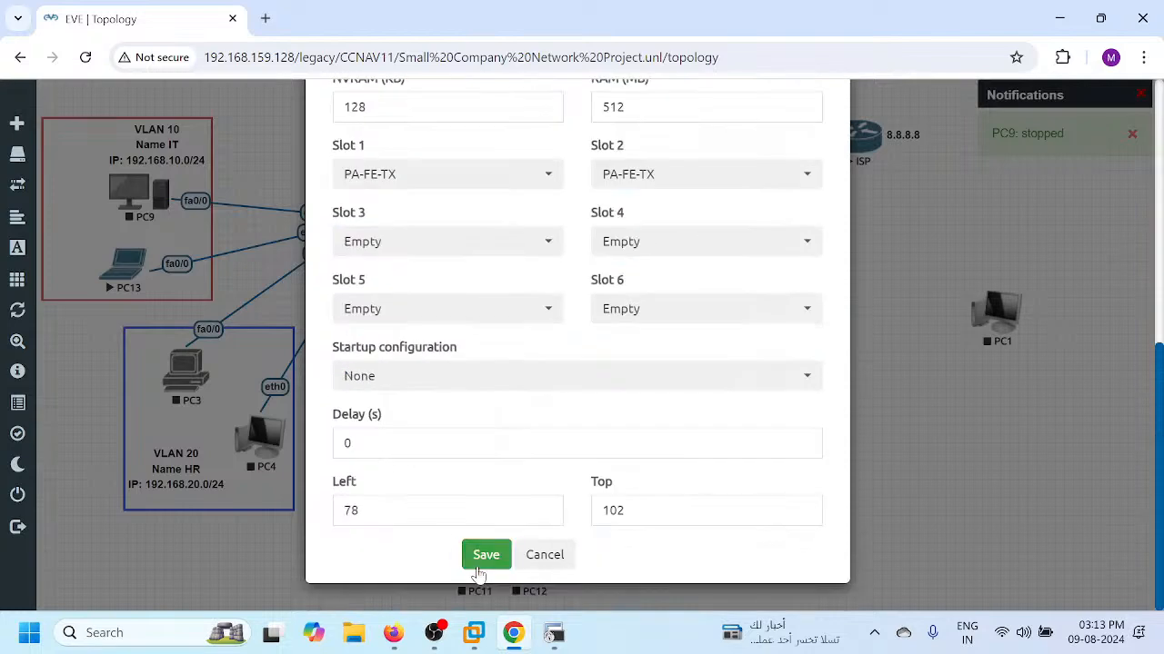
left_click(485, 555)
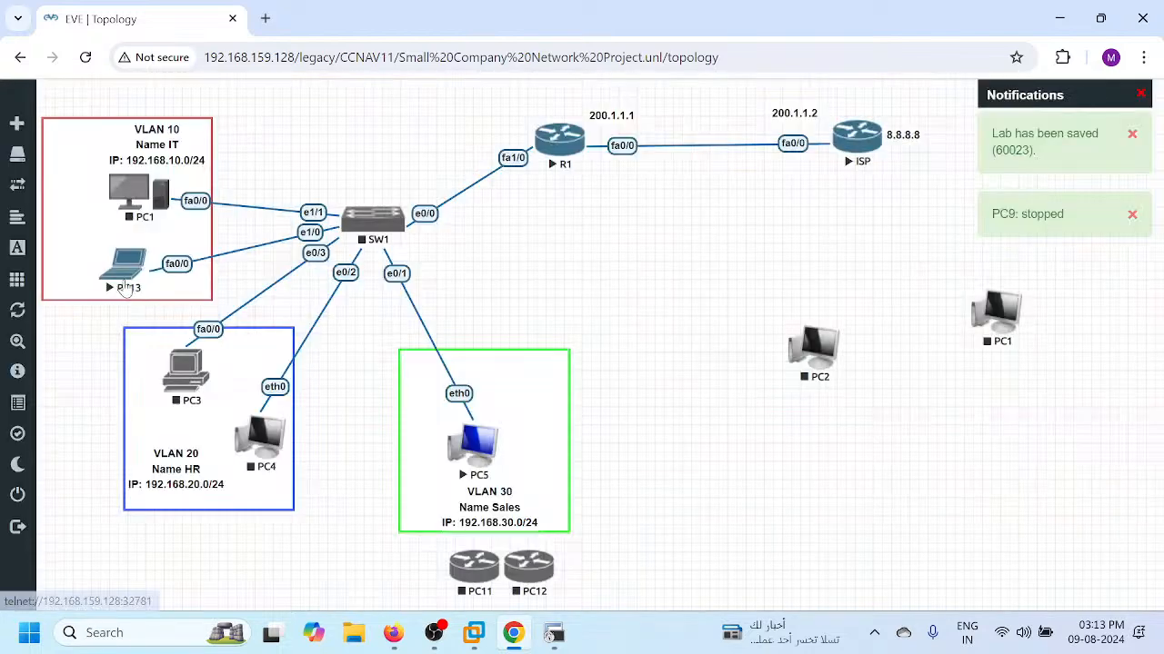
- Stop the PC13 laptop node in VLAN 10 and rename it as PC2
right_click(132, 271)
left_click(177, 307)
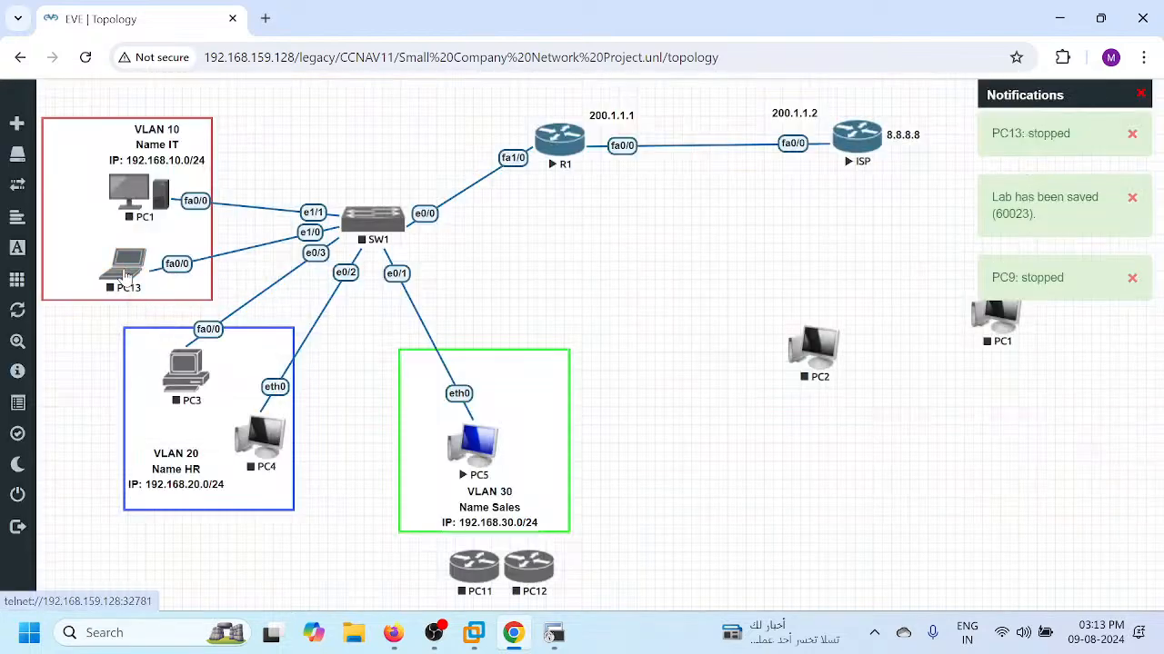
right_click(127, 273)
left_click(180, 474)
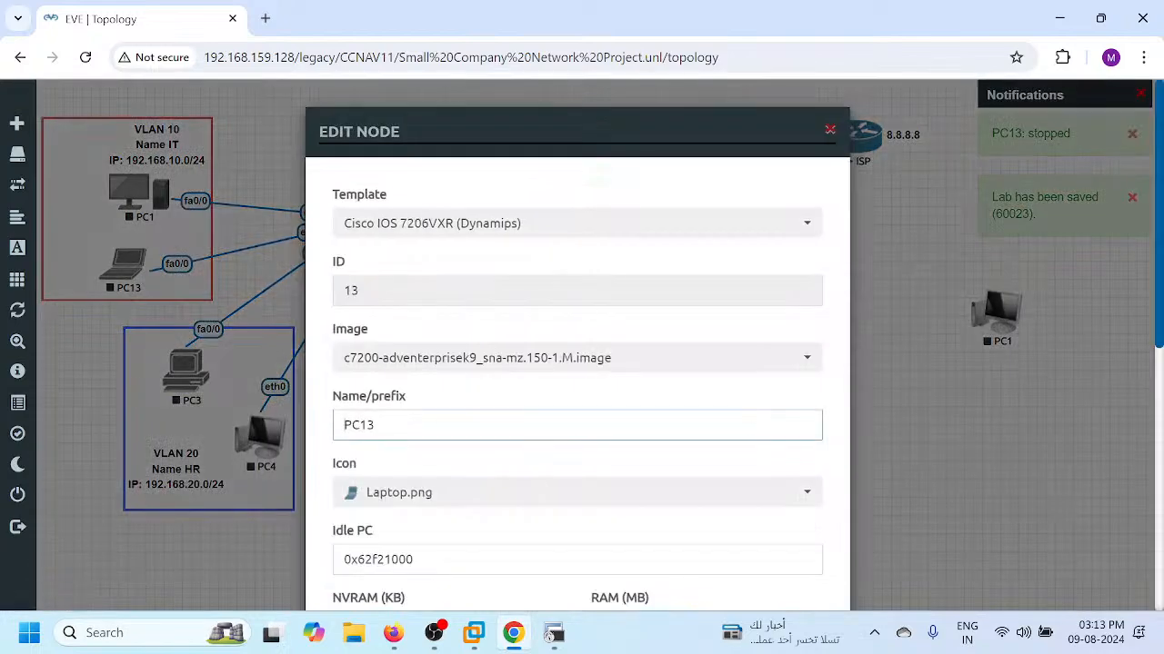
key("BackSpace")
key("BackSpace")
type("2")
scroll(577, 346, "down", 5)
left_click(486, 556)
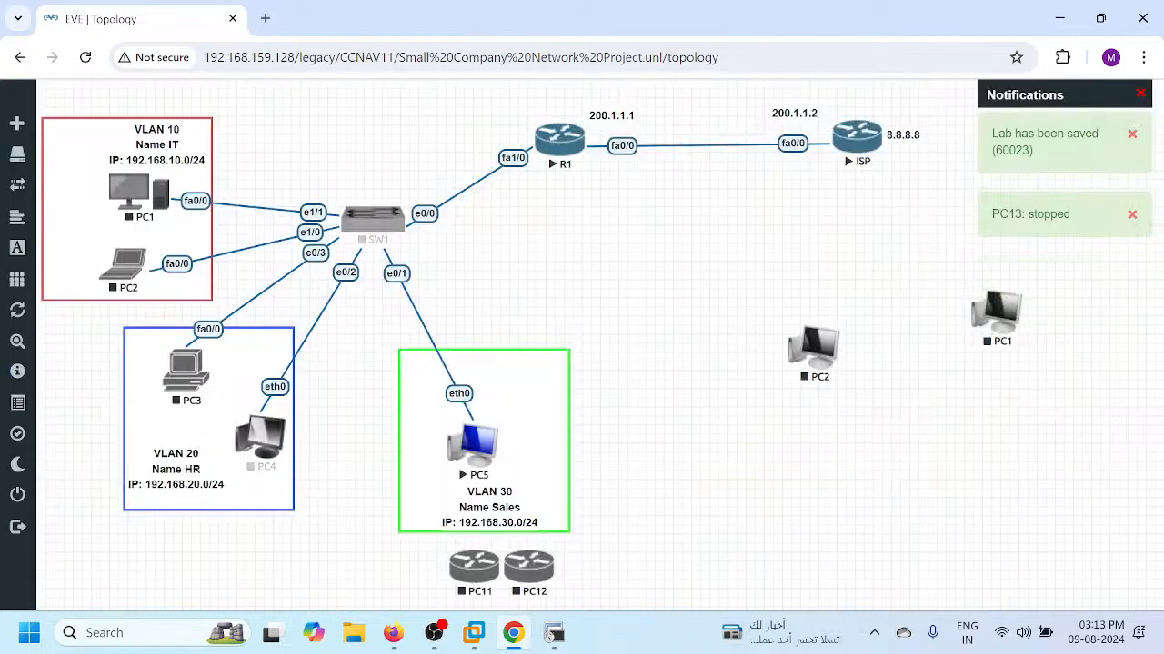
- Rename the PC11 node as PC4, change its icon to Laptop.png, and save the node
right_click(480, 570)
left_click(528, 558)
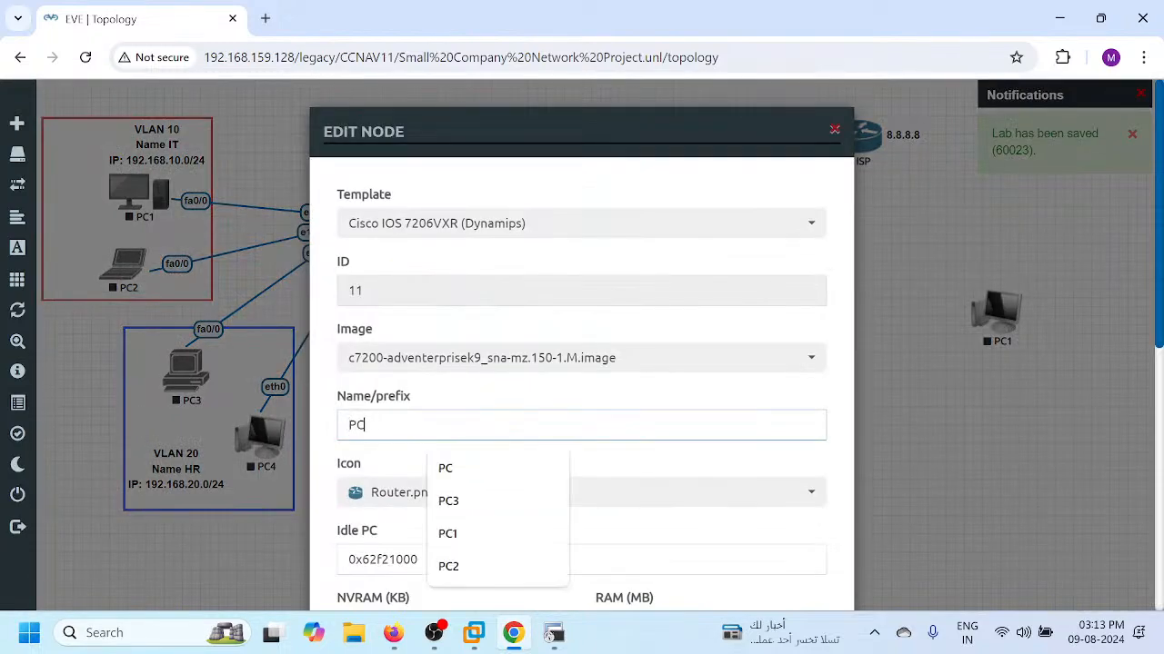
type("4")
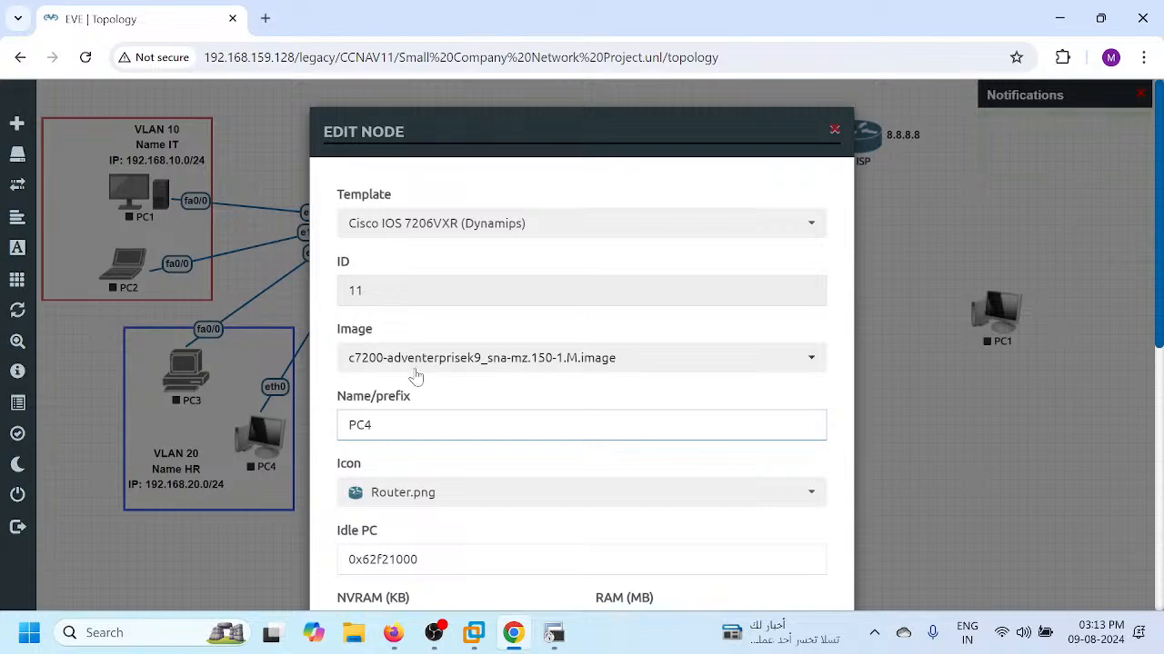
left_click(397, 491)
scroll(391, 442, "down", 3)
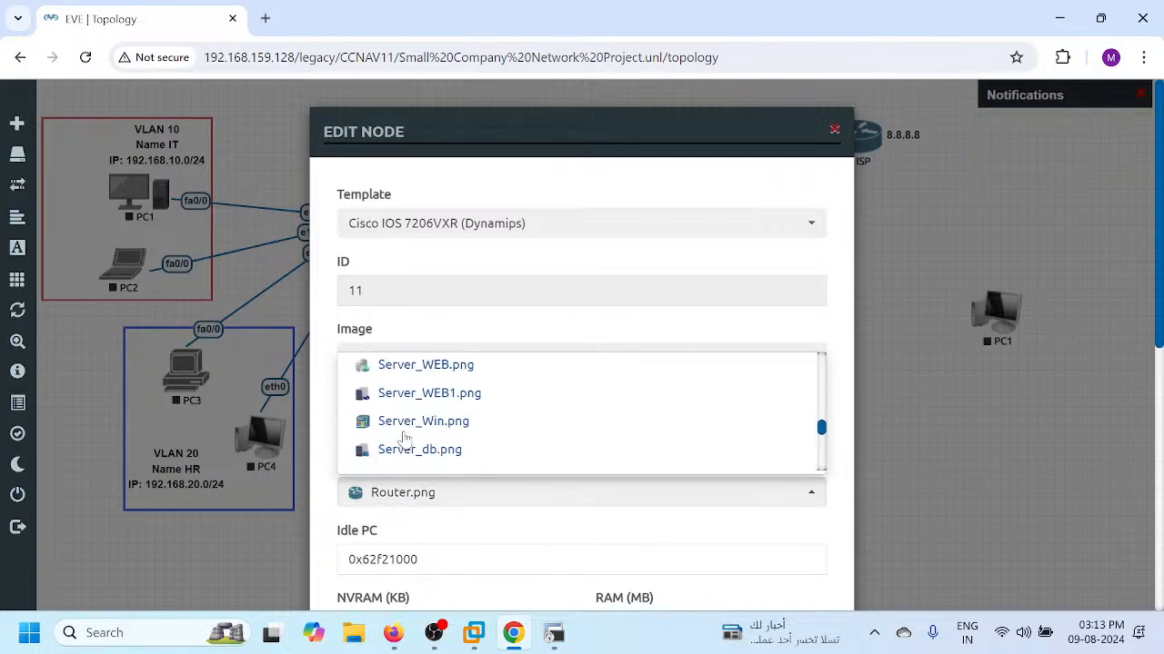
scroll(404, 439, "down", 5)
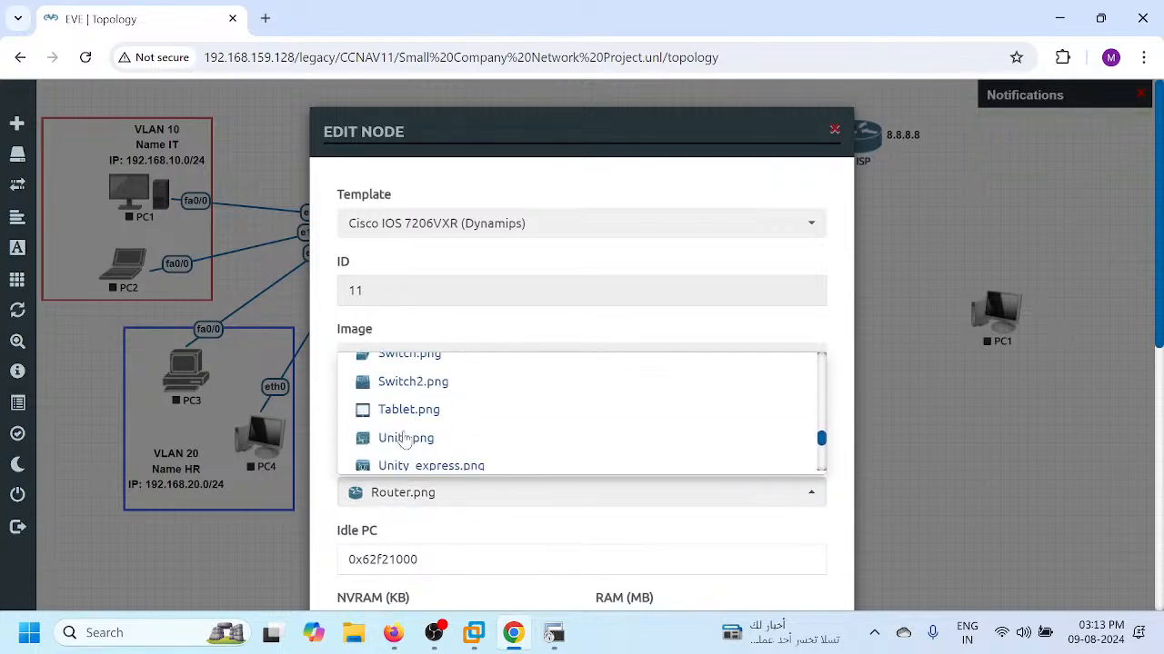
scroll(405, 439, "up", 10)
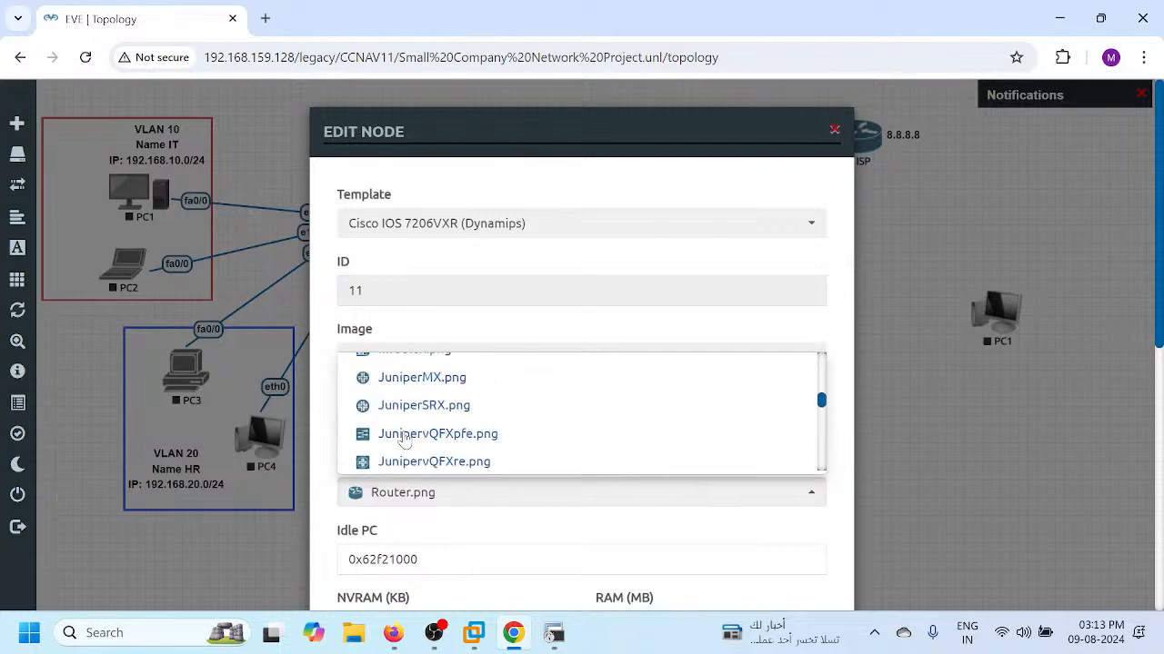
scroll(405, 439, "down", 2)
left_click(407, 449)
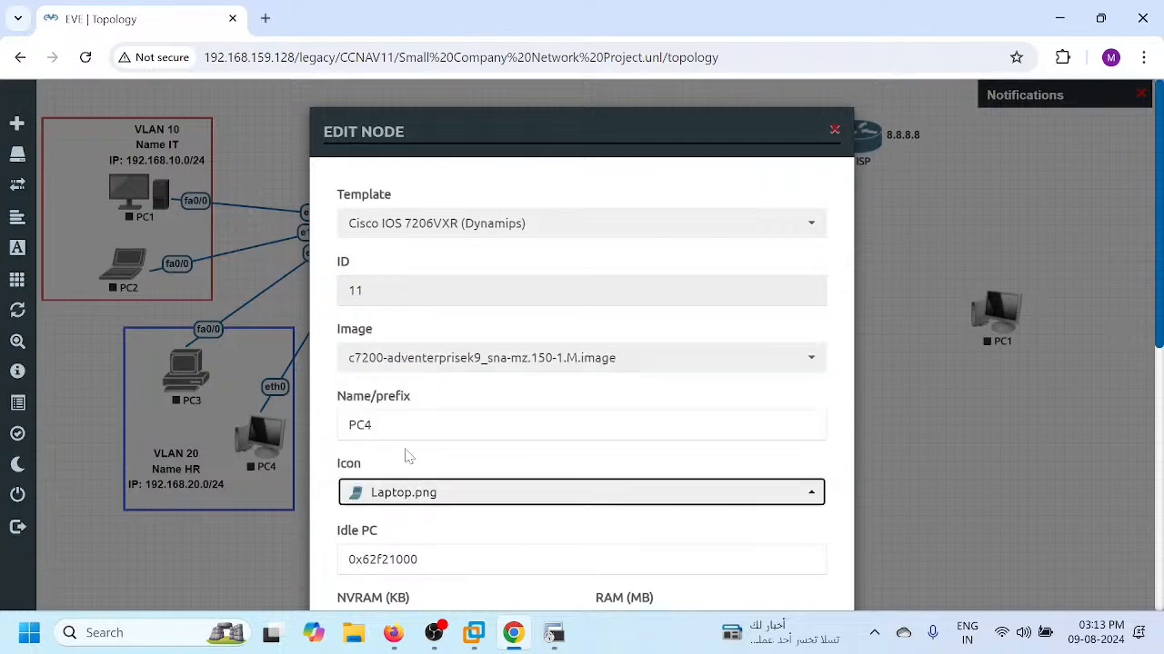
scroll(380, 546, "down", 5)
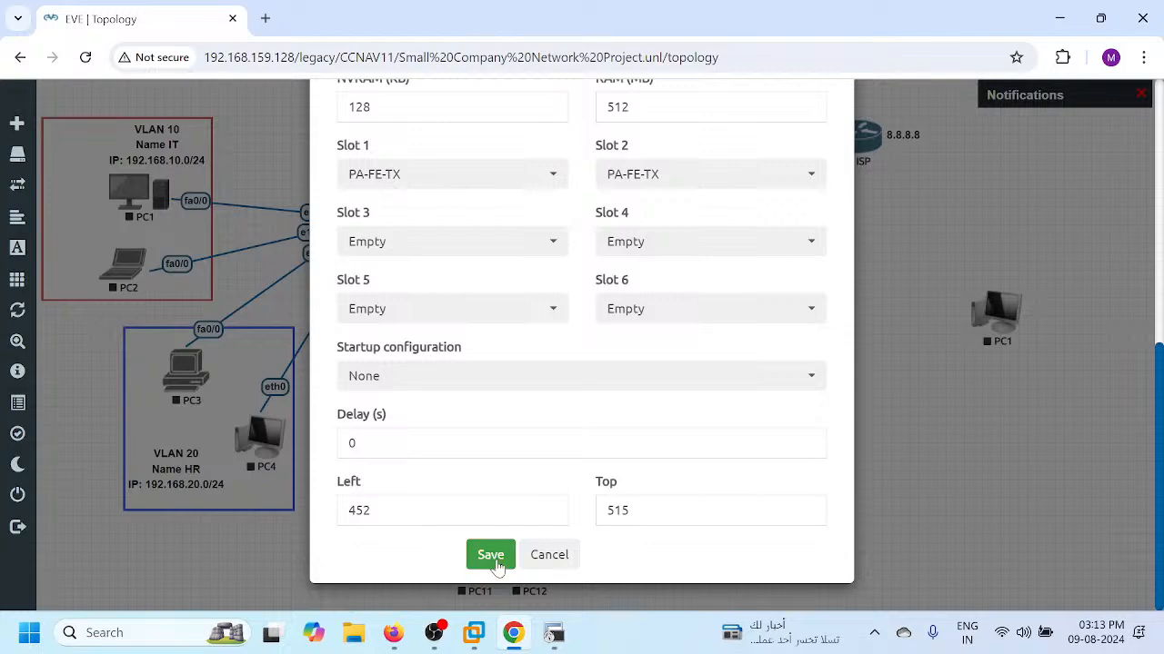
left_click(491, 556)
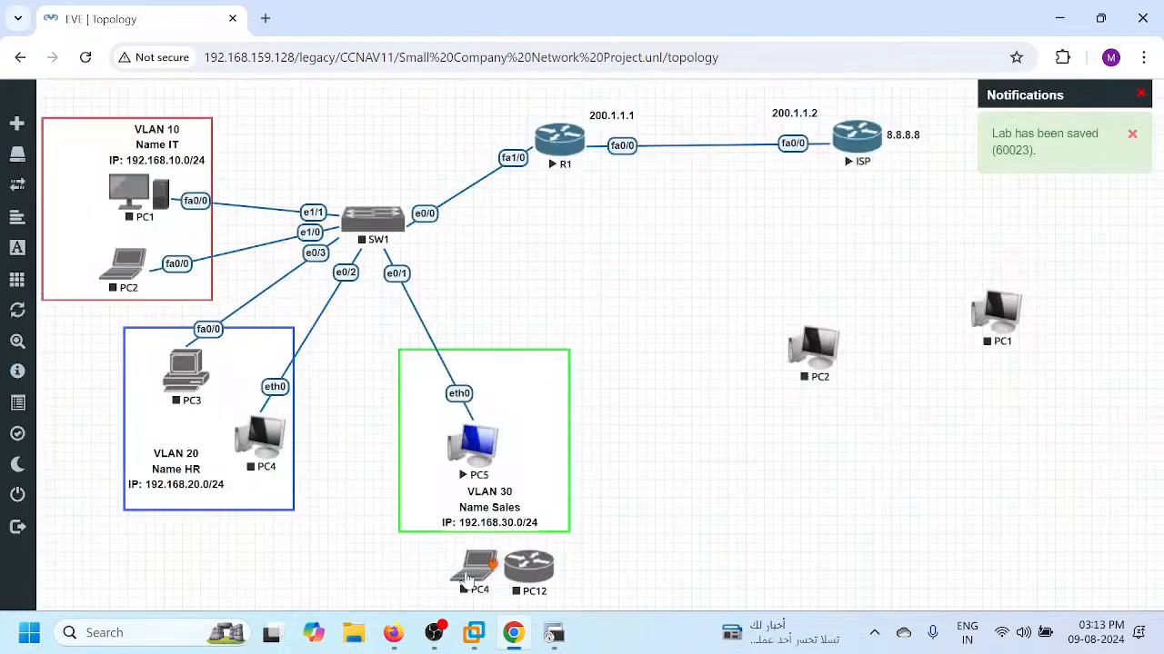
- Remove the old PC4's link to SW1, and connect the new laptop PC4's fa0/0 interface to e0/2 on the switch
left_click_drag(466, 579, 284, 515)
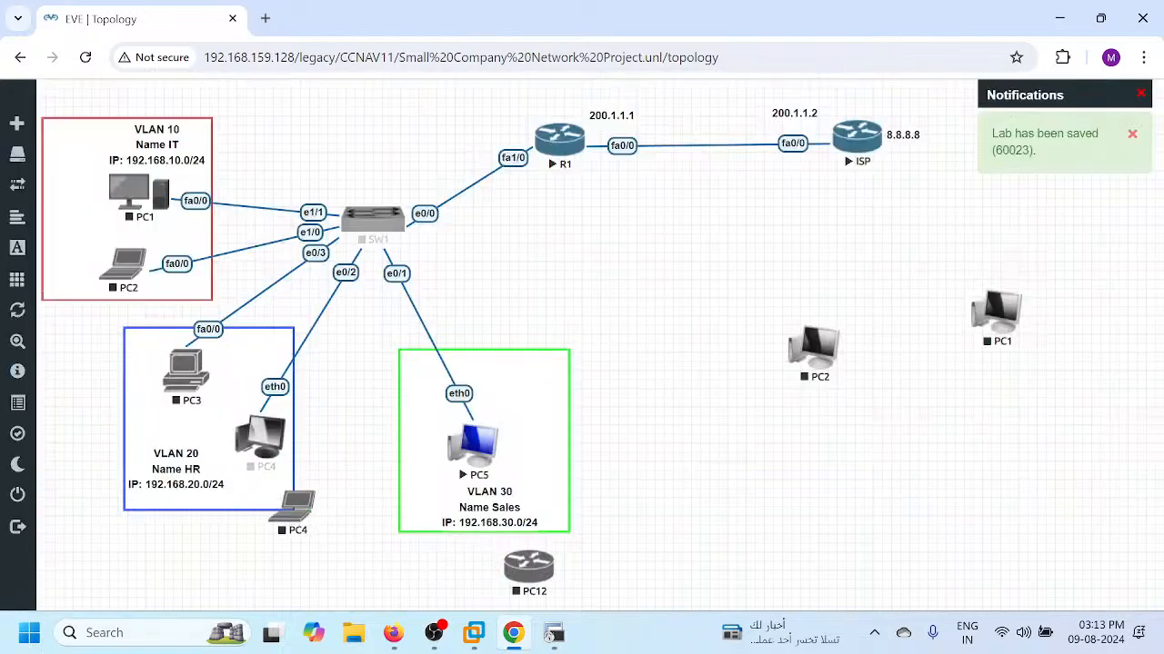
right_click(349, 276)
left_click(387, 313)
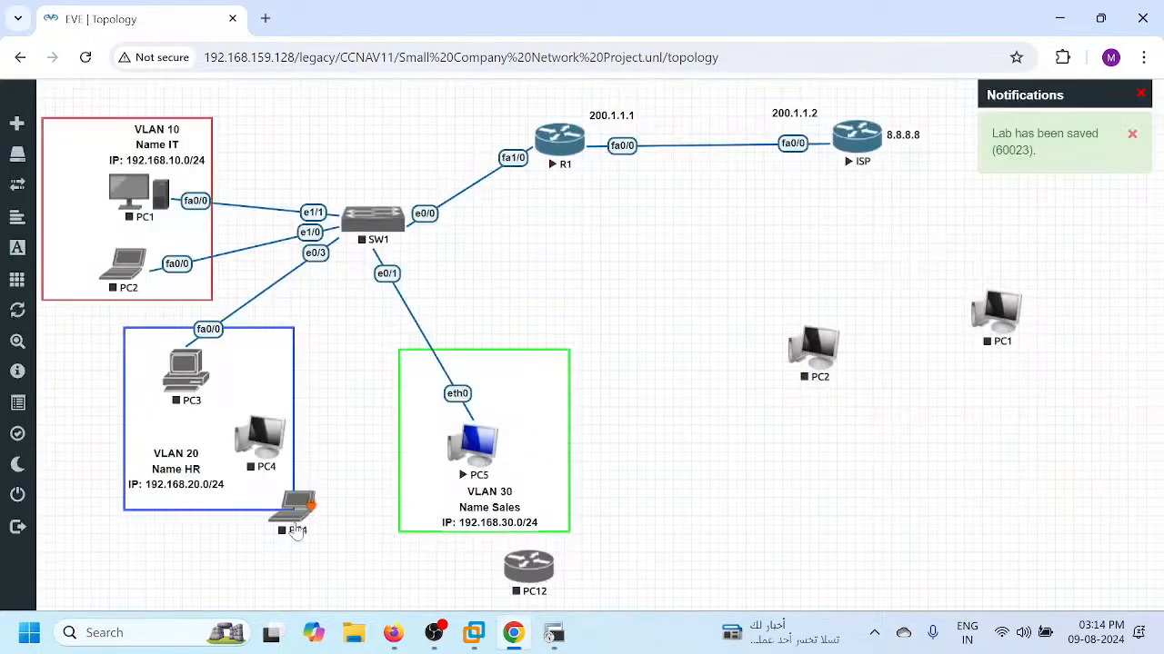
left_click_drag(297, 530, 363, 223)
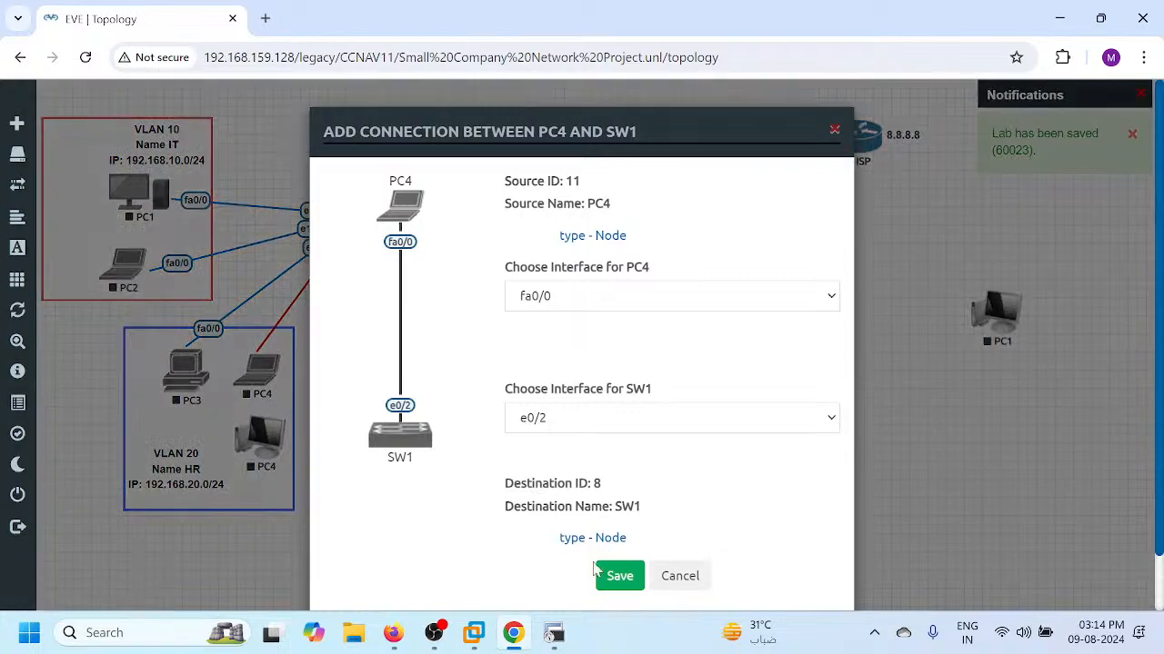
left_click(619, 578)
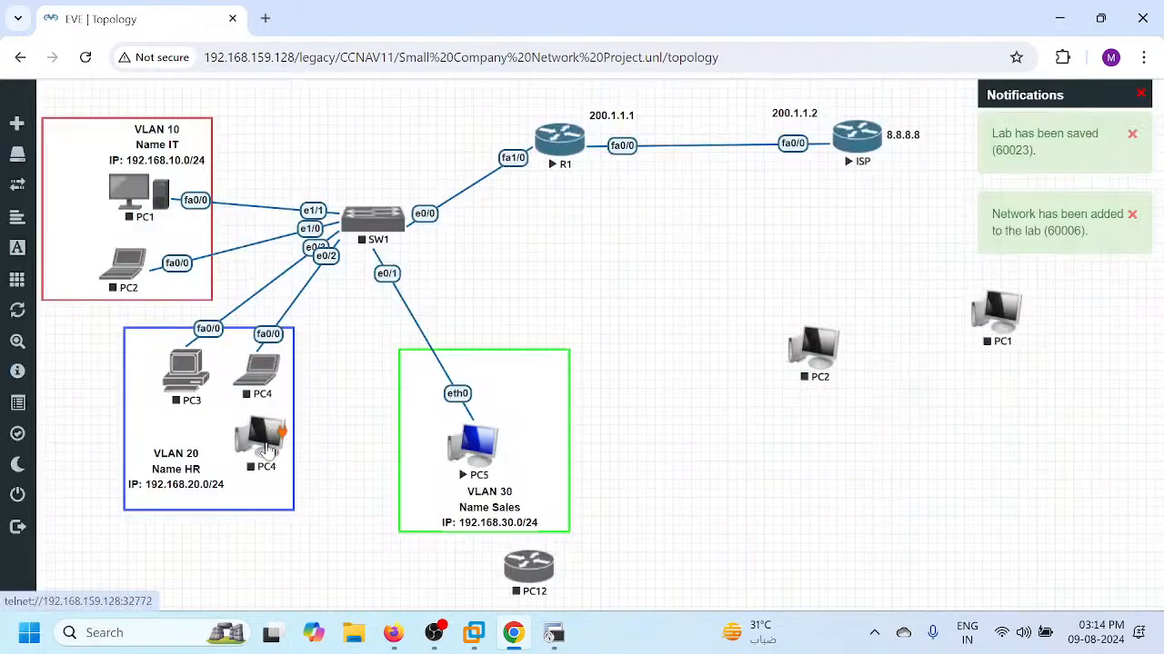
- Move the old PC4 desktop node out of the VLAN 20 box and delete it
left_click_drag(264, 450, 861, 429)
right_click(868, 427)
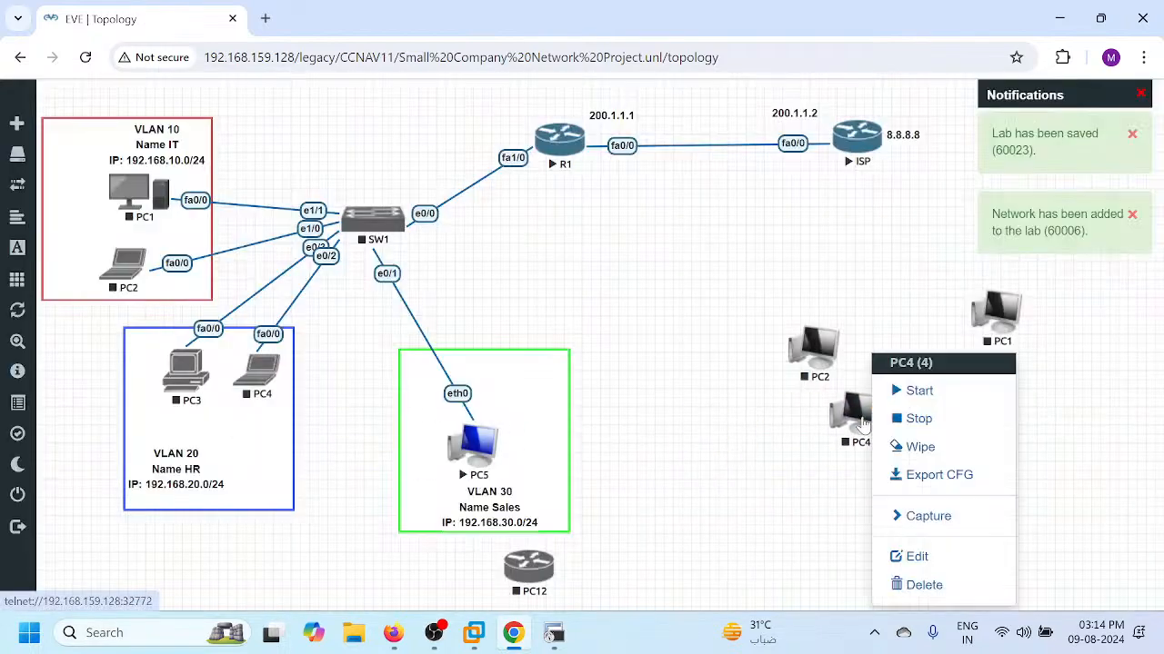
left_click(924, 584)
left_click(524, 217)
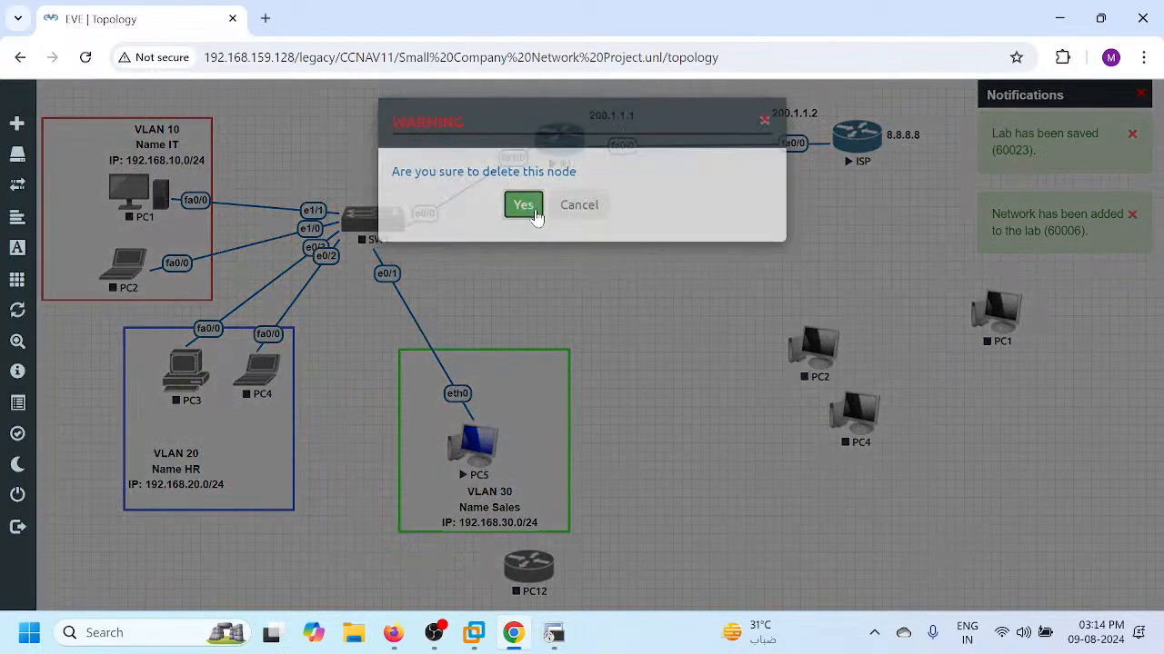
- Delete the unconnected old PC1 and PC2 nodes together, and reposition PC4 and PC3 slightly lower in the VLAN 20 box
left_click_drag(988, 324, 1071, 382)
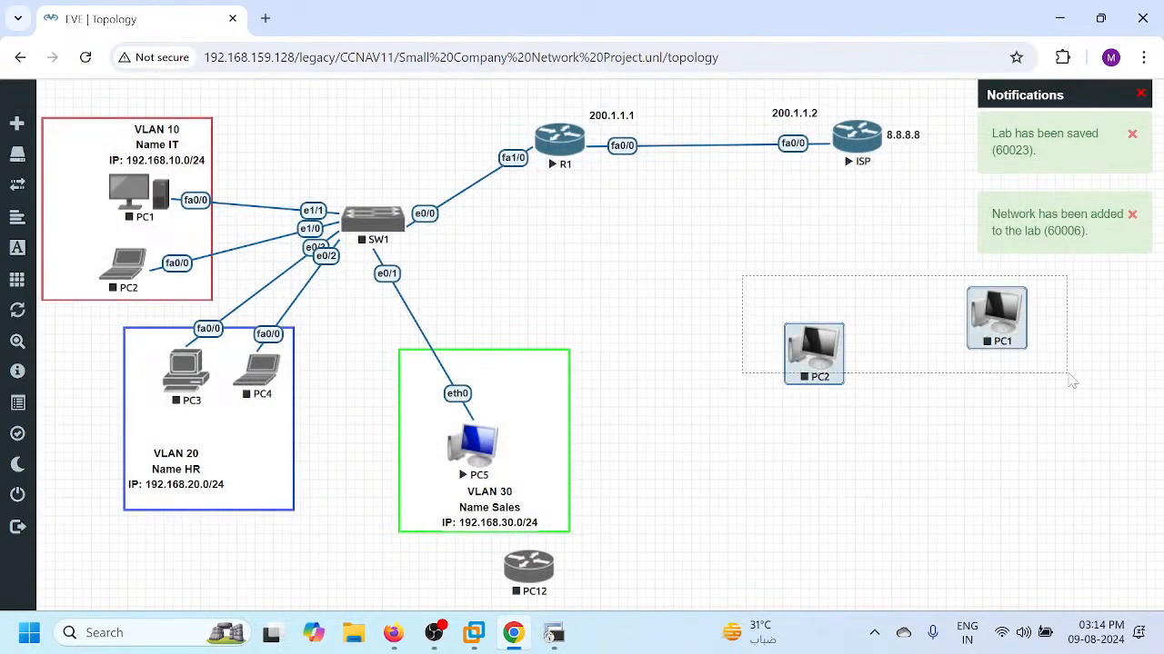
right_click(988, 329)
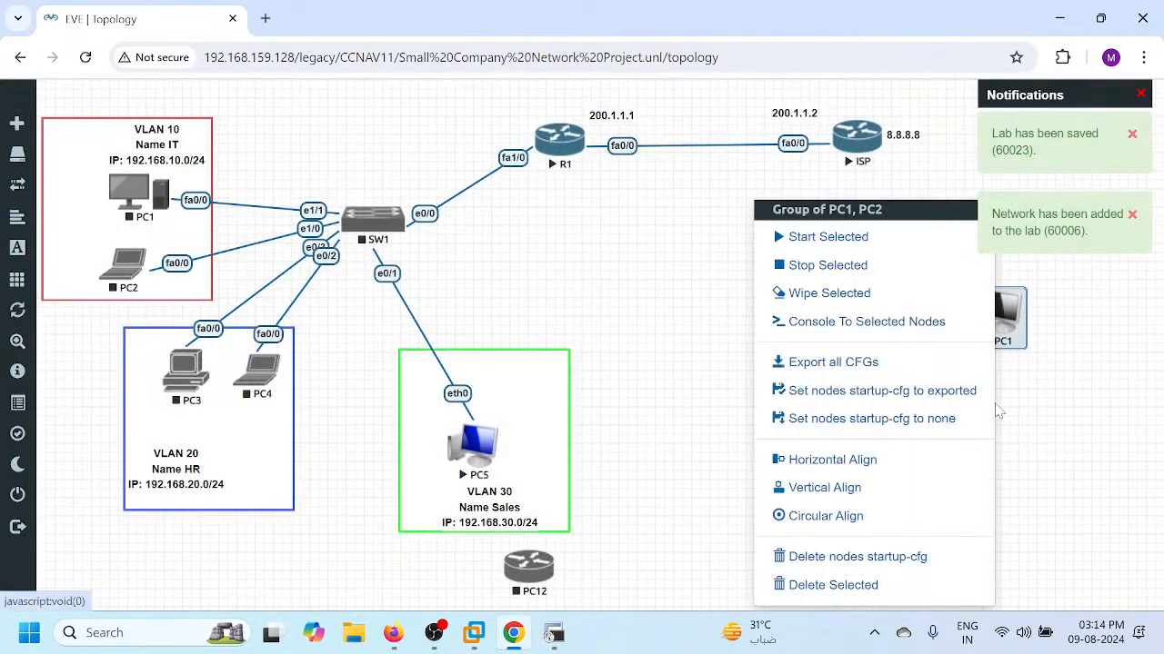
left_click(834, 597)
left_click(522, 215)
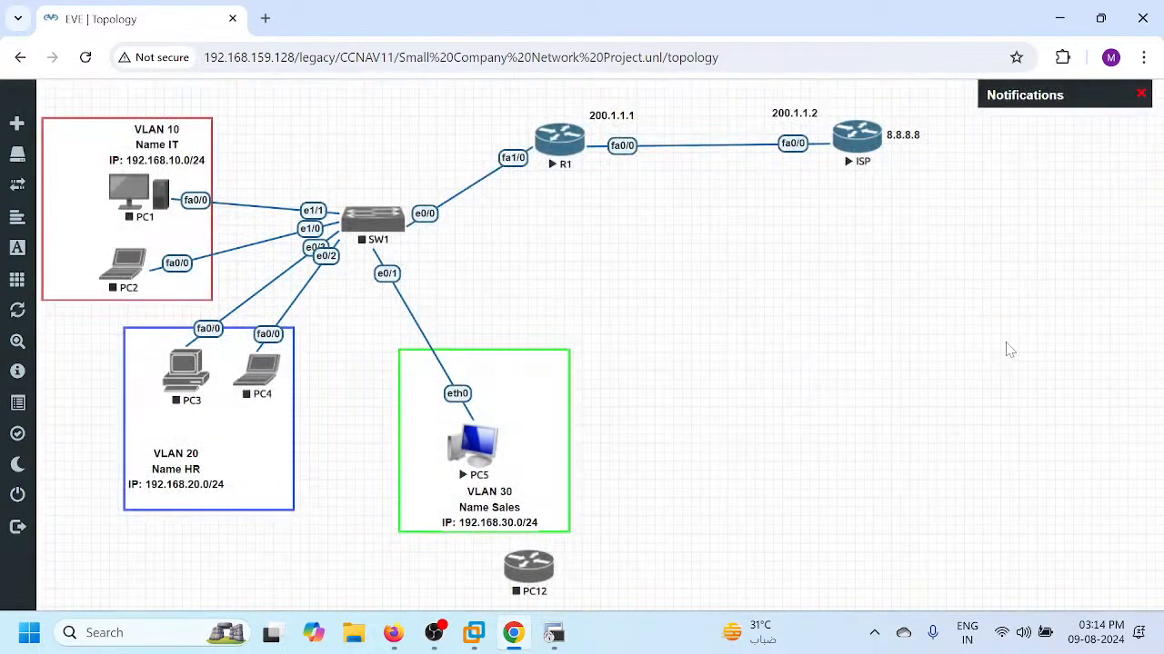
left_click_drag(255, 407, 250, 444)
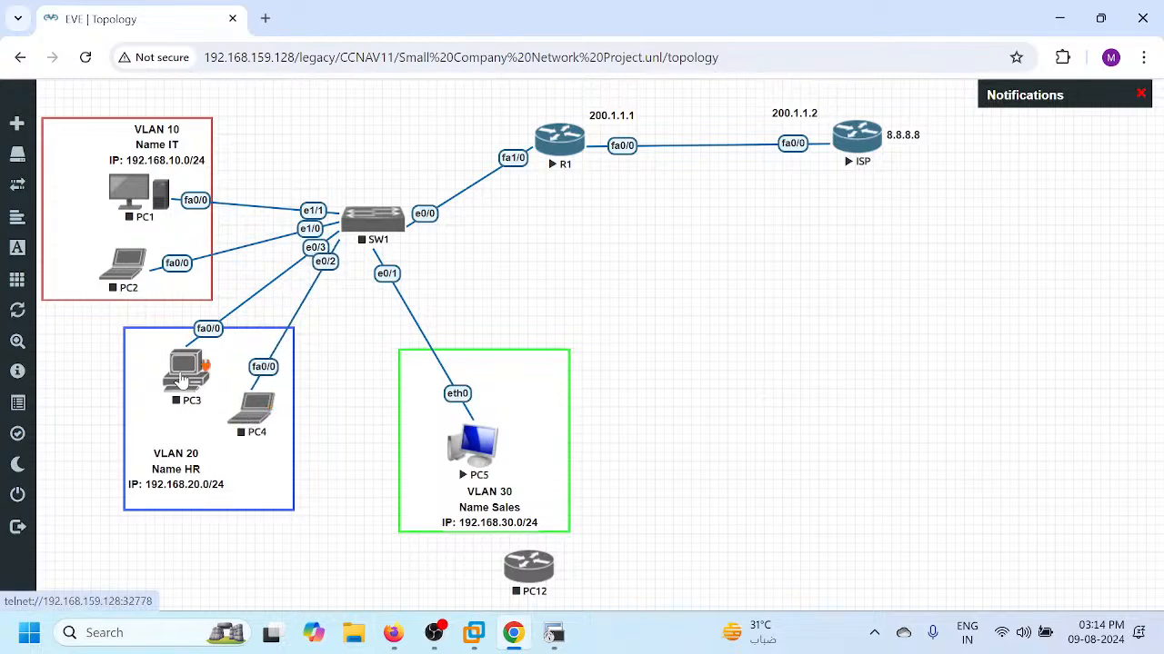
left_click_drag(180, 379, 163, 397)
- Stop the old PC5 node in VLAN 30 and delete it from the topology
right_click(478, 449)
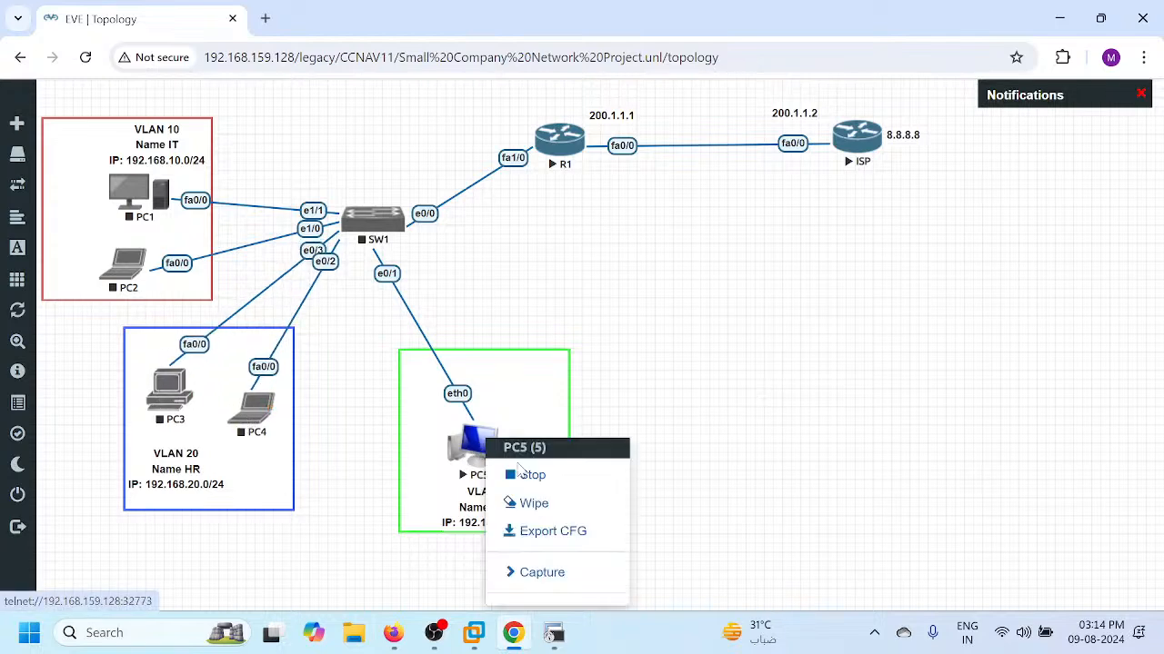
left_click(521, 475)
right_click(478, 449)
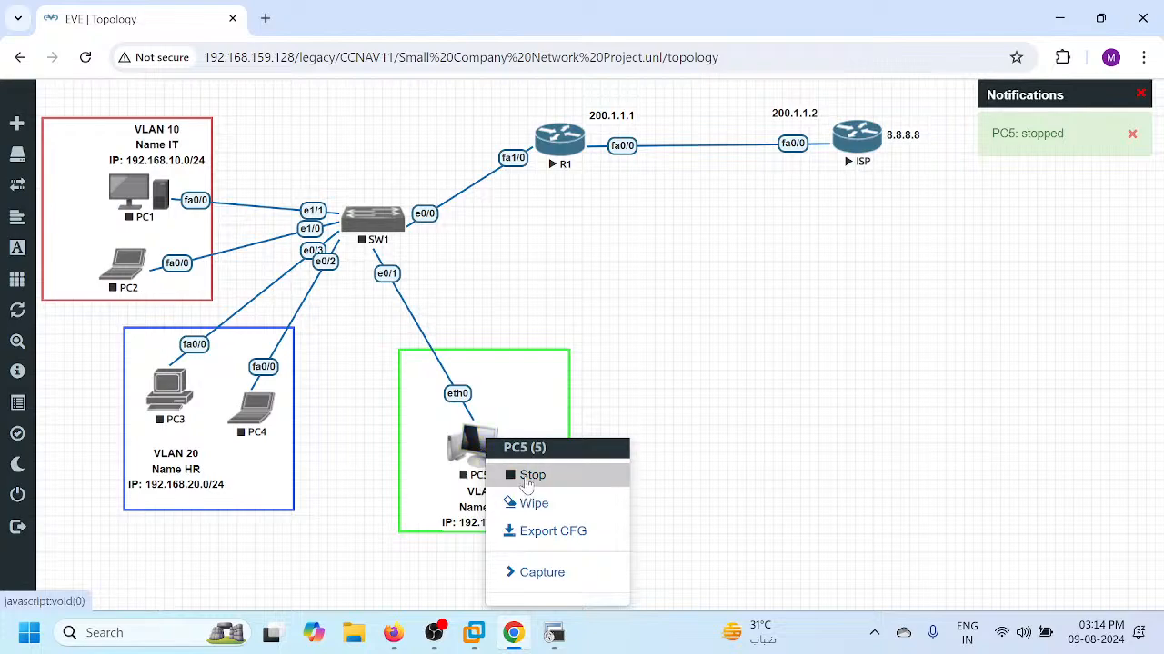
left_click(758, 434)
right_click(462, 457)
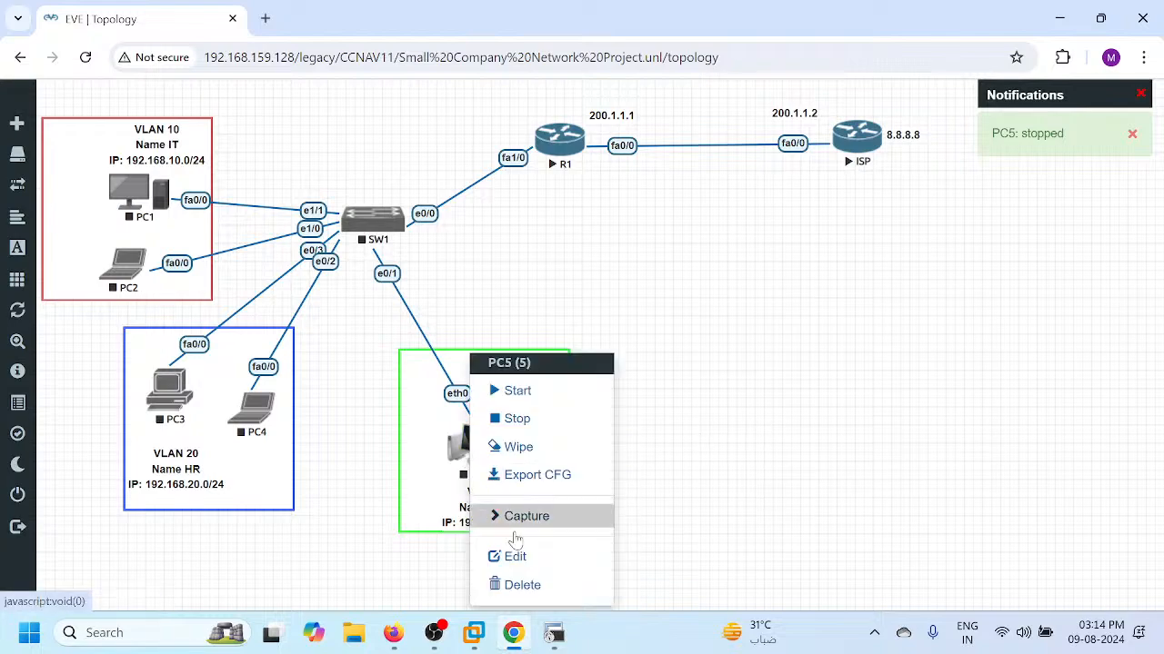
left_click(525, 583)
left_click(527, 219)
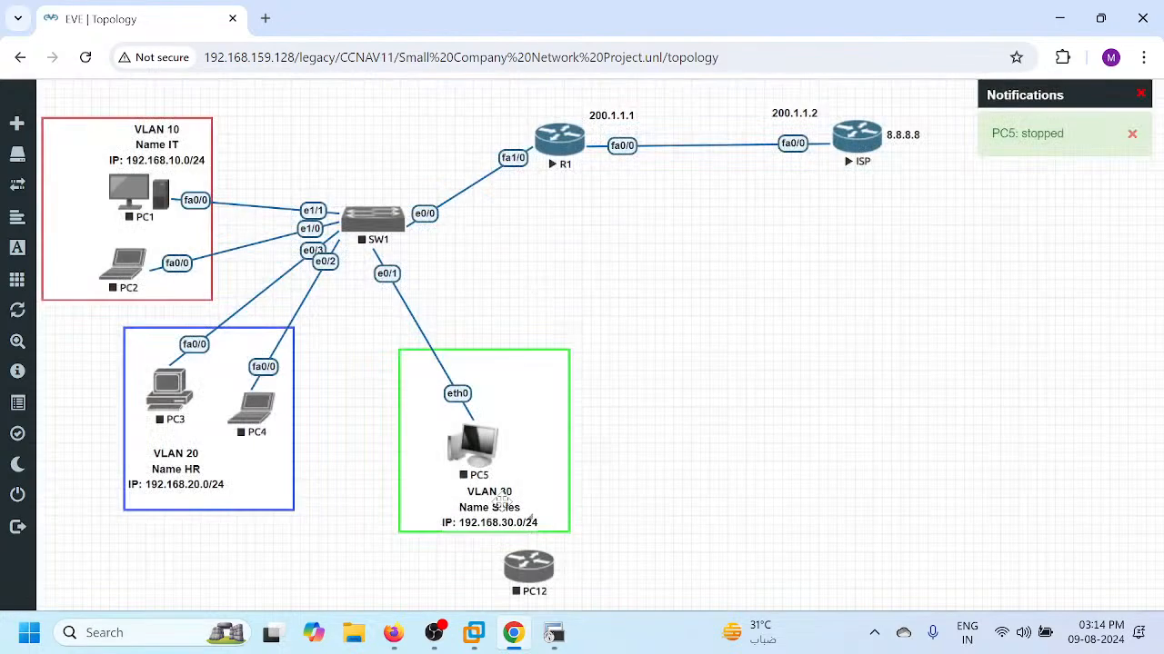
- Place the PC12 node inside the VLAN 30 box, rename it as PC5, and give it a desktop monitor icon
left_click_drag(532, 571, 485, 435)
right_click(498, 439)
left_click(551, 557)
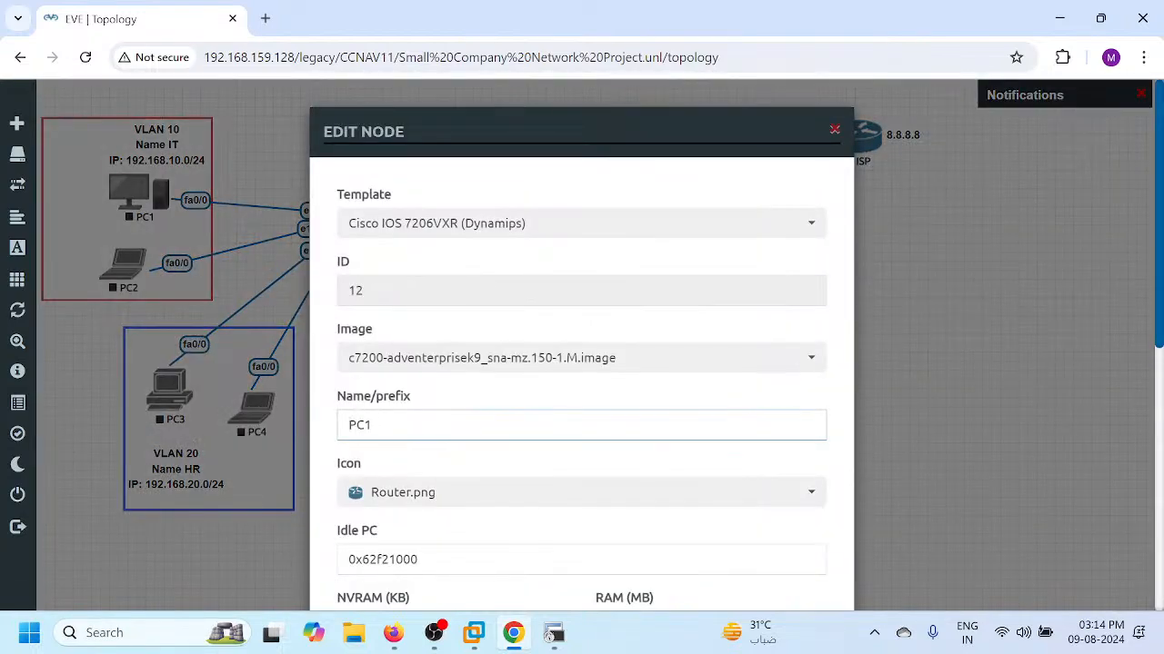
key("BackSpace")
type("5")
left_click(422, 493)
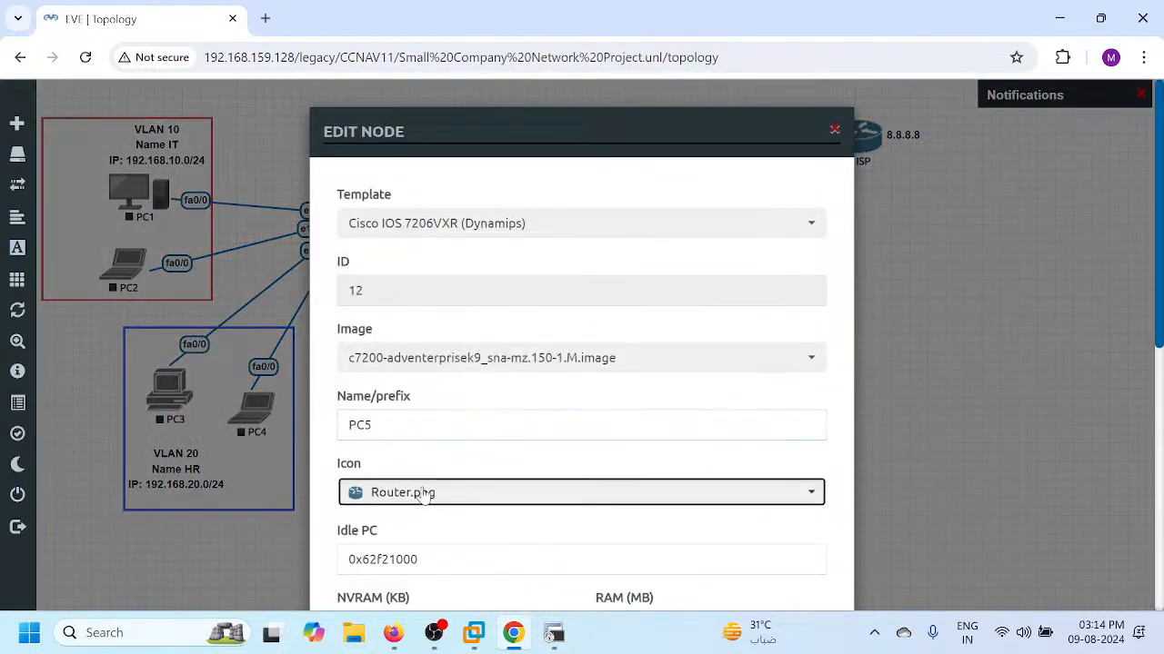
scroll(414, 424, "up", 3)
scroll(413, 425, "up", 10)
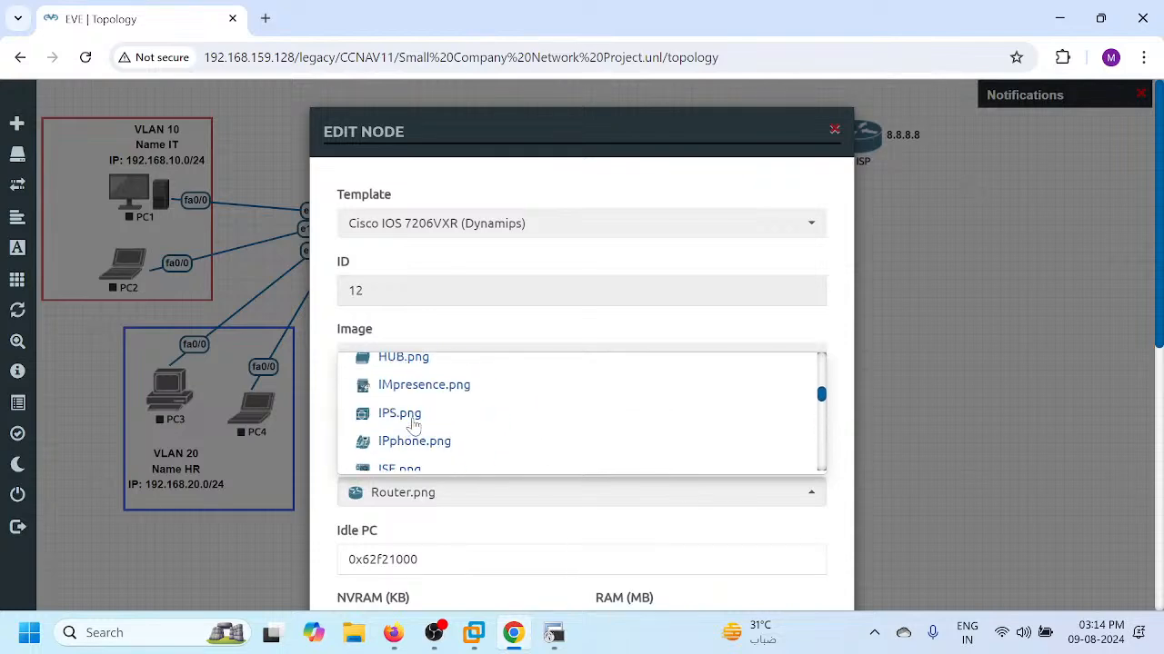
scroll(413, 424, "up", 5)
scroll(415, 421, "down", 1)
left_click(417, 450)
scroll(438, 469, "down", 5)
left_click(490, 557)
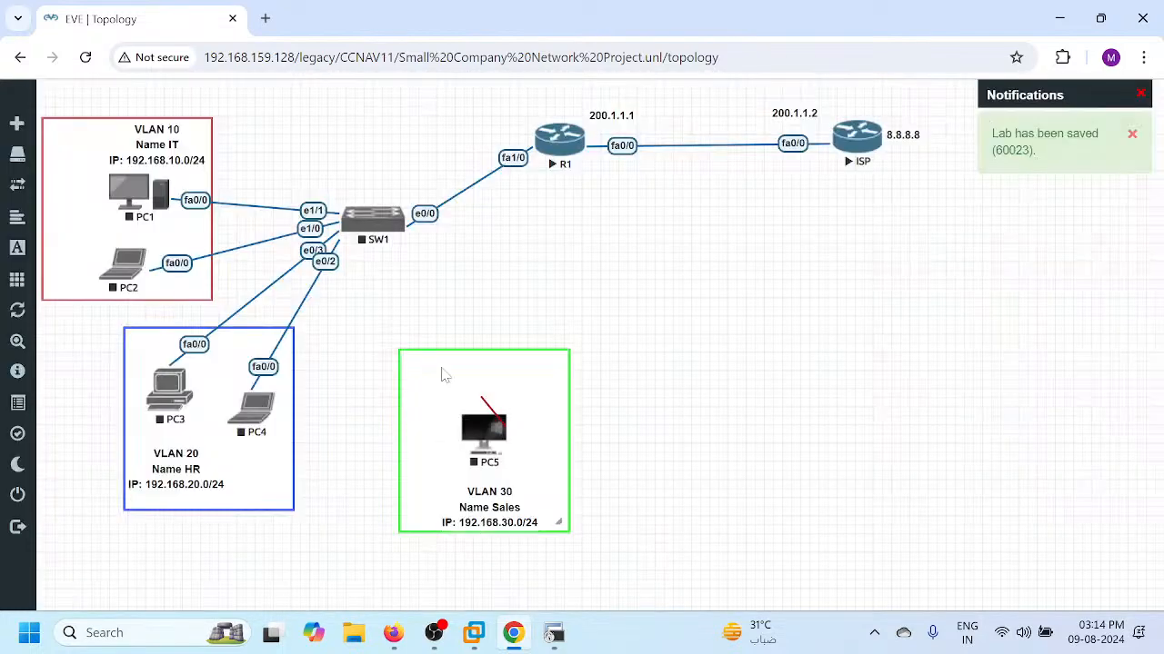
- Connect the new PC5's fa0/0 interface to e0/1 on SW1
left_click_drag(444, 375, 374, 222)
left_click(625, 575)
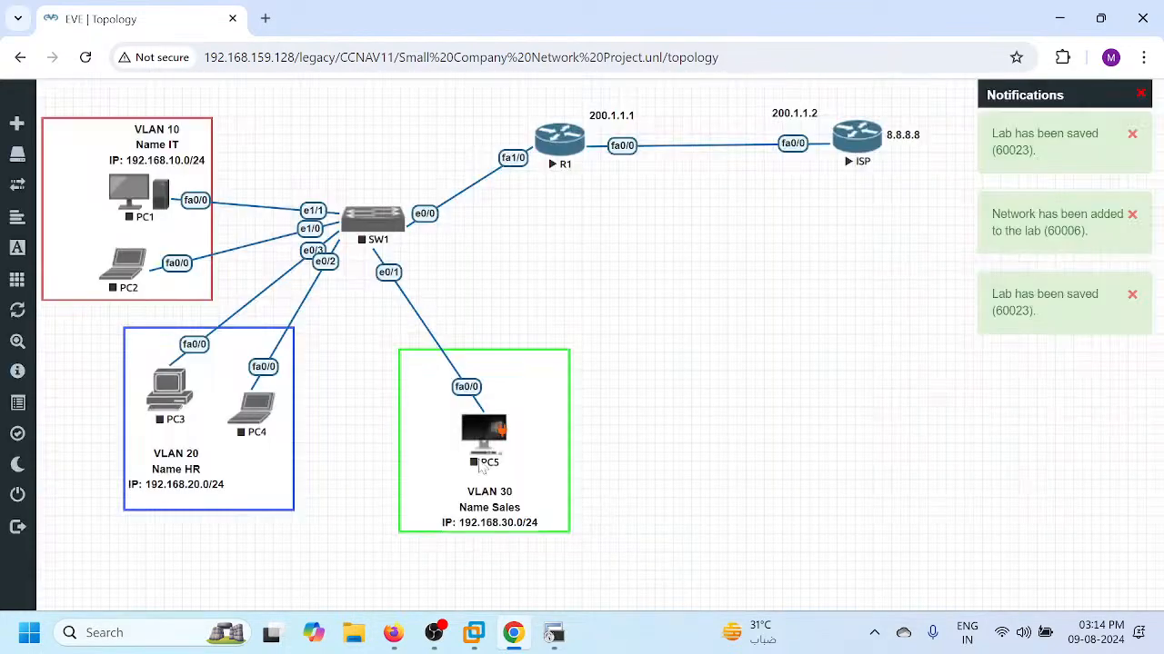
- Start the PC1, PC2, SW1, PC3 and PC4 nodes and reload the topology page to refresh their status
right_click(127, 189)
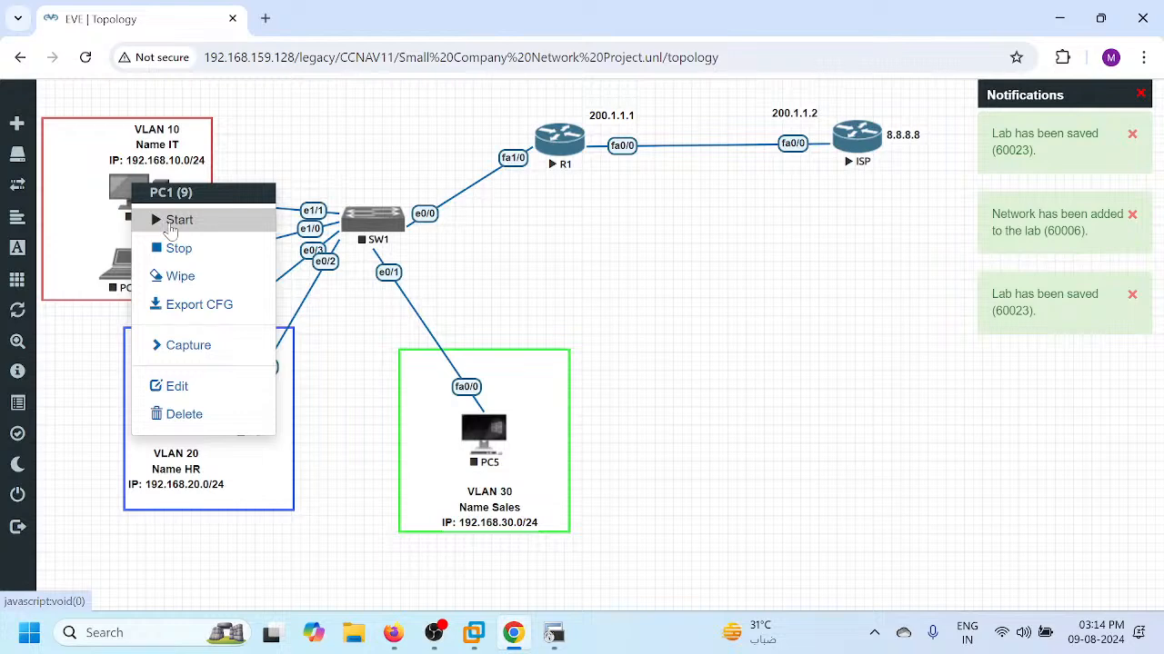
left_click(173, 224)
right_click(141, 273)
left_click(157, 309)
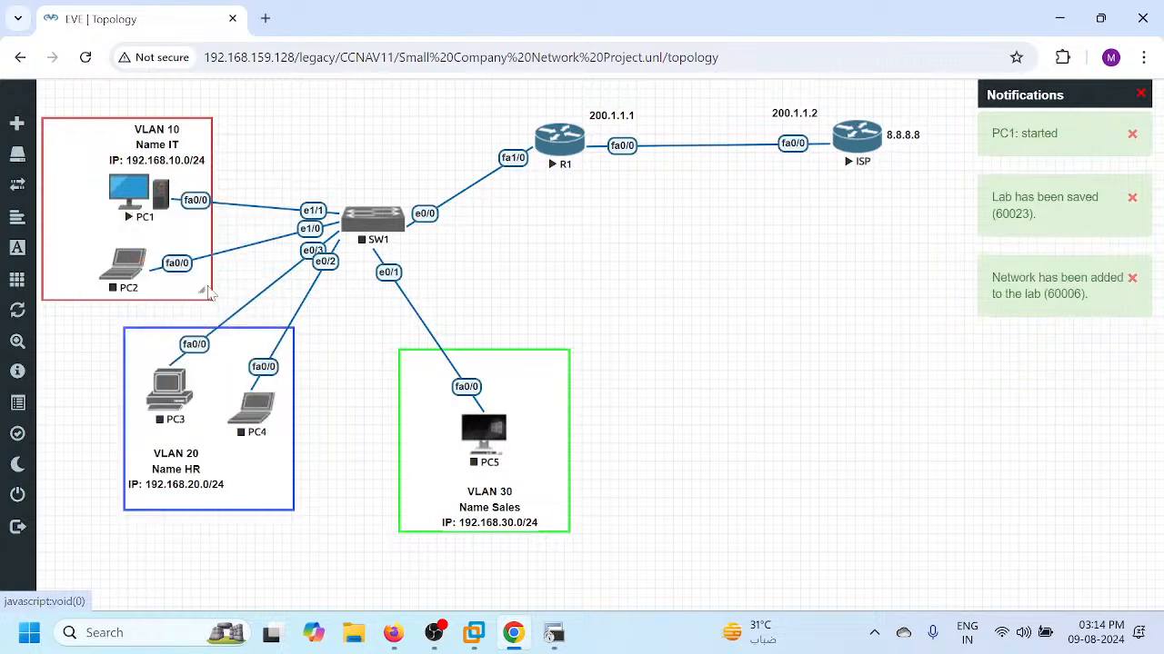
right_click(358, 226)
left_click(404, 260)
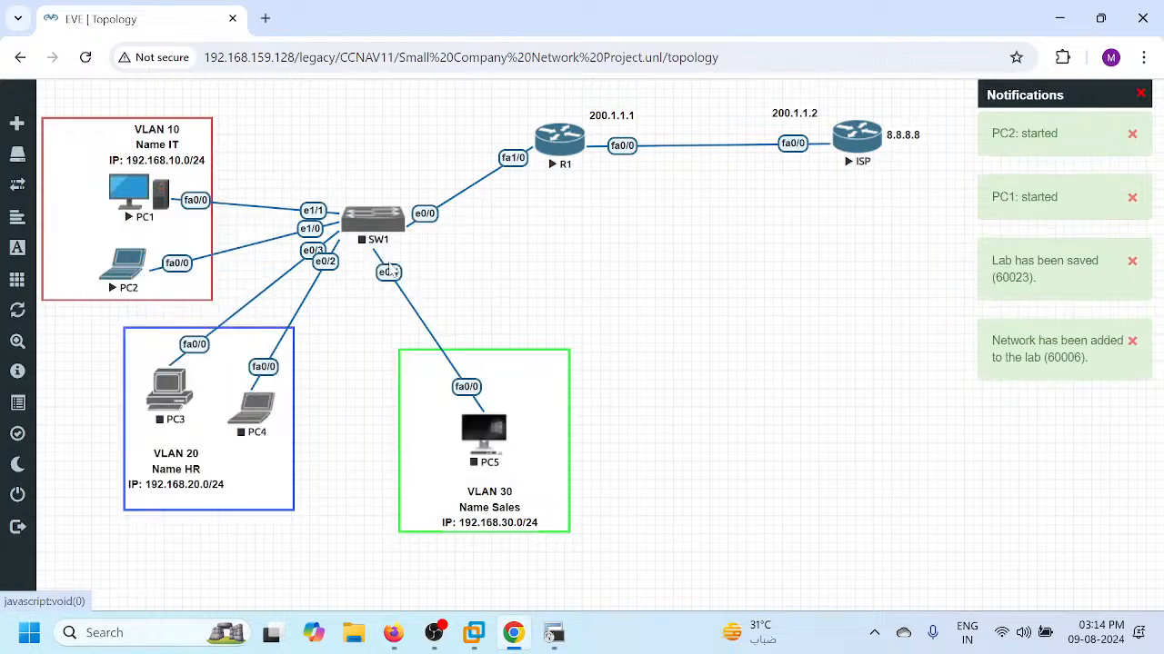
right_click(168, 391)
left_click(205, 391)
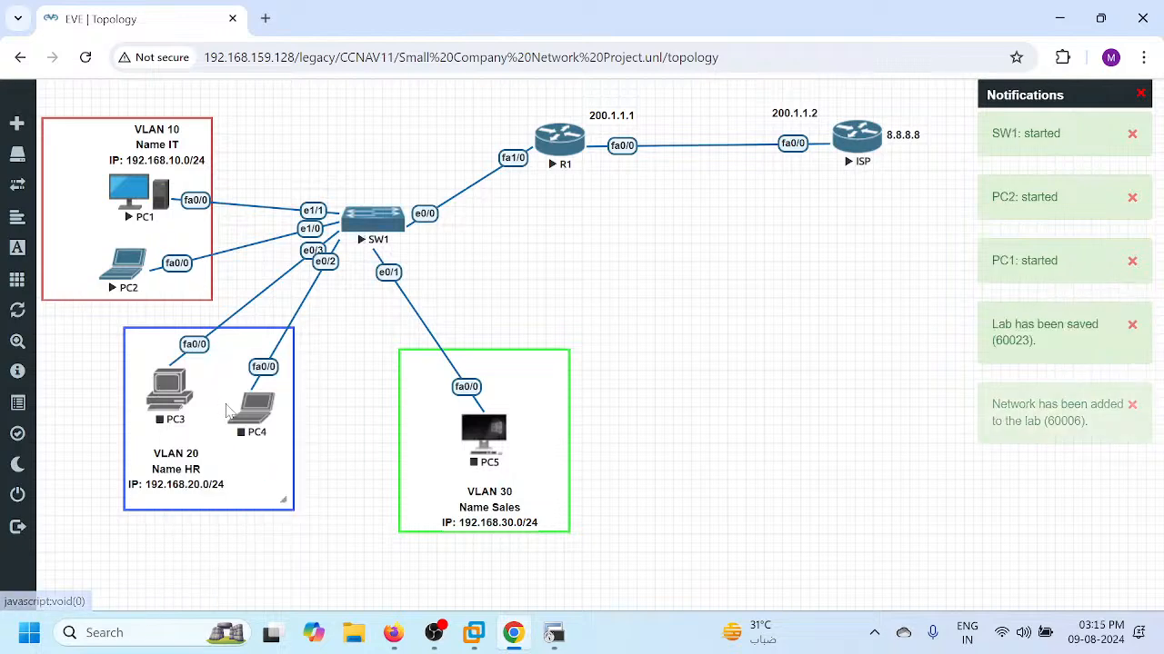
right_click(259, 406)
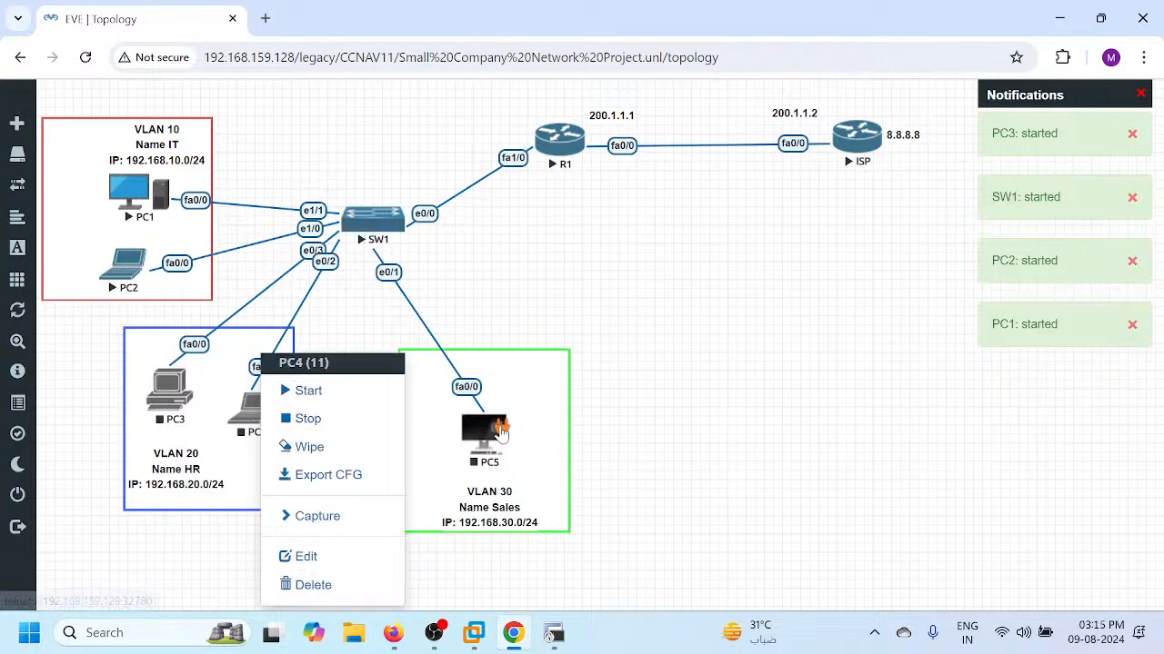
left_click(308, 390)
mouse_move(23, 83)
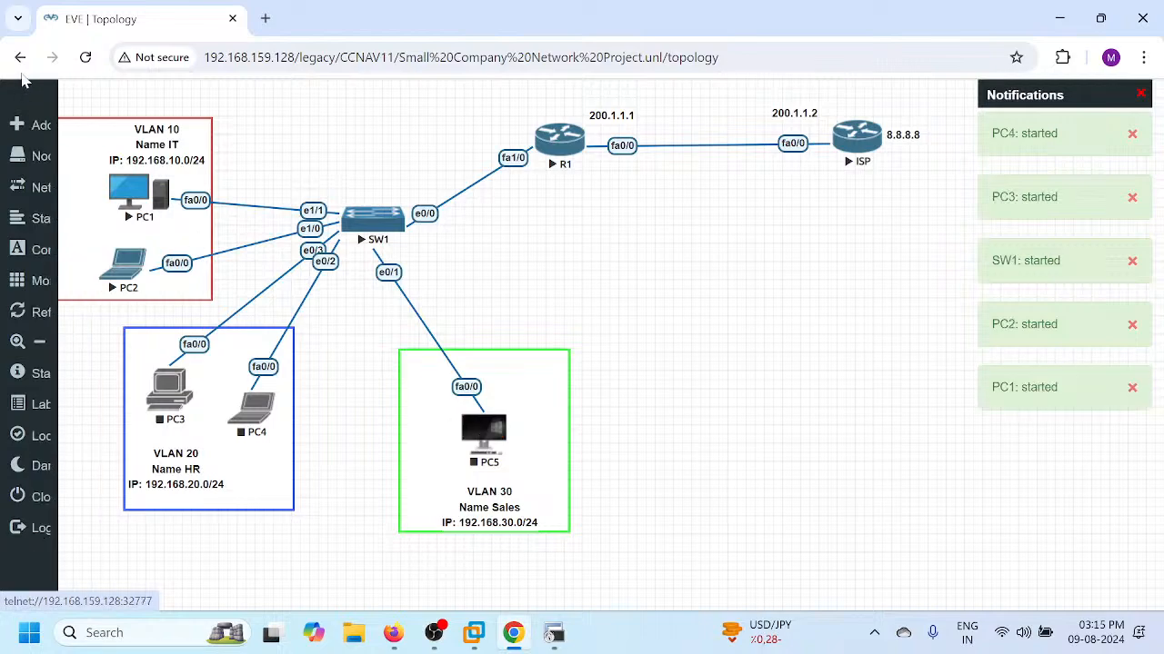
left_click(85, 57)
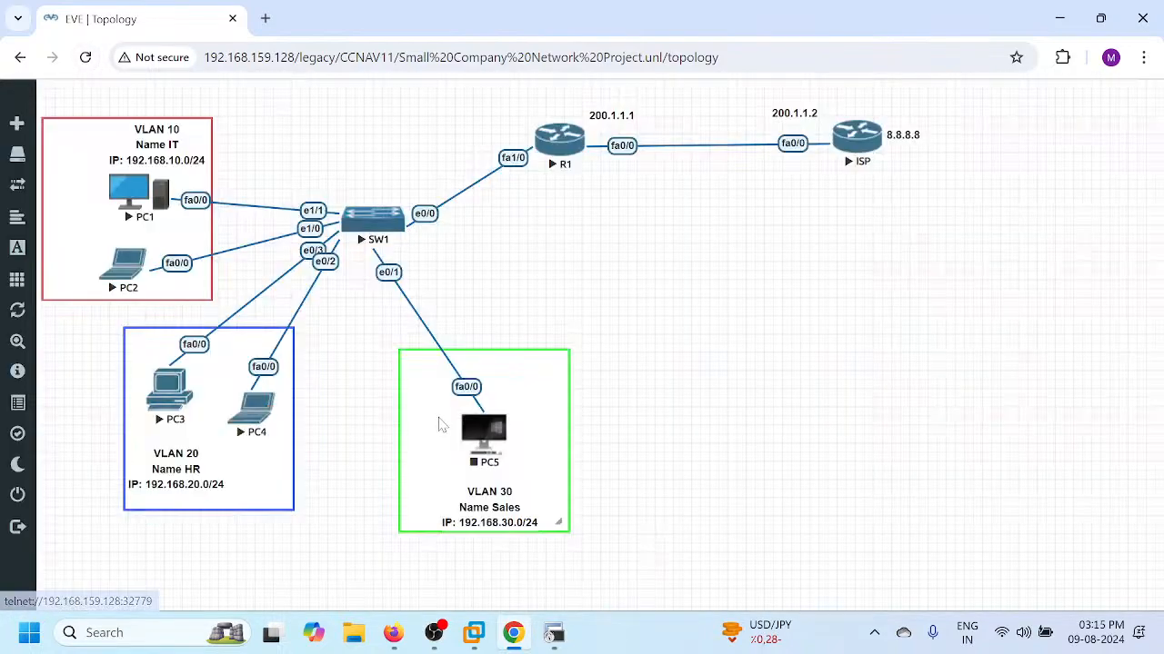
- Start the PC5 node in the VLAN 30 box
right_click(469, 425)
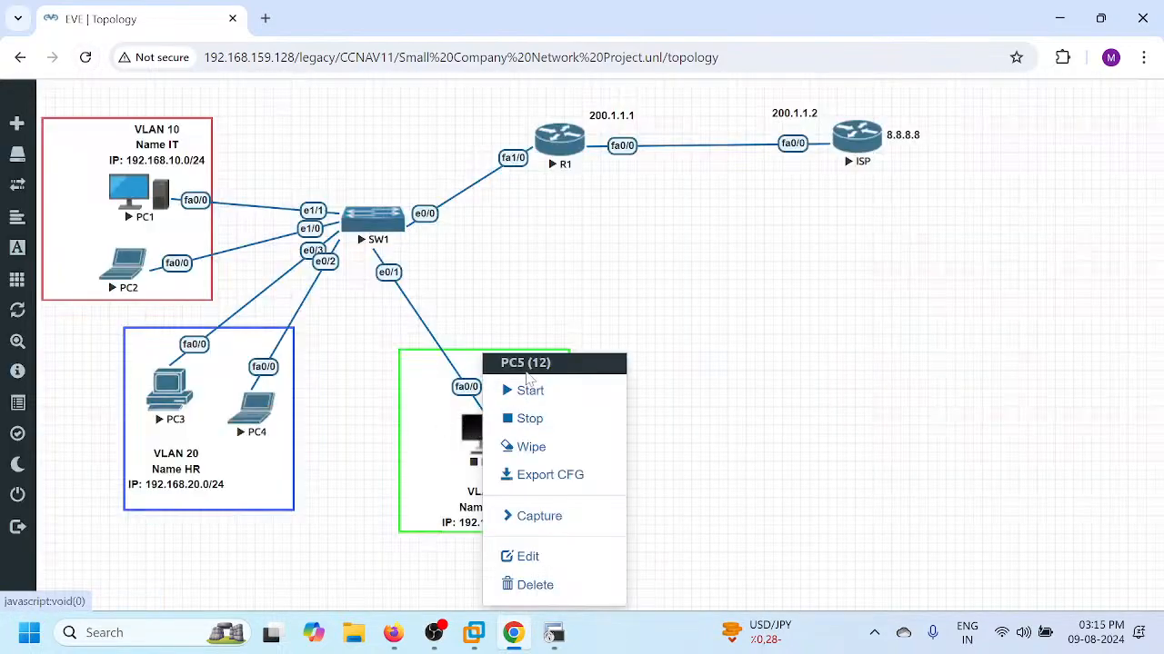
left_click(530, 390)
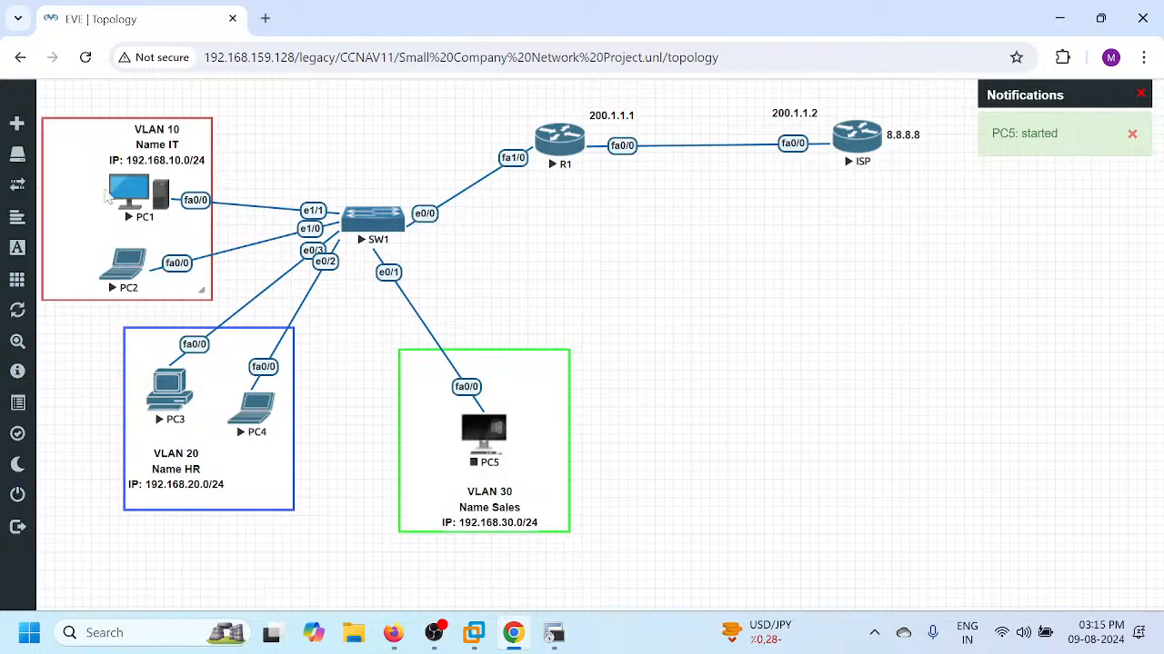
- Switch to SecureCRT and reconnect the console sessions of SW1, R1, ISP, PC1 and PC2
left_click(553, 633)
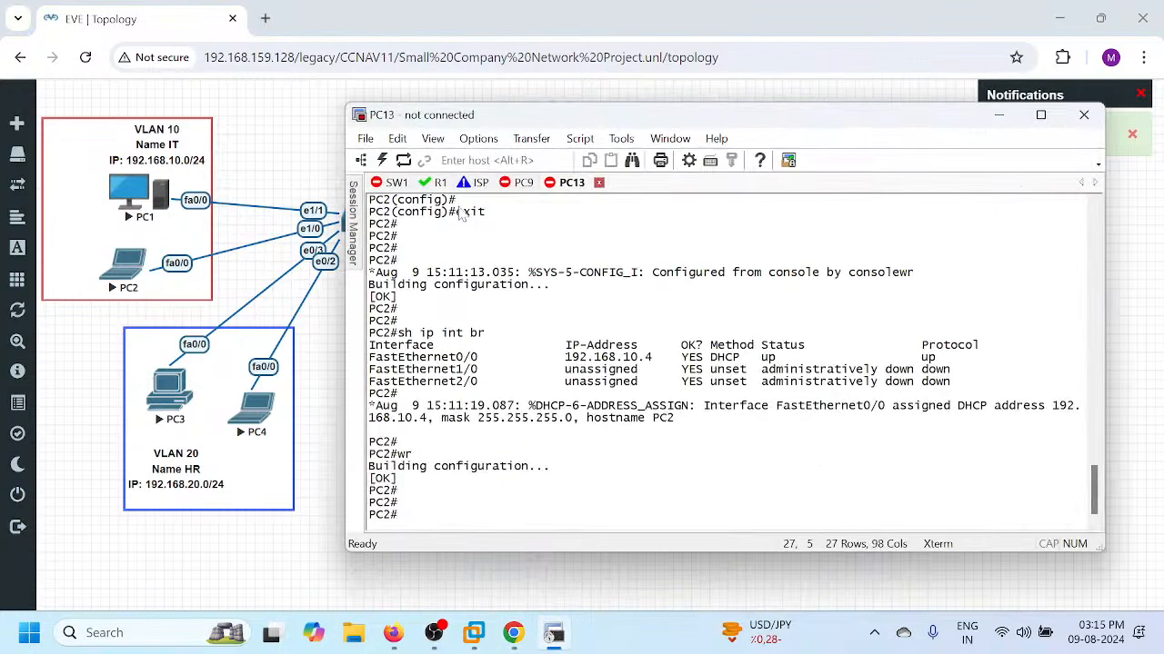
left_click(391, 182)
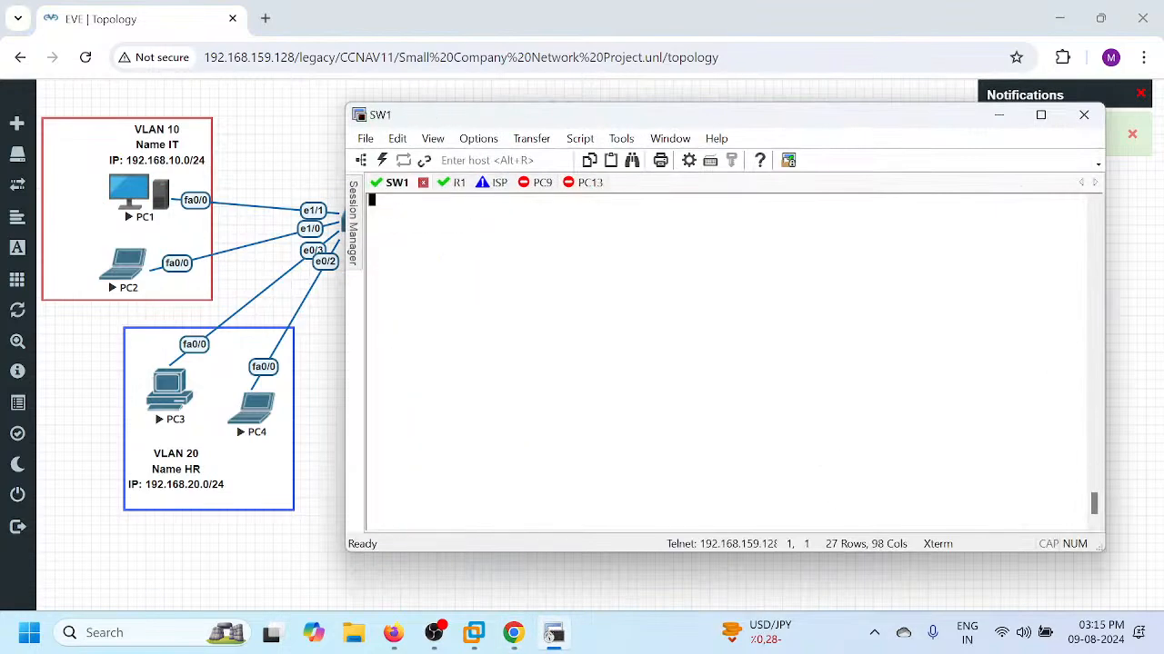
left_click(457, 184)
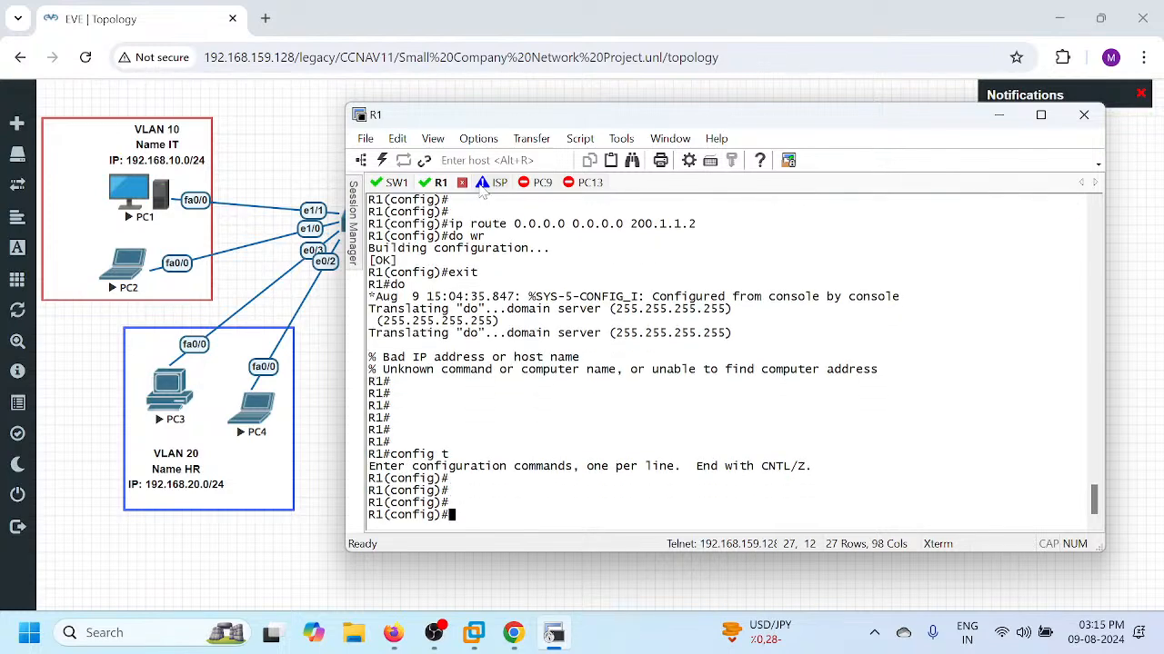
left_click(482, 188)
left_click(539, 184)
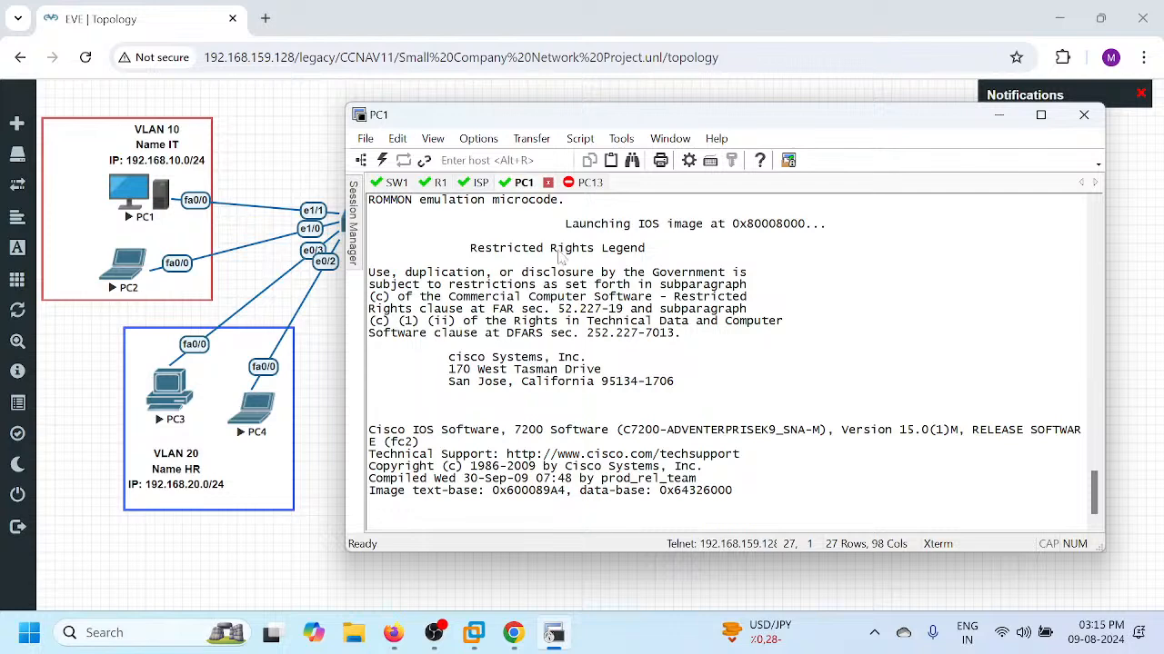
left_click(589, 183)
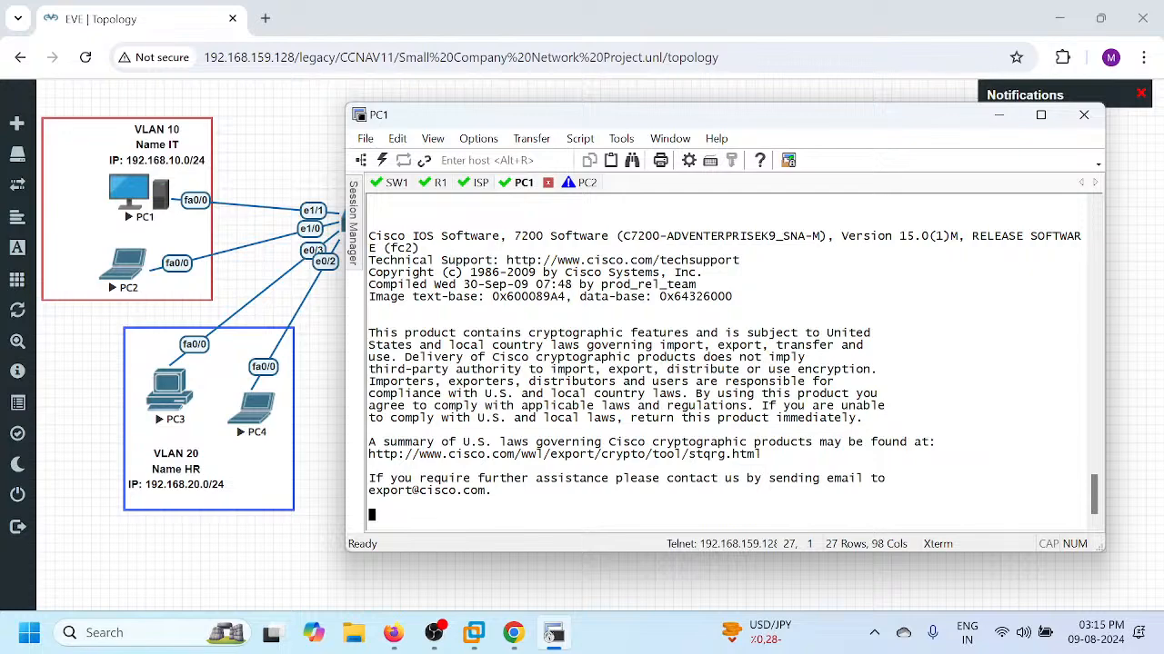
- Answer no to the initial configuration dialog on the PC1 and PC2 consoles
key("Return")
key("Return")
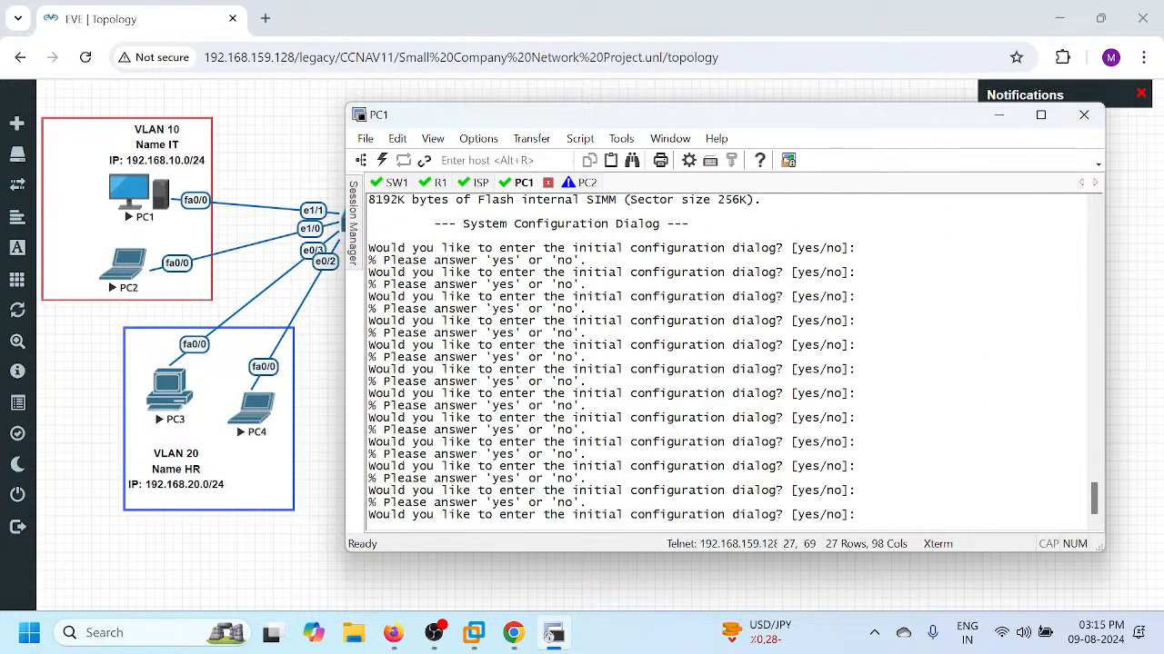
key("Return")
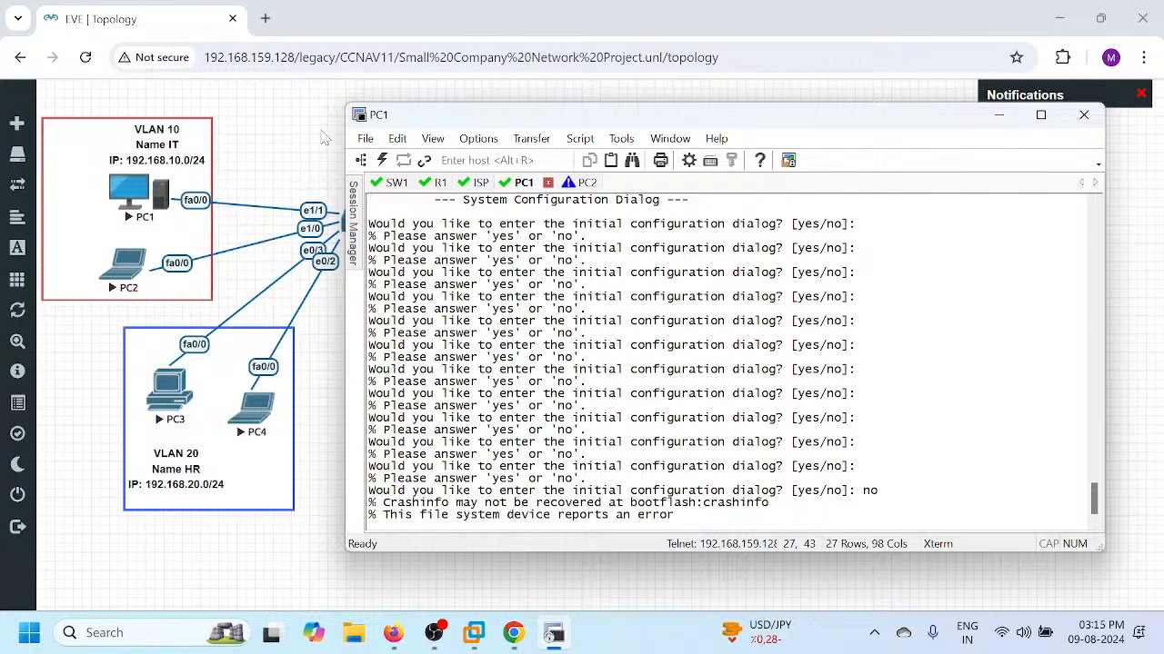
left_click(585, 183)
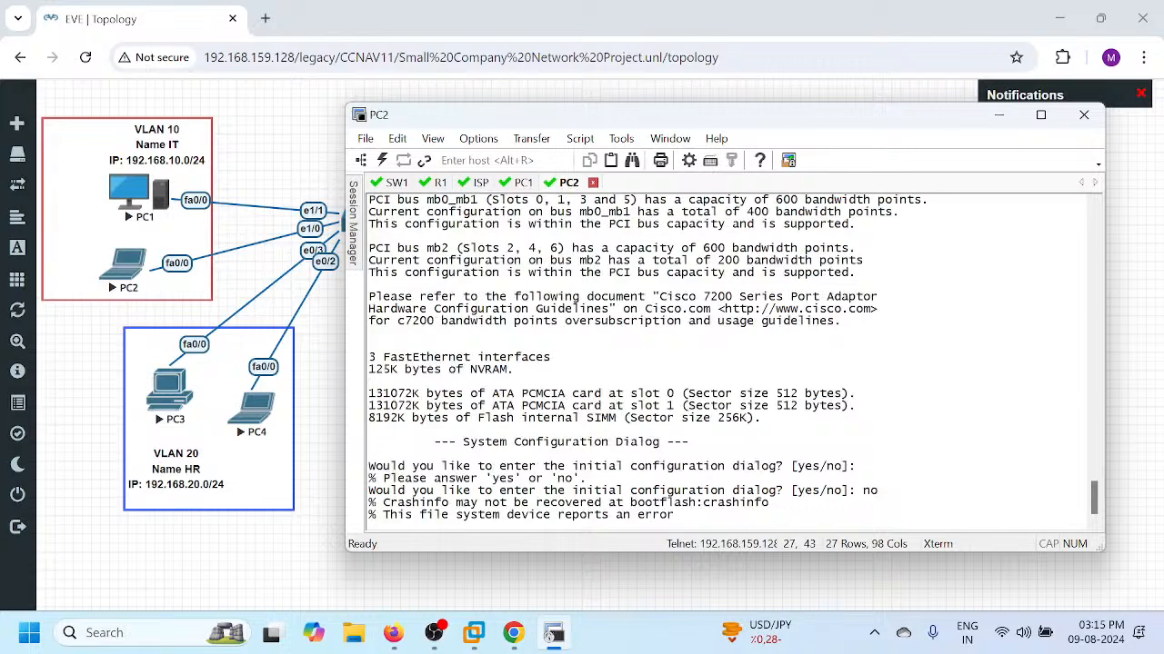
- Enter privileged mode on SW1 and page through its running configuration to check the VLAN port assignments
left_click(393, 183)
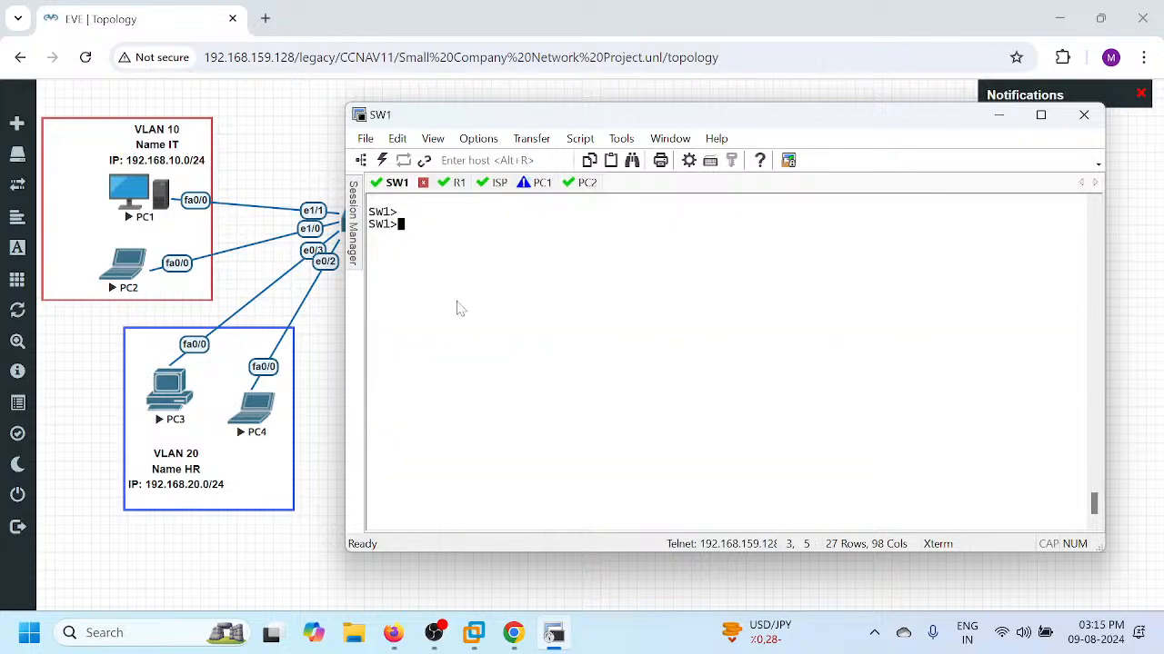
type("en")
key("Return")
type("sh run")
key("Return")
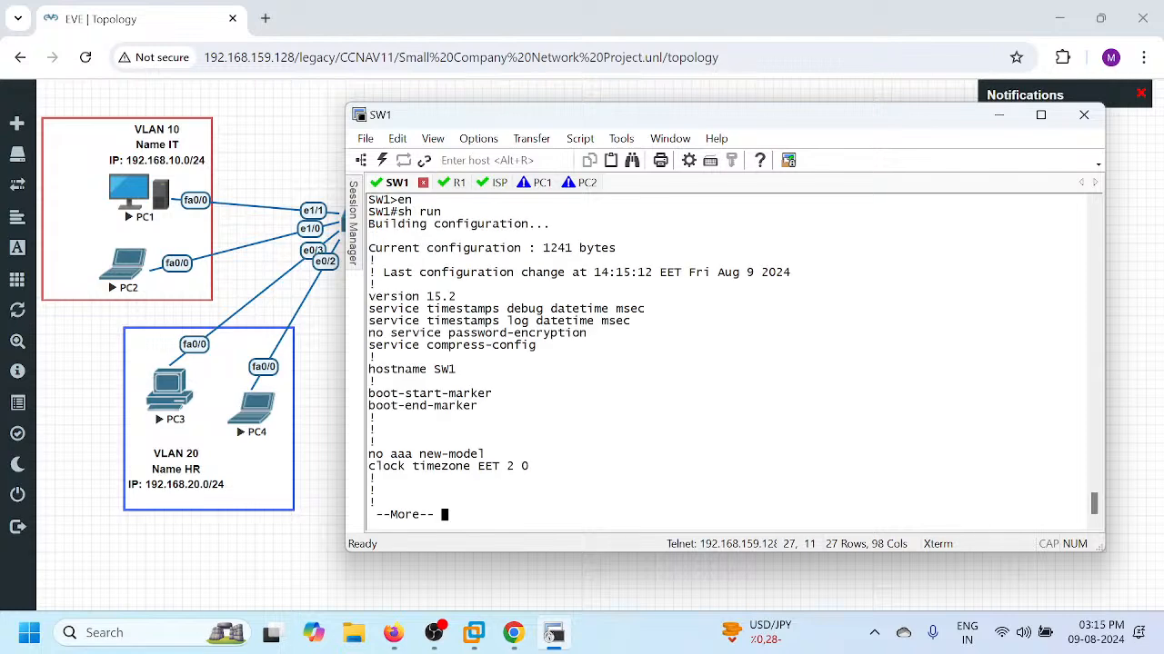
key("Return")
key("Return")
key("Return")
key("Return")
key("Return")
key("Return")
key("Return")
key("Return")
key("Return")
key("Return")
key("Return")
key("Return")
key("Return")
key("Return")
key("Return")
key("Return")
key("Return")
key("Return")
key("Return")
key("Return")
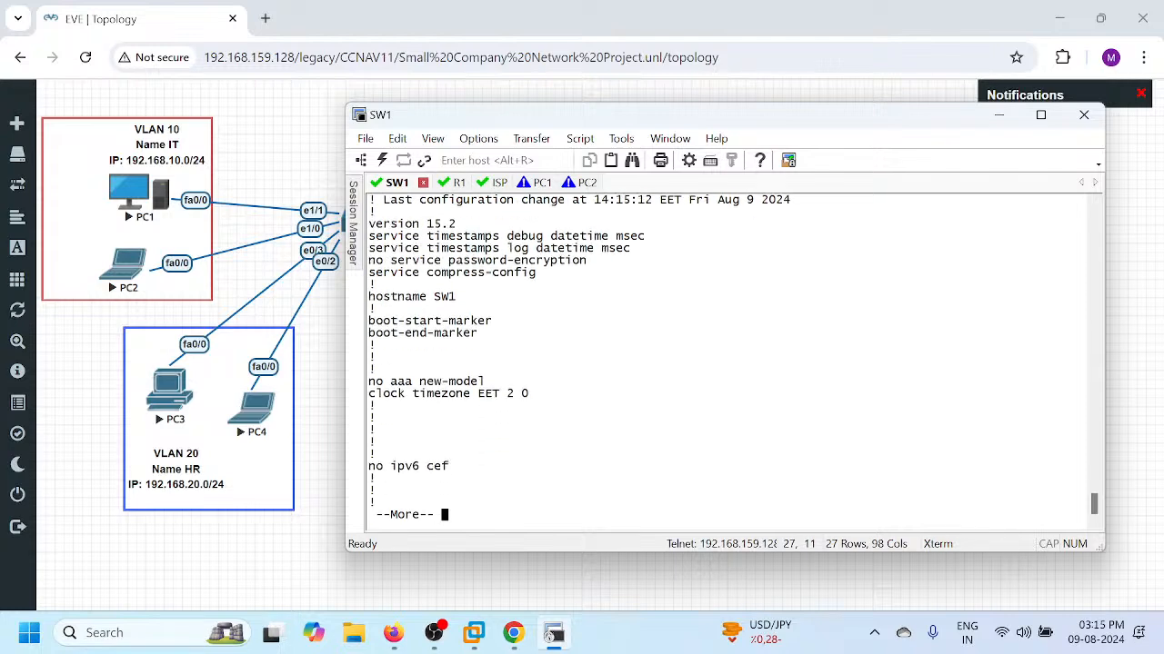
key("Return")
key("Return")
key("Return")
key("Return")
key("Return")
key("Return")
key("Return")
key("Return")
key("Return")
key("Return")
key("Return")
key("Return")
key("Return")
key("Return")
key("Return")
key("Return")
key("Return")
key("Return")
key("Return")
key("Return")
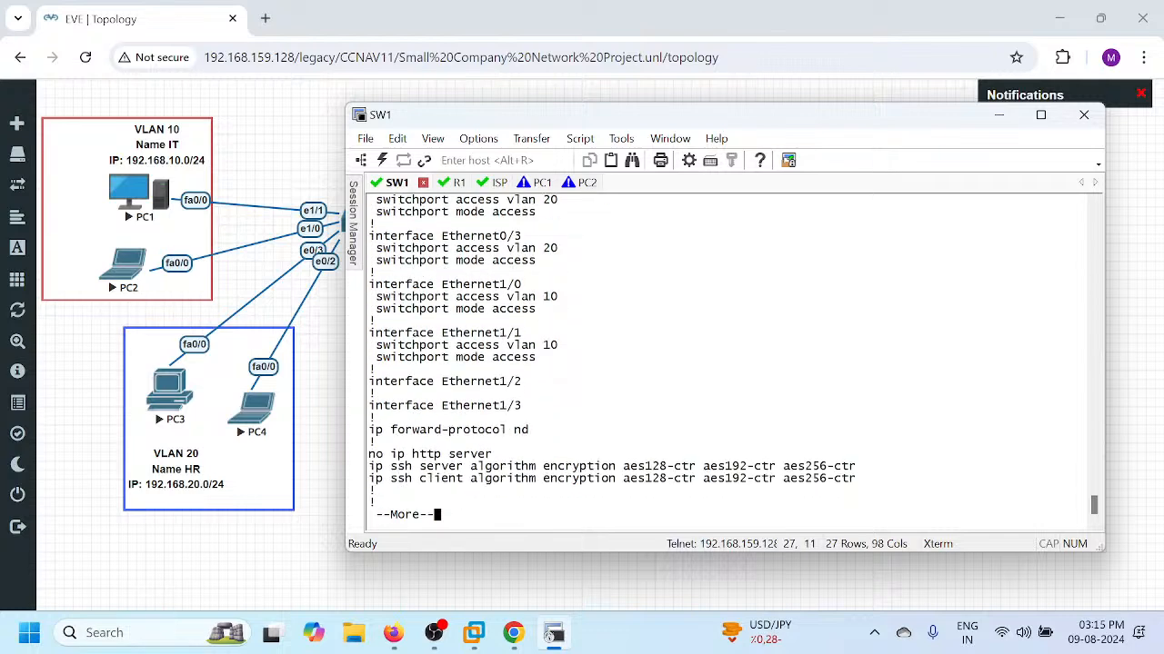
key("Return")
key("Return")
key("Return")
key("Return")
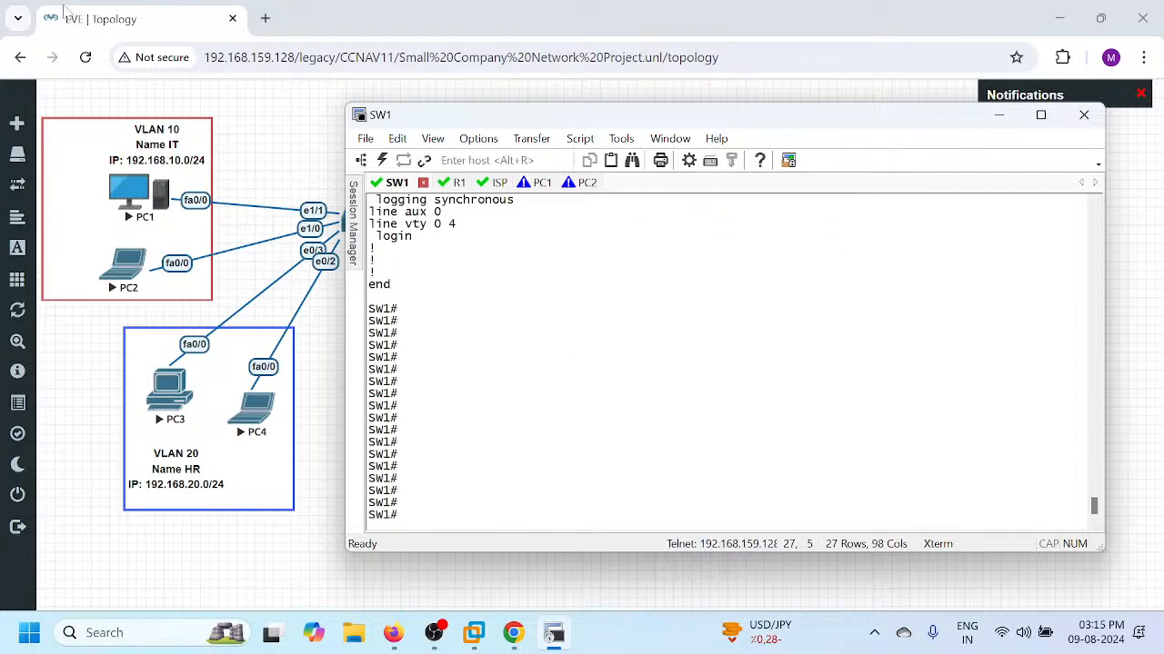
- Leave configuration mode on R1 and display its running configuration
left_click(454, 185)
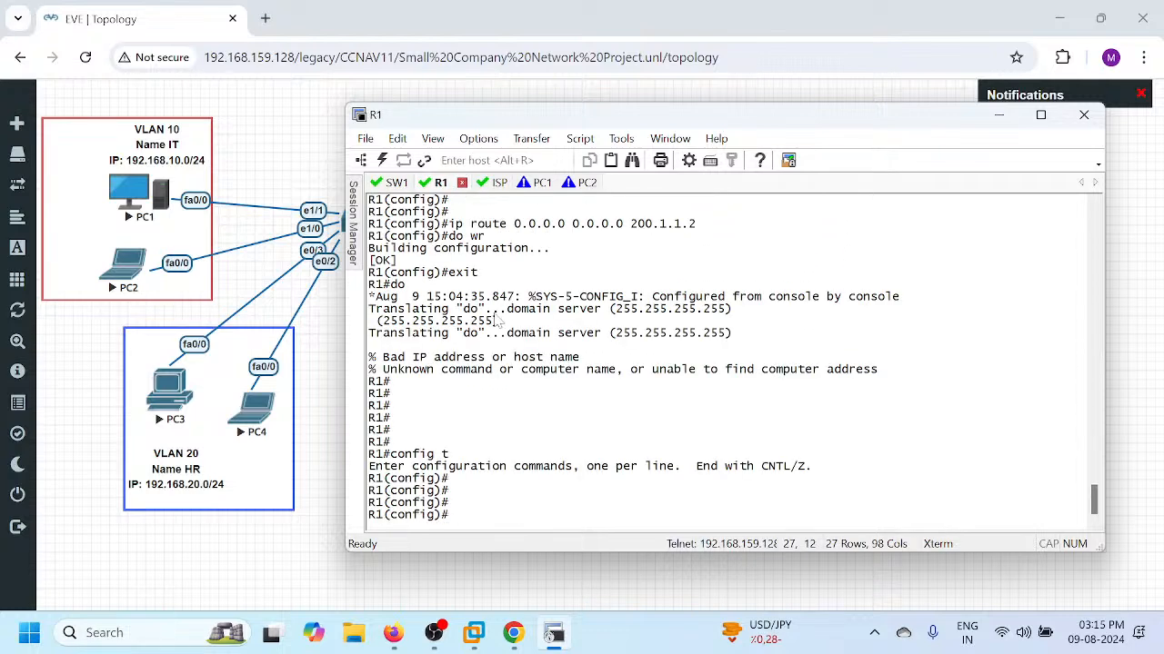
type("exit")
key("Return")
key("Return")
key("Return")
key("Return")
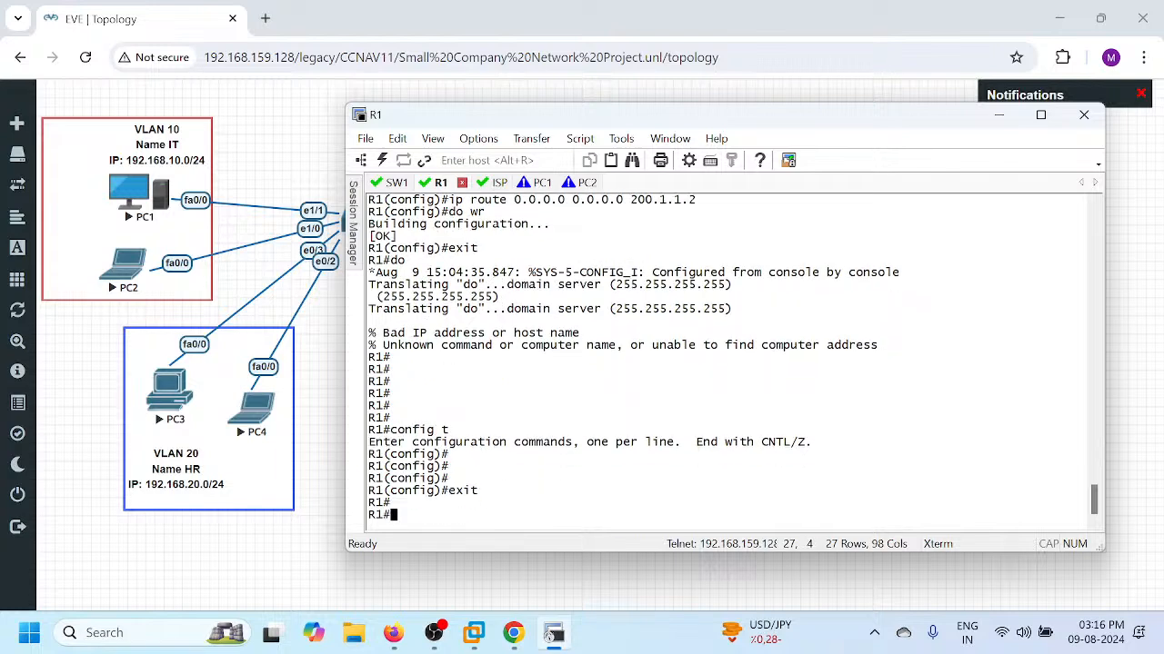
type("sh run")
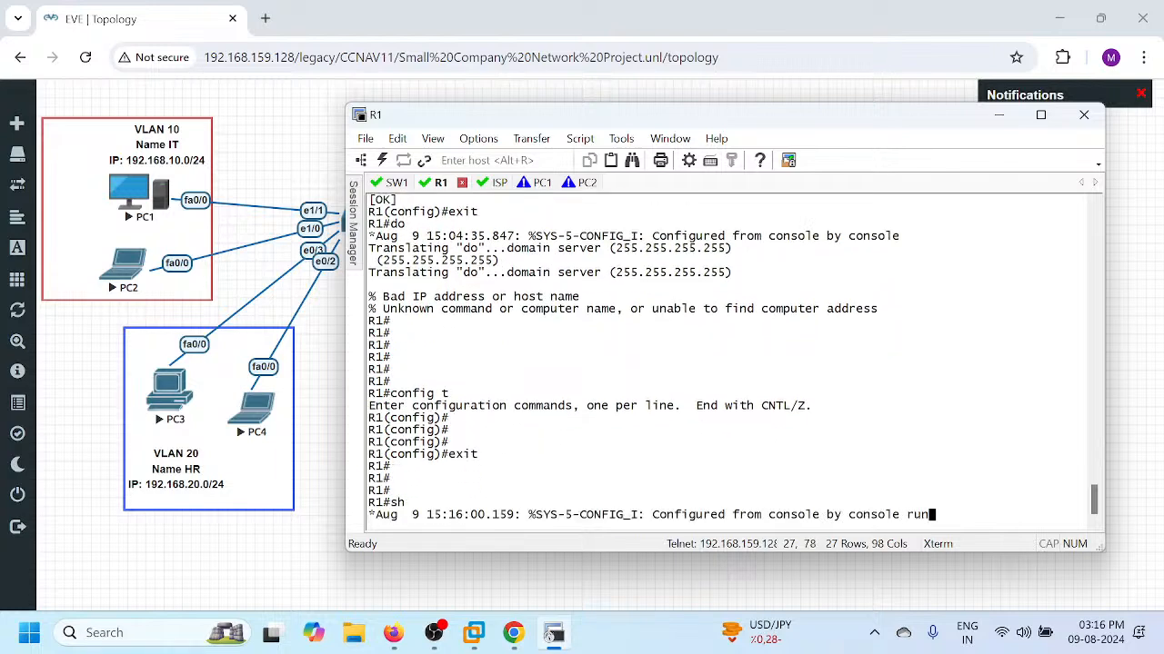
key("Return")
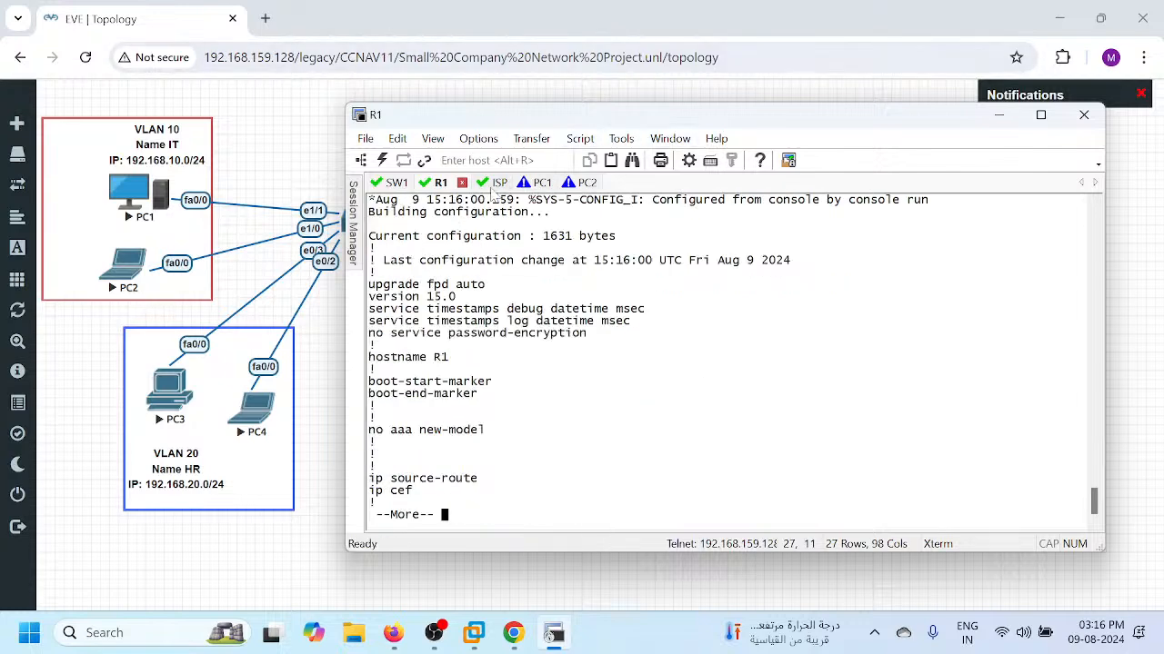
- Enter global configuration mode on the PC1 console and set its hostname to PC1
left_click(496, 185)
left_click(523, 185)
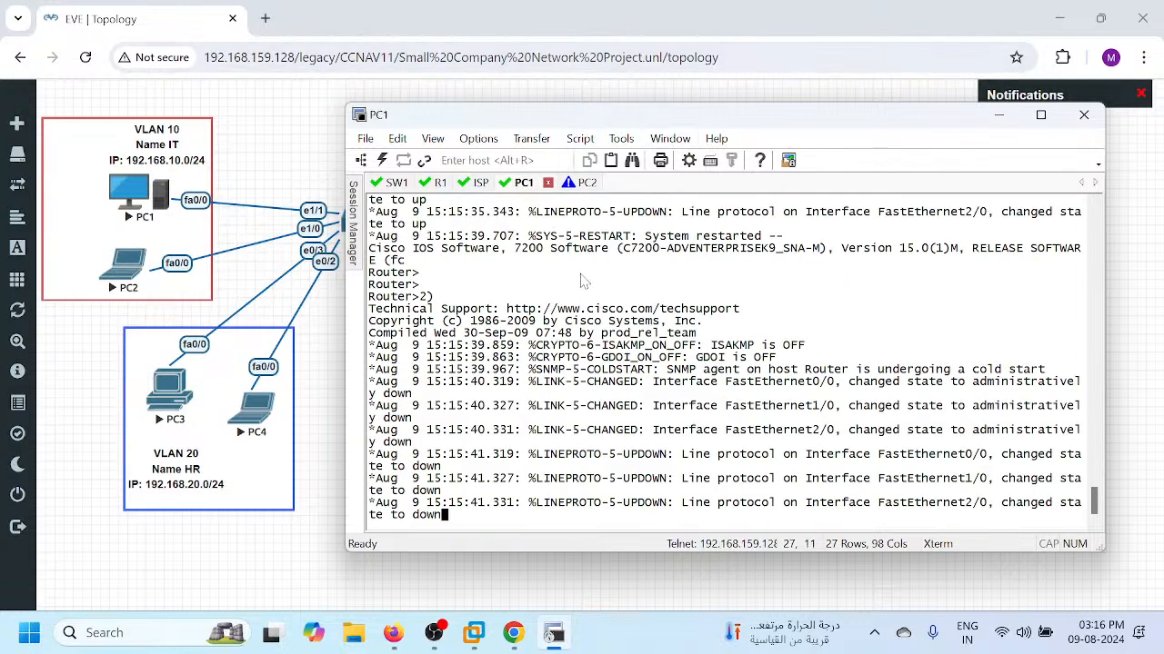
key("Return")
key("Return")
key("Return")
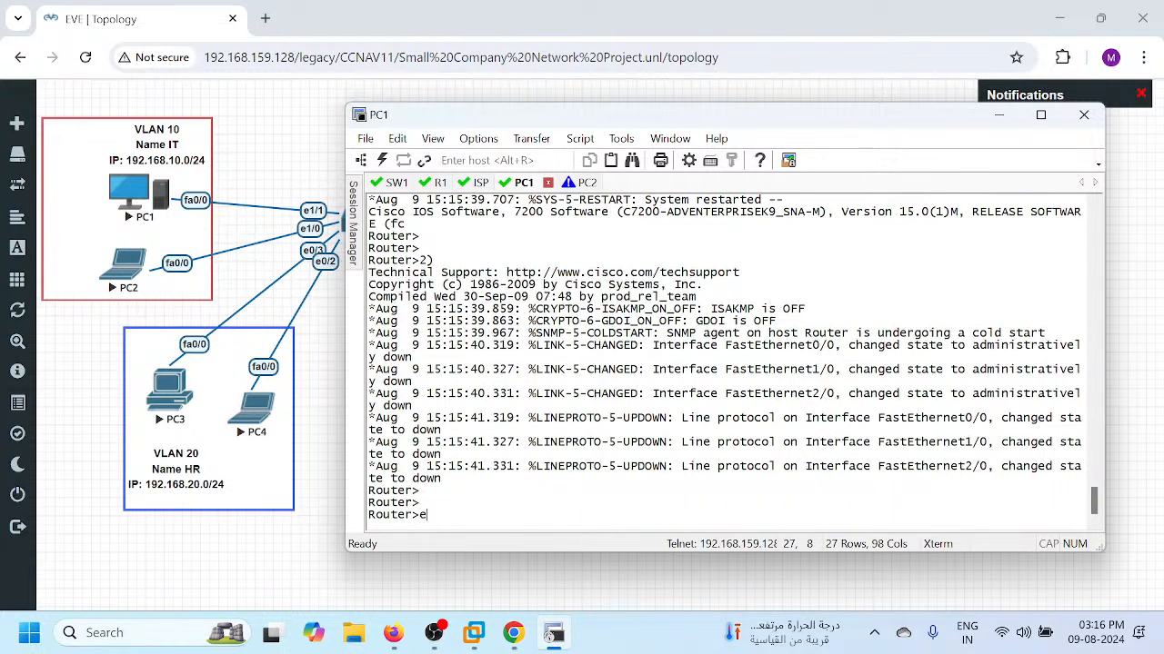
type("en")
key("Return")
type("config")
key("Return")
type("t")
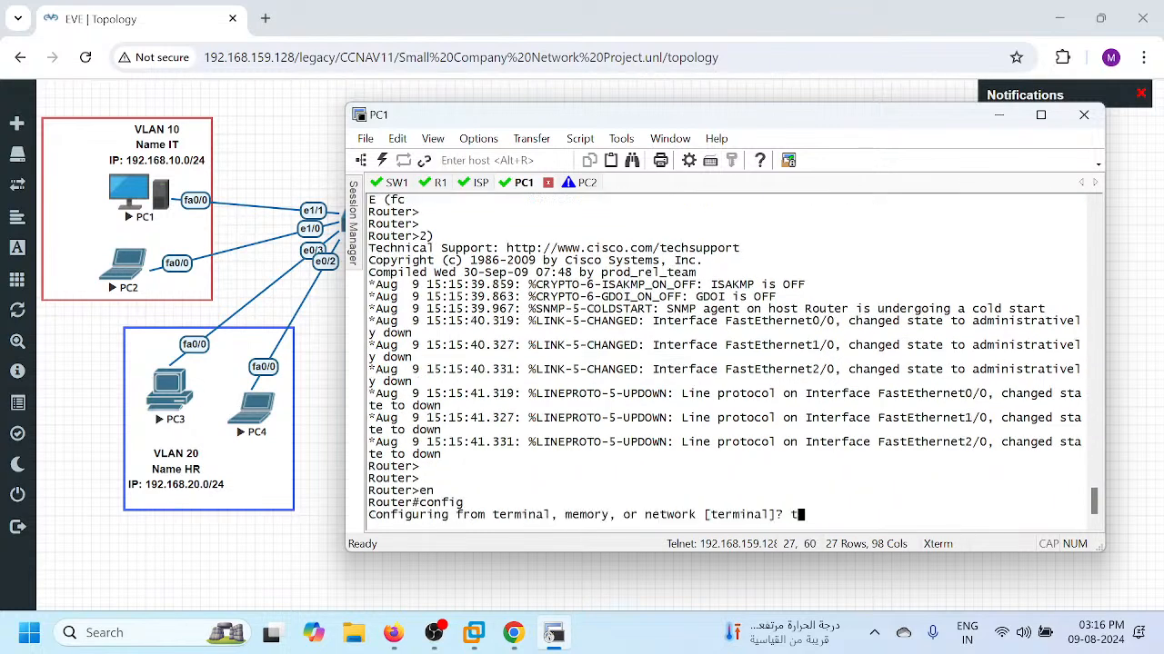
key("Return")
key("Return")
type("host")
key("Tab")
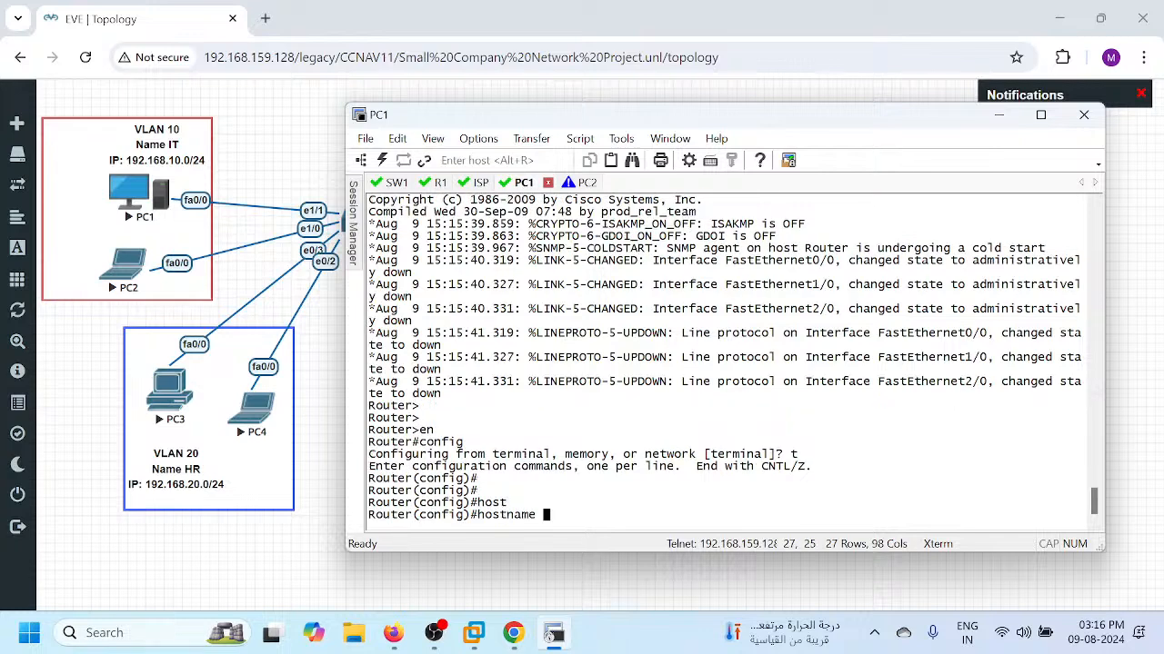
type("PC1")
key("Return")
key("Return")
- Configure PC1's interface f0/0 to get its IP address by DHCP and enable the interface
type("int f0/0")
key("Return")
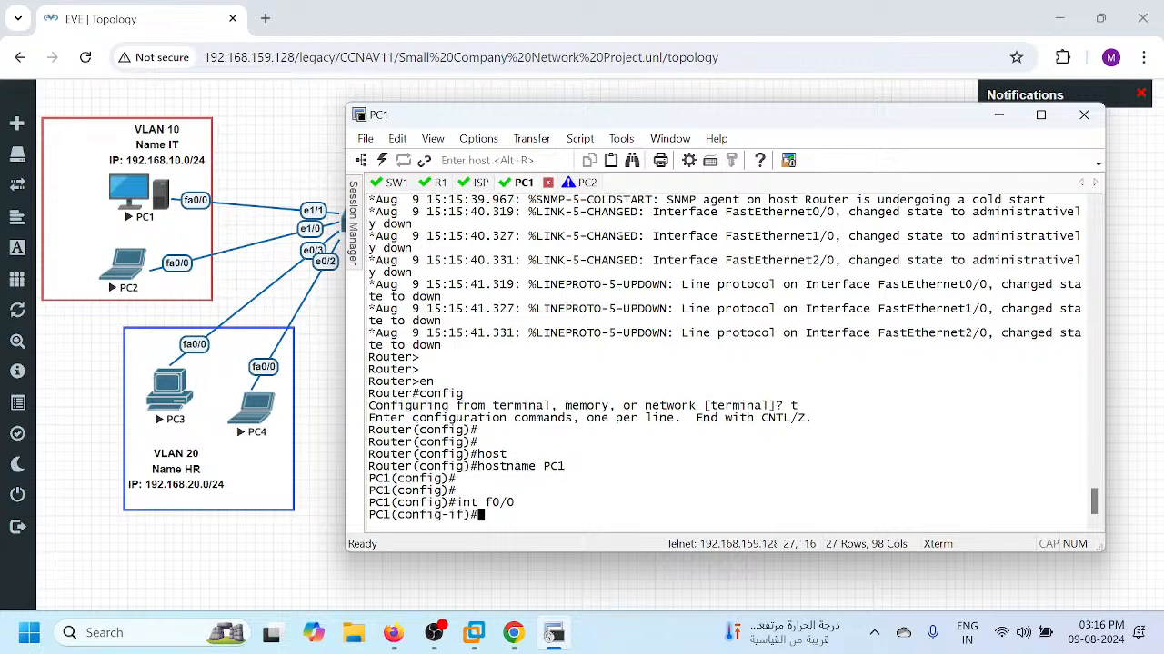
type("ip ad dhcp")
key("Return")
type("ip add dhcp")
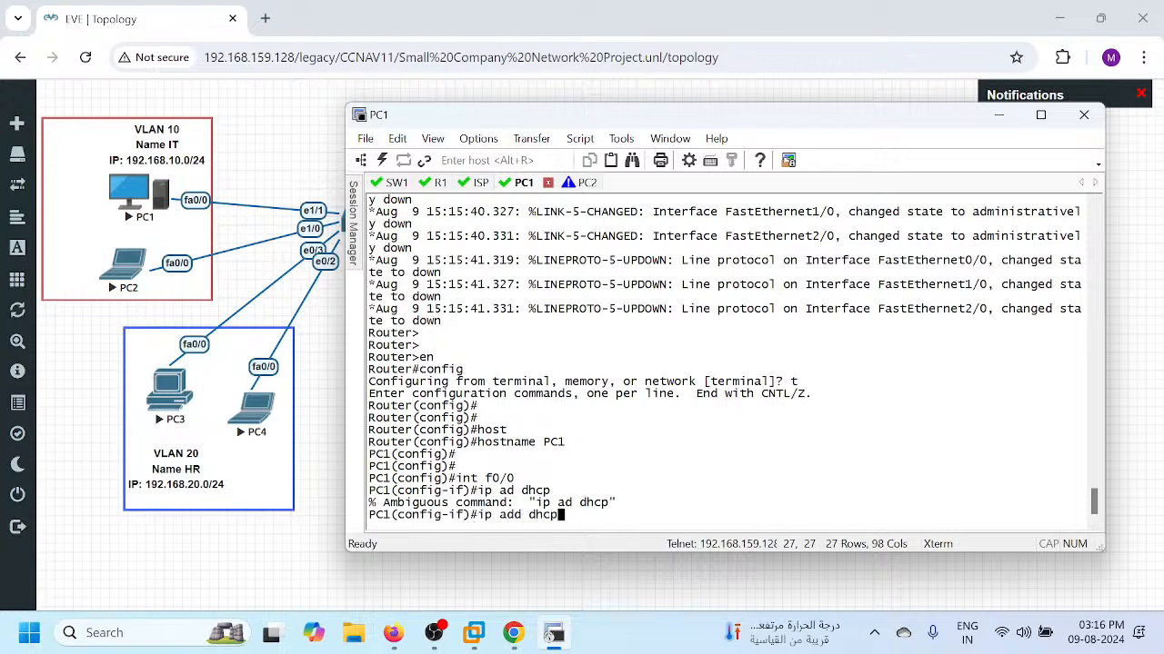
key("Return")
type("no sh")
key("Return")
key("Return")
key("Return")
- Leave interface configuration on PC1, disable CDP with no cdp run, and save the configuration
type("exit")
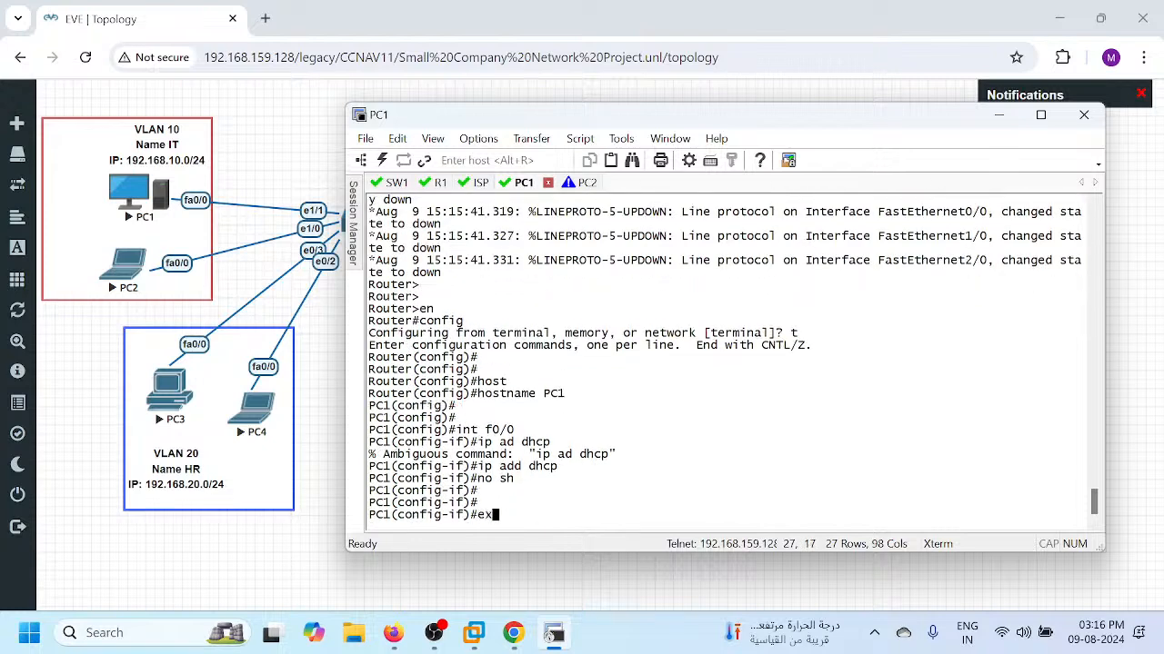
key("Return")
key("Return")
key("Return")
type("no cd")
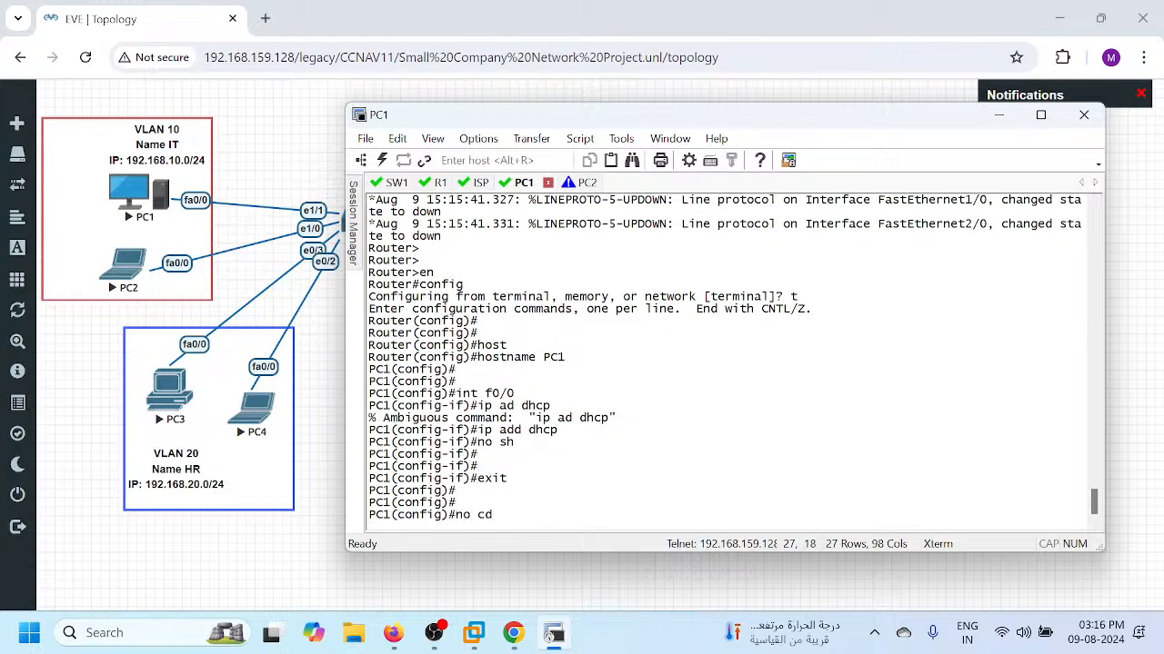
type("p run")
key("Return")
key("Return")
type("do wr")
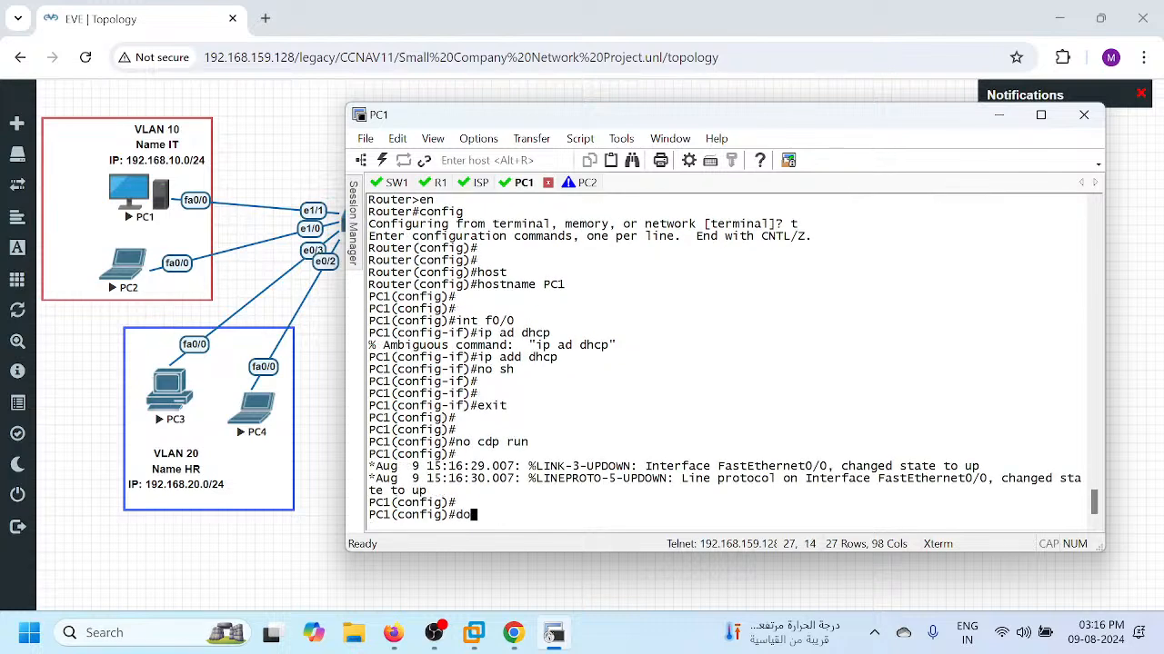
key("Return")
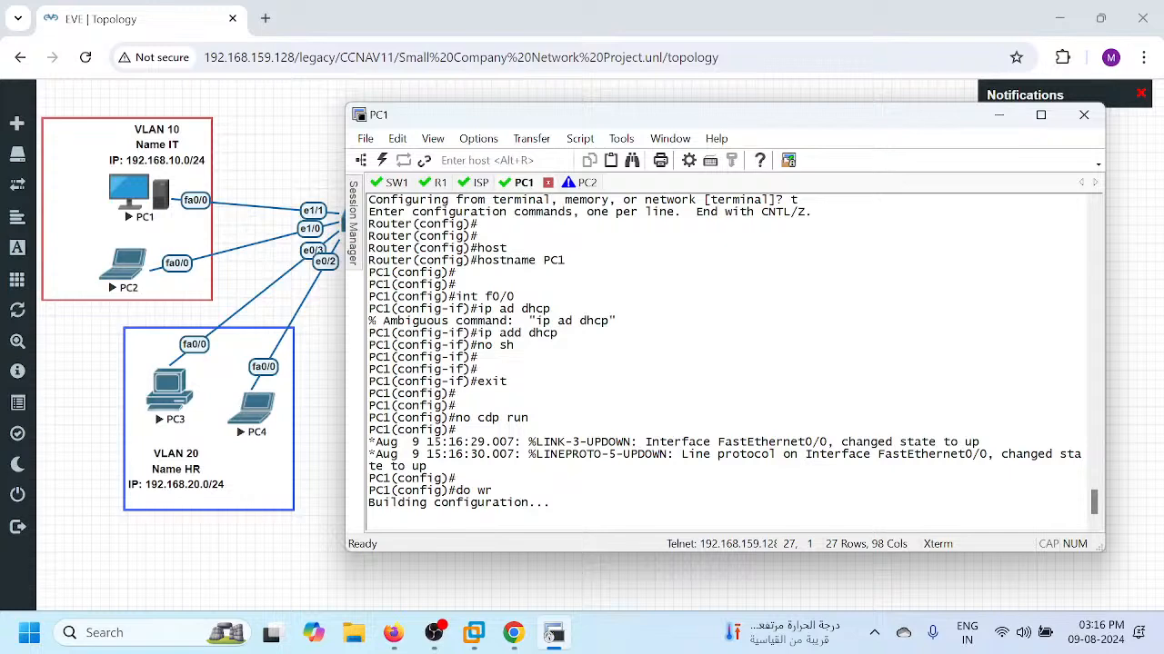
- Enter global configuration mode on the PC2 console and set its hostname to PC2
left_click(583, 183)
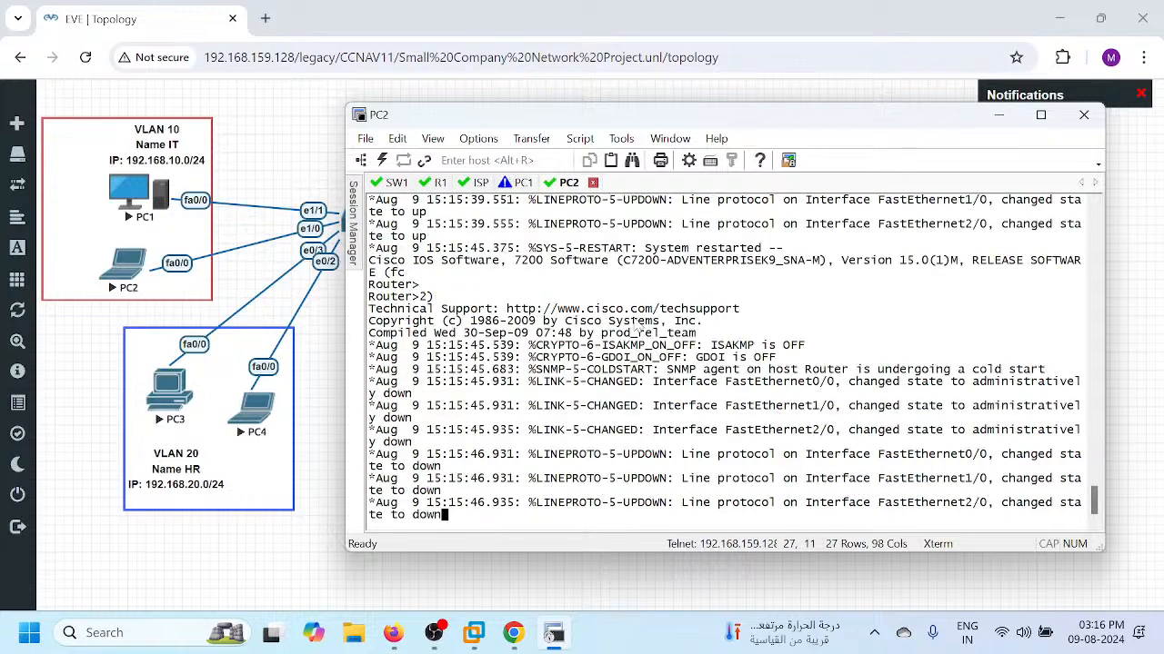
key("Return")
key("Return")
key("Return")
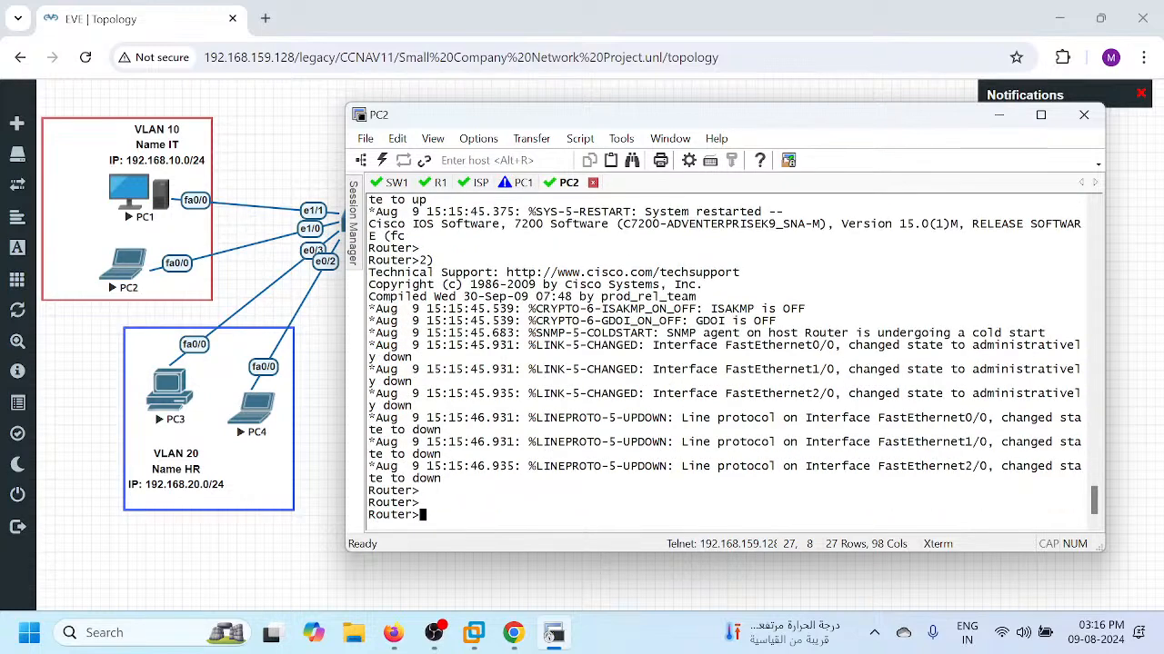
key("Return")
key("Return")
type("en")
key("Return")
type("config t")
key("Return")
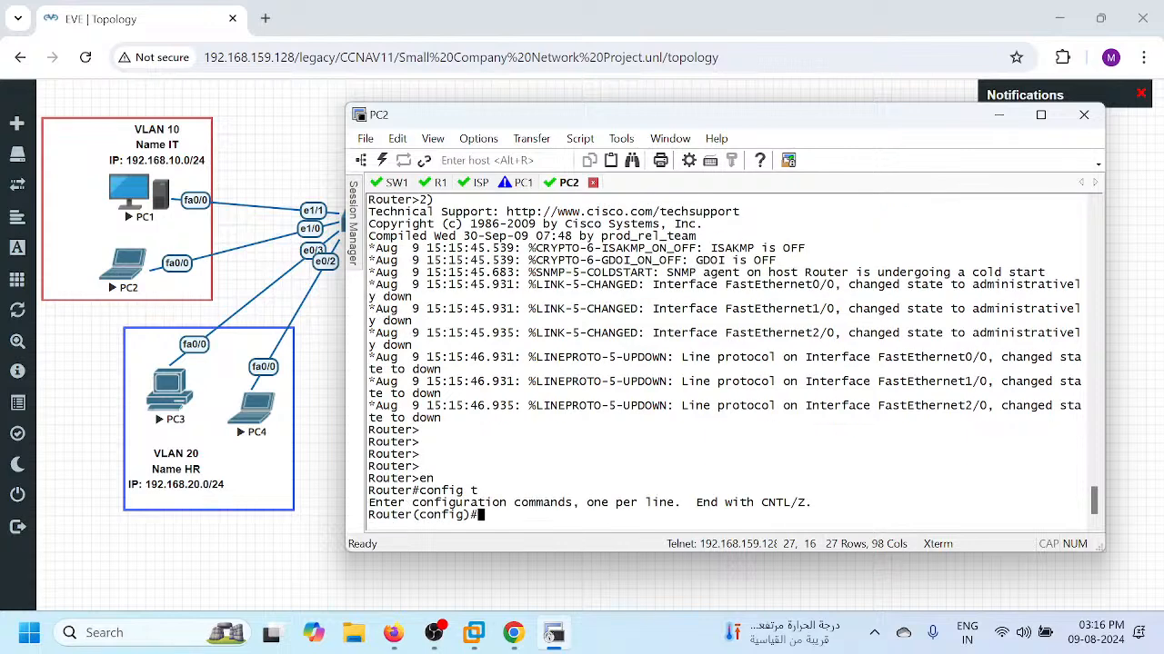
type("host")
key("Tab")
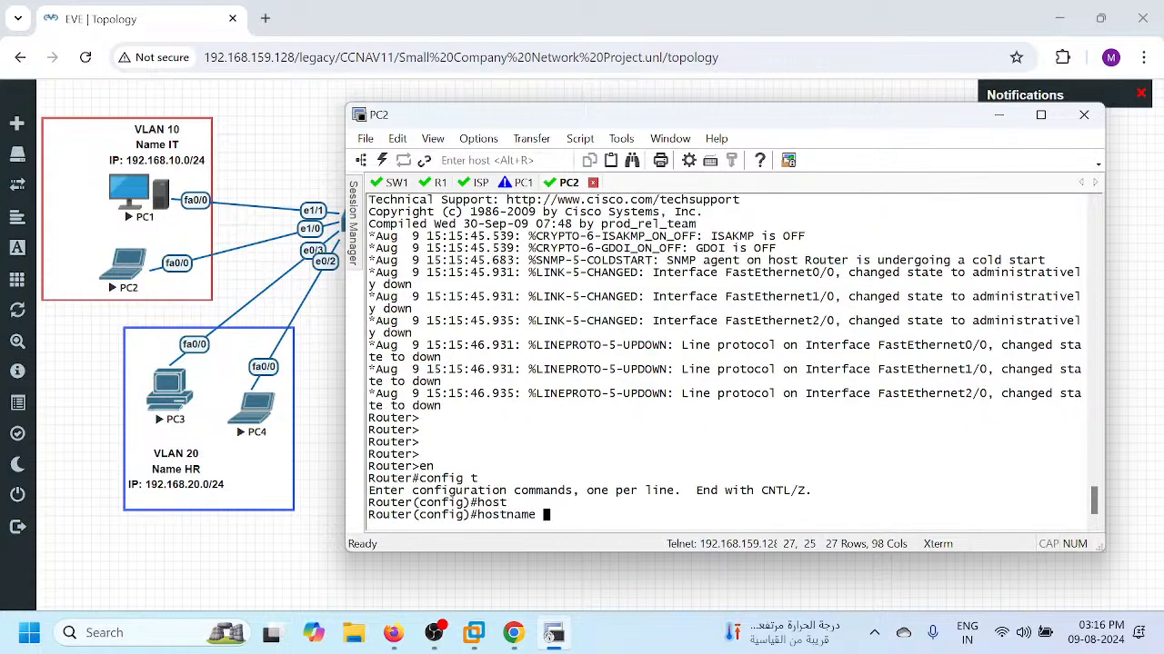
type("PC2")
key("Return")
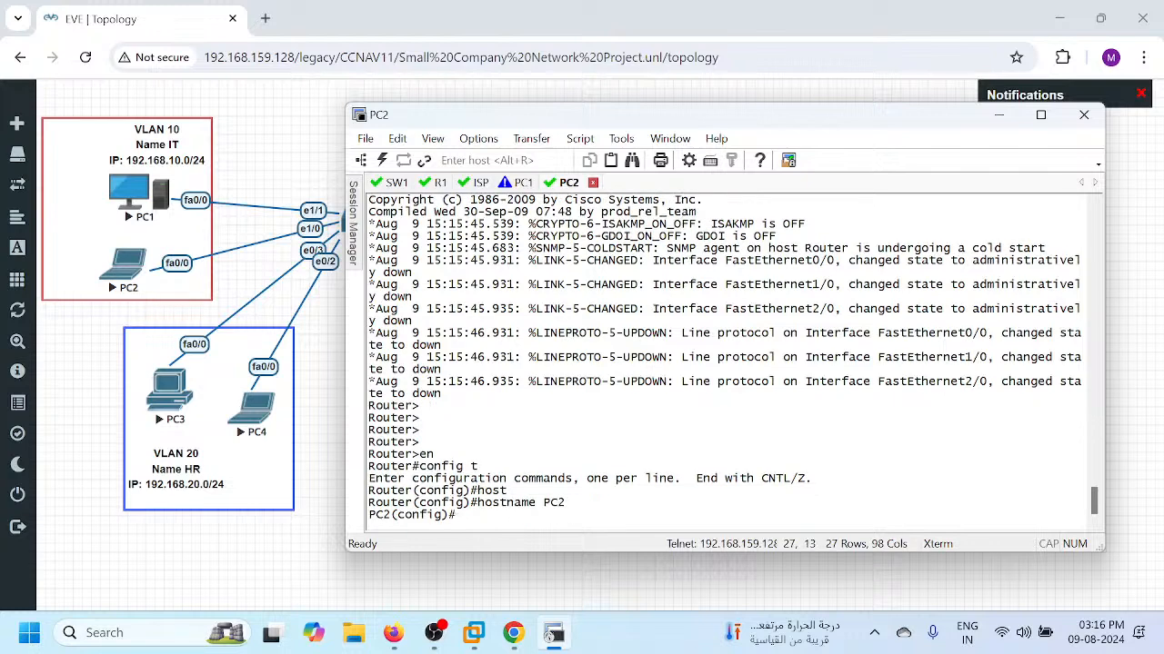
- Enable PC2's interface f0/0 and configure it to get its IP address by DHCP
type("int f0/0")
key("Return")
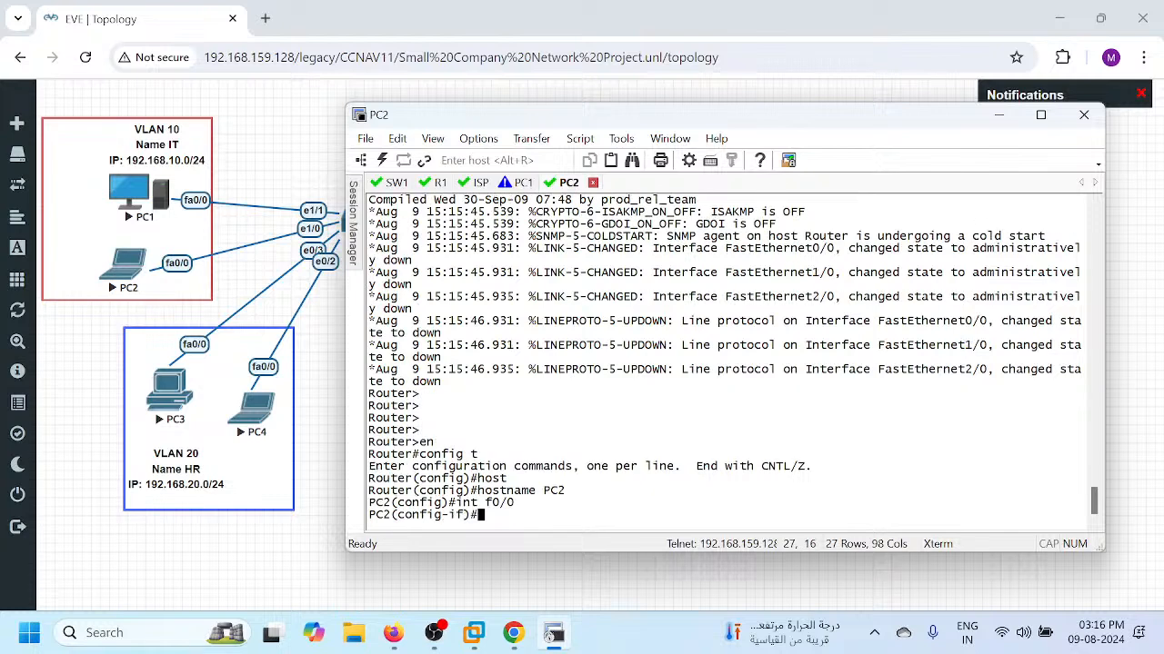
type("no sh")
key("Return")
type("ip add dhcp")
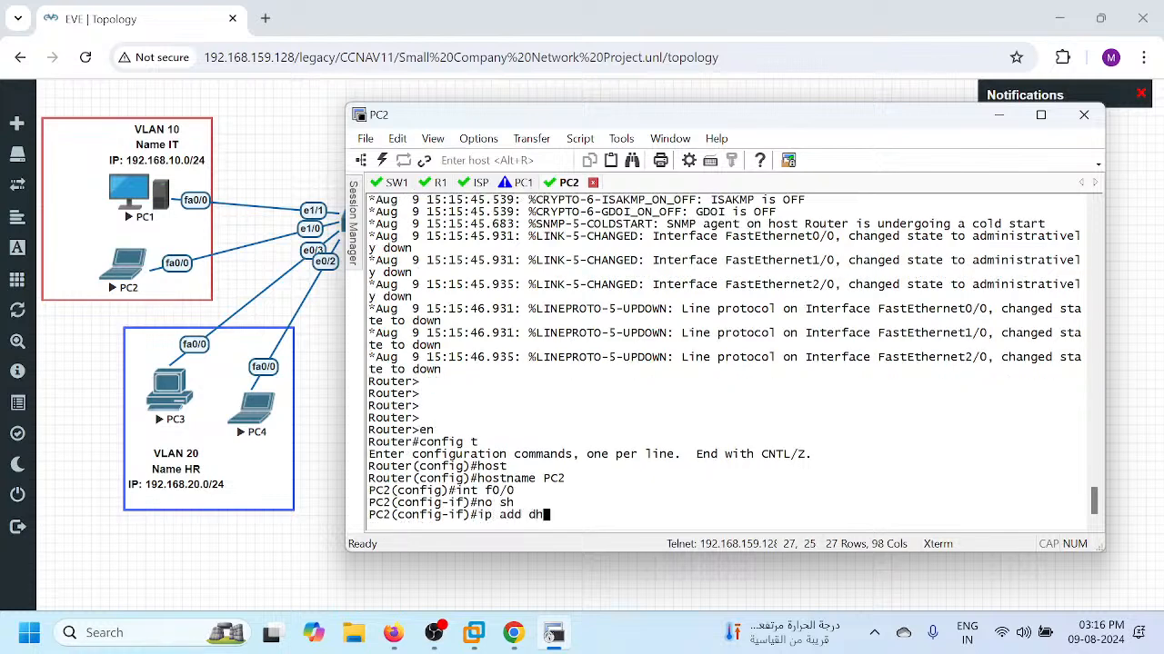
key("Return")
- Leave interface configuration on PC2, disable CDP with no cdp run, and save the configuration before returning to privileged mode
type("exit")
key("Return")
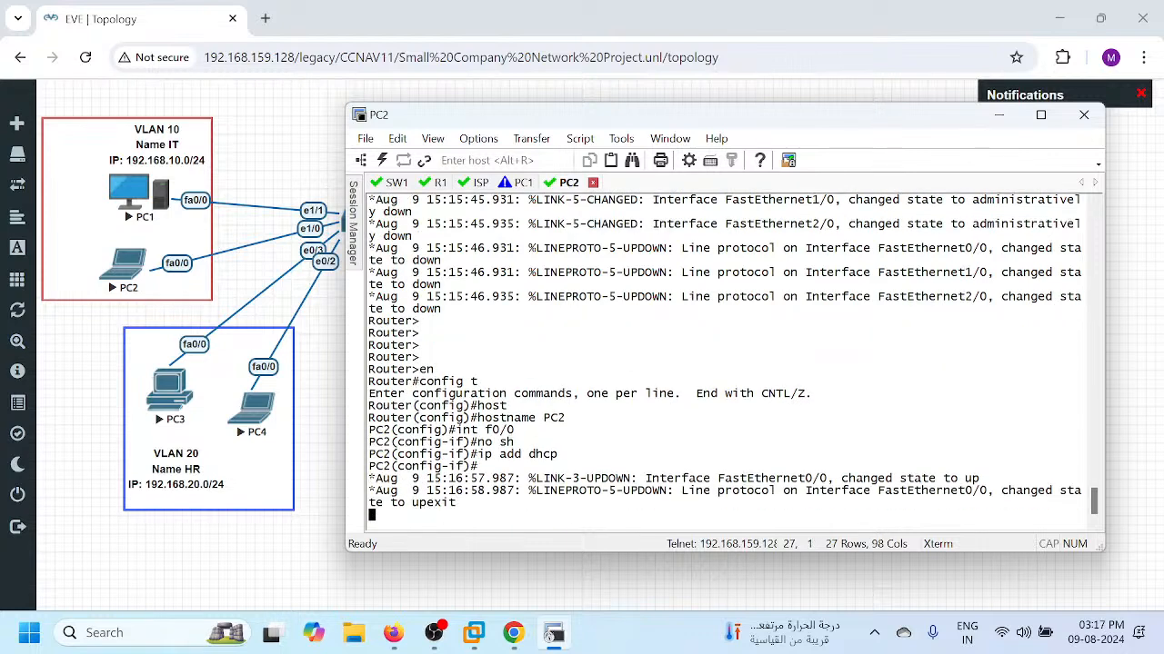
key("Return")
key("Return")
type("no cdp run")
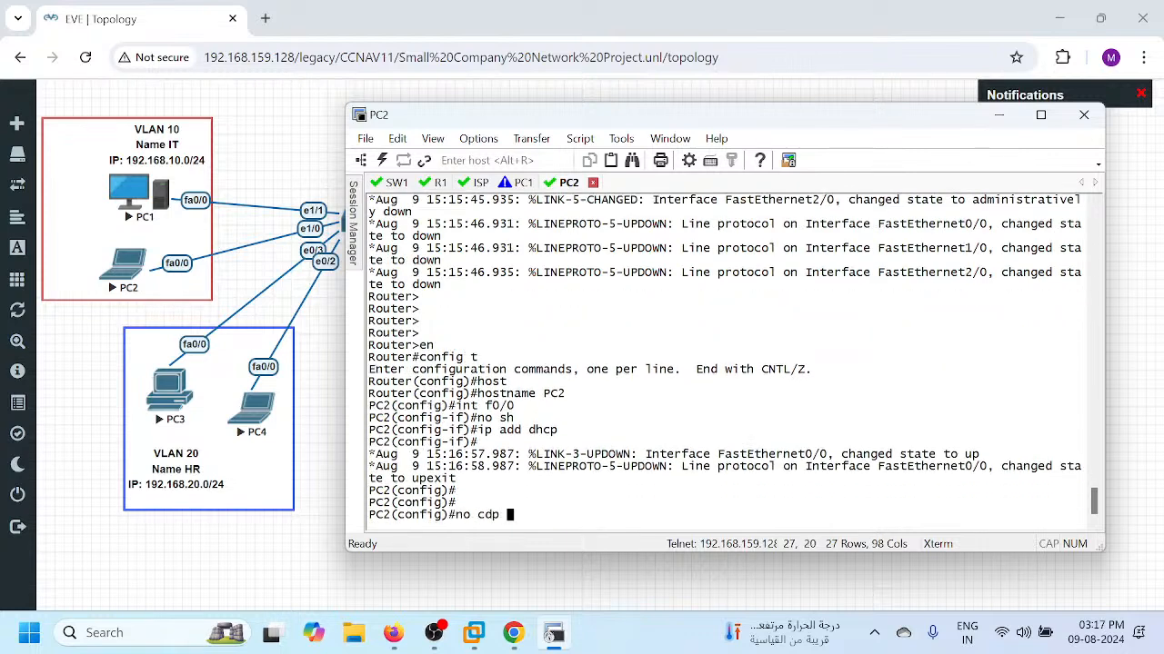
key("Return")
key("Return")
type("do wr")
key("Return")
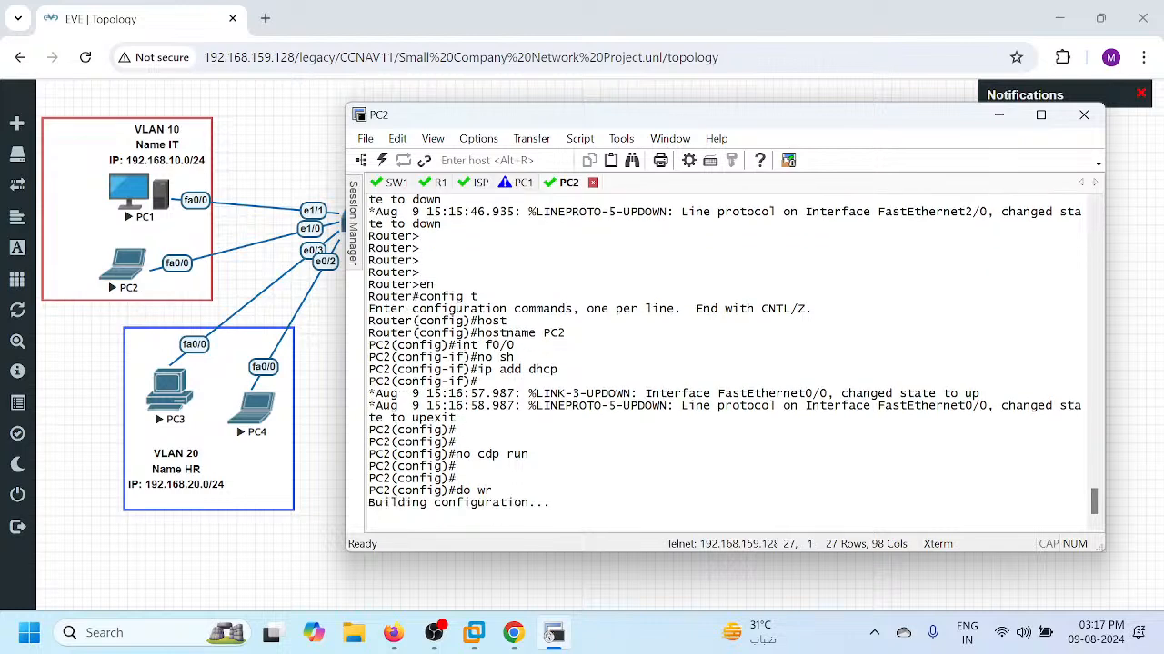
key("Return")
type("exit")
key("Return")
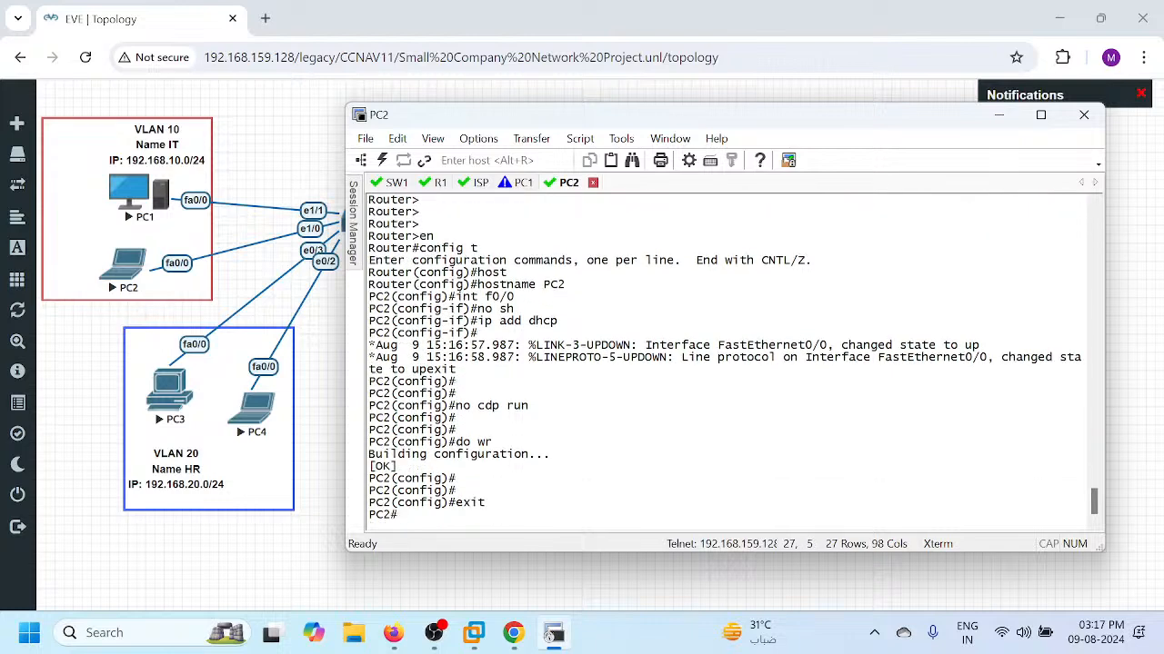
- Show PC2's brief IP interface list and highlight the address of FastEthernet0/0
type("sh")
key("Return")
key("Return")
key("Return")
type("sh ip int br")
key("Return")
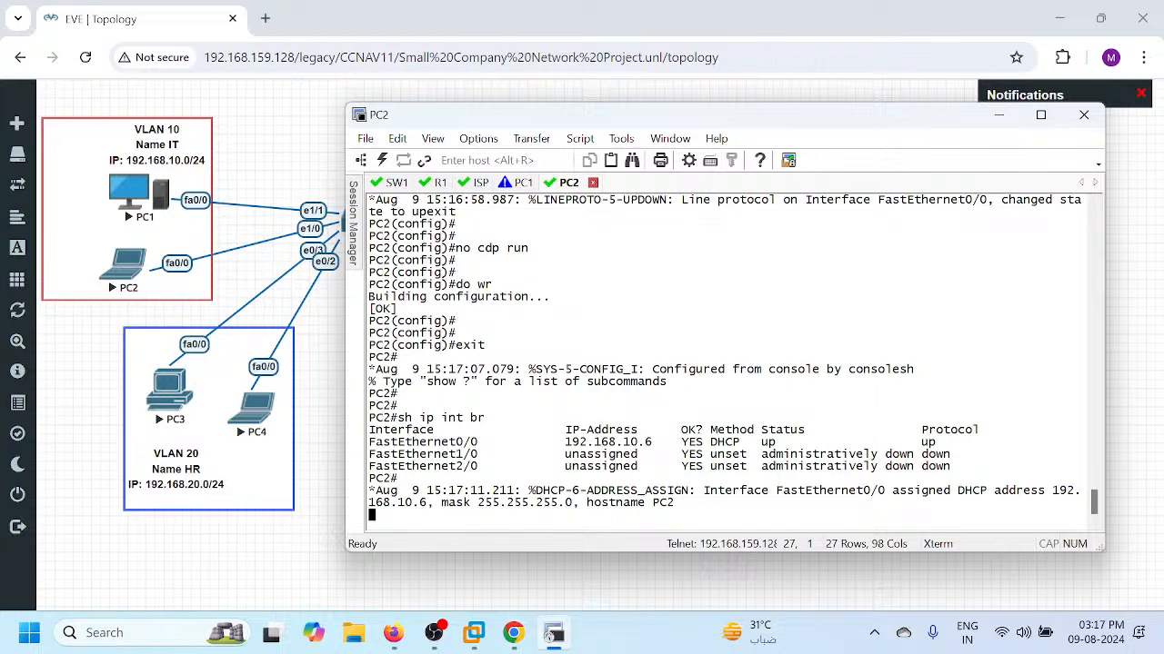
left_click_drag(674, 441, 607, 443)
- Open the PC3 console in SecureCRT from the topology and answer no to the initial configuration dialog
left_click(177, 392)
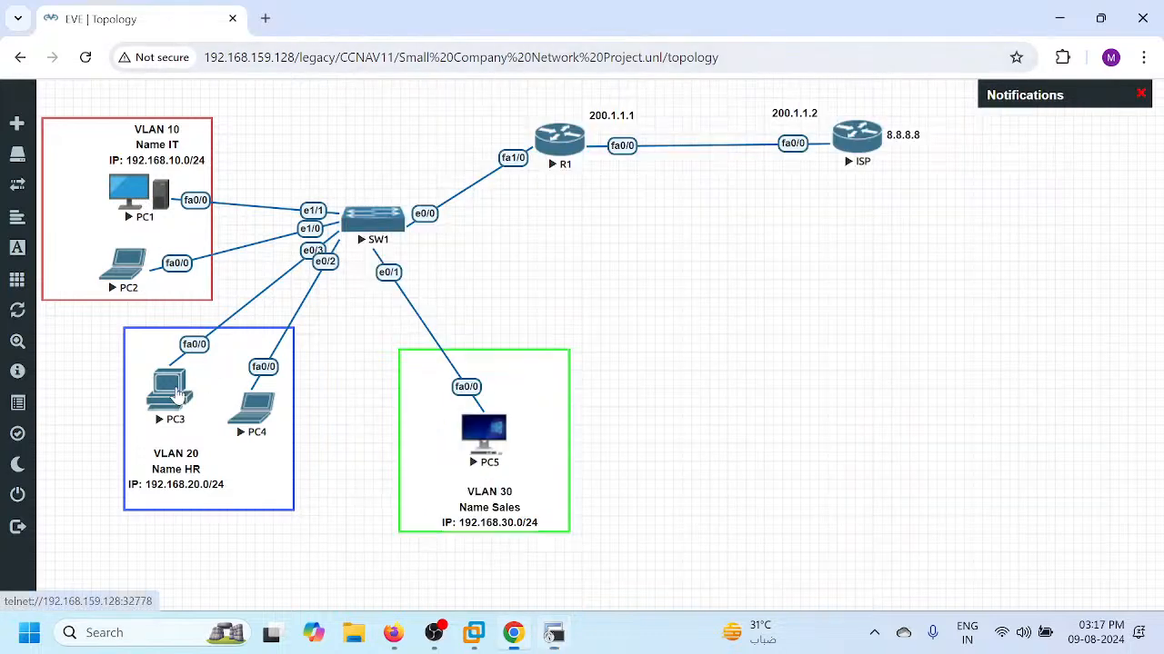
left_click(603, 188)
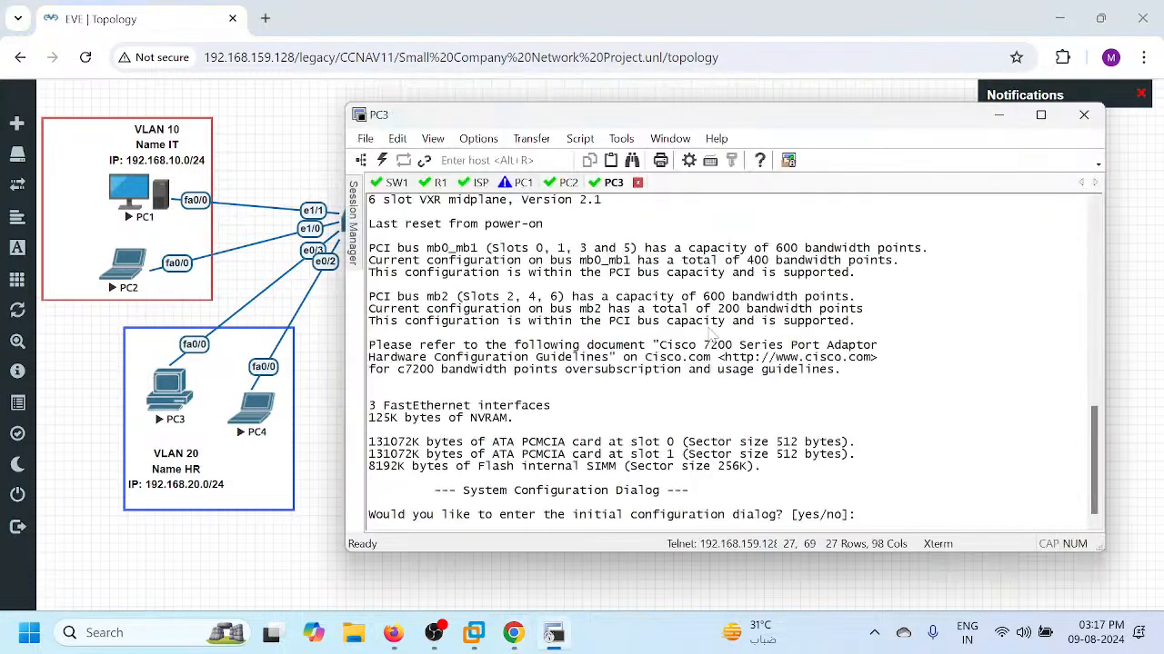
type("no")
key("Return")
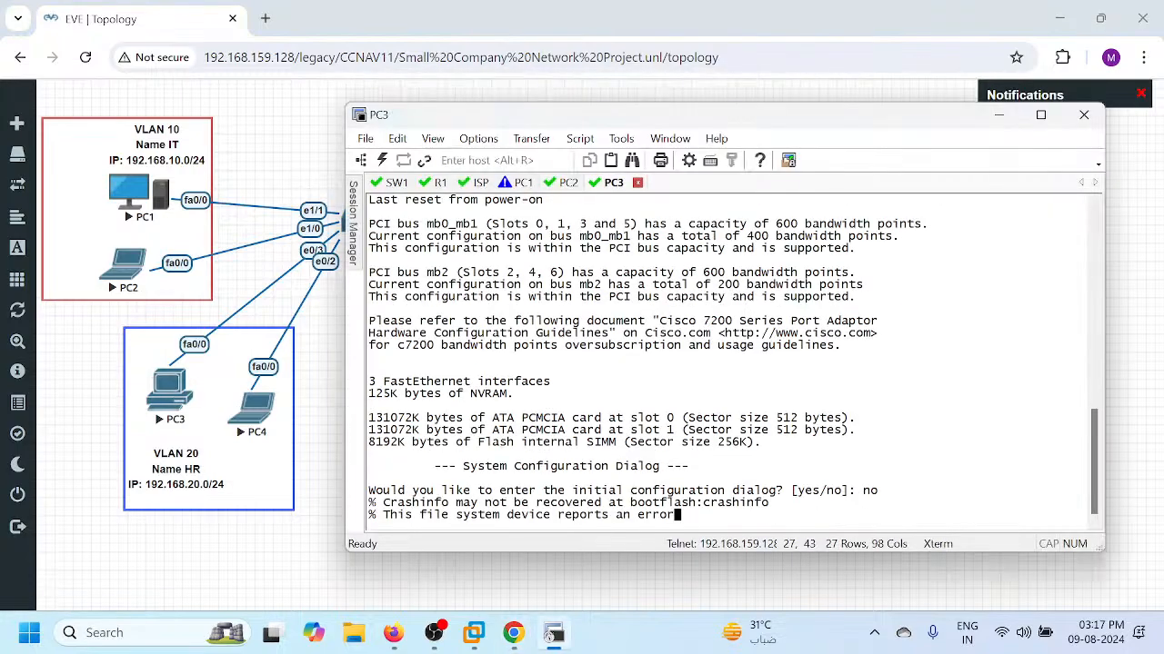
- Open the PC4 console from the topology and decline its initial configuration dialog with no
left_click(251, 416)
left_click(649, 202)
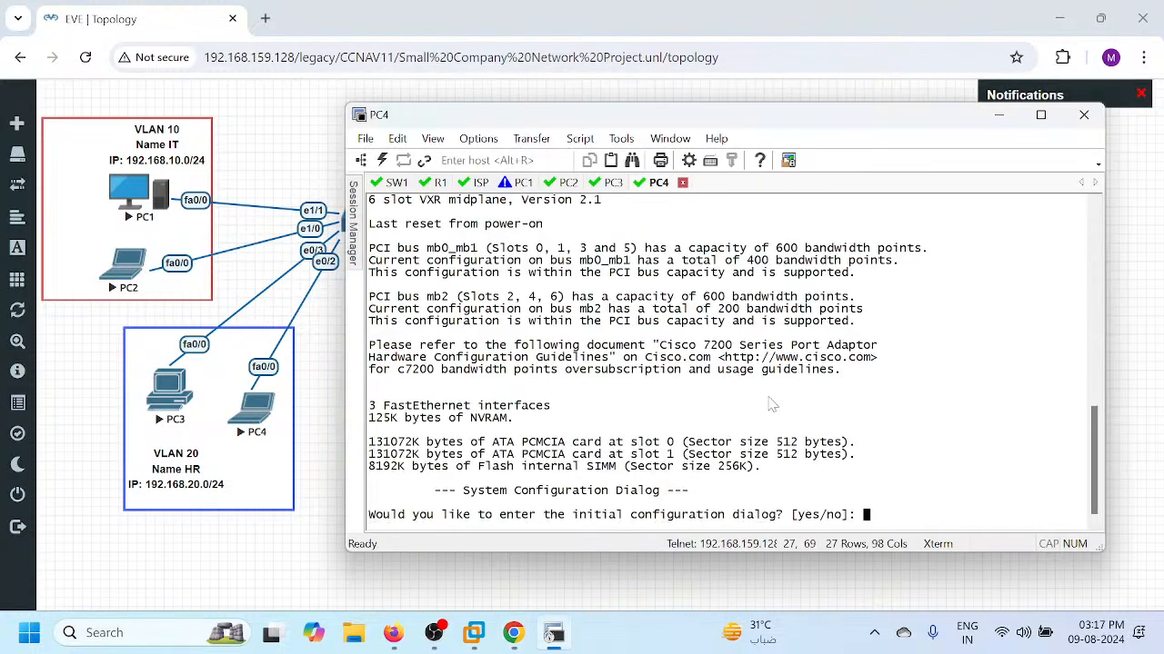
type("no")
key("Return")
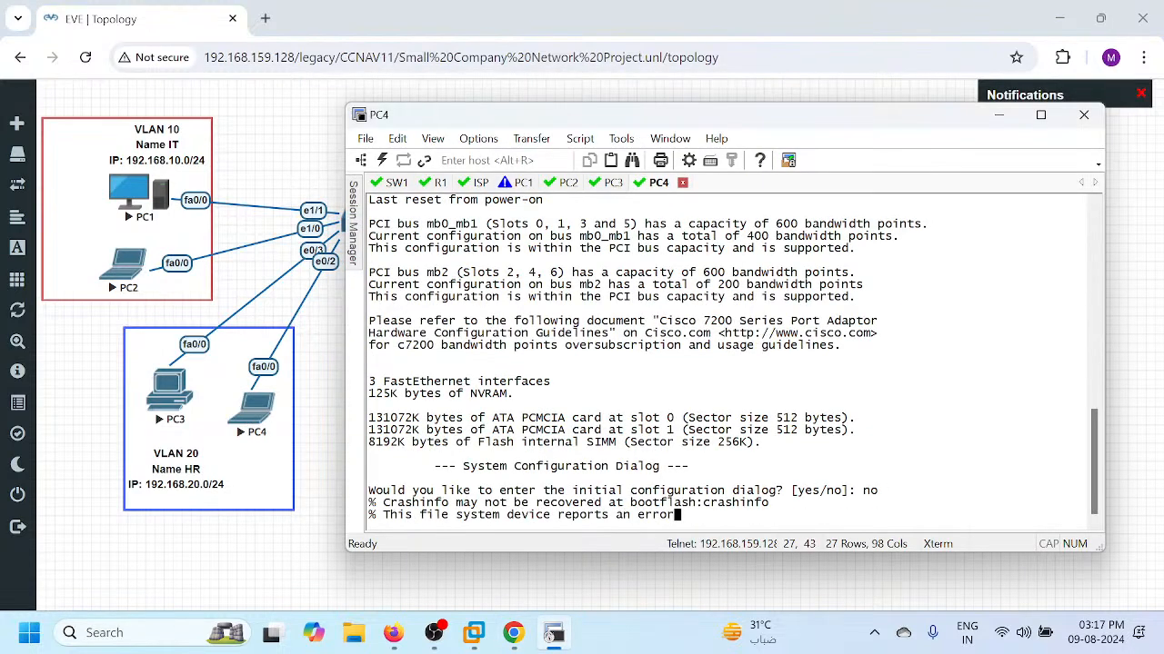
- Open the PC5 console from the topology in the VLAN 30 area and answer no to its initial configuration dialog
left_click(309, 591)
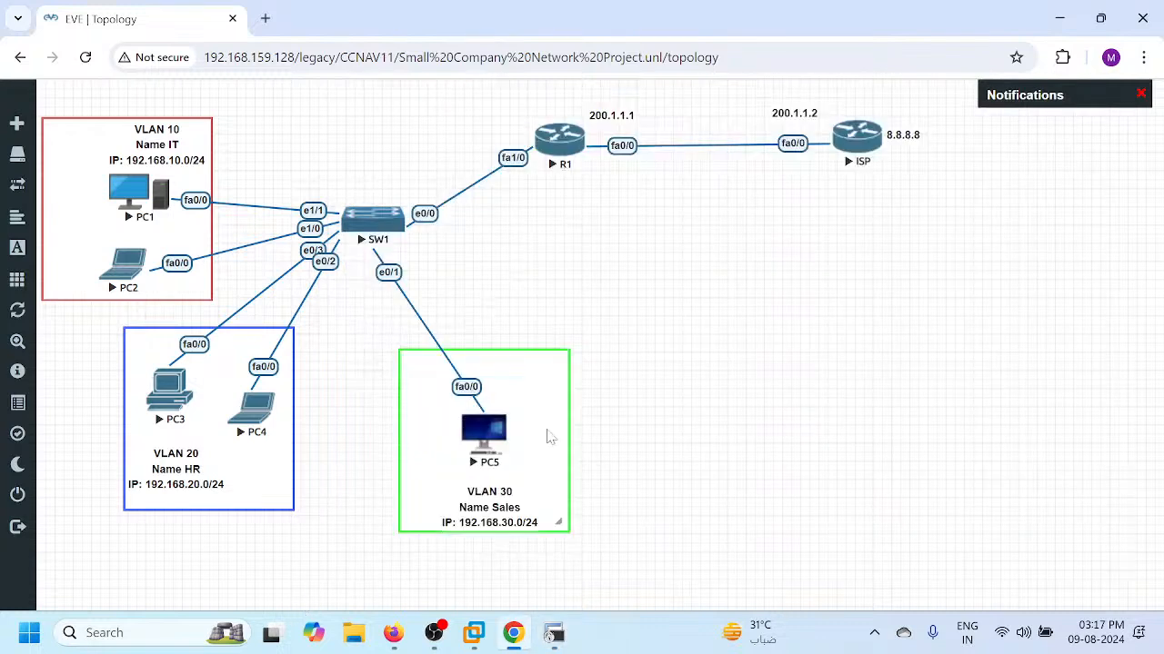
left_click(497, 438)
left_click(599, 197)
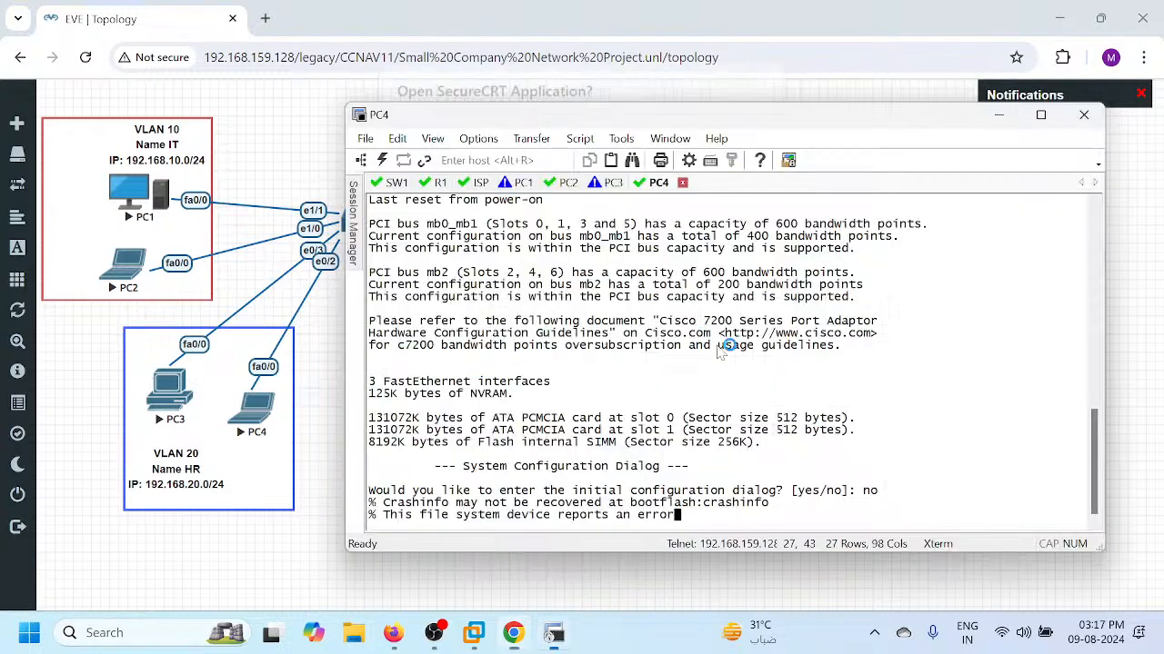
type("no")
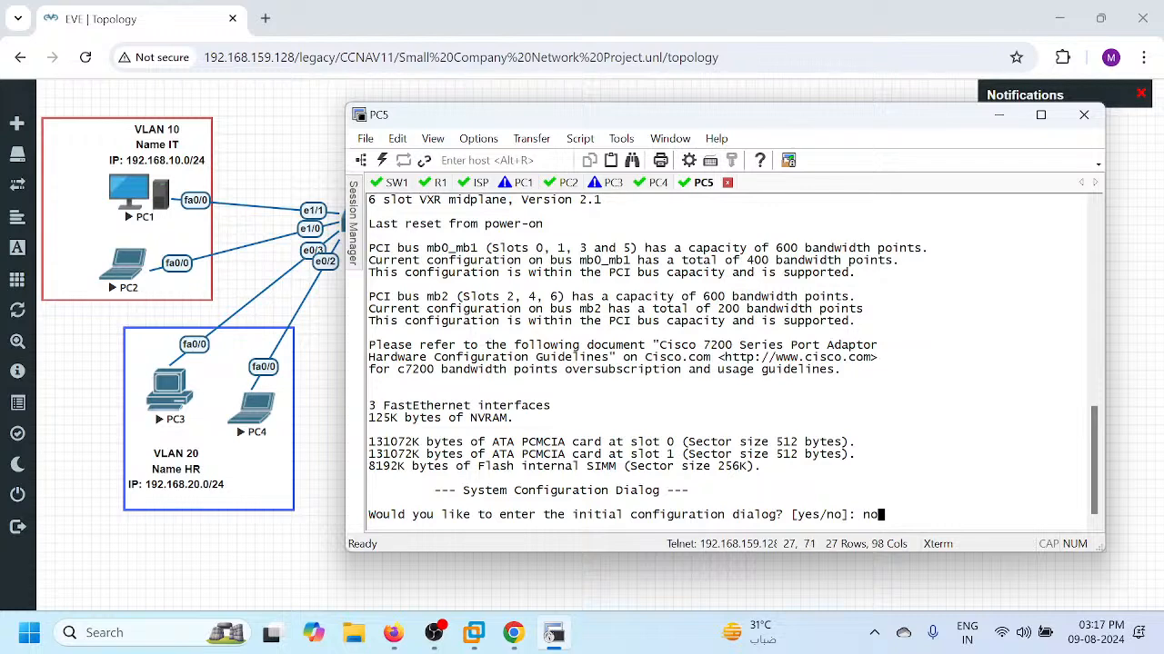
key("Return")
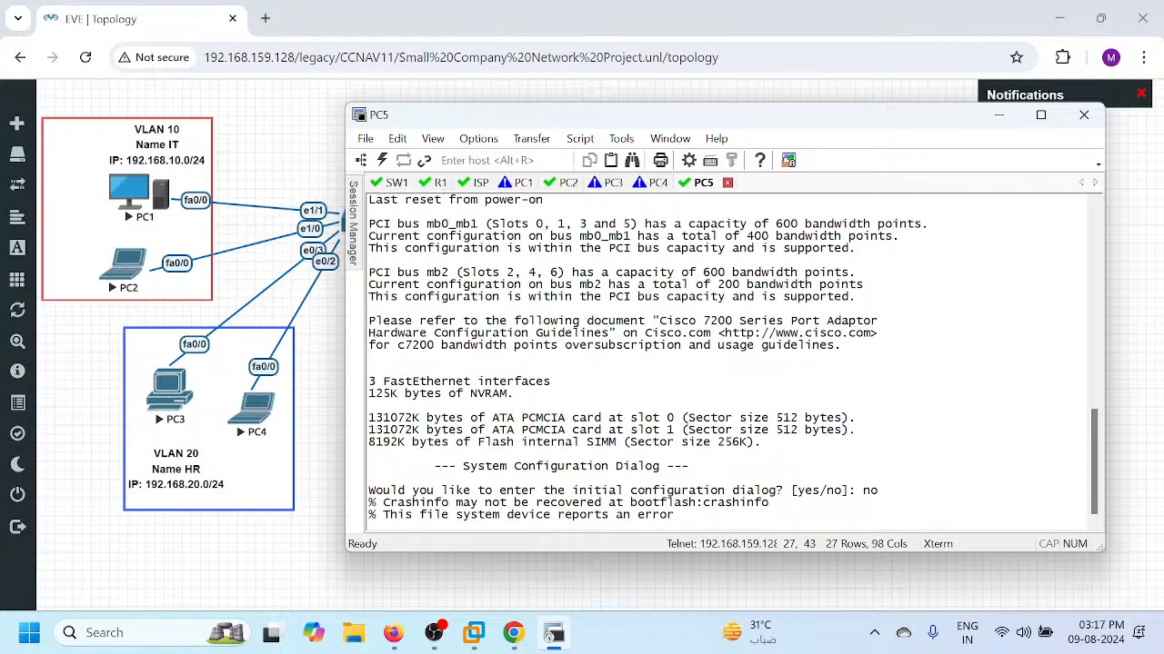
- Enter global configuration mode on the PC5 console and set its hostname to PC5
key("Return")
key("Return")
key("Return")
type("en")
key("Return")
type("config t")
key("Return")
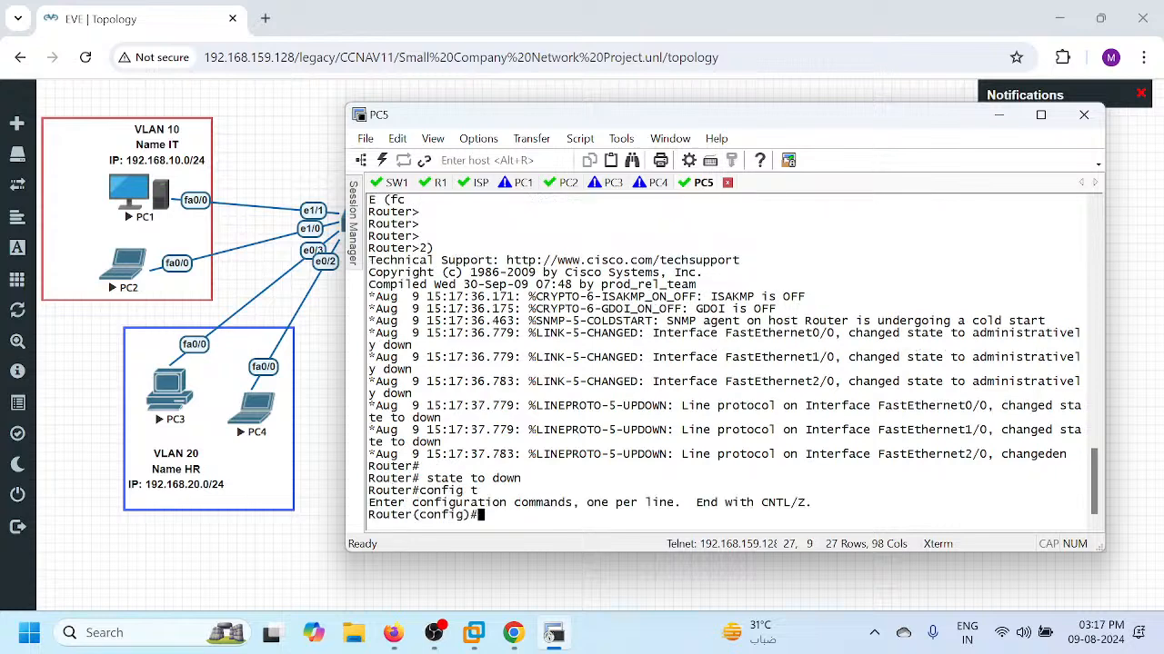
type("host")
key("Tab")
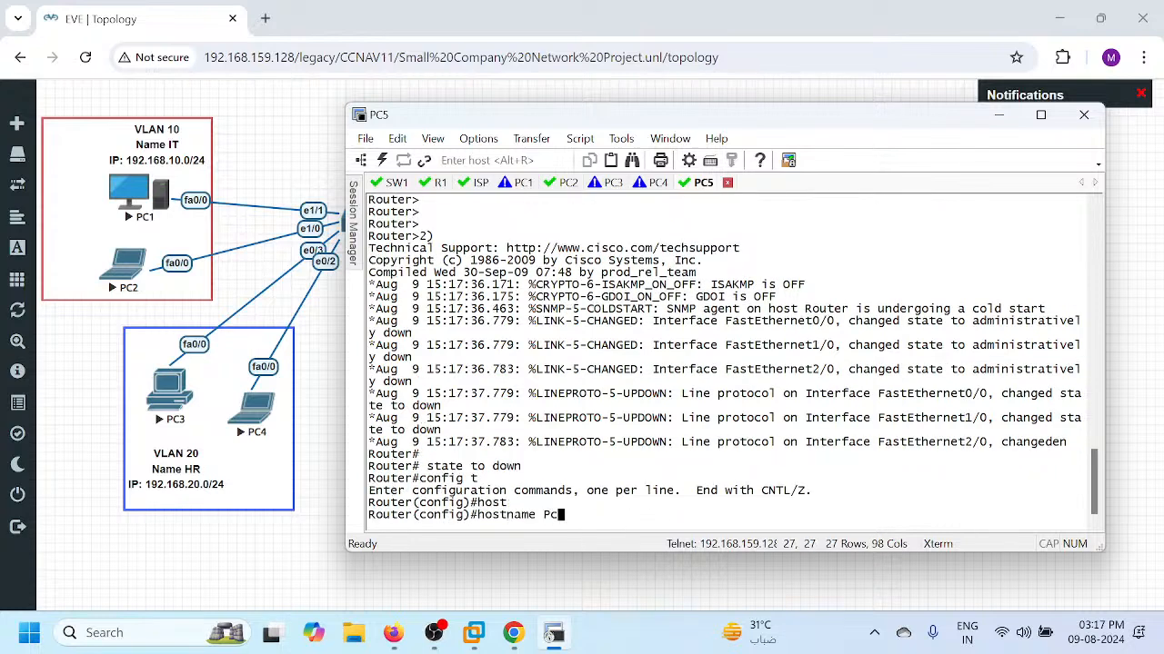
type("PC5")
key("Return")
key("Return")
- Configure PC5's interface f0/0 to get its IP address by DHCP and enable the interface
type("int f")
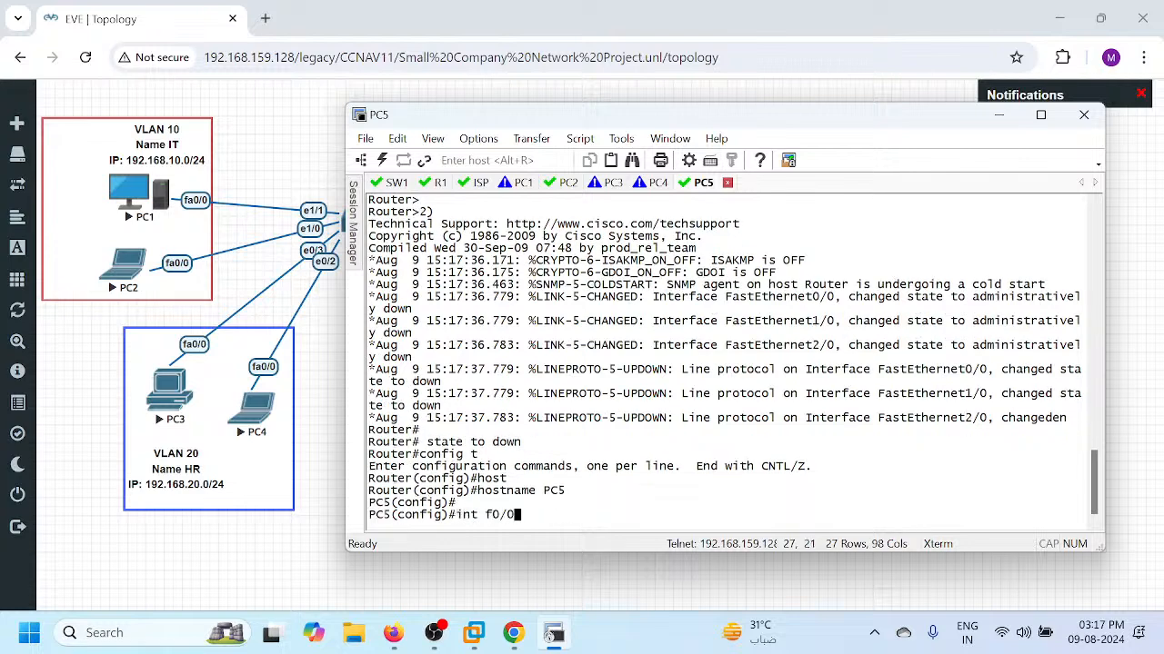
type("0/0")
key("Return")
type("ip add dhcp")
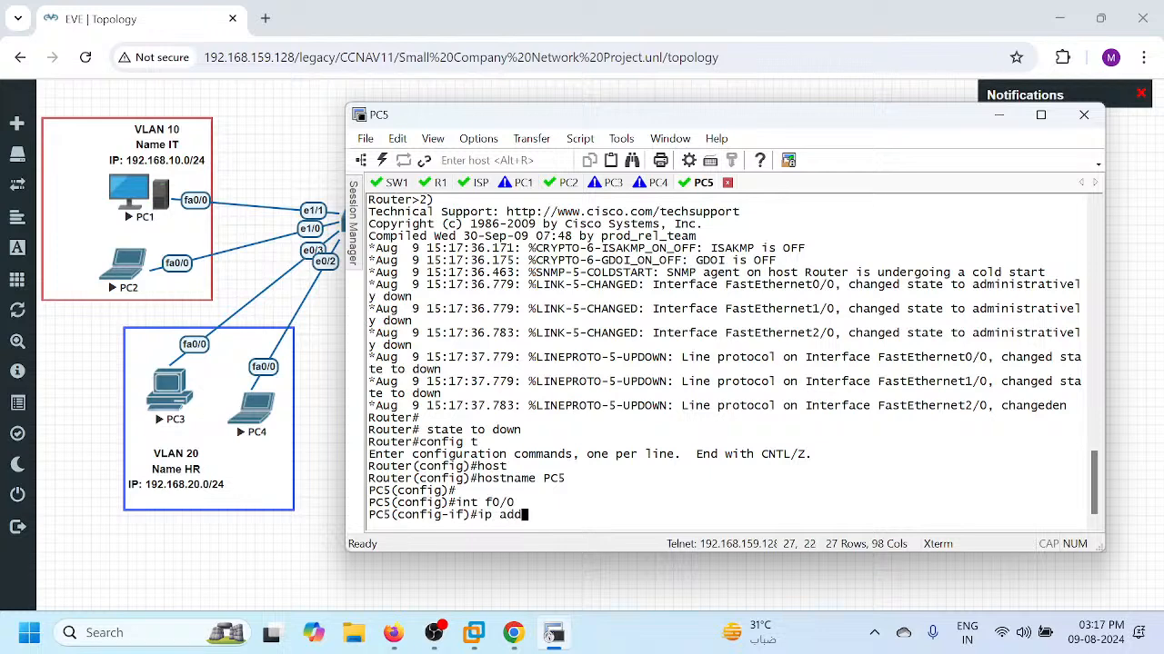
key("Return")
type("no sh")
key("Return")
key("Return")
- Disable CDP globally on PC5 with no cdp run and return to privileged mode
type("exit")
key("Return")
key("Return")
key("Return")
type("no cdp")
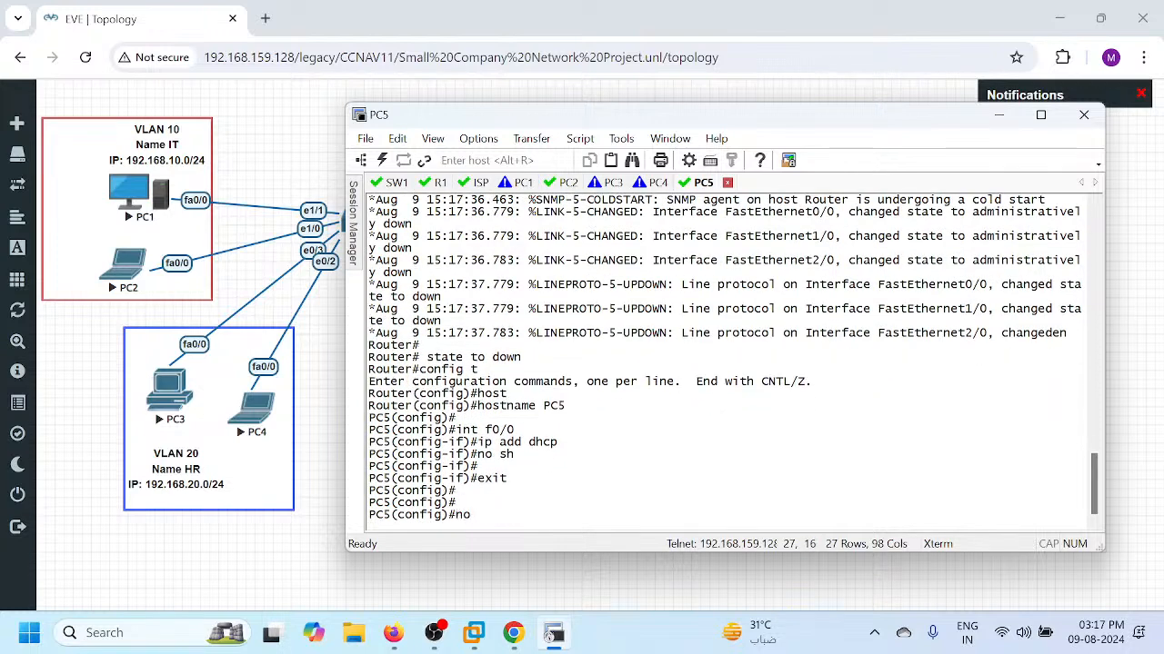
key("Return")
key("Return")
key("Return")
type("no cdp run")
key("Return")
key("Return")
type("exit")
key("Return")
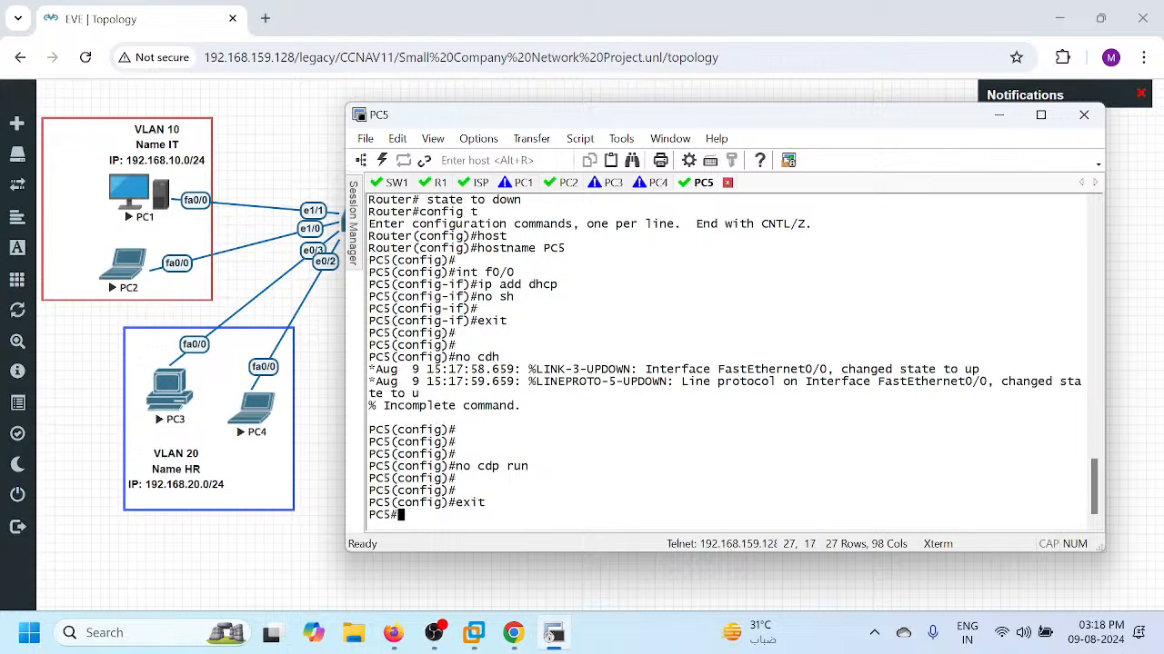
- Save PC5's running configuration with wr
key("Return")
key("Return")
type("wr")
key("Return")
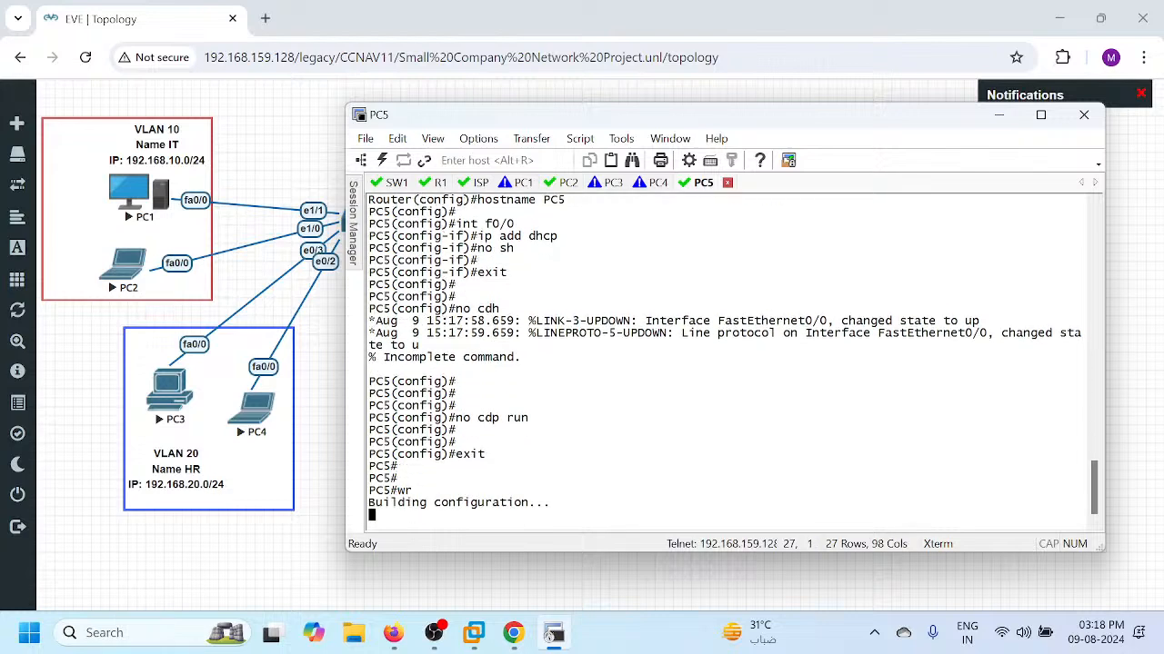
key("Return")
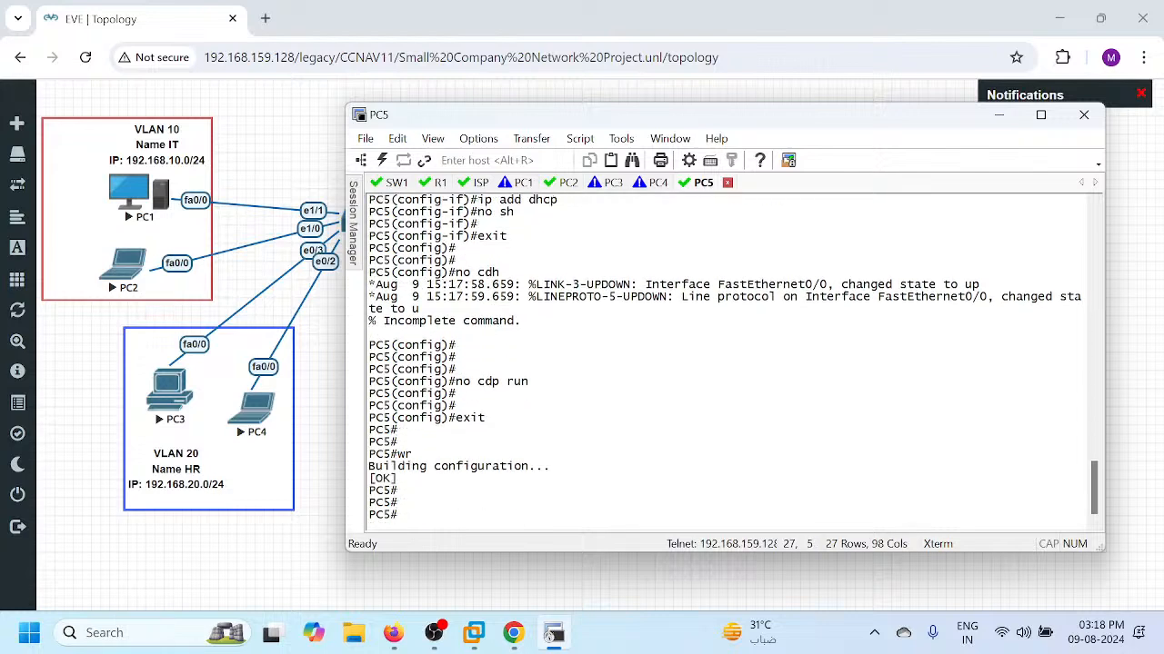
- Check PC5's interface addresses and states with sh ip int br
type("sh v")
key("Return")
type("sh ip int br")
key("Return")
- Save PC5's configuration again with wr, repeating the save once the DHCP address is assigned
type("wr")
key("Return")
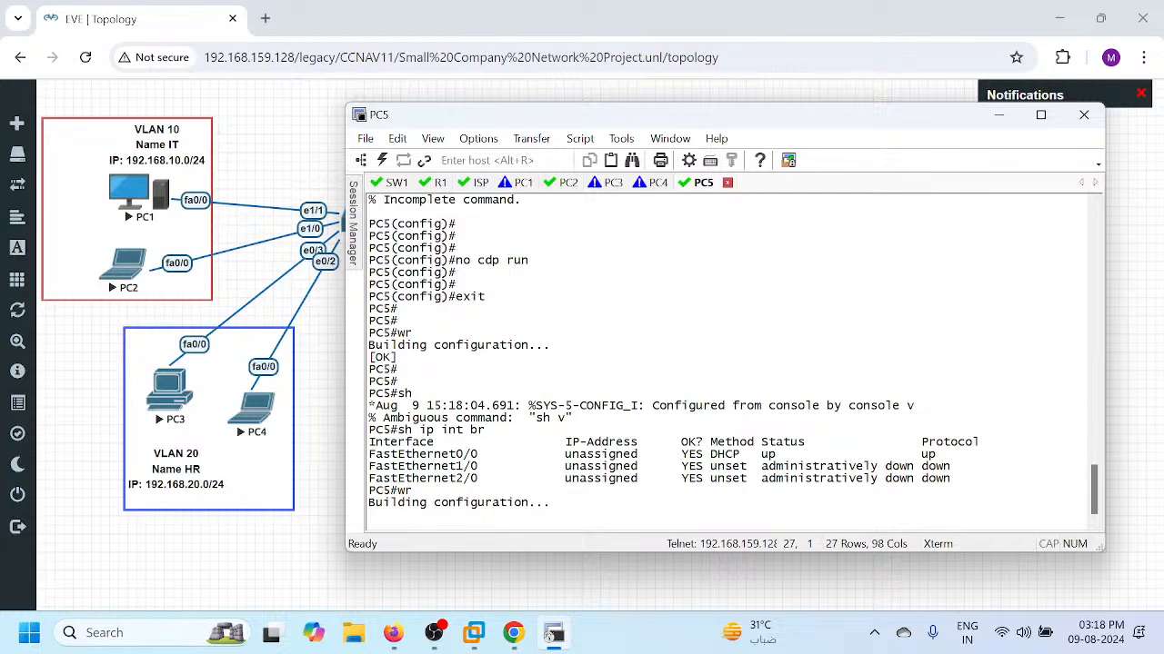
key("Return")
key("Return")
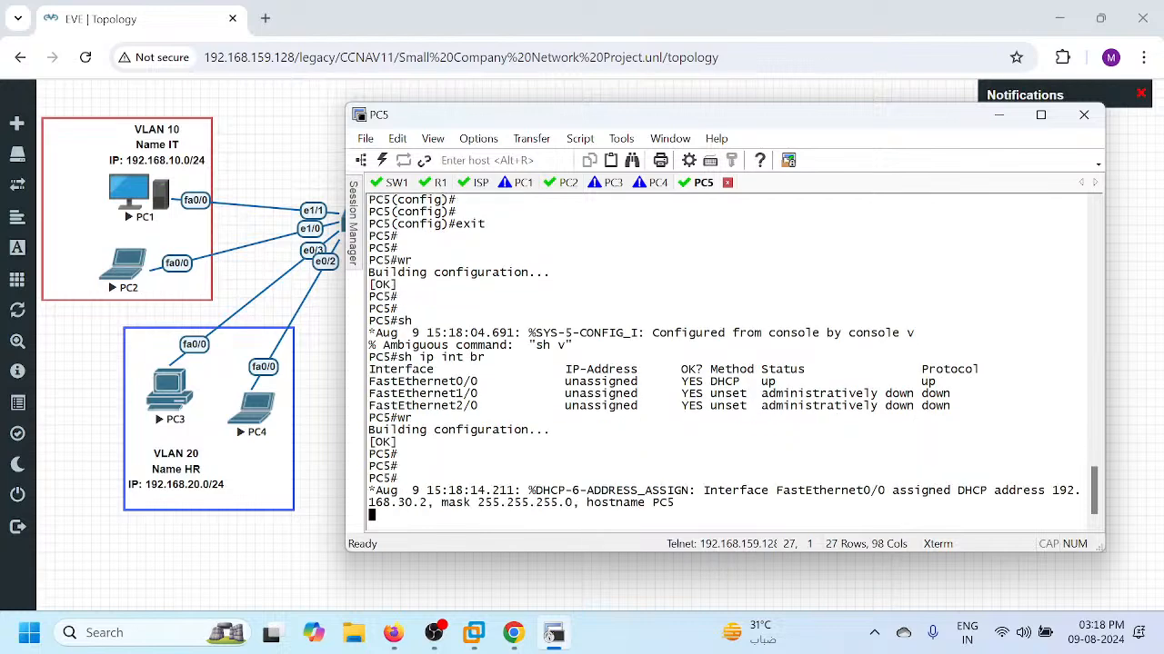
key("Return")
key("Return")
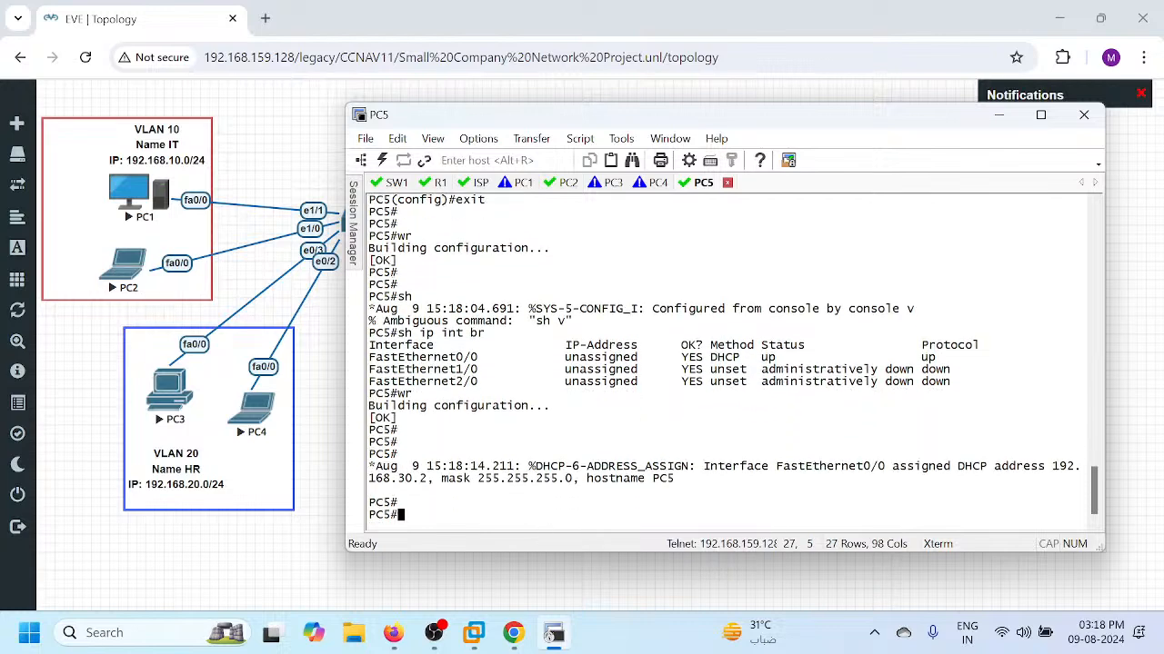
type("wr")
key("Return")
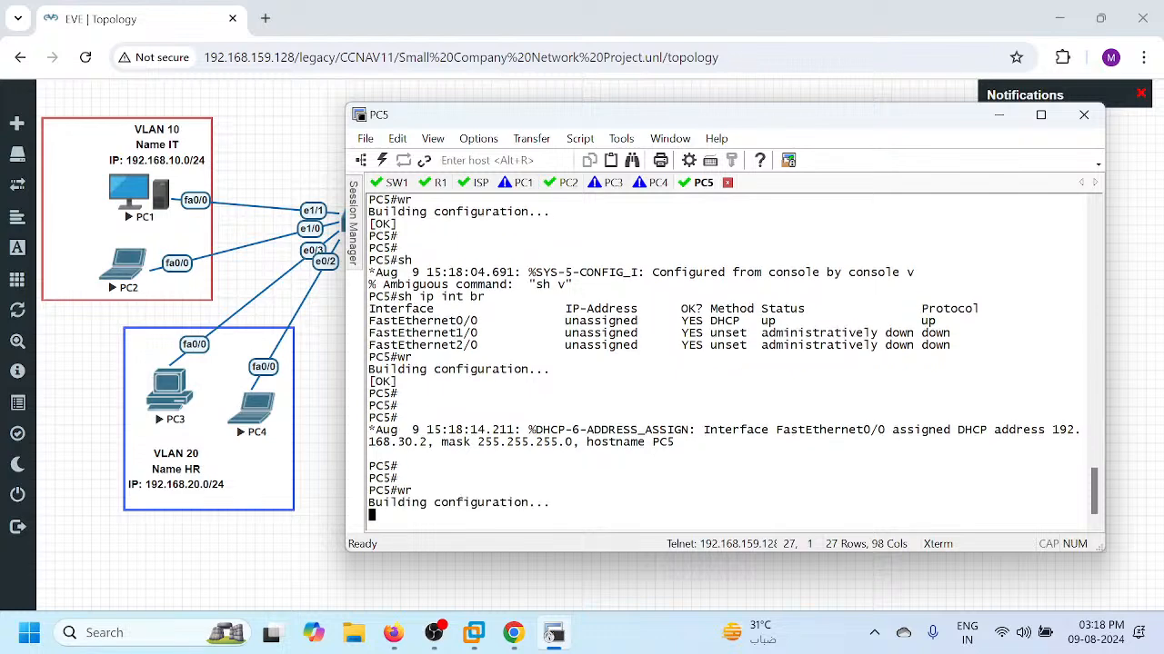
- Show PC5's brief IP interface list again and highlight FastEthernet0/0's DHCP address
type("sh ip int br")
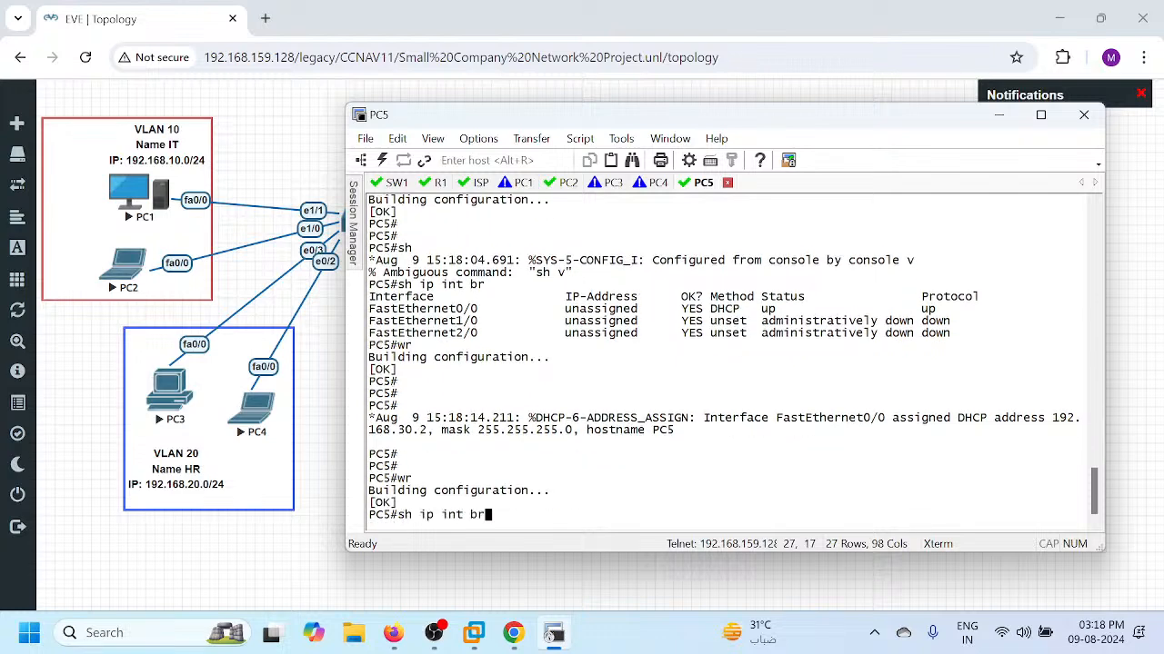
key("Return")
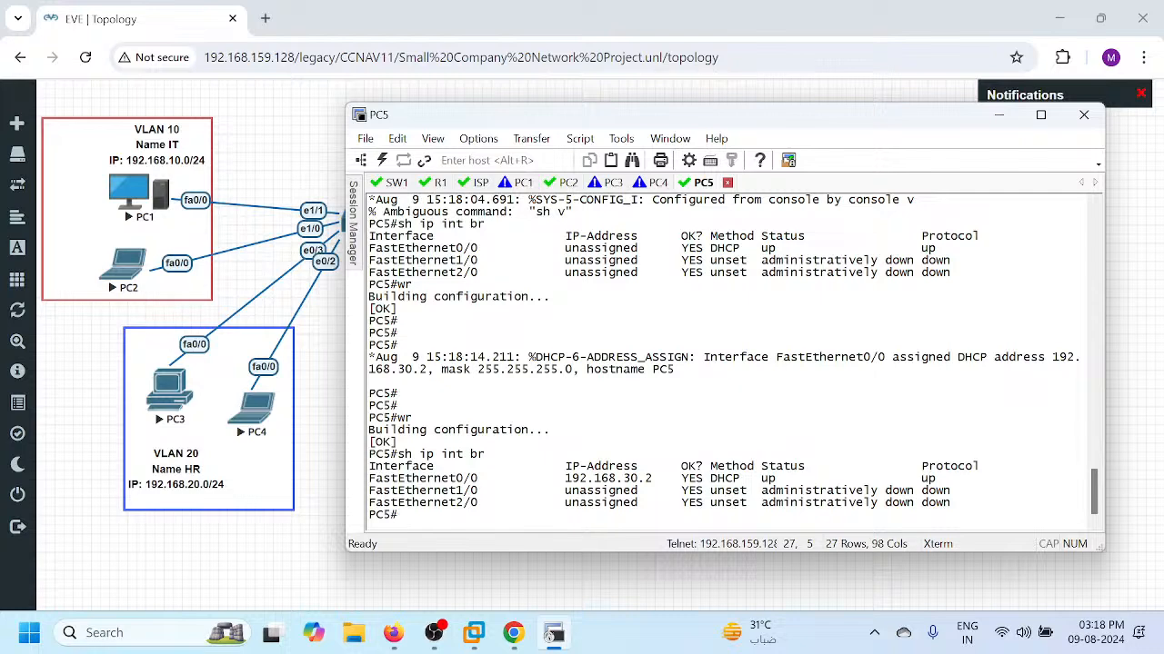
left_click_drag(652, 479, 569, 485)
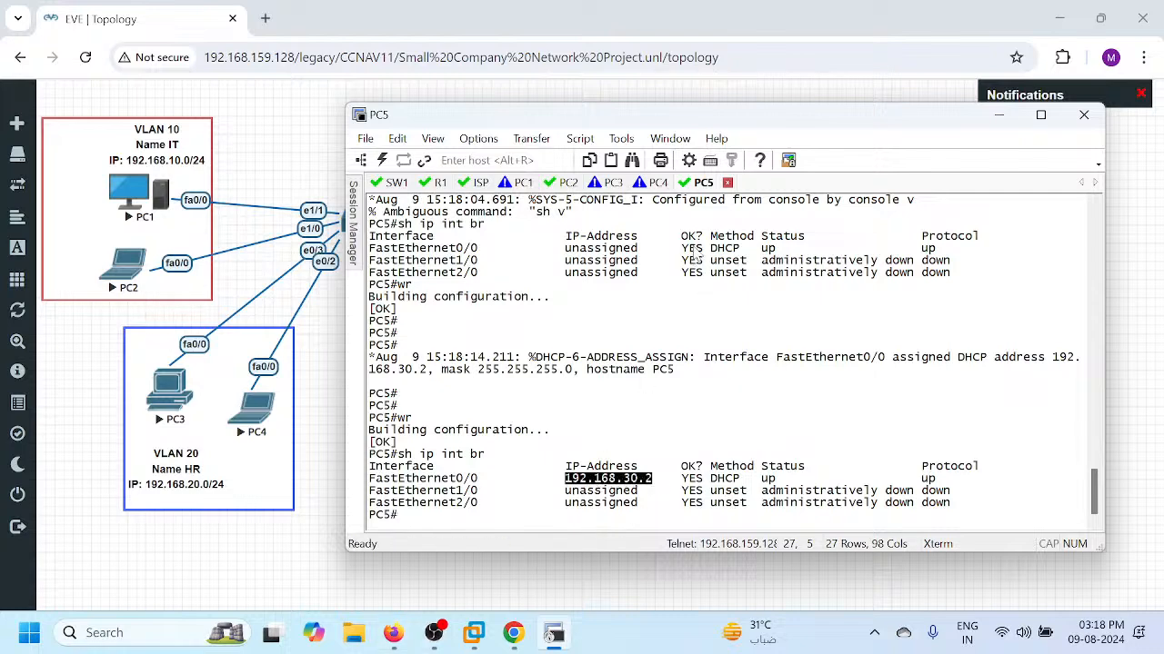
- Display PC5's routing table with sh ip route and highlight the default route's next hop and the gateway of last resort
type("sh ip route")
key("Return")
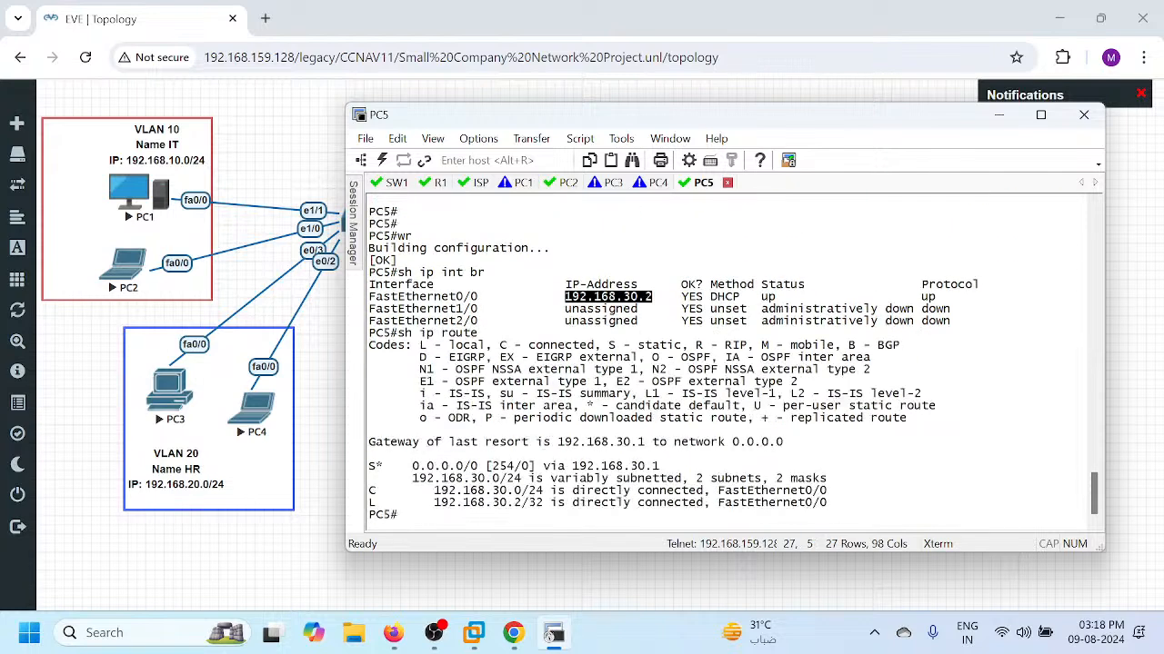
left_click_drag(660, 298, 564, 298)
left_click_drag(660, 467, 571, 468)
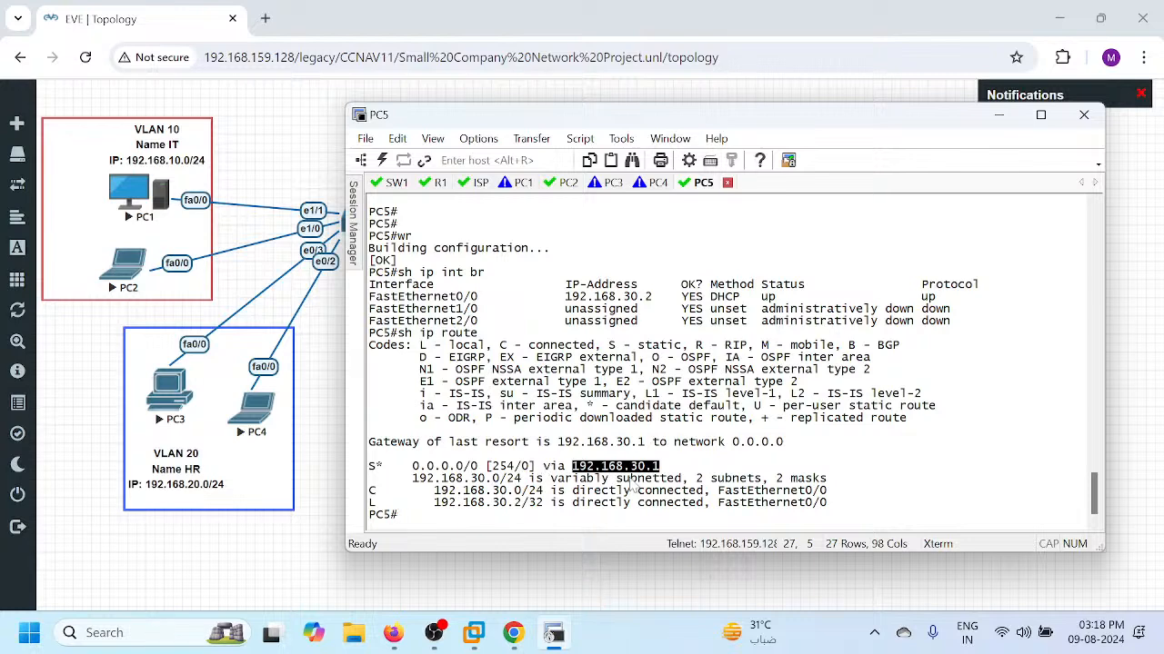
left_click_drag(661, 469, 589, 471)
left_click_drag(787, 444, 557, 443)
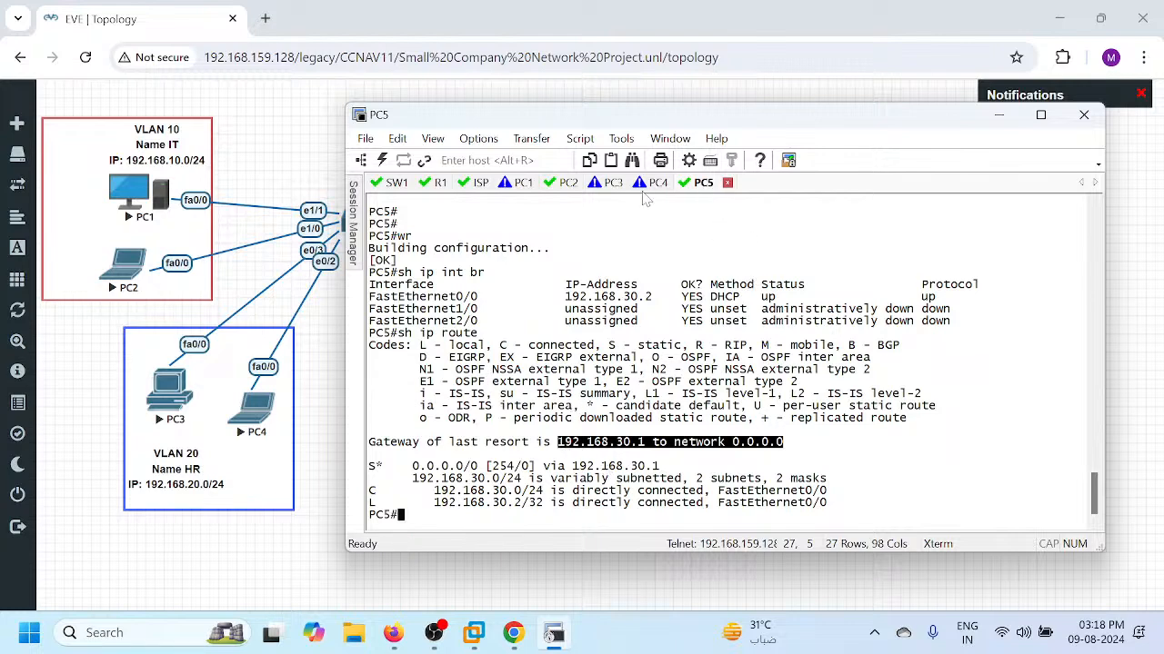
- Open PC4's console, enter global configuration mode and set its hostname to PC4
left_click(657, 182)
key("Return")
key("Return")
key("Return")
key("Return")
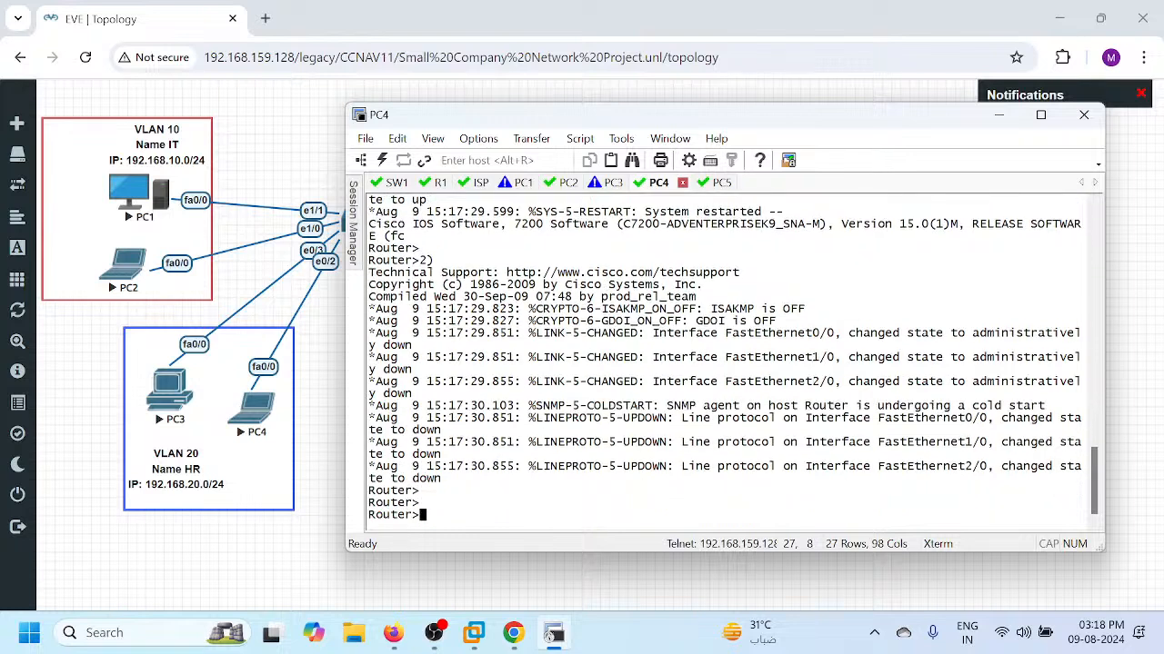
type("en")
key("Return")
type("config t")
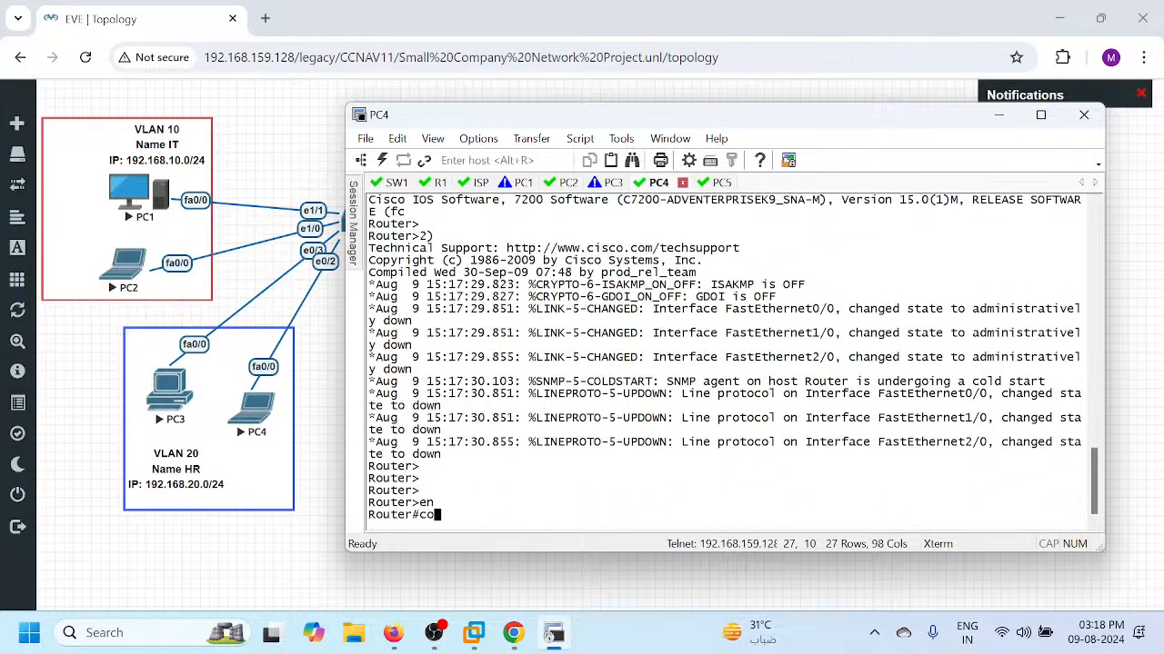
key("Return")
type("host")
key("Tab")
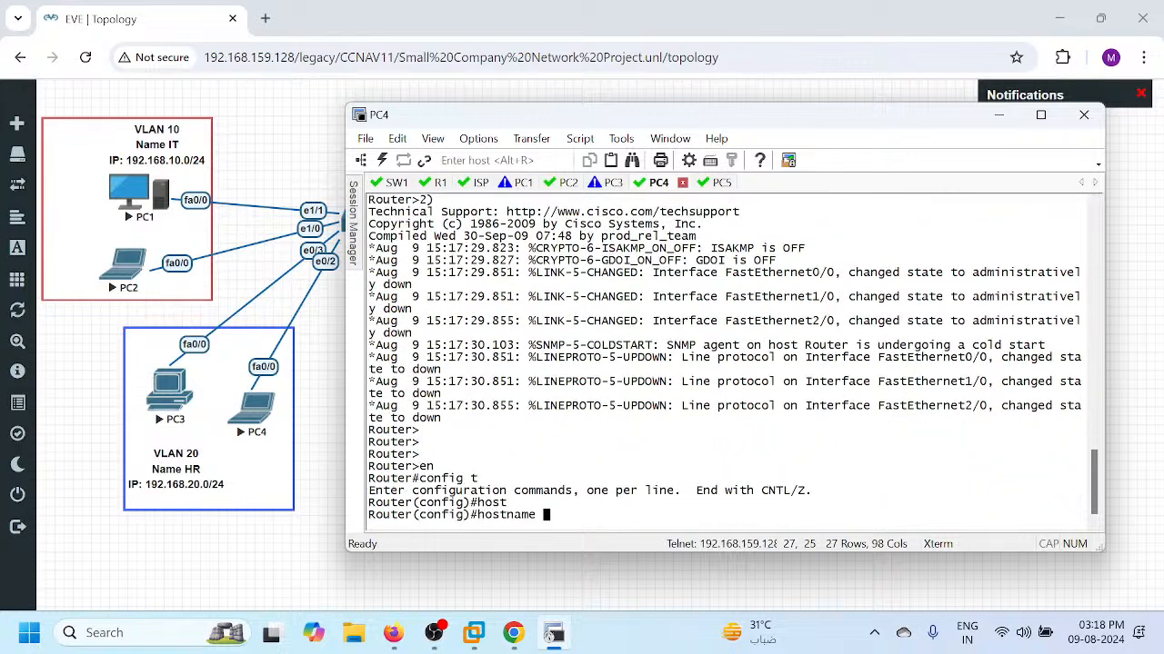
type("PC4")
key("Return")
key("Return")
- Configure PC4's interface f0/0 to get its address by DHCP, enable it with no sh, and exit interface configuration
type("int")
type("/0")
key("Return")
type("ip a")
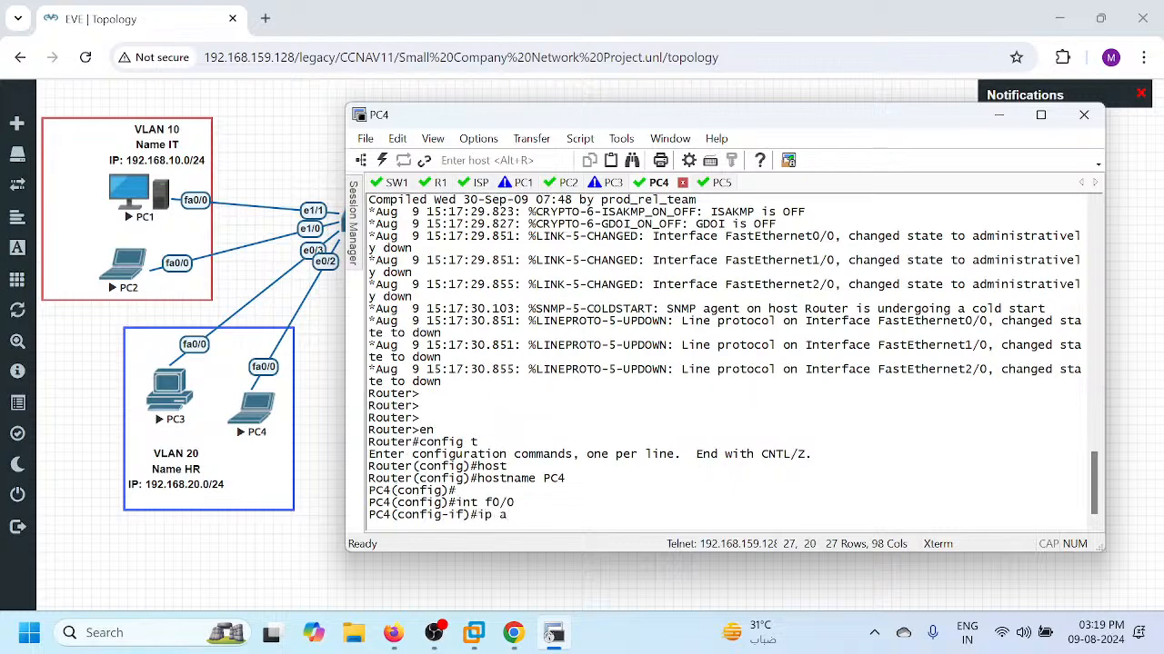
type("dd dhcp")
key("Return")
type("no sh")
key("Return")
type("exit")
key("Return")
key("Return")
key("Return")
key("Return")
key("Return")
- Disable CDP on PC4 with no cdp run, exit configuration mode and save the configuration with wr
type("no cdp")
type(" run")
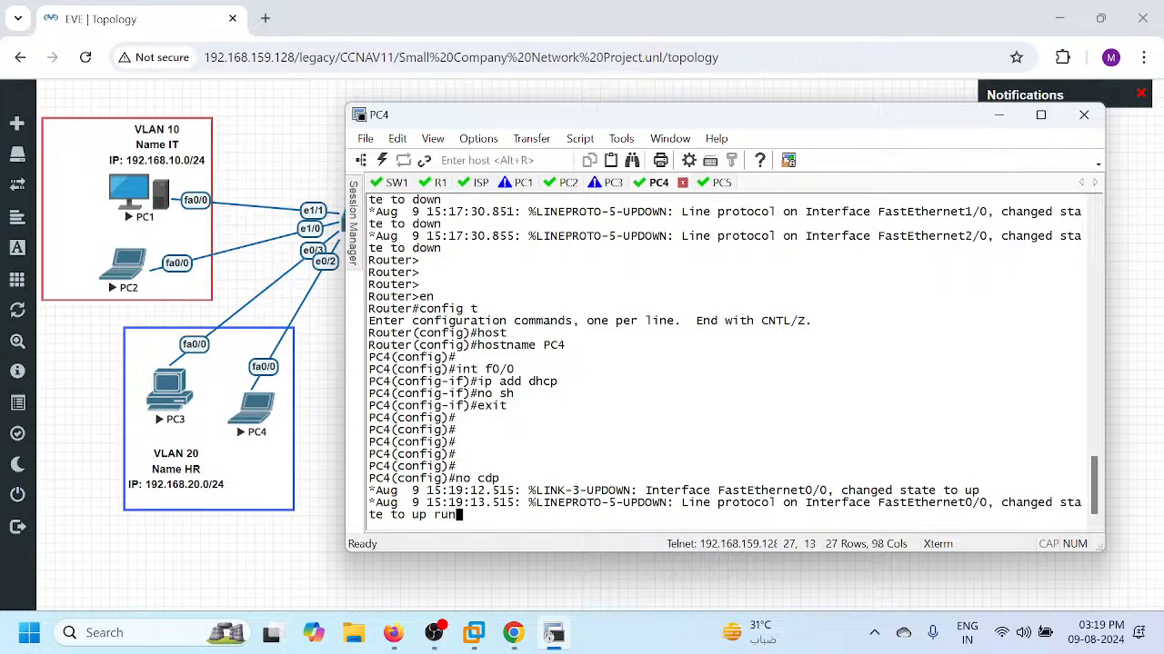
key("Return")
type("exit")
key("Return")
key("Return")
type("wr")
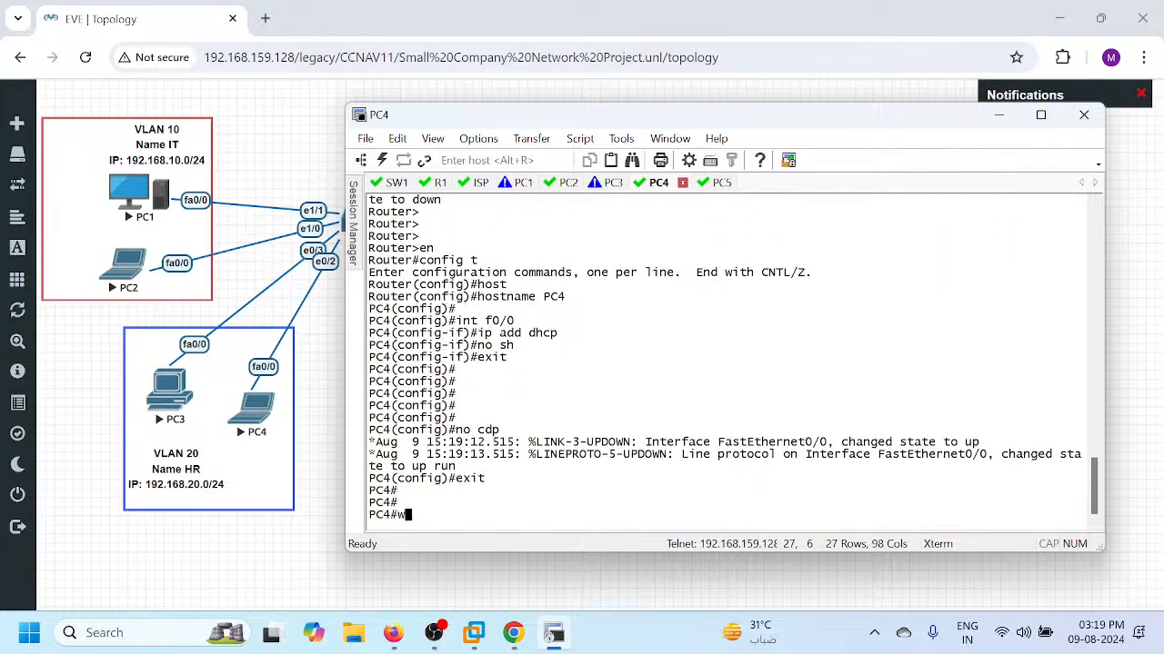
key("Return")
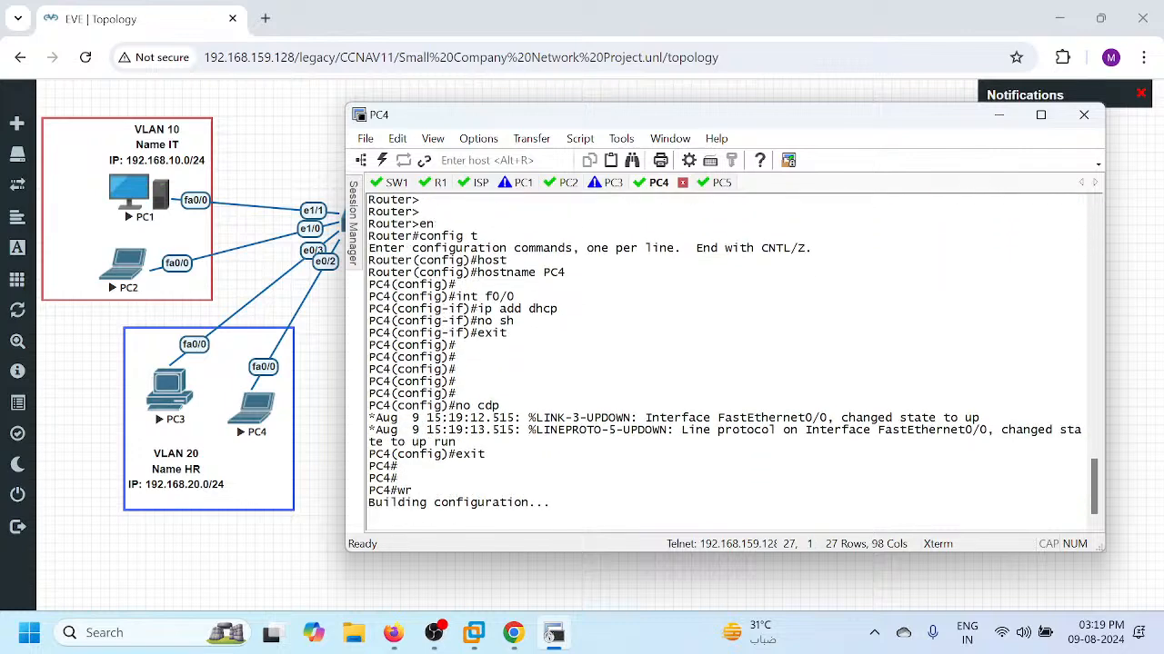
key("Return")
key("Return")
key("Return")
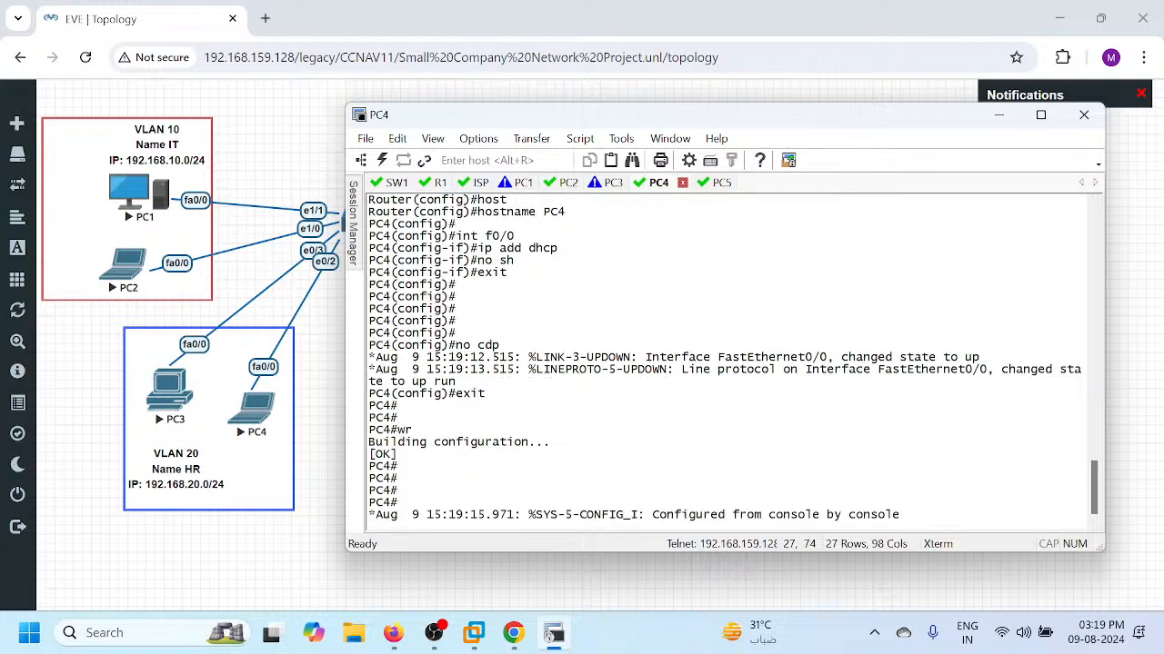
- Check PC4's interface addresses with sh ip int br, repeating it to look for the DHCP address
key("Return")
key("Return")
type("sh ip int")
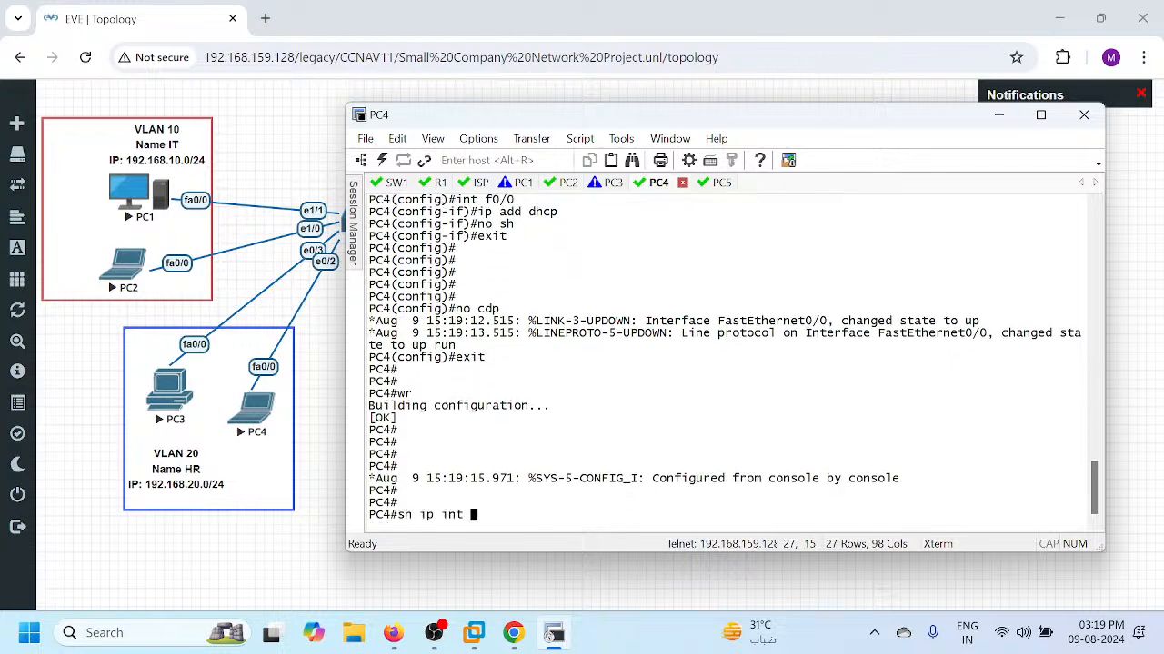
type(" br")
key("Return")
type("sh ")
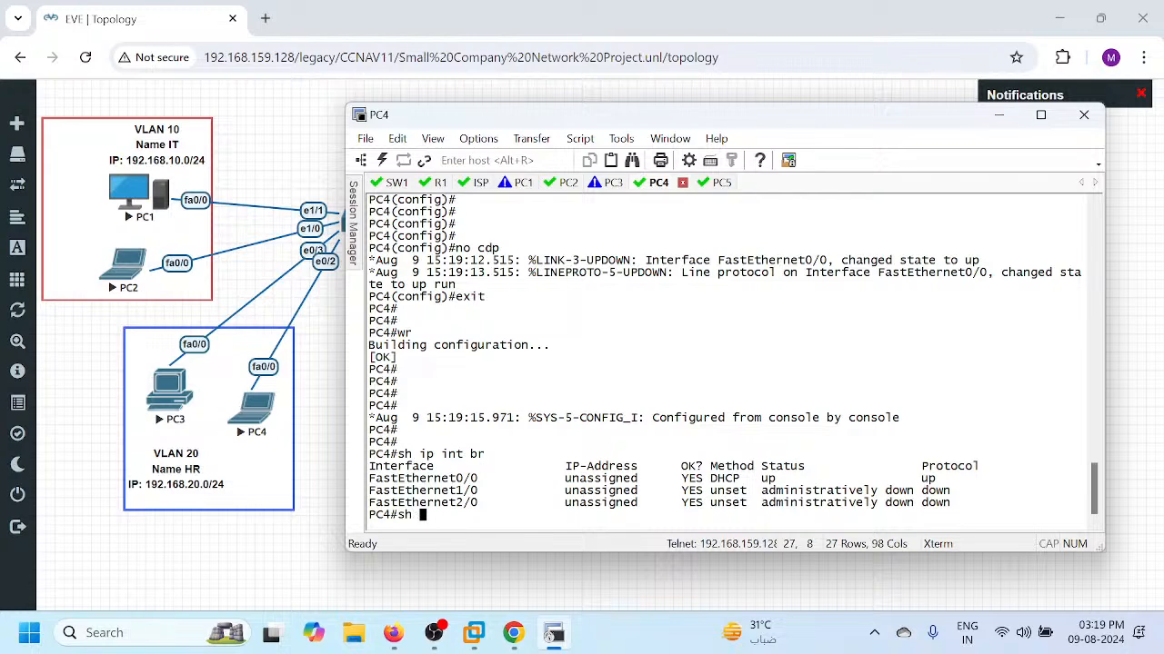
type("ip int br")
key("Return")
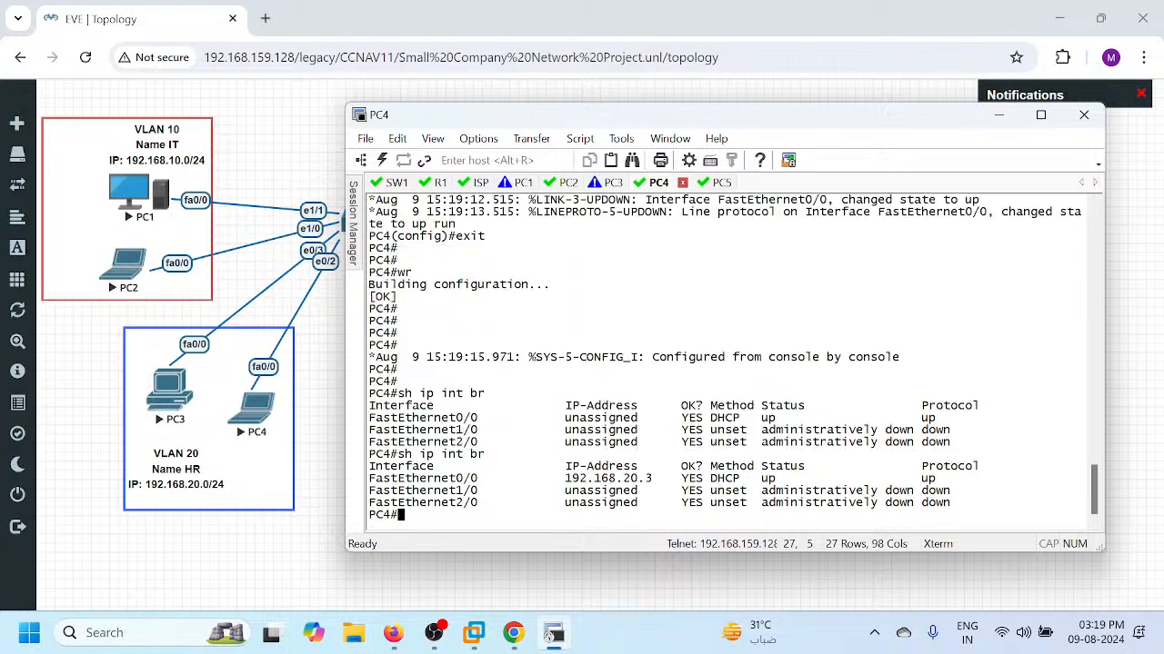
- Save PC4's configuration again with wr
key("Return")
key("Return")
type("wr")
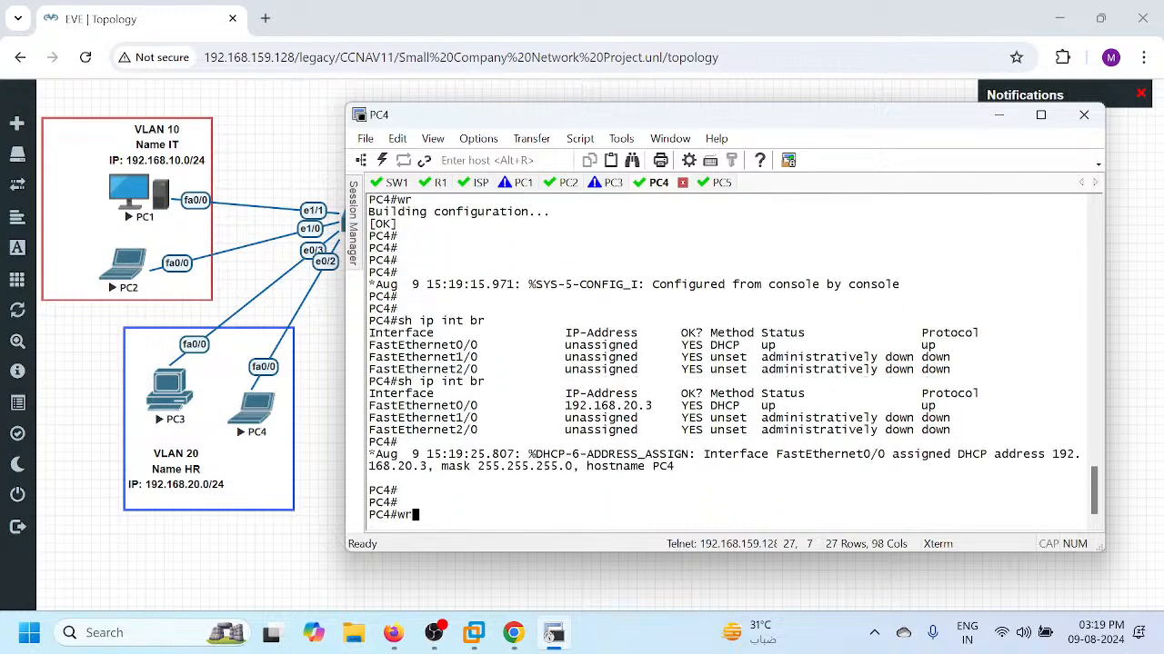
key("Return")
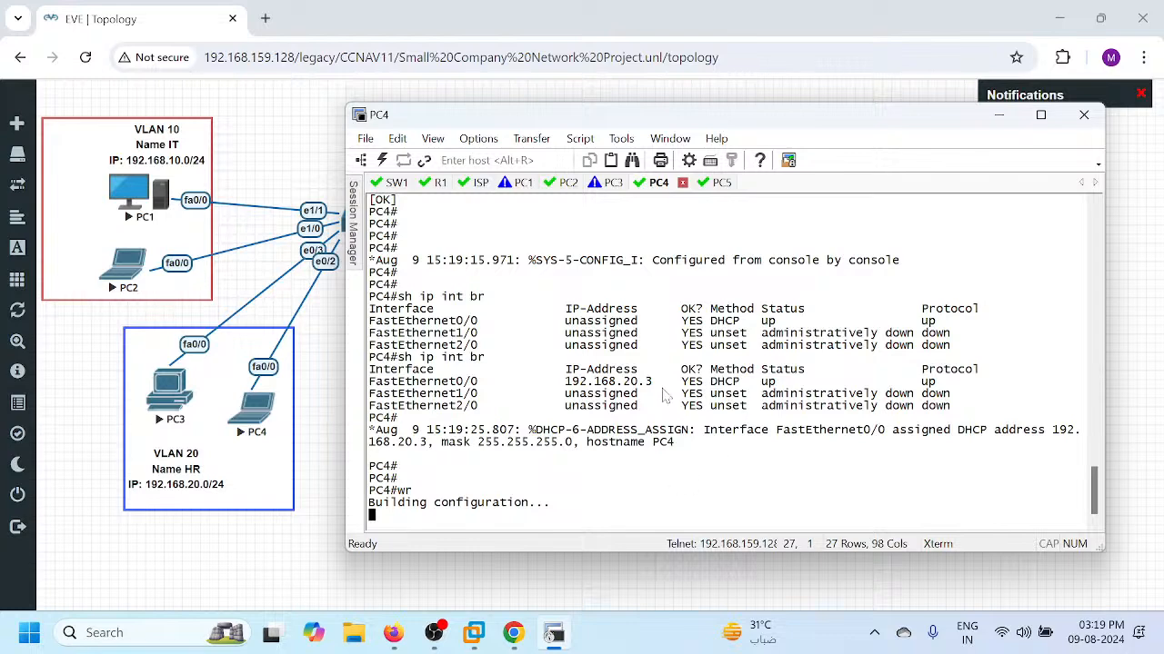
key("Return")
- Open PC3's console, set its hostname to PC3 in global configuration mode and save with do wr
left_click(608, 183)
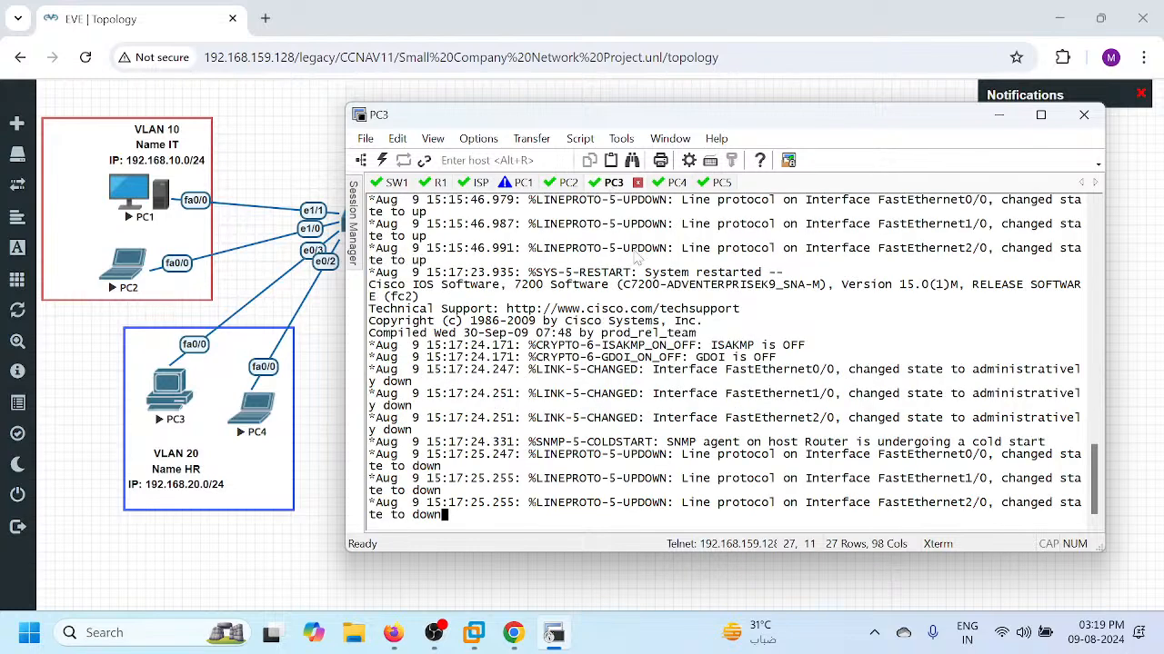
key("Return")
key("Return")
key("Return")
key("Return")
key("Return")
key("Return")
key("Return")
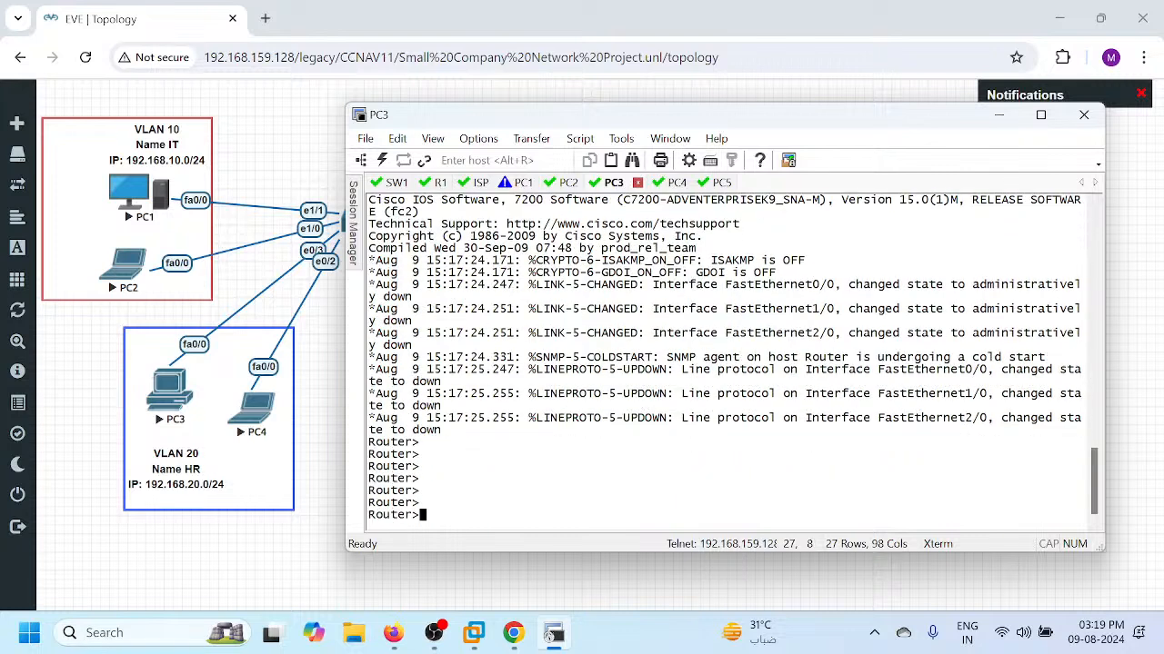
type("en")
key("Return")
type("config t")
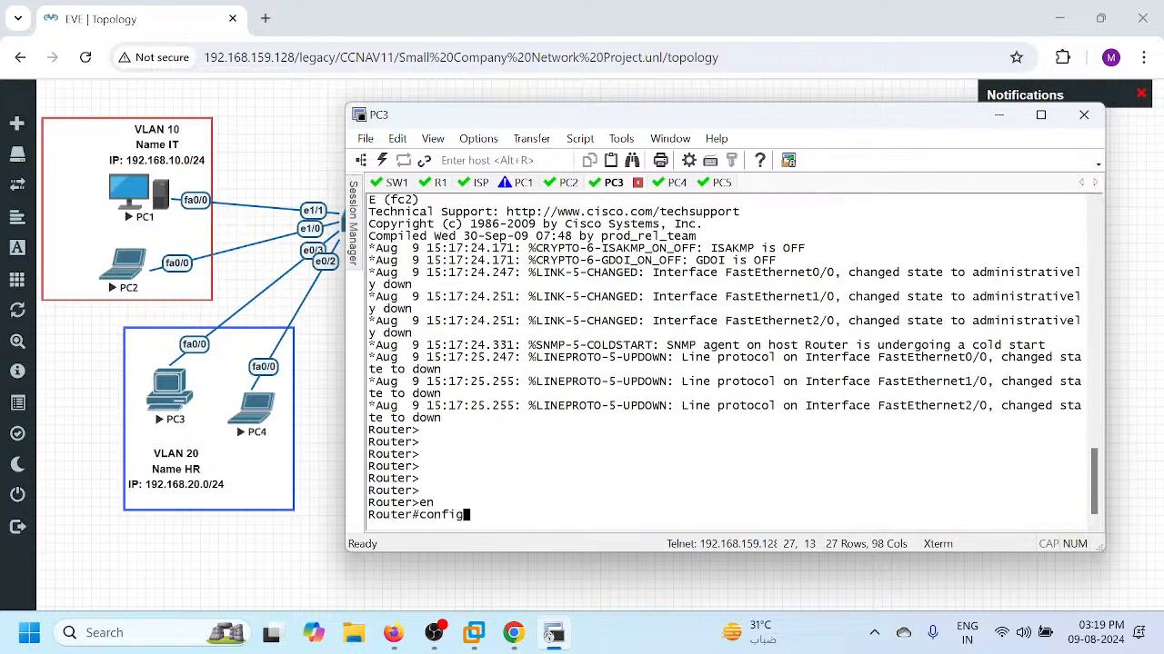
key("Return")
type("host")
key("Tab")
type("PC3")
key("Return")
key("Return")
type("do wr")
key("Return")
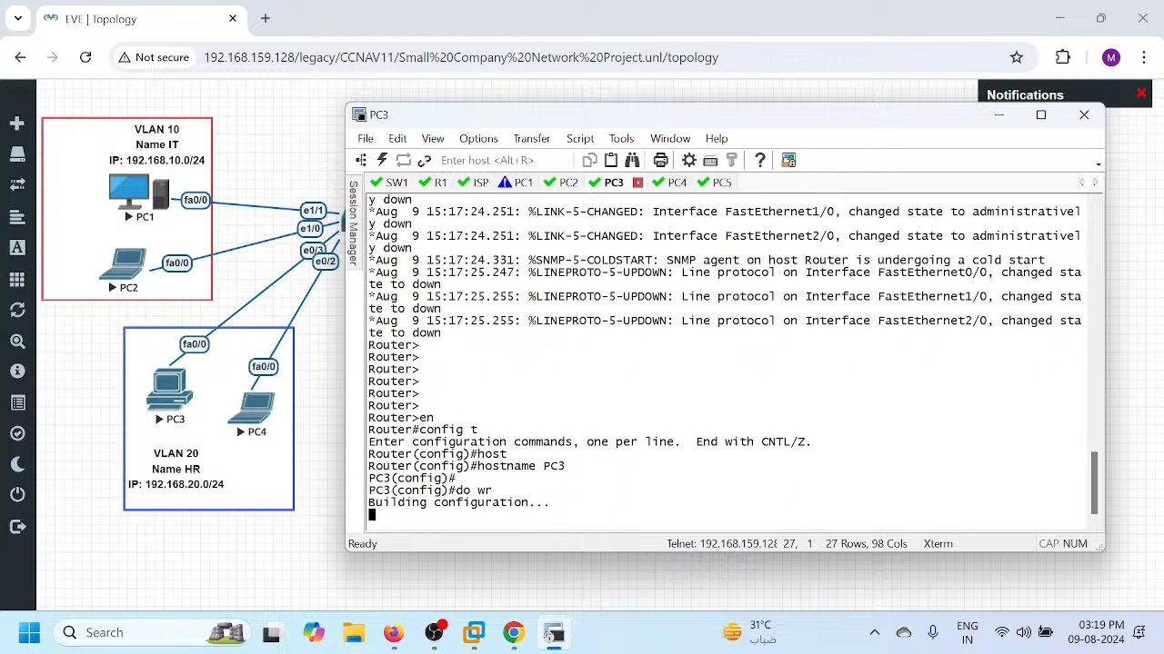
- Configure PC3's interface f0/0 to get its address by DHCP, enable it with no sh, and exit interface configuration
type("int f0/0")
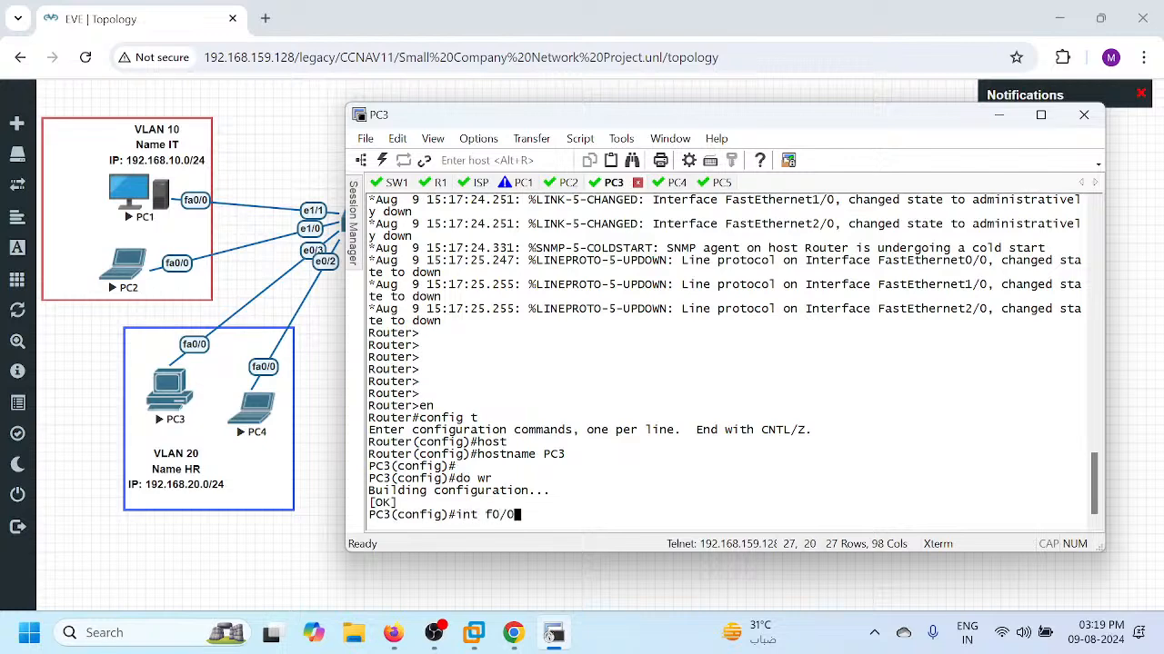
key("Return")
type("ip add")
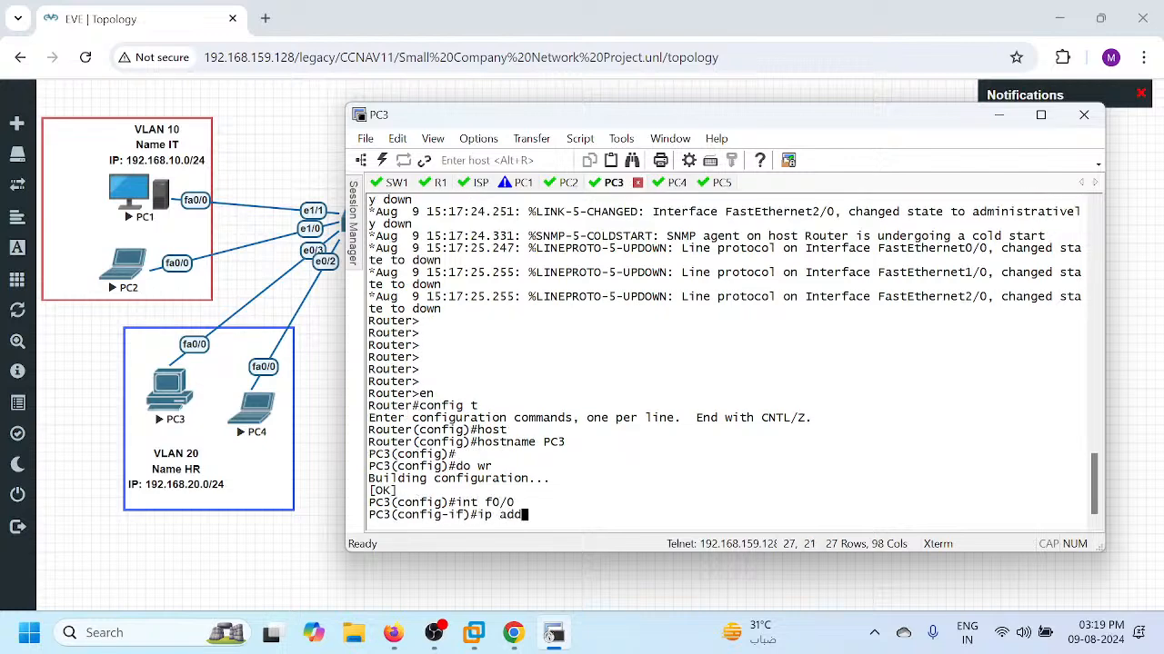
type(" 192.168")
key("BackSpace")
key("BackSpace")
key("BackSpace")
key("BackSpace")
key("BackSpace")
key("BackSpace")
key("BackSpace")
type("dhp")
type("cp")
key("Return")
type("n")
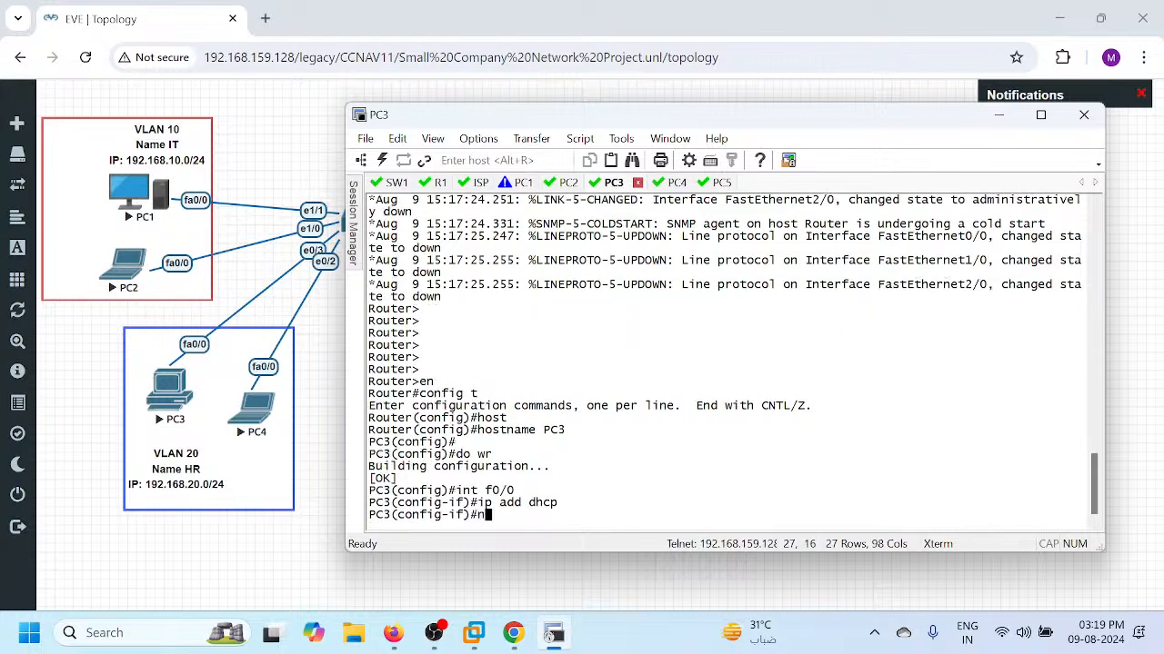
type("o sh")
key("Return")
type("exit")
key("Return")
key("Return")
key("Return")
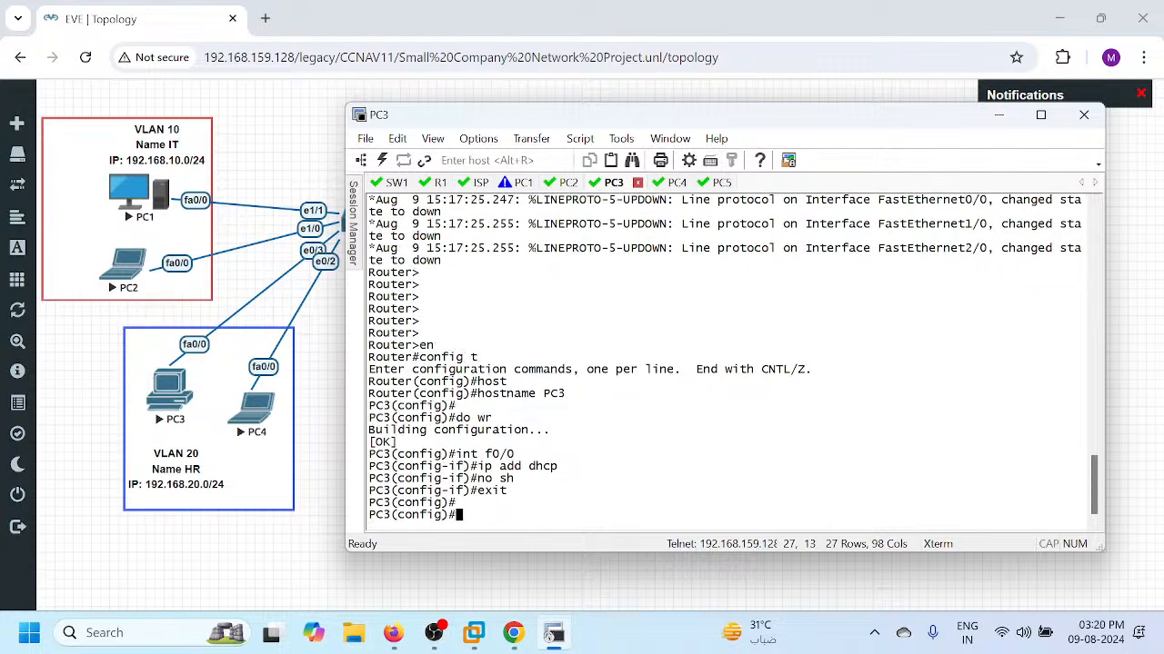
- Disable CDP on PC3 with no cdp run, exit configuration mode and save the configuration with wr
type("no cdp run")
key("Return")
type("exit")
key("Return")
key("Return")
type("wr")
key("Return")
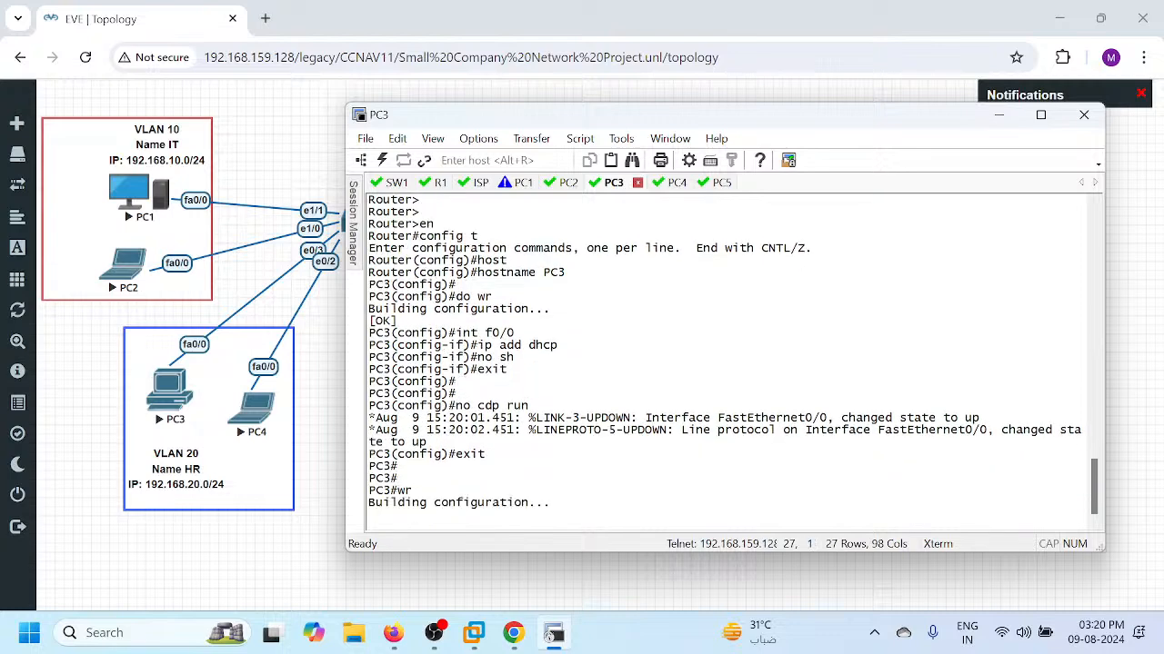
key("Return")
key("Return")
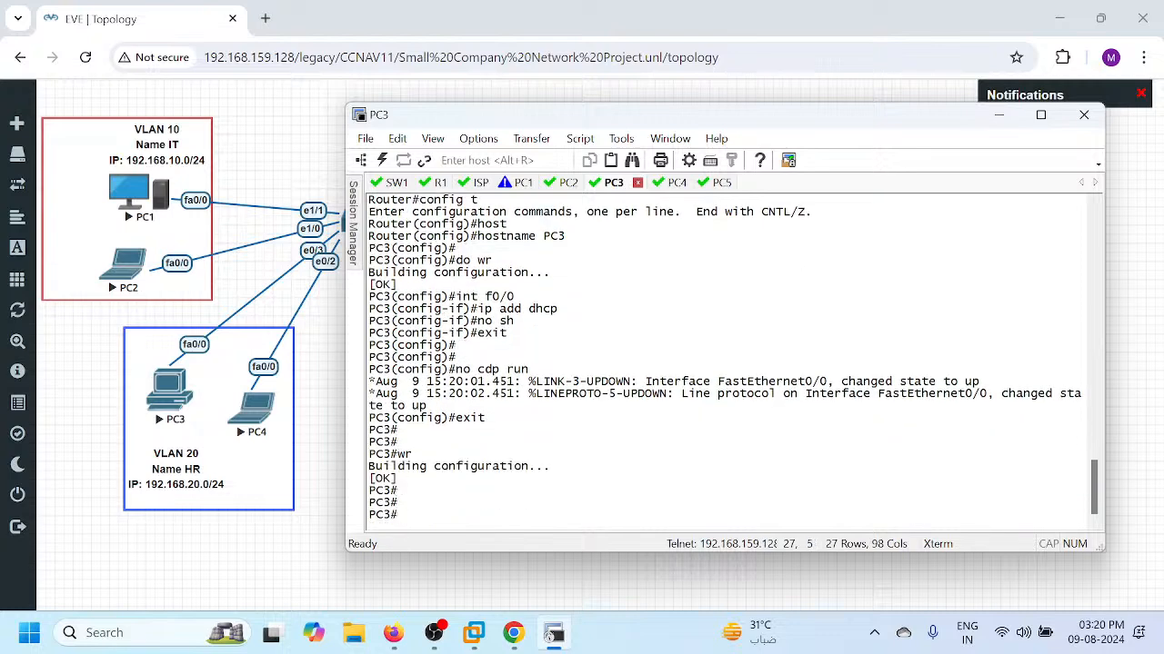
- Check PC3's interface addresses and states with sh ip int br
type("sh")
key("Return")
key("Return")
key("Return")
type("sh")
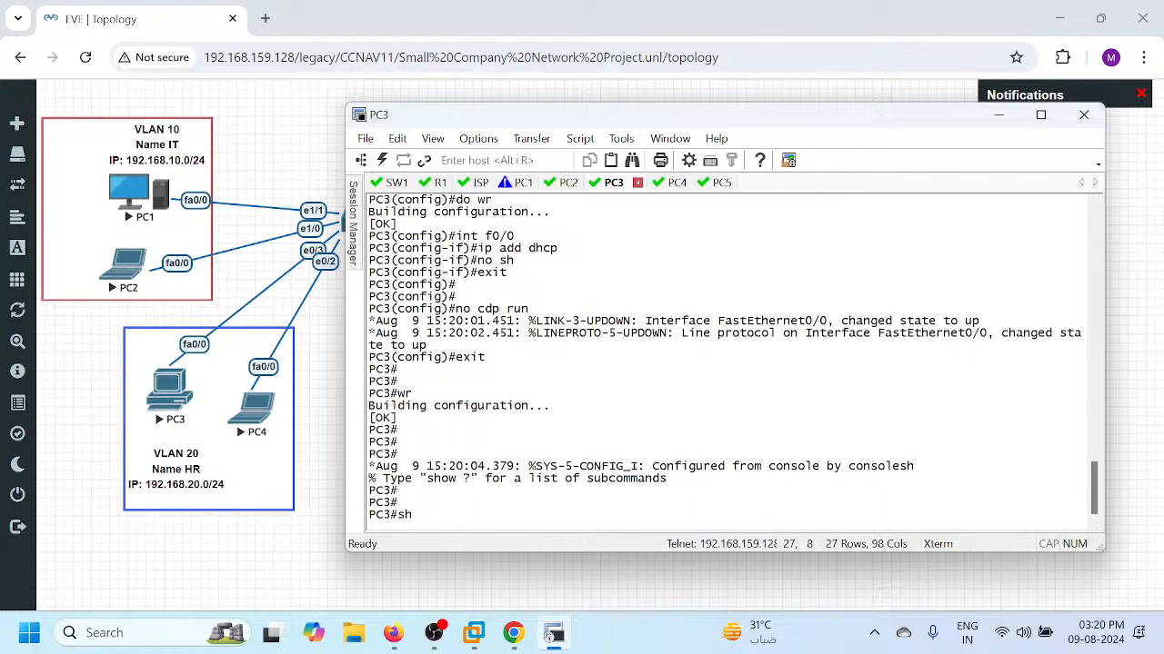
type(" ip int br")
key("Return")
key("Return")
key("Return")
key("Return")
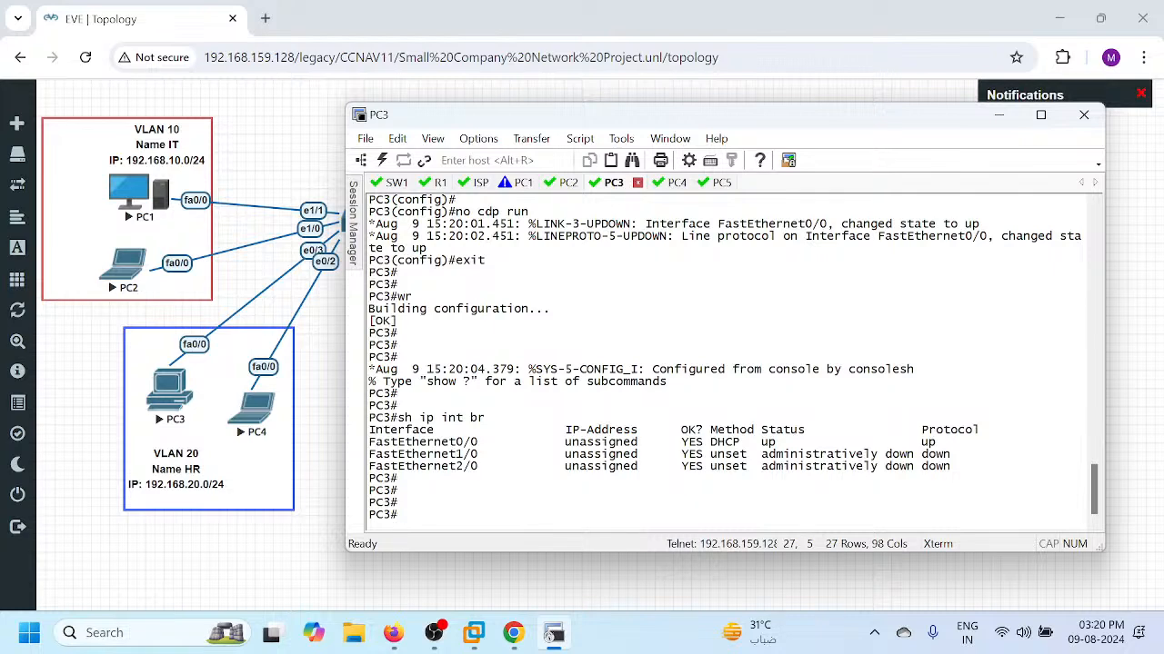
- Repeat sh ip int br on PC3 to look for the DHCP address and save the configuration with wr
key("Up")
key("Return")
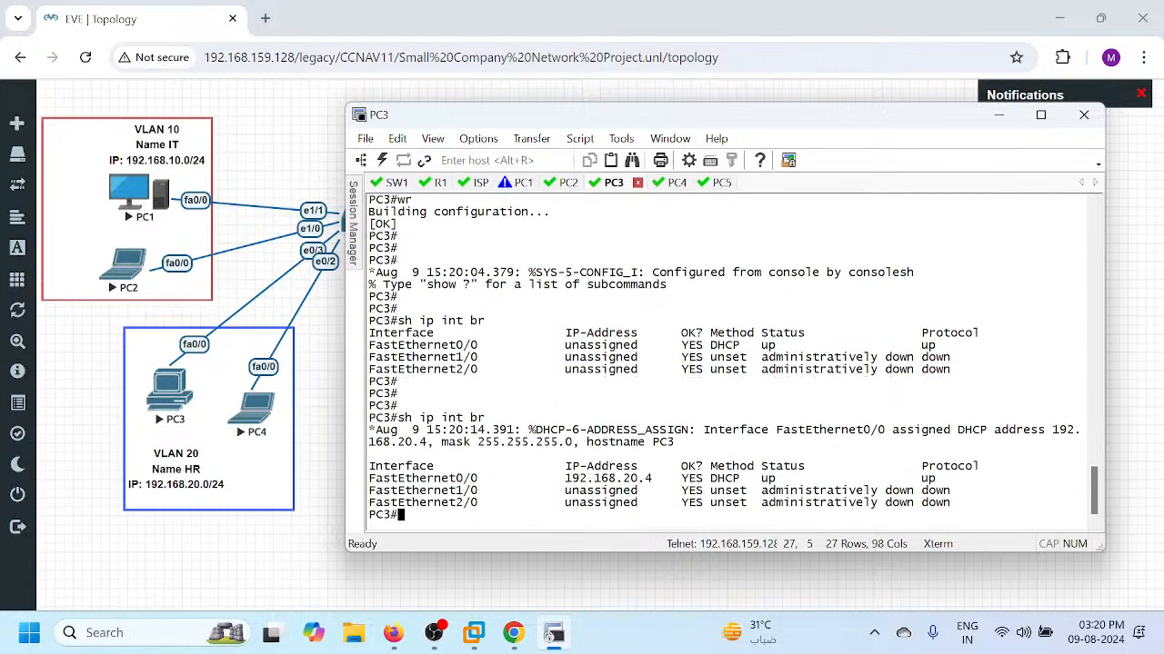
type("wr")
key("Return")
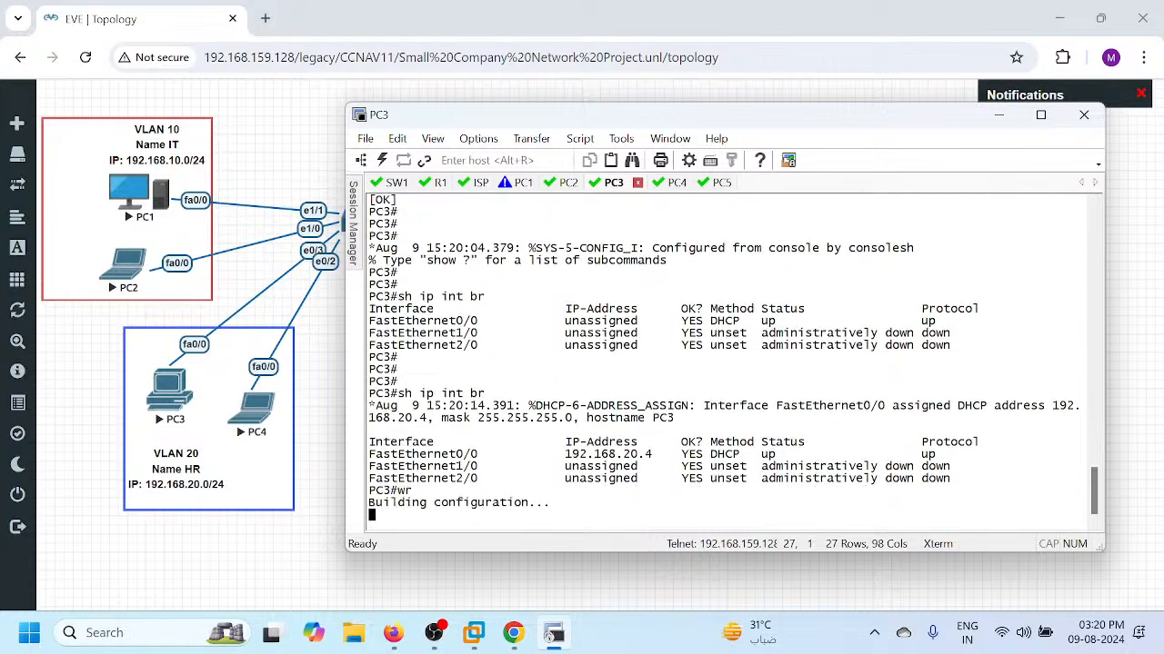
- Open PC1's console and exit global configuration mode to the privileged prompt
left_click(525, 187)
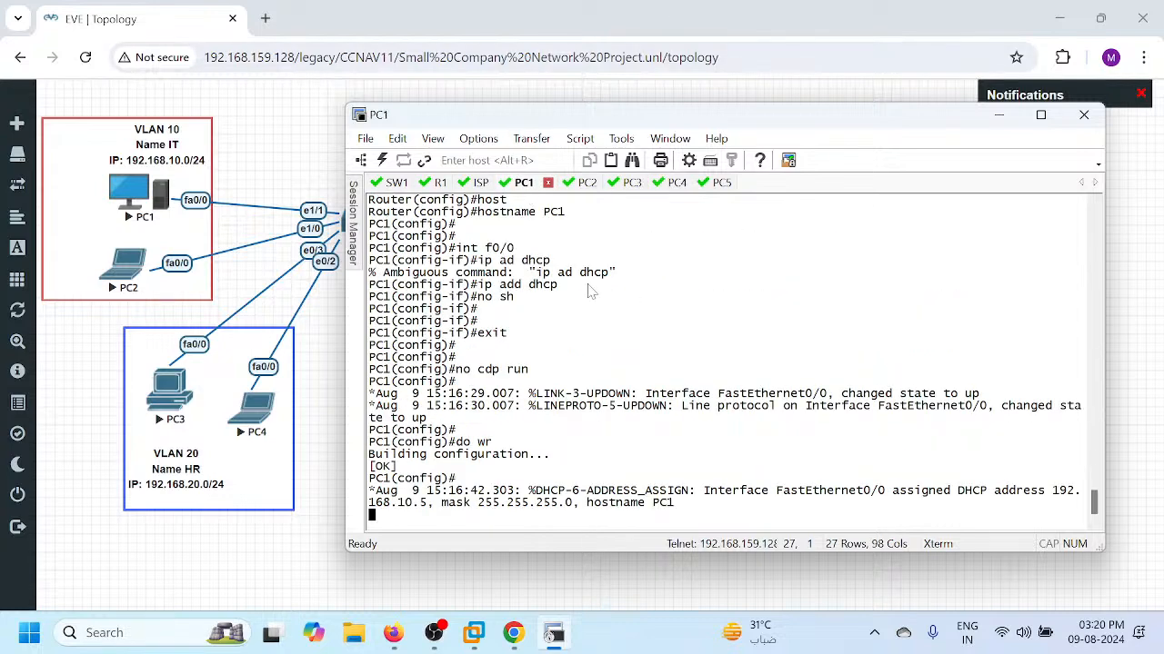
key("Return")
key("Return")
key("Return")
key("Return")
type("exit")
key("Return")
key("Return")
key("Return")
- Check PC1's interface addresses with sh ip int br and save its configuration with wr
type("sh ip int br")
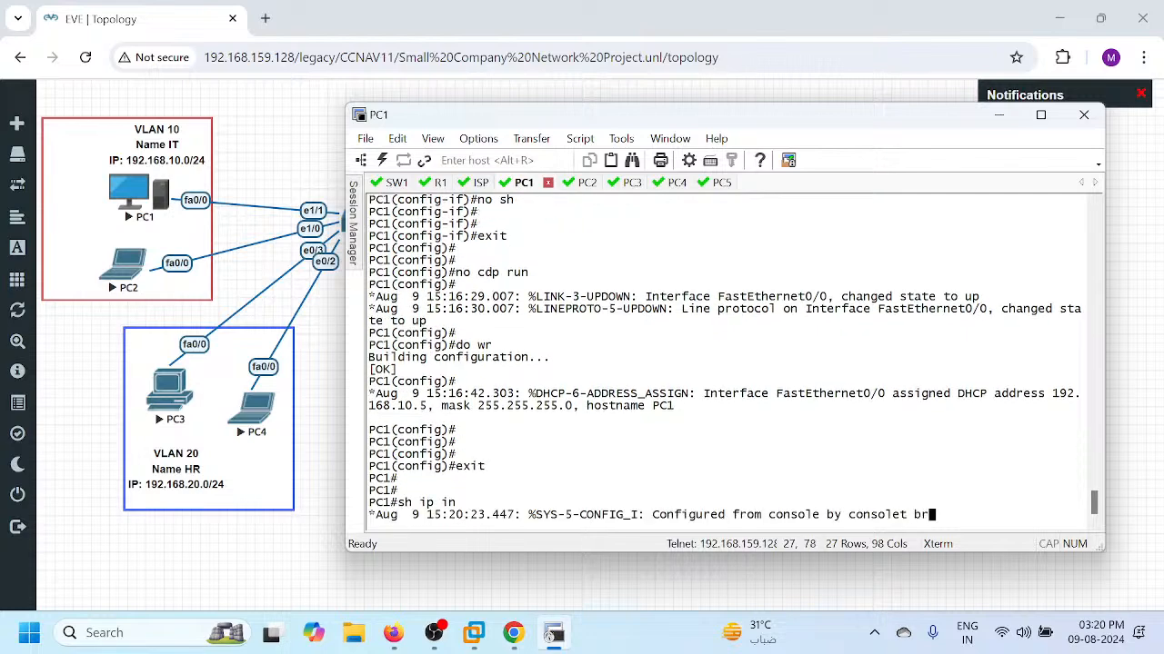
key("Return")
key("Return")
key("Return")
type("wr")
key("Return")
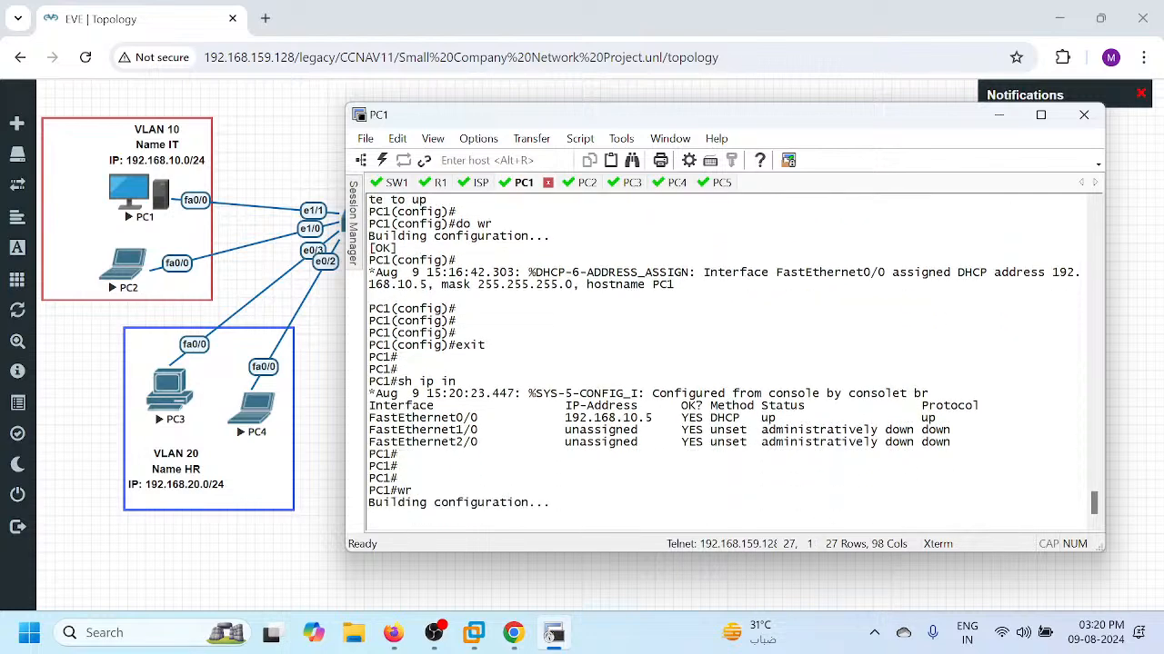
- Open PC2's console, check its interface addresses with sh ip int br and save its configuration with wr
left_click(572, 182)
key("Return")
key("Return")
key("Return")
key("Return")
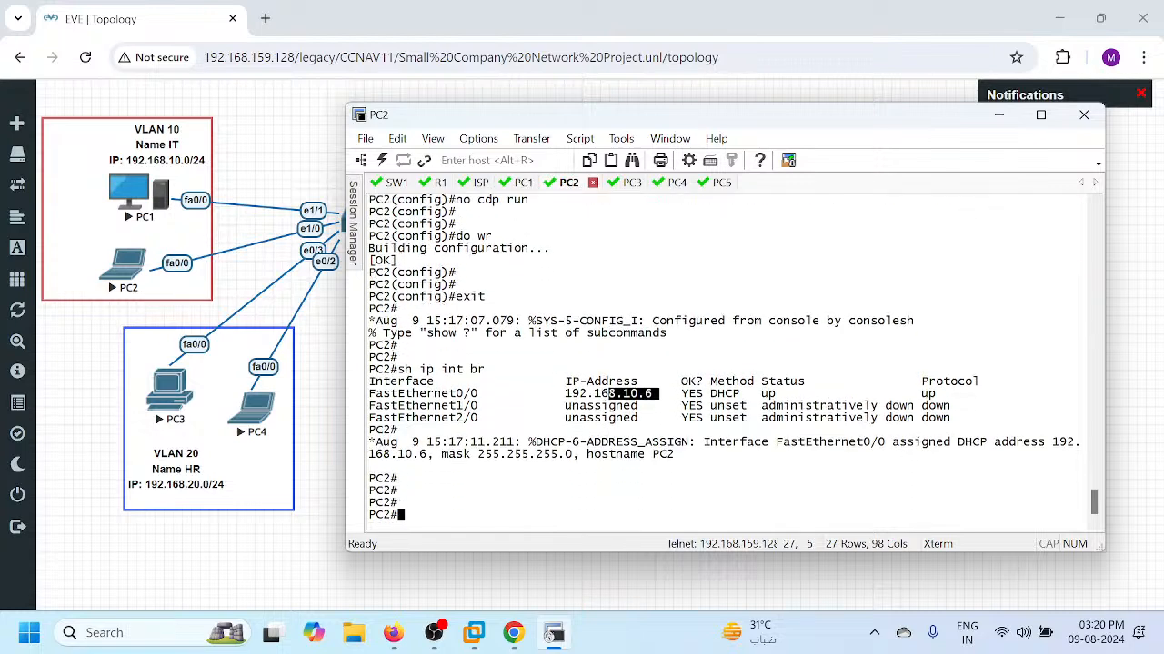
type("sh ip int br")
key("Return")
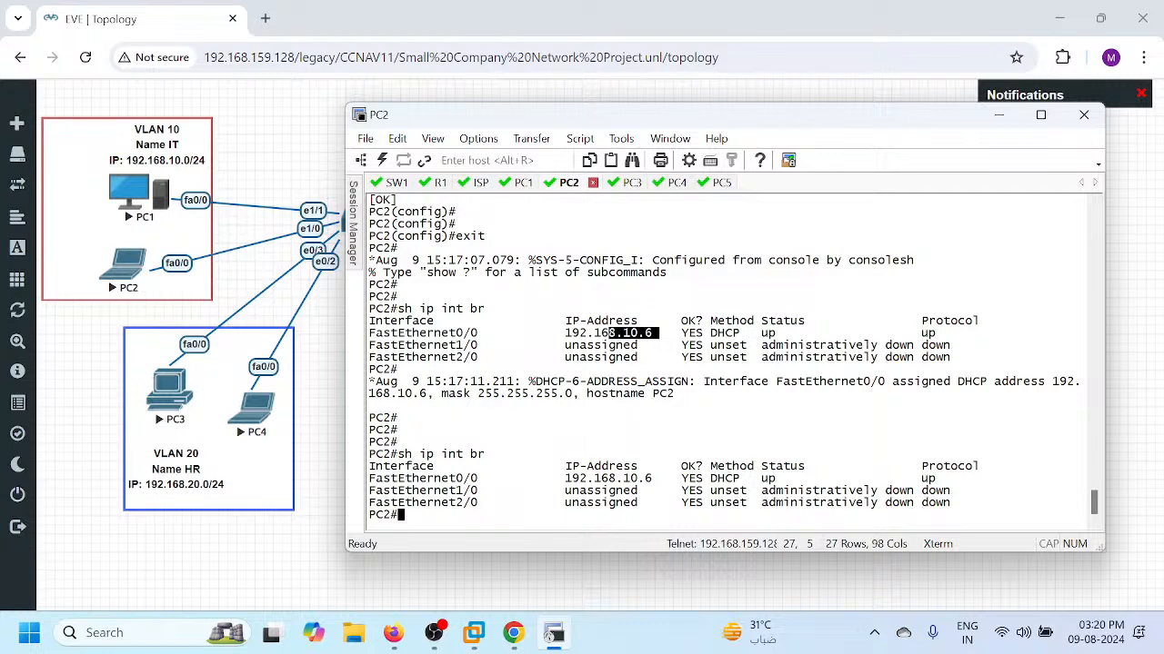
type("wr")
key("Return")
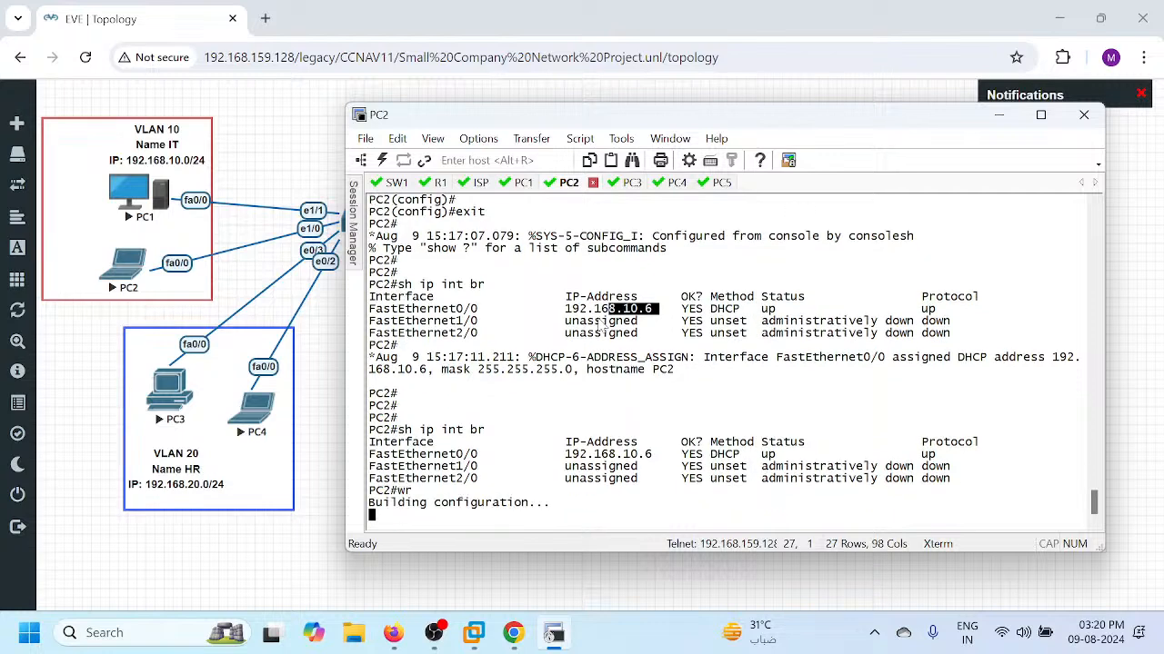
- Look up PC3's DHCP address in its console, and ping 192.168.20.4 from PC1 to test inter-VLAN connectivity
left_click(627, 183)
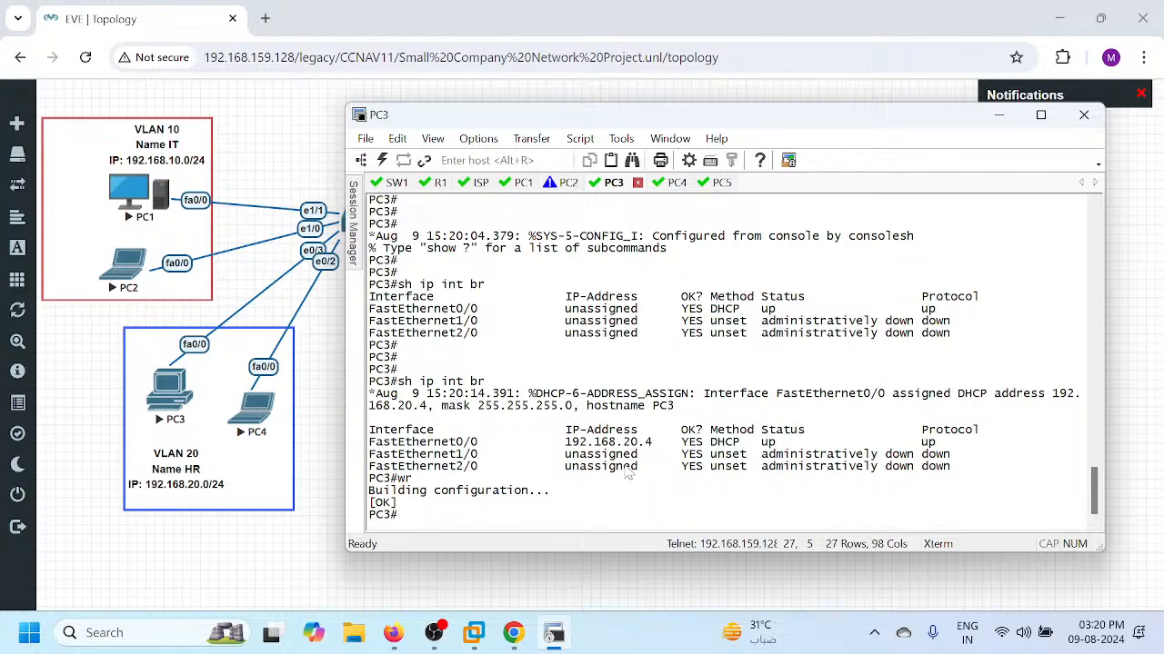
left_click(521, 184)
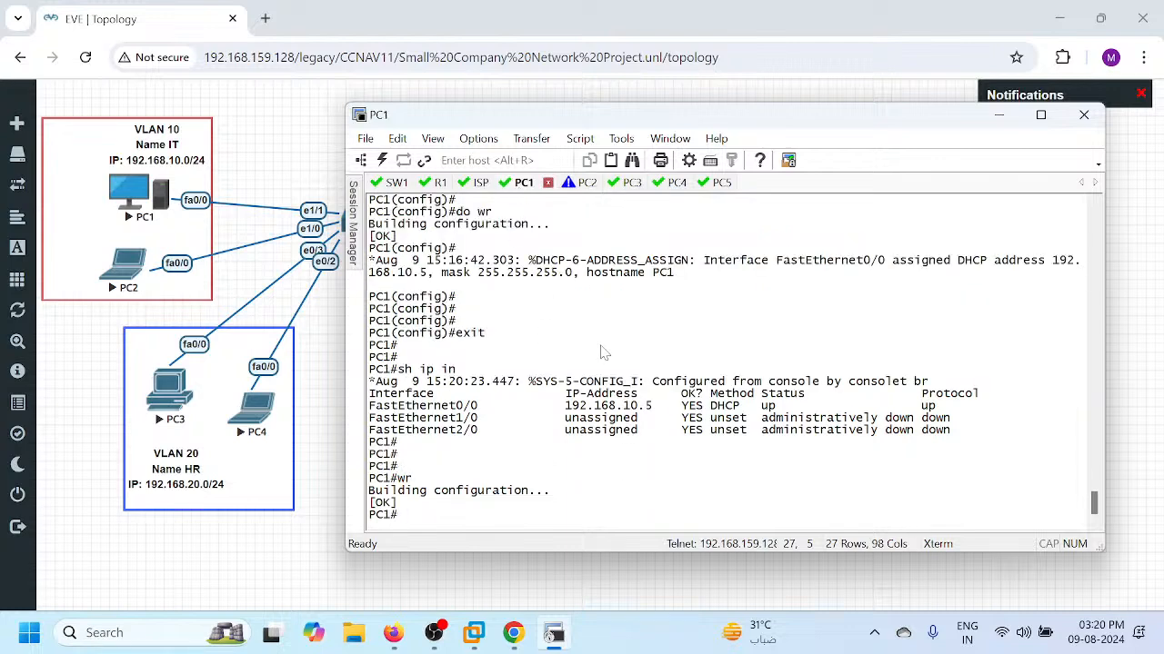
type("ping 192.168.20")
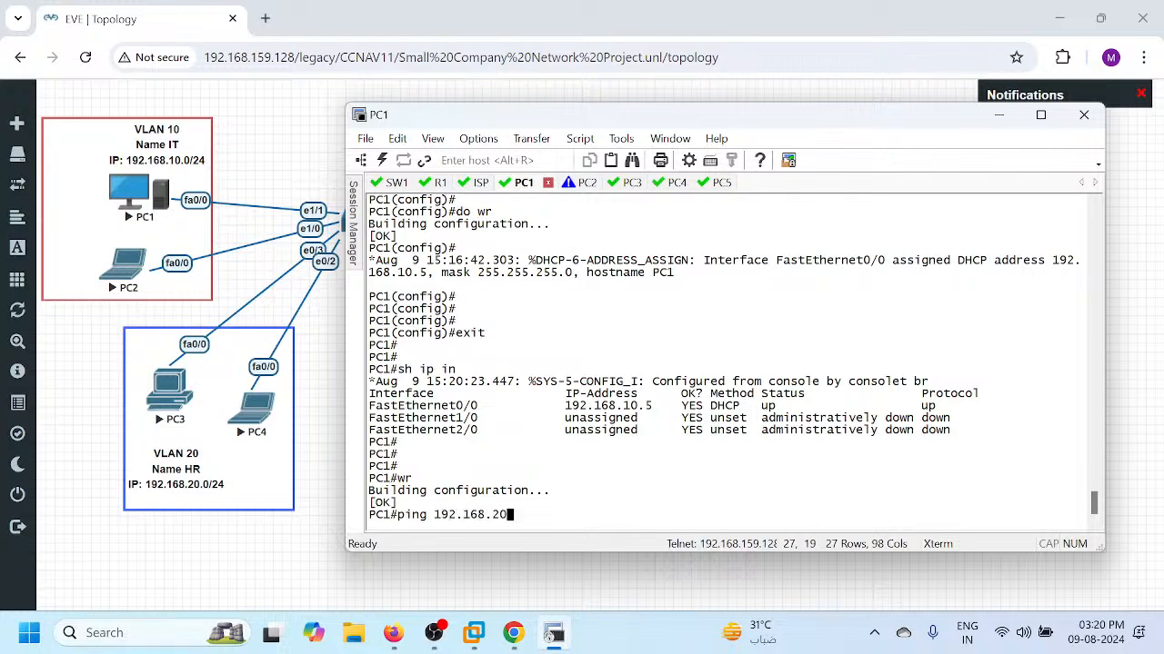
type(".4")
key("Return")
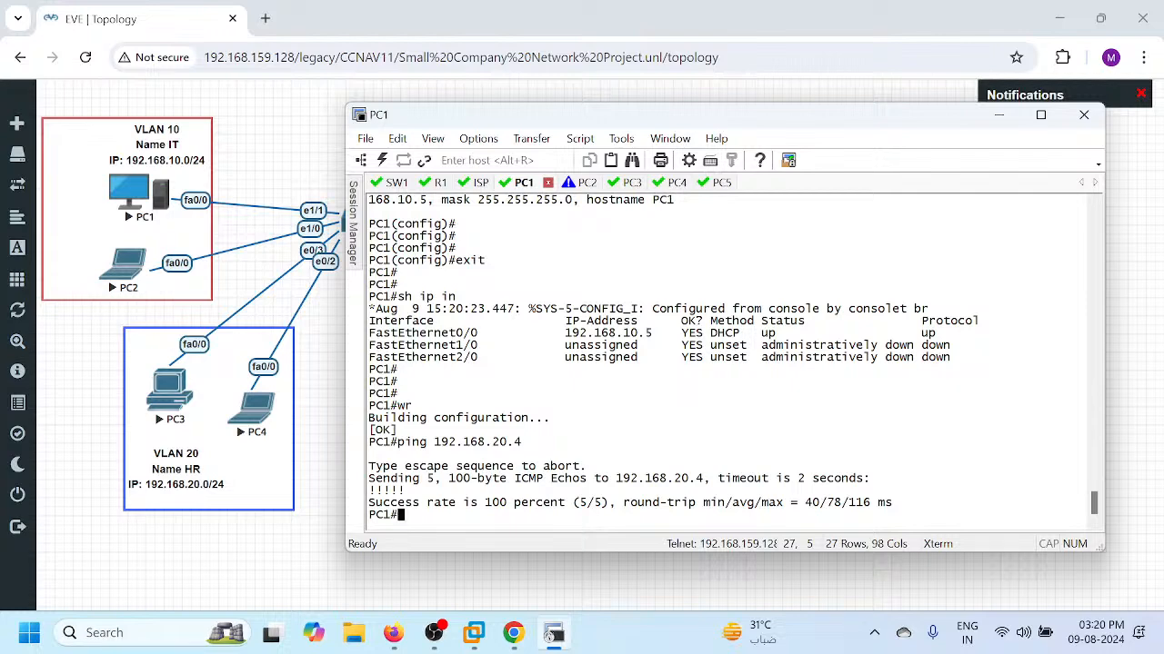
- Ping 8.8.8.8 from PC1 and reposition the console window to view R1 and ISP in the topology
type("ping 8.8.8.8")
key("Return")
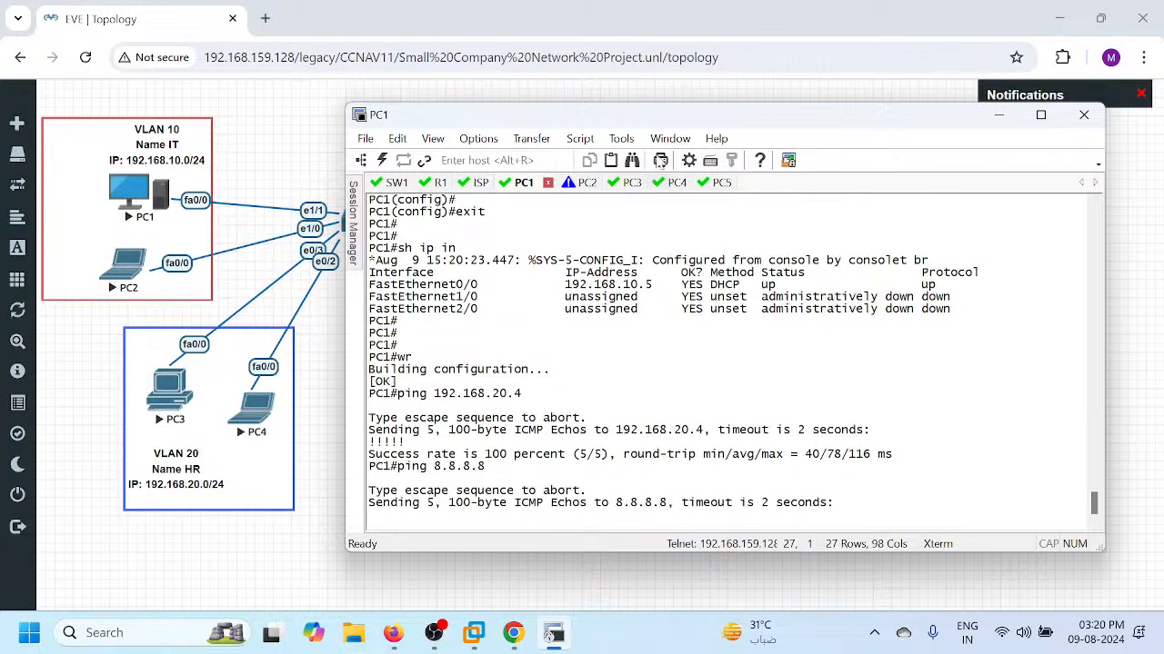
left_click_drag(646, 116, 600, 211)
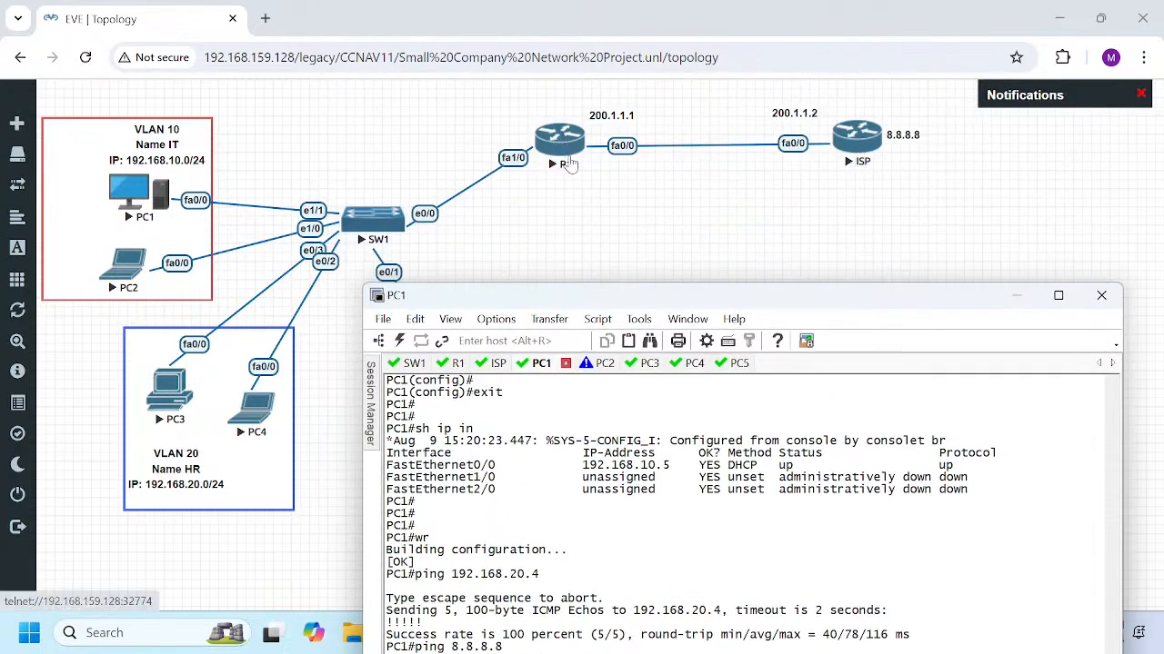
left_click_drag(599, 303, 663, 182)
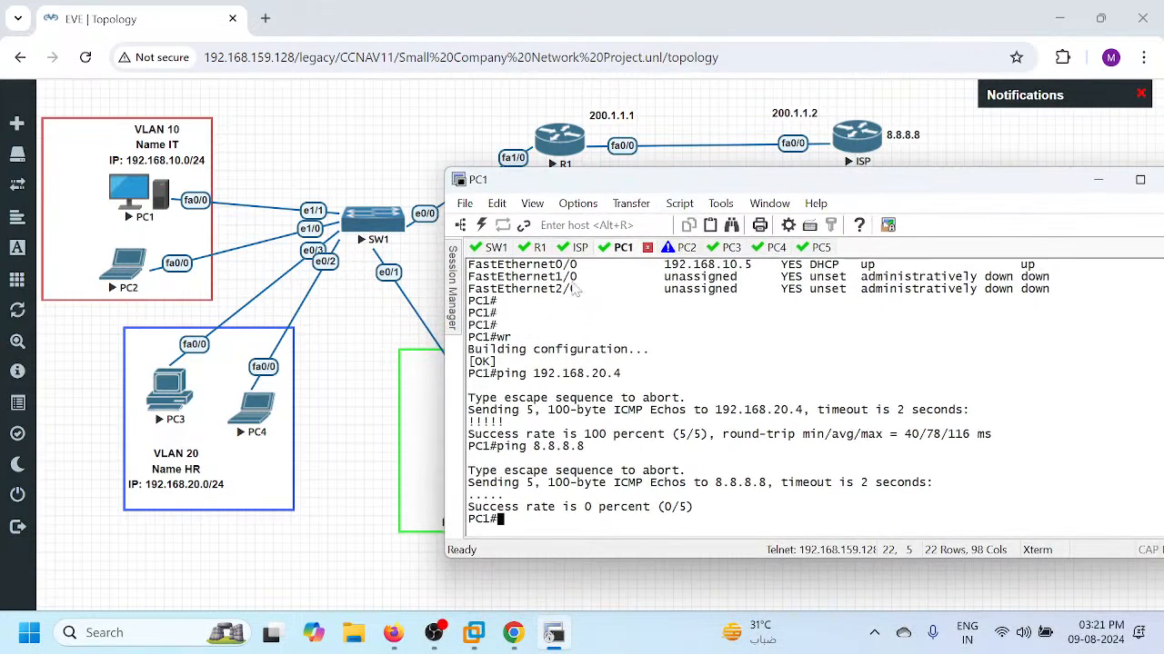
- Open R1's console and page through the rest of its running configuration, including the interface settings
left_click(540, 247)
left_click_drag(552, 179, 576, 233)
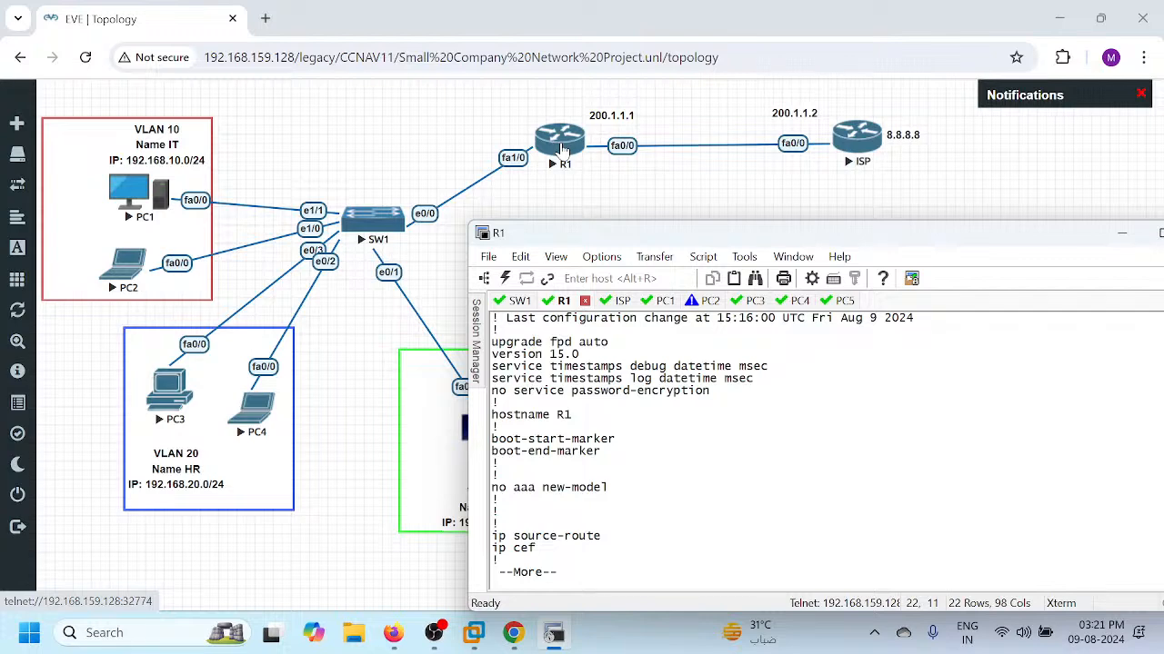
key("Return")
key("Return")
key("Return")
key("Return")
key("Return")
key("Return")
key("Return")
key("Return")
key("Return")
key("Return")
key("Return")
key("Return")
key("Return")
key("Return")
key("Return")
key("Return")
key("Return")
key("Return")
key("Return")
key("Return")
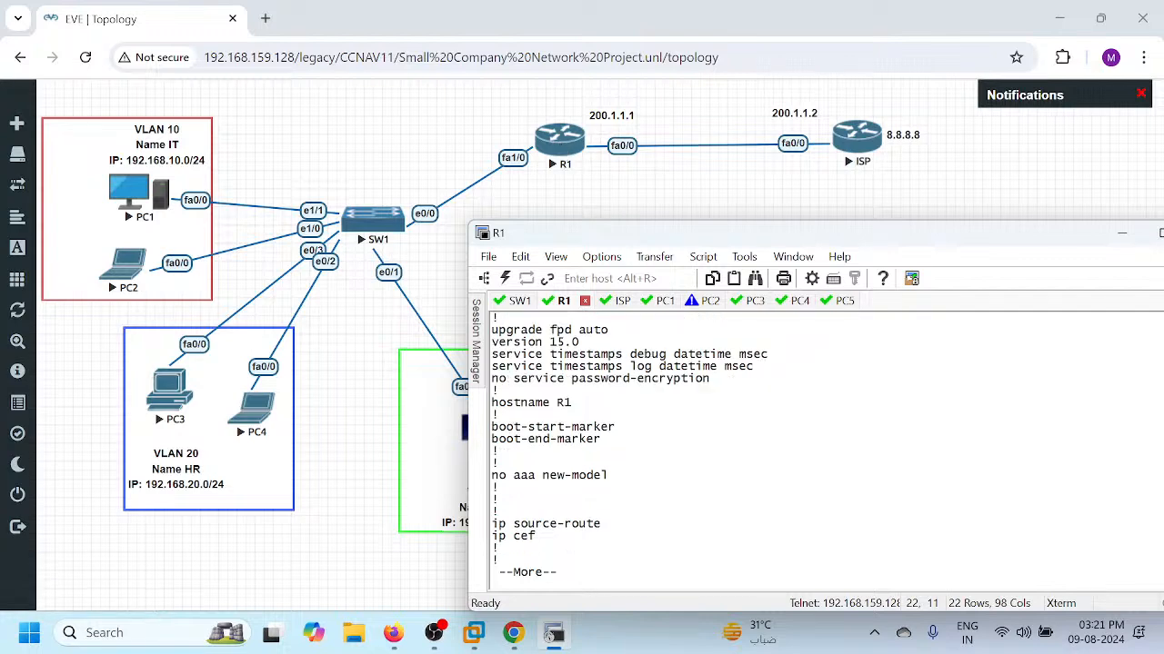
key("Return")
key("Return")
key("Return")
key("Return")
key("Return")
key("Return")
key("Return")
key("Return")
key("Return")
key("Return")
key("Return")
key("Return")
key("Return")
key("Return")
key("Return")
key("Return")
key("Return")
key("Return")
key("Return")
key("Return")
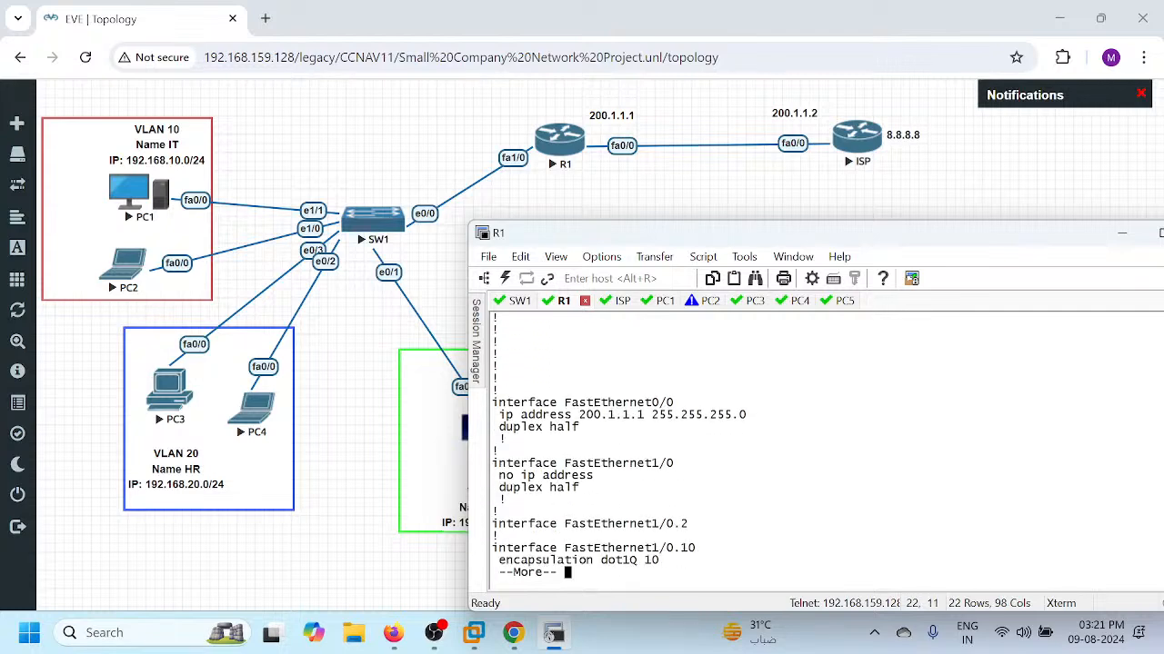
key("Return")
key("Return")
key("Return")
key("Return")
key("Return")
key("Return")
key("Return")
key("Return")
key("Return")
key("Return")
key("Return")
key("Return")
key("Return")
key("Return")
key("Return")
key("Return")
key("Return")
key("Return")
key("Return")
key("Return")
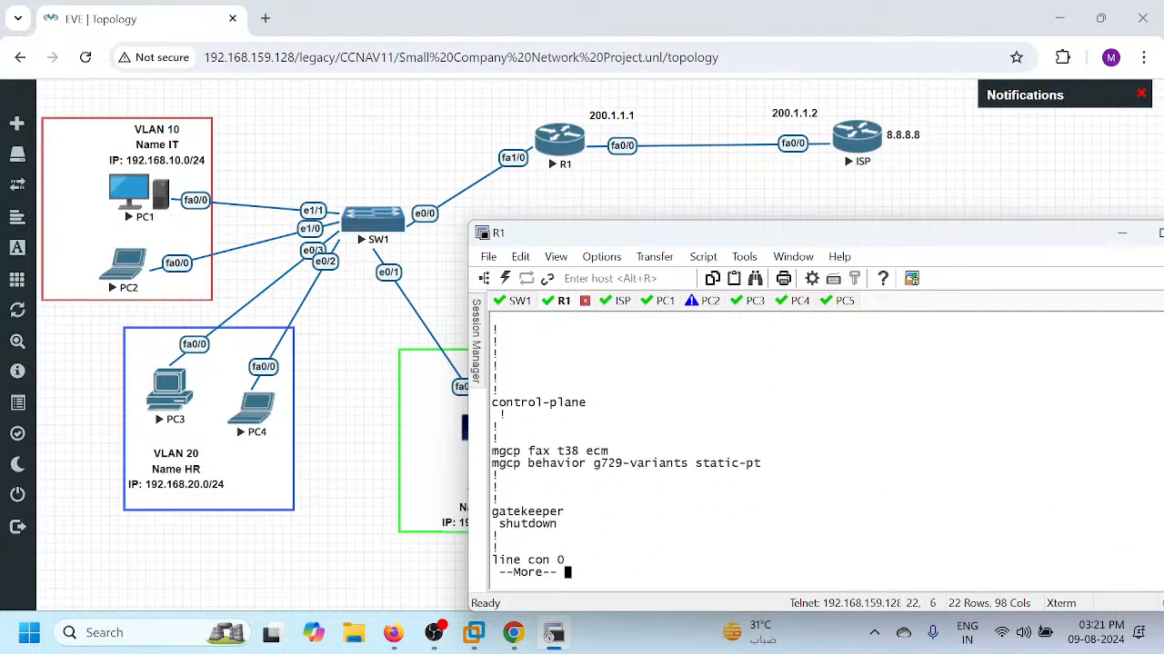
- Enter R1's global configuration mode and create access list 1 permitting 192.168.10.0 with wildcard 0.0.0.255
type("config t")
key("Return")
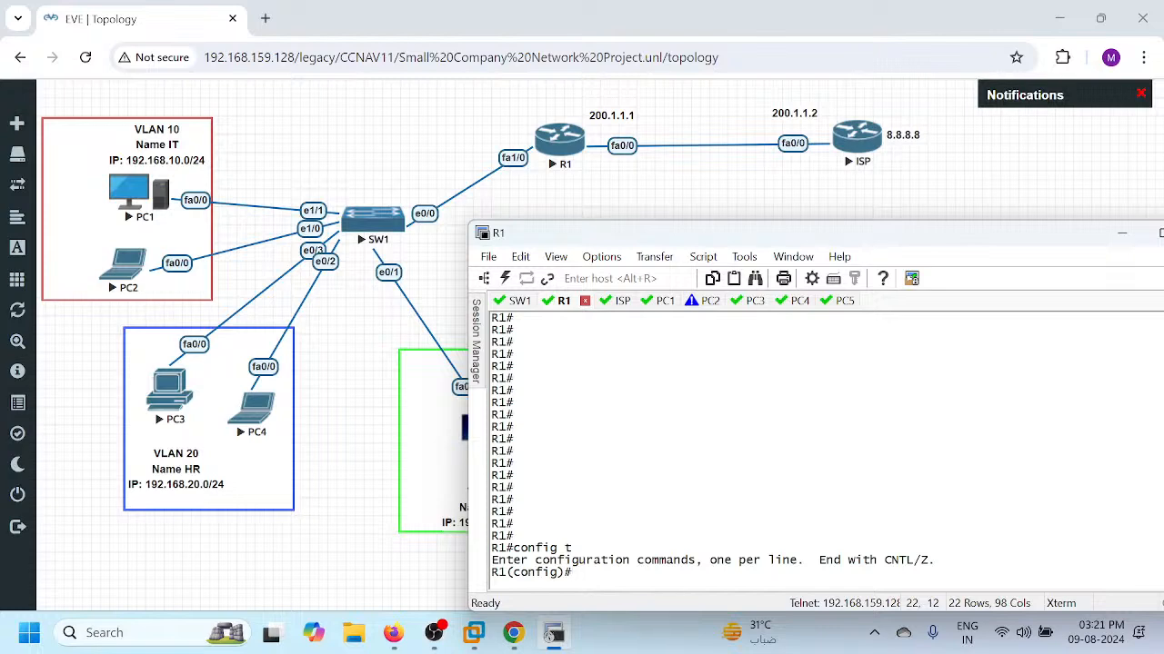
type("acc")
key("Tab")
type("1")
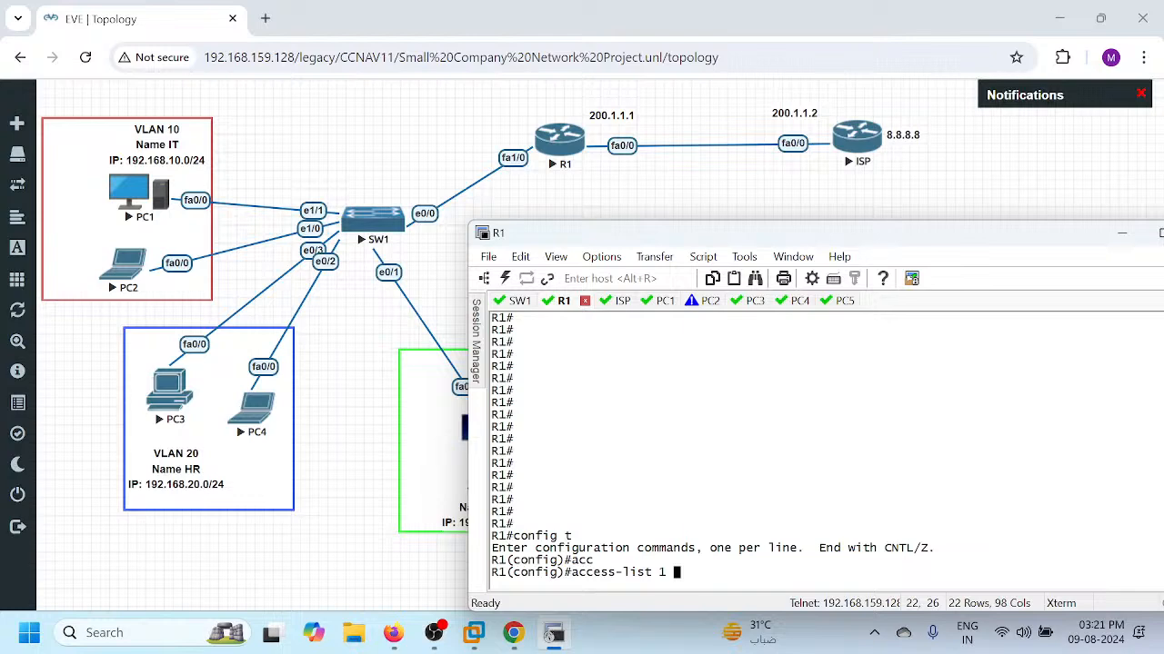
type(" ?")
type("per")
key("Tab")
type("192.168.10.0")
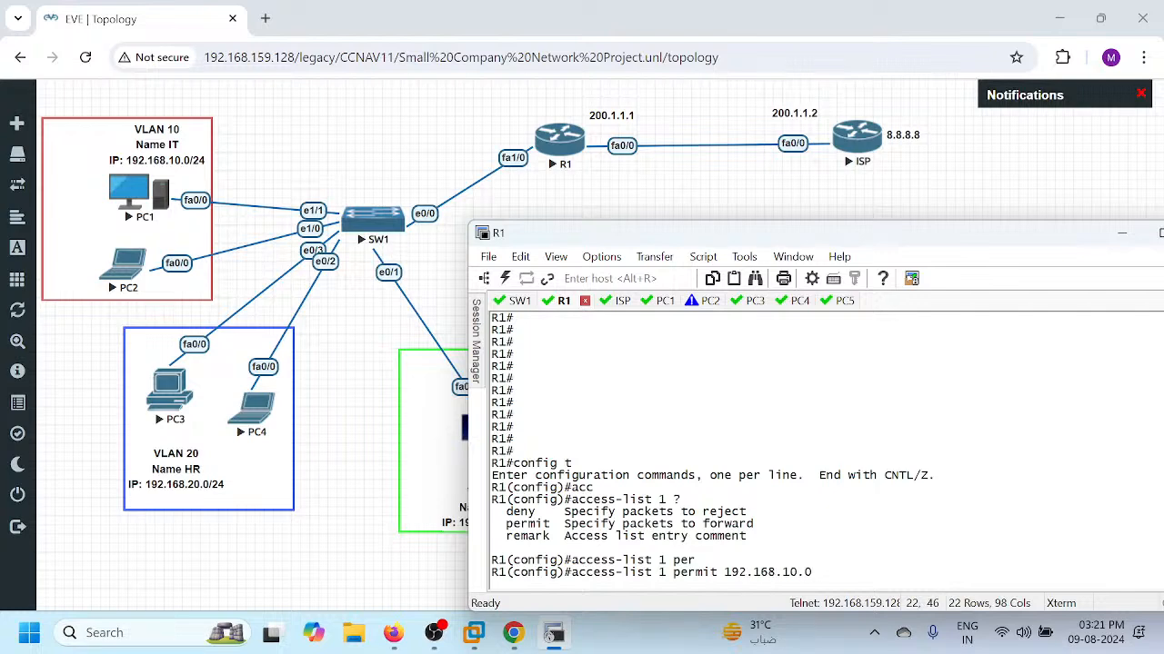
type(" 0.0.0.255")
key("Return")
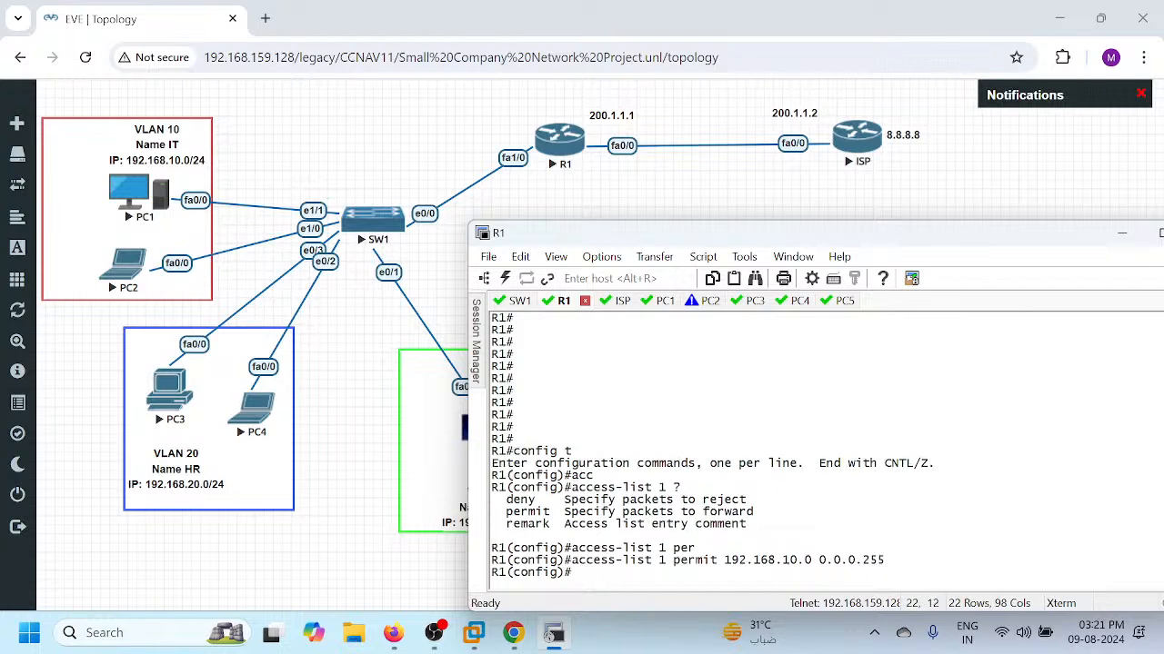
- Add an access-list 1 entry on R1 permitting 192.168.20.0 with wildcard 0.0.0.255
key("Up")
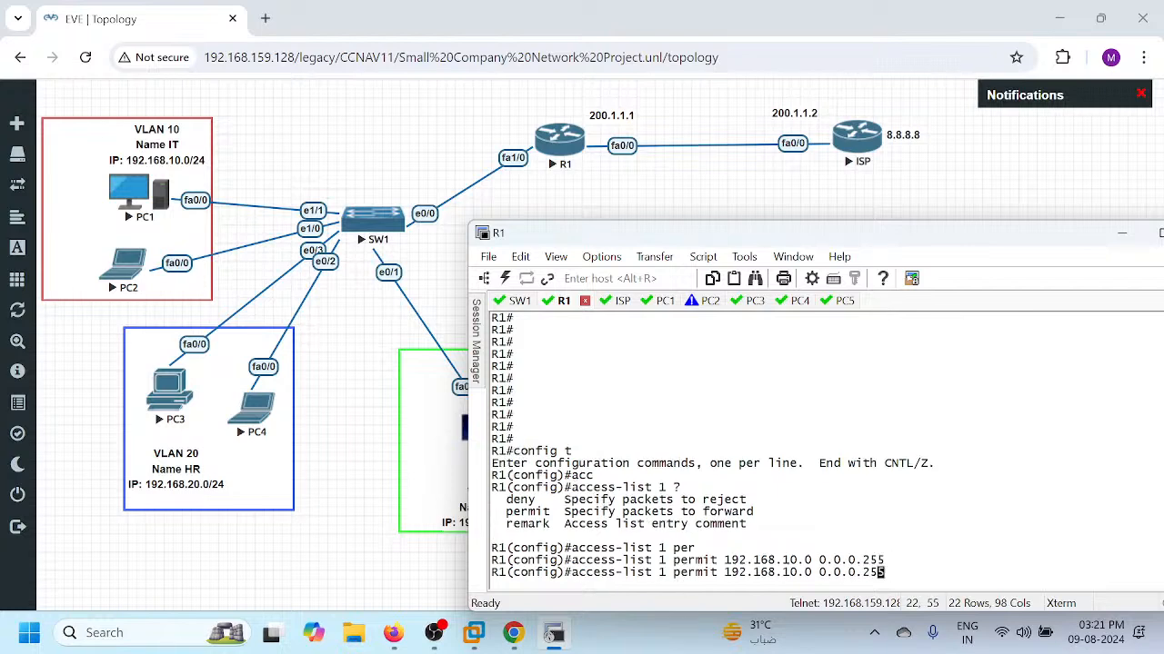
key("Left")
key("Left")
key("Left")
key("Left")
key("Left")
key("Left")
key("Left")
key("Left")
key("Left")
key("Left")
key("Left")
key("Left")
key("Left")
key("BackSpace")
type("2")
key("Return")
- Add an access-list 1 entry on R1 permitting 192.168.30.0 with wildcard 0.0.0.255
key("Up")
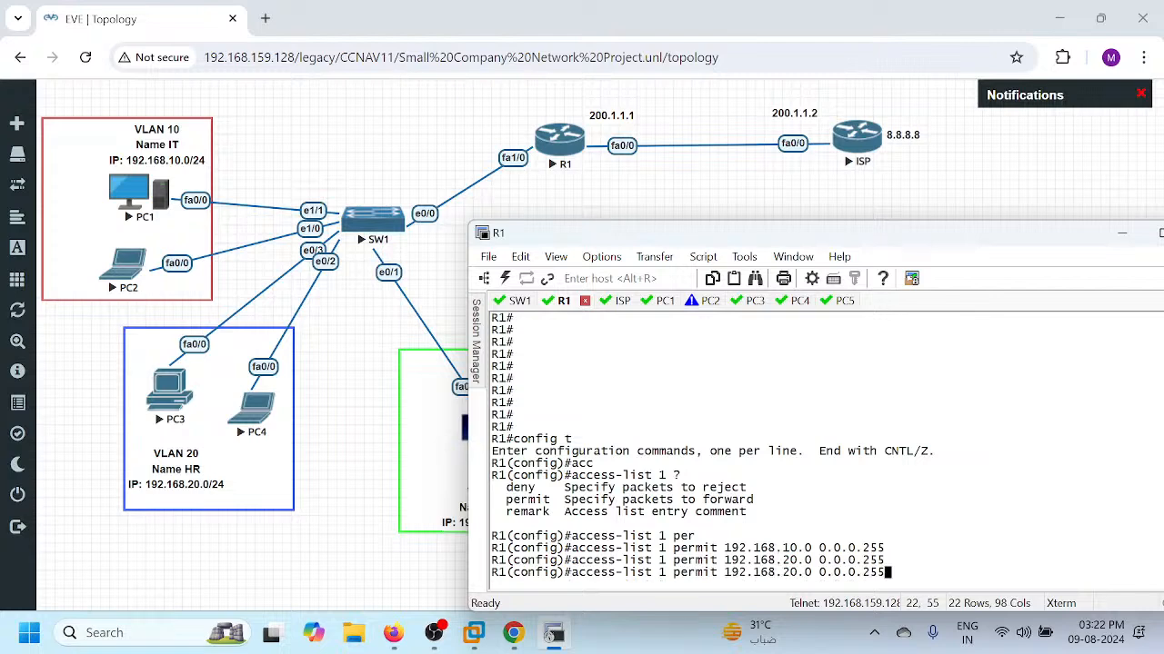
key("Left")
key("Left")
key("Left")
key("Left")
key("Left")
key("Left")
key("Left")
key("Left")
key("Left")
key("Left")
key("Left")
key("Left")
key("Left")
key("BackSpace")
type("3")
key("Return")
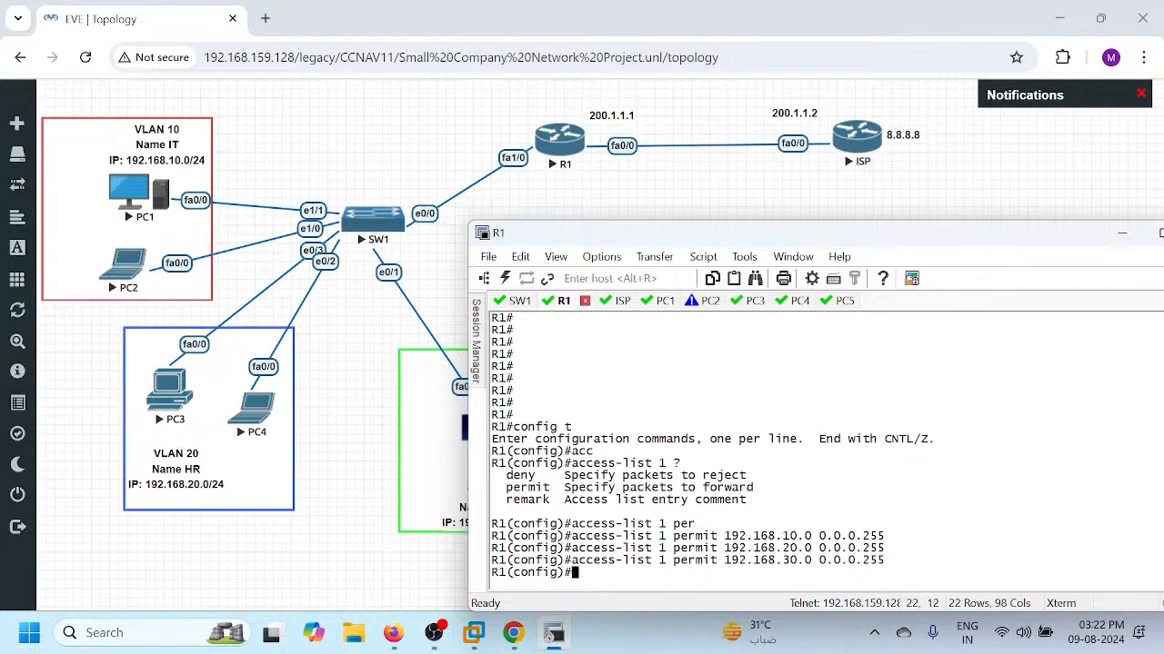
- Configure overload NAT on R1 with ip nat inside source list 1 interface f0/0 overload
type("p nat")
key("Tab")
type("in")
key("Tab")
type("sou")
key("Tab")
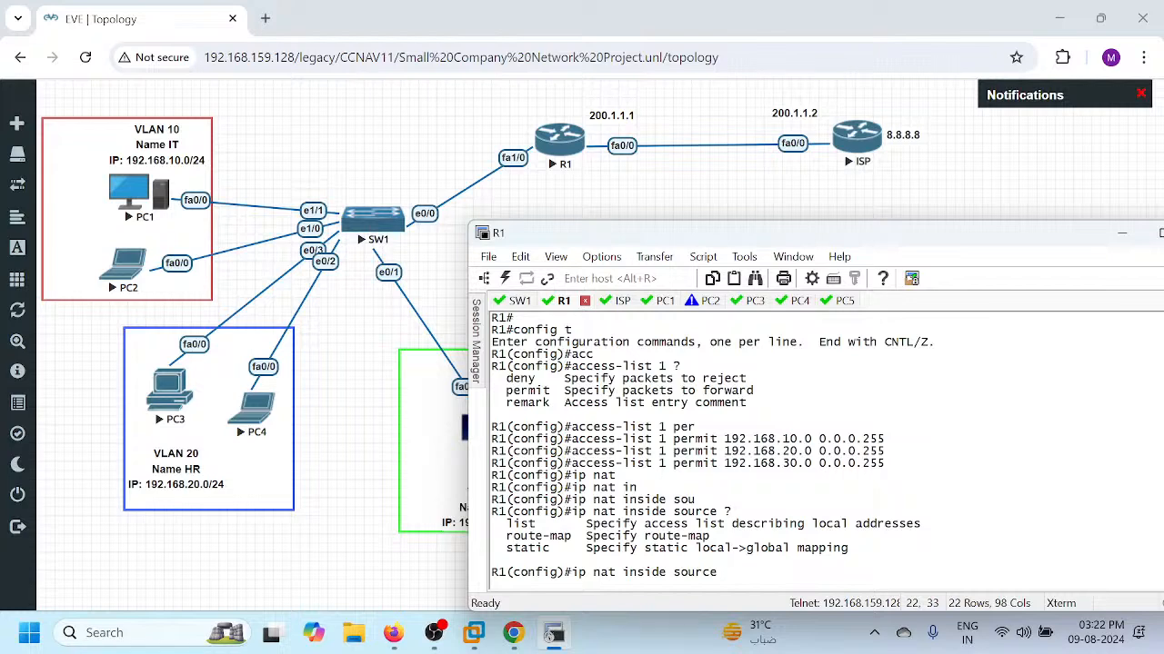
type("li")
key("Tab")
type("1")
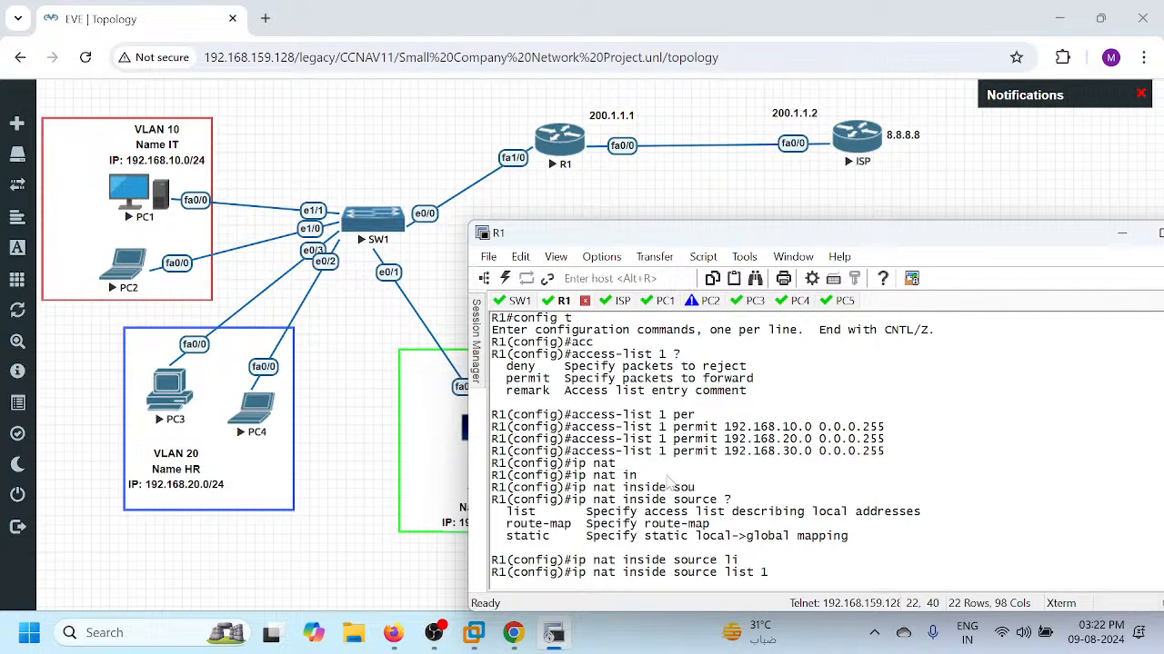
type(" ?")
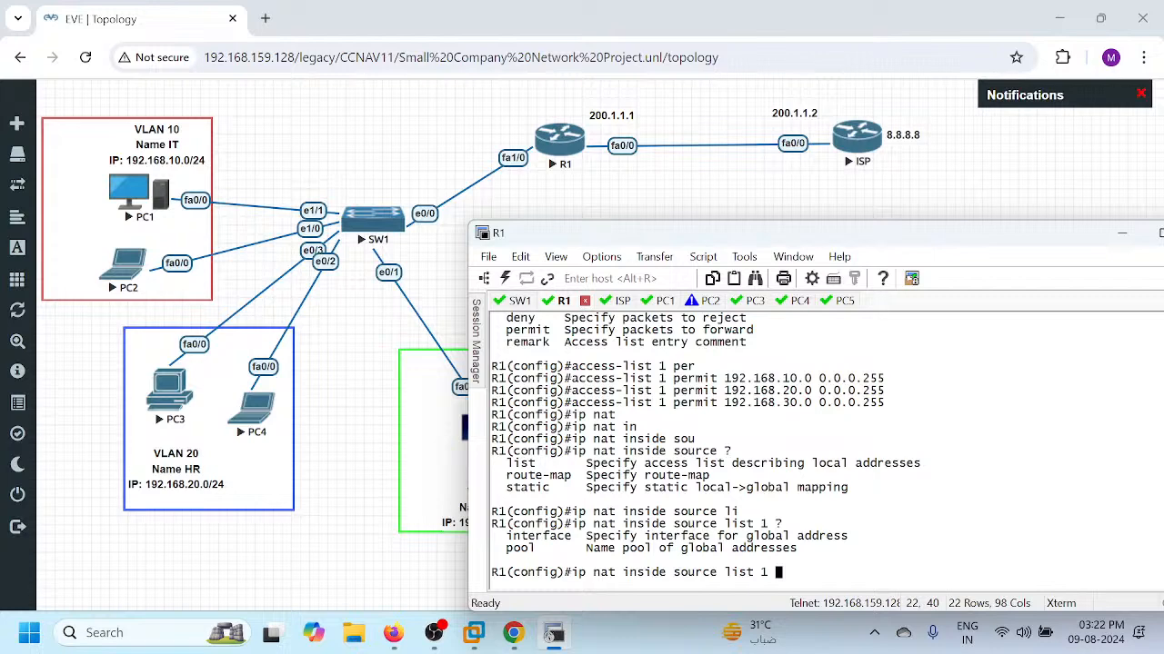
type("in")
key("Tab")
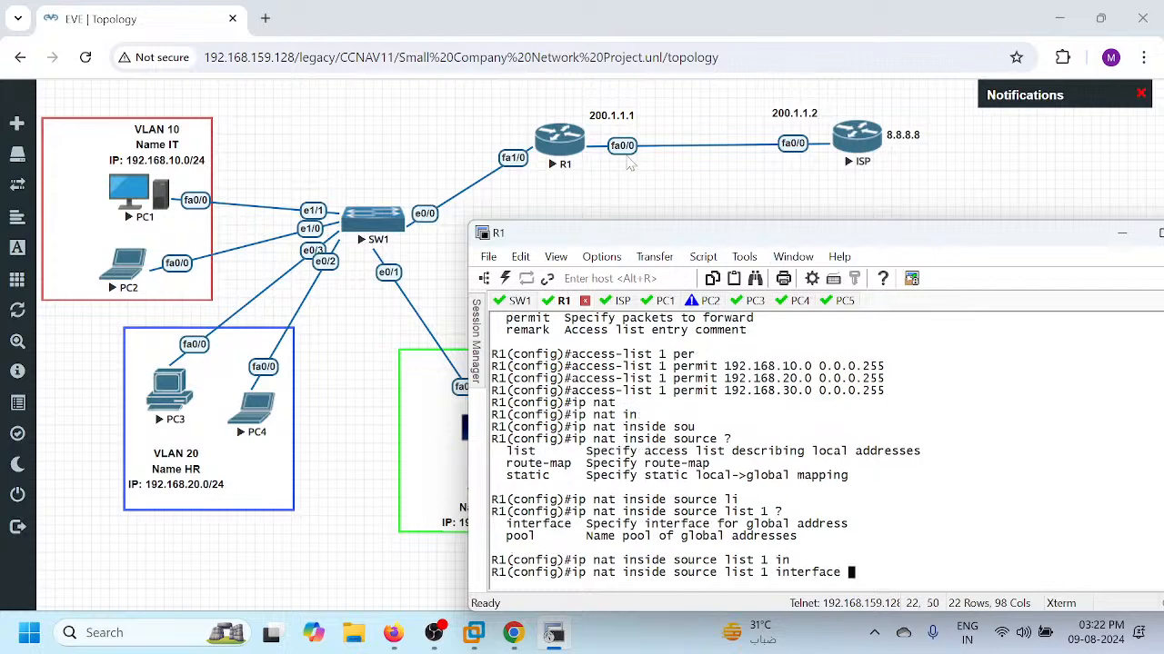
type("f")
type("0/0 ?")
type("r")
type("o")
key("Tab")
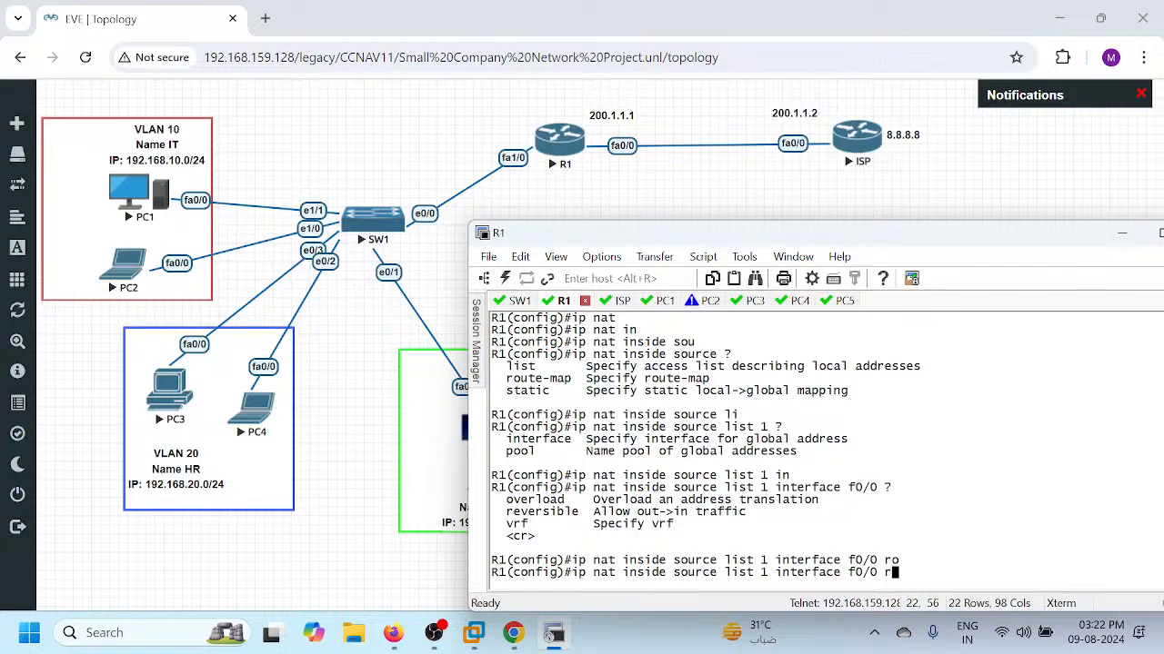
type("o")
key("Tab")
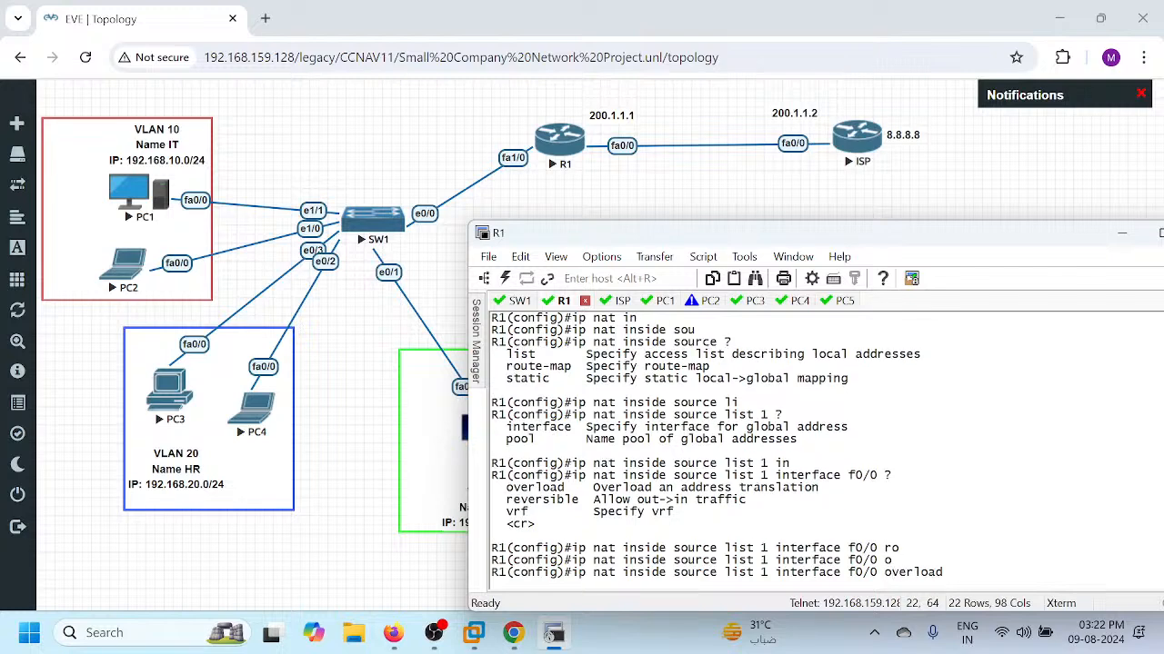
key("Return")
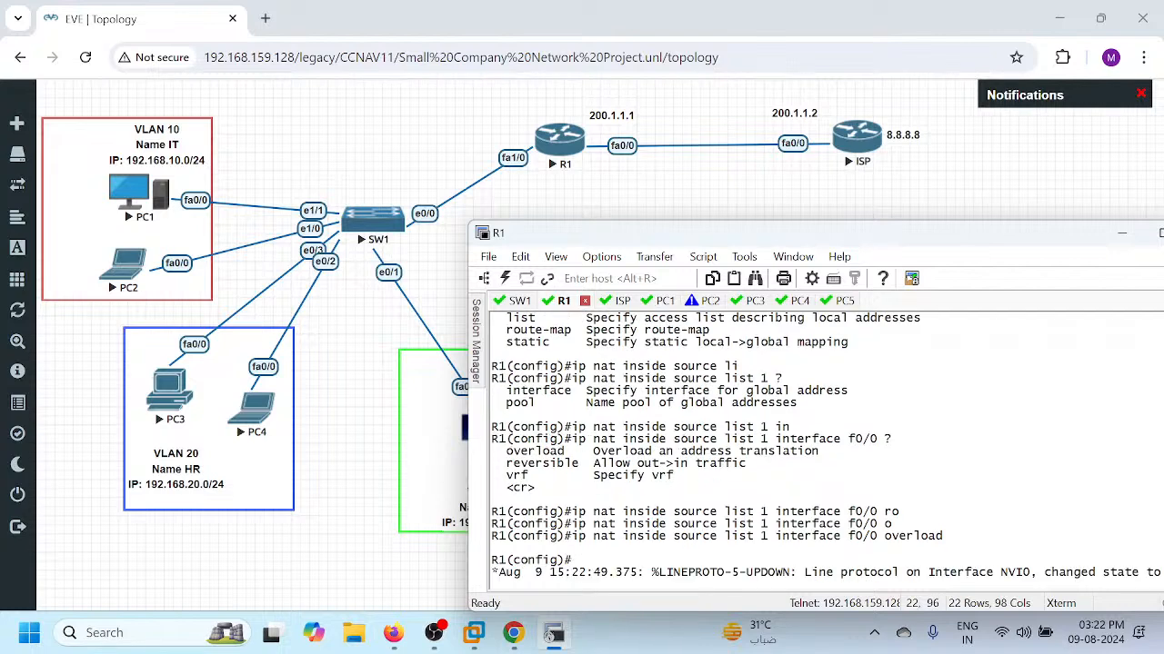
key("Return")
key("Return")
key("Return")
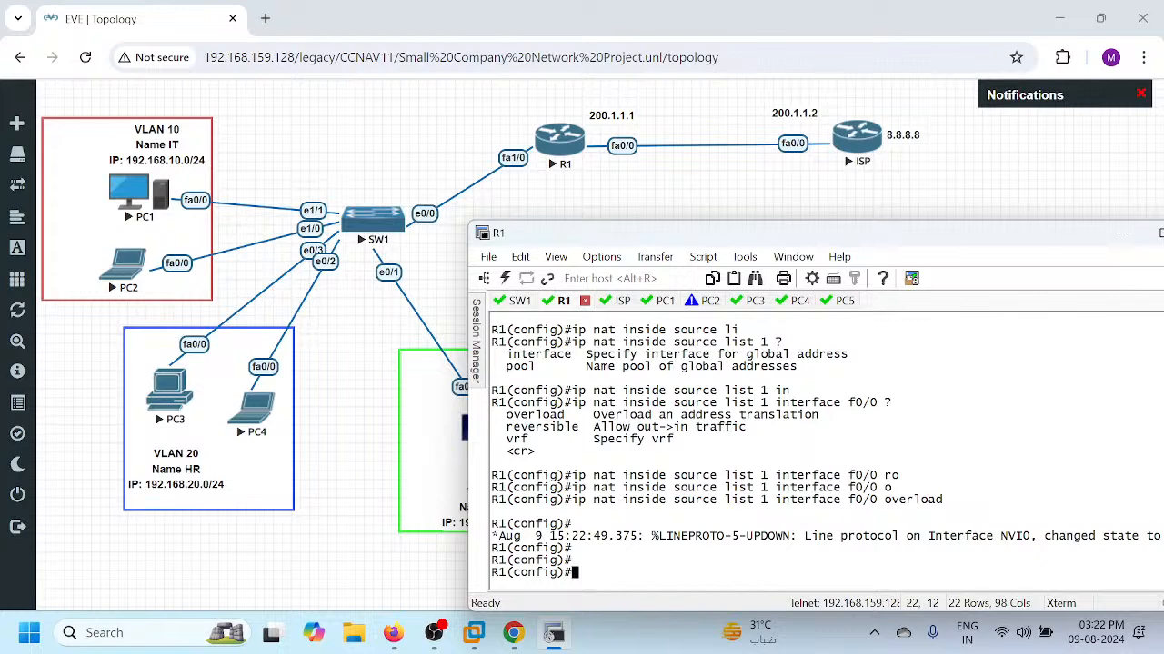
key("Return")
key("Return")
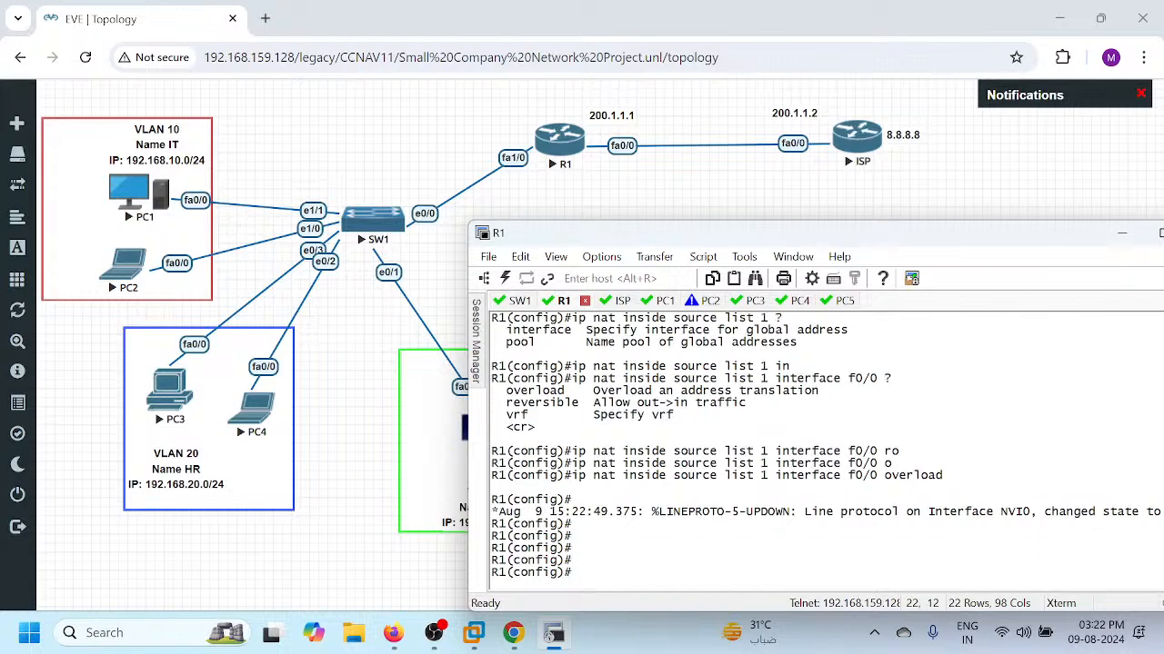
- Set R1's interface f0/0 as the NAT outside interface and exit to global configuration mode
type("int f0/0")
key("Return")
type("ip nat ou")
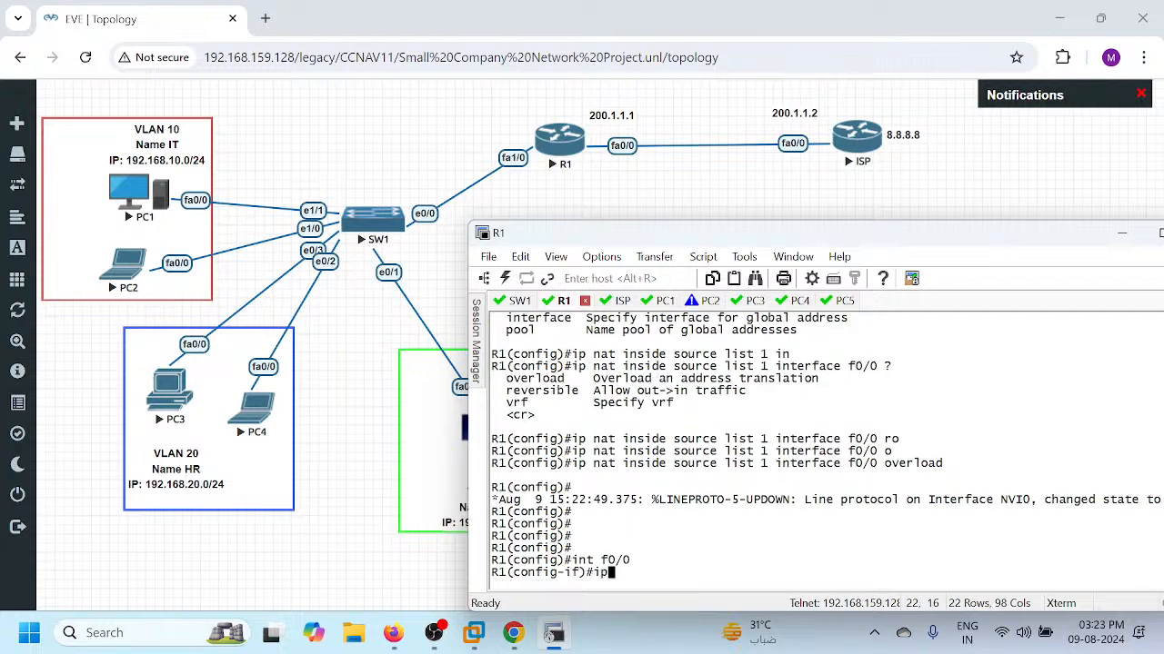
key("Tab")
key("Return")
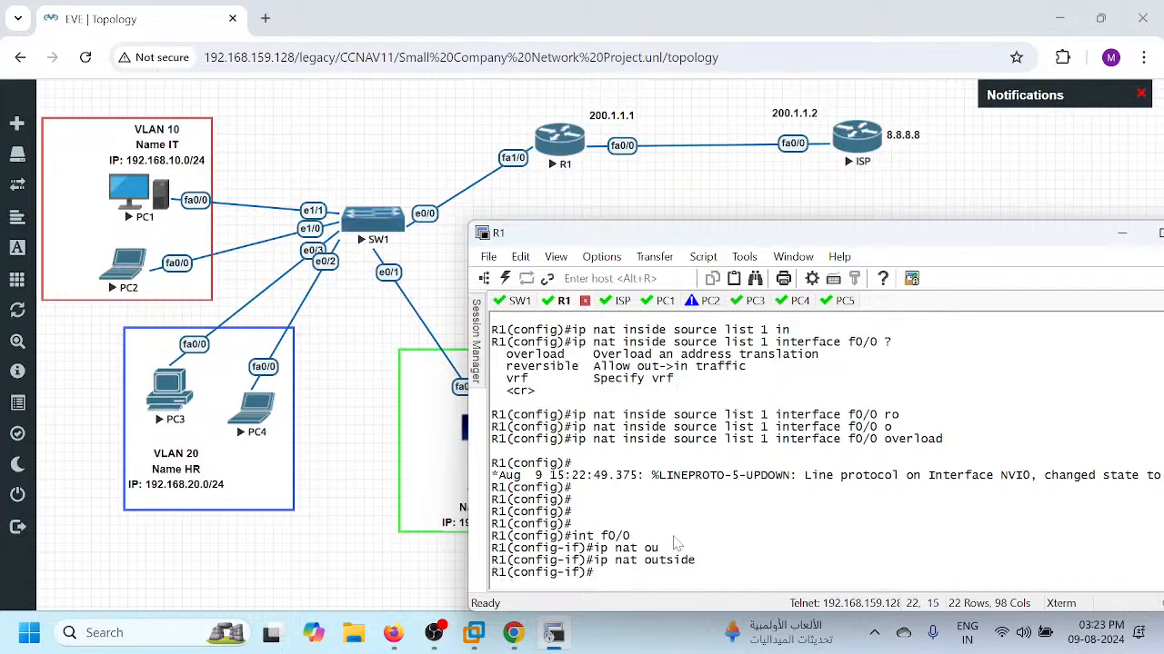
key("Return")
key("Return")
type("exit")
key("Return")
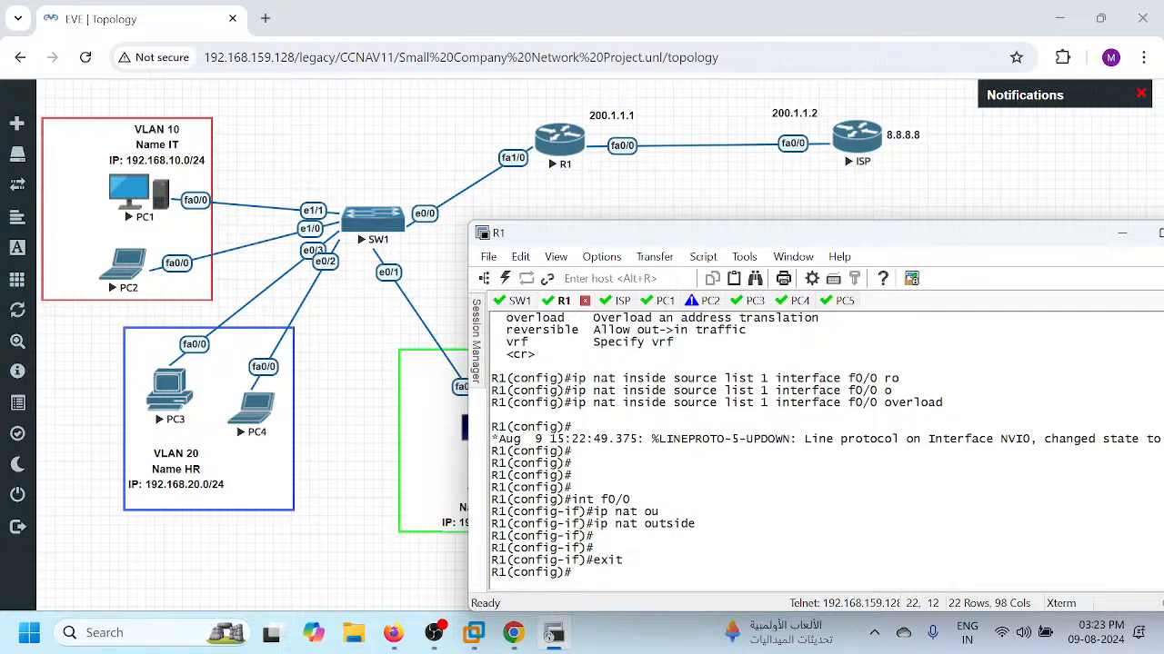
- Set R1's subinterface f1/0.10 as a NAT inside interface with ip nat inside
type("int f1/0")
key("Return")
type("int f1")
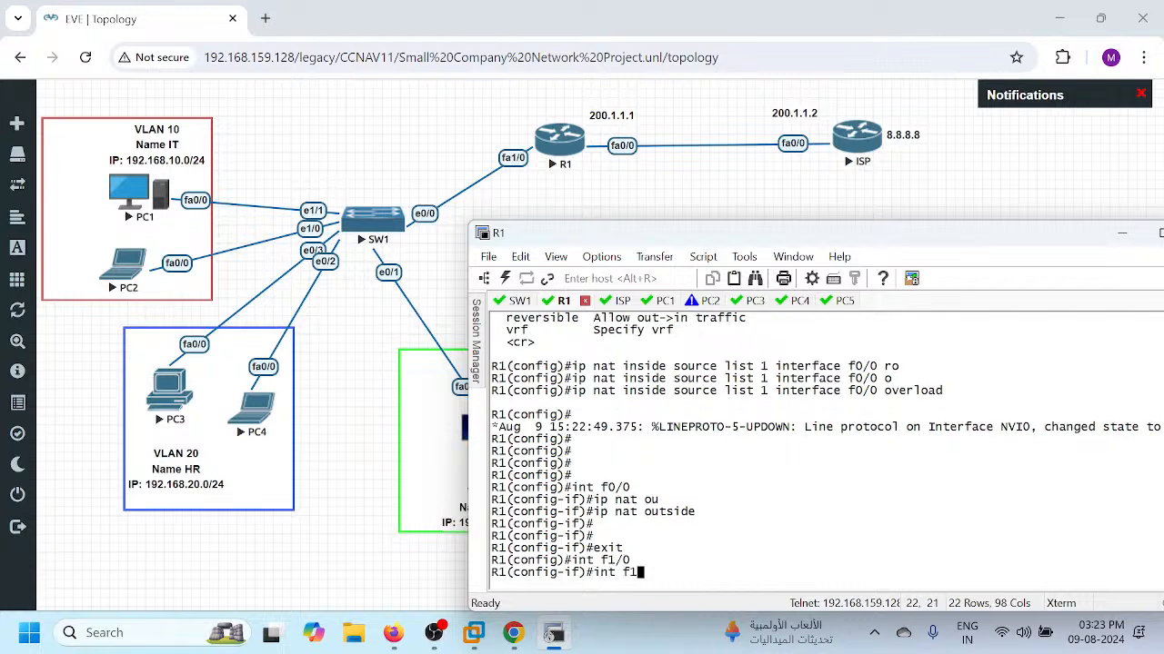
type("/0.10")
key("Return")
type("ip nat in")
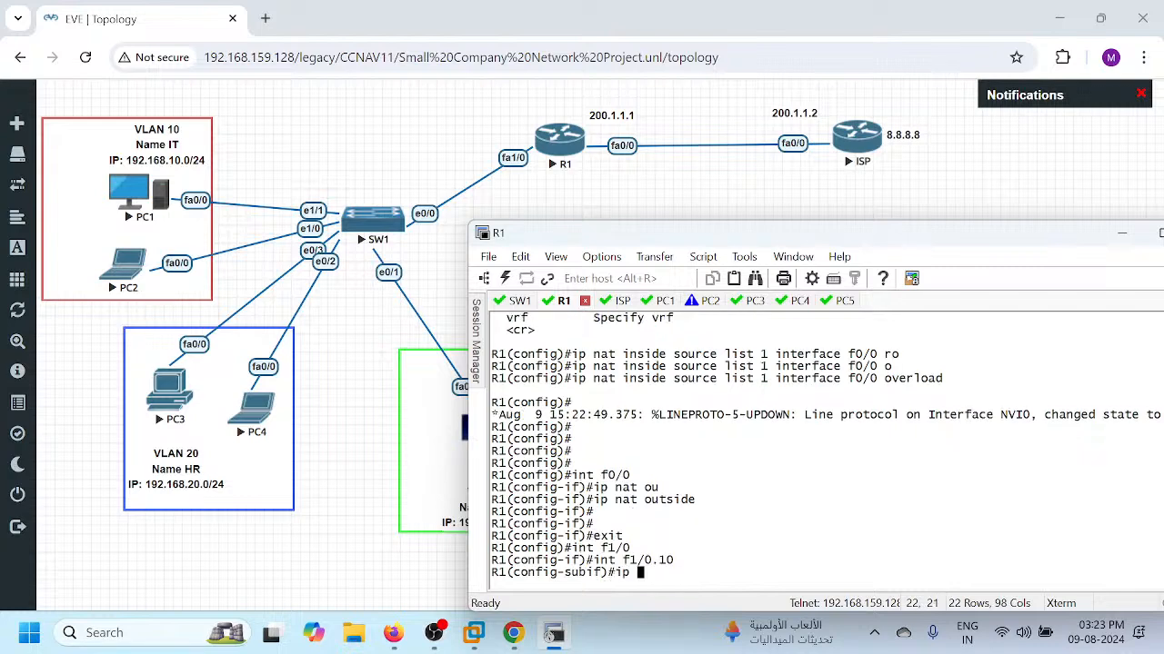
key("Tab")
key("Return")
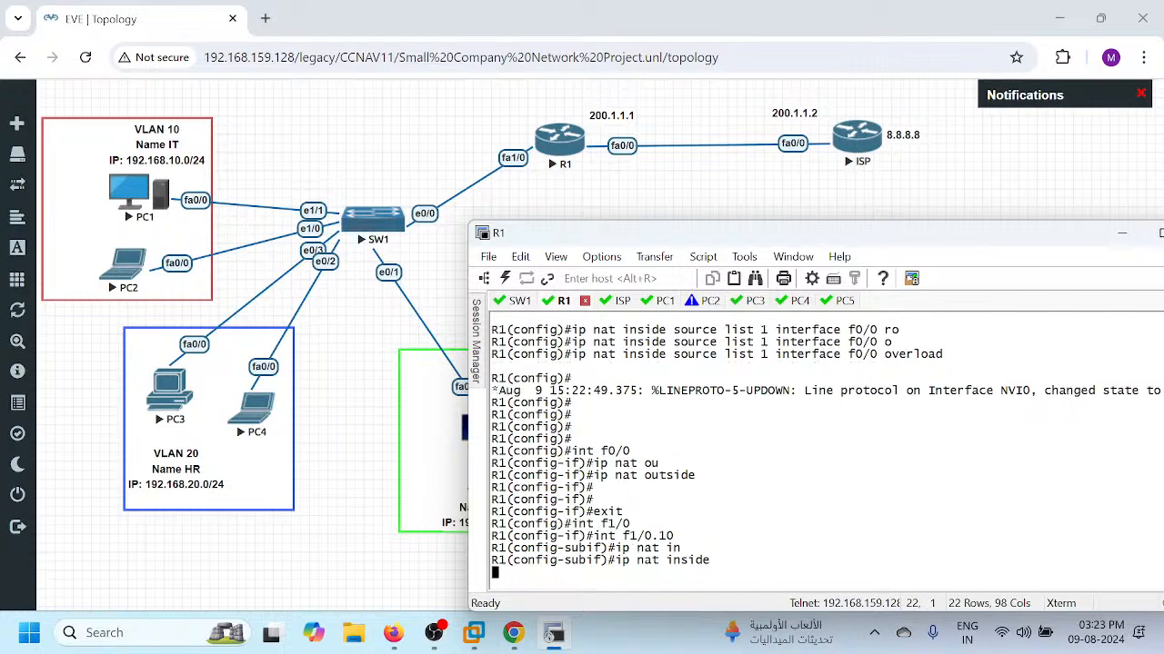
- Set R1's subinterface f1/0.20 as a NAT inside interface with ip nat inside
type("int f")
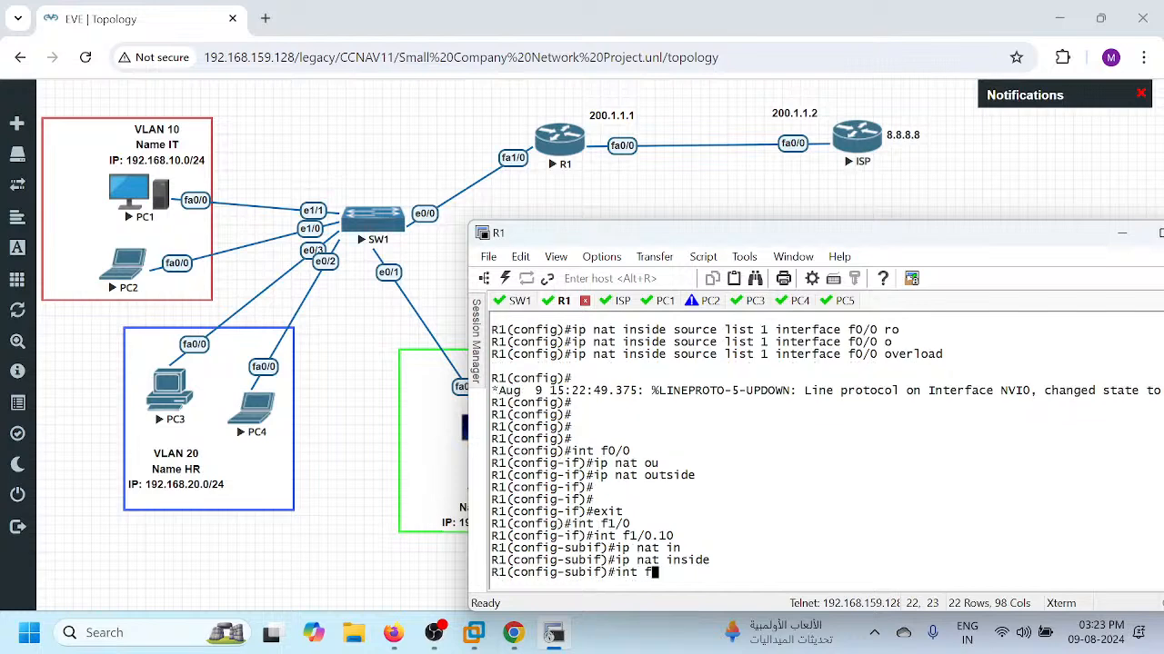
type("1/0.20")
key("Return")
key("Up")
key("Up")
key("Return")
- Set R1's subinterface f1/0.30 as a NAT inside interface with ip nat inside
key("Up")
key("Up")
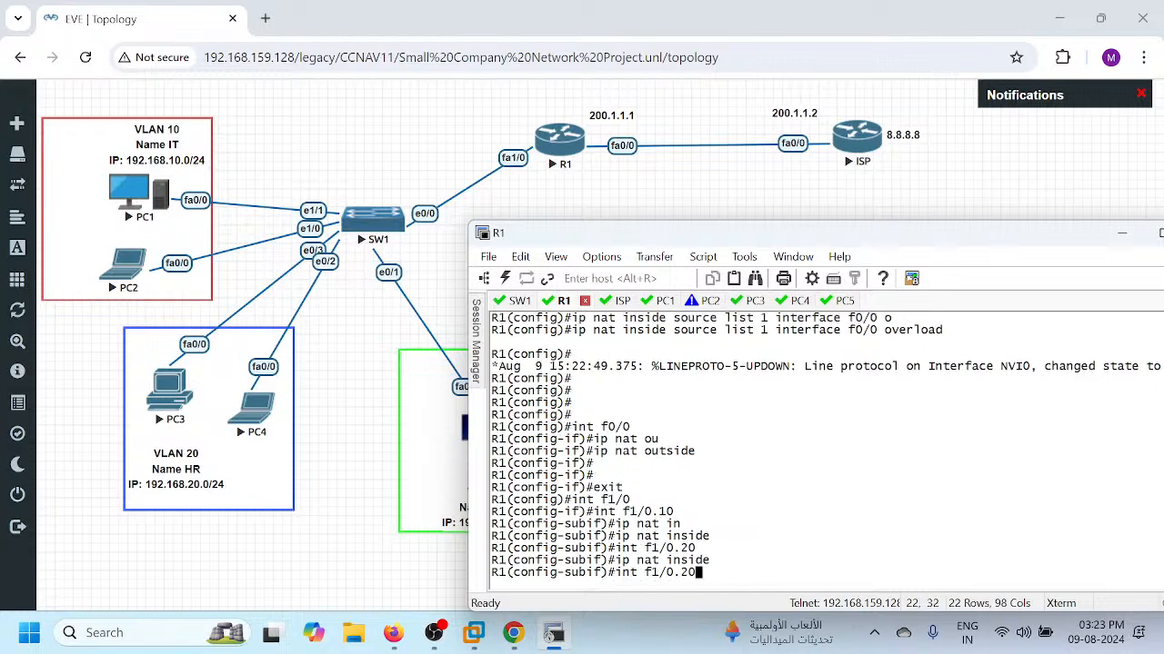
key("BackSpace")
key("BackSpace")
type("30")
key("Return")
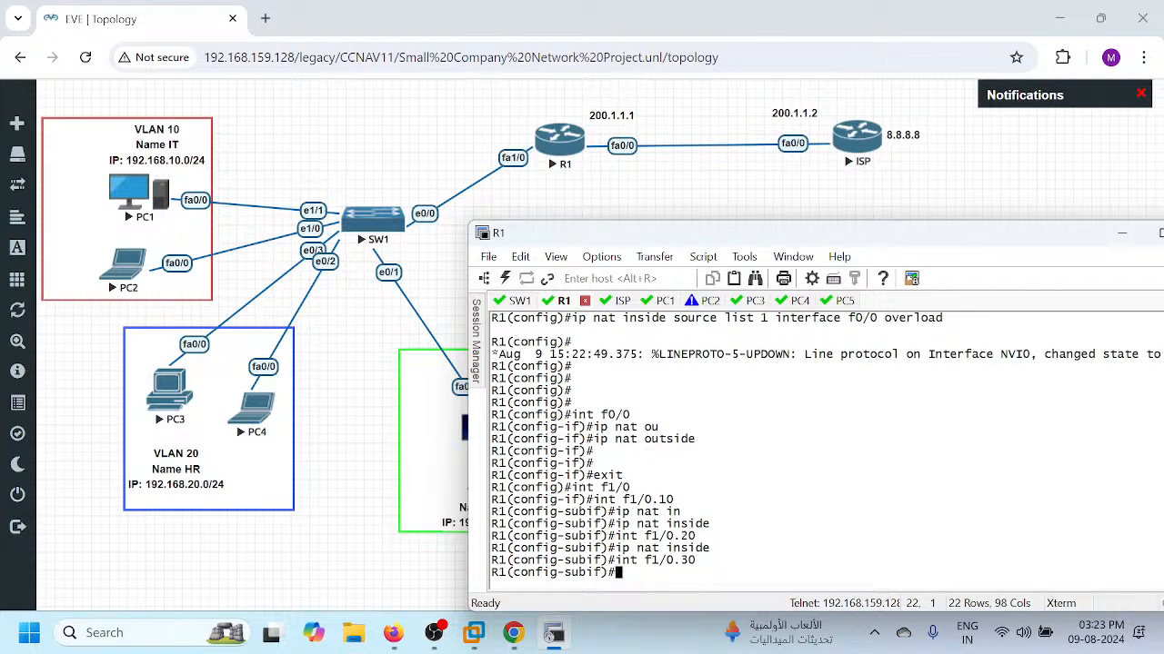
key("Up")
key("Up")
key("Return")
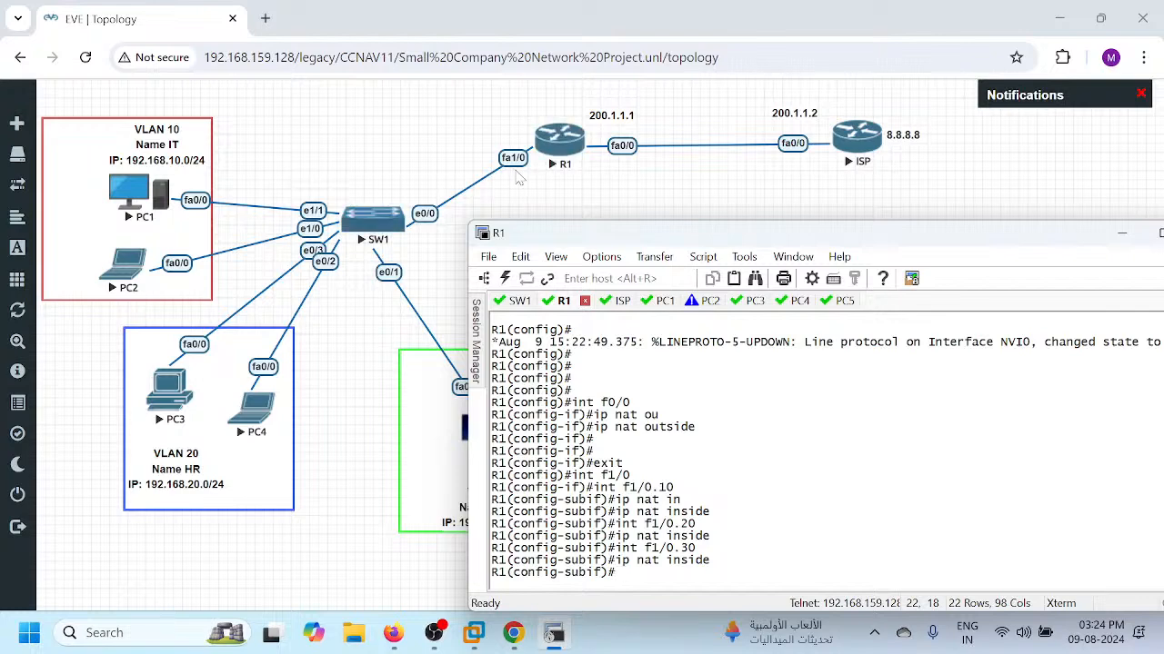
left_click_drag(695, 481, 695, 493)
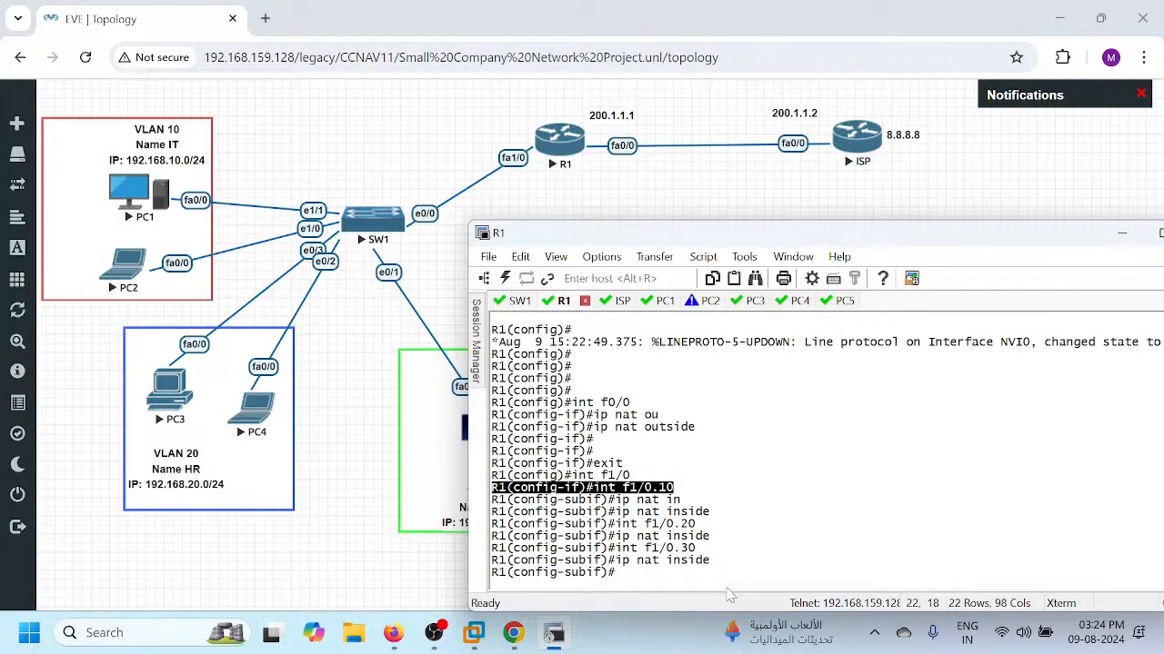
left_click(693, 455)
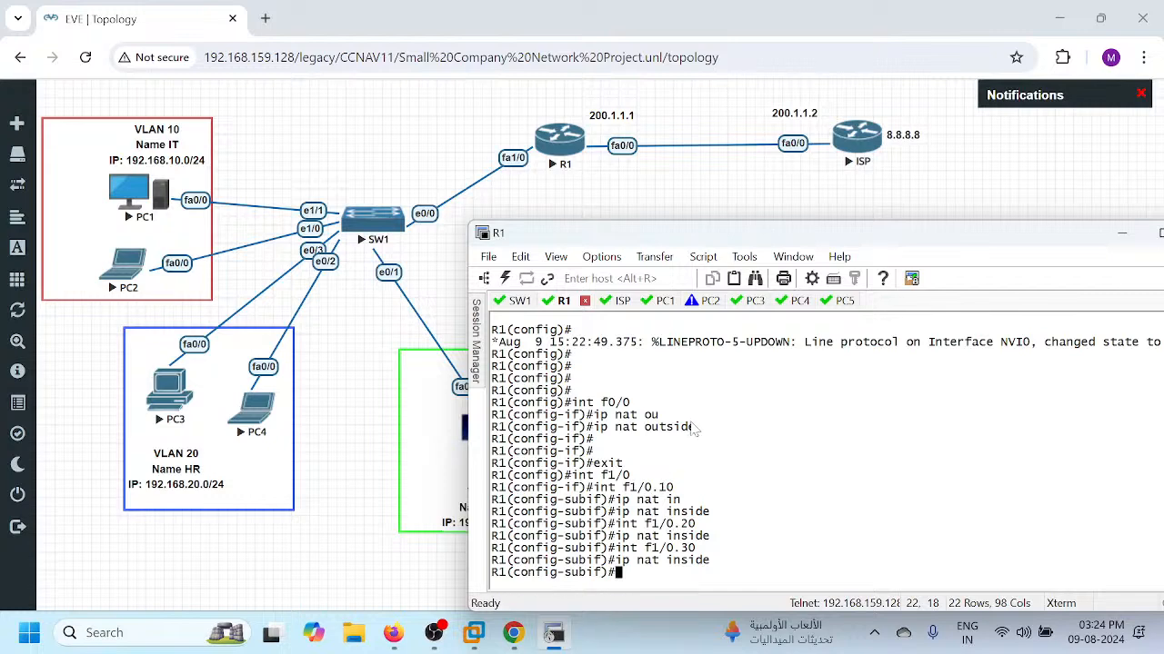
- Test internet reachability from PC1 by pinging 8.8.8.8 twice
left_click(650, 304)
key("Up")
key("Return")
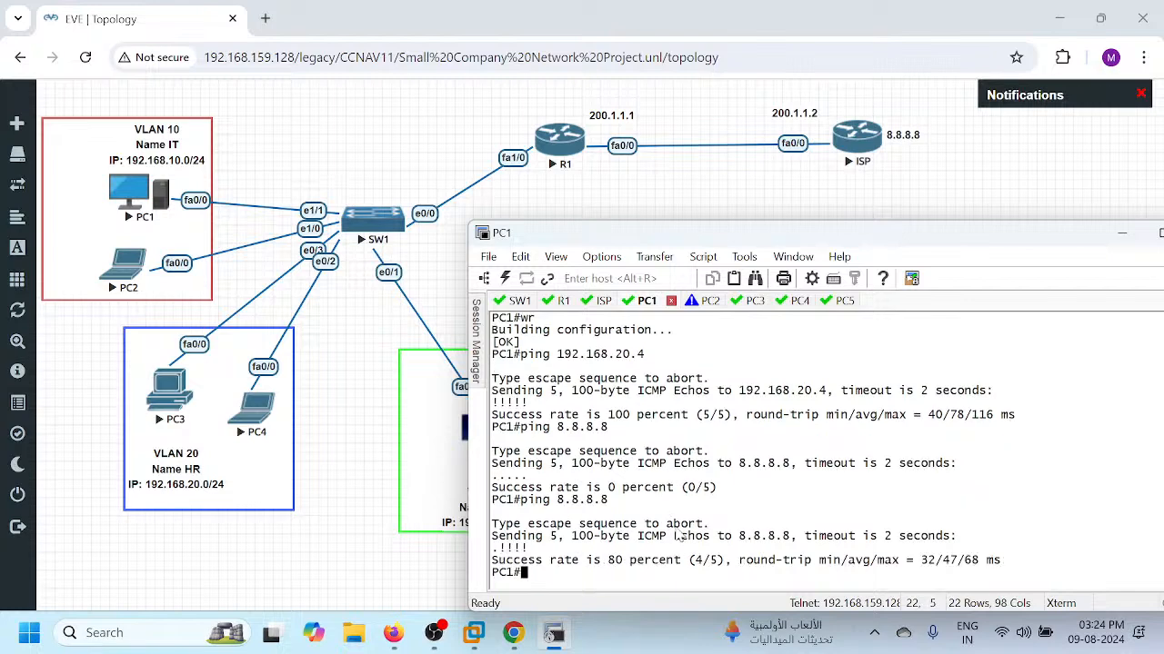
left_click_drag(524, 573, 492, 582)
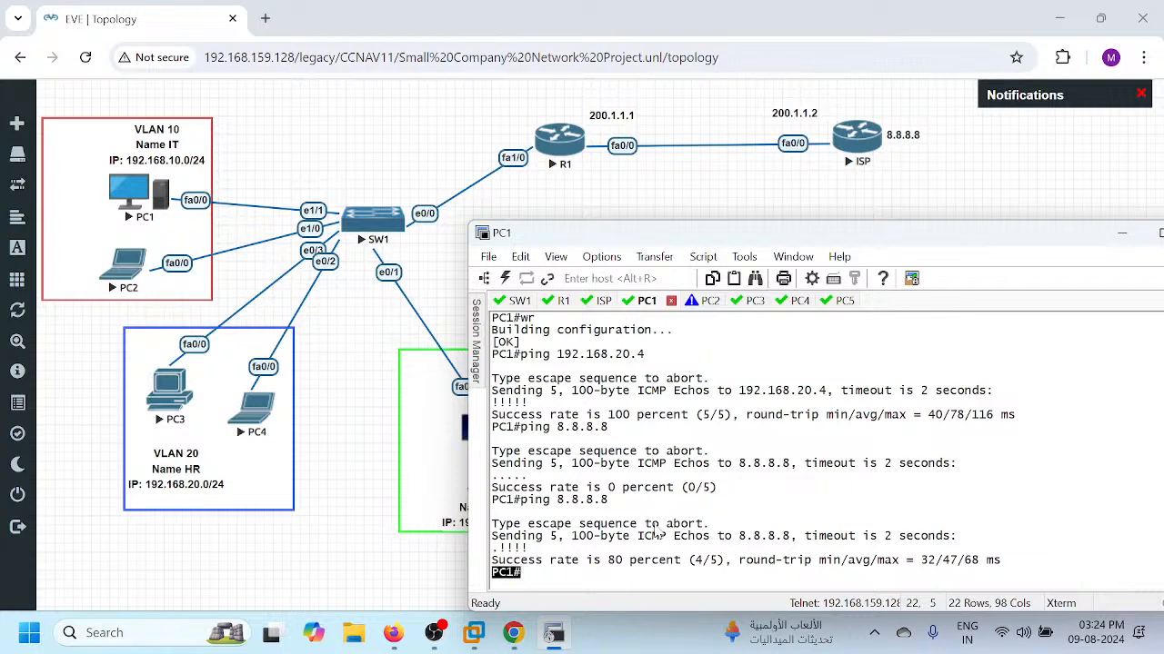
left_click_drag(793, 538, 725, 536)
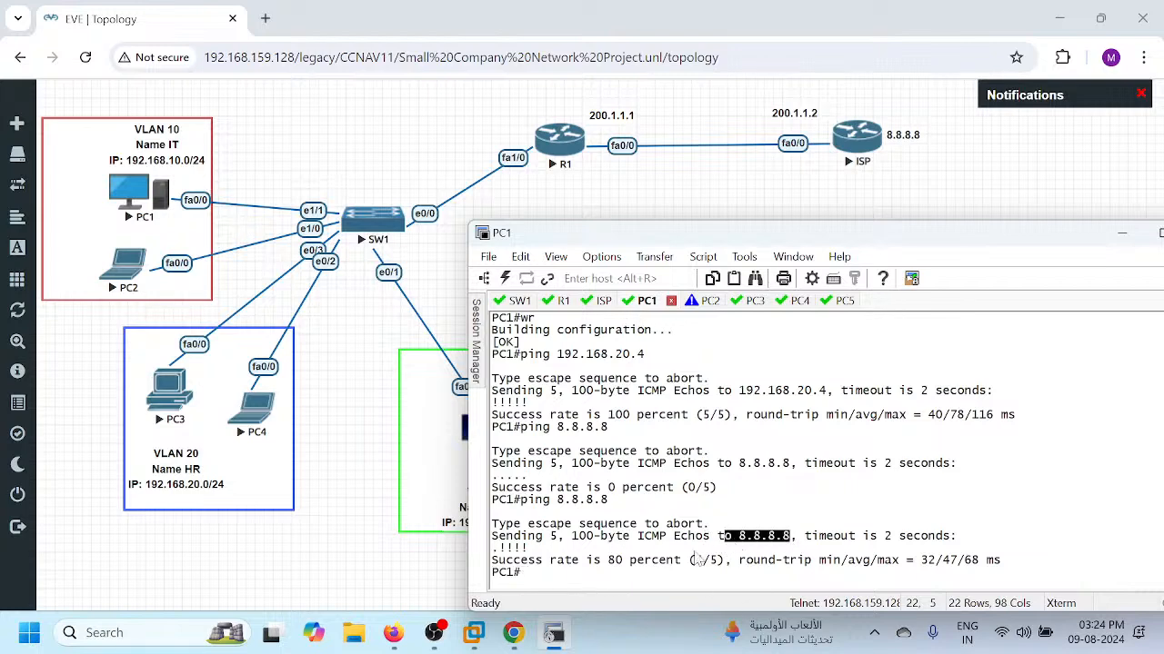
left_click(744, 571)
key("Up")
key("Return")
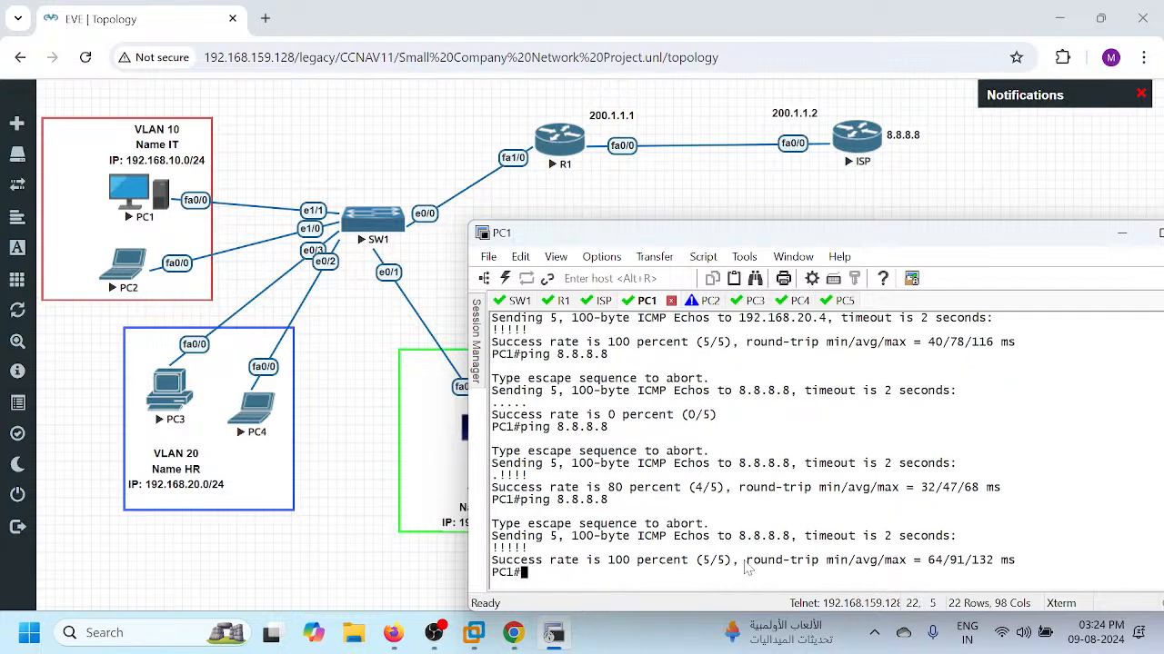
- Copy the ping 8.8.8.8 command from PC1's console and run it on PC2 and PC3
left_click_drag(608, 501, 520, 503)
left_click(693, 308)
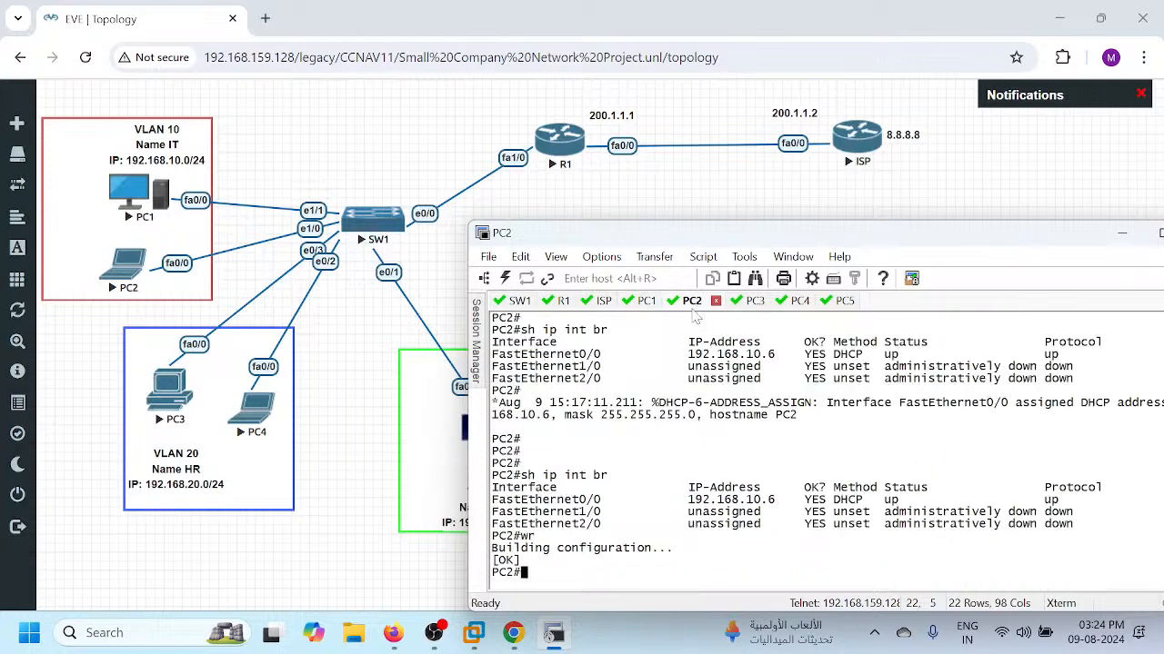
right_click(687, 439)
key("Return")
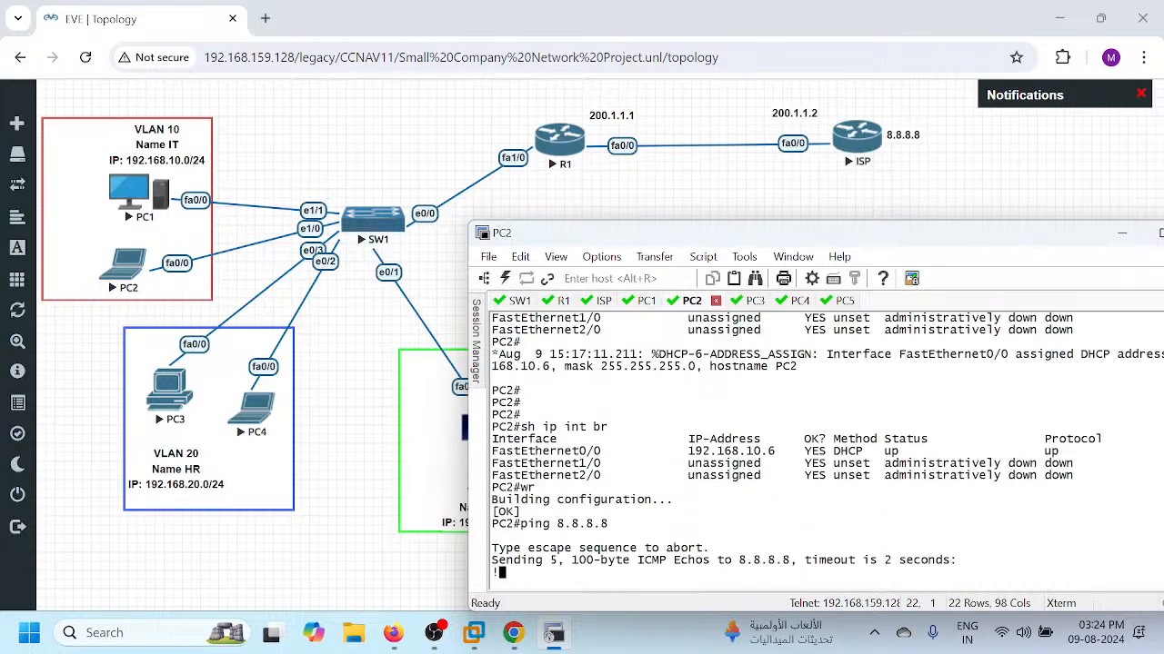
left_click(746, 302)
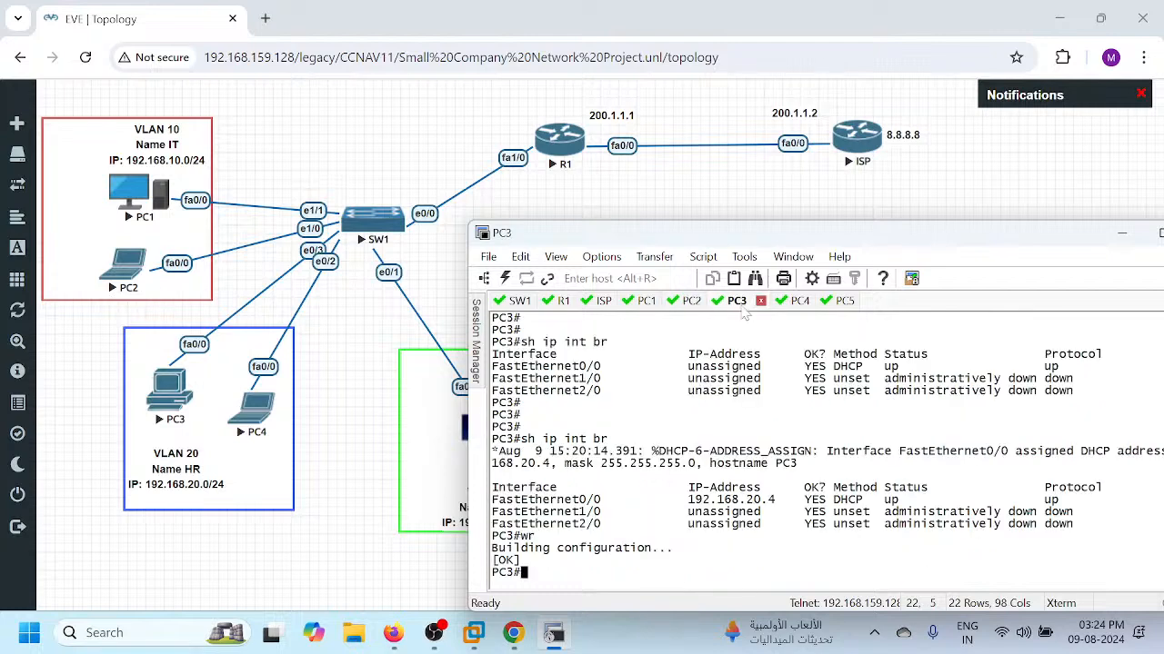
right_click(716, 430)
key("Return")
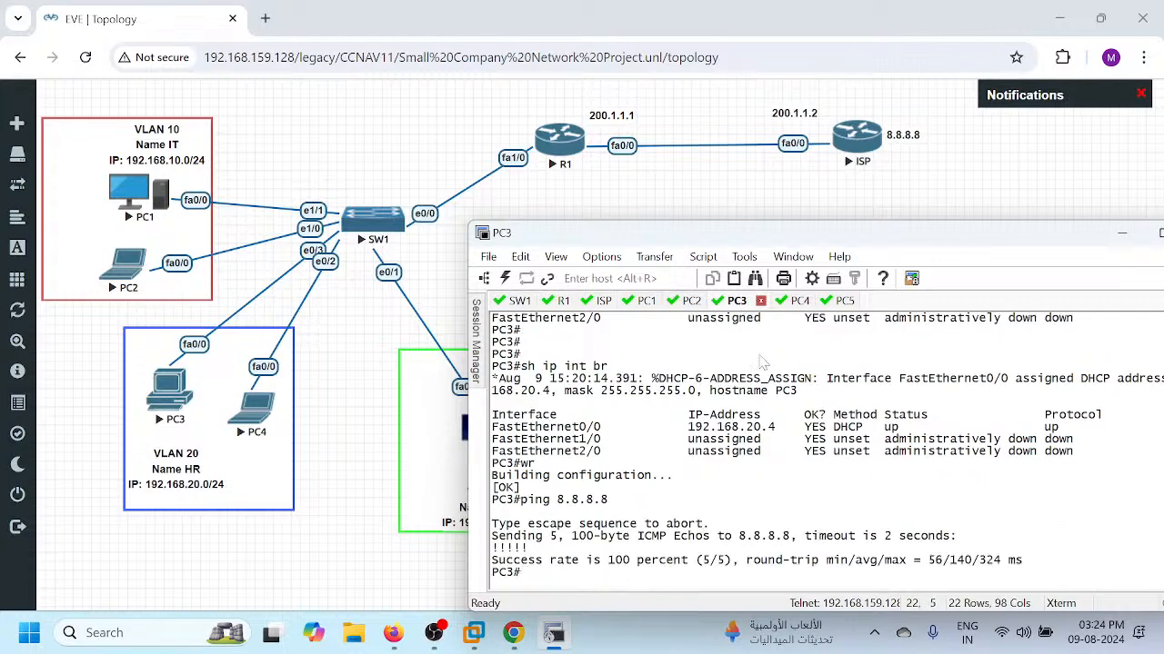
- Run the copied ping 8.8.8.8 command on PC4 and PC5
left_click(798, 300)
right_click(748, 502)
key("Return")
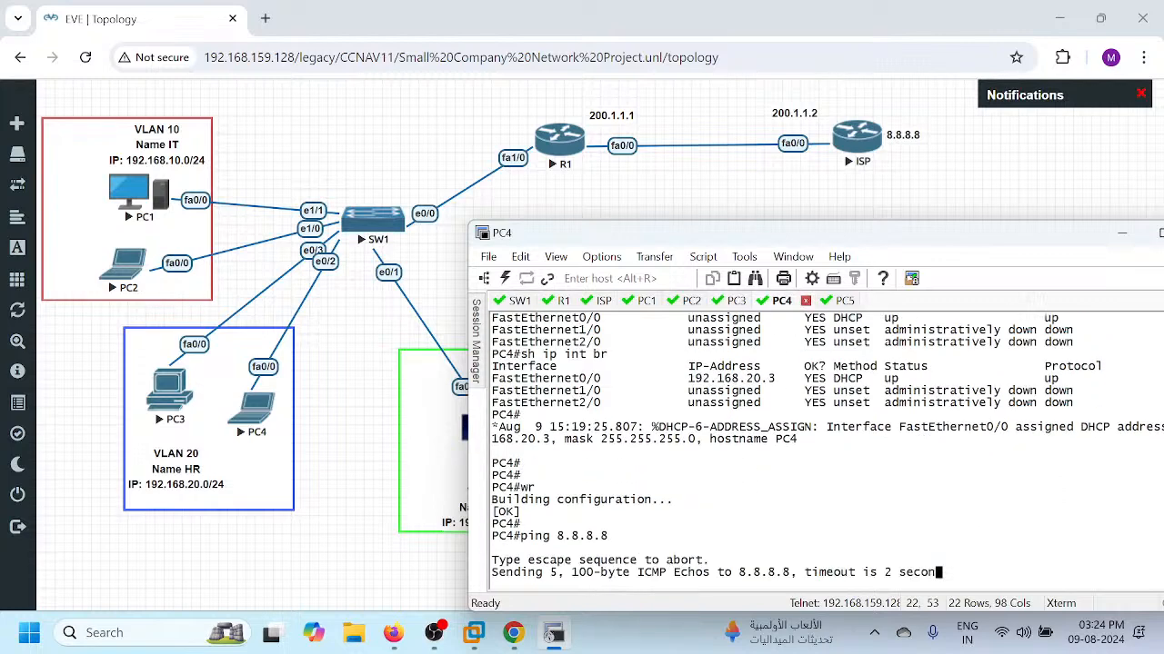
left_click(845, 304)
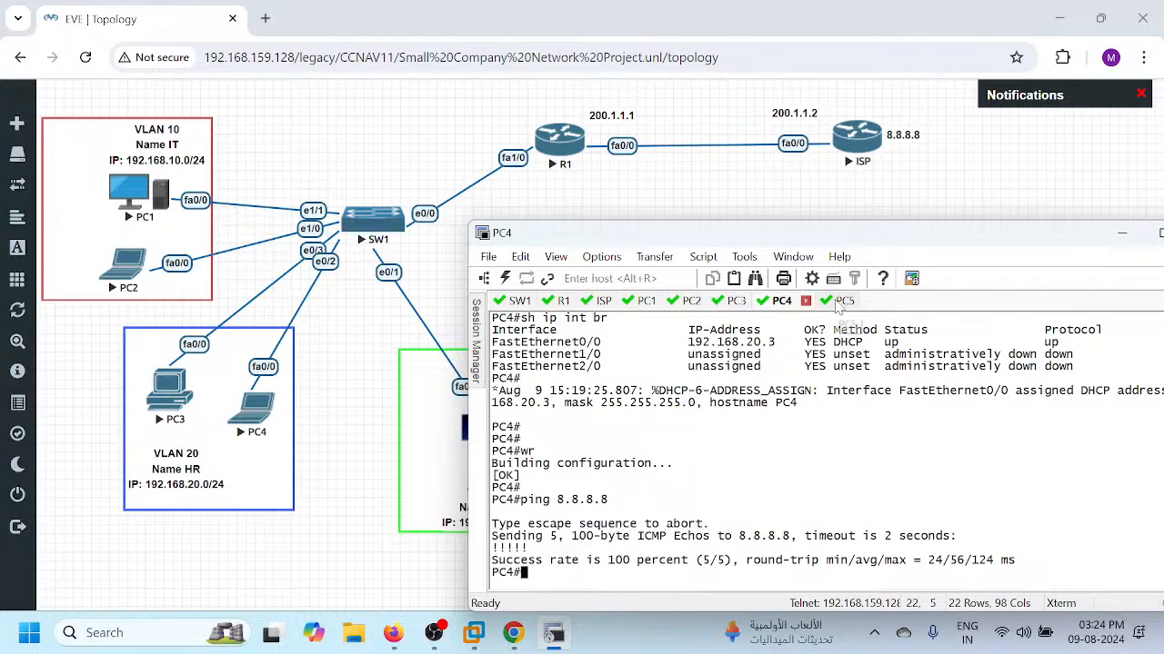
right_click(802, 436)
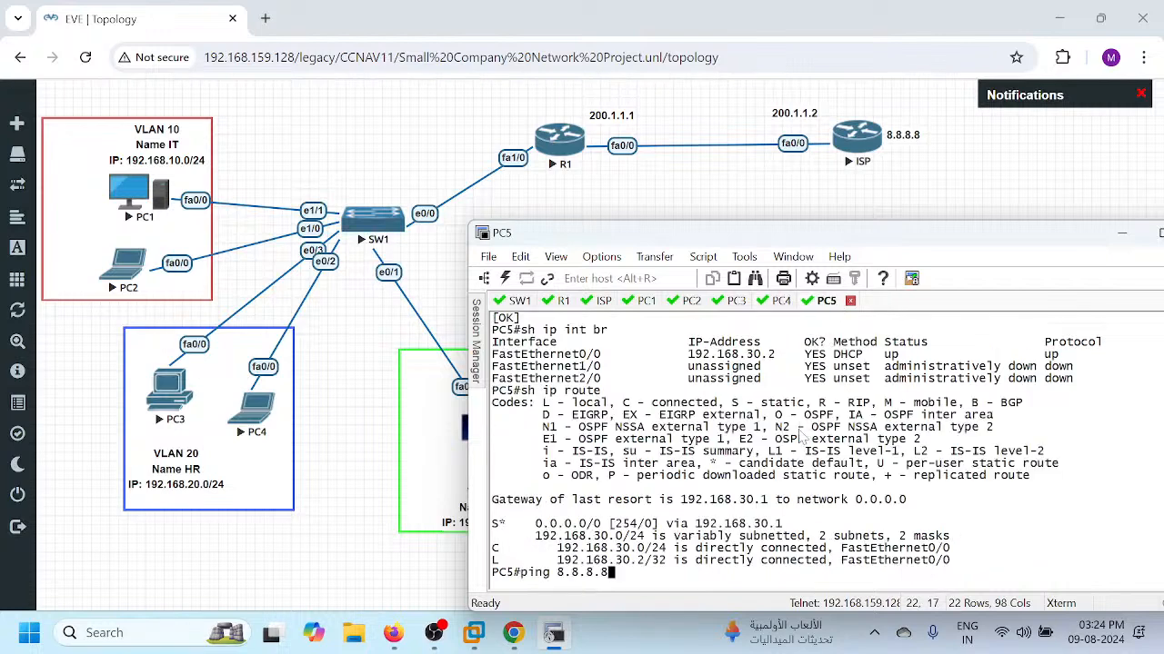
key("Return")
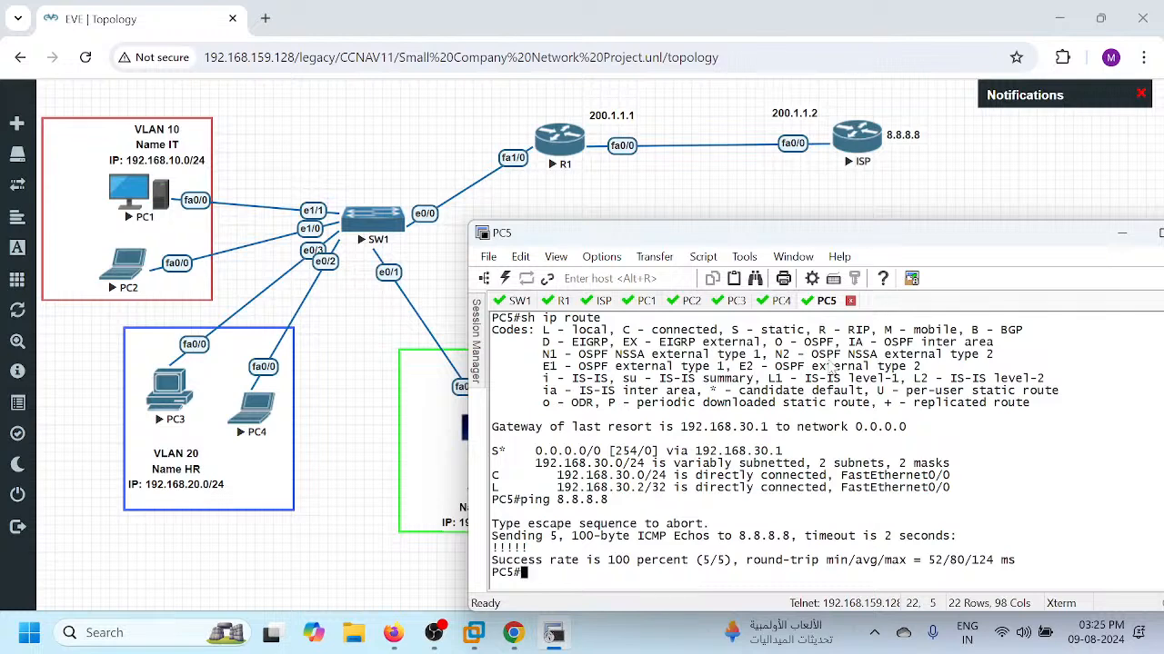
- Save PC5's configuration with wr
type("do wr")
key("Return")
type("wr")
key("Return")
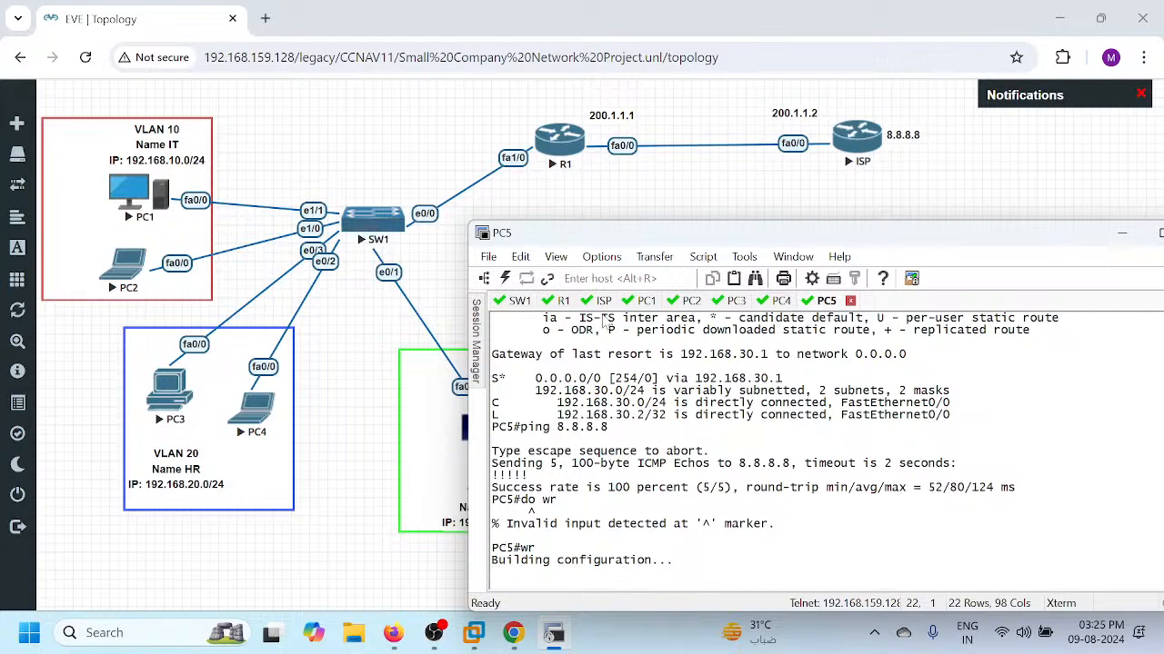
- Exit R1's configuration mode to save its configuration with wr, and minimize the terminal window to reveal the topology
left_click(561, 301)
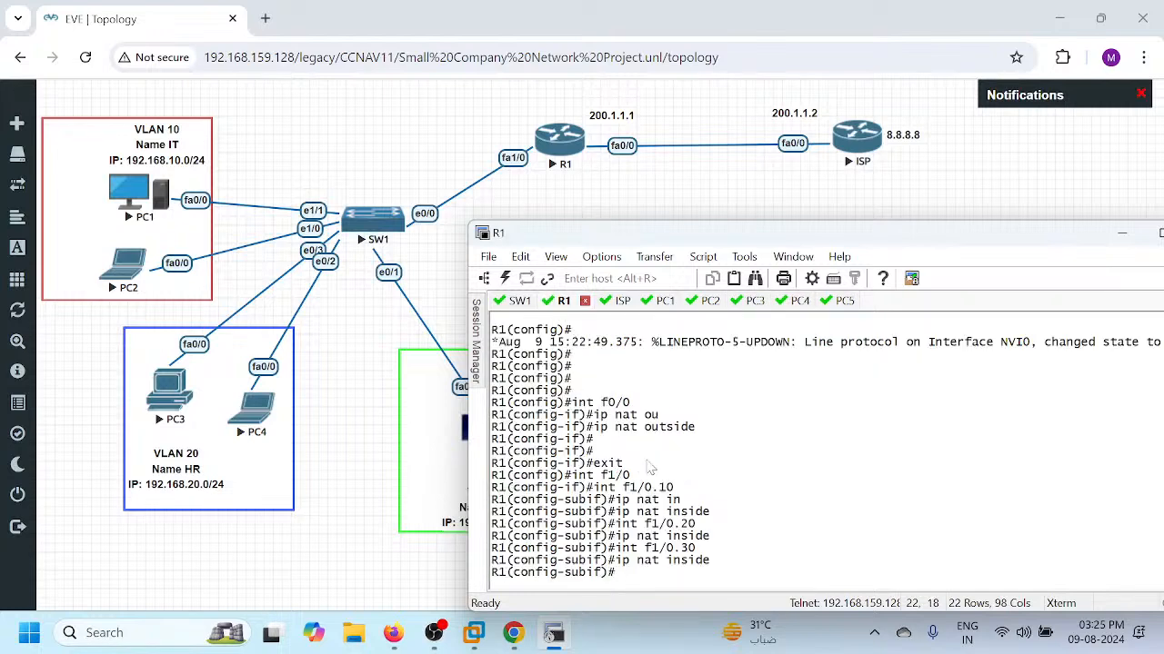
type("exit")
key("Return")
key("Return")
type("exit")
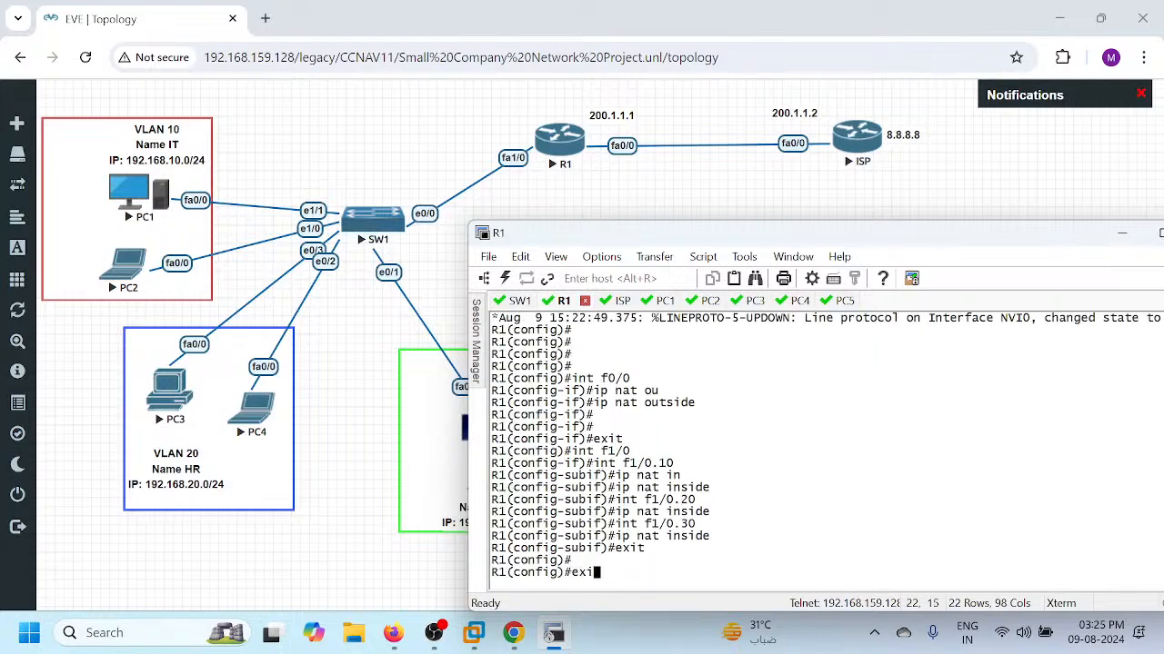
key("Return")
key("Return")
key("Return")
type("wr")
key("Return")
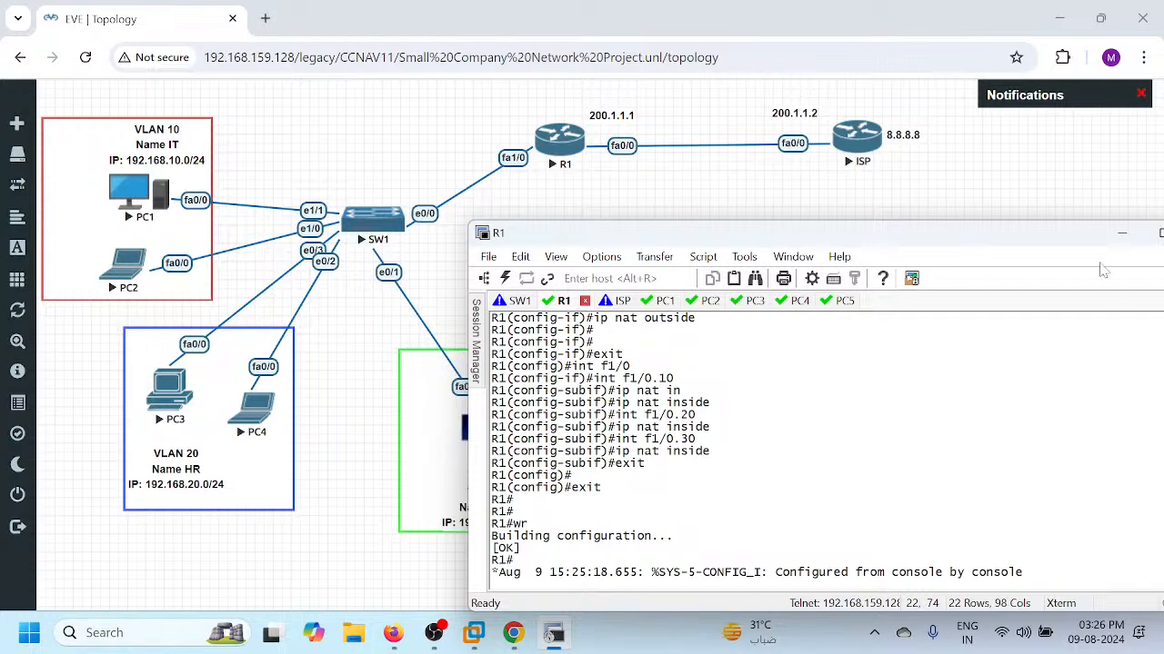
left_click(1121, 243)
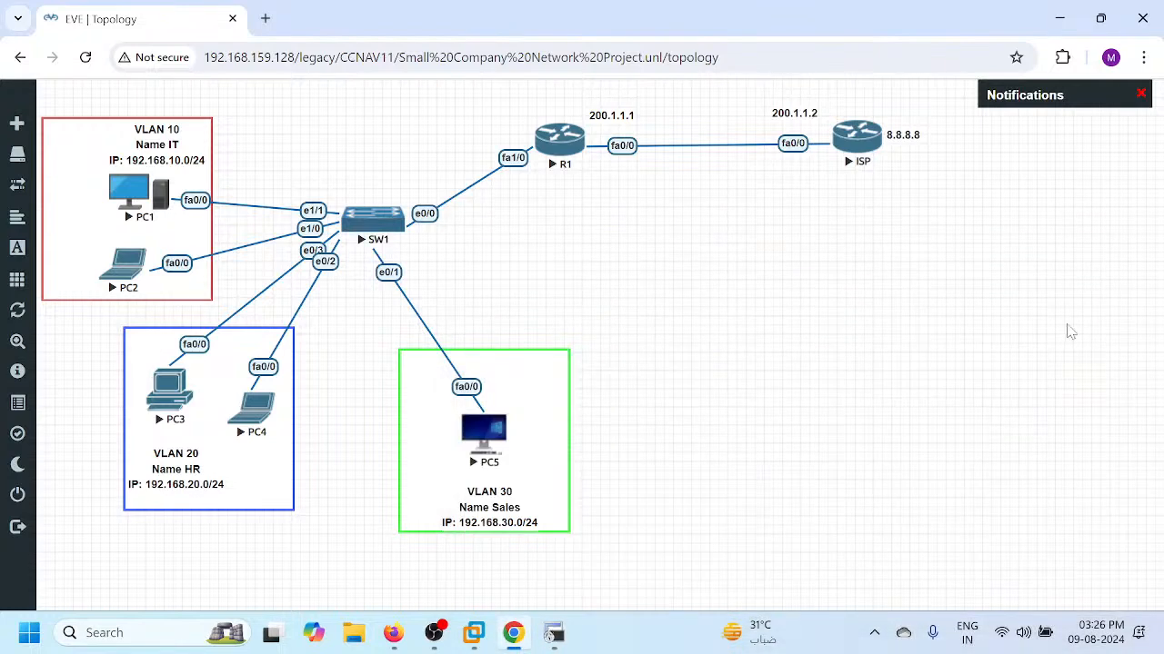